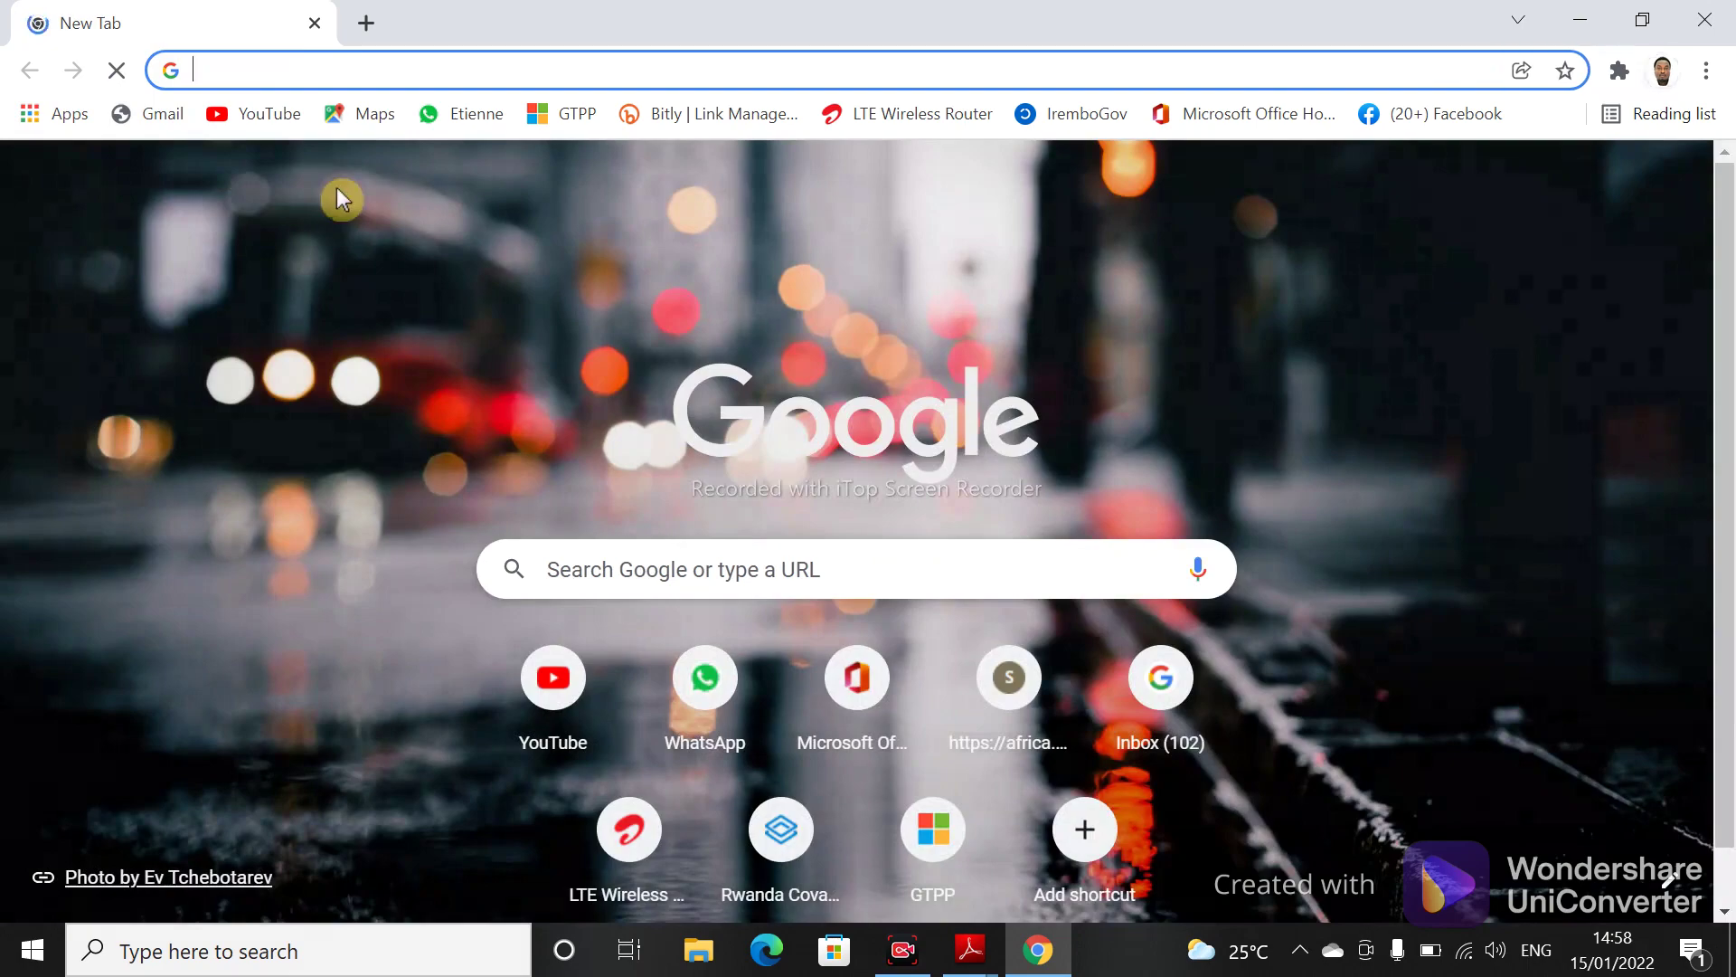
{"action": "type", "text": "www.office.com"}
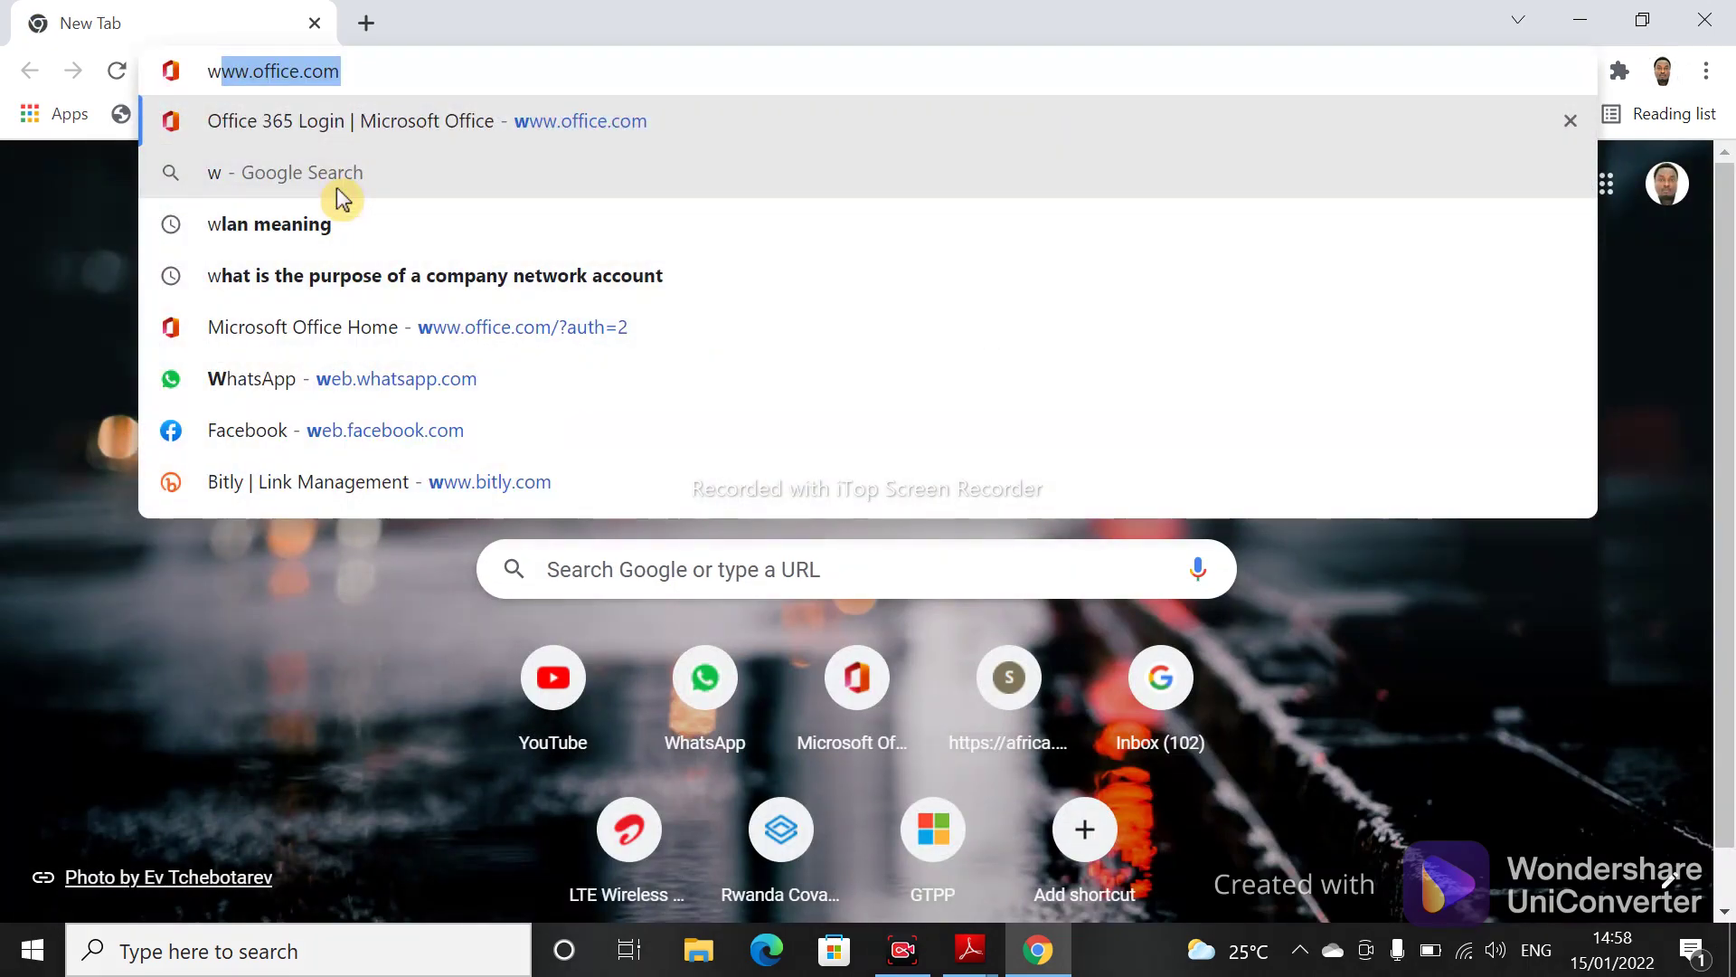
{"action": "left_click", "coordinate": [476, 101]}
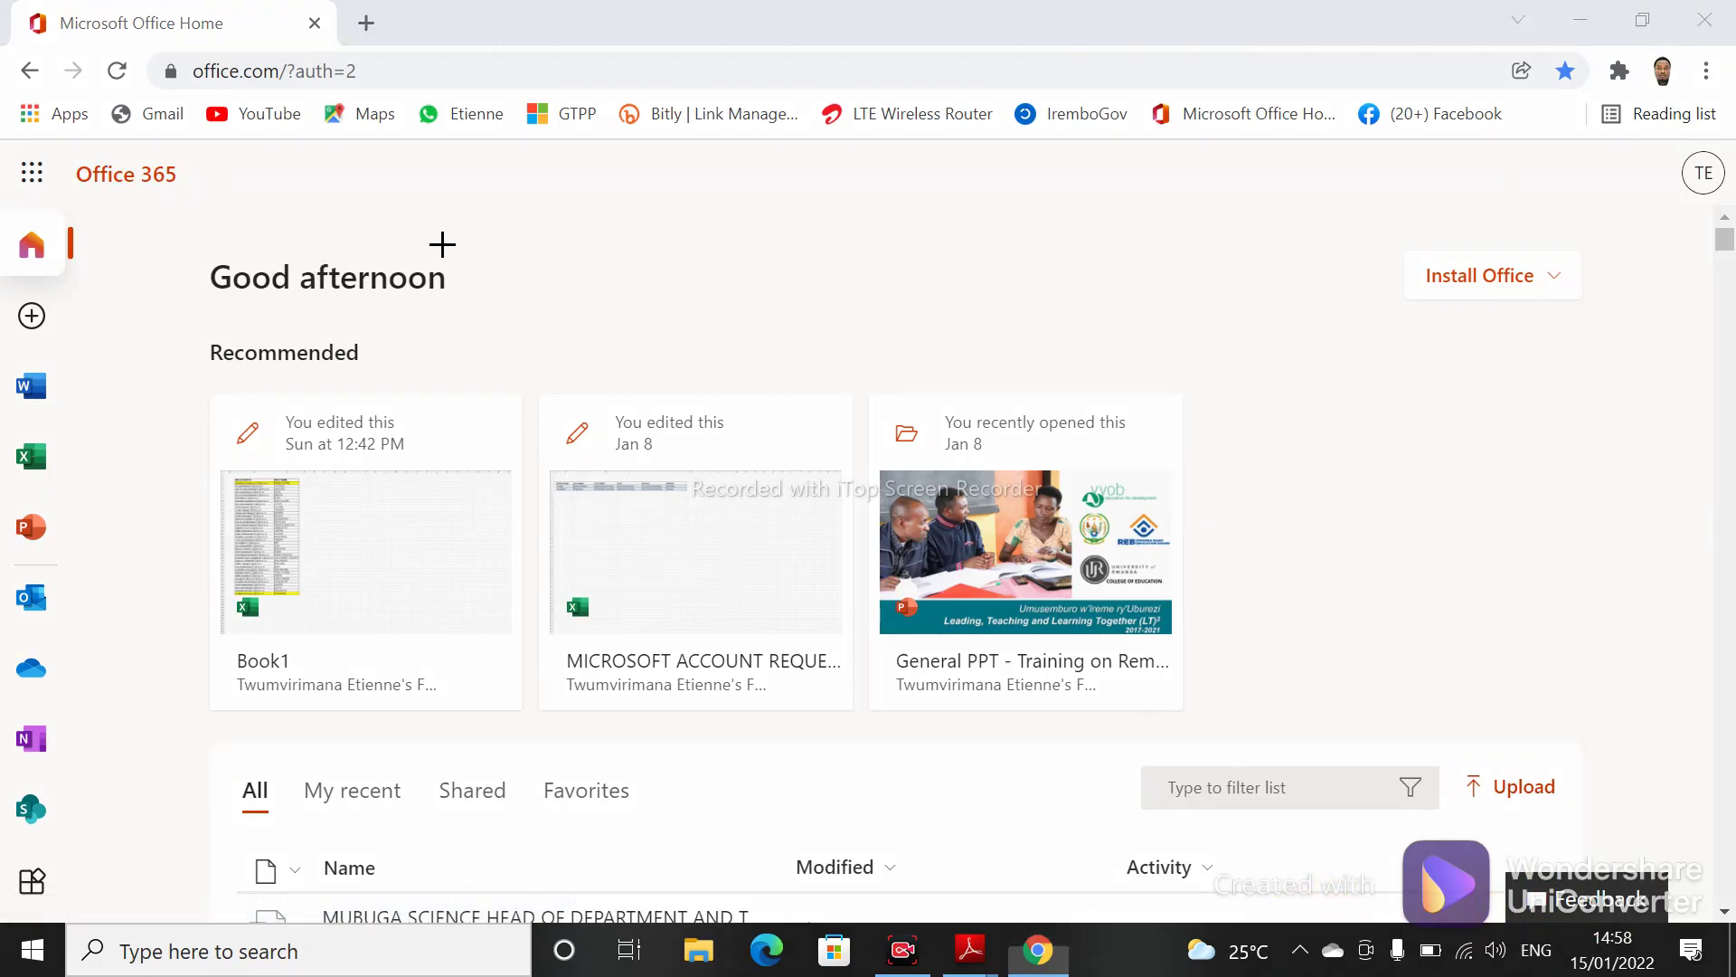
{"action": "left_click_drag", "start_coordinate": [442, 242], "coordinate": [52, 177]}
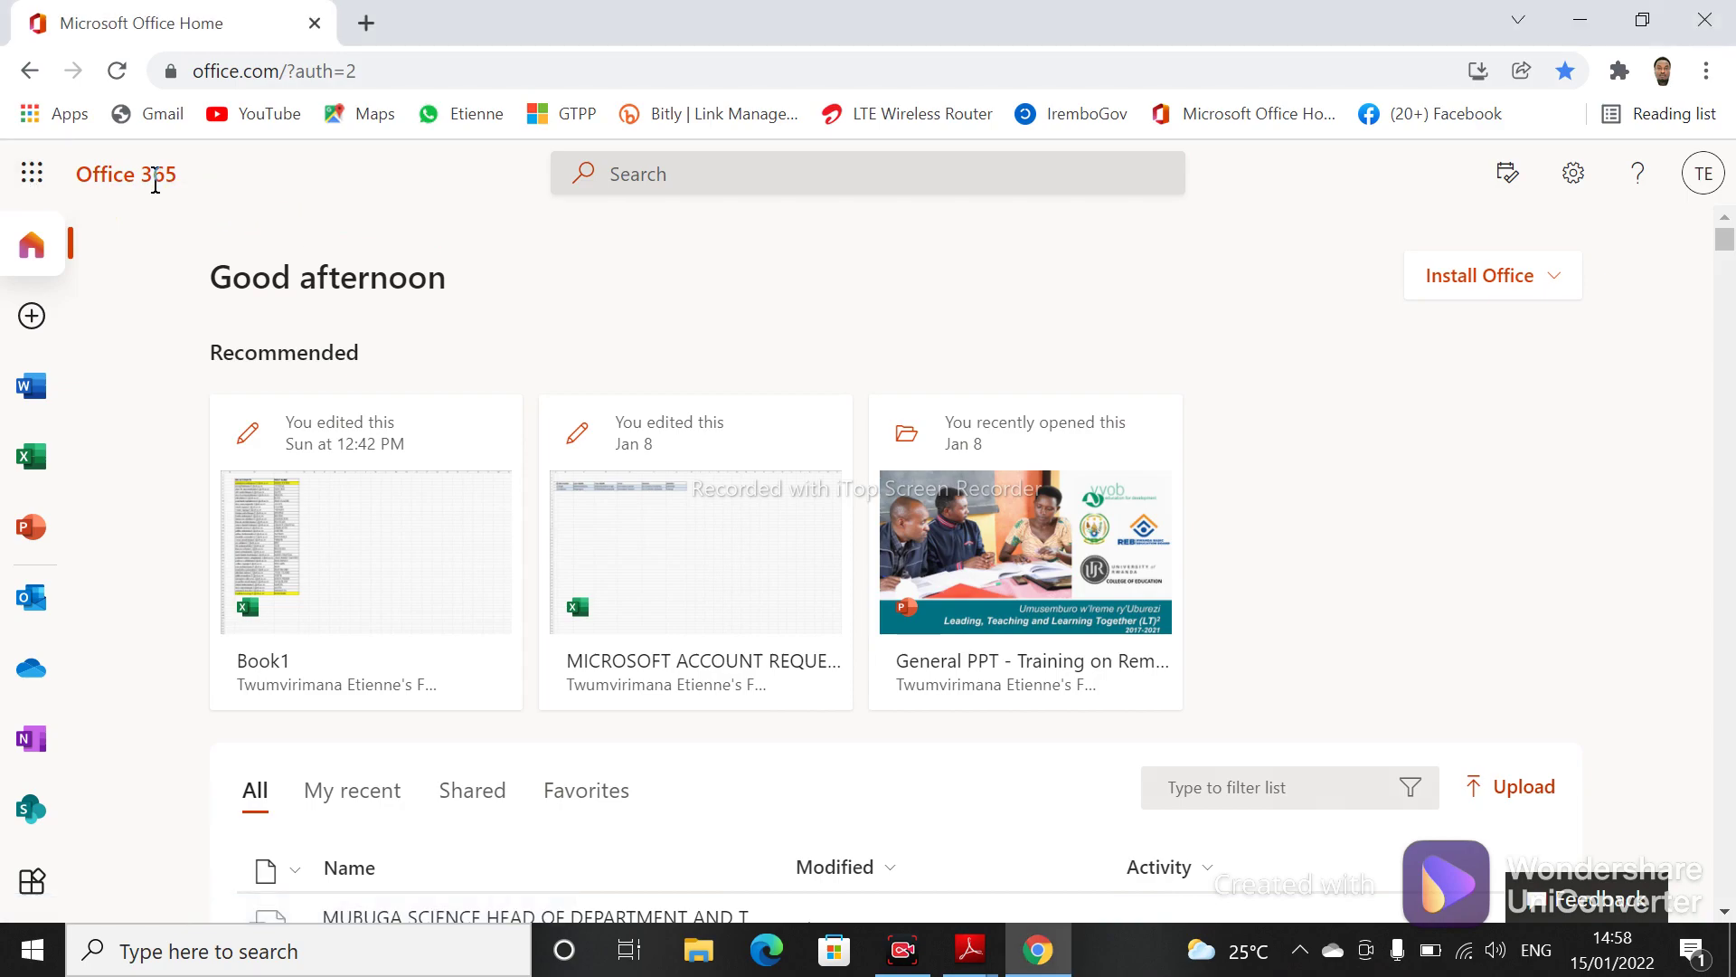
{"action": "left_click", "coordinate": [32, 179]}
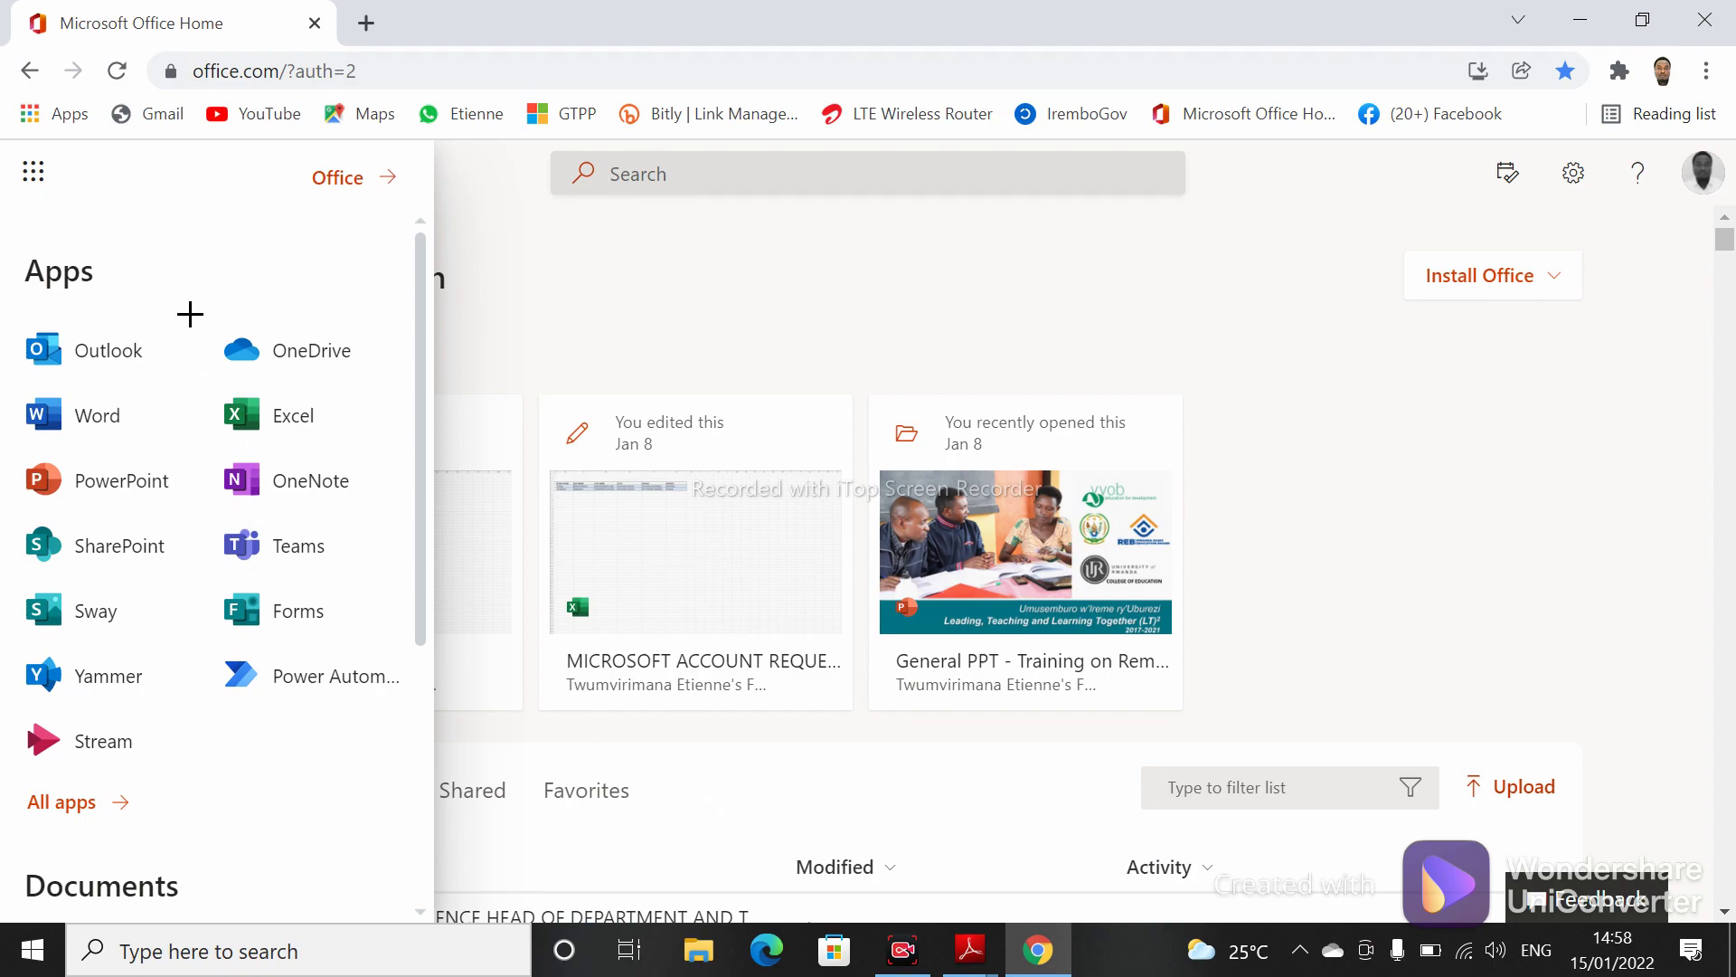
{"action": "mouse_move", "coordinate": [190, 314]}
{"action": "left_mouse_down"}
{"action": "mouse_move", "coordinate": [383, 364]}
{"action": "mouse_move", "coordinate": [390, 395]}
{"action": "left_mouse_up"}
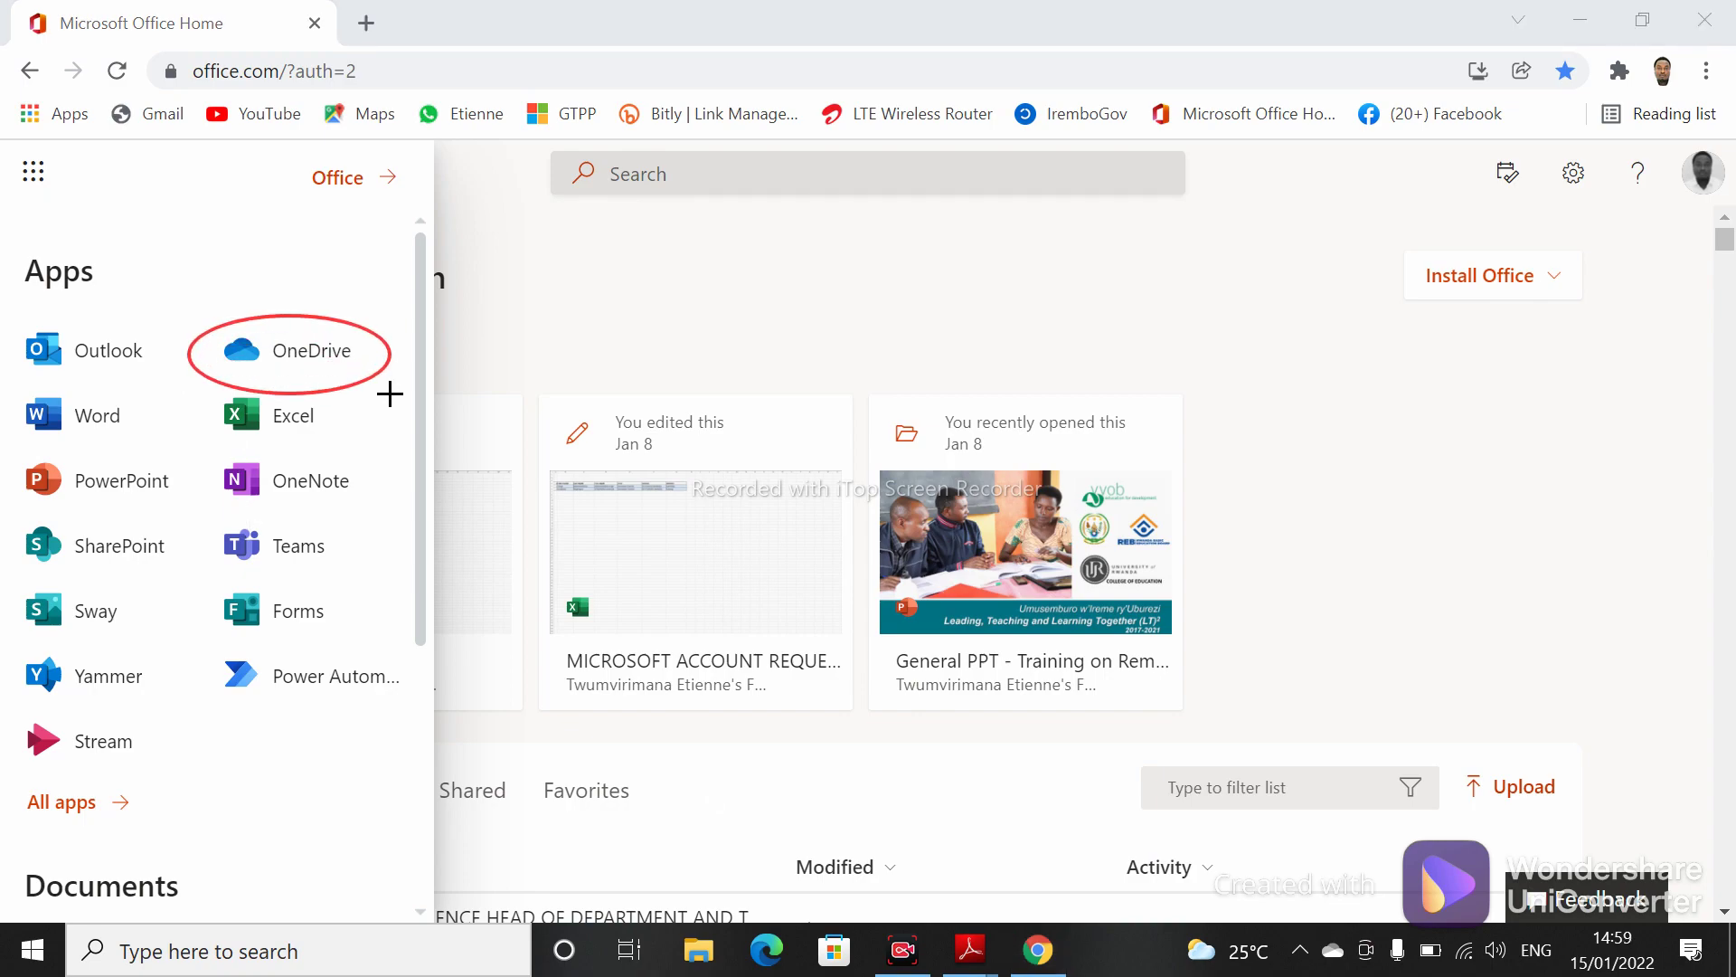
{"action": "mouse_move", "coordinate": [4, 294]}
{"action": "left_mouse_down"}
{"action": "mouse_move", "coordinate": [171, 376]}
{"action": "mouse_move", "coordinate": [162, 391]}
{"action": "left_mouse_up"}
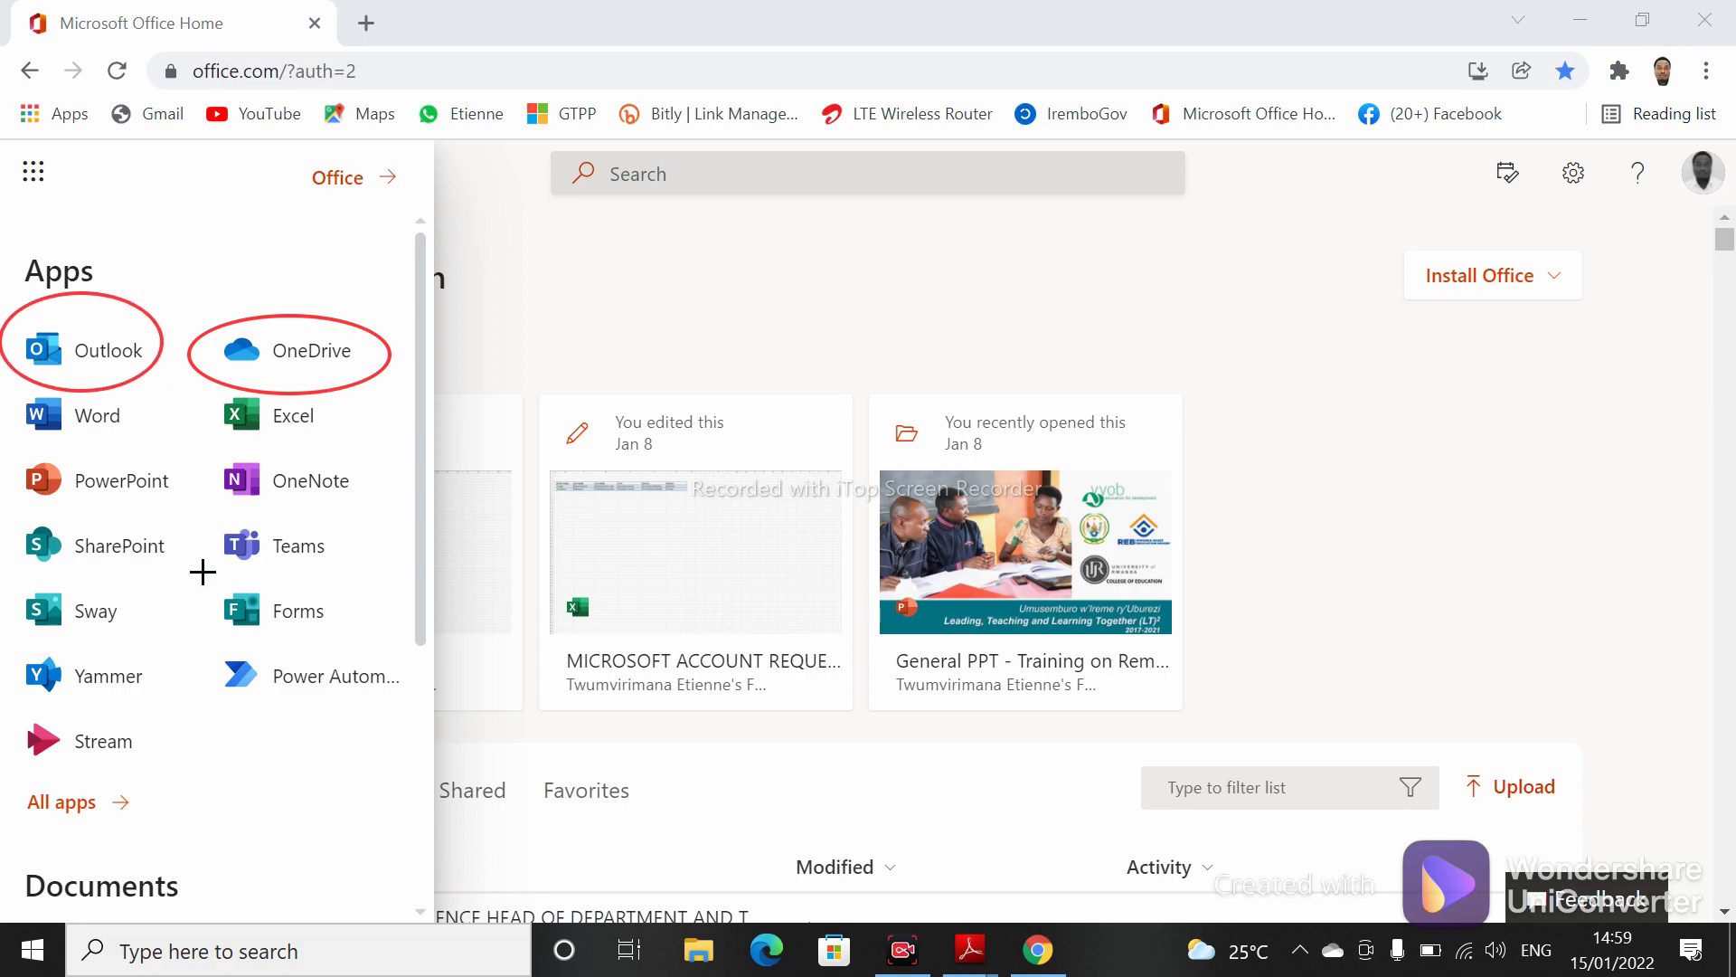
{"action": "left_click_drag", "start_coordinate": [188, 567], "coordinate": [380, 660]}
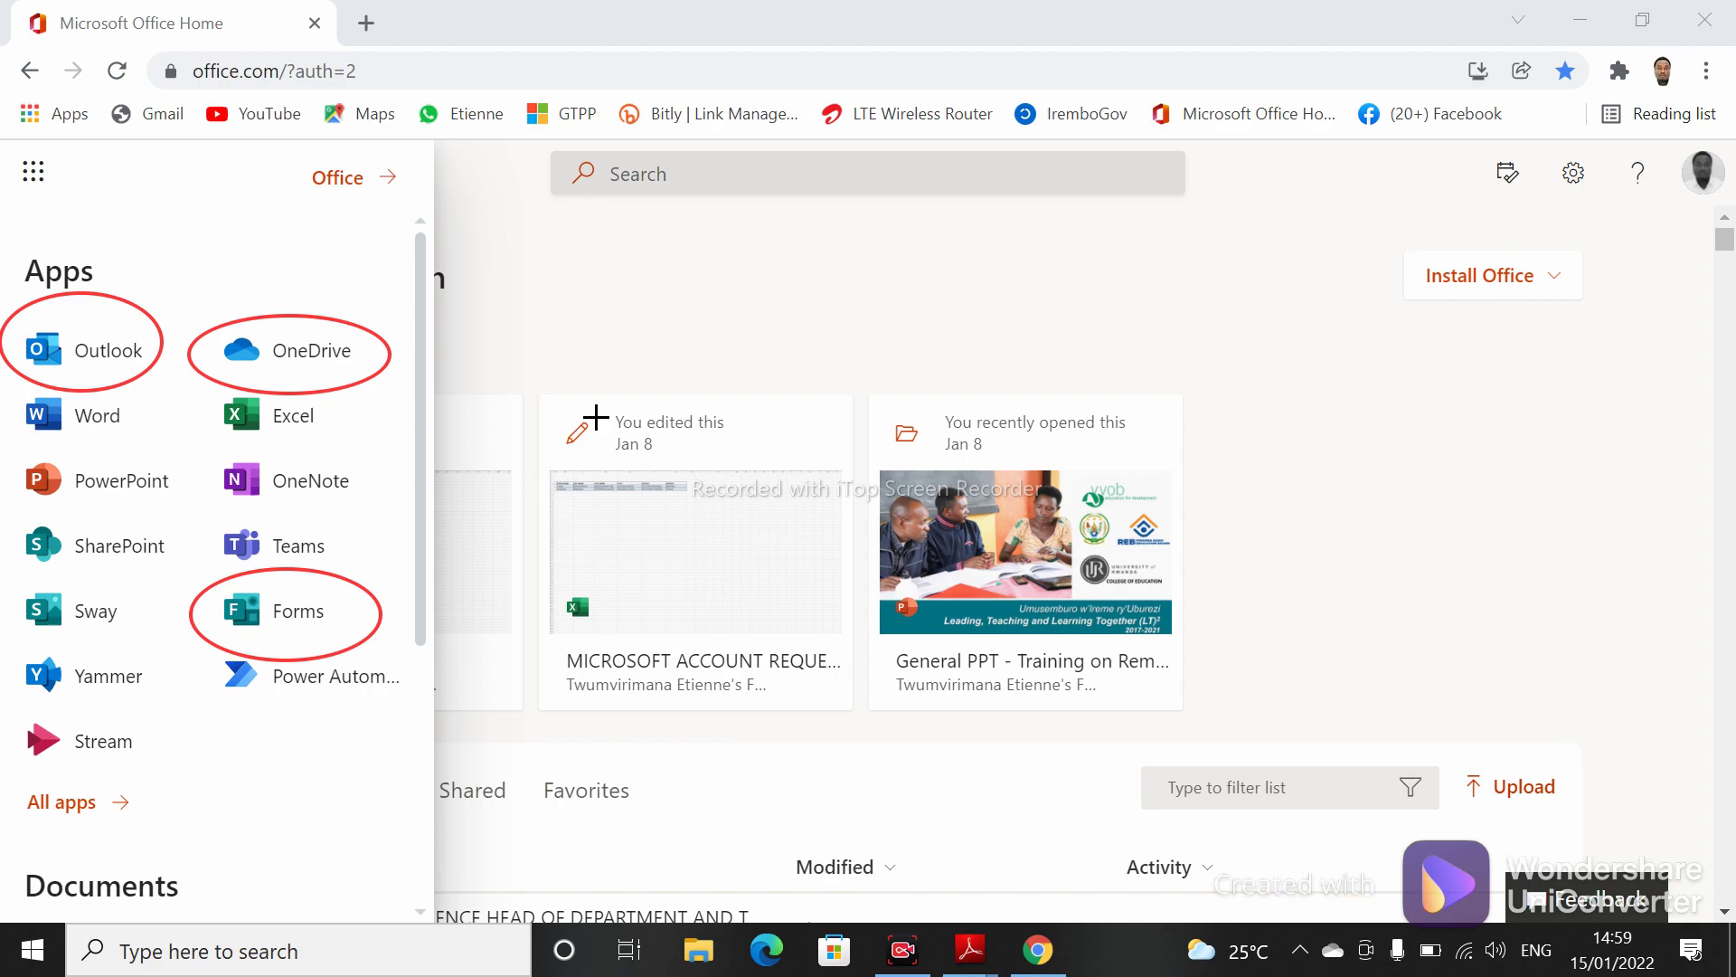
{"action": "left_click_drag", "start_coordinate": [698, 377], "coordinate": [342, 616]}
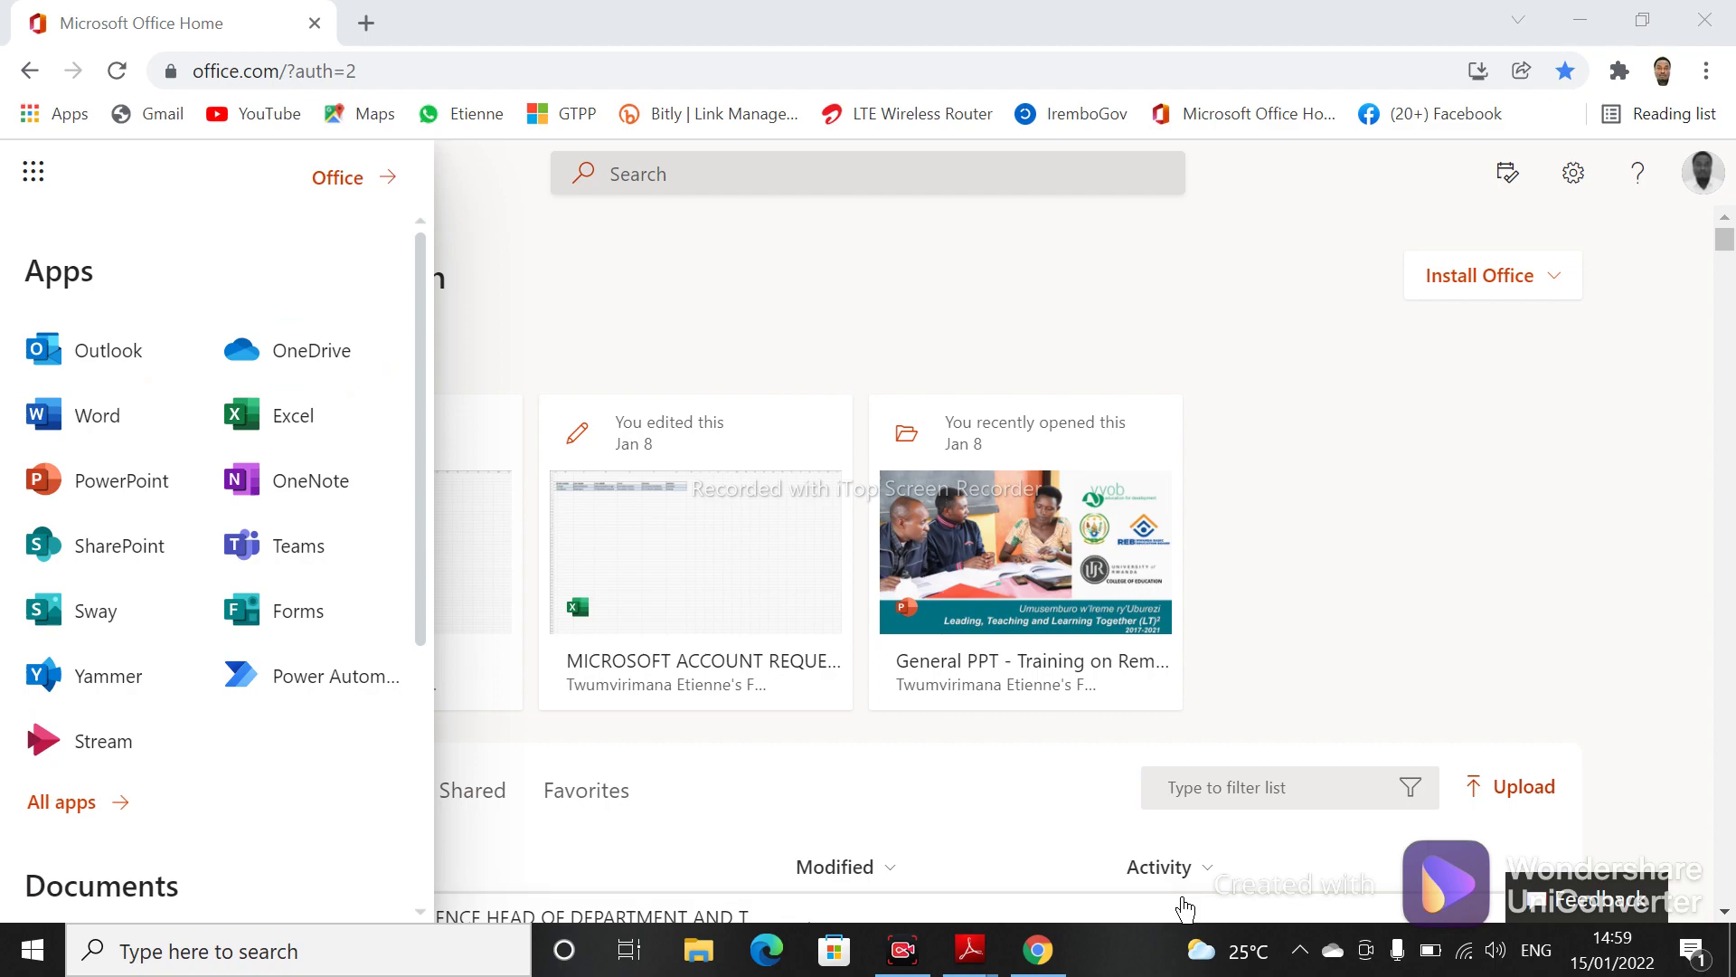
- Open Forms from the list of Office apps
{"action": "left_click", "coordinate": [328, 621]}
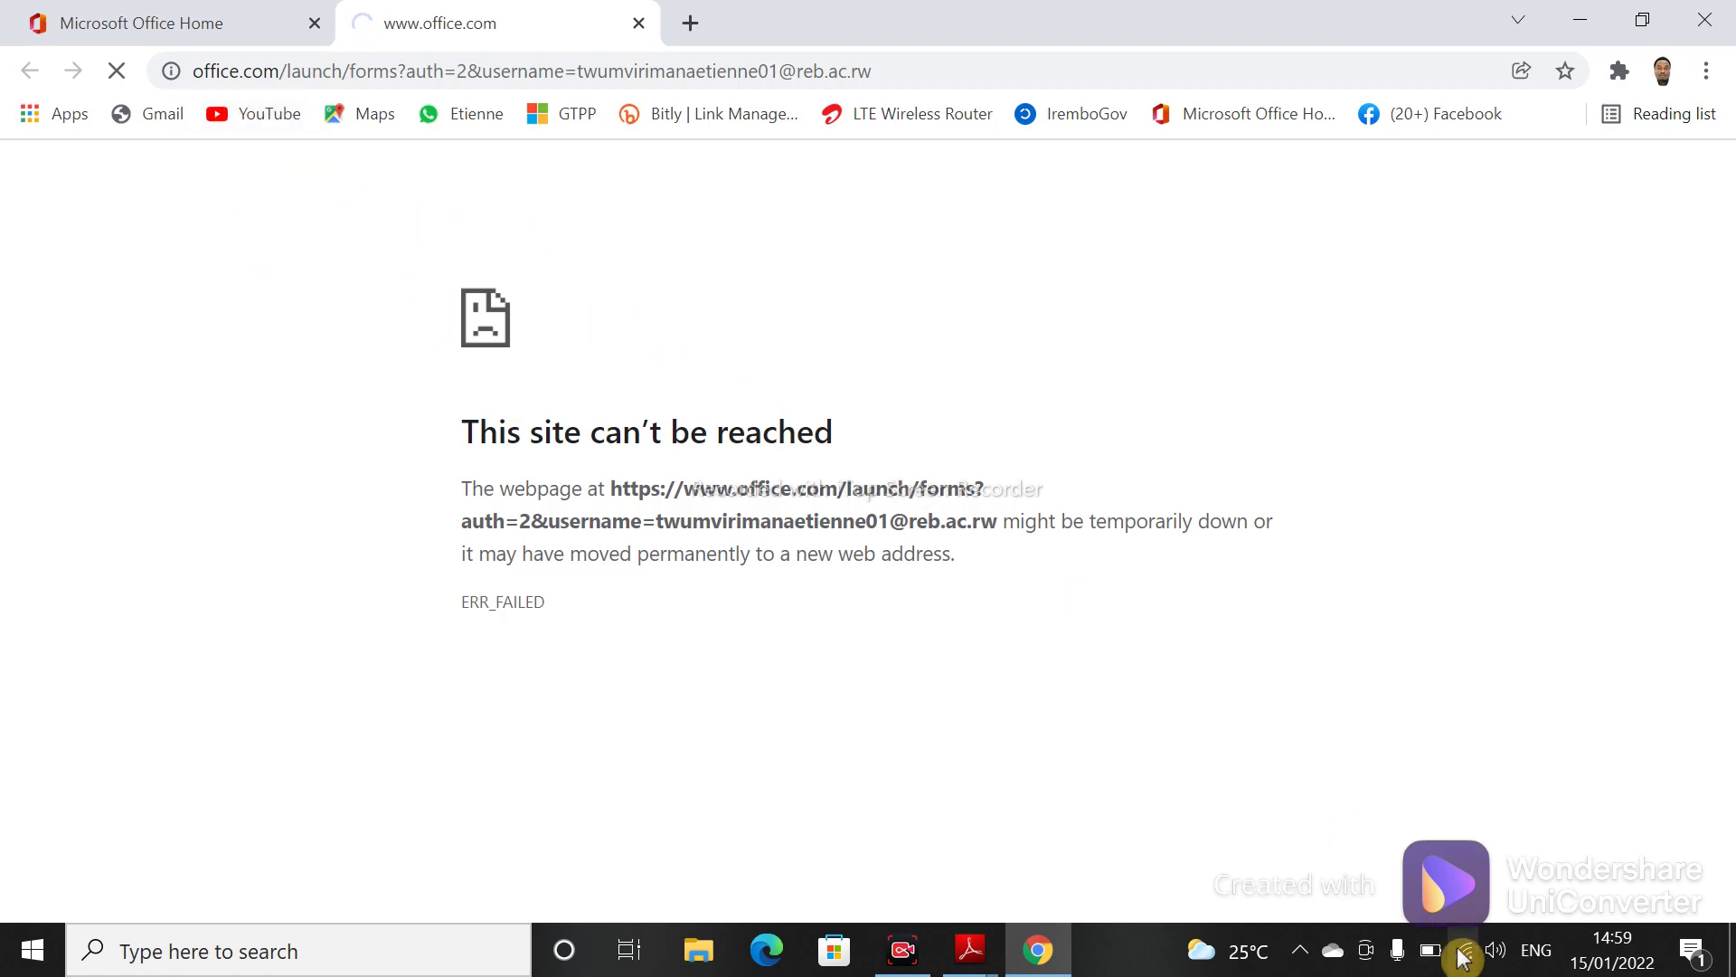
{"action": "mouse_move", "coordinate": [1467, 964]}
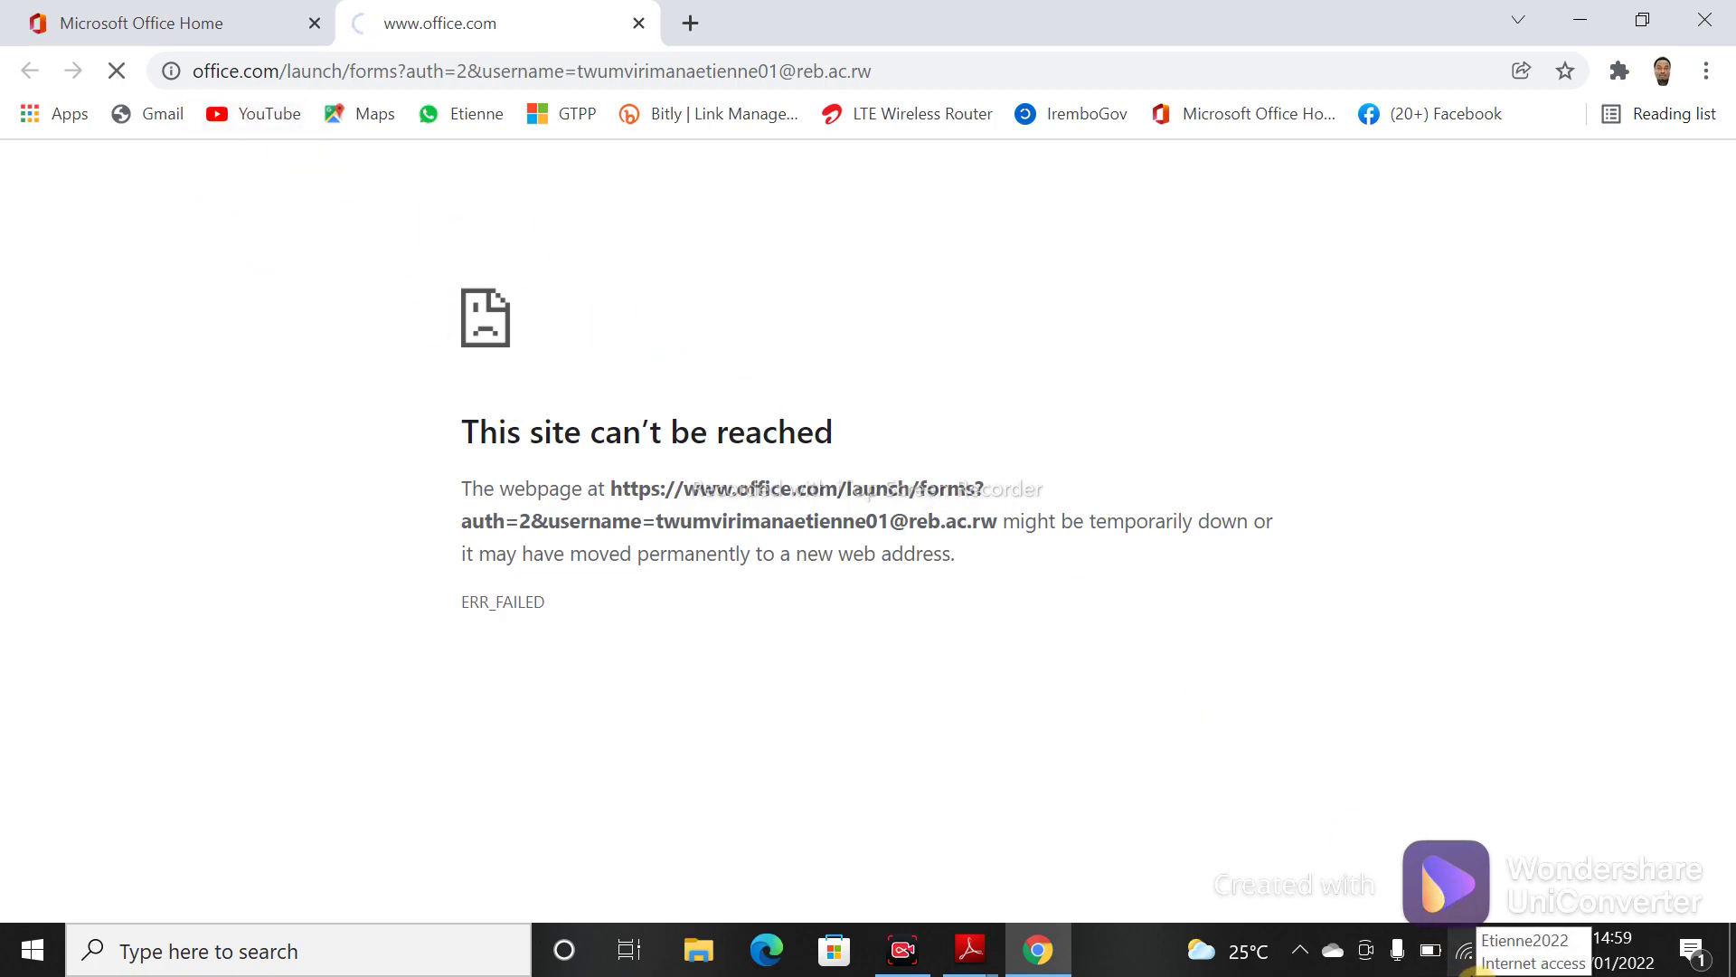
{"action": "left_click", "coordinate": [1467, 960]}
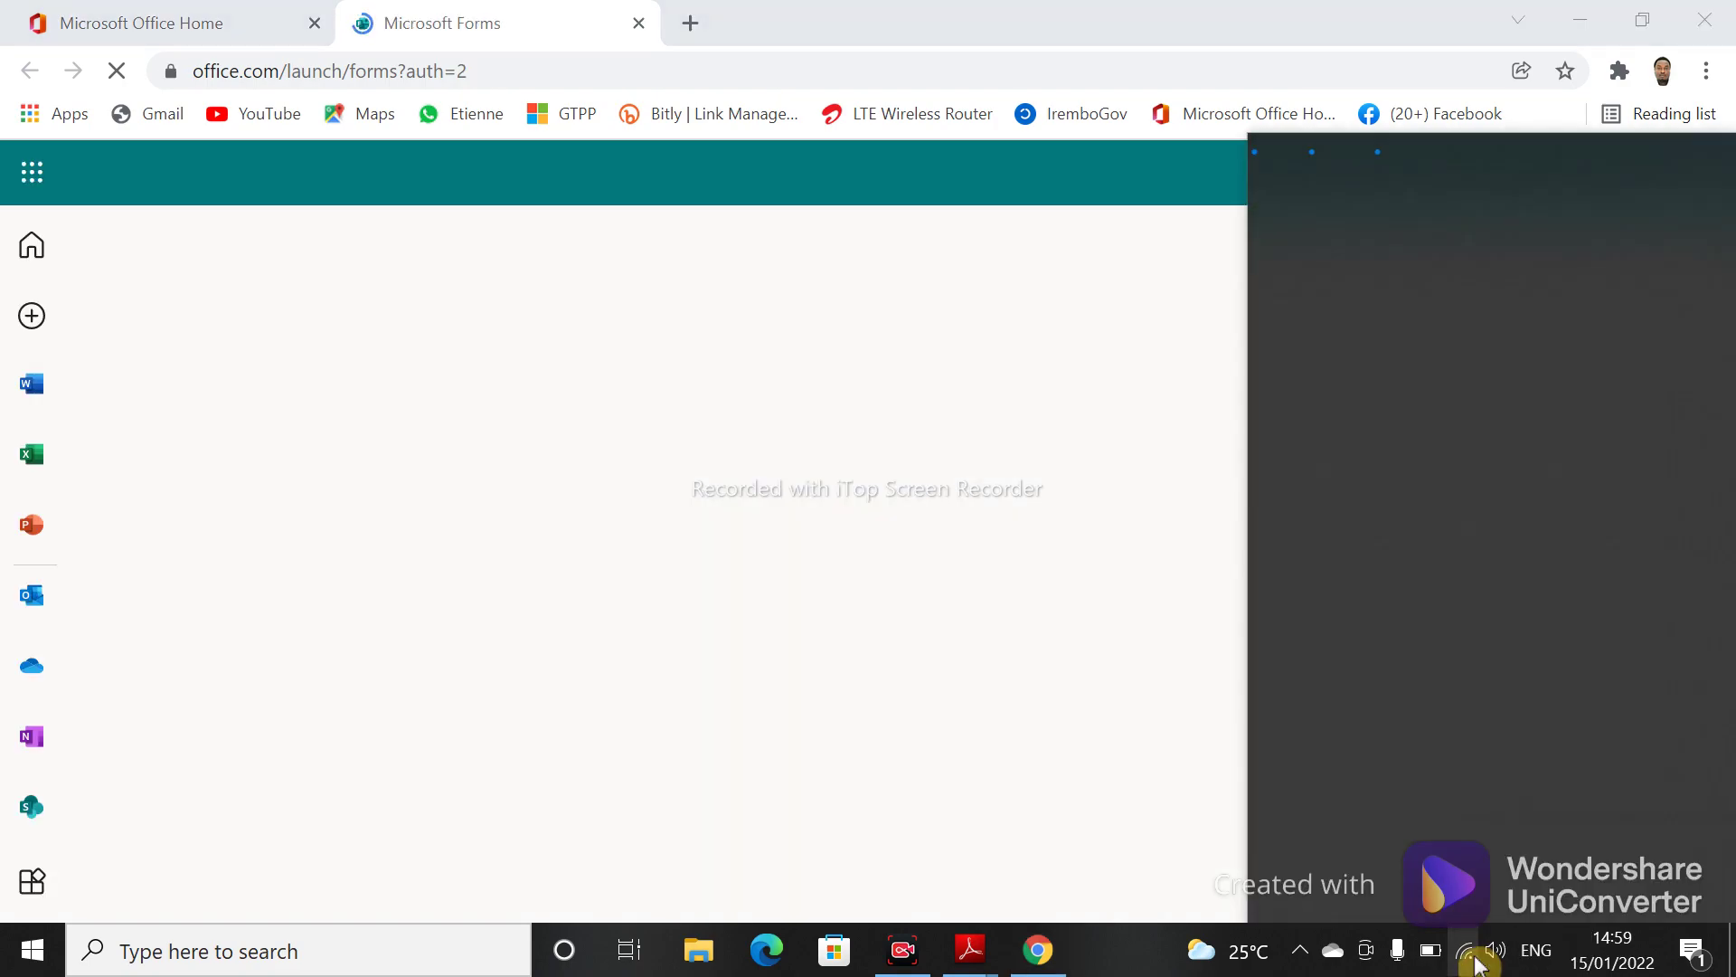
{"action": "left_click", "coordinate": [972, 190]}
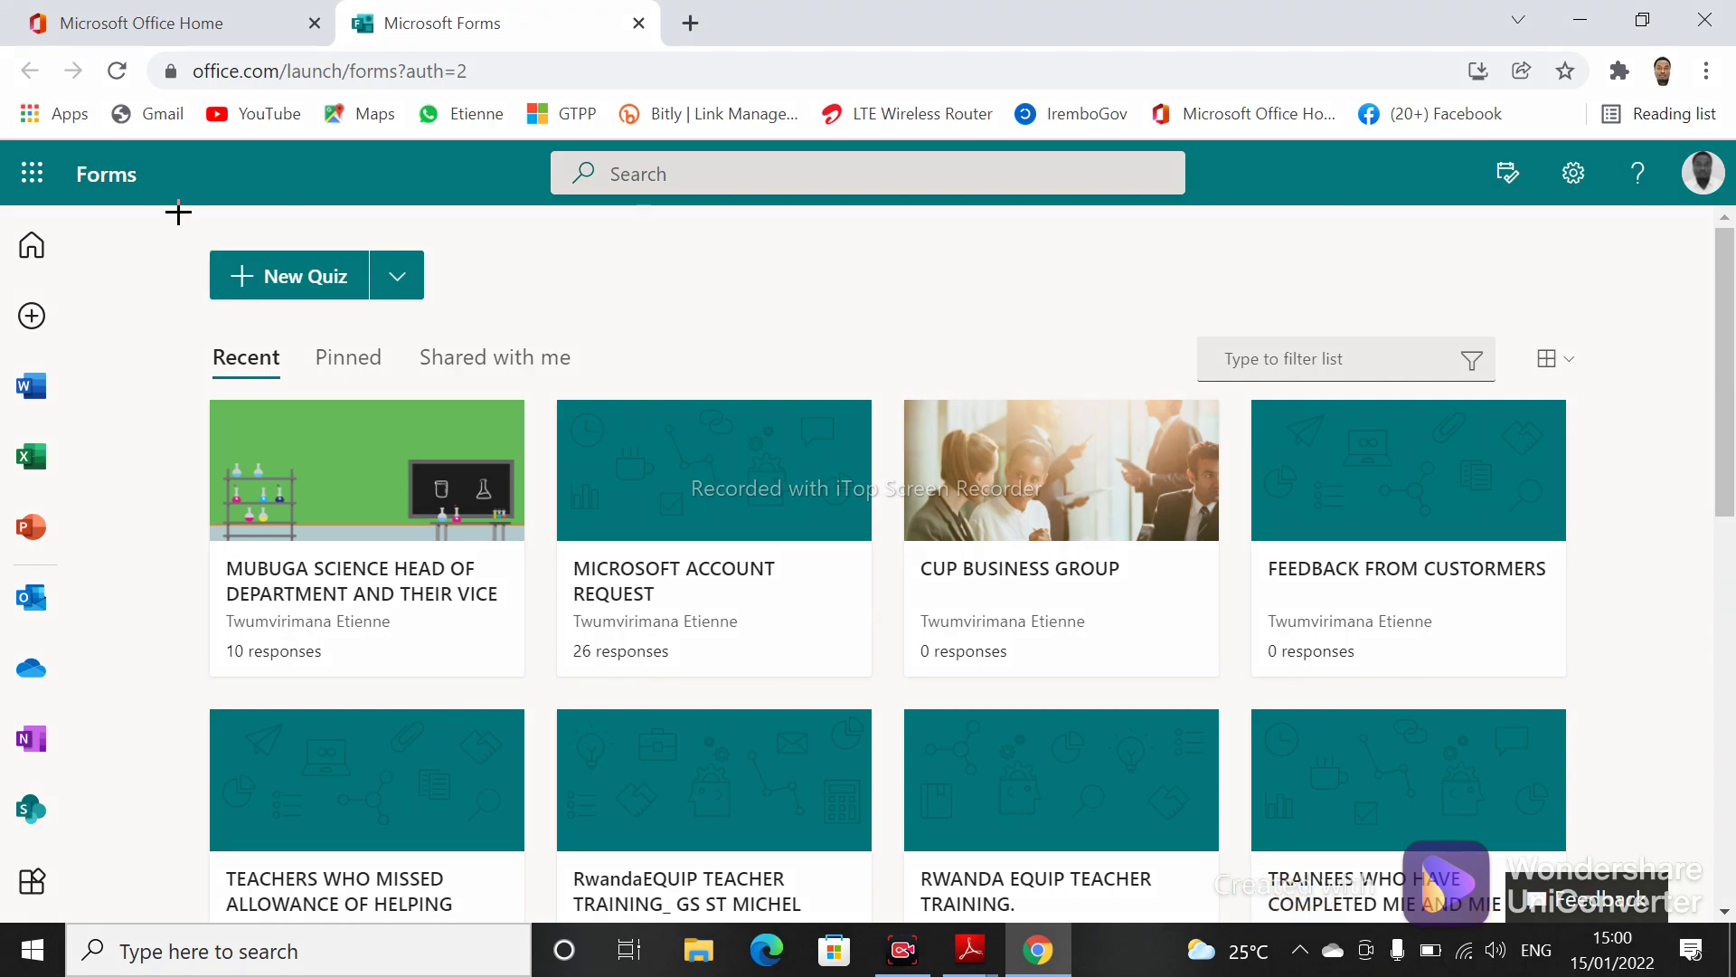
{"action": "mouse_move", "coordinate": [162, 226]}
{"action": "left_mouse_down"}
{"action": "mouse_move", "coordinate": [434, 298]}
{"action": "mouse_move", "coordinate": [476, 328]}
{"action": "left_mouse_up"}
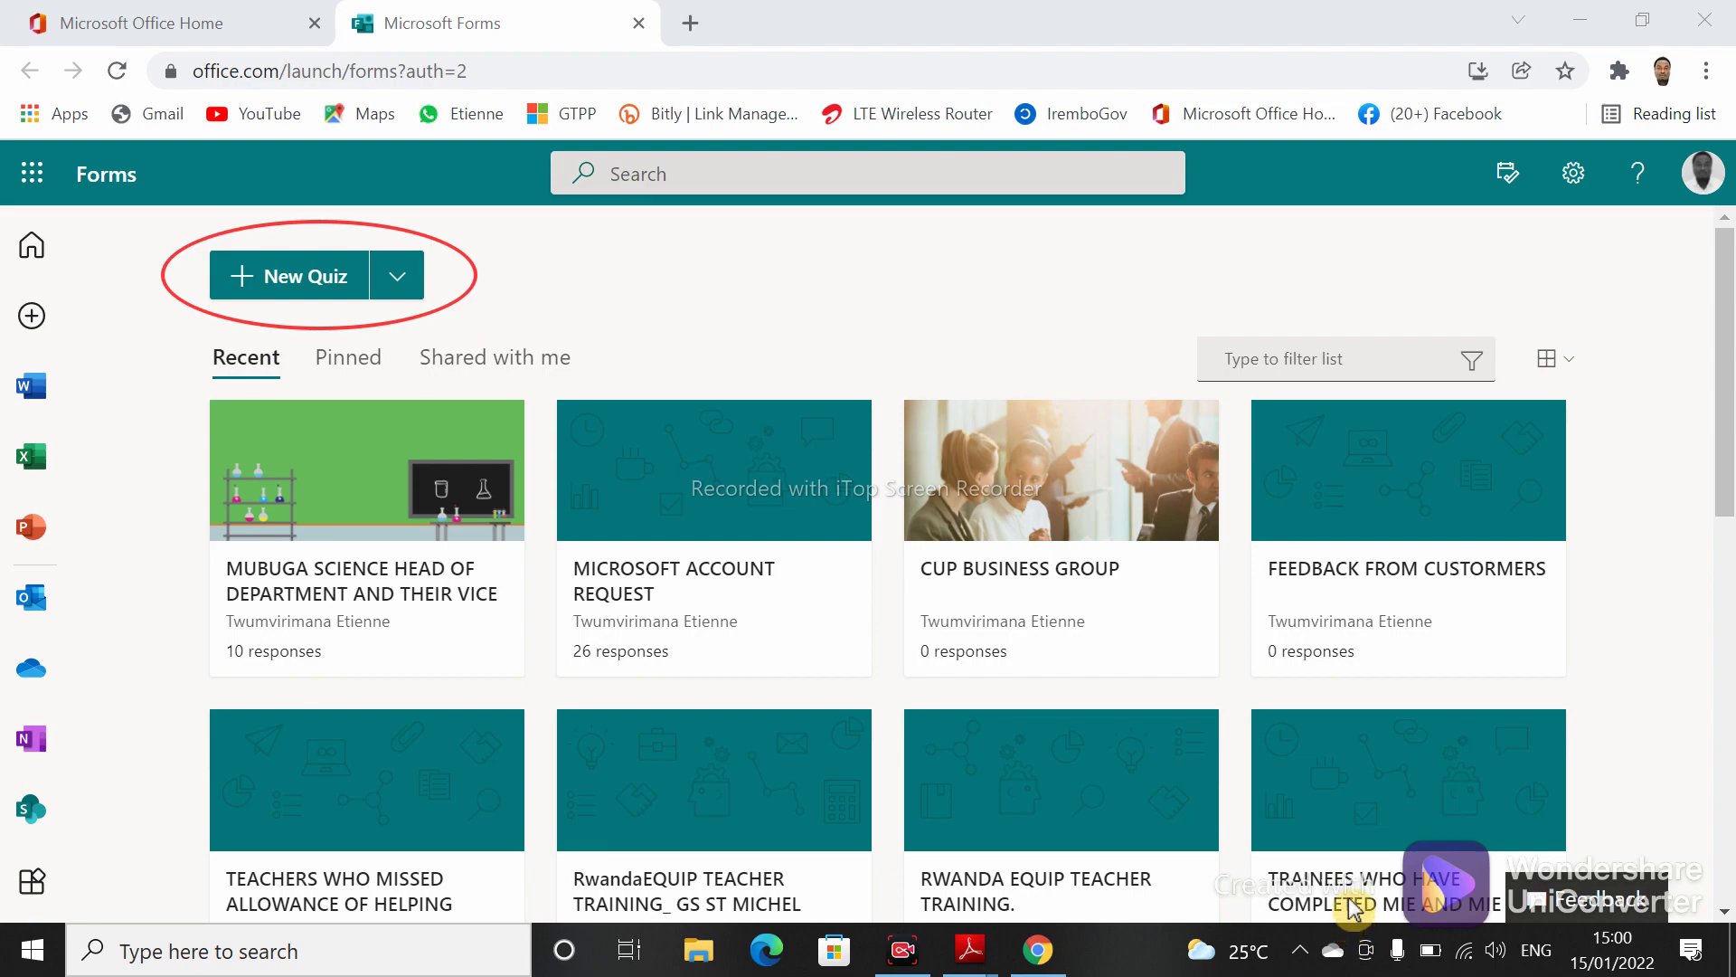
{"action": "left_click_drag", "start_coordinate": [100, 492], "coordinate": [276, 528]}
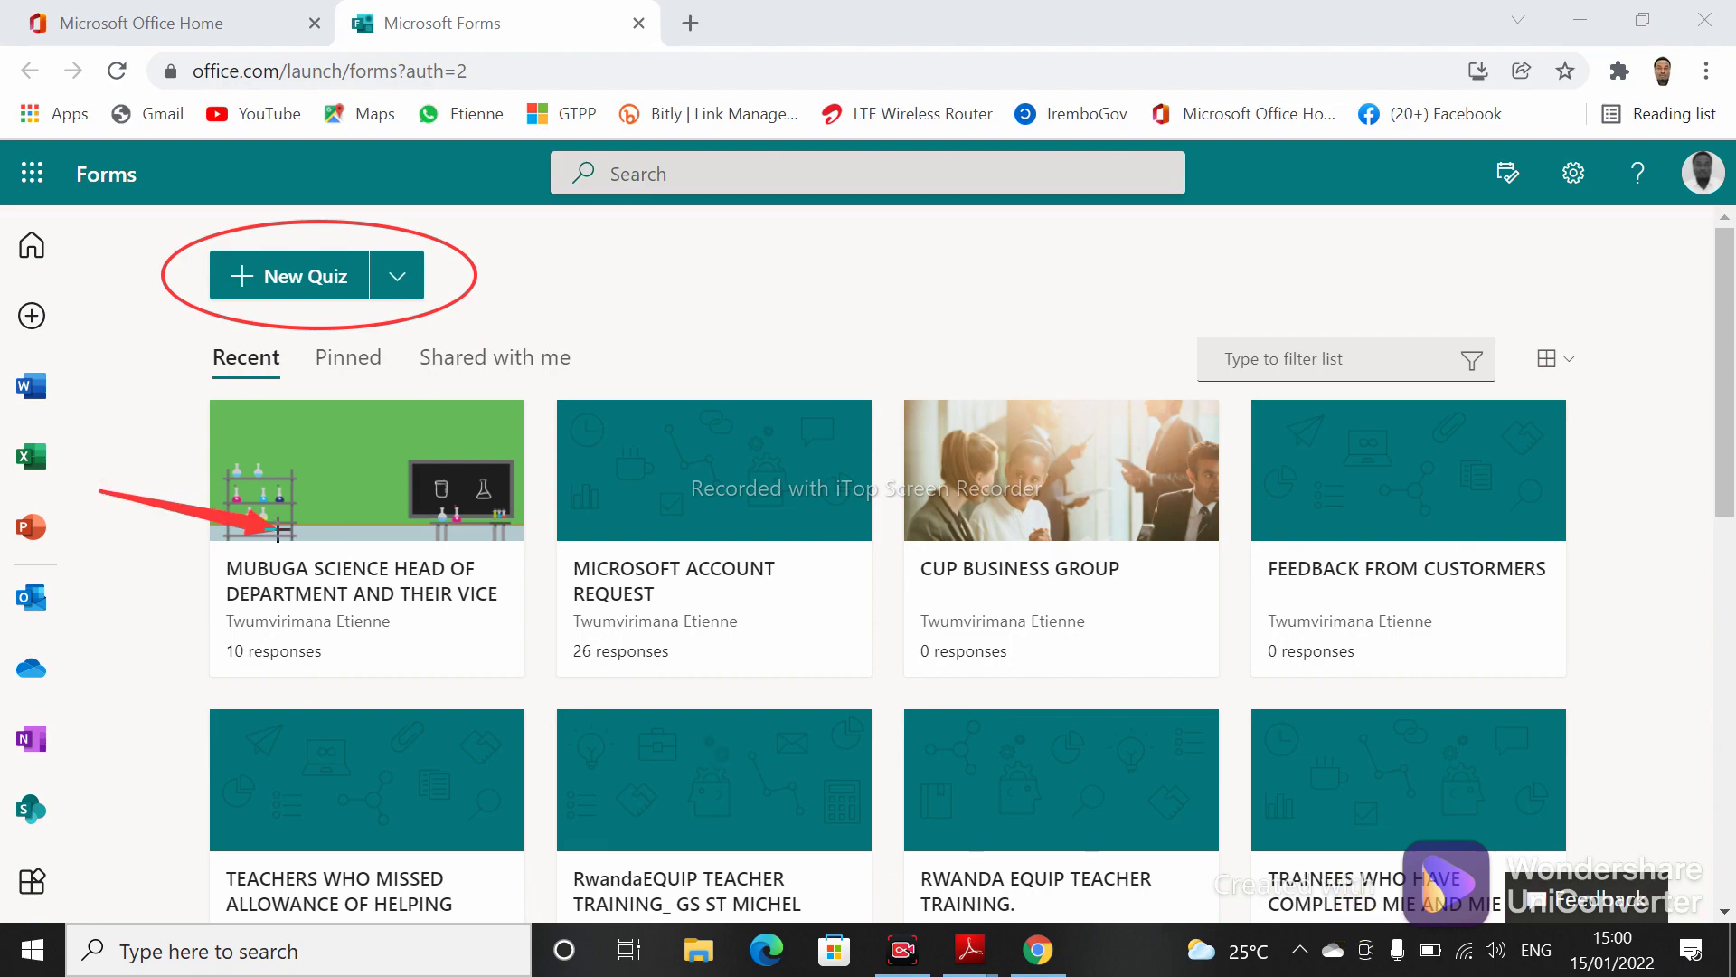
{"action": "left_click_drag", "start_coordinate": [799, 262], "coordinate": [765, 459]}
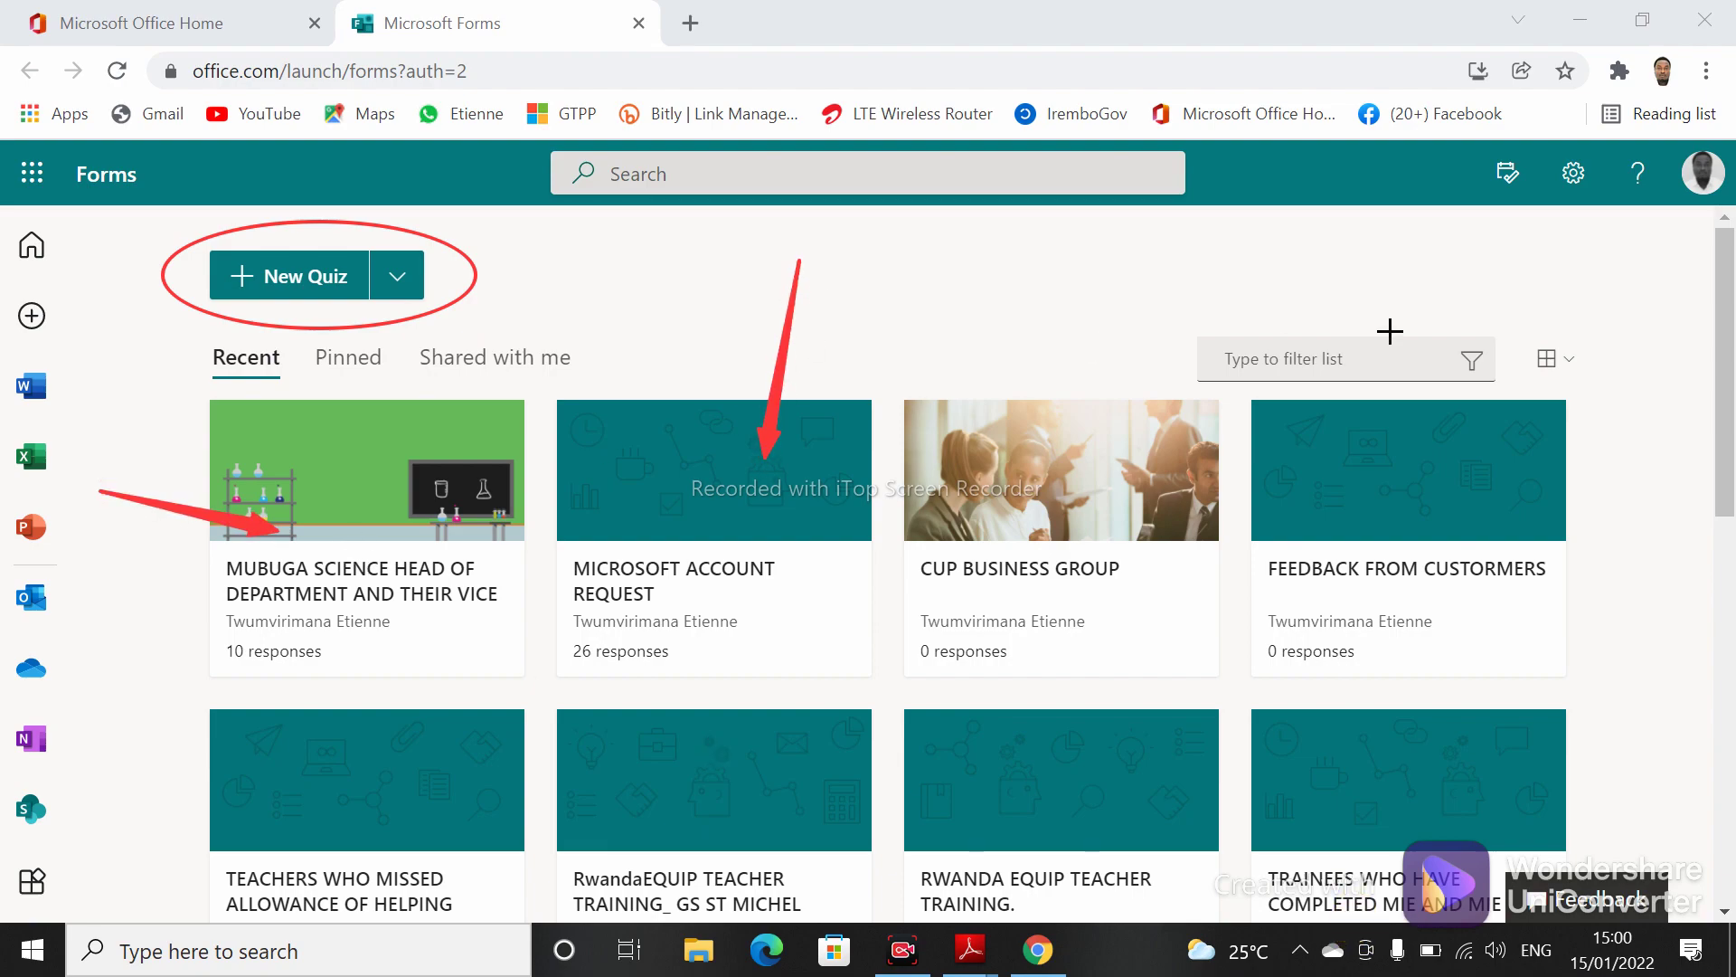
{"action": "left_click_drag", "start_coordinate": [119, 840], "coordinate": [463, 779]}
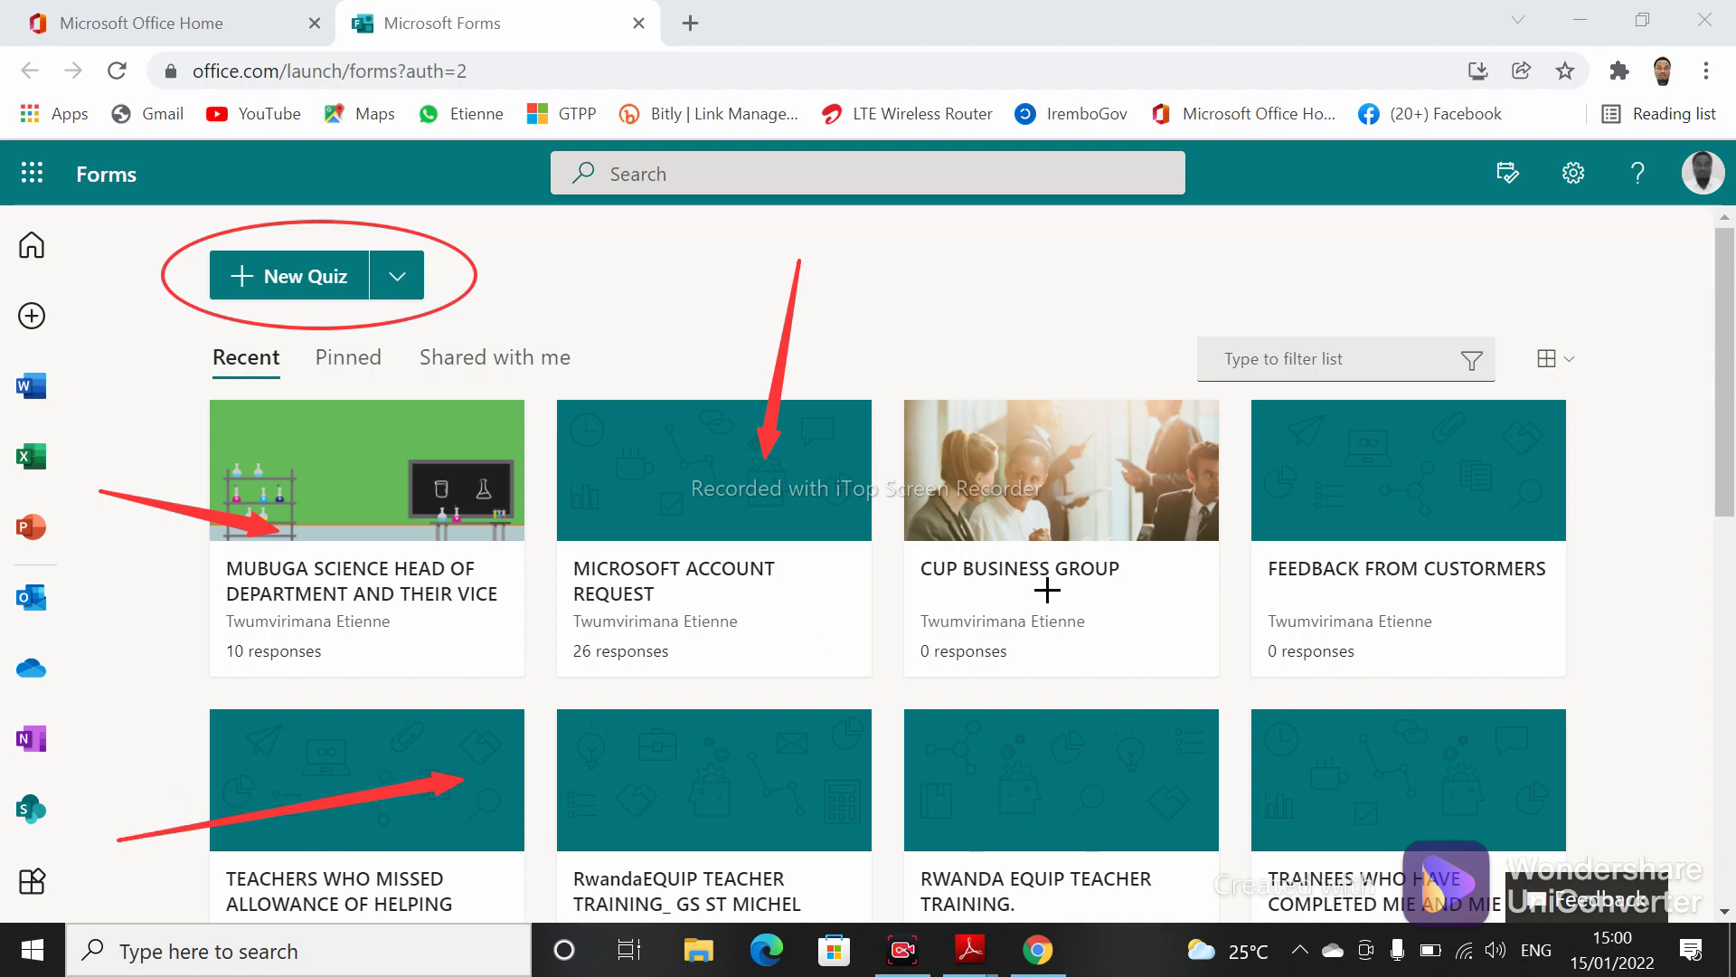
{"action": "left_click_drag", "start_coordinate": [1657, 465], "coordinate": [1501, 528]}
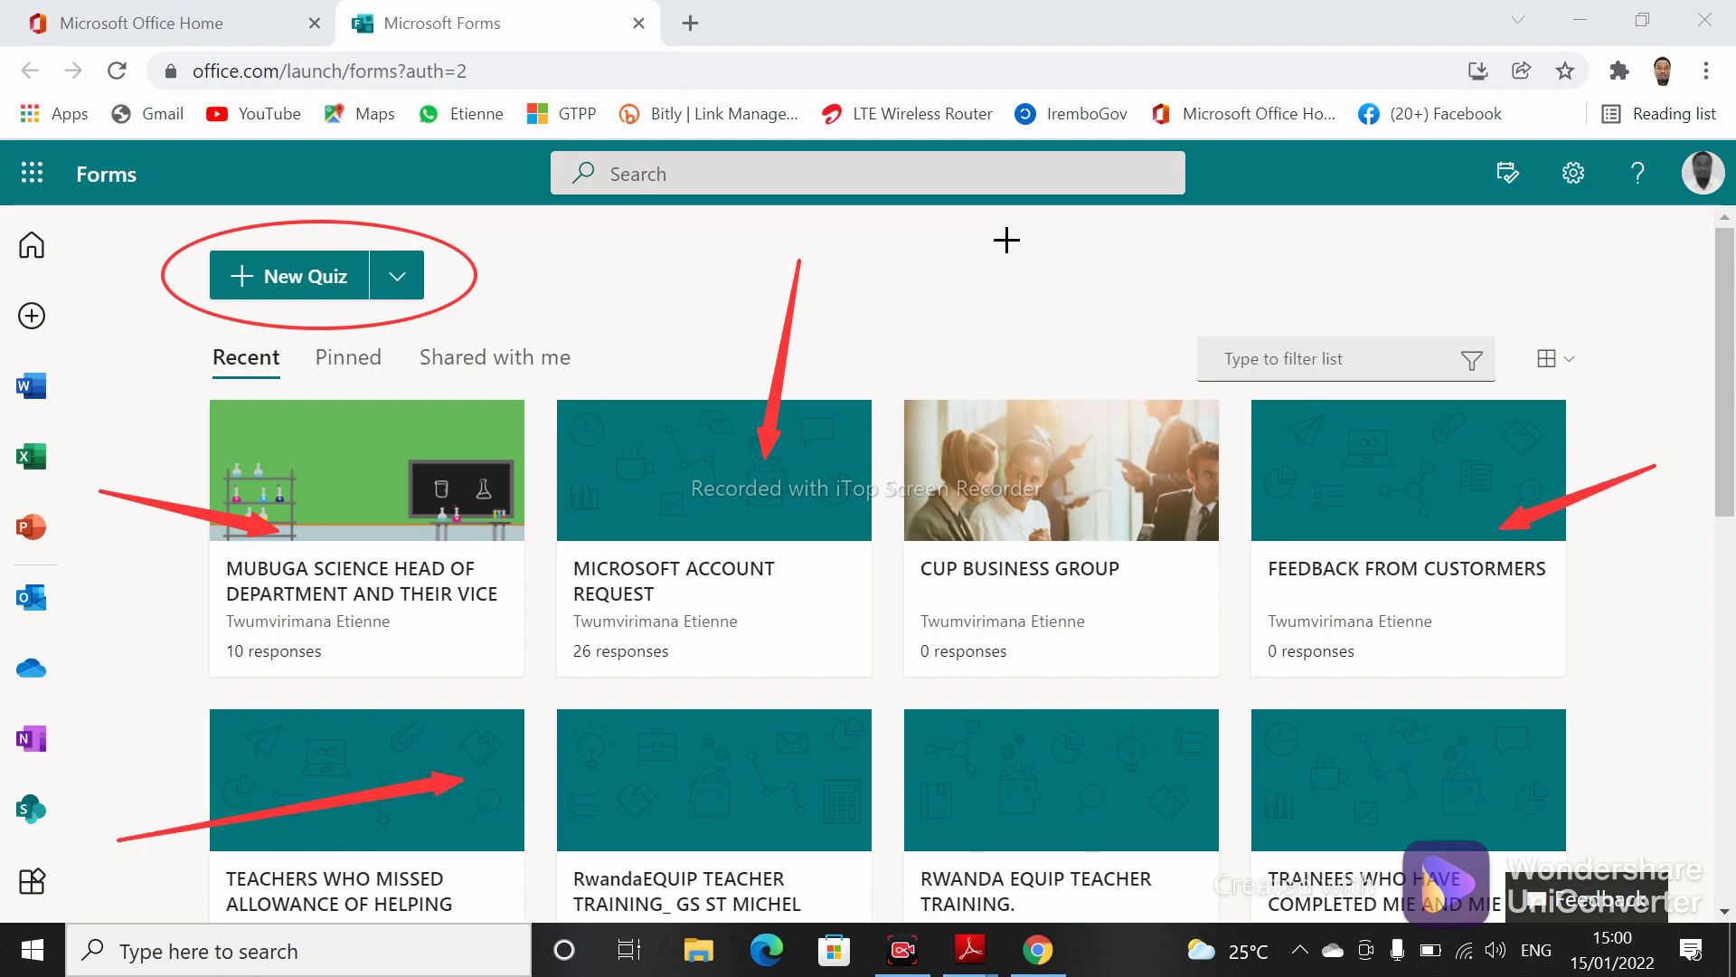
{"action": "left_click_drag", "start_coordinate": [1004, 242], "coordinate": [1055, 524]}
{"action": "left_click_drag", "start_coordinate": [1641, 761], "coordinate": [1488, 796]}
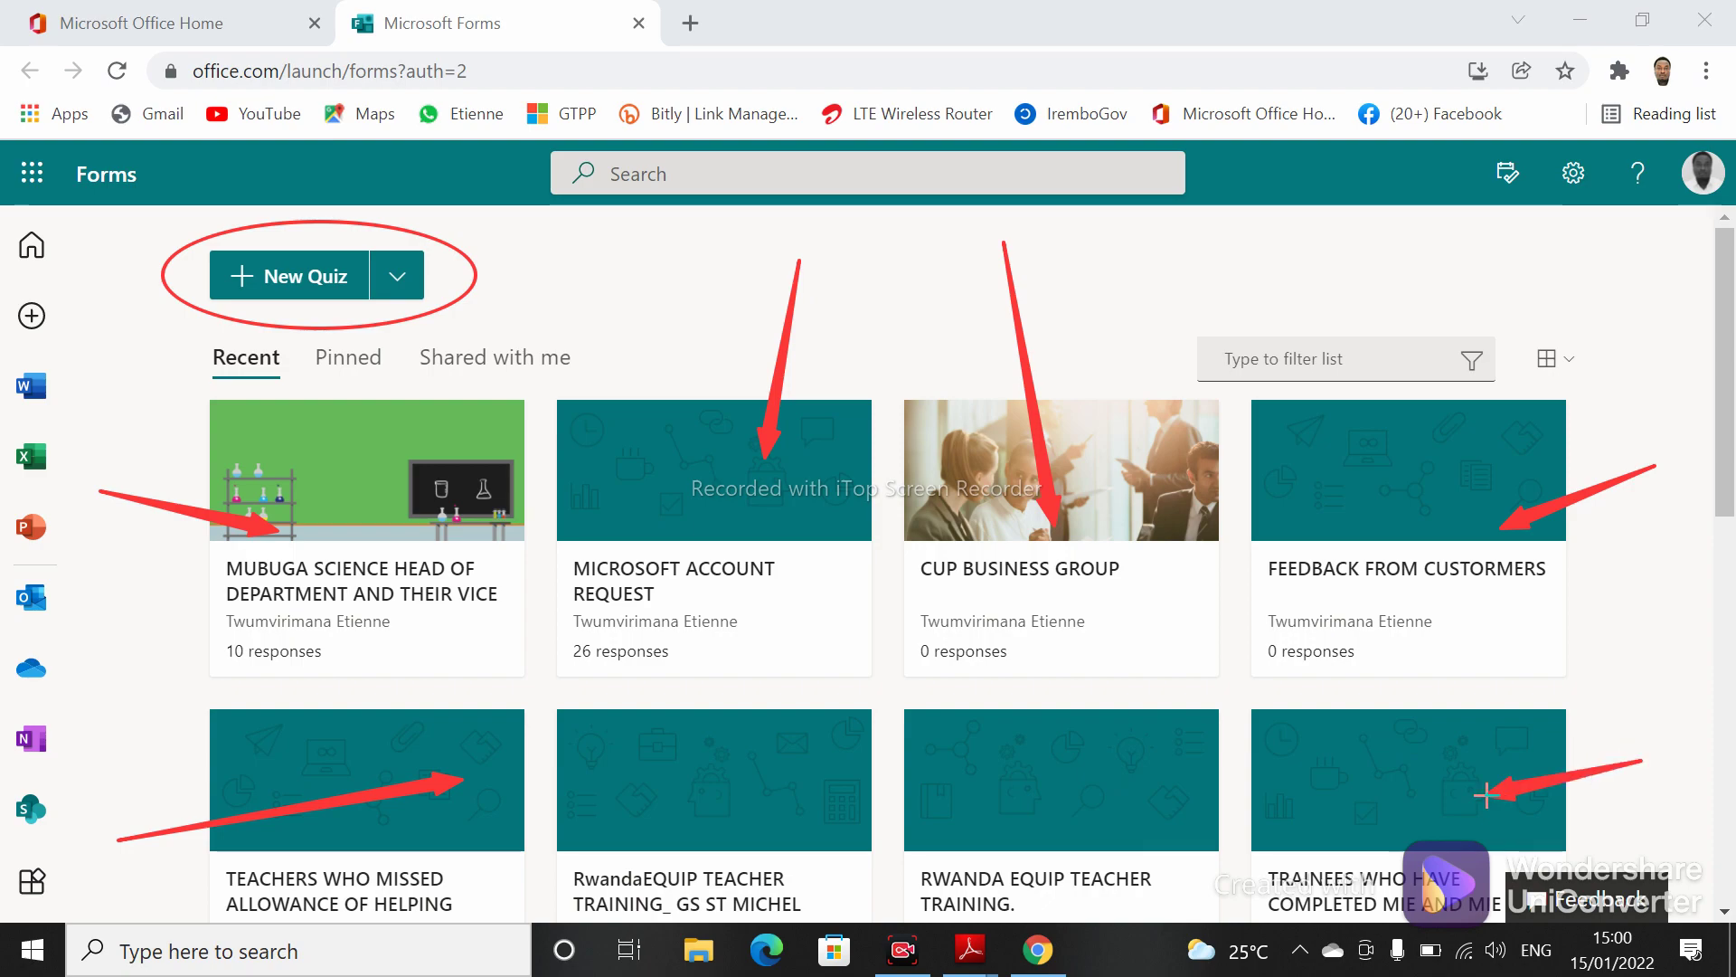
{"action": "left_click_drag", "start_coordinate": [758, 615], "coordinate": [737, 792]}
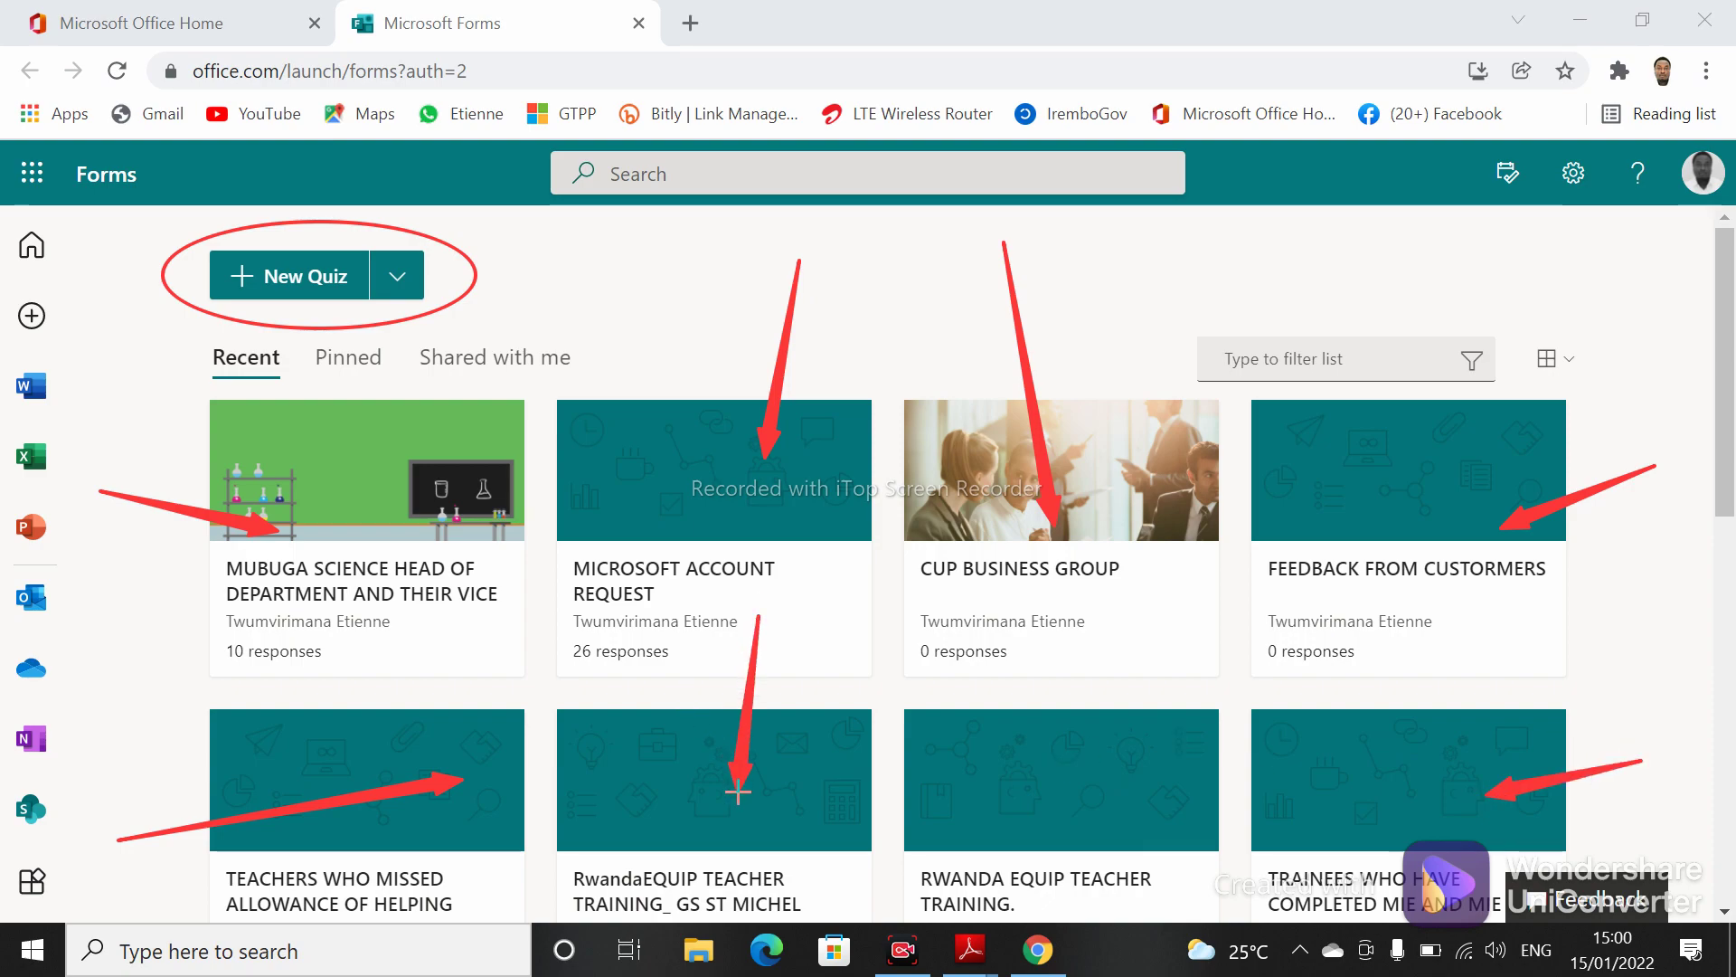
{"action": "left_click_drag", "start_coordinate": [78, 374], "coordinate": [273, 285]}
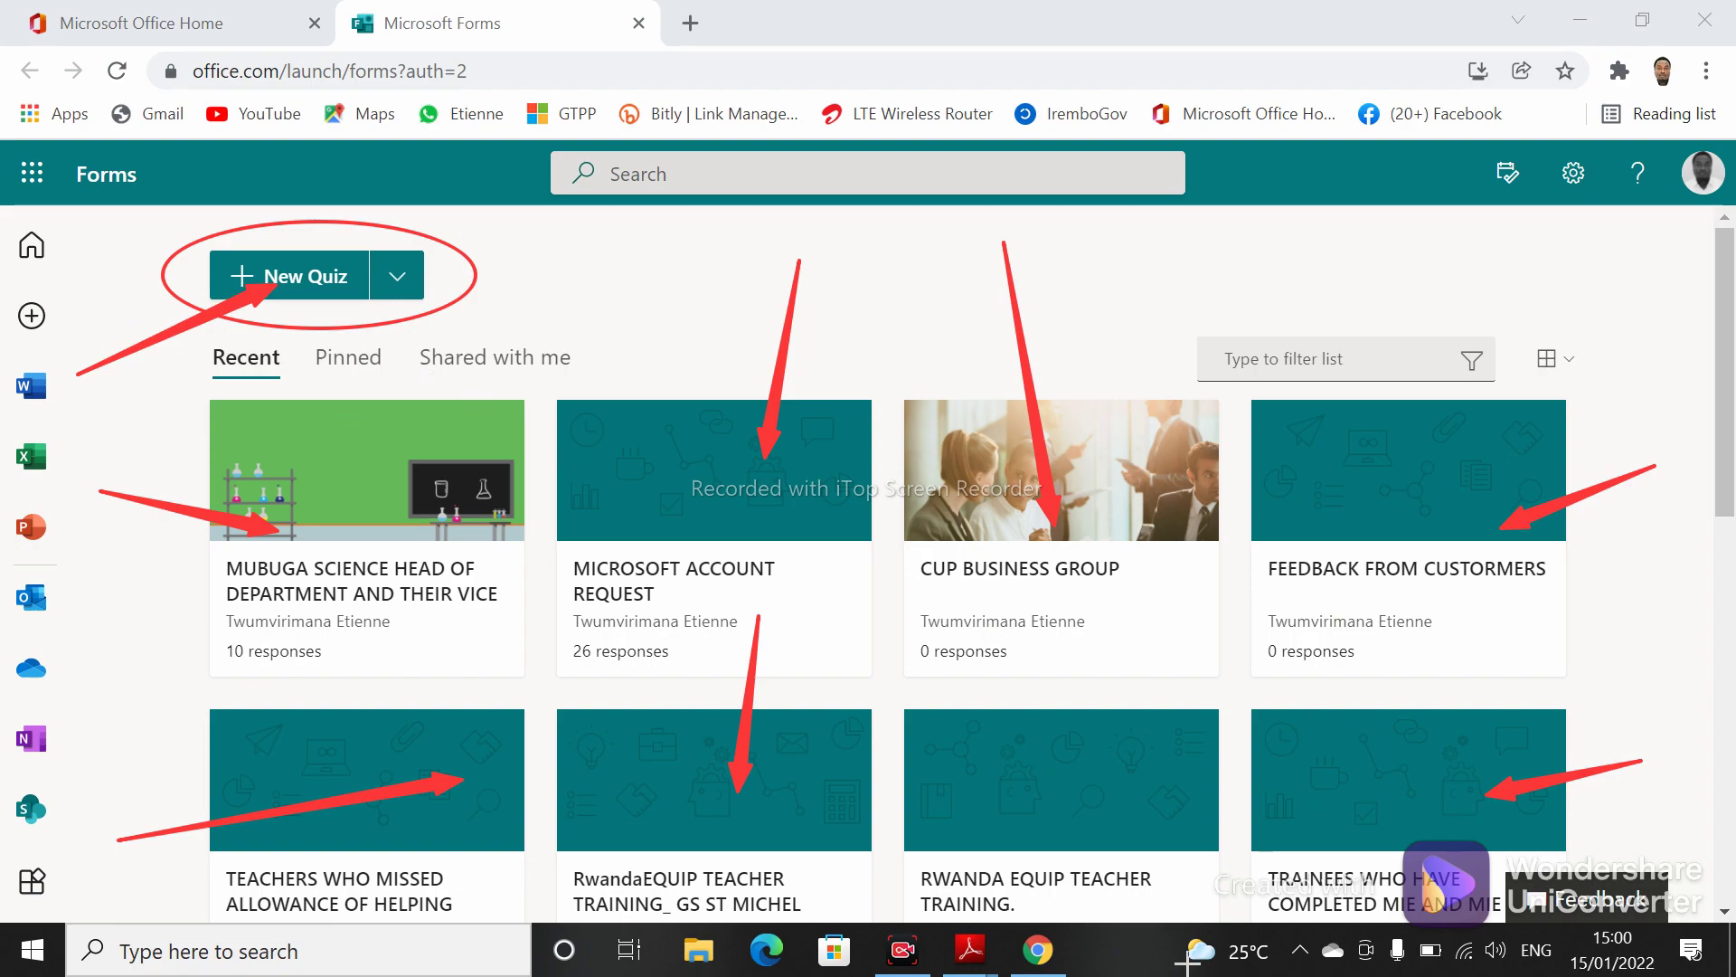
{"action": "key", "text": "Escape"}
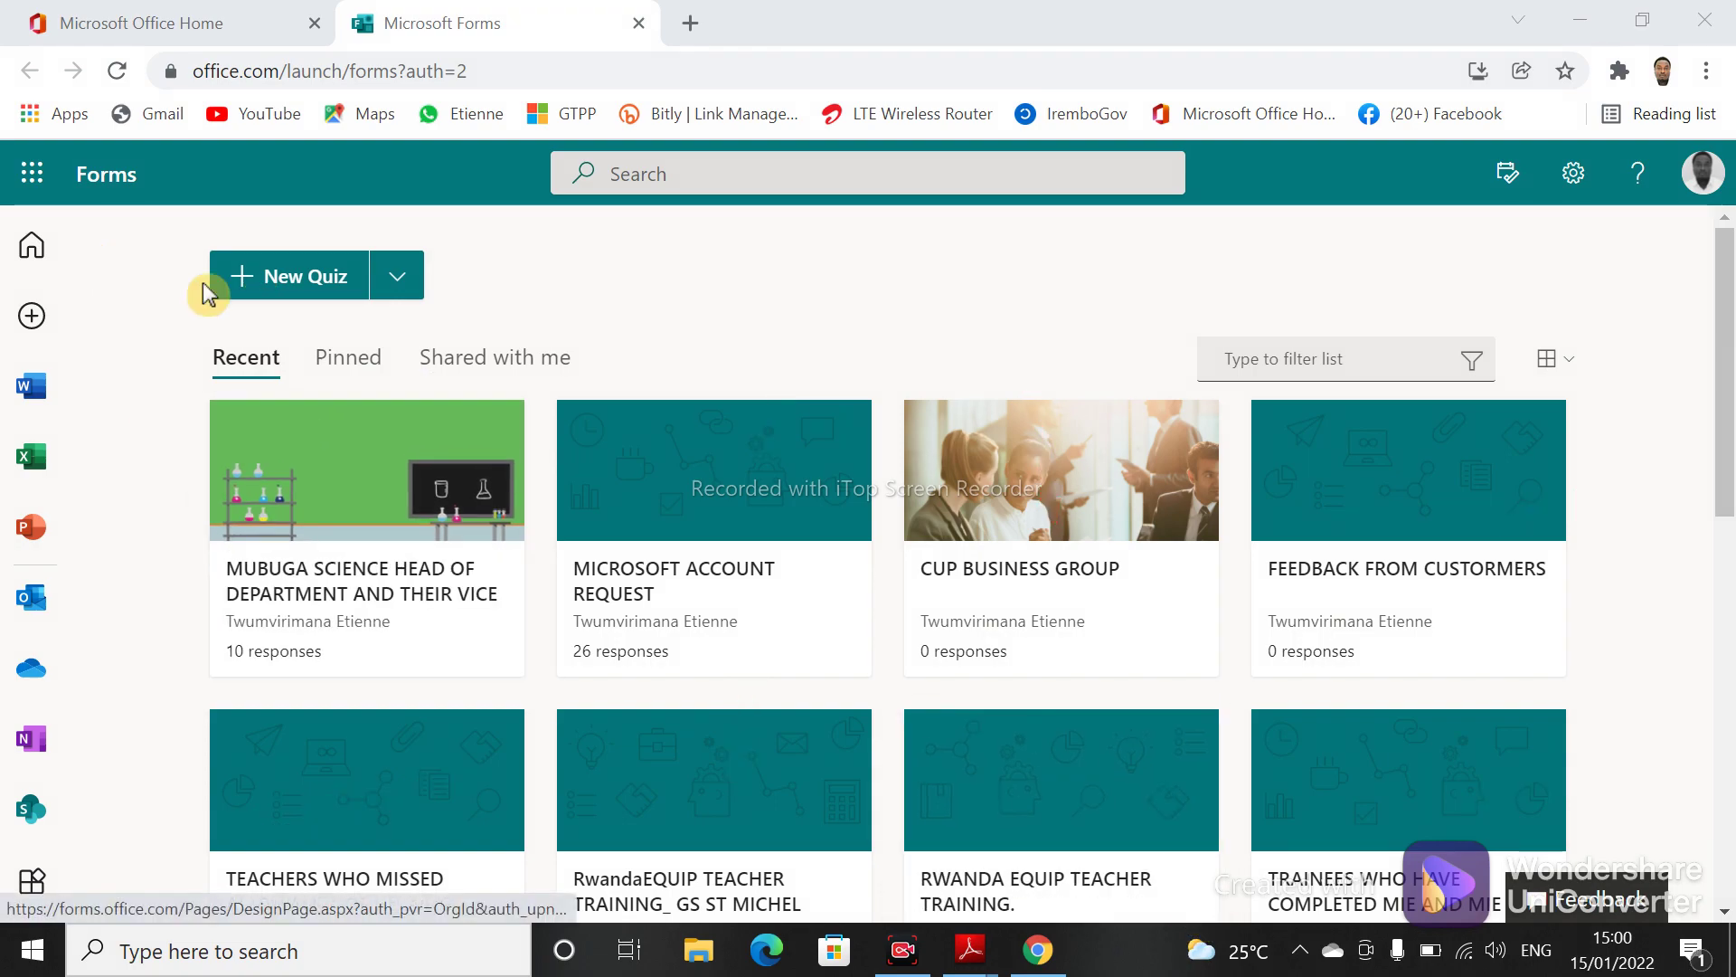
- Create a new quiz and title it "CHEMISTRY QUIZ FOR S5PCB"
{"action": "left_click", "coordinate": [299, 285]}
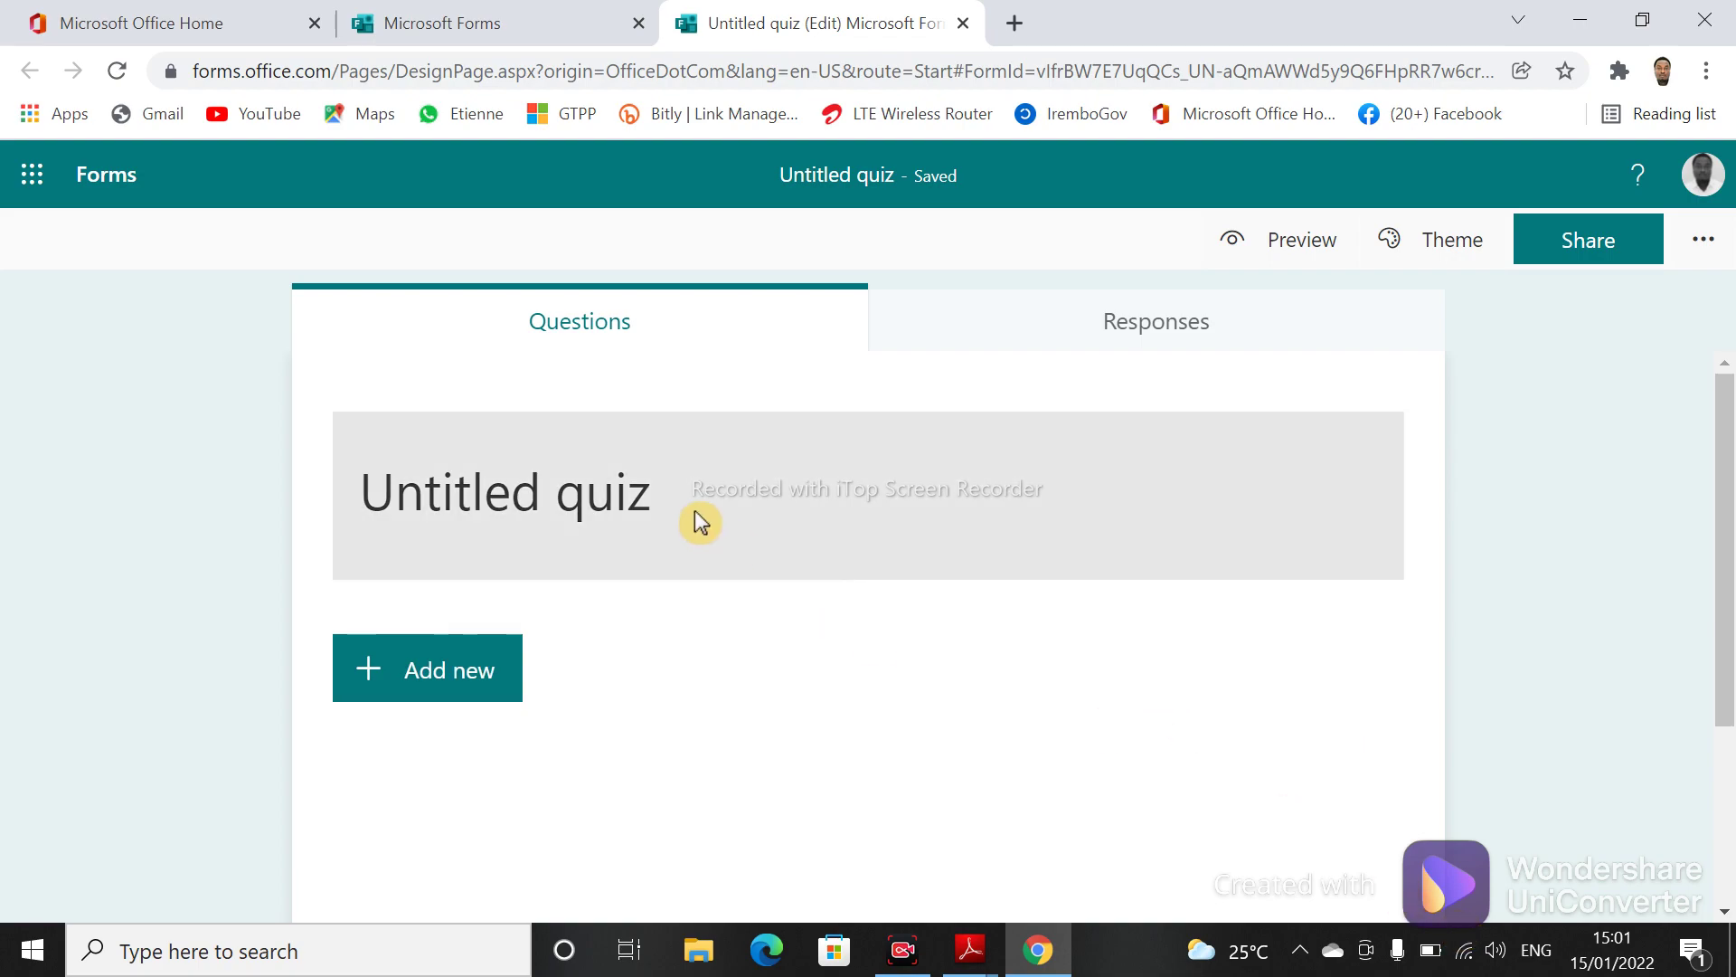
{"action": "left_click", "coordinate": [697, 510]}
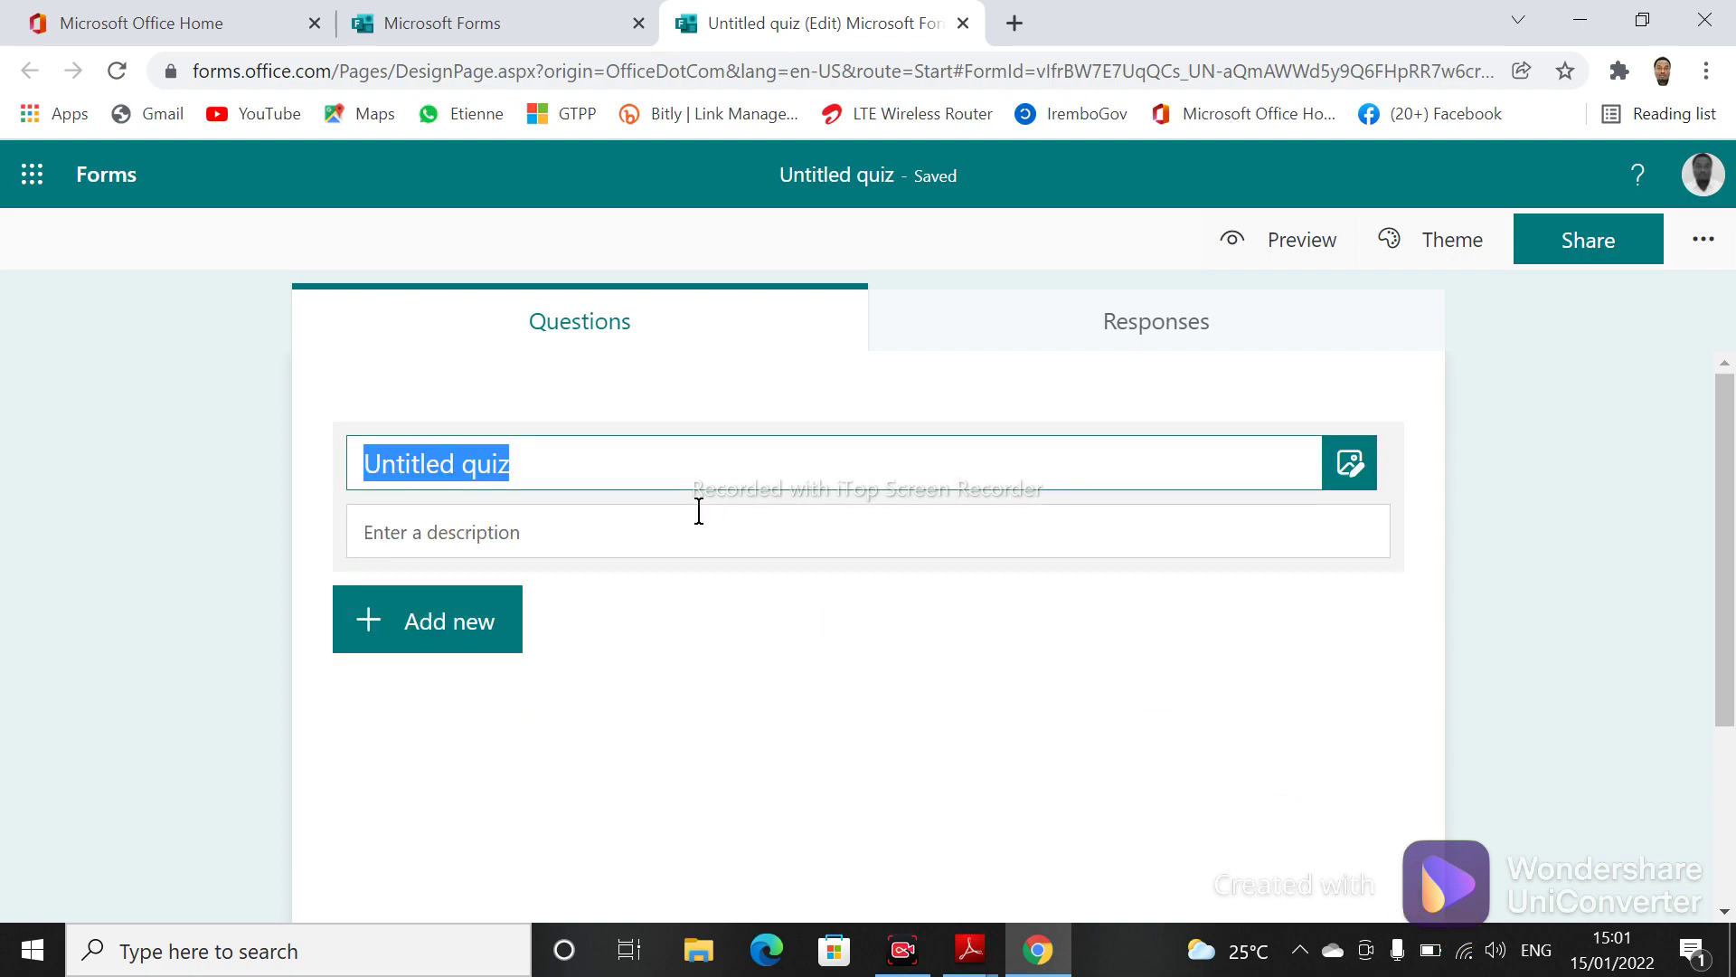
{"action": "type", "text": "CH"}
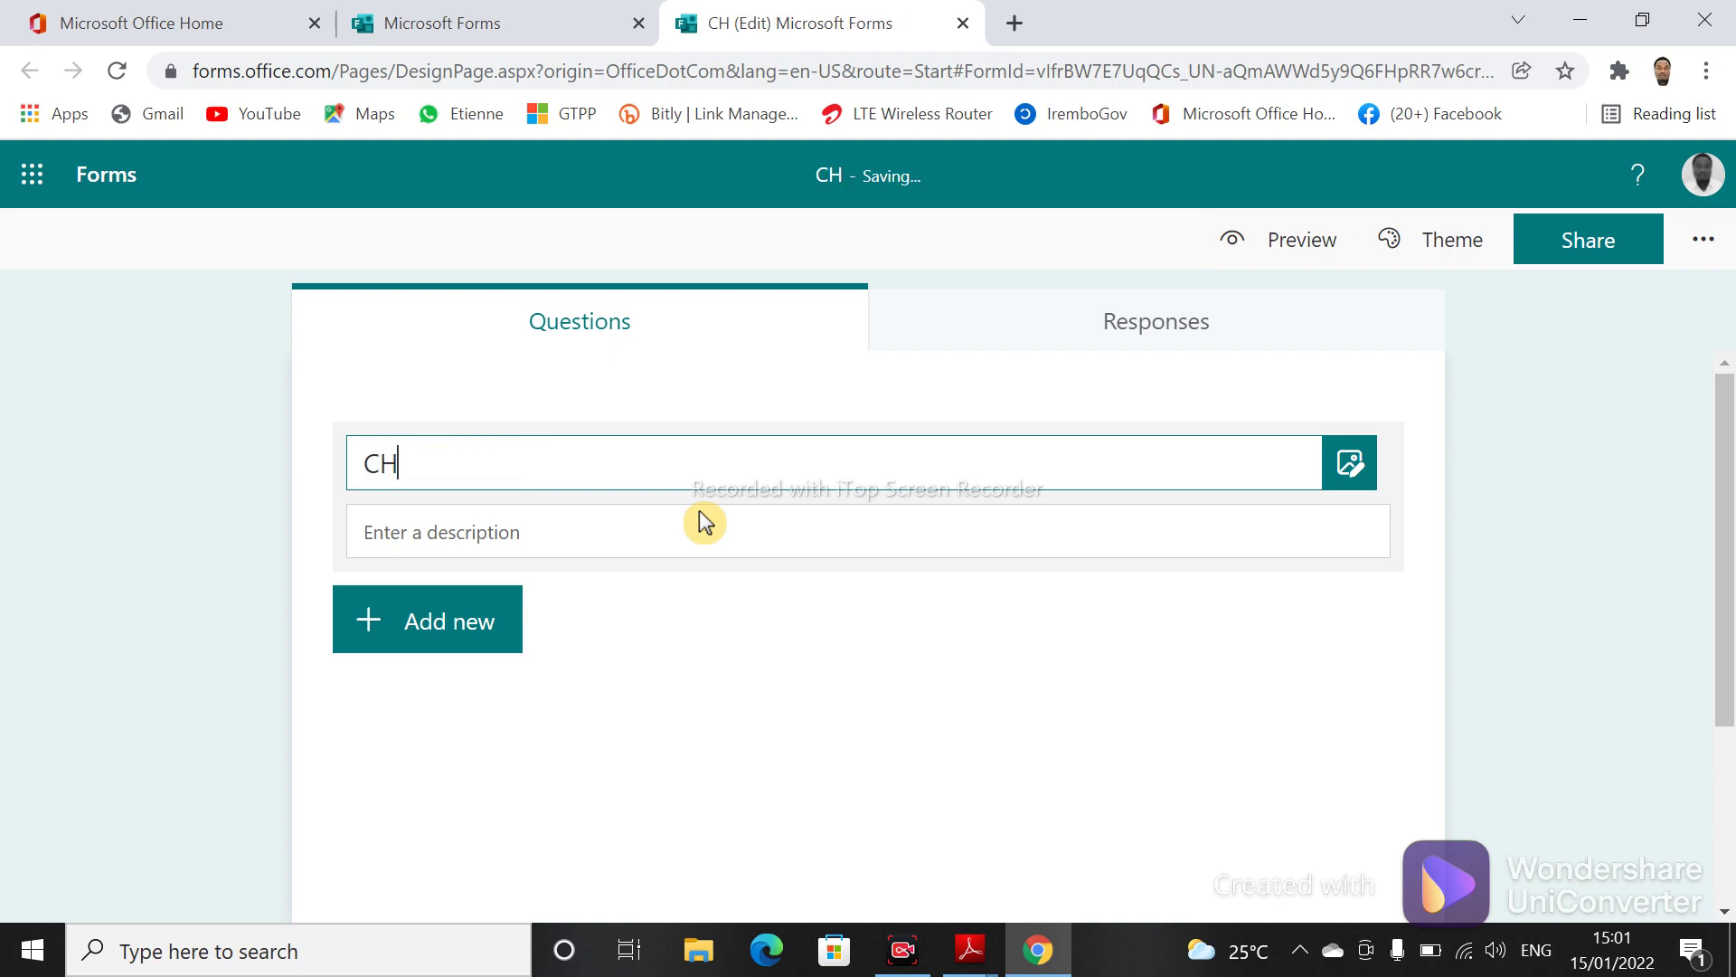
{"action": "type", "text": "EMIS"}
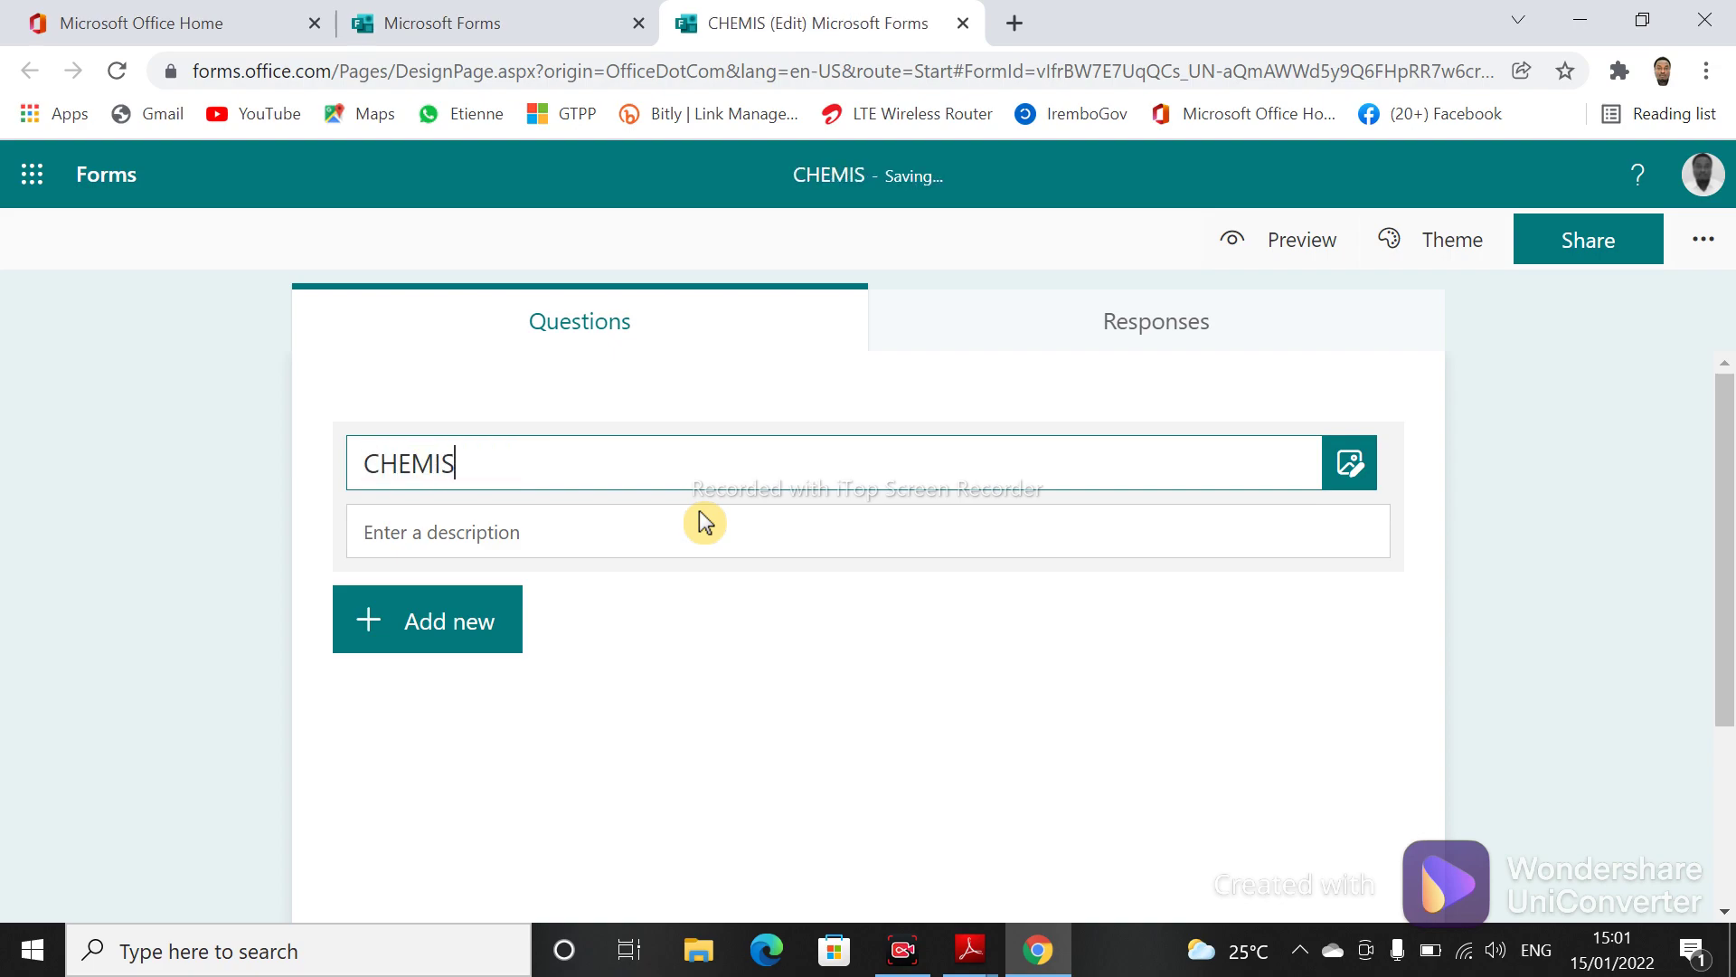
{"action": "type", "text": "TRY "}
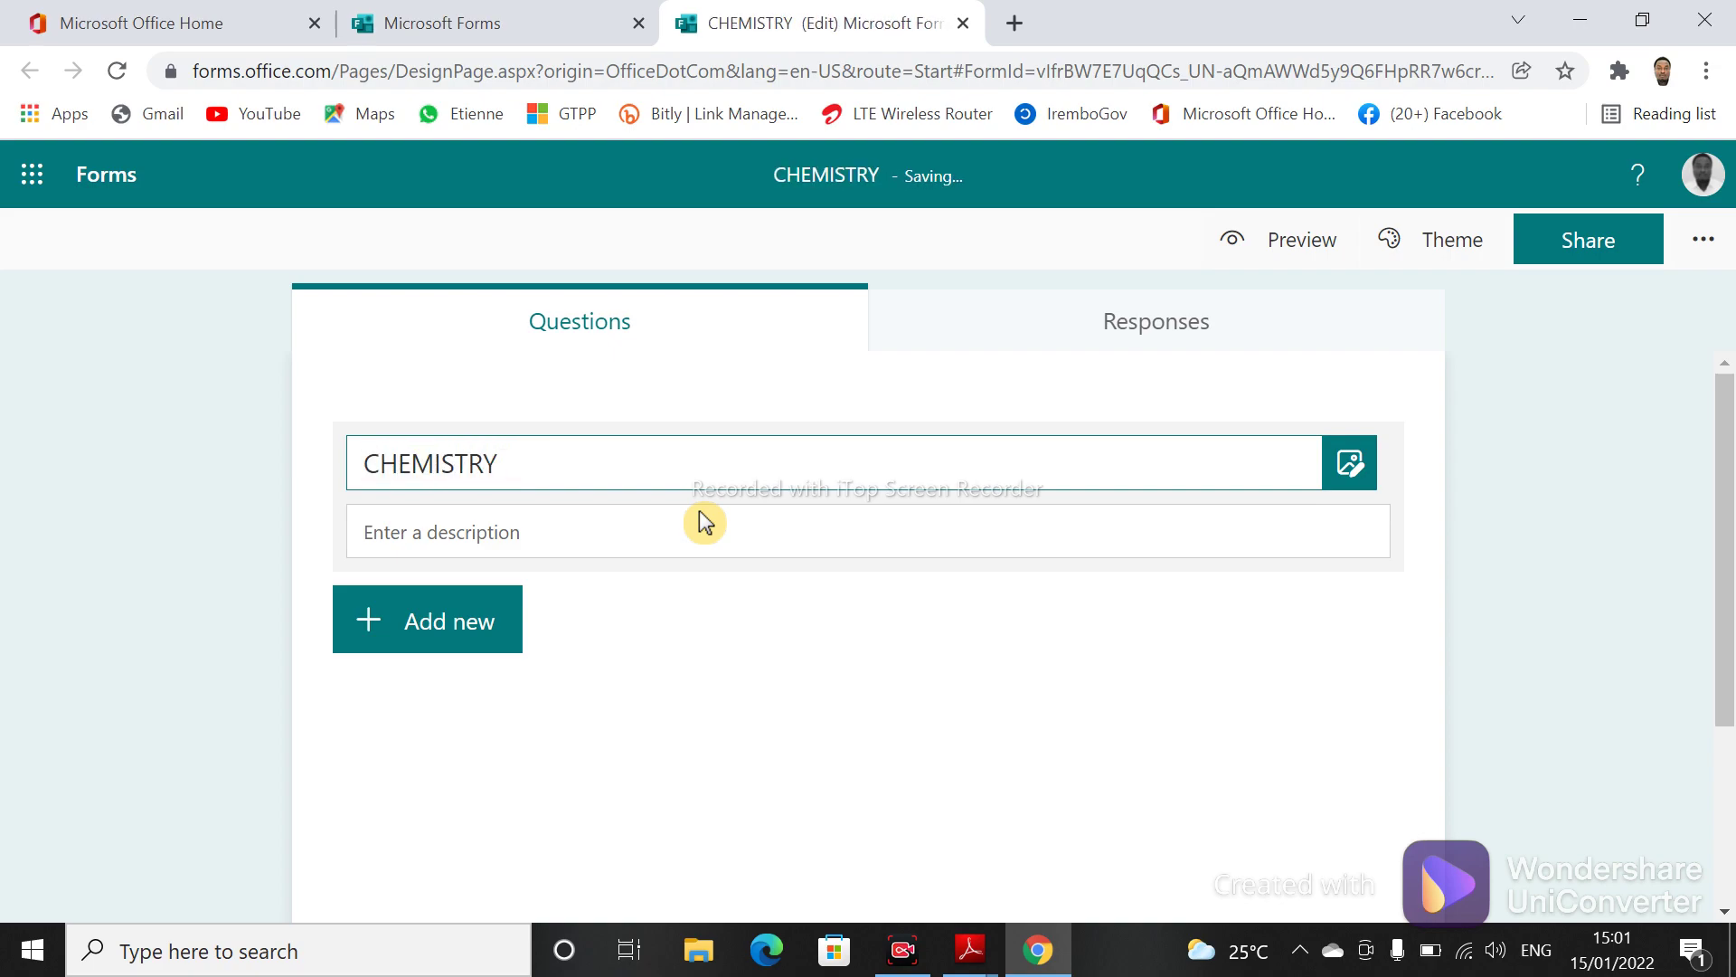
{"action": "type", "text": "QUIZ F"}
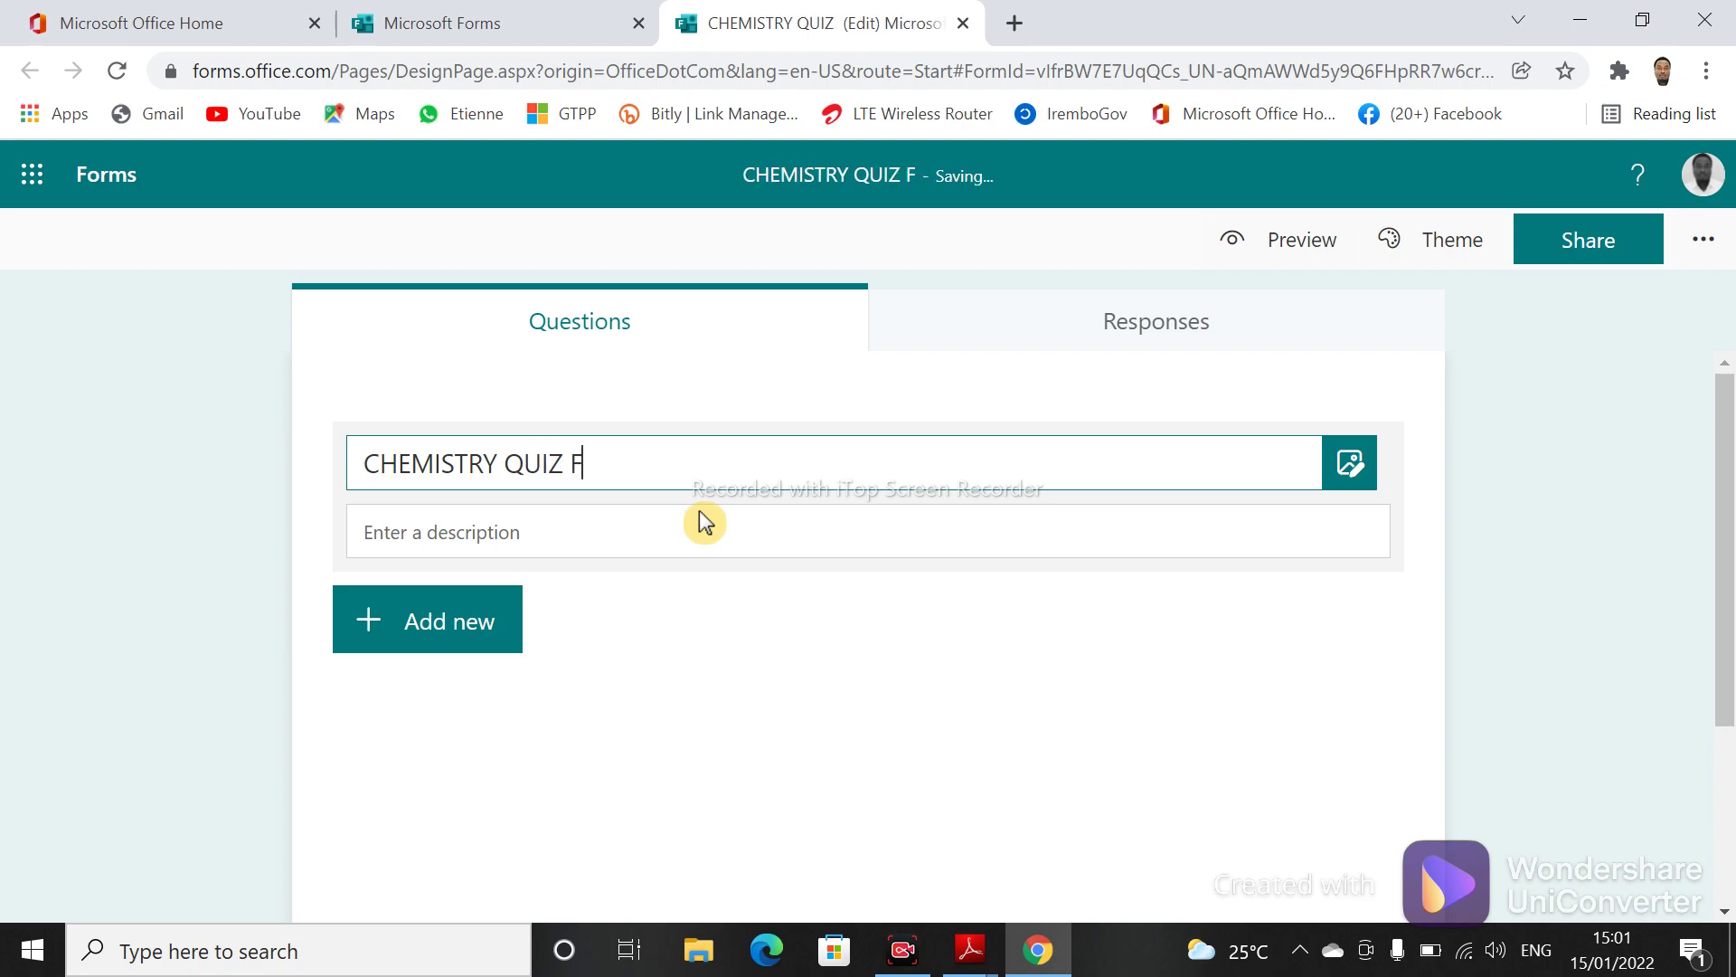
{"action": "type", "text": "OR "}
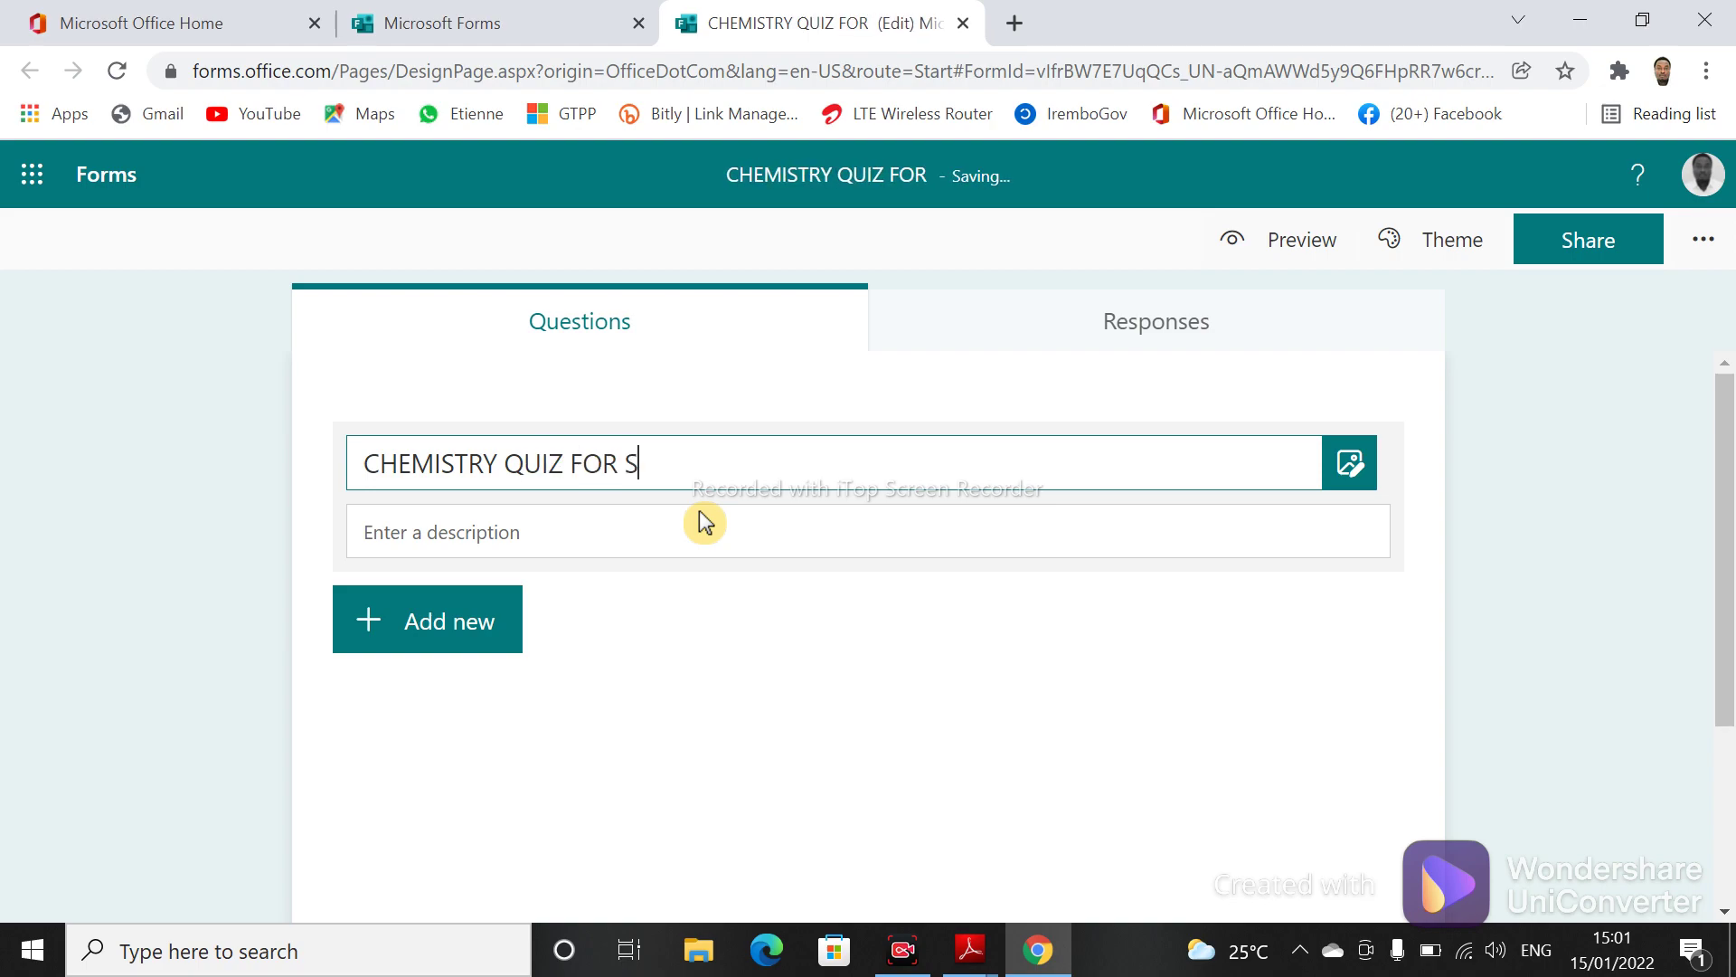
{"action": "type", "text": "S5"}
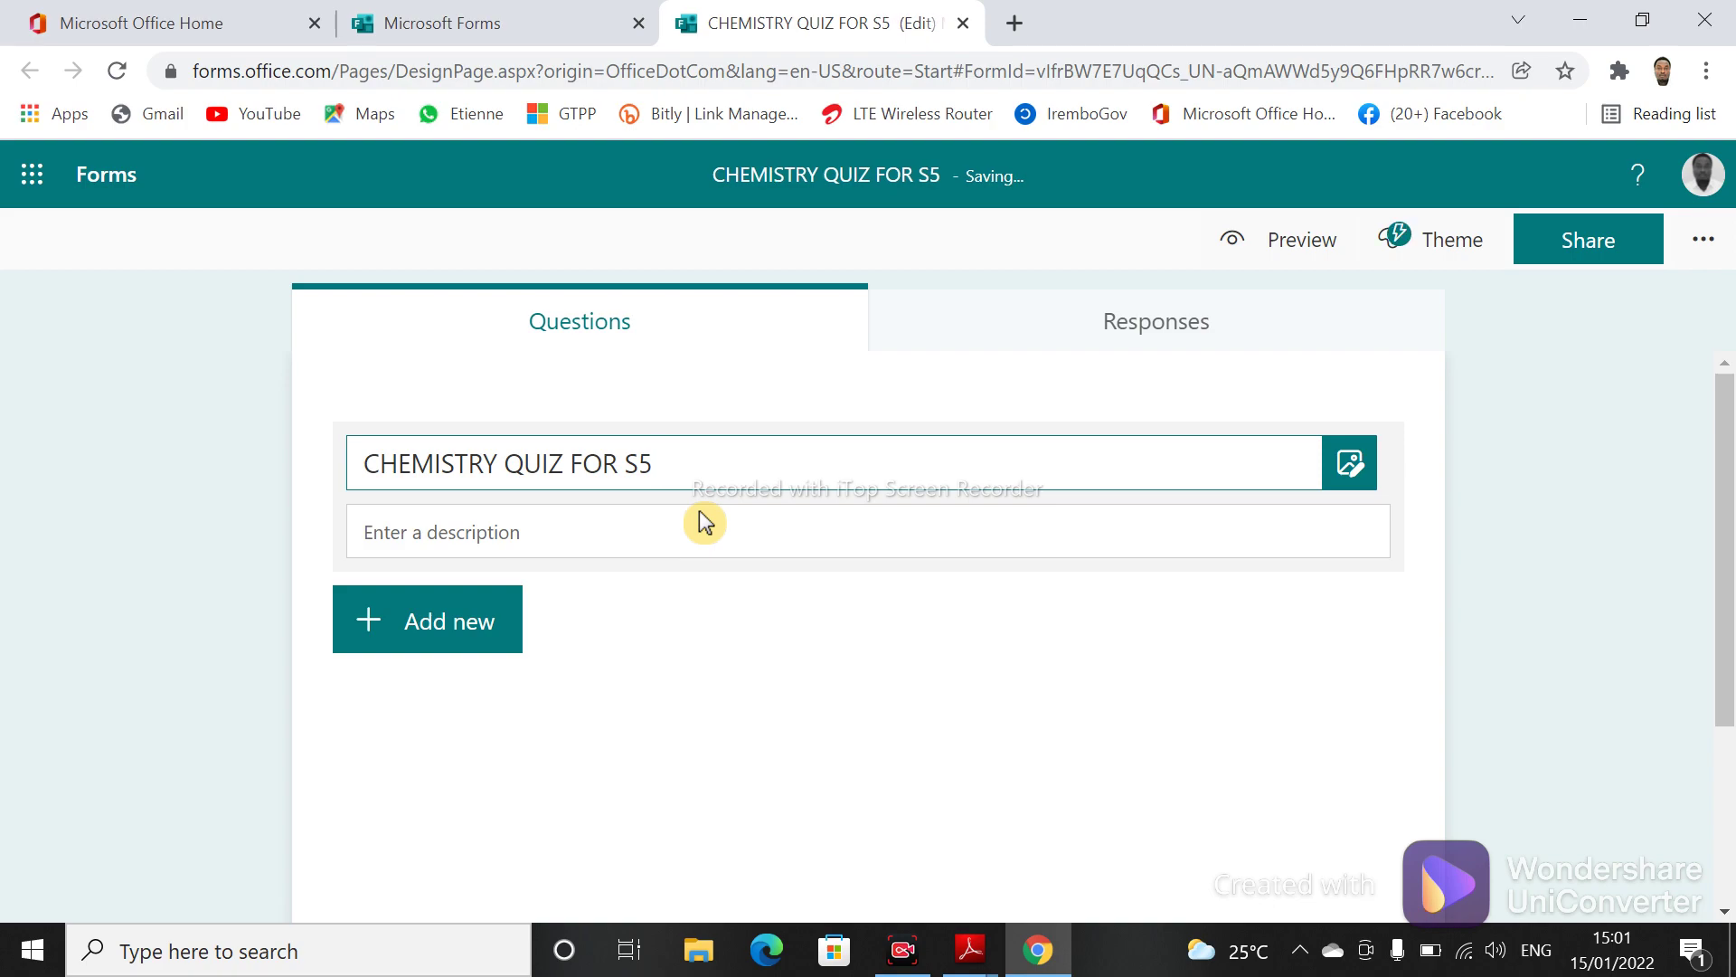
{"action": "key", "text": "BackSpace"}
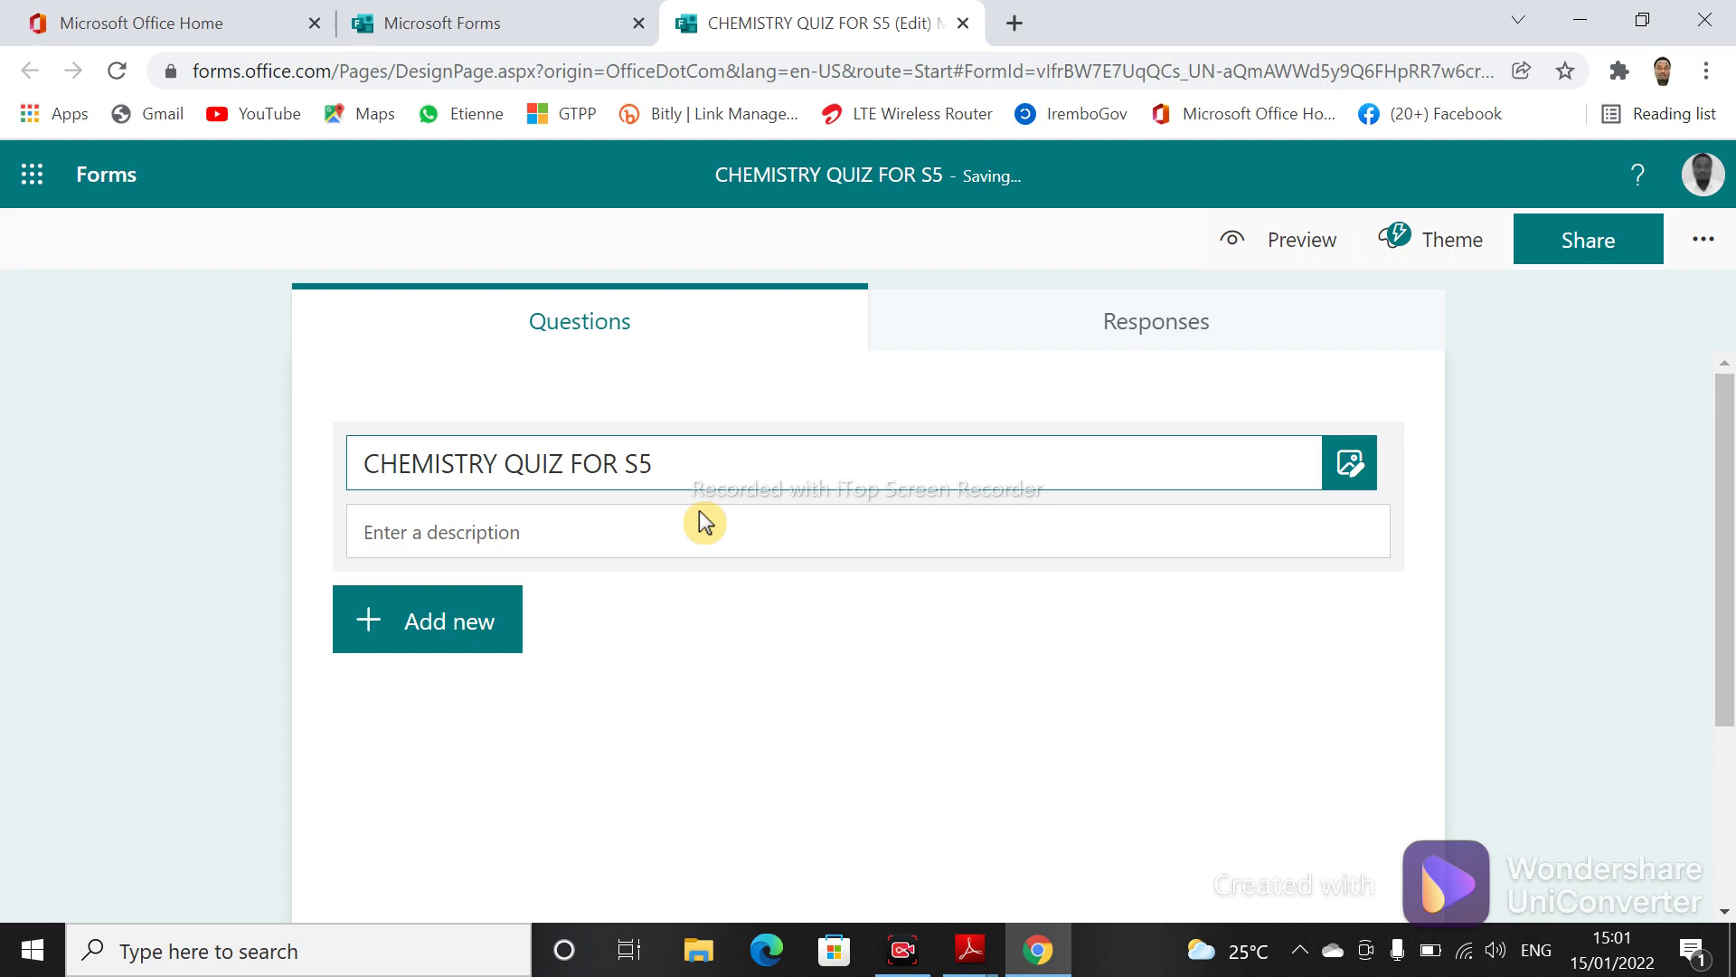
{"action": "type", "text": "PC"}
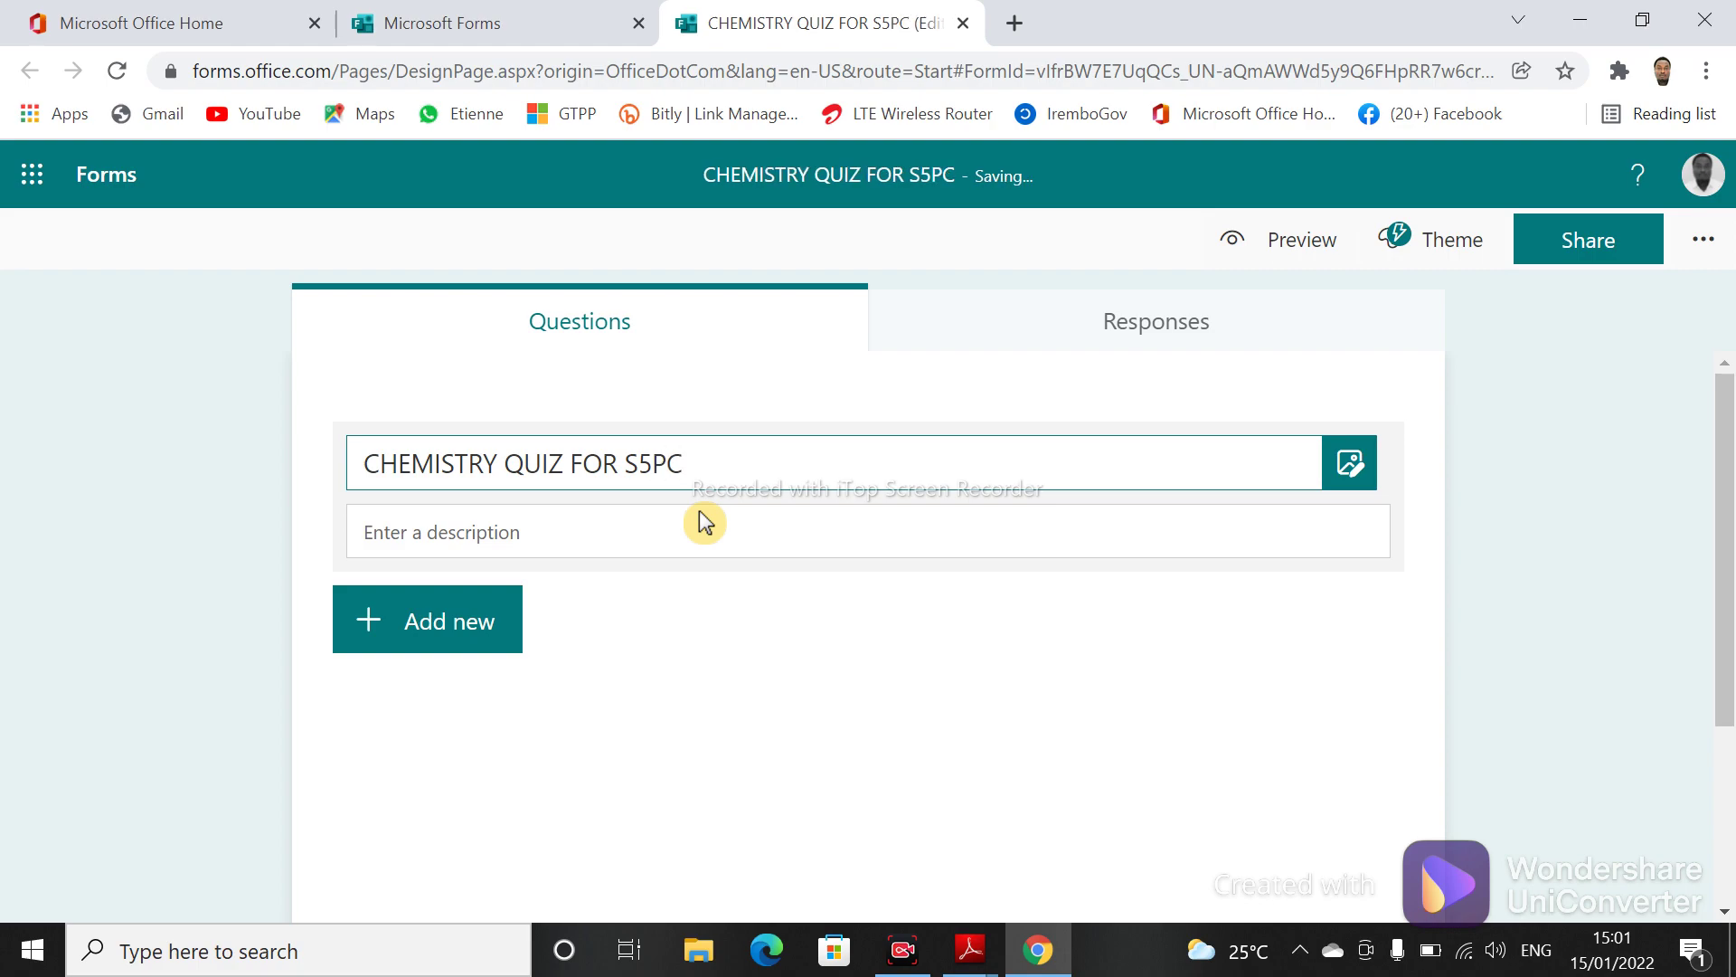
{"action": "type", "text": "B"}
- Enter "ATTEMPT ALL QUESTIONS" as the quiz description
{"action": "left_click", "coordinate": [579, 521]}
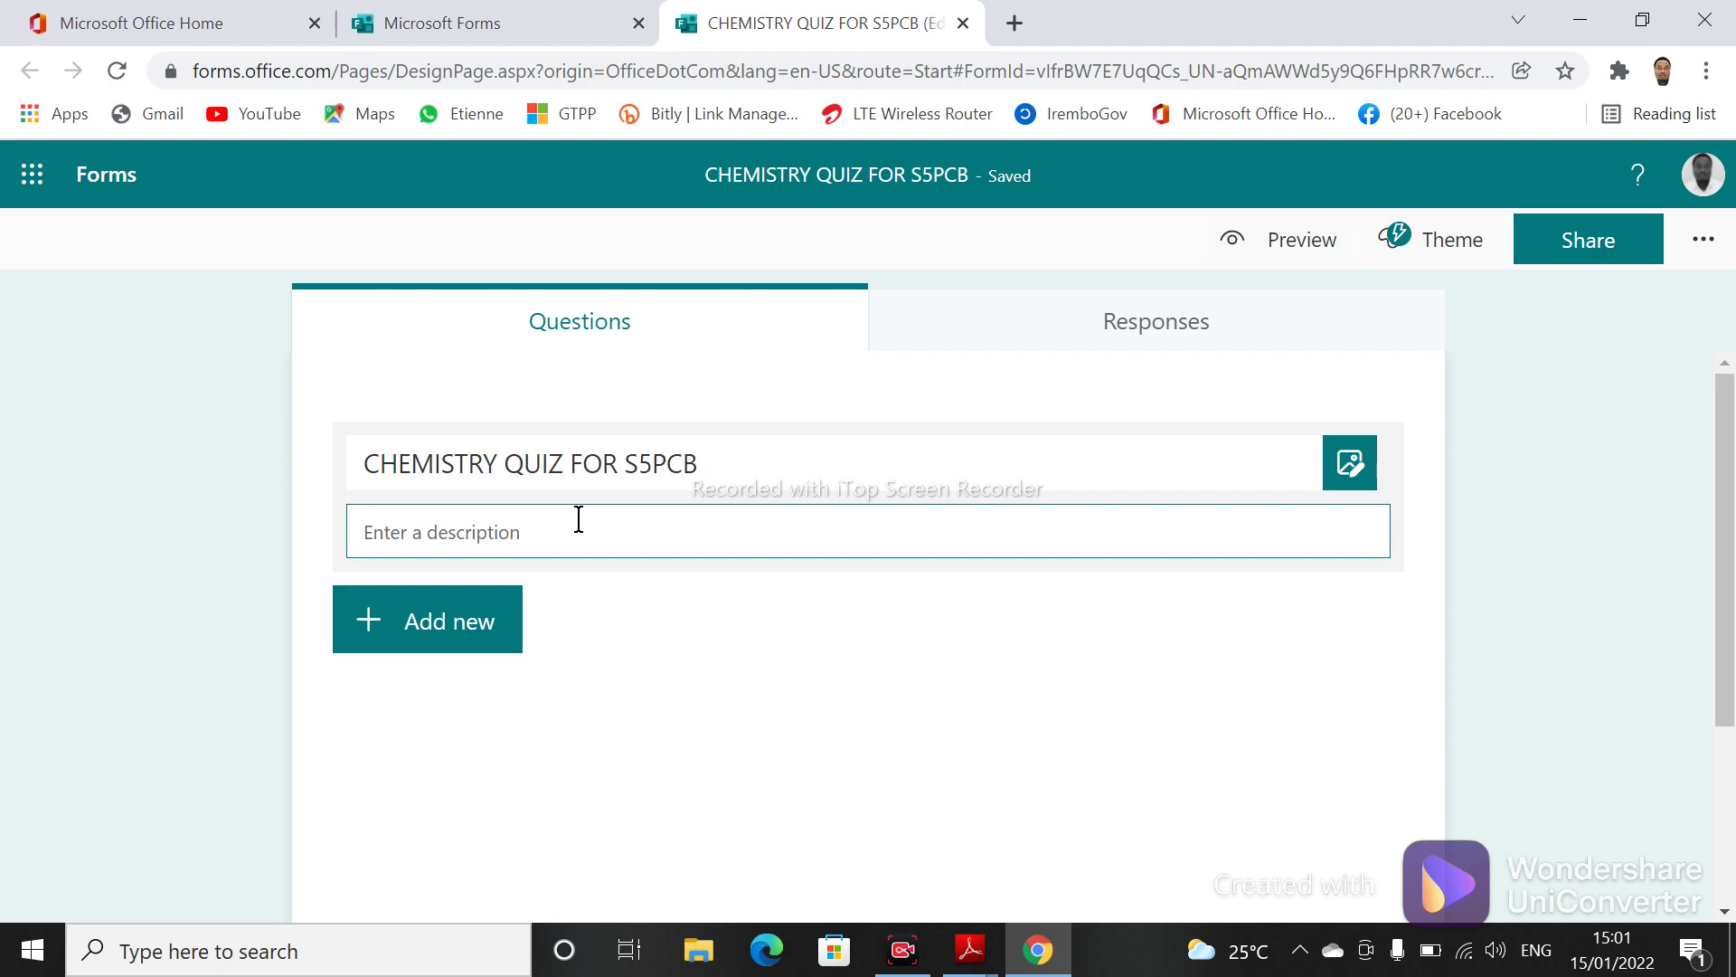
{"action": "type", "text": "ATT"}
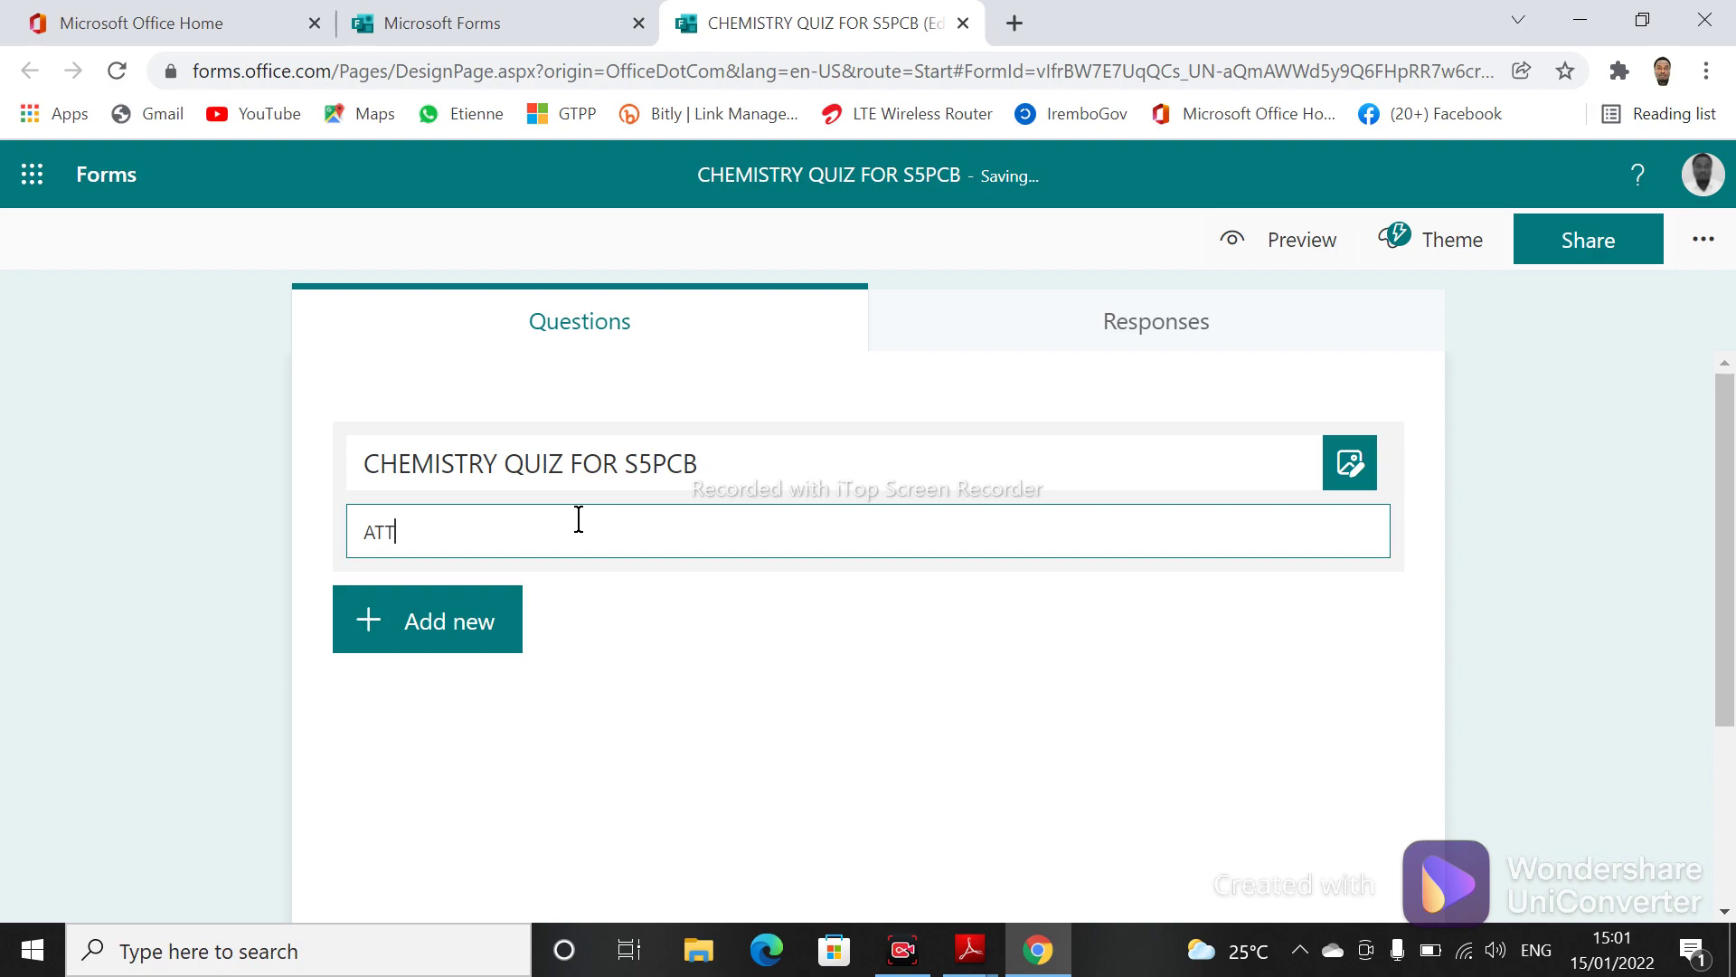
{"action": "type", "text": "EMPT ALL QUESTIO"}
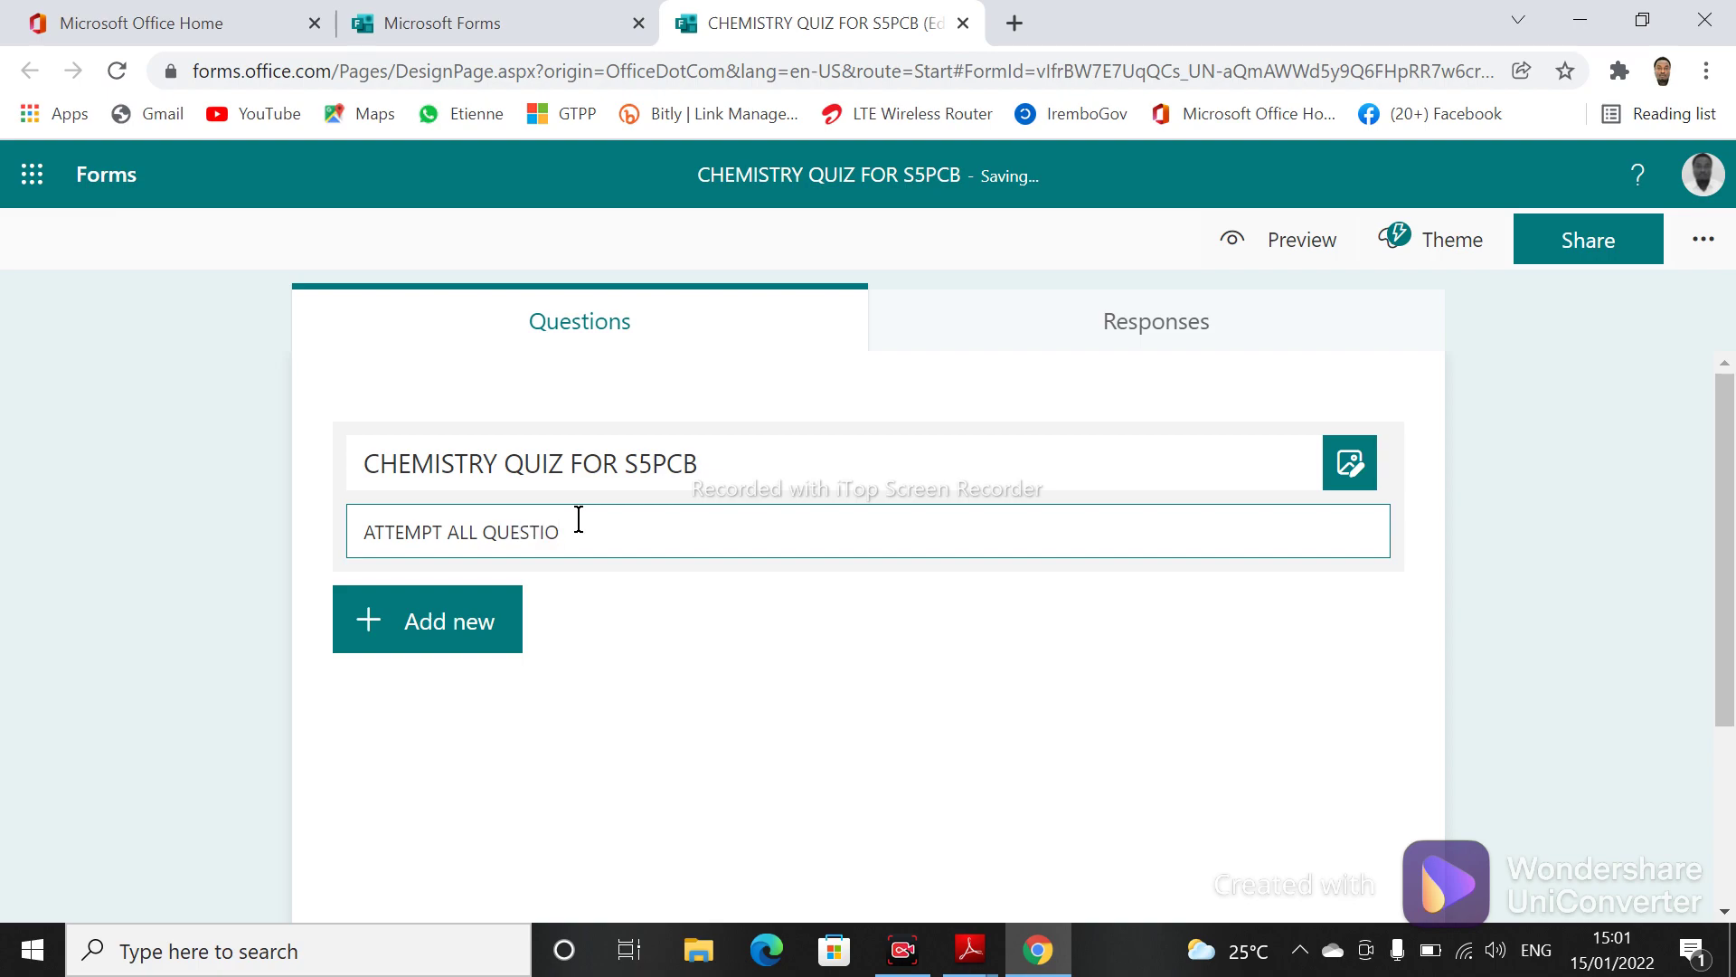
{"action": "type", "text": "NS"}
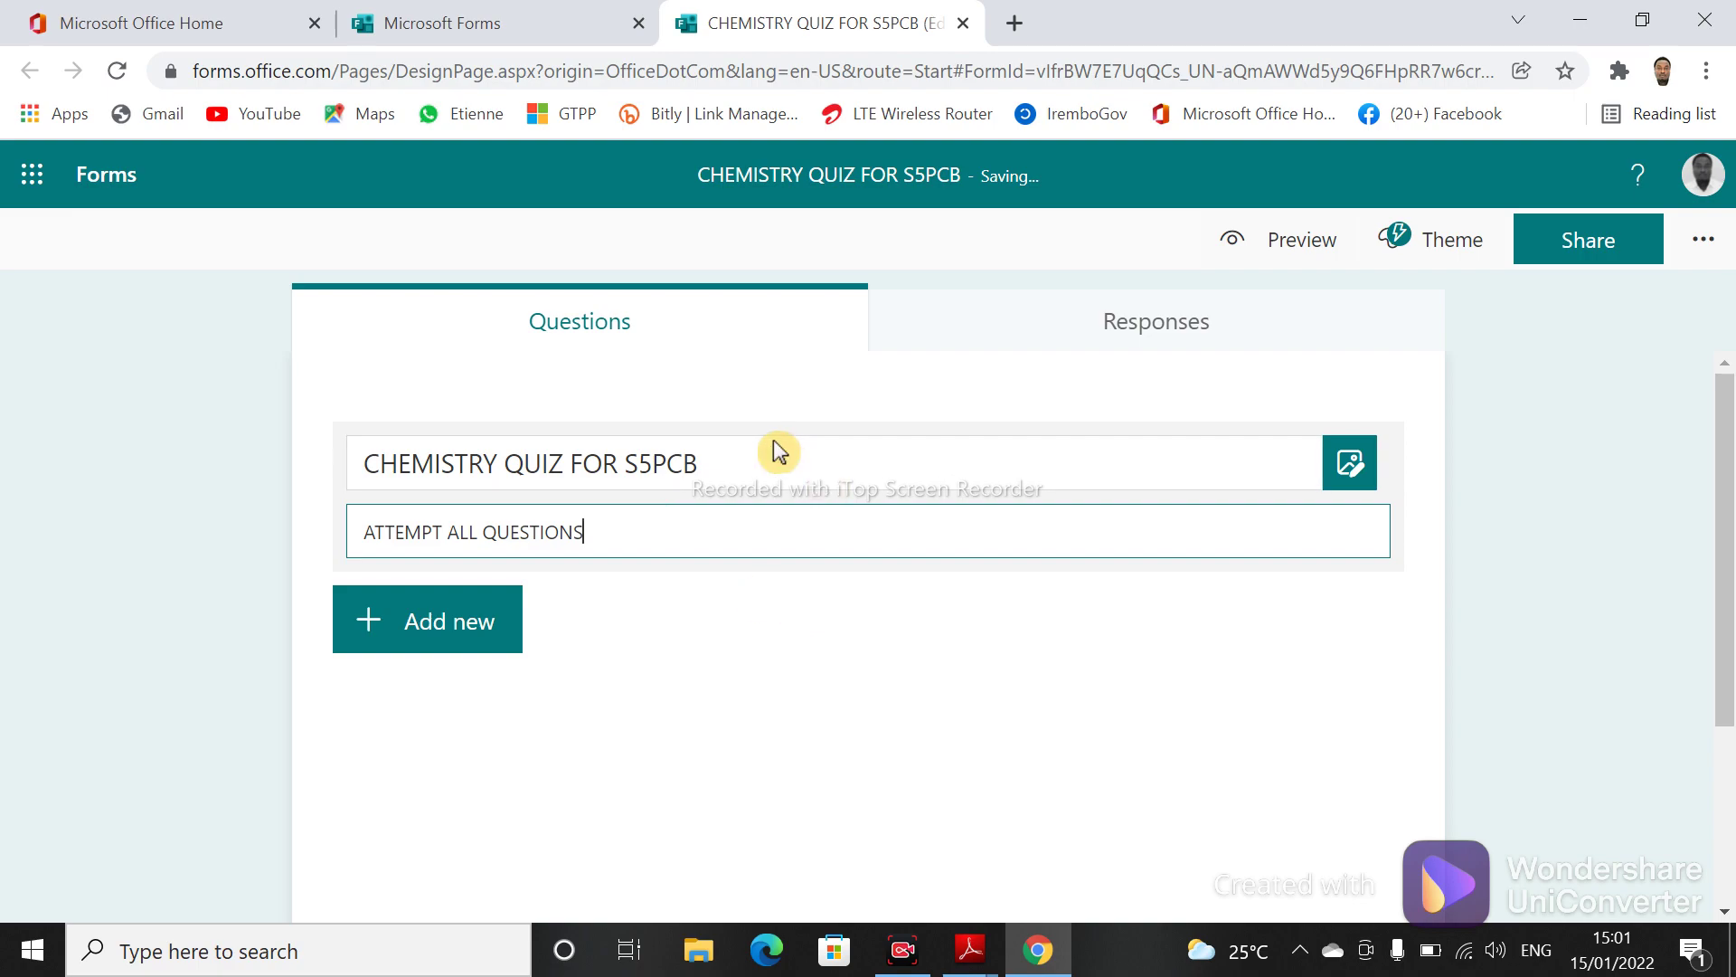
- Search Bing images for "CHEMISTRY" to find a picture for the quiz title
{"action": "left_click", "coordinate": [818, 453]}
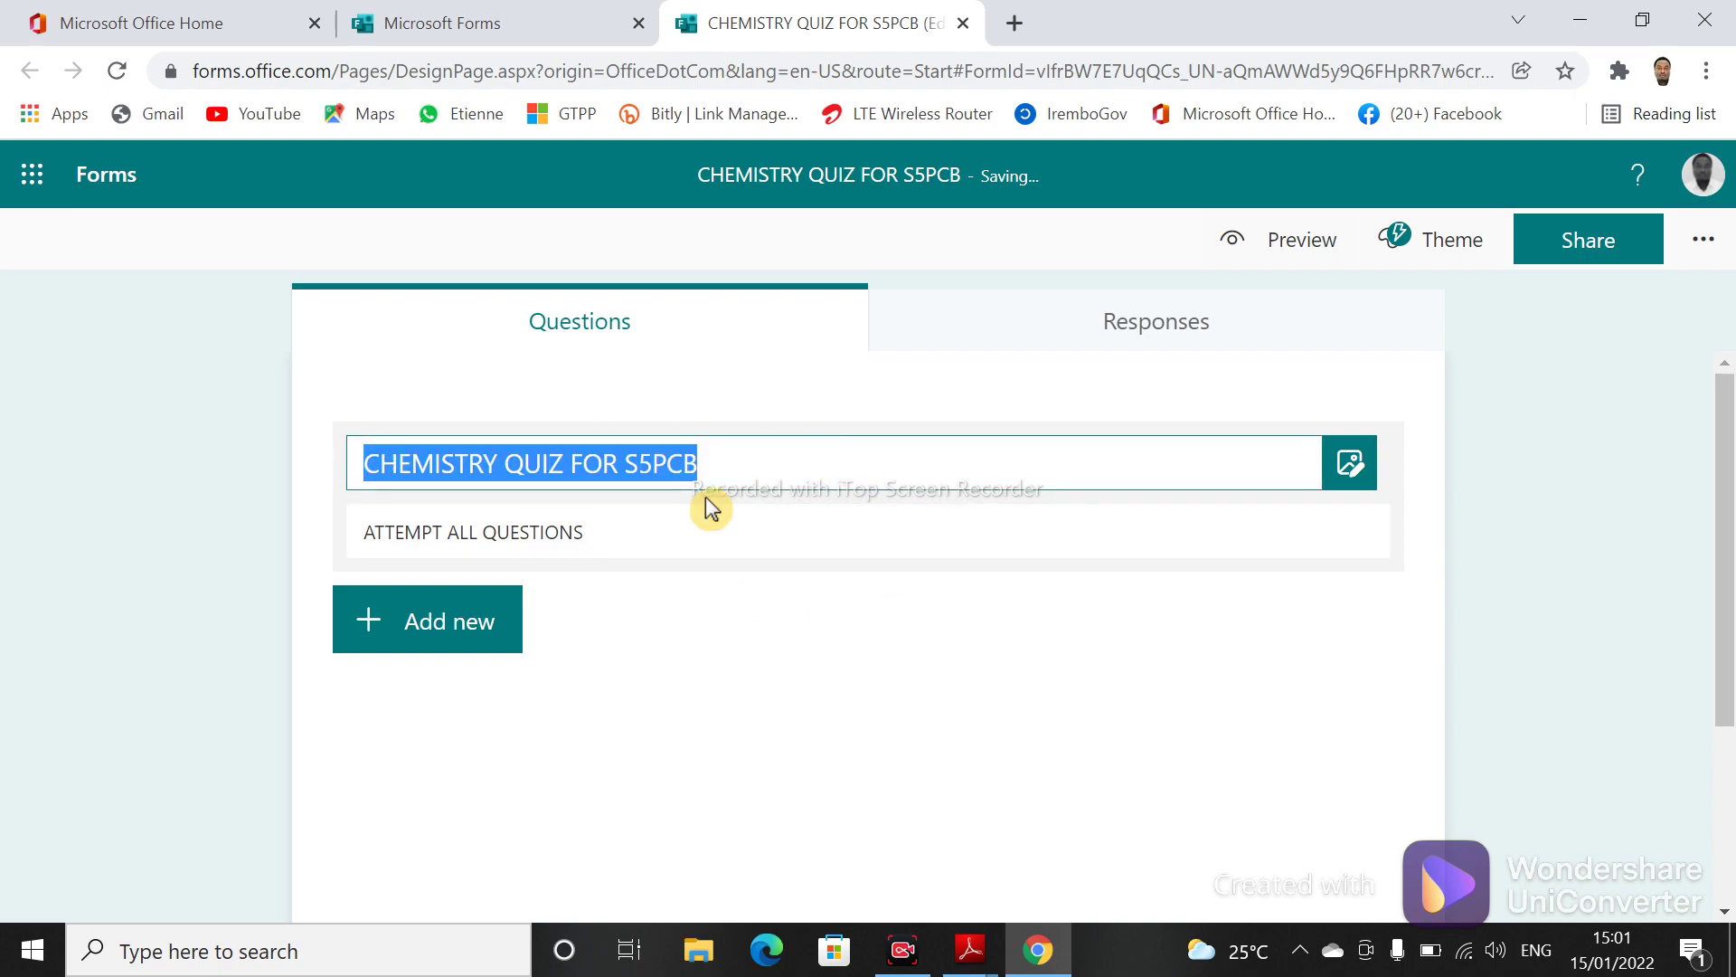
{"action": "left_click", "coordinate": [769, 473]}
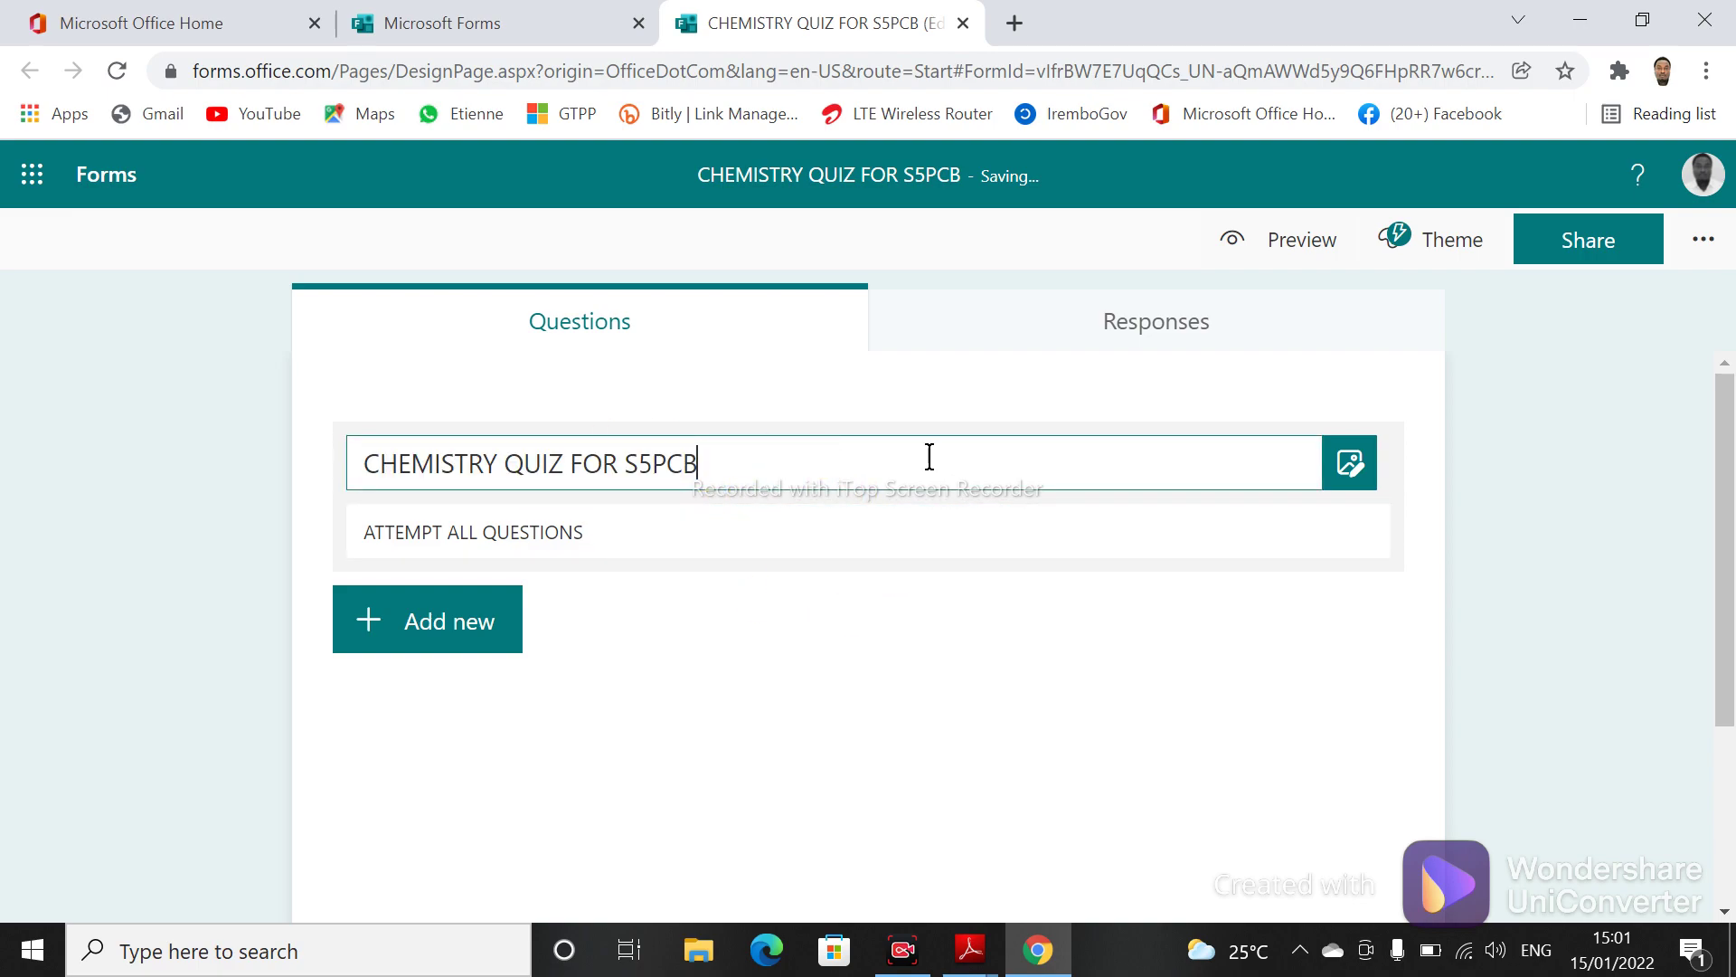
{"action": "left_click", "coordinate": [1351, 469]}
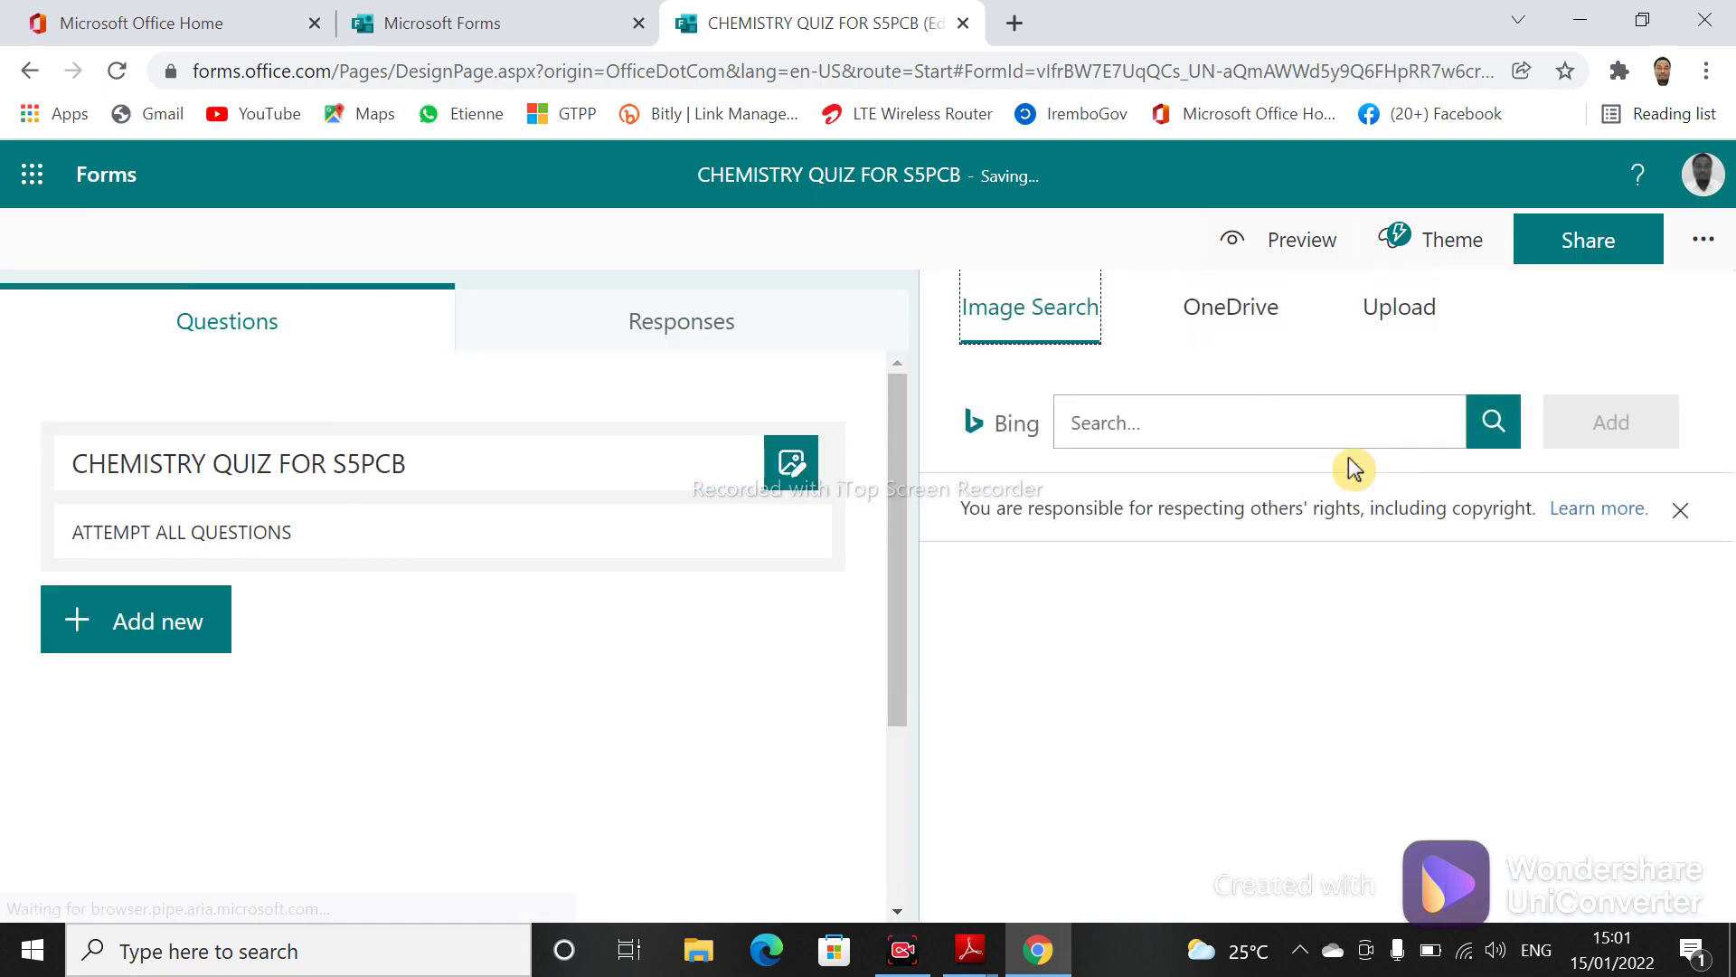
{"action": "left_click", "coordinate": [1248, 425]}
{"action": "type", "text": "CH"}
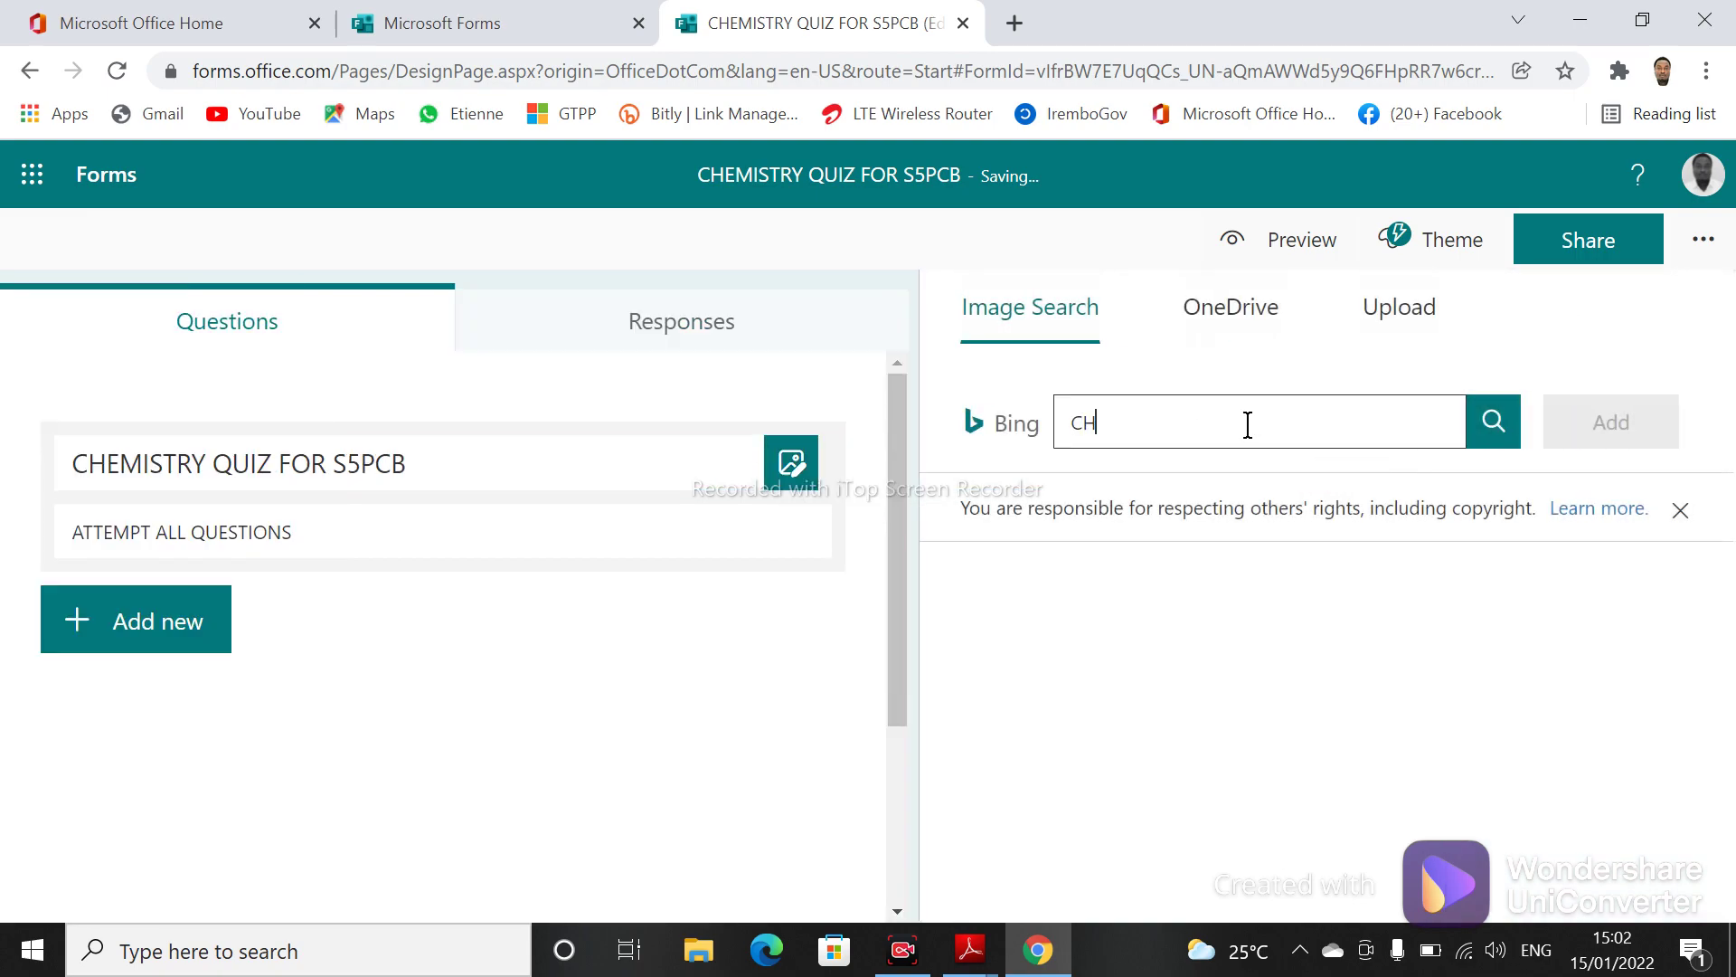
{"action": "type", "text": "EMISTRY"}
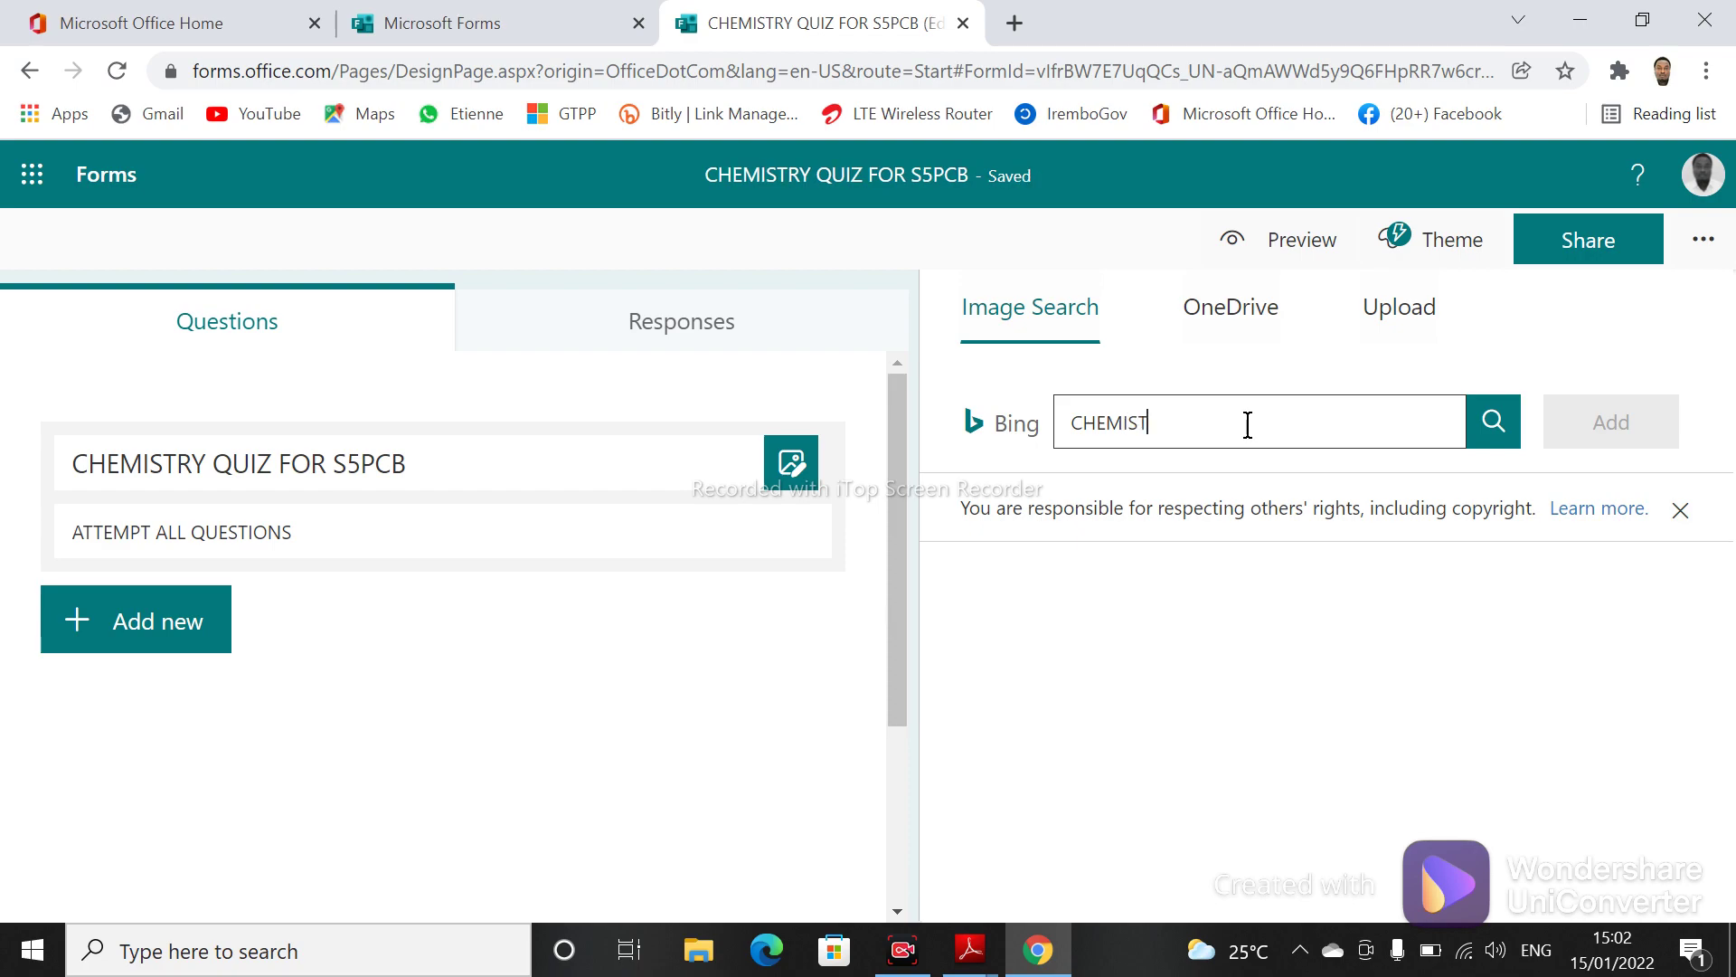
{"action": "left_click", "coordinate": [1500, 448]}
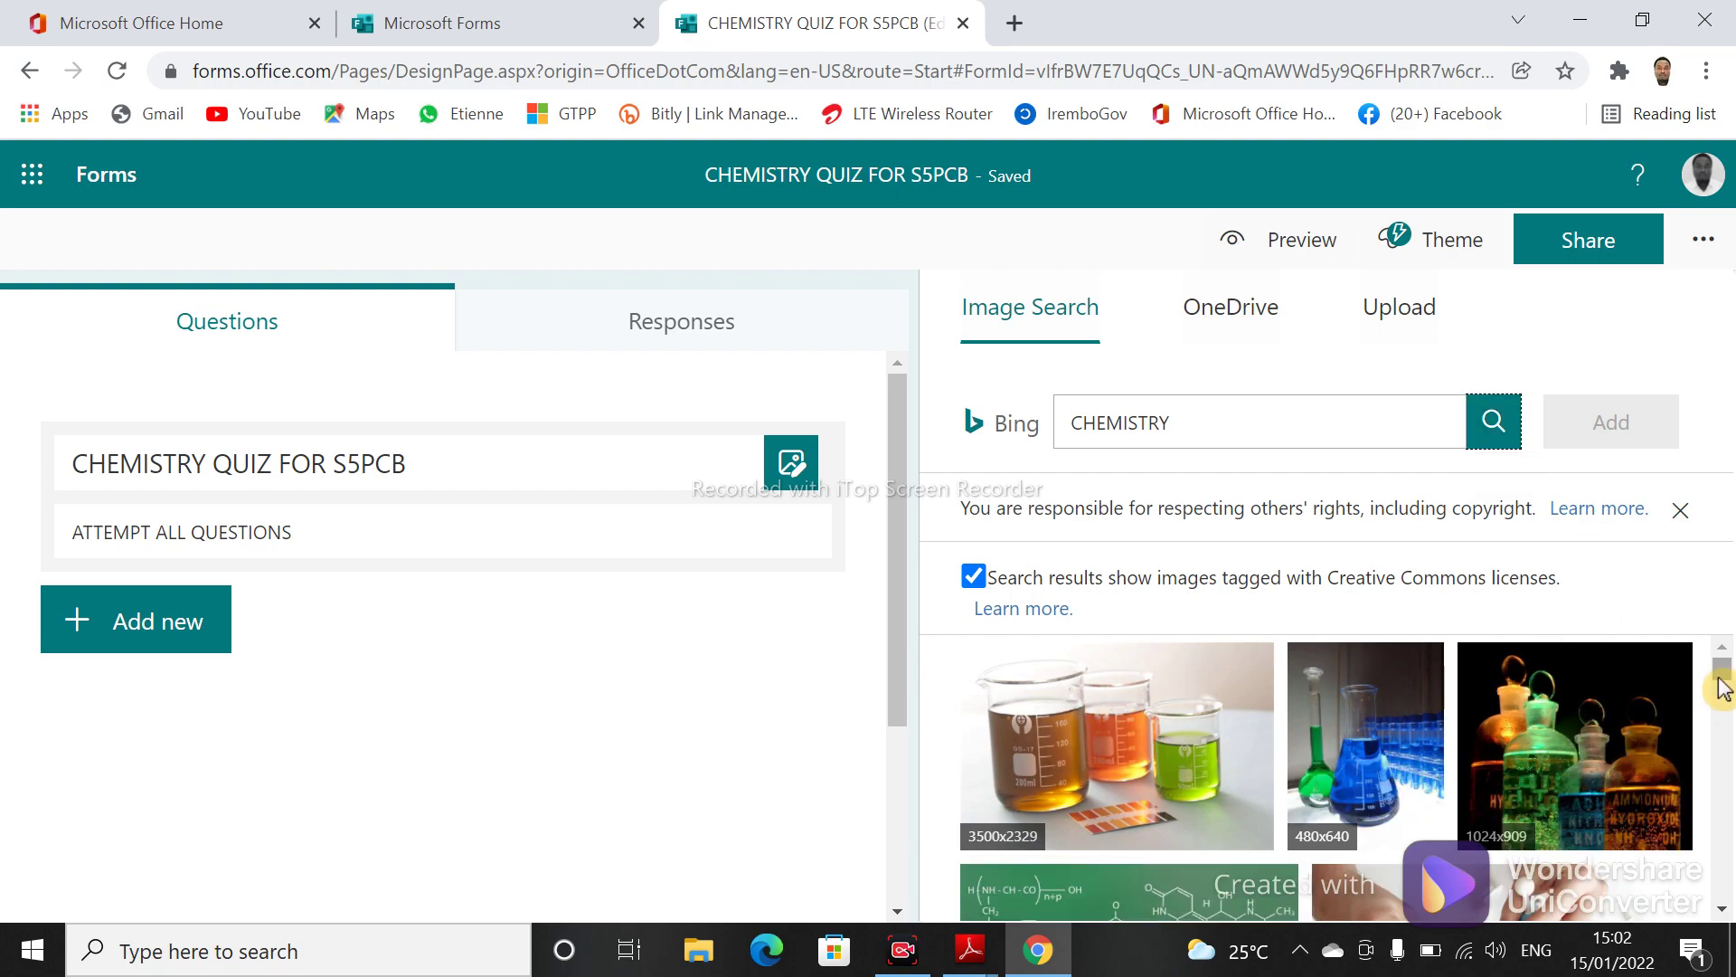
- Add the picture of coloured lab glassware in front of a green chalkboard beside the quiz title
{"action": "left_click_drag", "start_coordinate": [1724, 669], "coordinate": [1728, 692]}
{"action": "left_click", "coordinate": [1142, 759]}
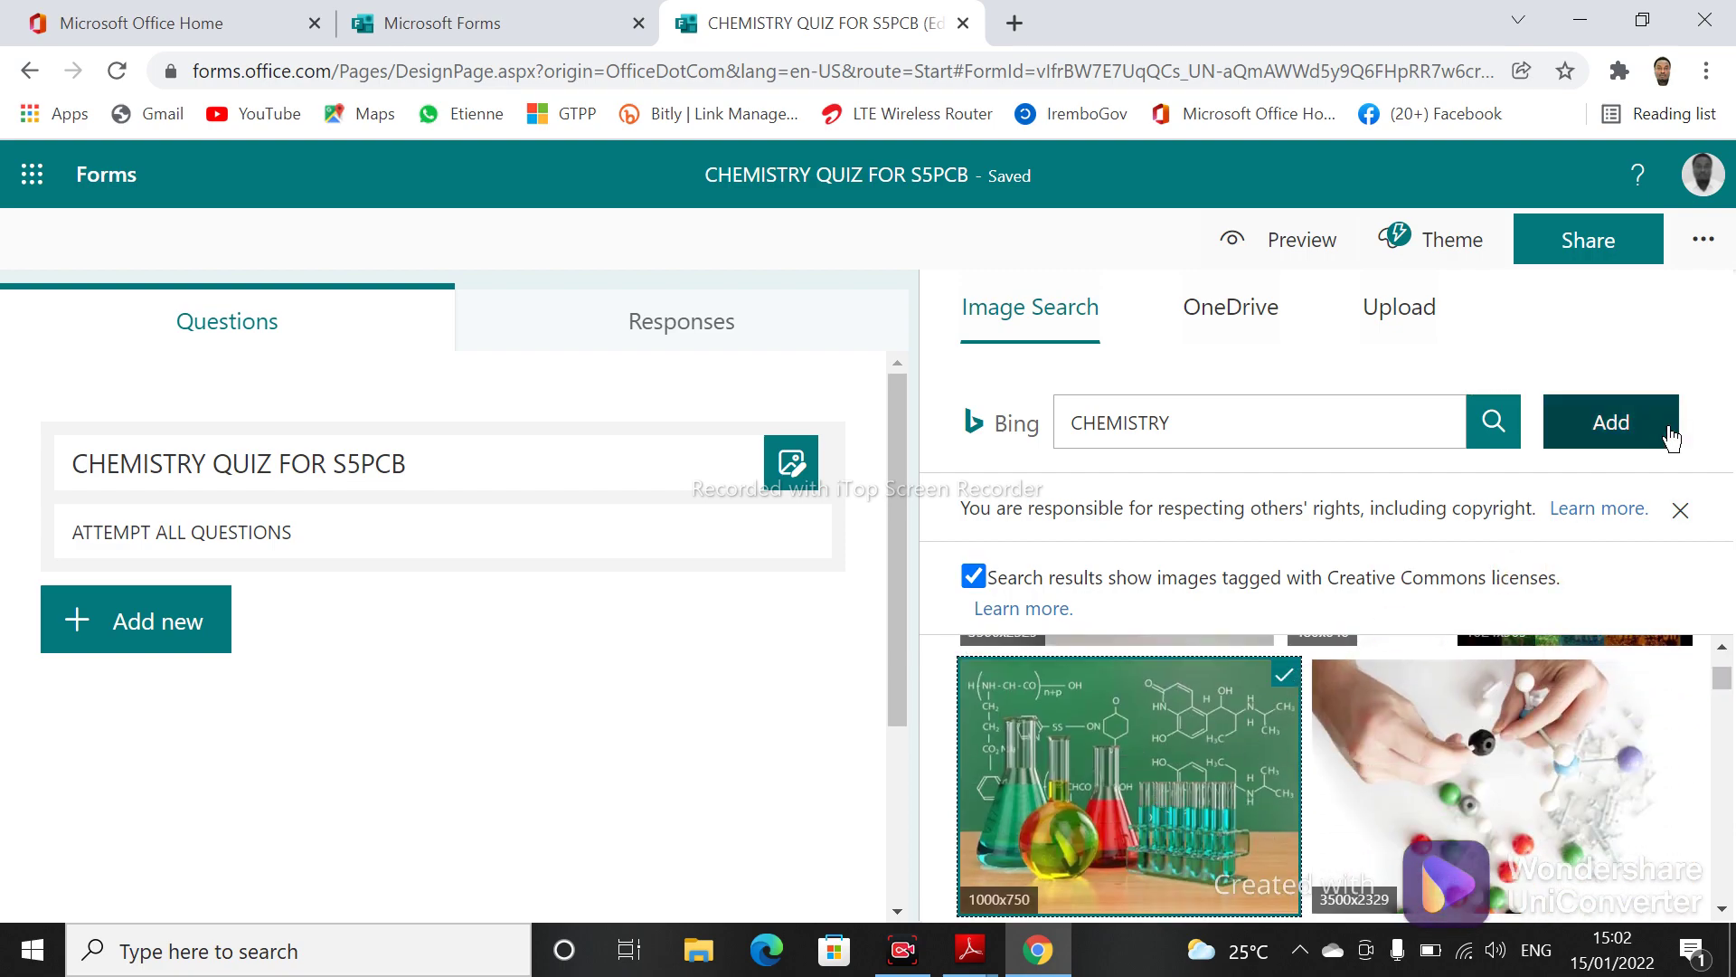
{"action": "left_click", "coordinate": [1613, 434]}
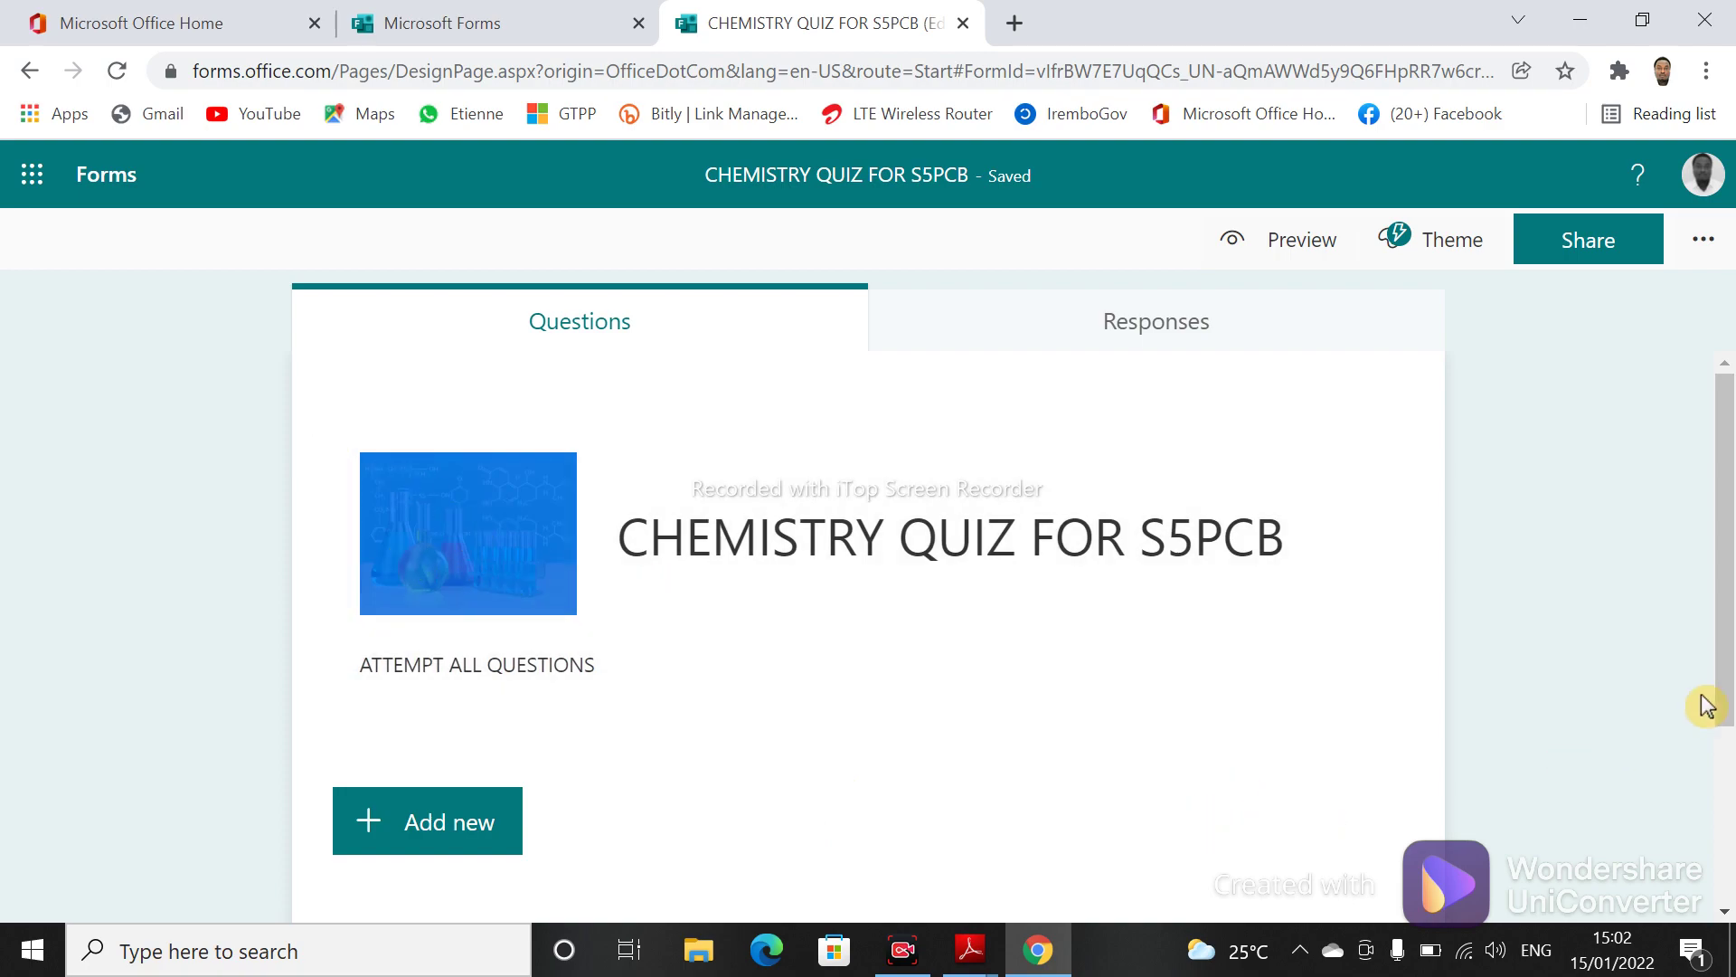
{"action": "scroll", "coordinate": [1727, 611], "scroll_direction": "down", "scroll_amount": 1}
{"action": "left_click", "coordinate": [1169, 758]}
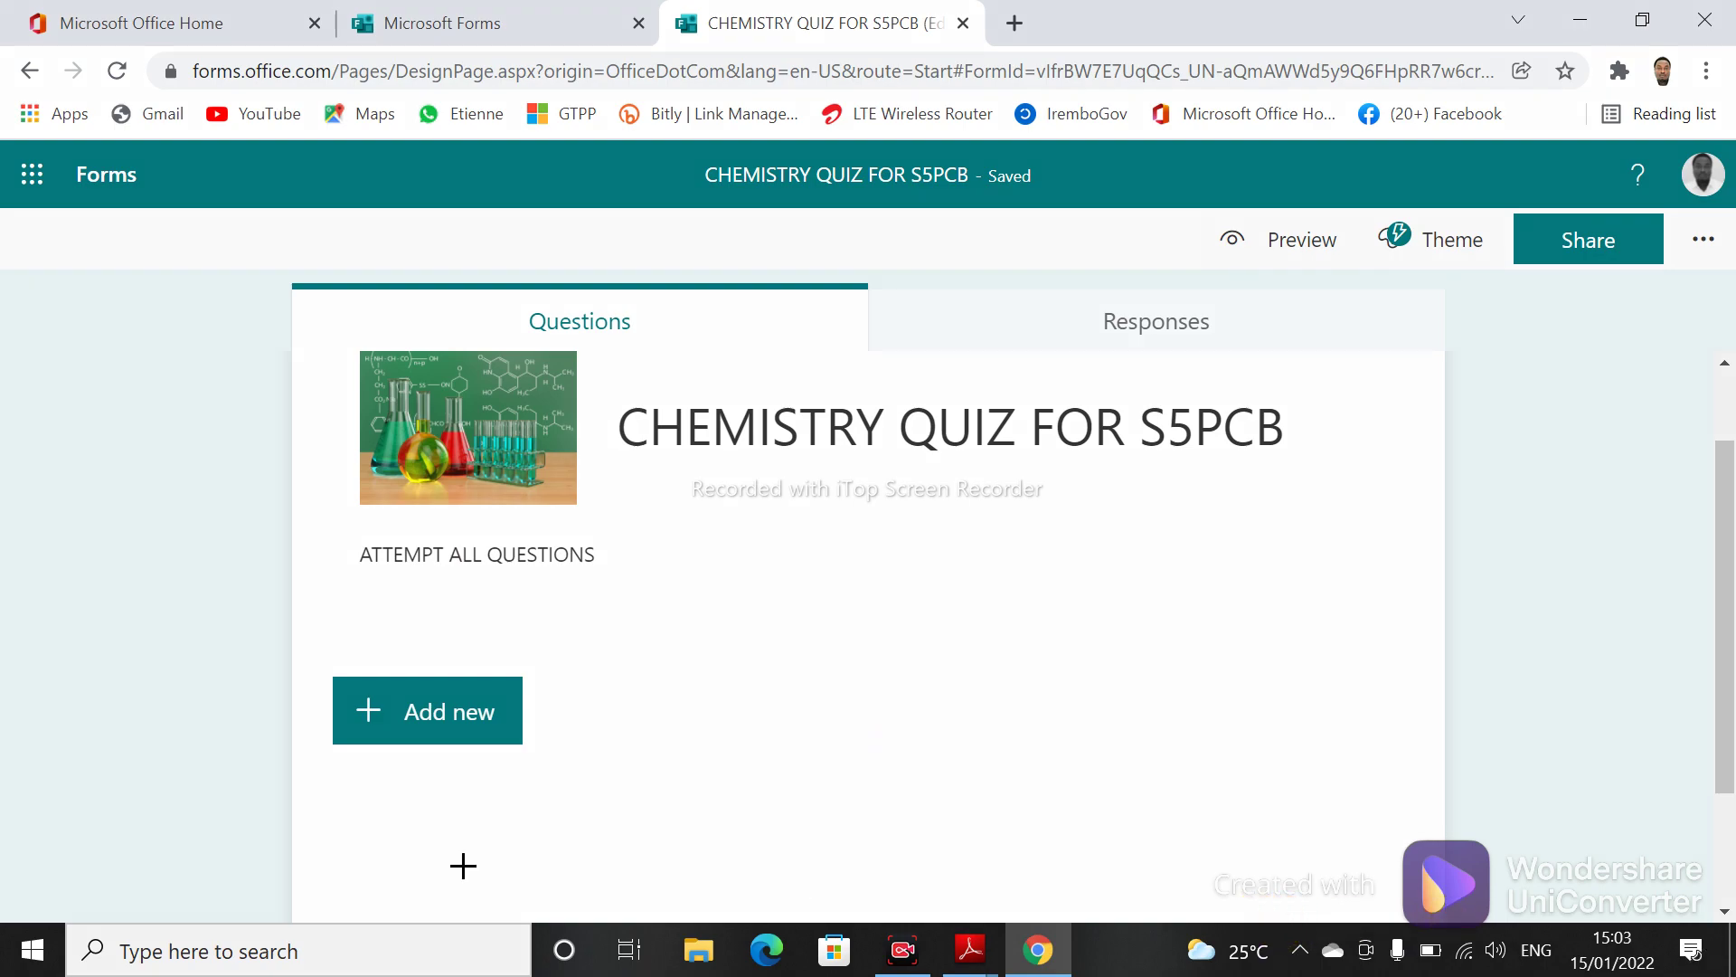
{"action": "mouse_move", "coordinate": [309, 633]}
{"action": "left_mouse_down"}
{"action": "mouse_move", "coordinate": [515, 779]}
{"action": "mouse_move", "coordinate": [571, 775]}
{"action": "left_mouse_up"}
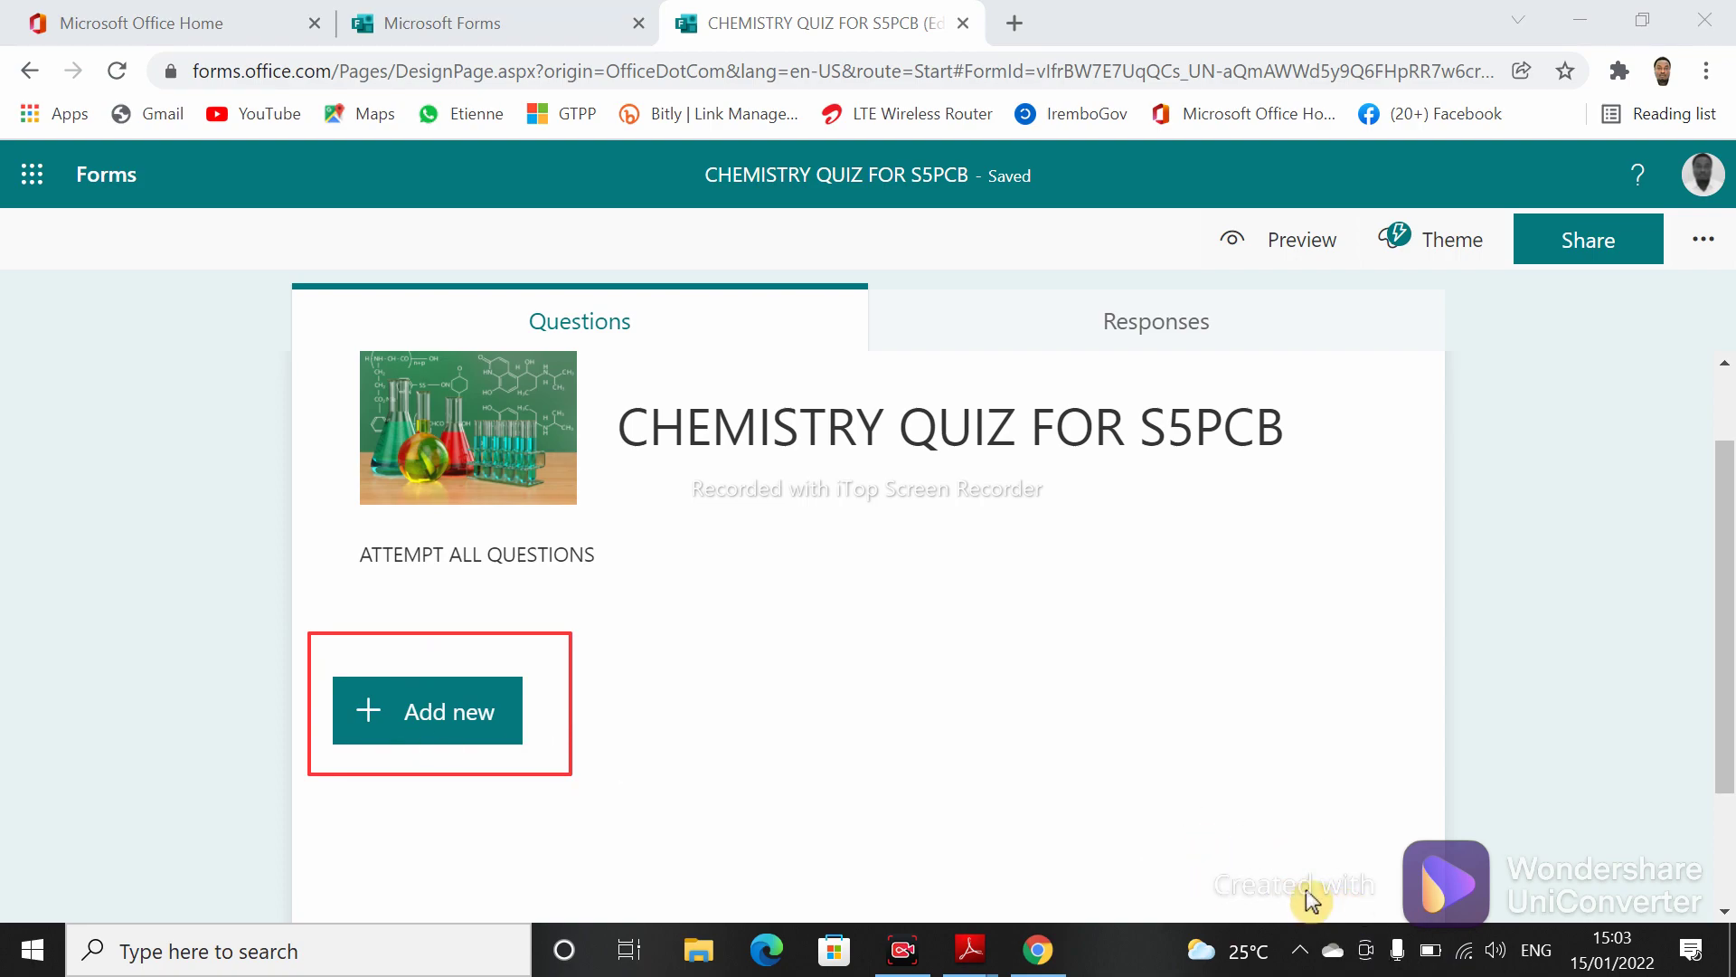
{"action": "left_click_drag", "start_coordinate": [808, 663], "coordinate": [526, 715]}
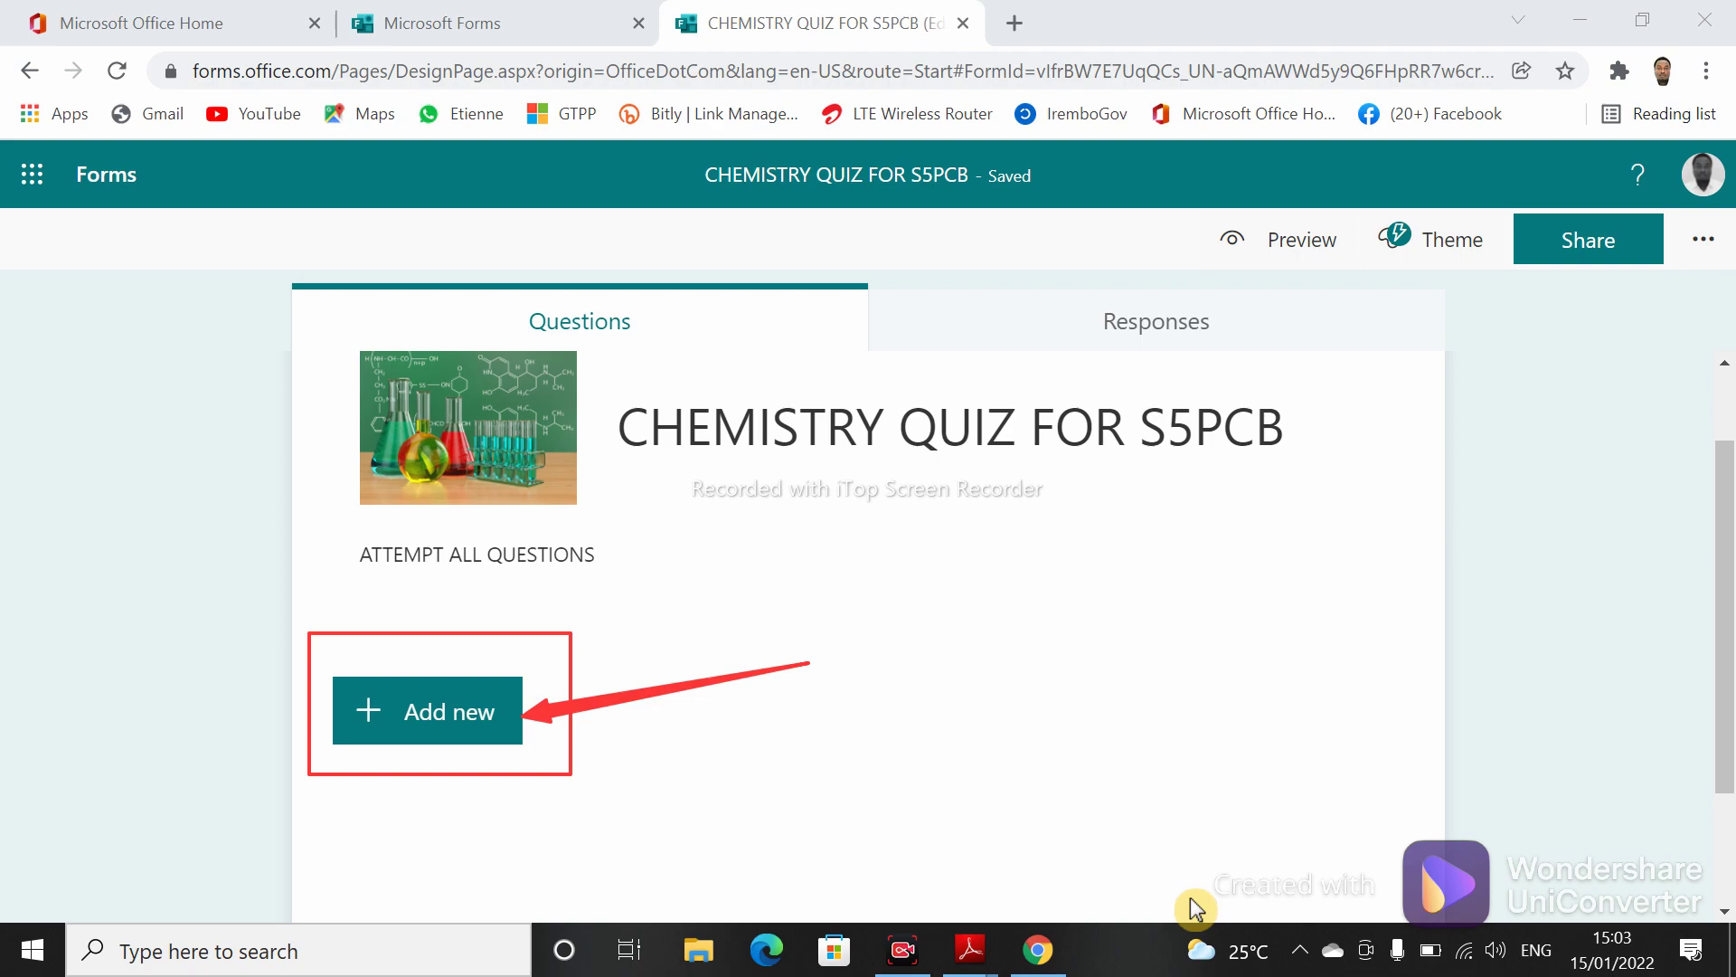
- Add a text question as the first question of the quiz
{"action": "left_click", "coordinate": [461, 734]}
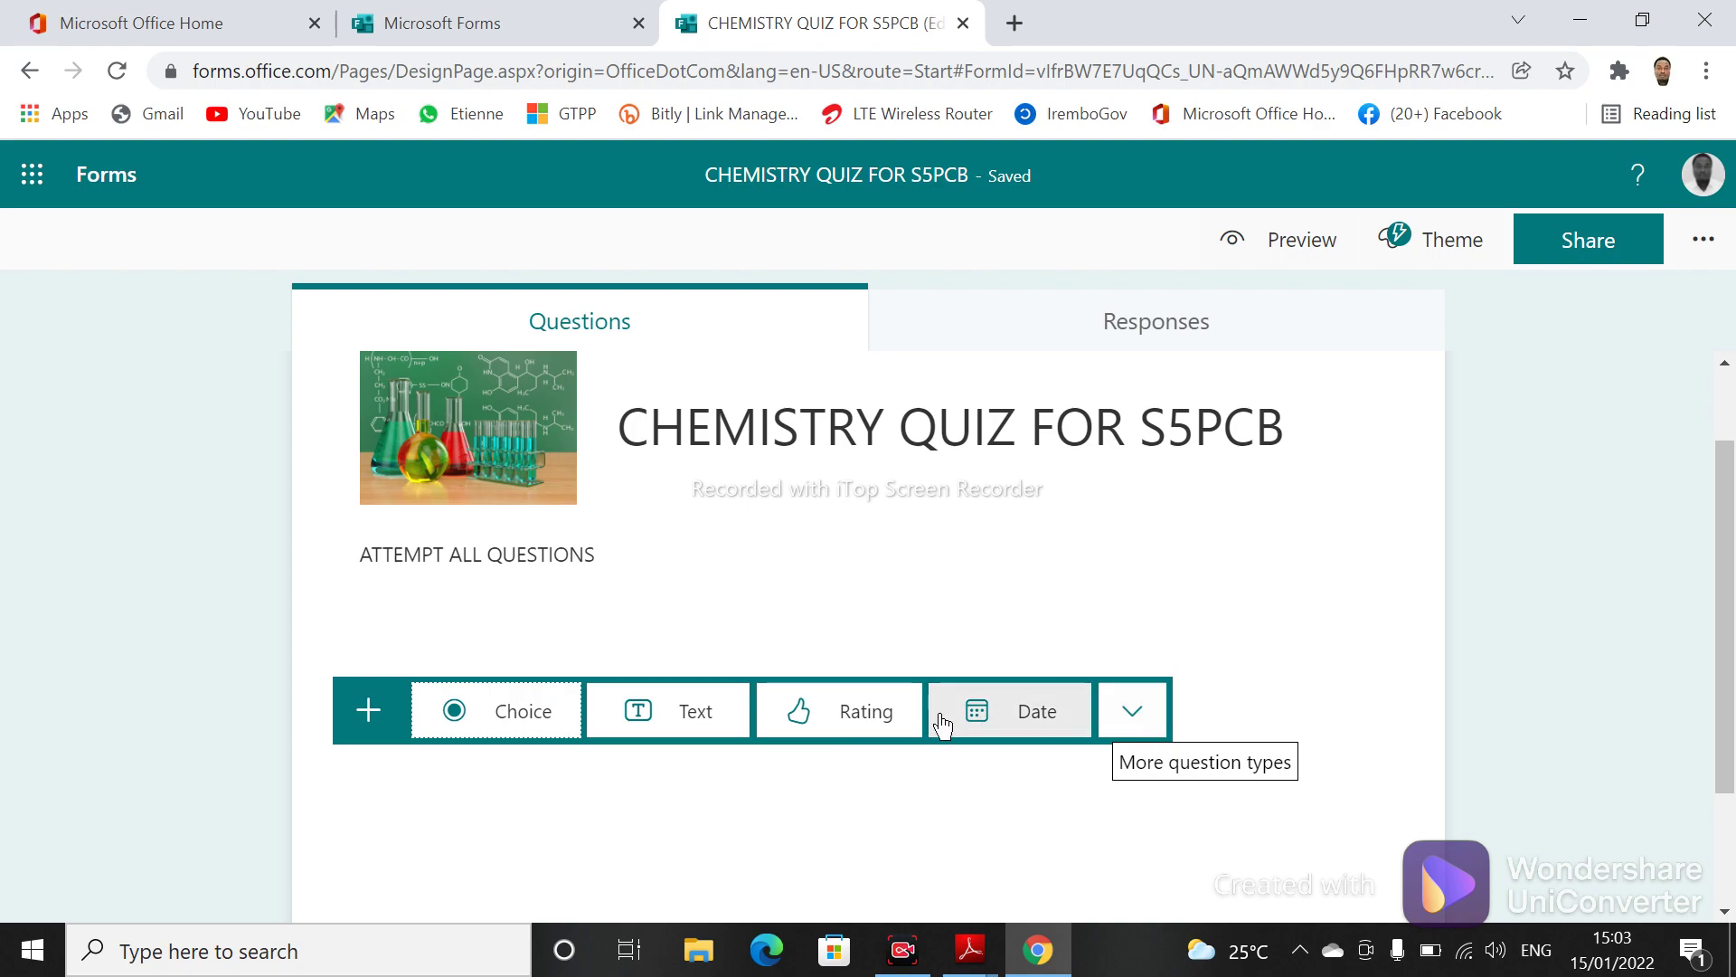
{"action": "left_click", "coordinate": [640, 714]}
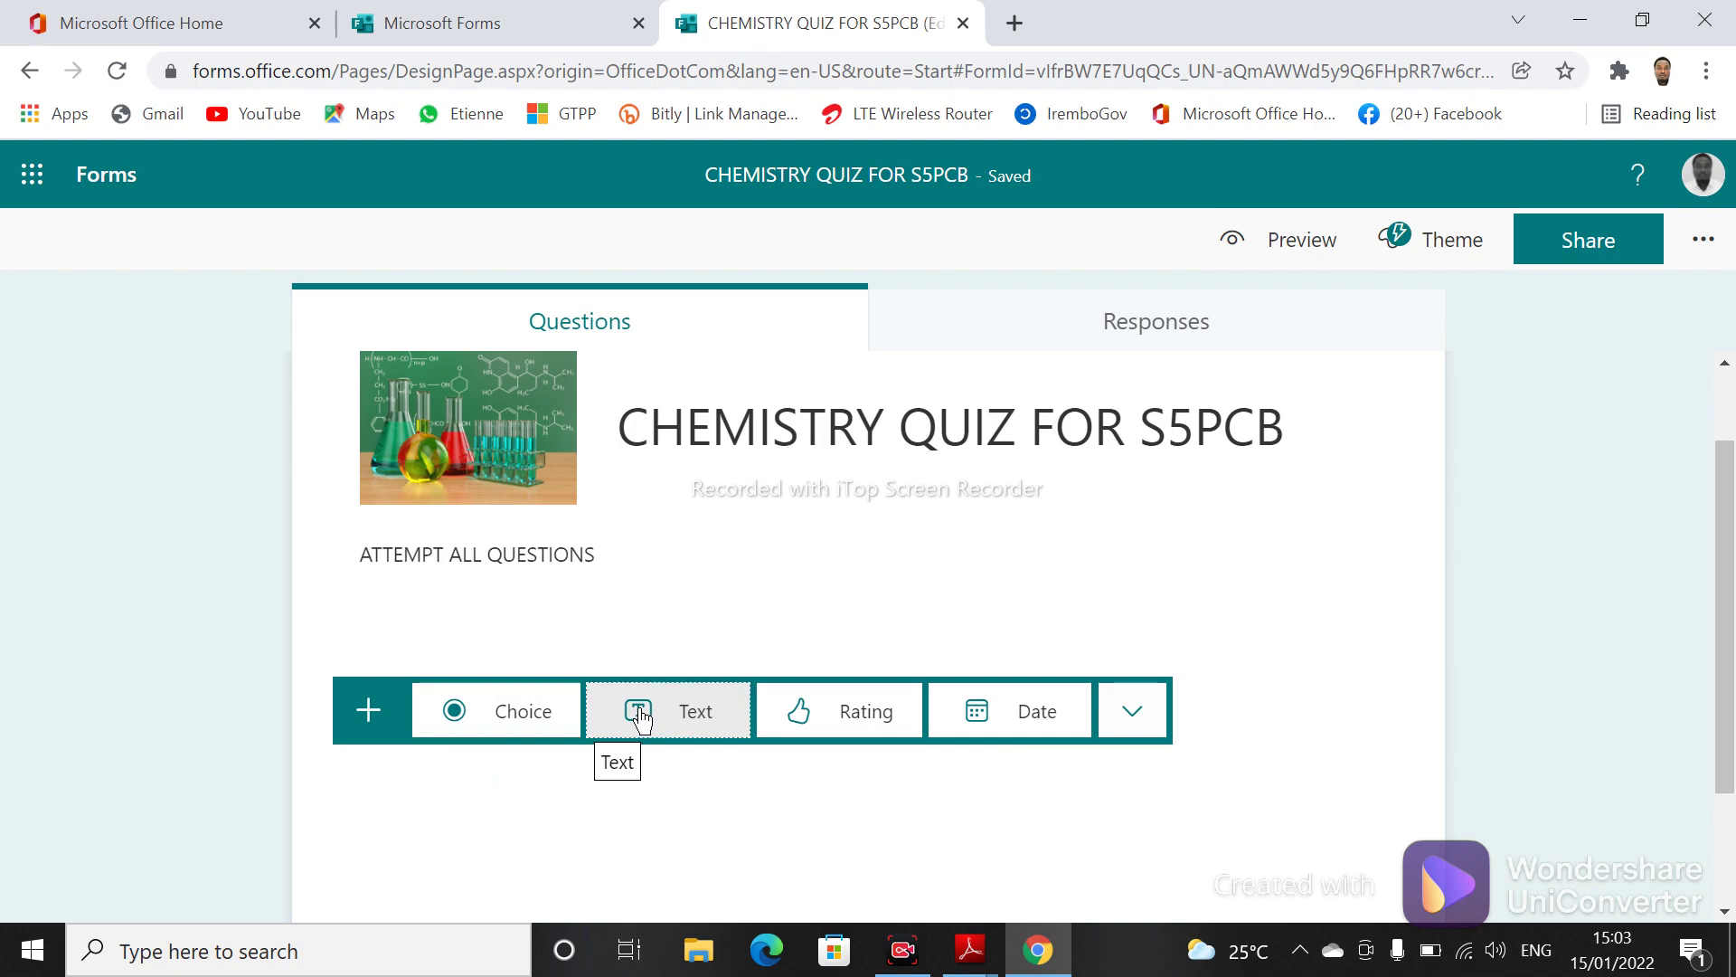
{"action": "left_click_drag", "start_coordinate": [1727, 663], "coordinate": [1728, 773]}
{"action": "left_click", "coordinate": [623, 655]}
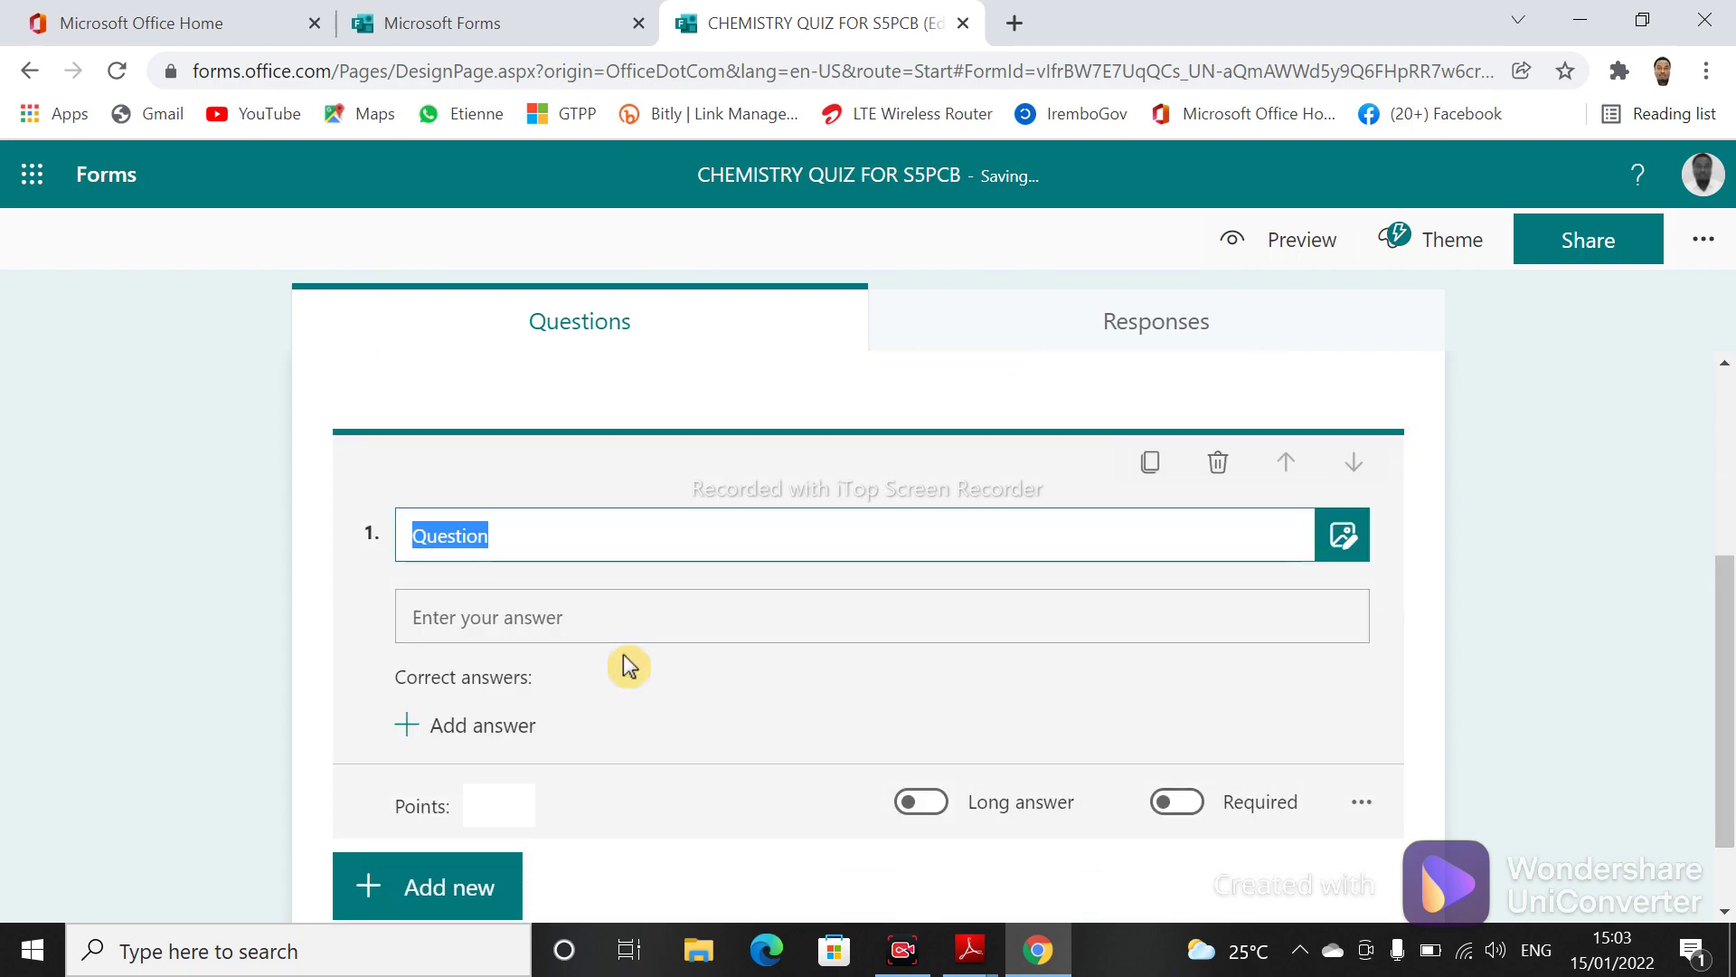
- Try to title the first question "FULL NAME"
{"action": "type", "text": "NA"}
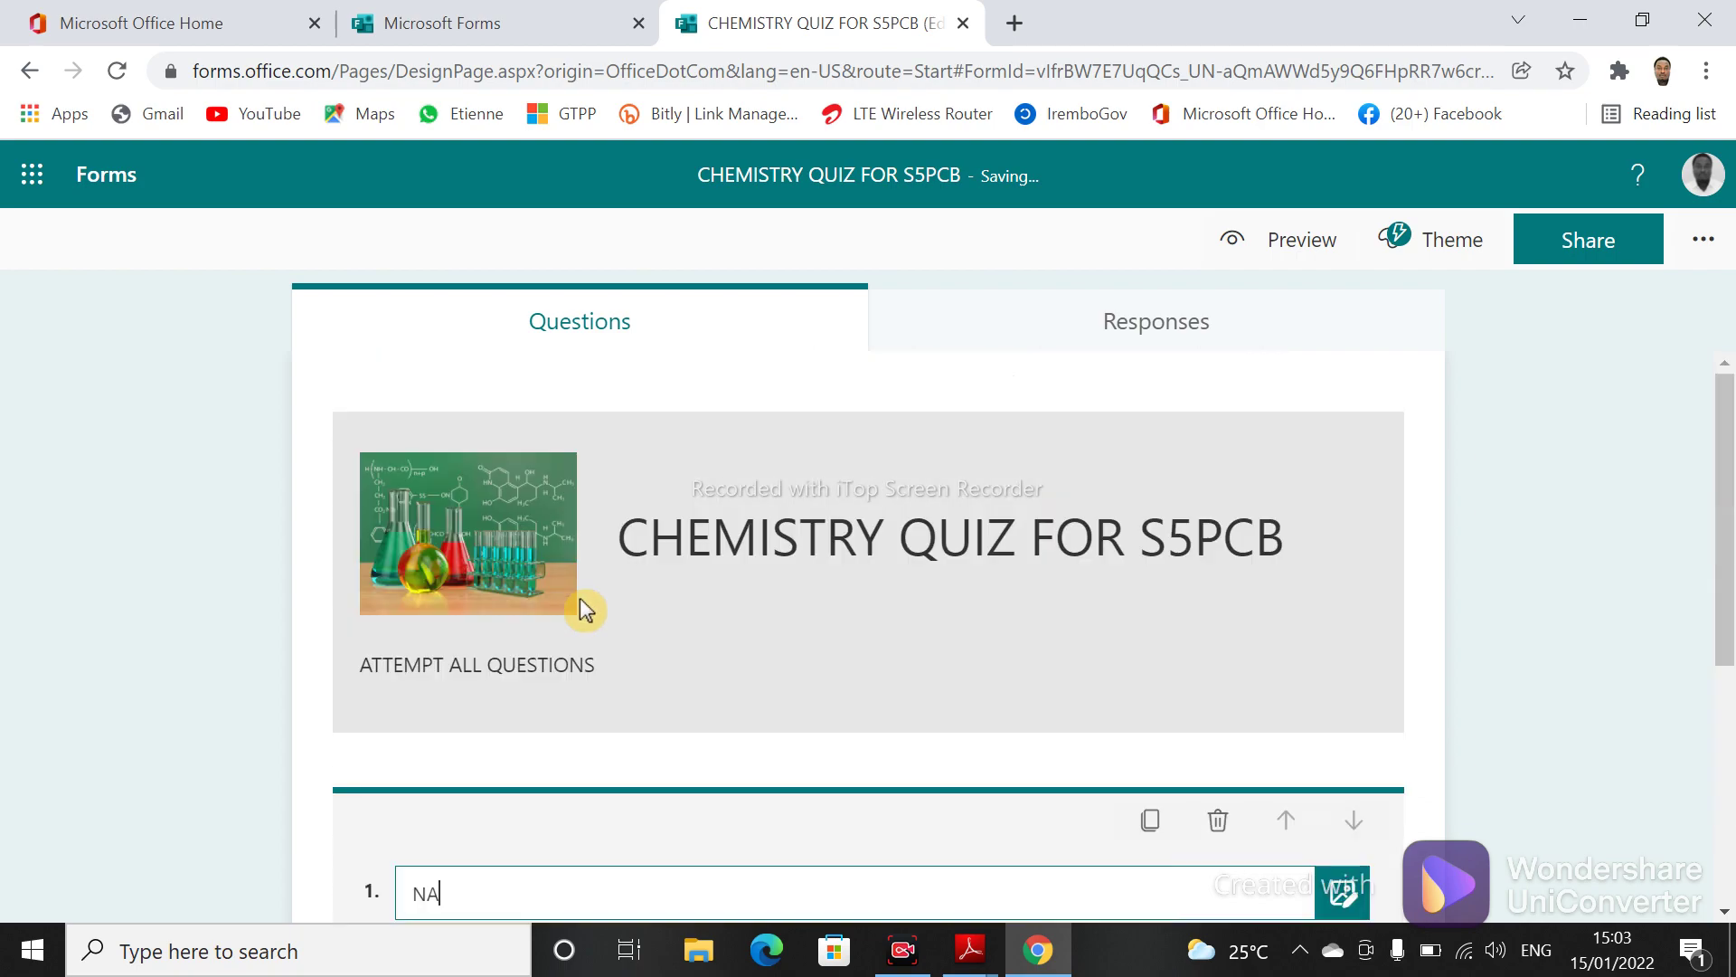
{"action": "type", "text": "ME"}
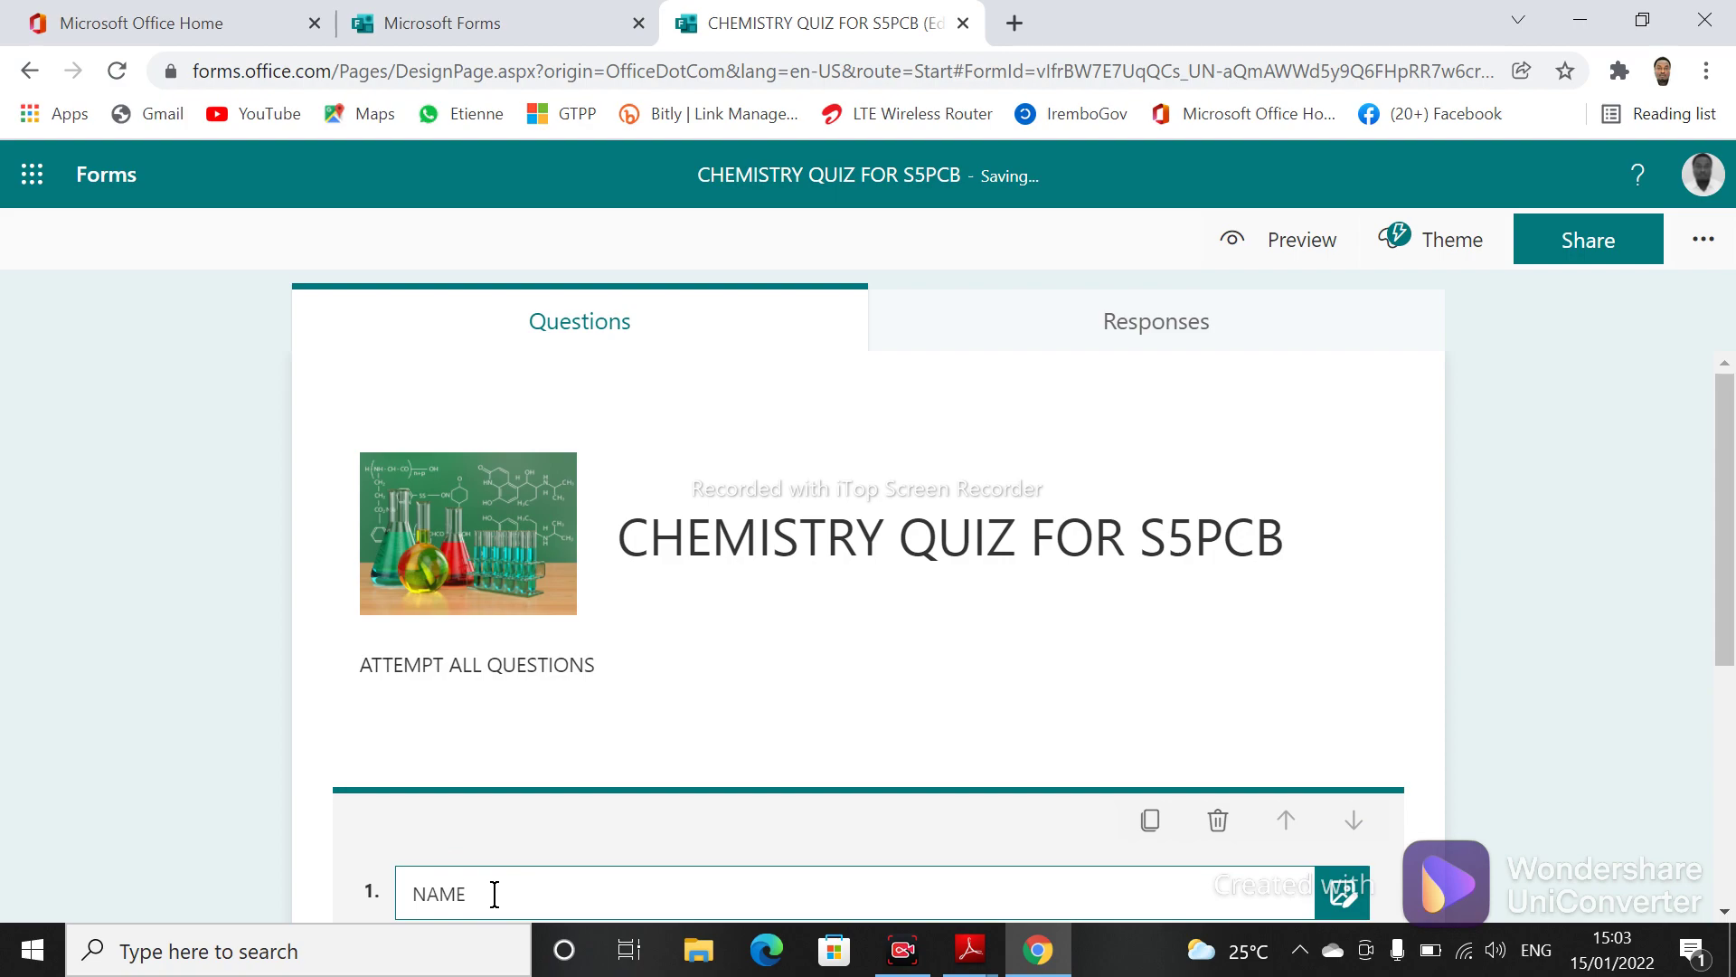
{"action": "left_click", "coordinate": [416, 896]}
{"action": "type", "text": "FULL"}
{"action": "left_click_drag", "start_coordinate": [1721, 621], "coordinate": [1728, 836]}
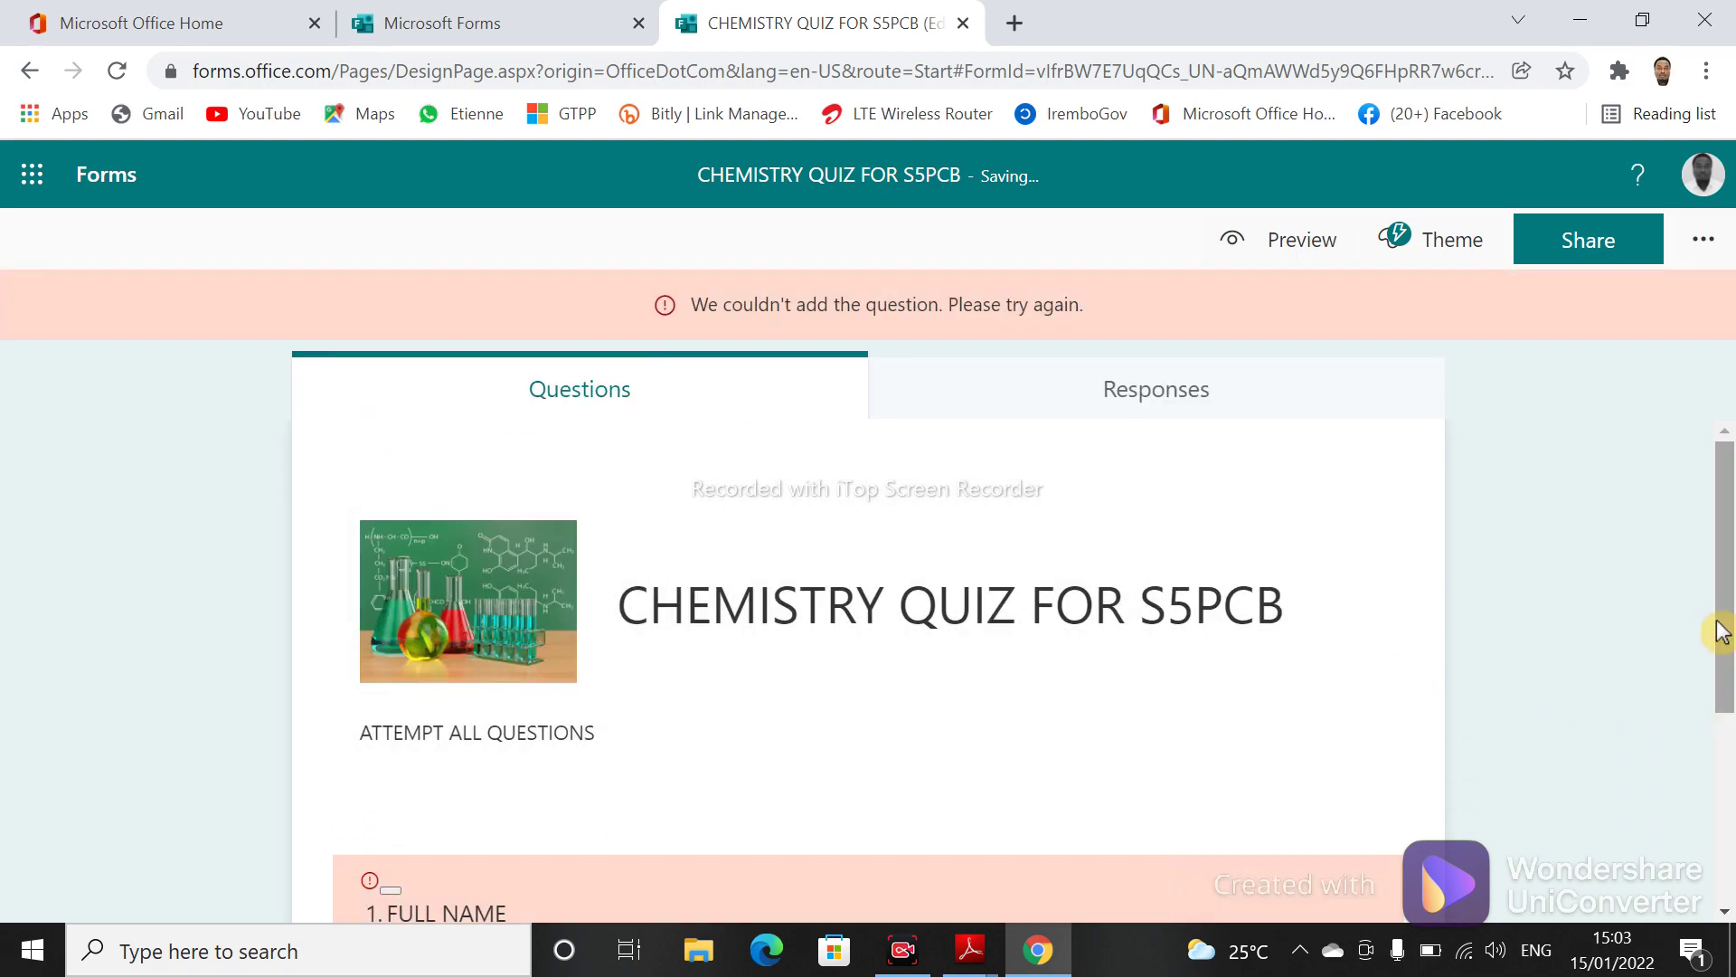
{"action": "scroll", "coordinate": [1102, 604], "scroll_direction": "down", "scroll_amount": 4}
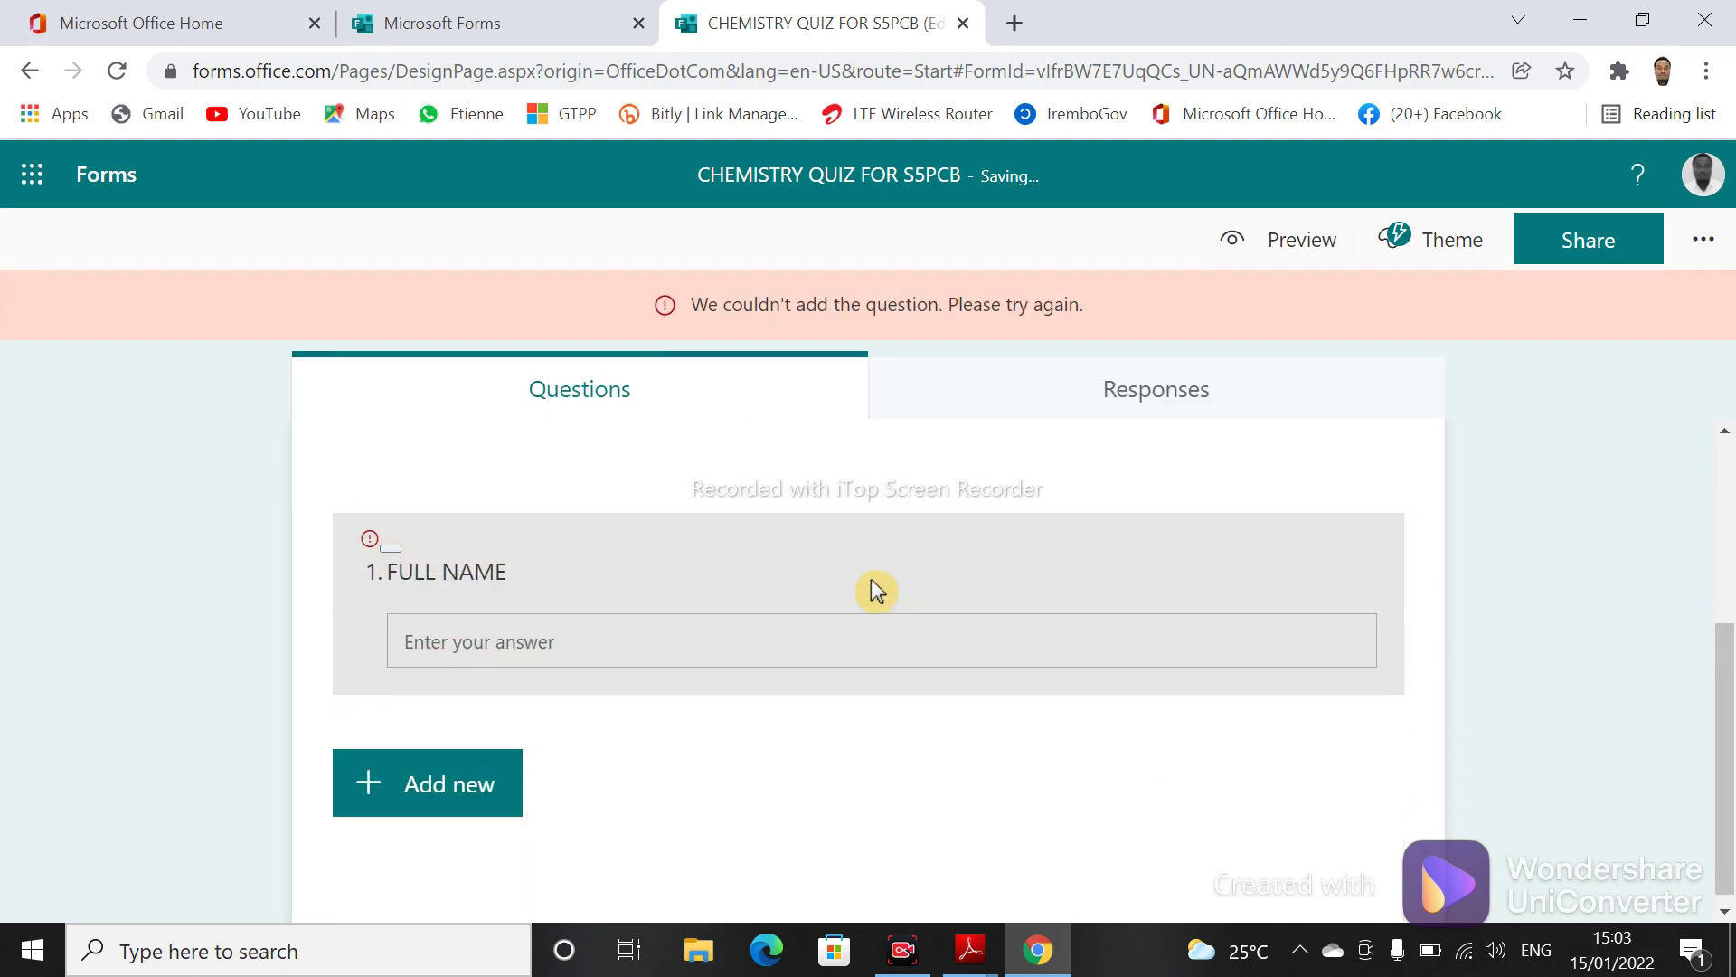
- Try to make the FULL NAME question required
{"action": "left_click", "coordinate": [871, 586]}
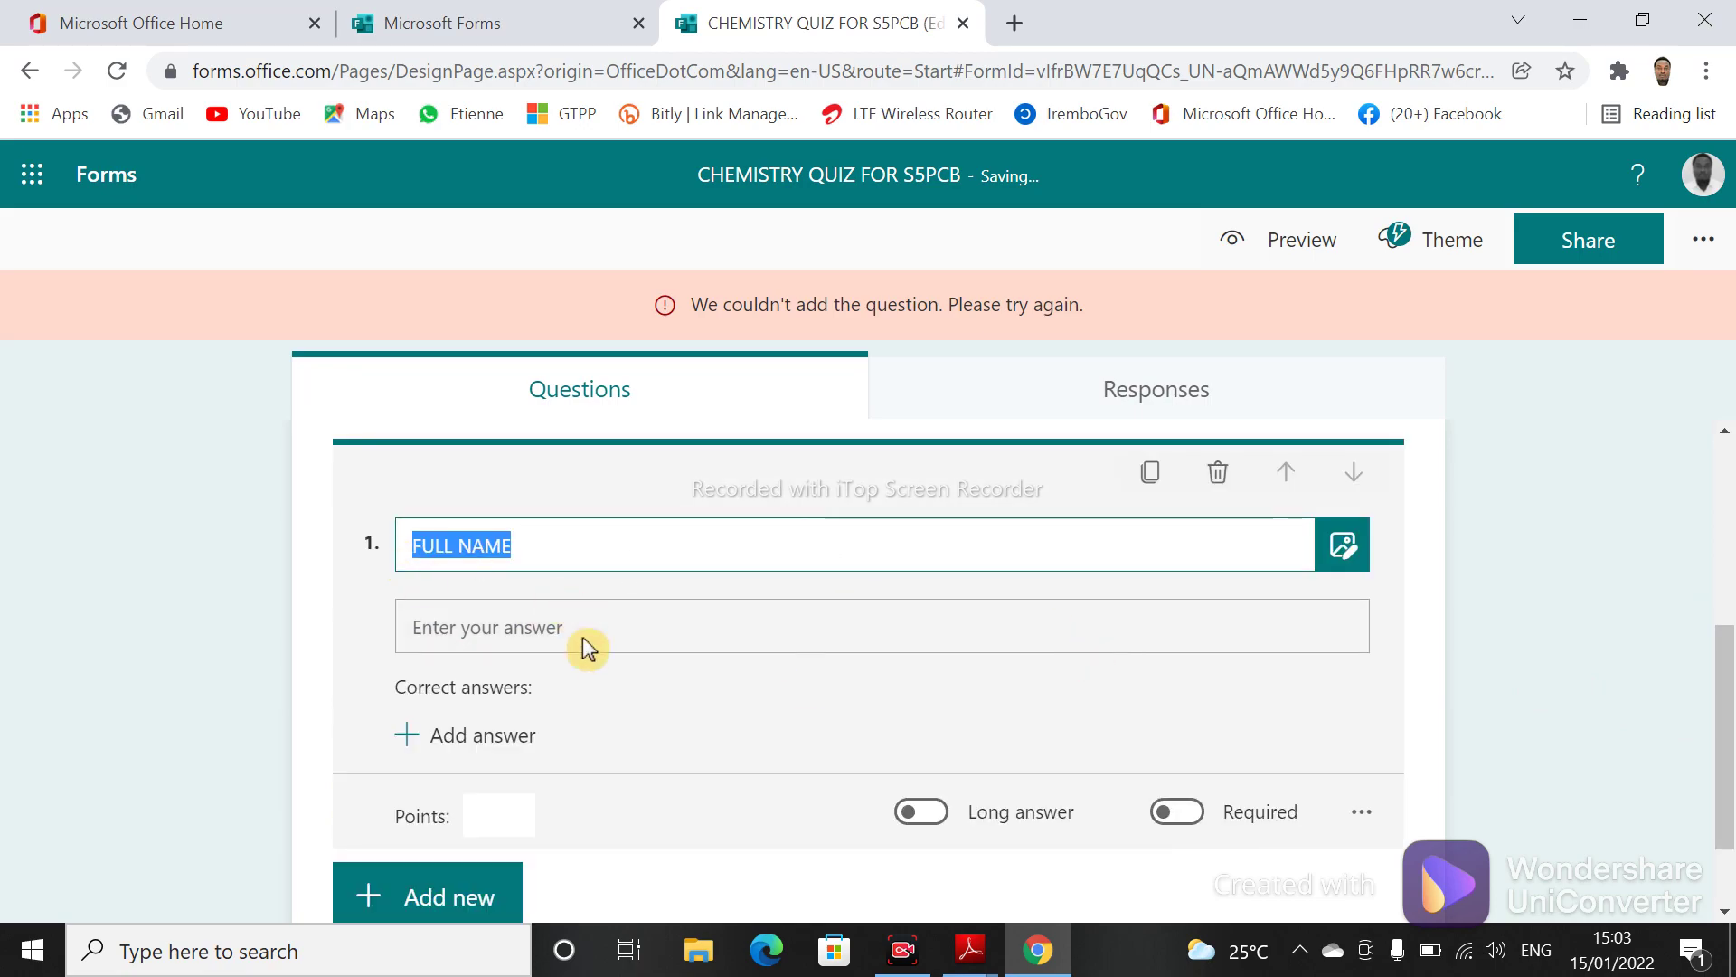
{"action": "left_click", "coordinate": [666, 748]}
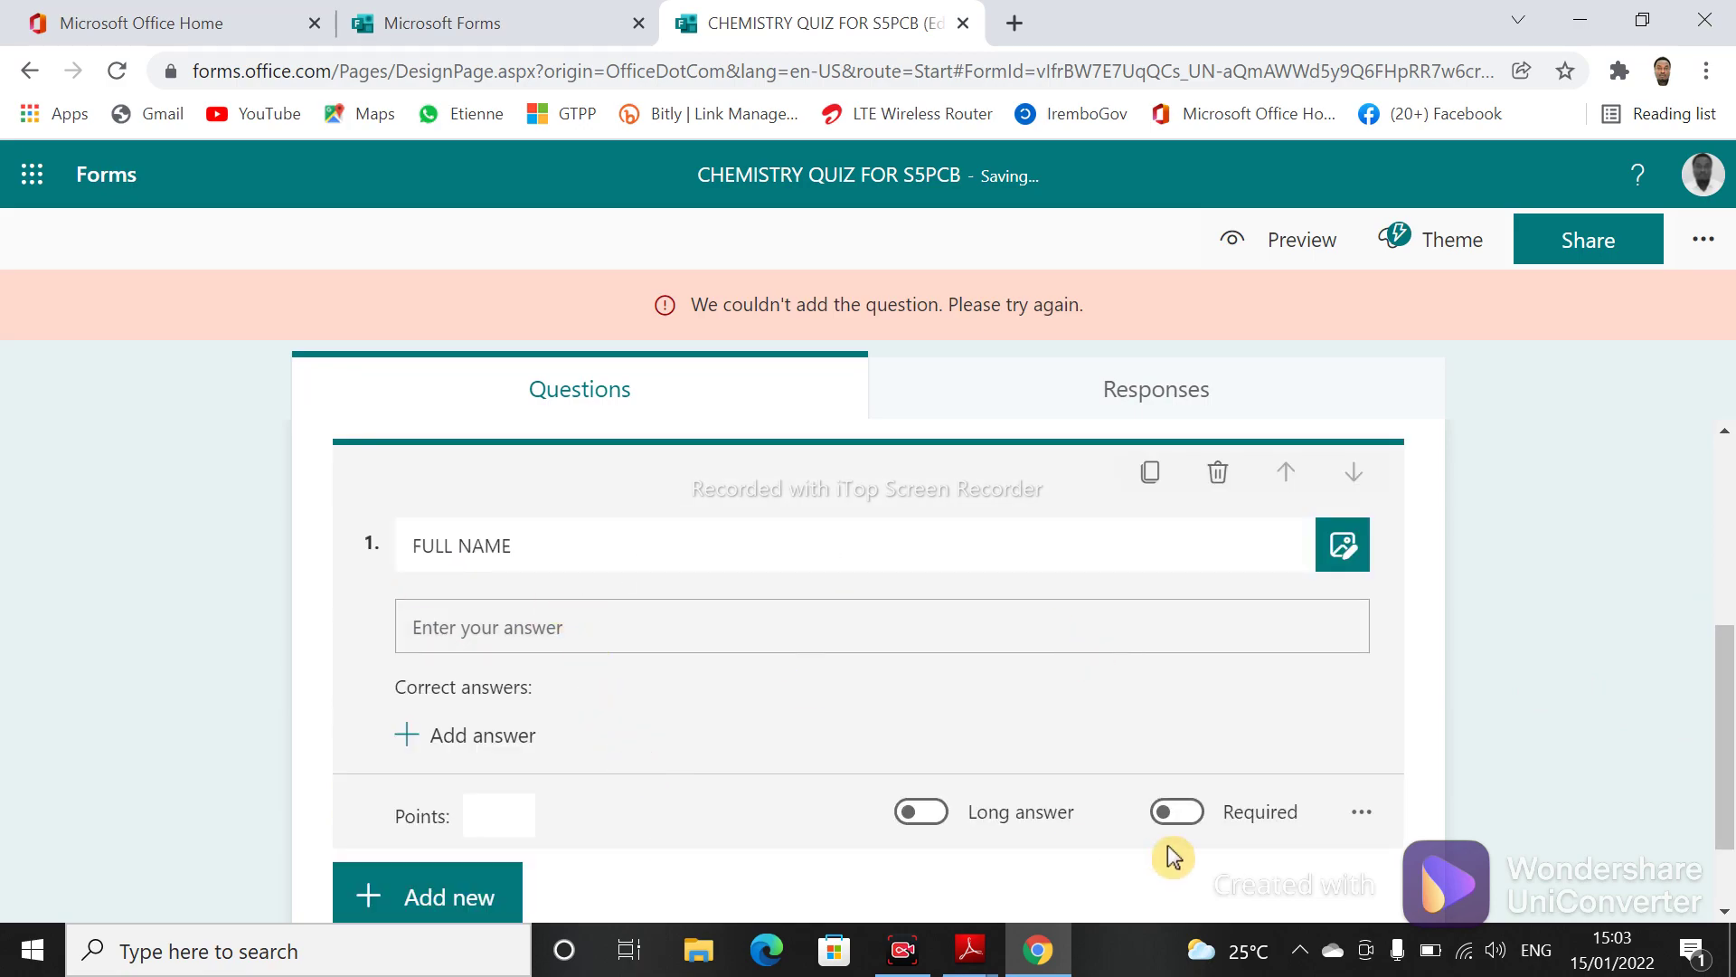
{"action": "left_click", "coordinate": [1184, 817]}
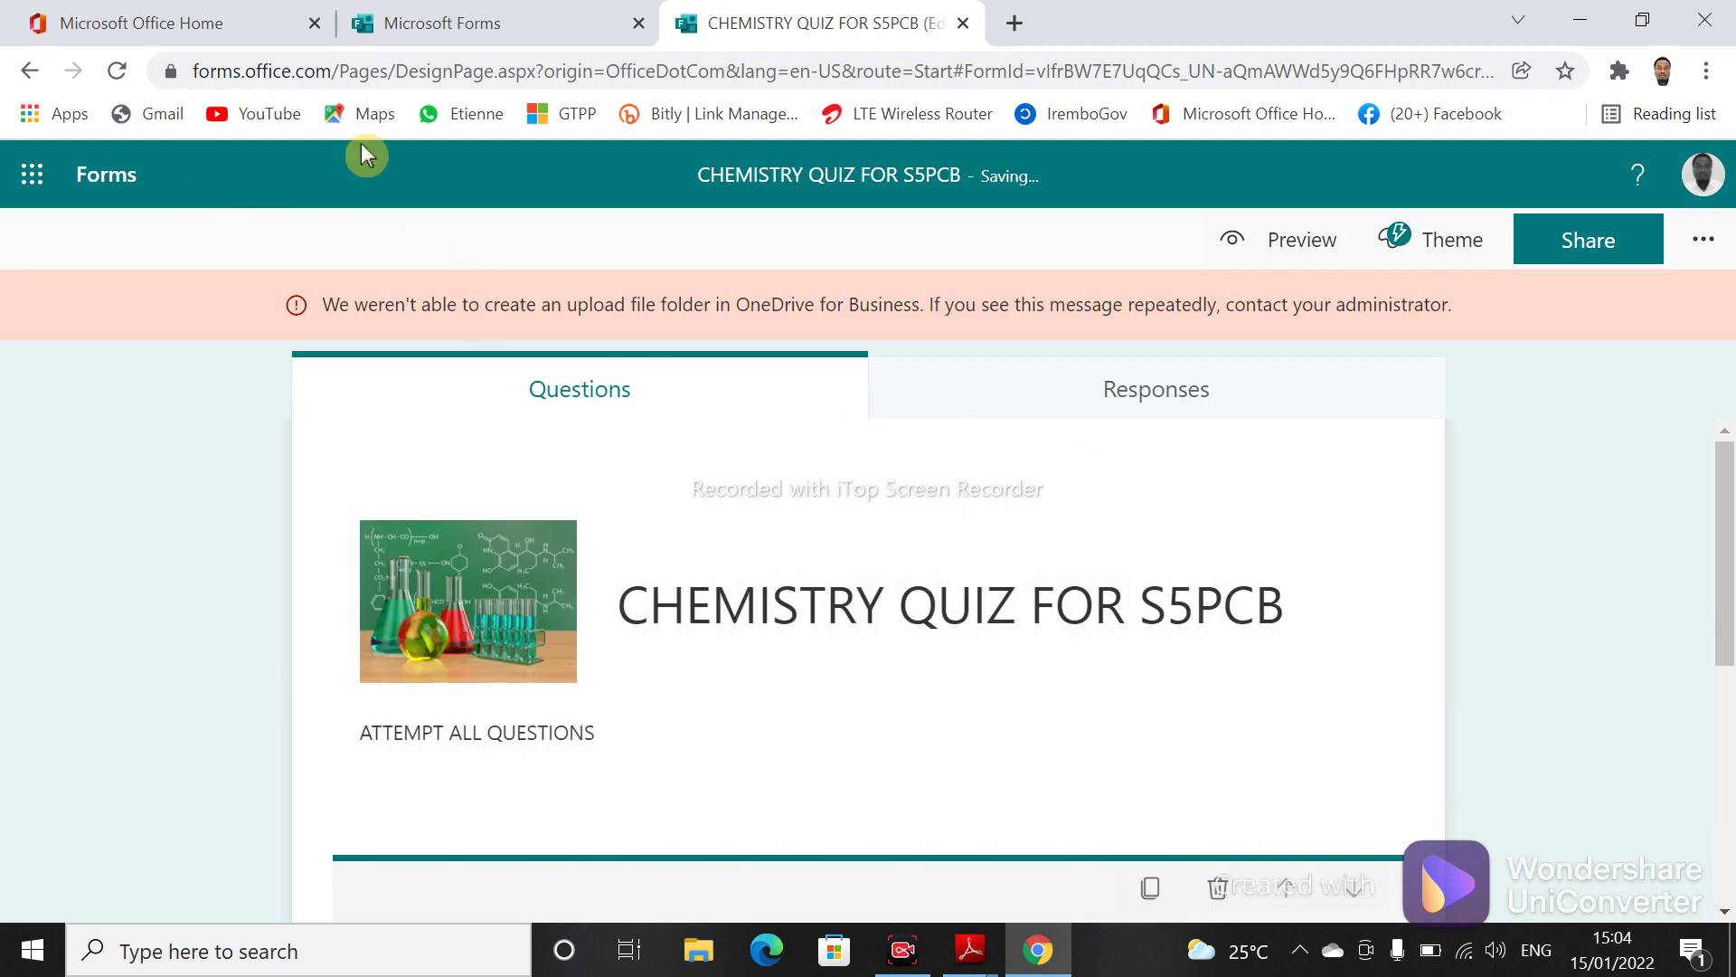
- Reload the quiz editing page, accepting that unsaved changes may be lost
{"action": "left_click", "coordinate": [116, 73]}
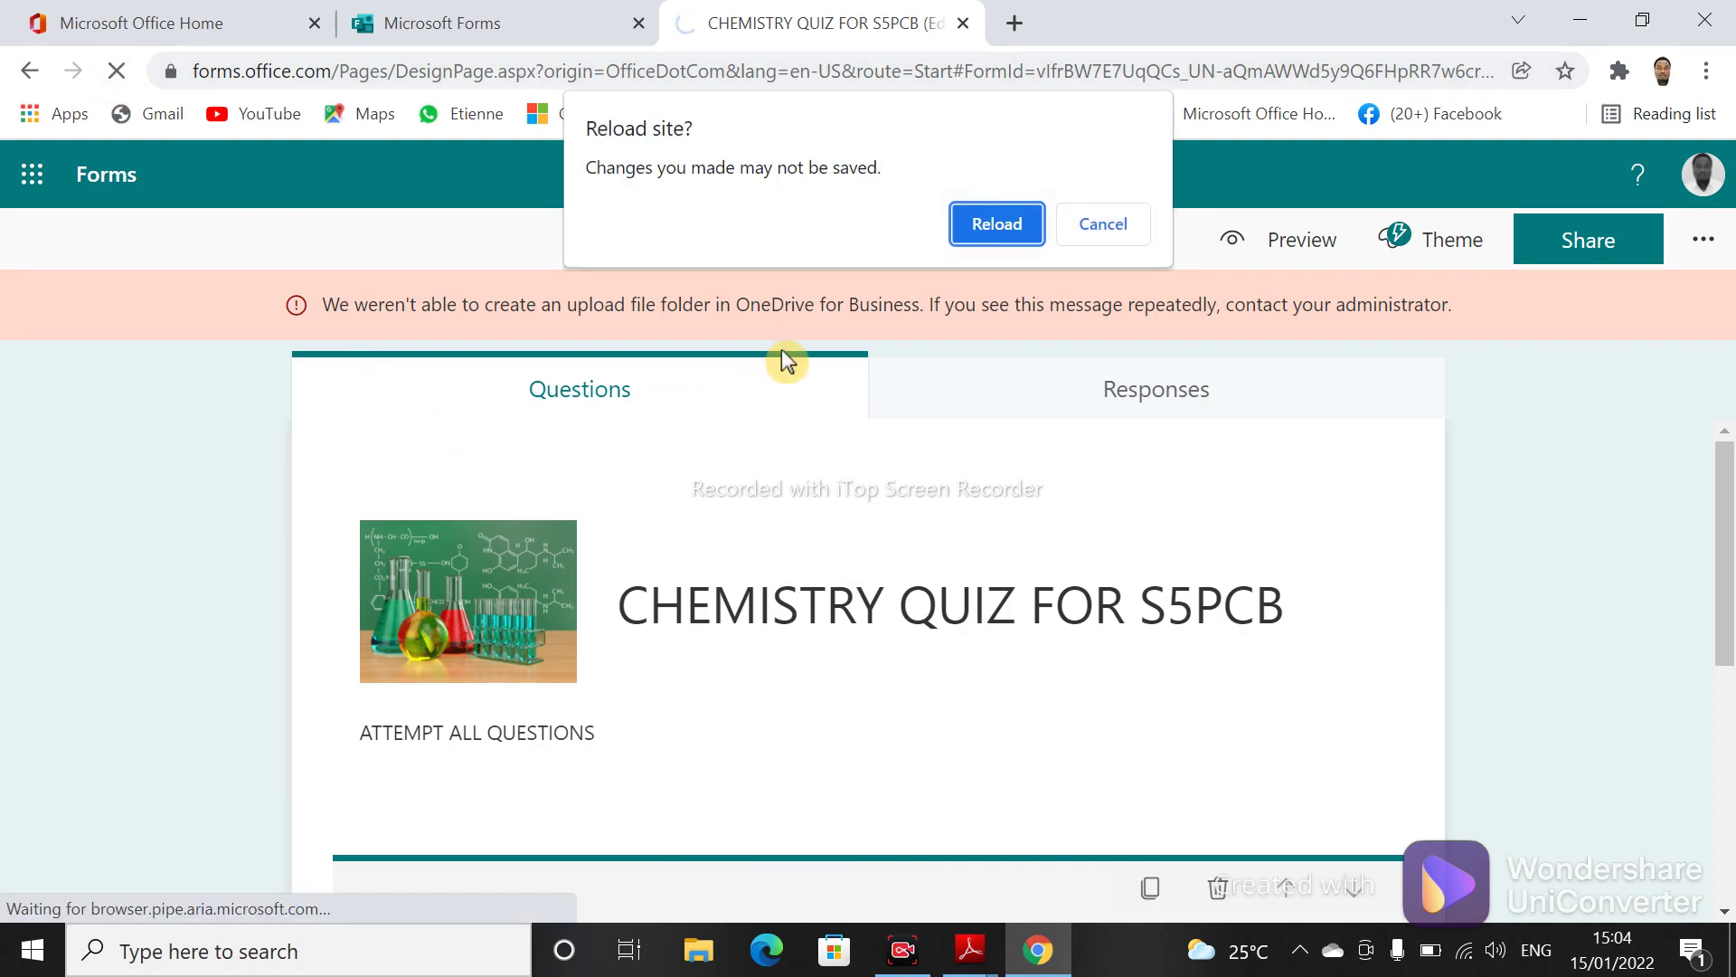
{"action": "left_click", "coordinate": [986, 223]}
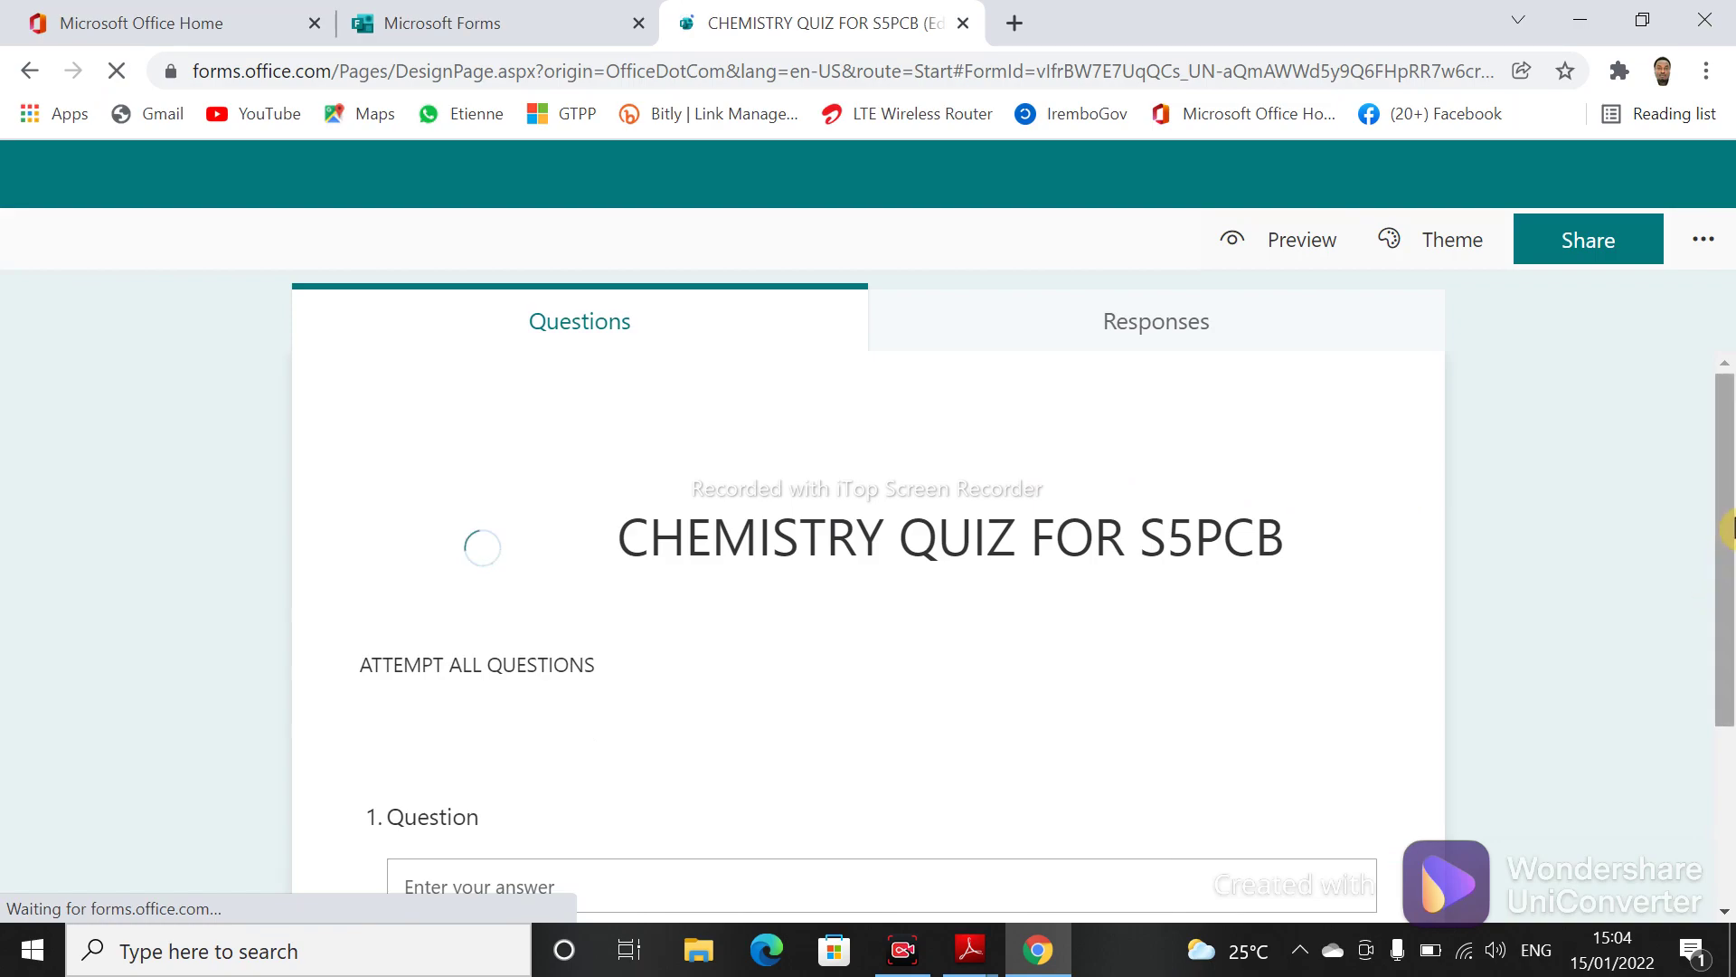
- Replace the first question's placeholder title with "FULL NAME" and make the question required
{"action": "left_click_drag", "start_coordinate": [1727, 529], "coordinate": [1727, 679]}
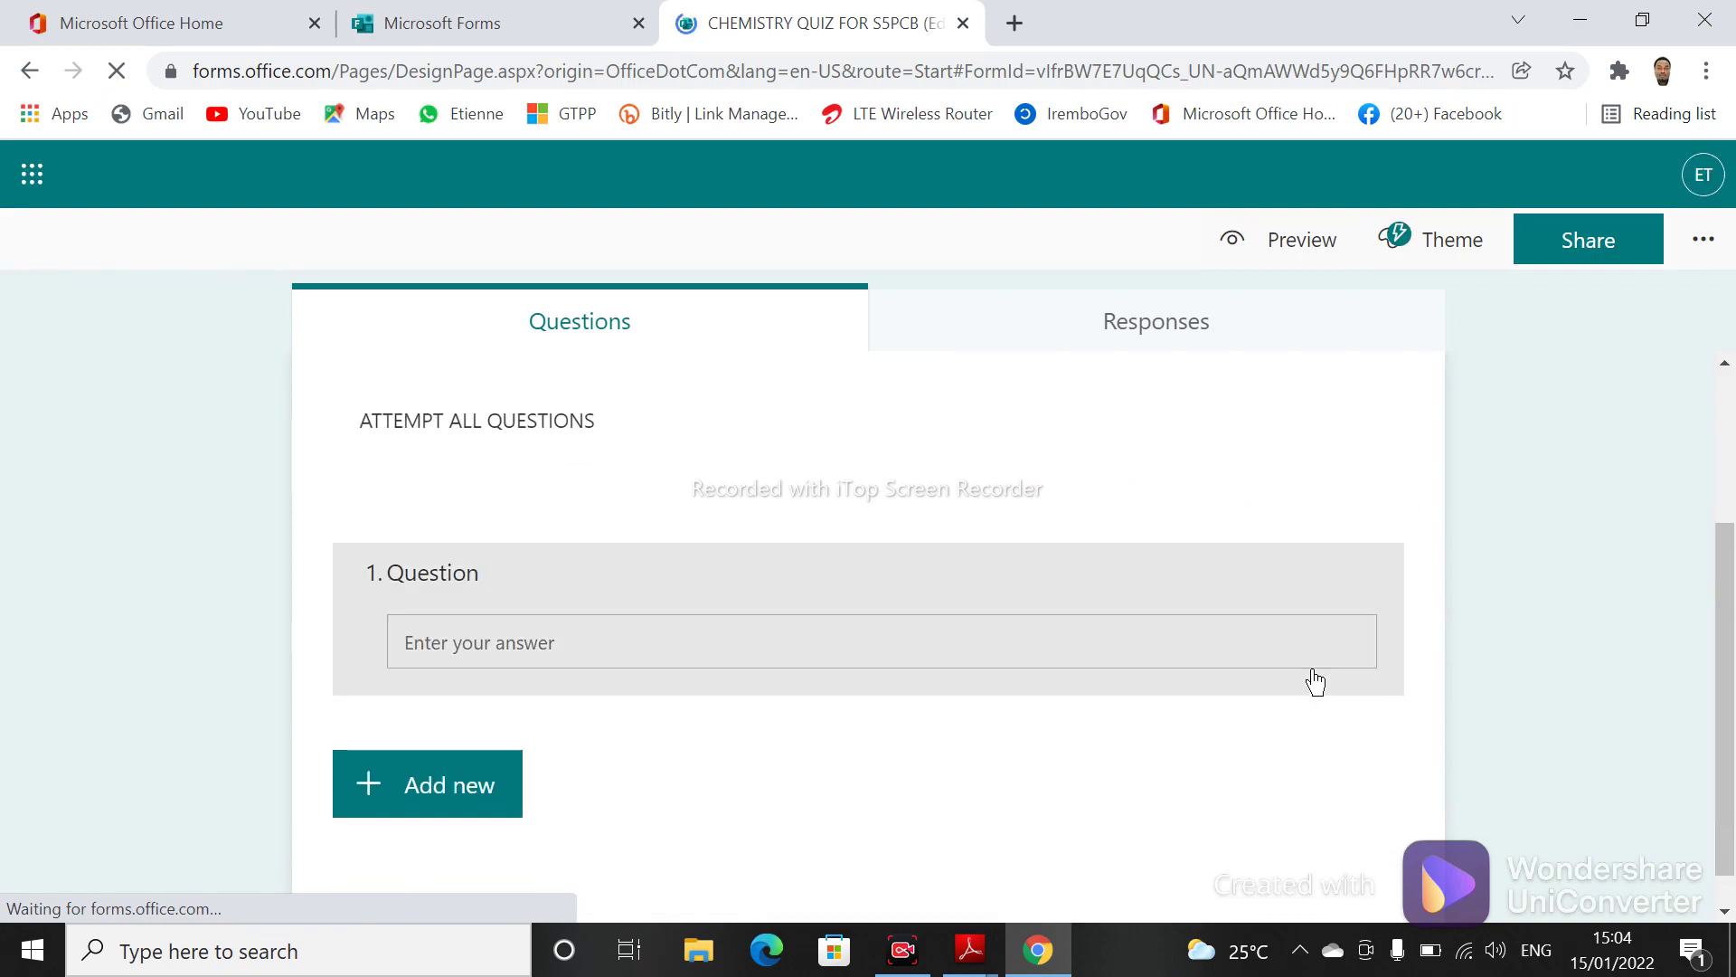
{"action": "left_click", "coordinate": [832, 604]}
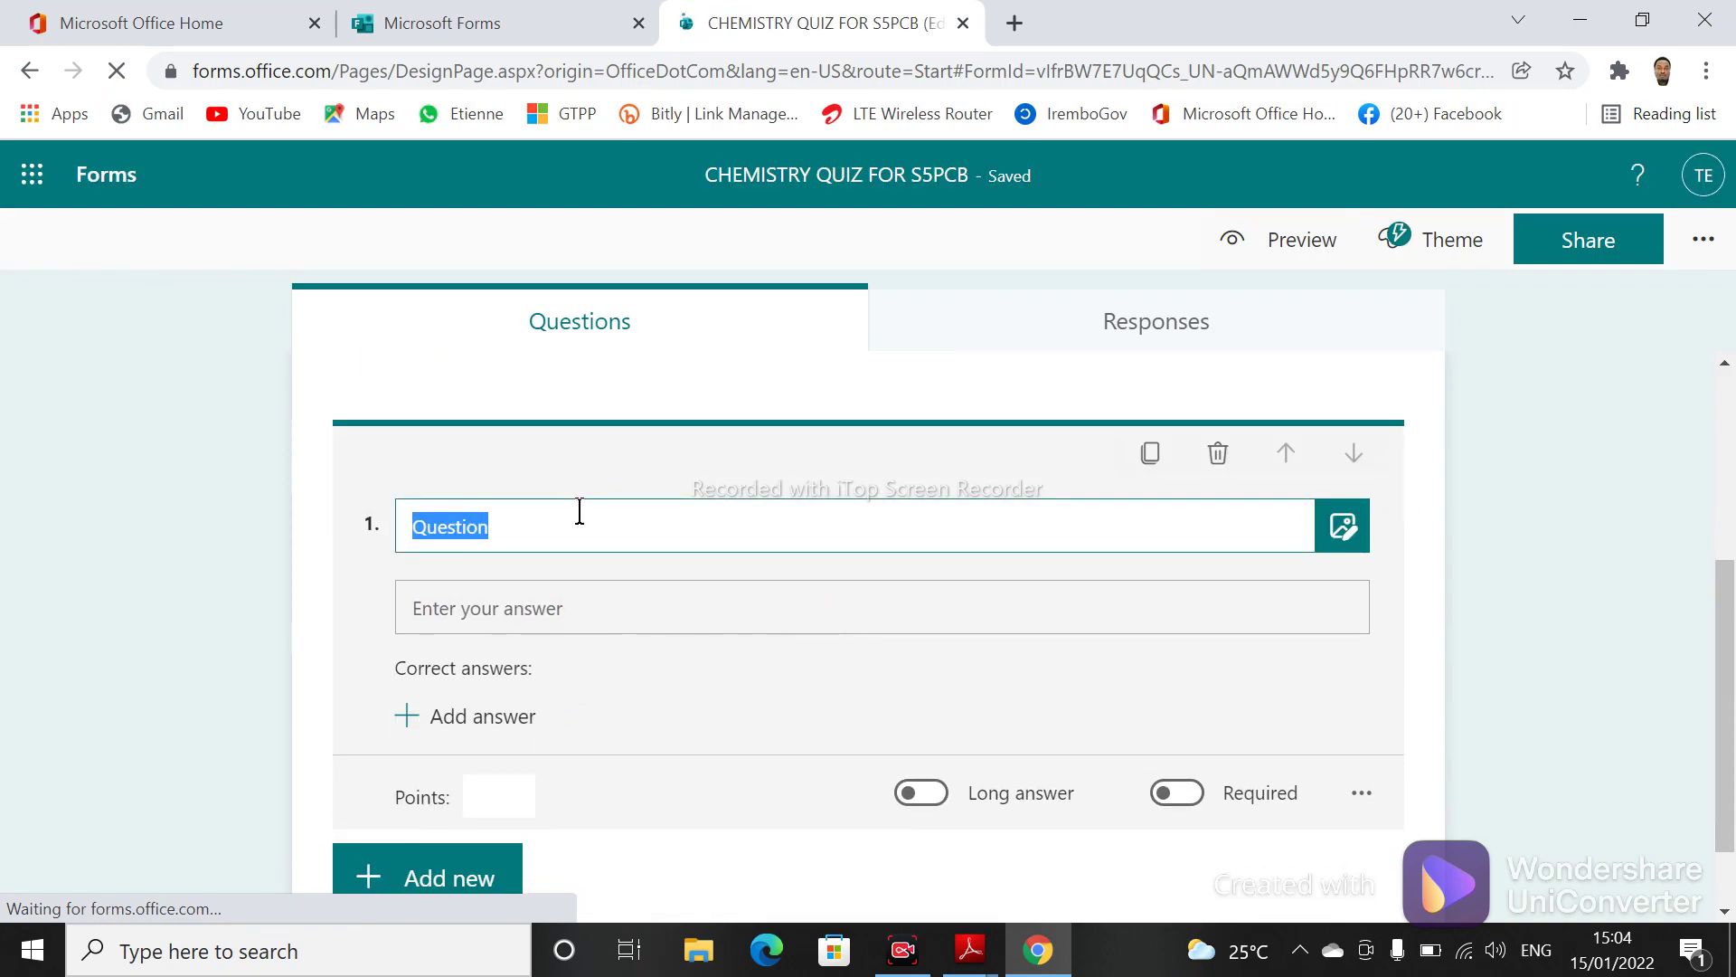
{"action": "type", "text": "FULL"}
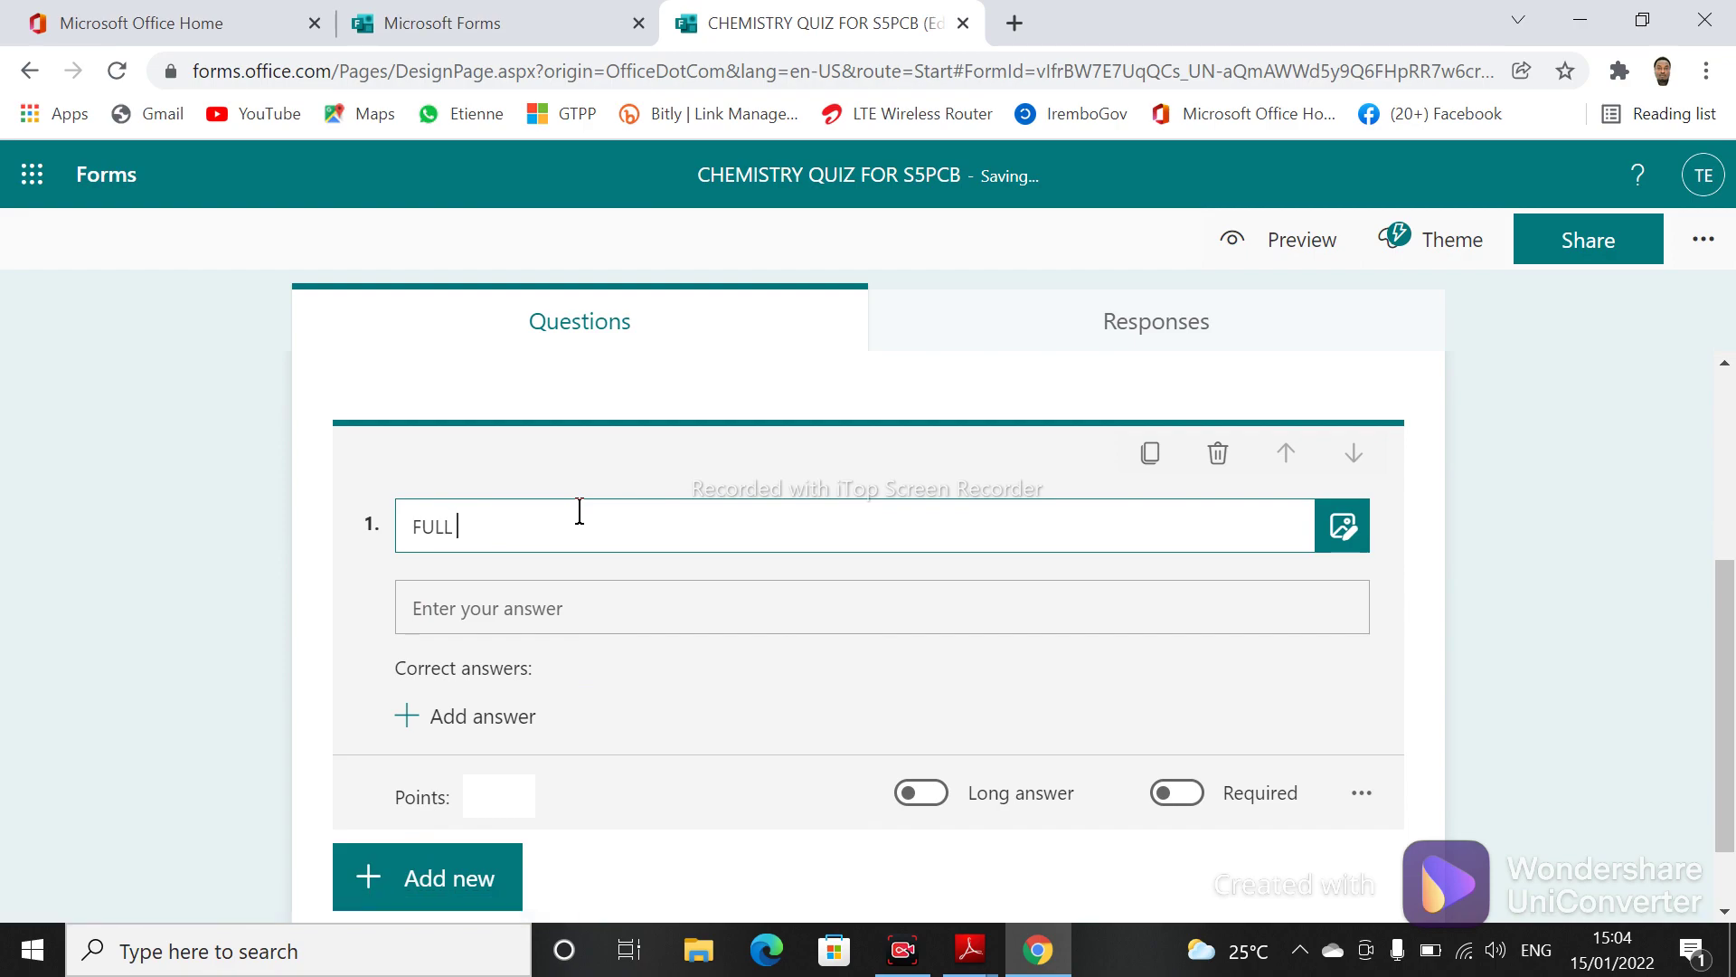
{"action": "type", "text": " NE"}
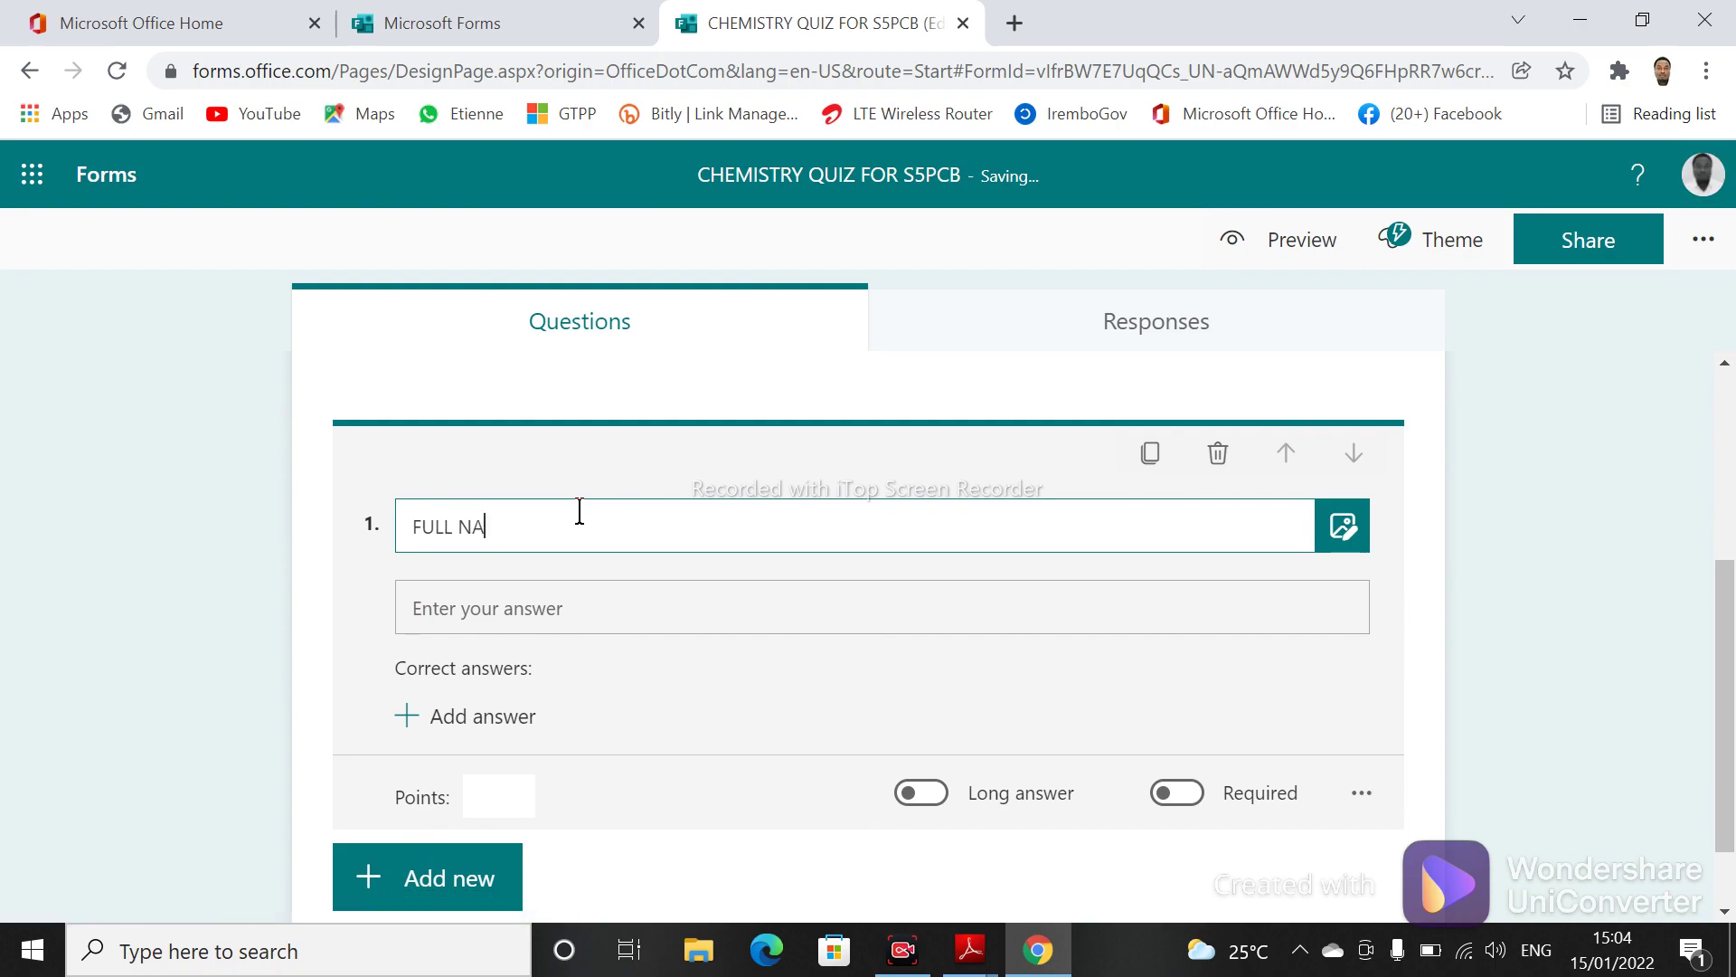
{"action": "type", "text": "ME"}
{"action": "left_click", "coordinate": [1177, 794]}
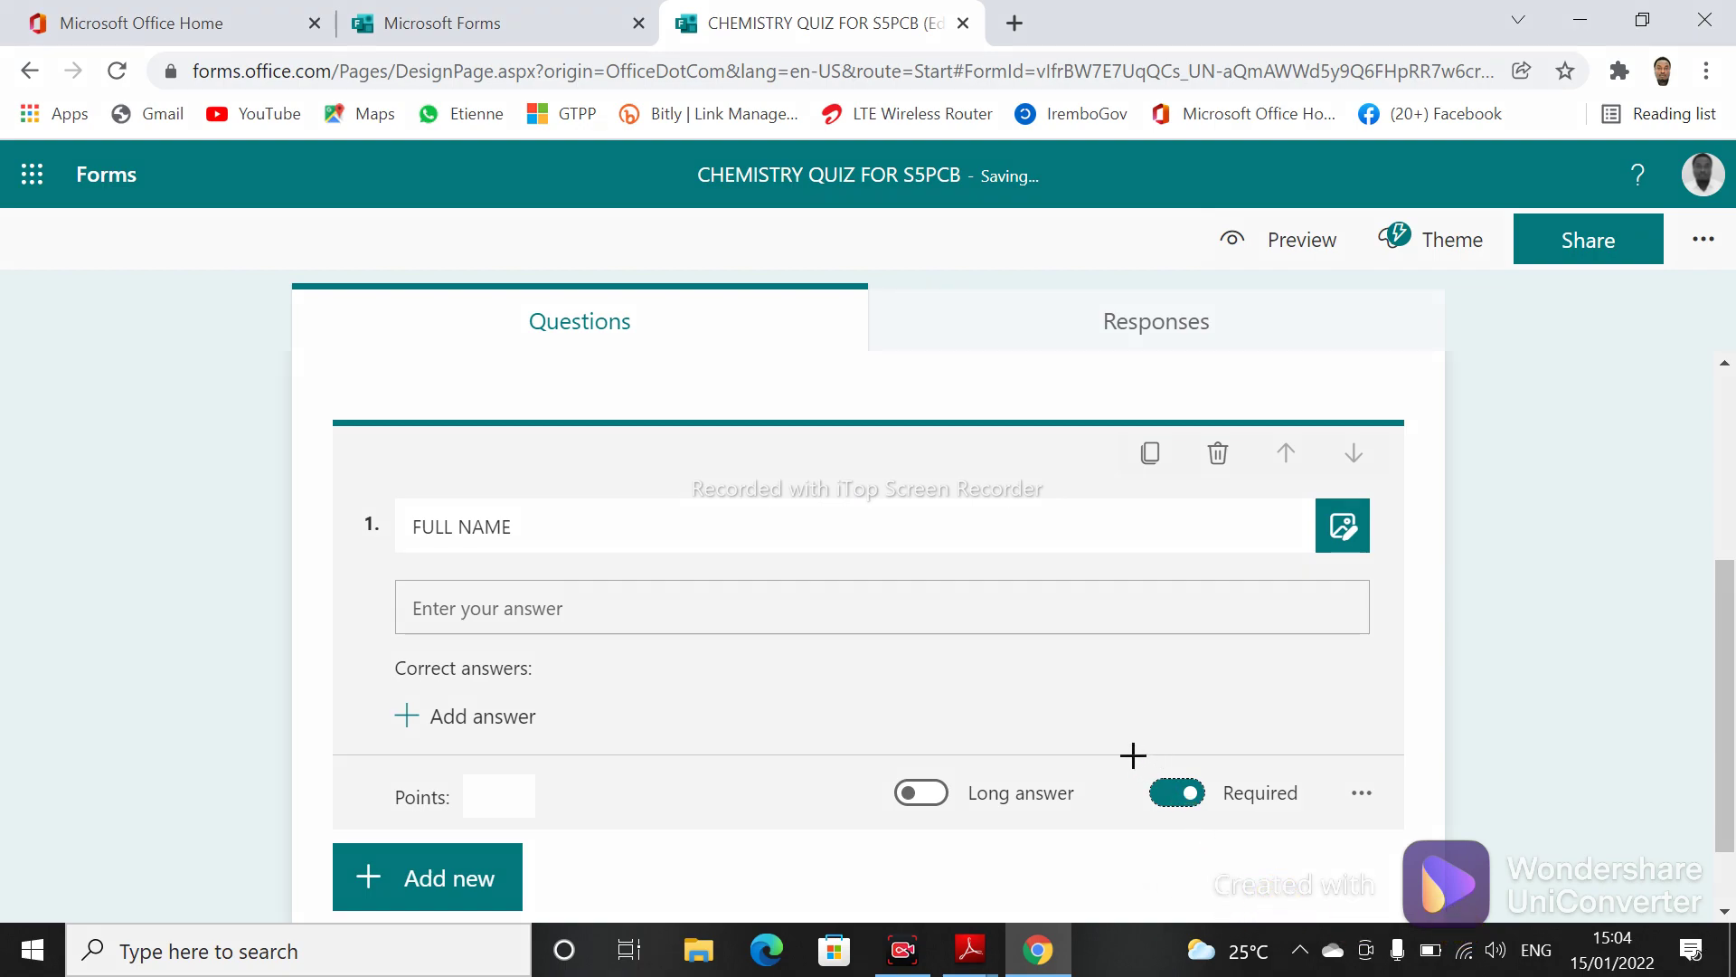
{"action": "mouse_move", "coordinate": [1131, 756]}
{"action": "left_mouse_down"}
{"action": "mouse_move", "coordinate": [1291, 802]}
{"action": "mouse_move", "coordinate": [1310, 829]}
{"action": "left_mouse_up"}
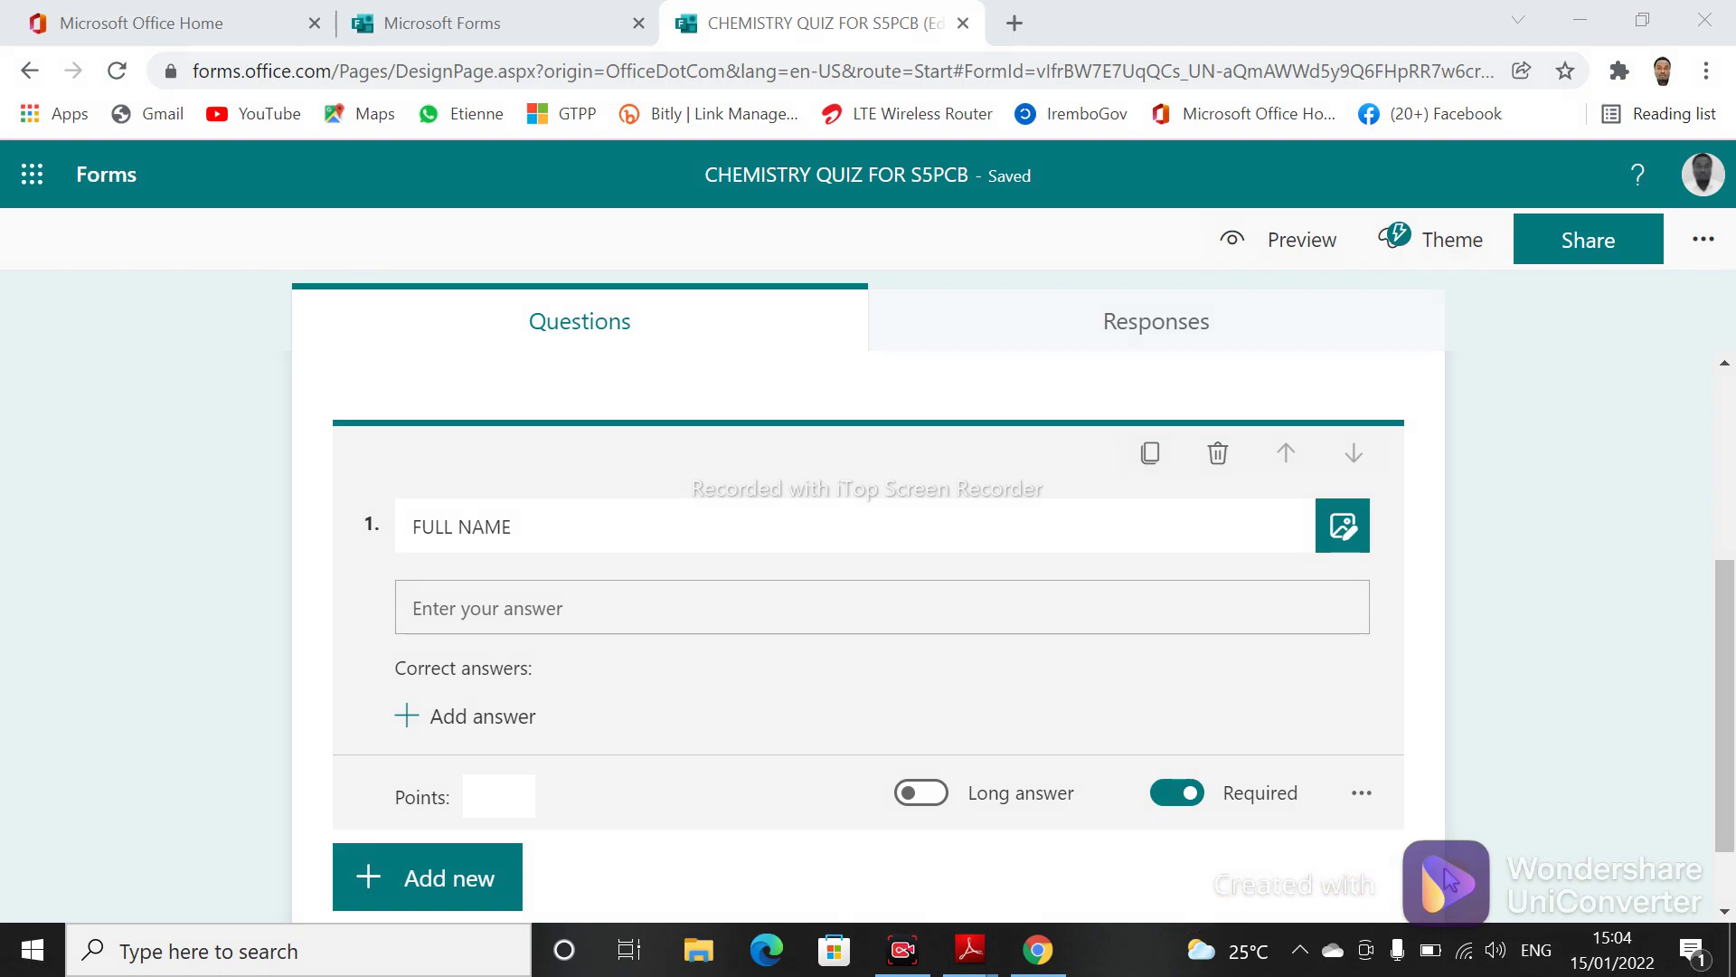
{"action": "left_click", "coordinate": [1664, 719]}
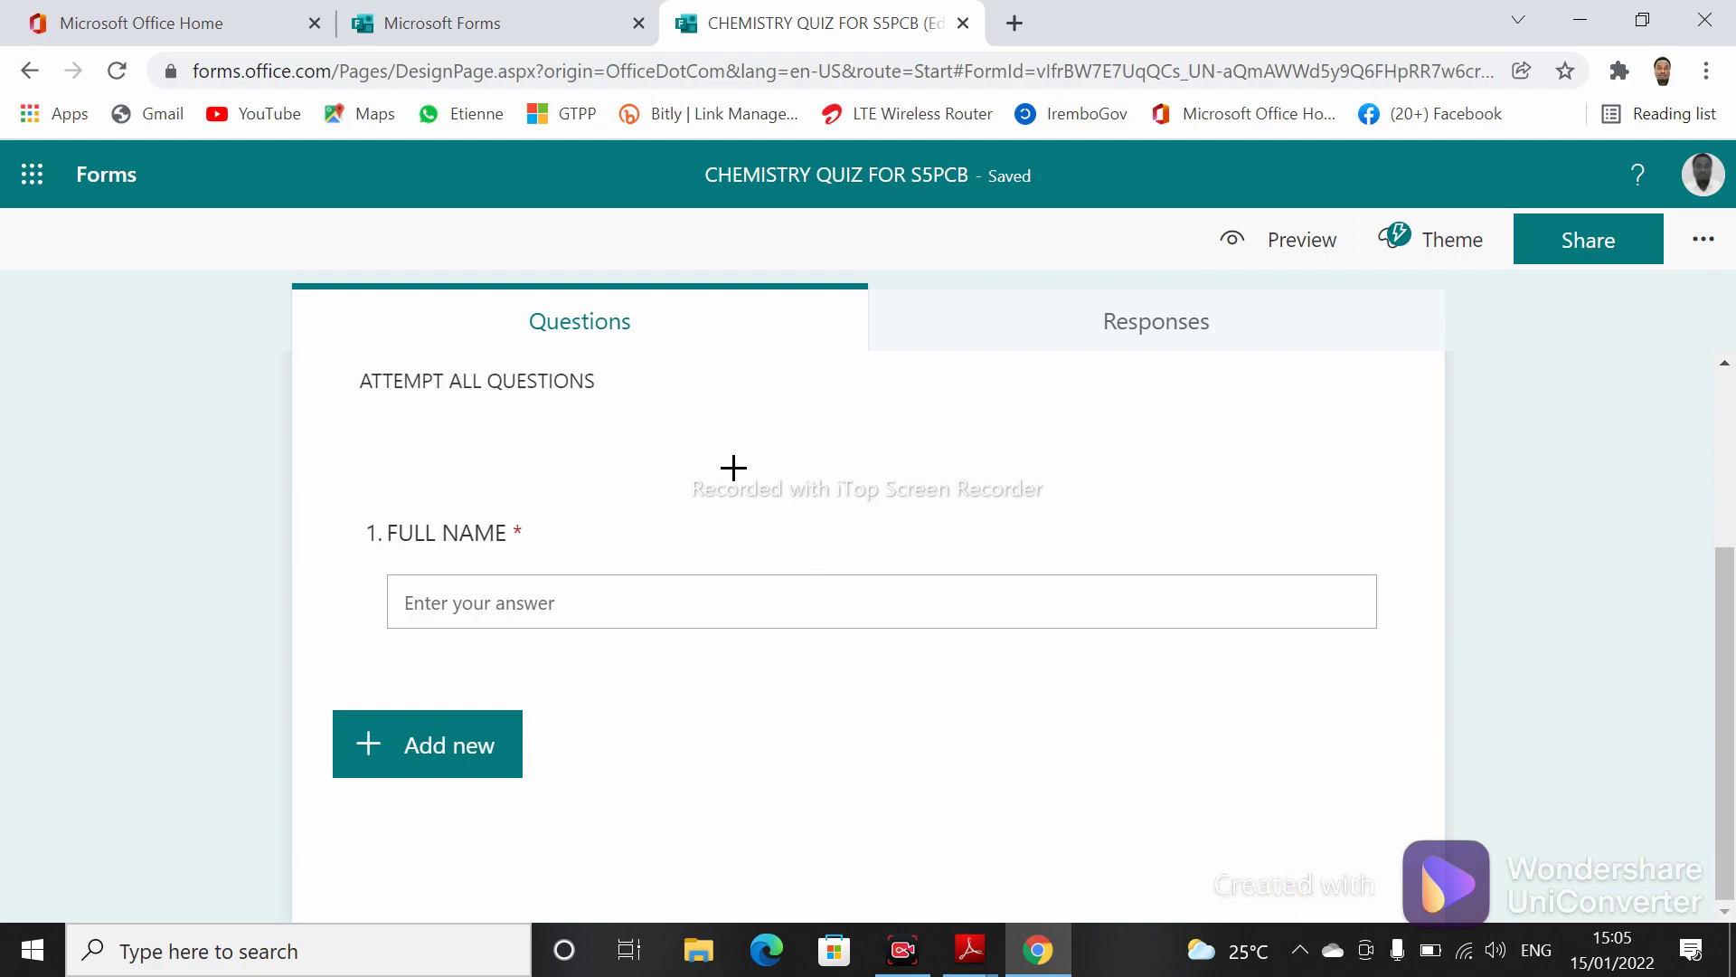
{"action": "left_click_drag", "start_coordinate": [735, 467], "coordinate": [539, 521]}
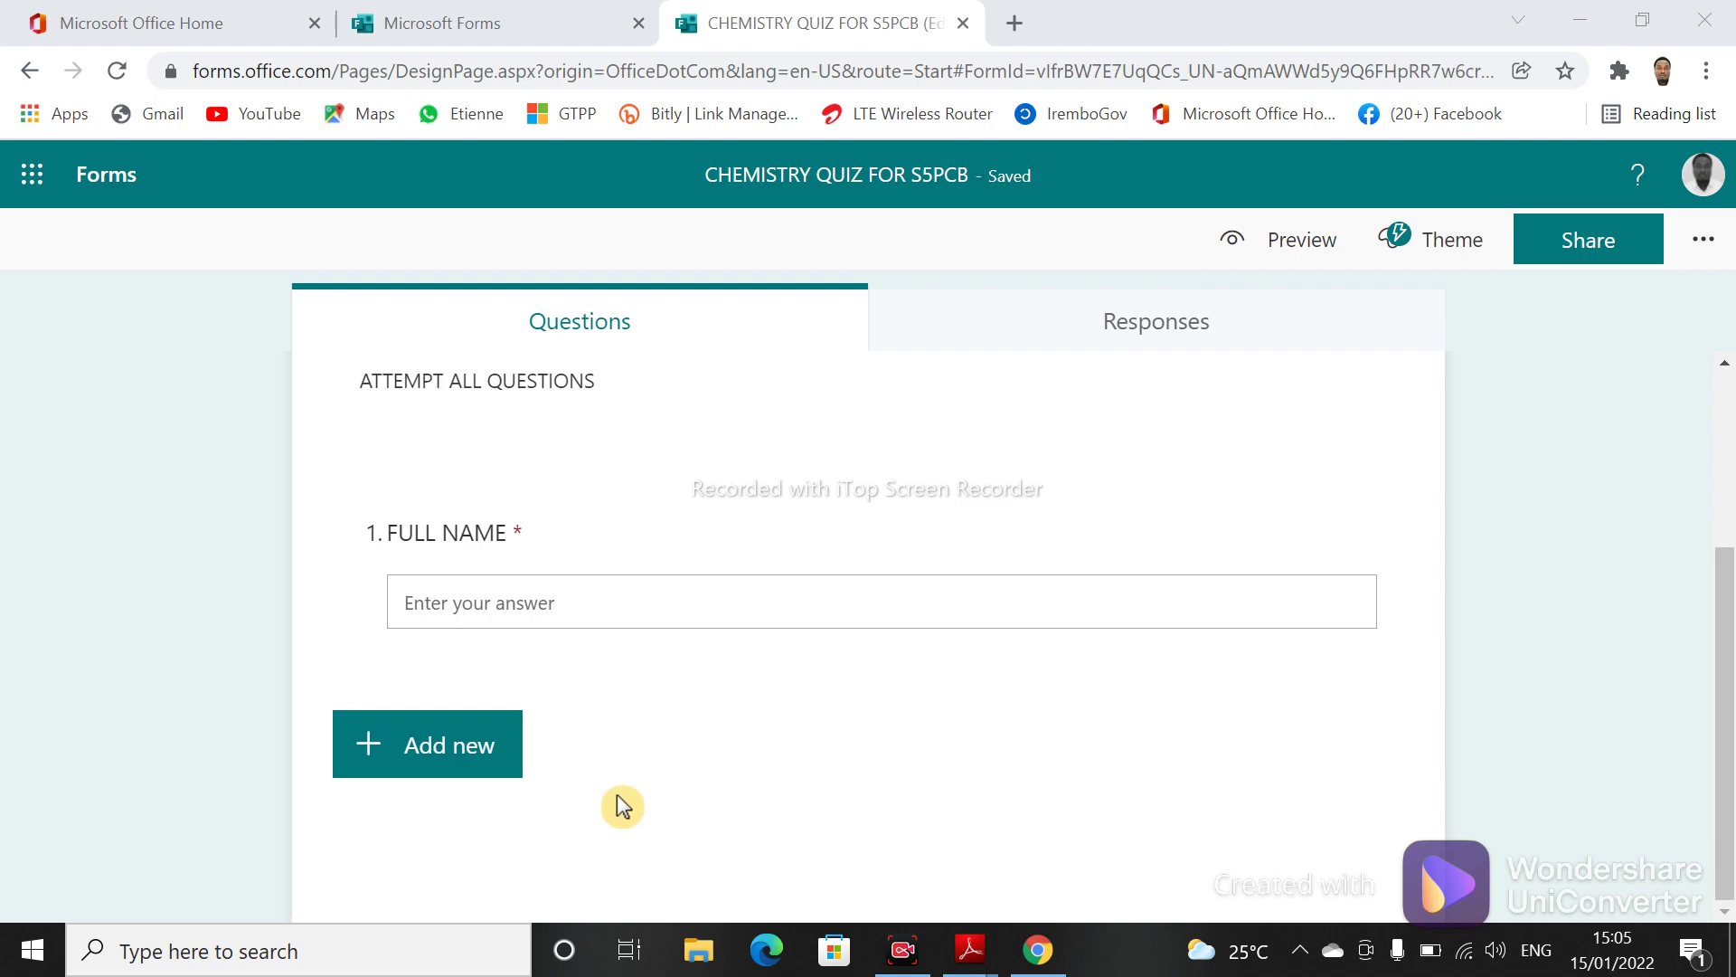
- Add a second text question titled "CLASSES" below the FULL NAME question
{"action": "left_click", "coordinate": [443, 773]}
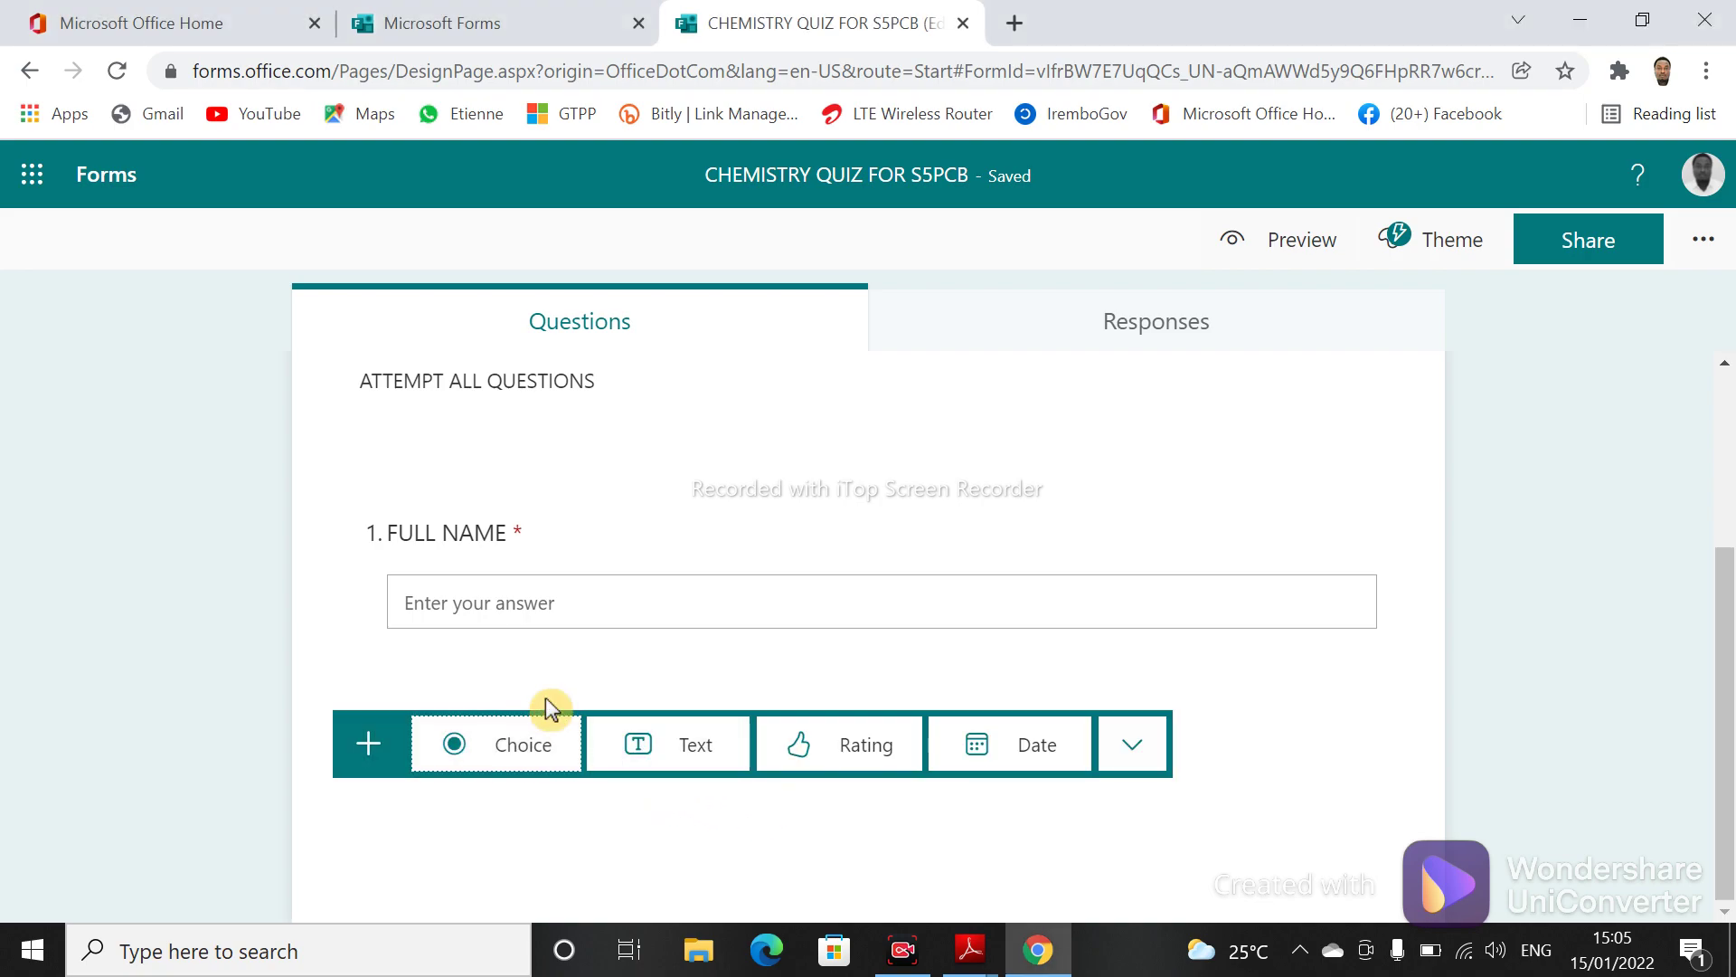
{"action": "left_click", "coordinate": [674, 746]}
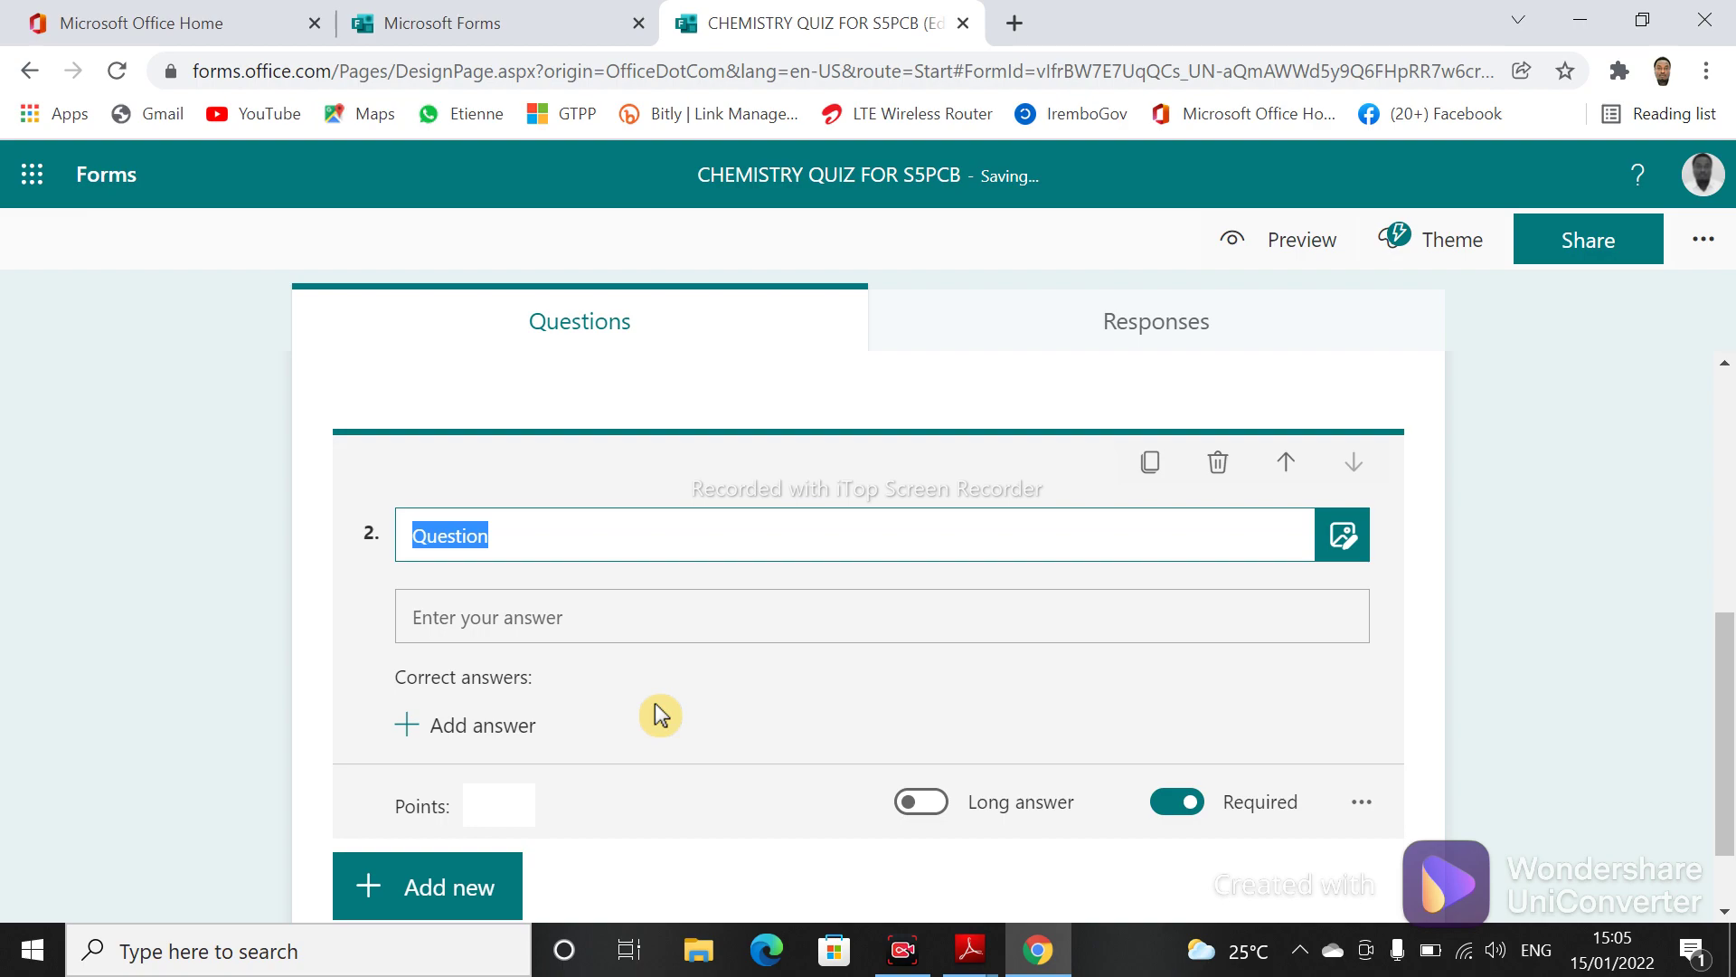
{"action": "type", "text": "CLASSES"}
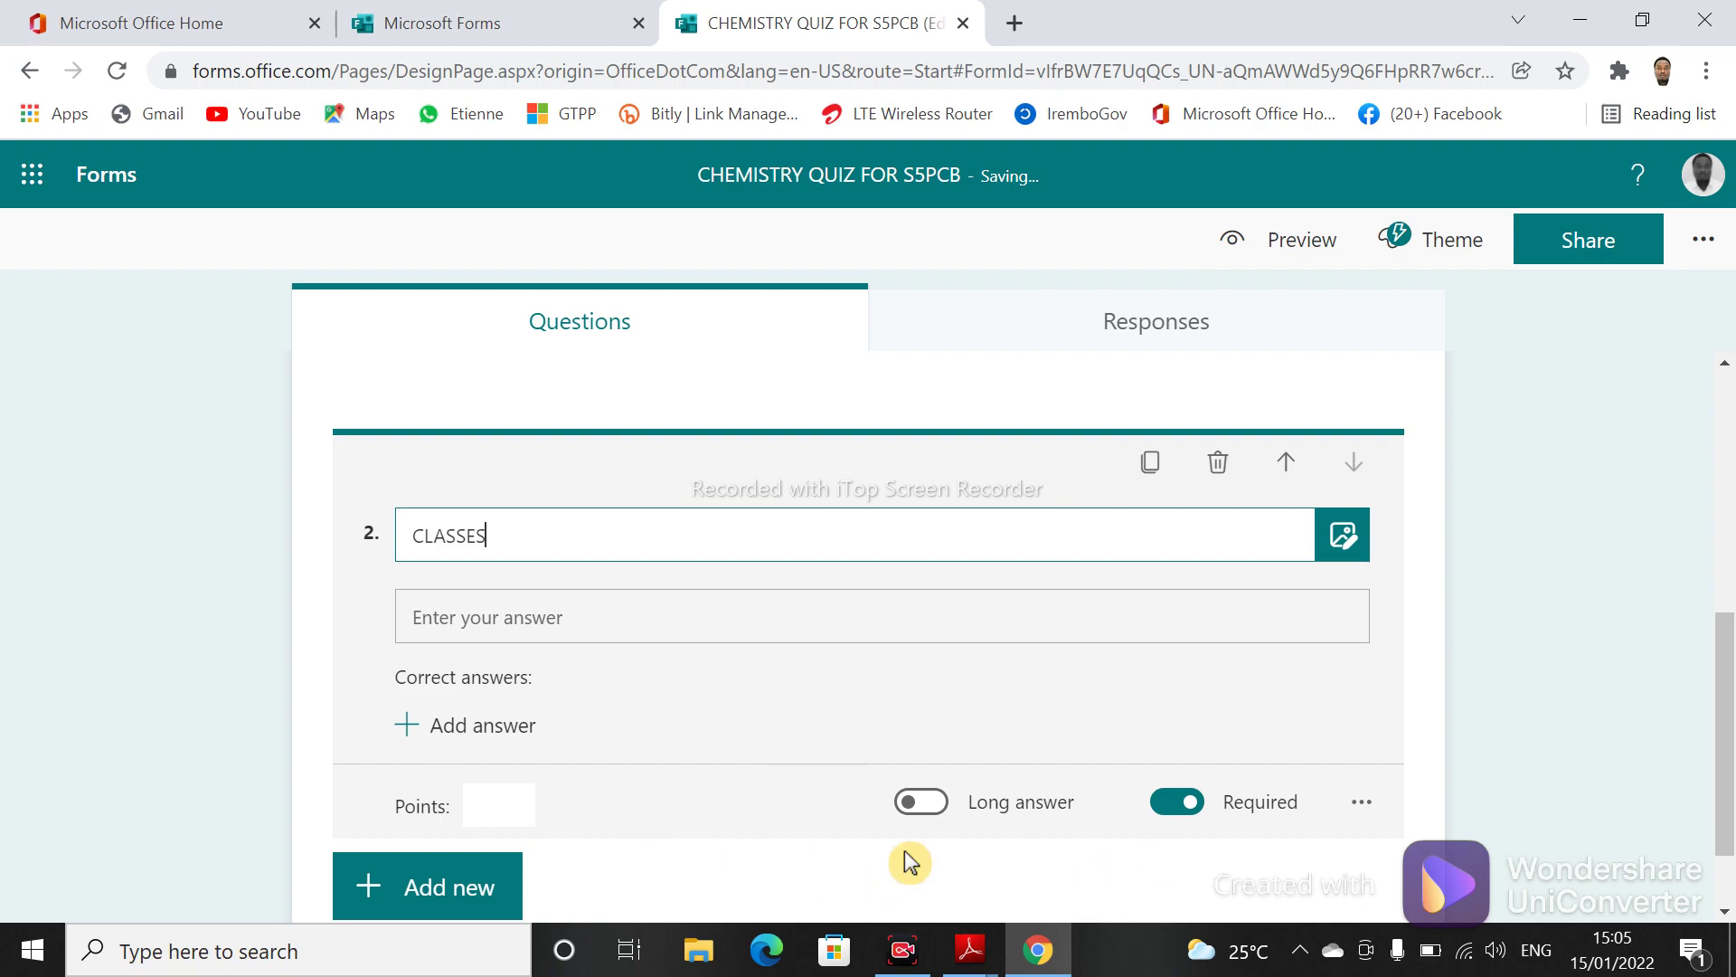
- Add a third text question below the CLASSES question and enter "N" as its title
{"action": "left_click", "coordinate": [465, 893]}
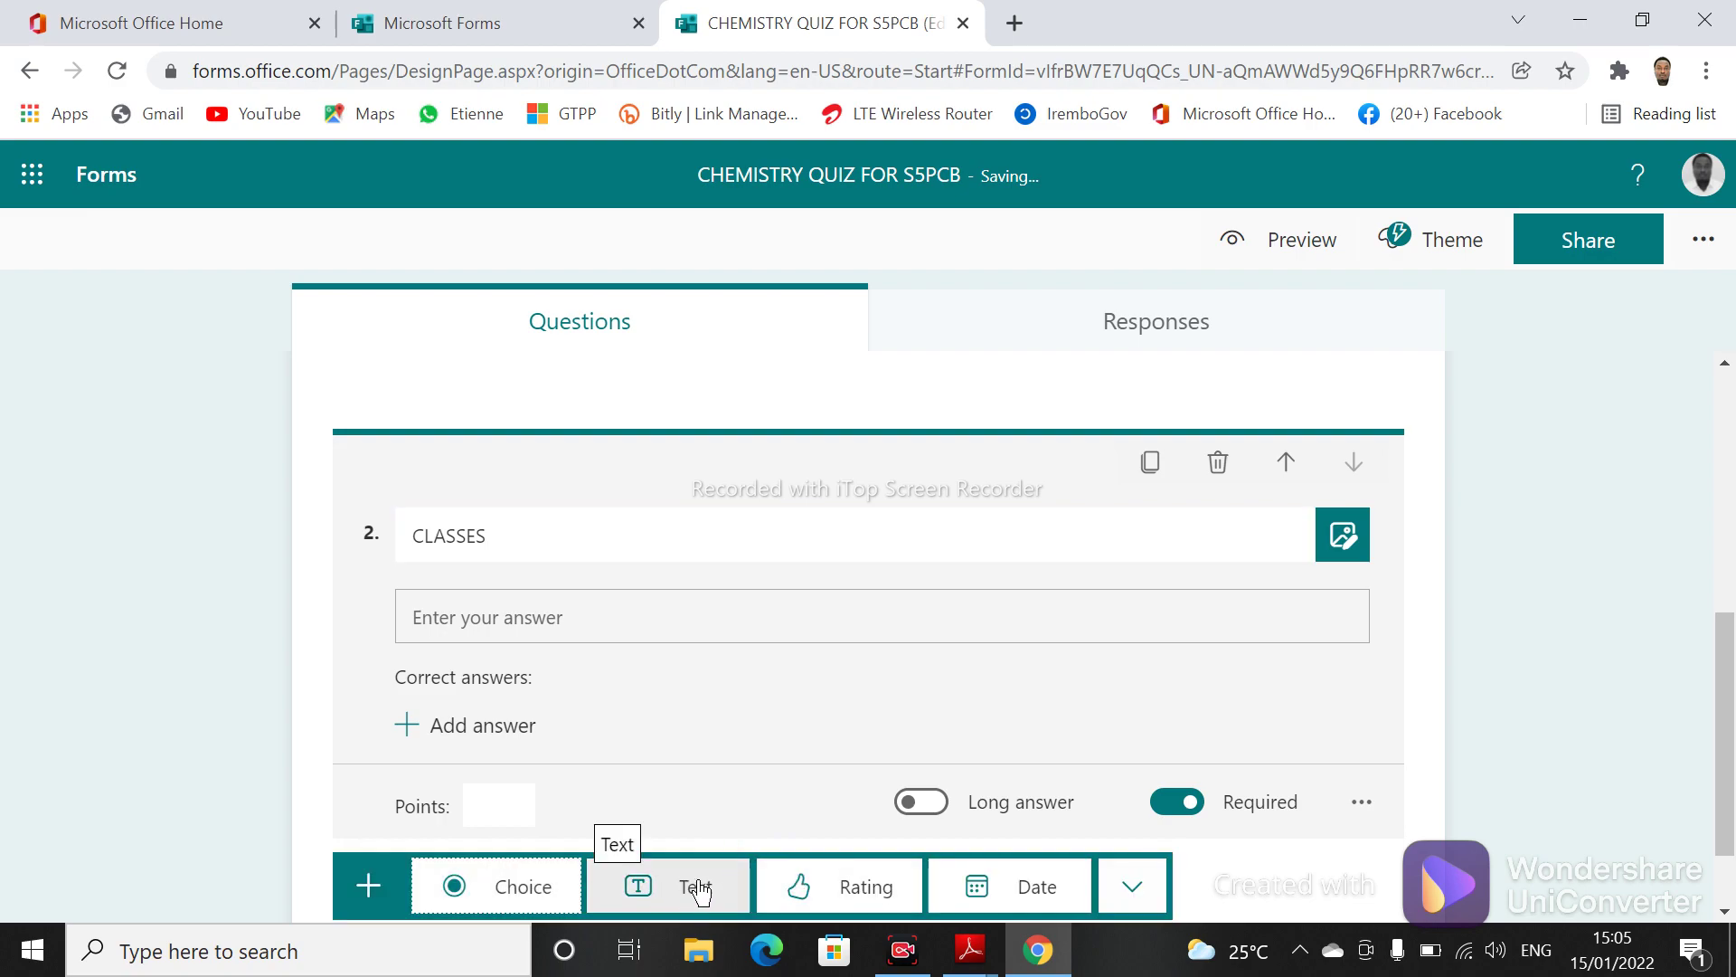
{"action": "left_click", "coordinate": [692, 909]}
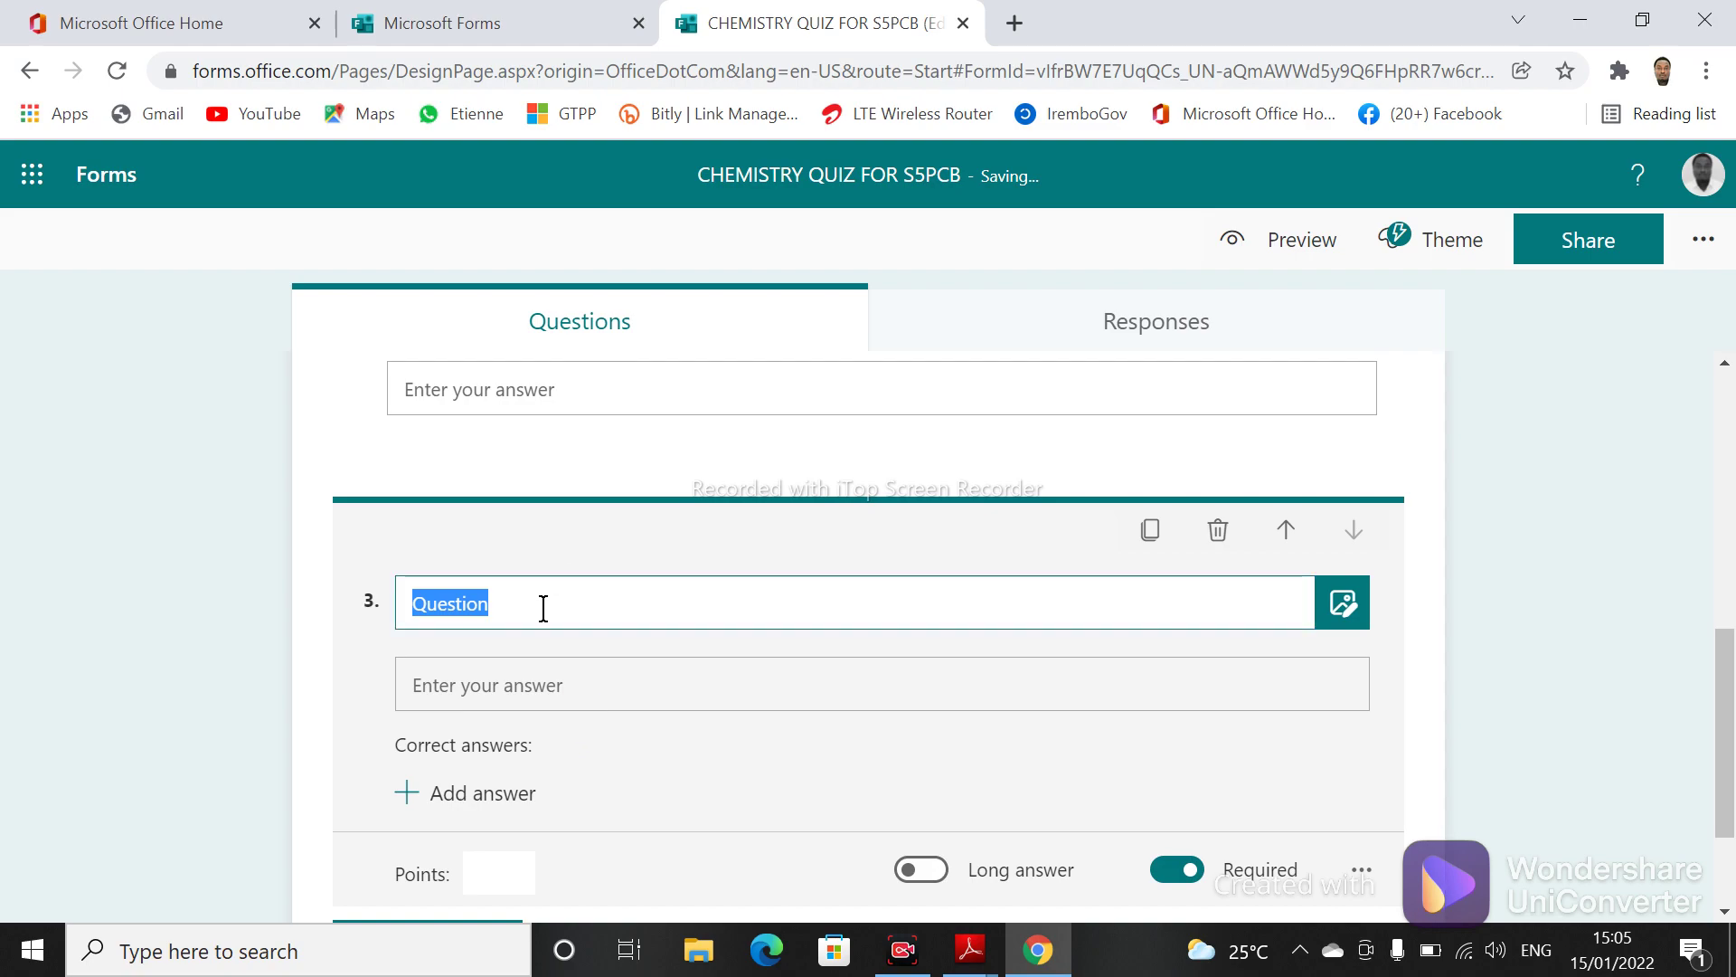
{"action": "key", "text": "BackSpace"}
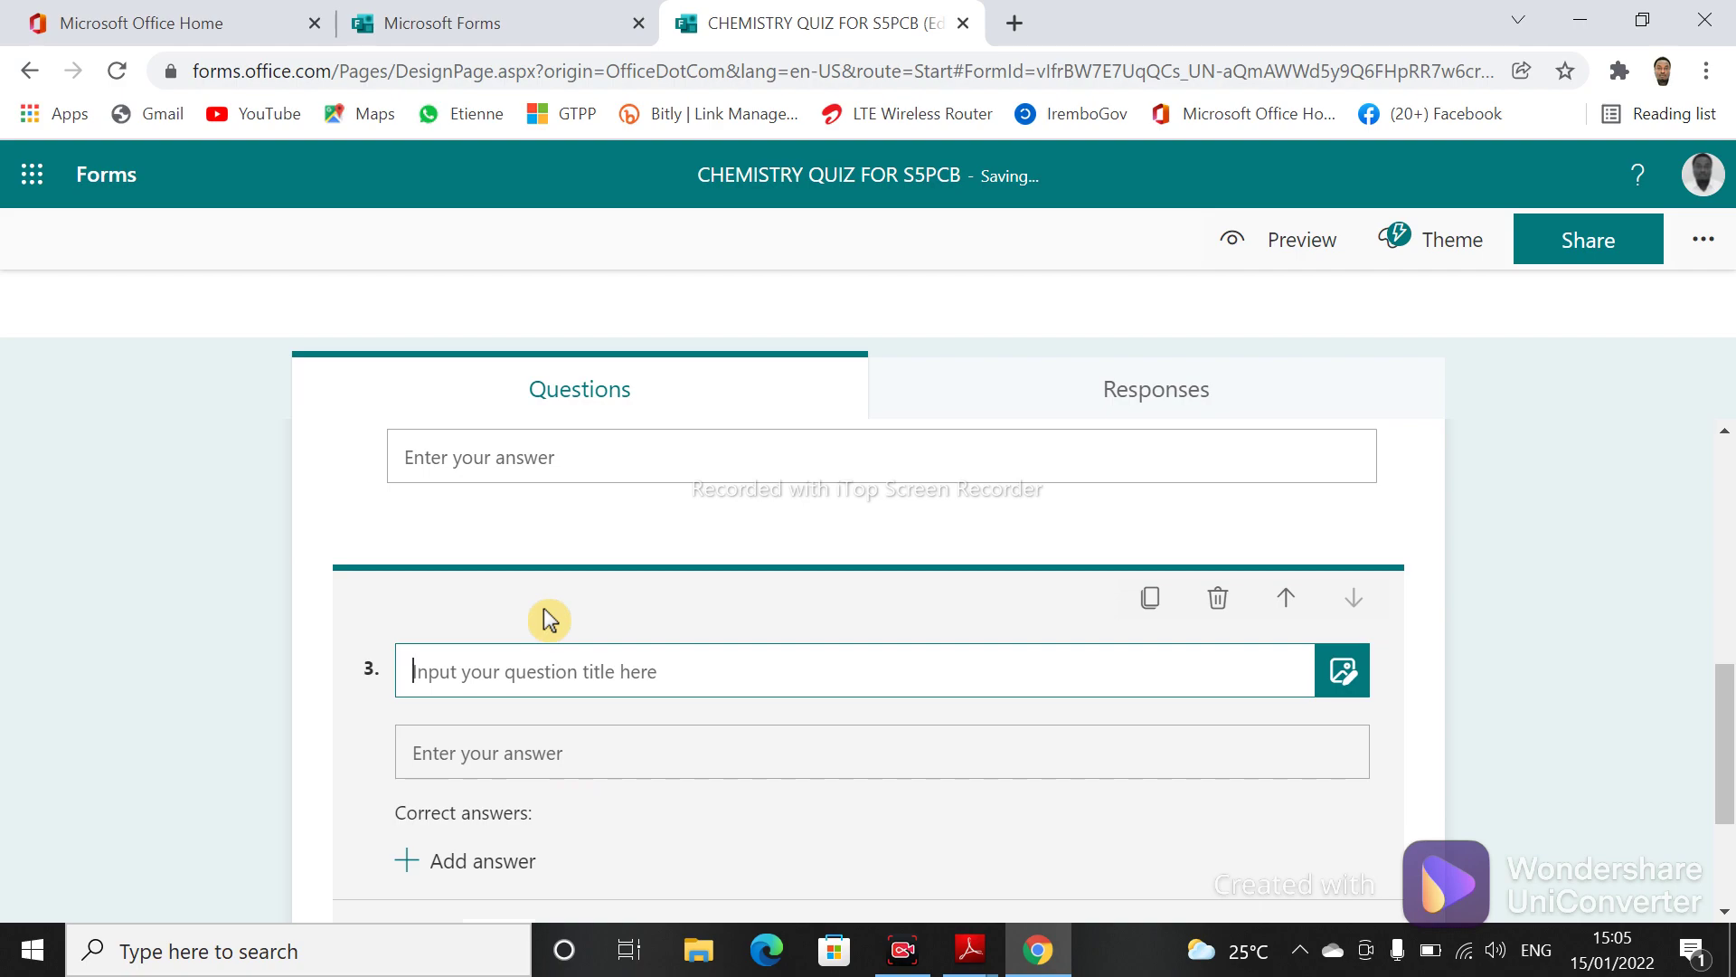
{"action": "type", "text": "N"}
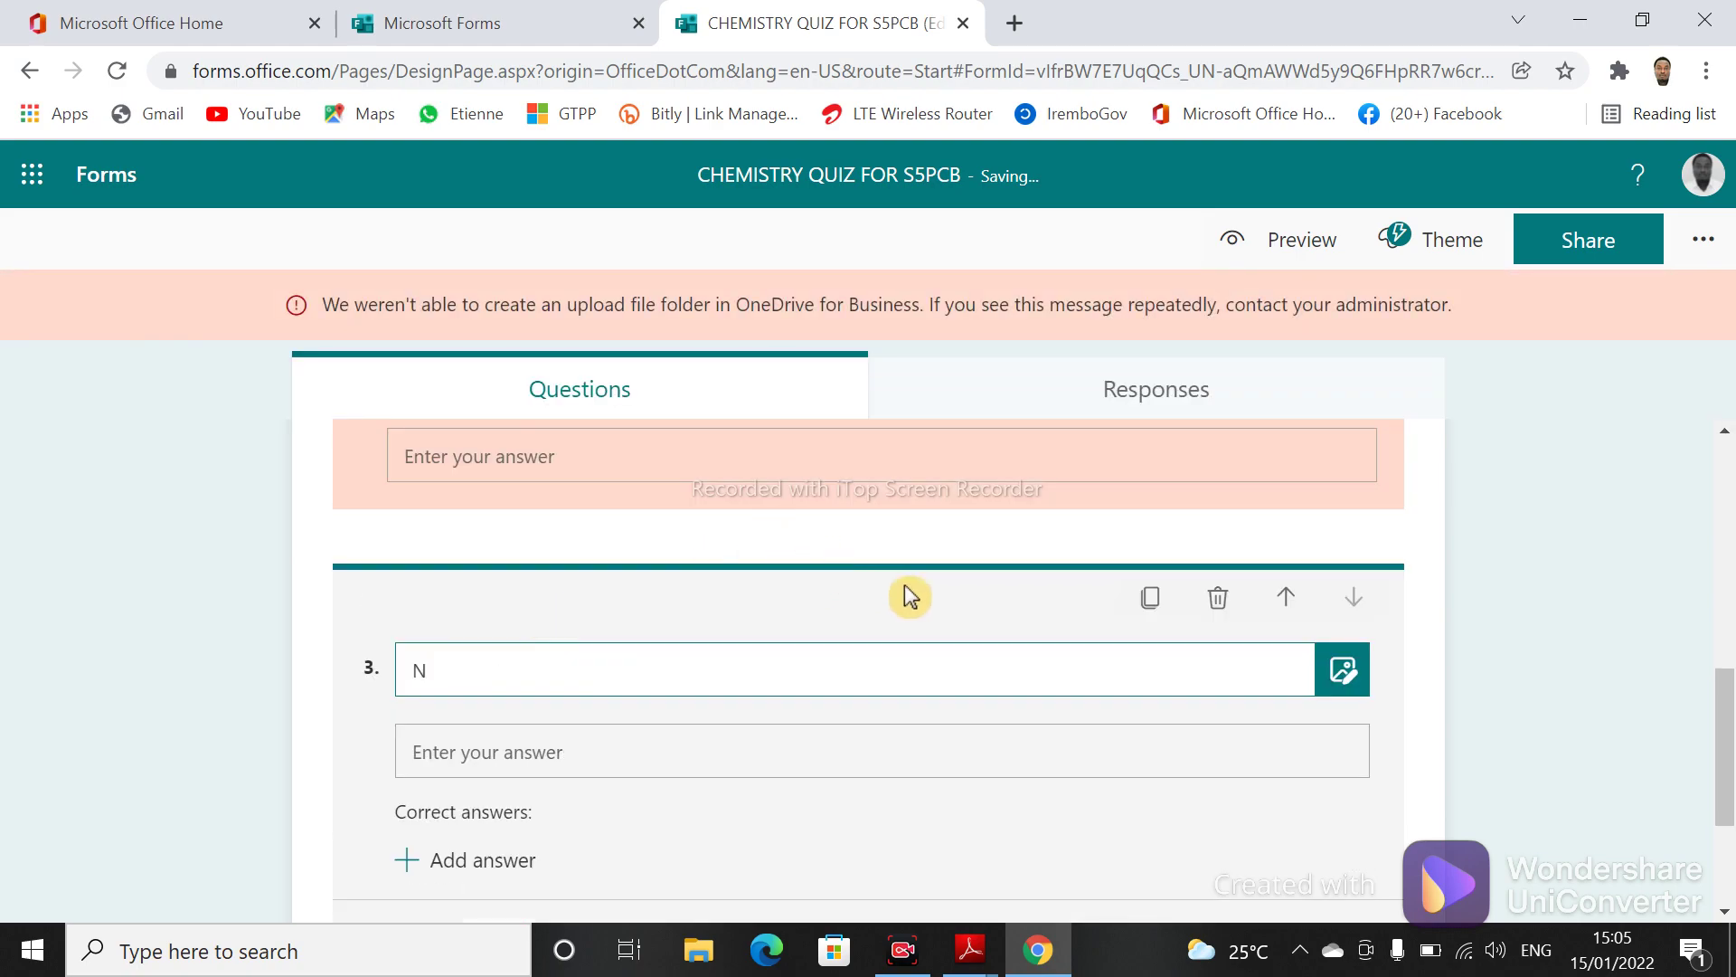
- Reload the quiz editing page, accepting possible loss of changes, and replace the second question's placeholder title with "CLASS"
{"action": "left_click", "coordinate": [117, 71]}
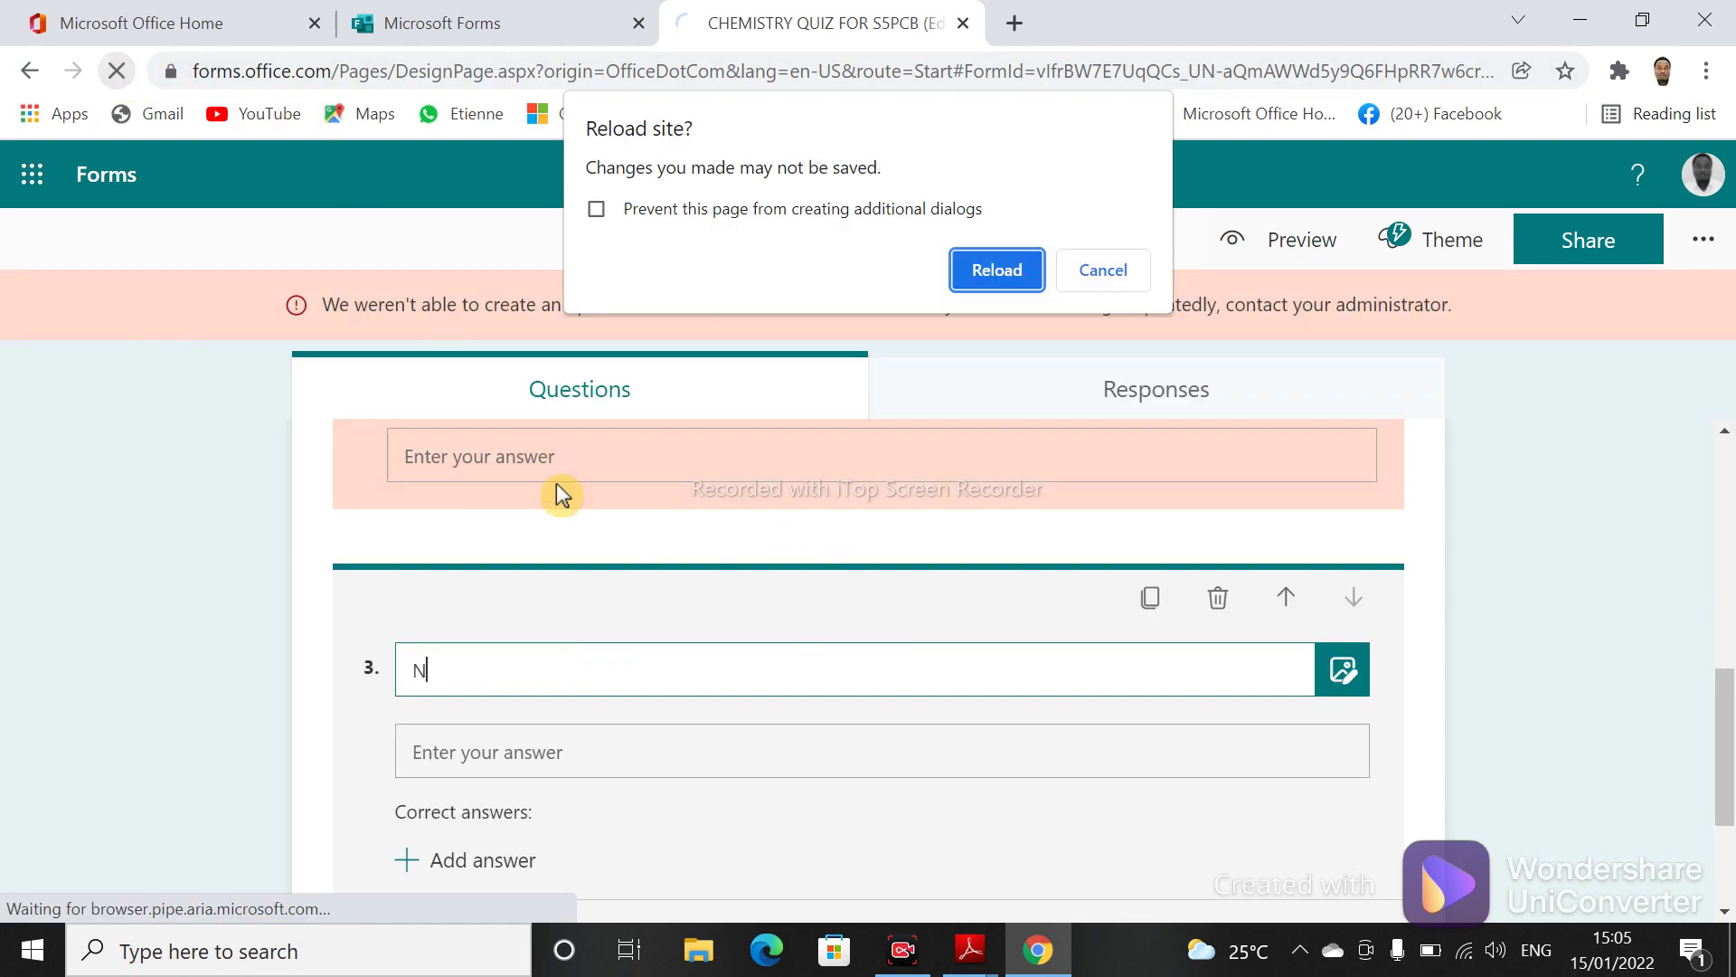
{"action": "left_click", "coordinate": [977, 271]}
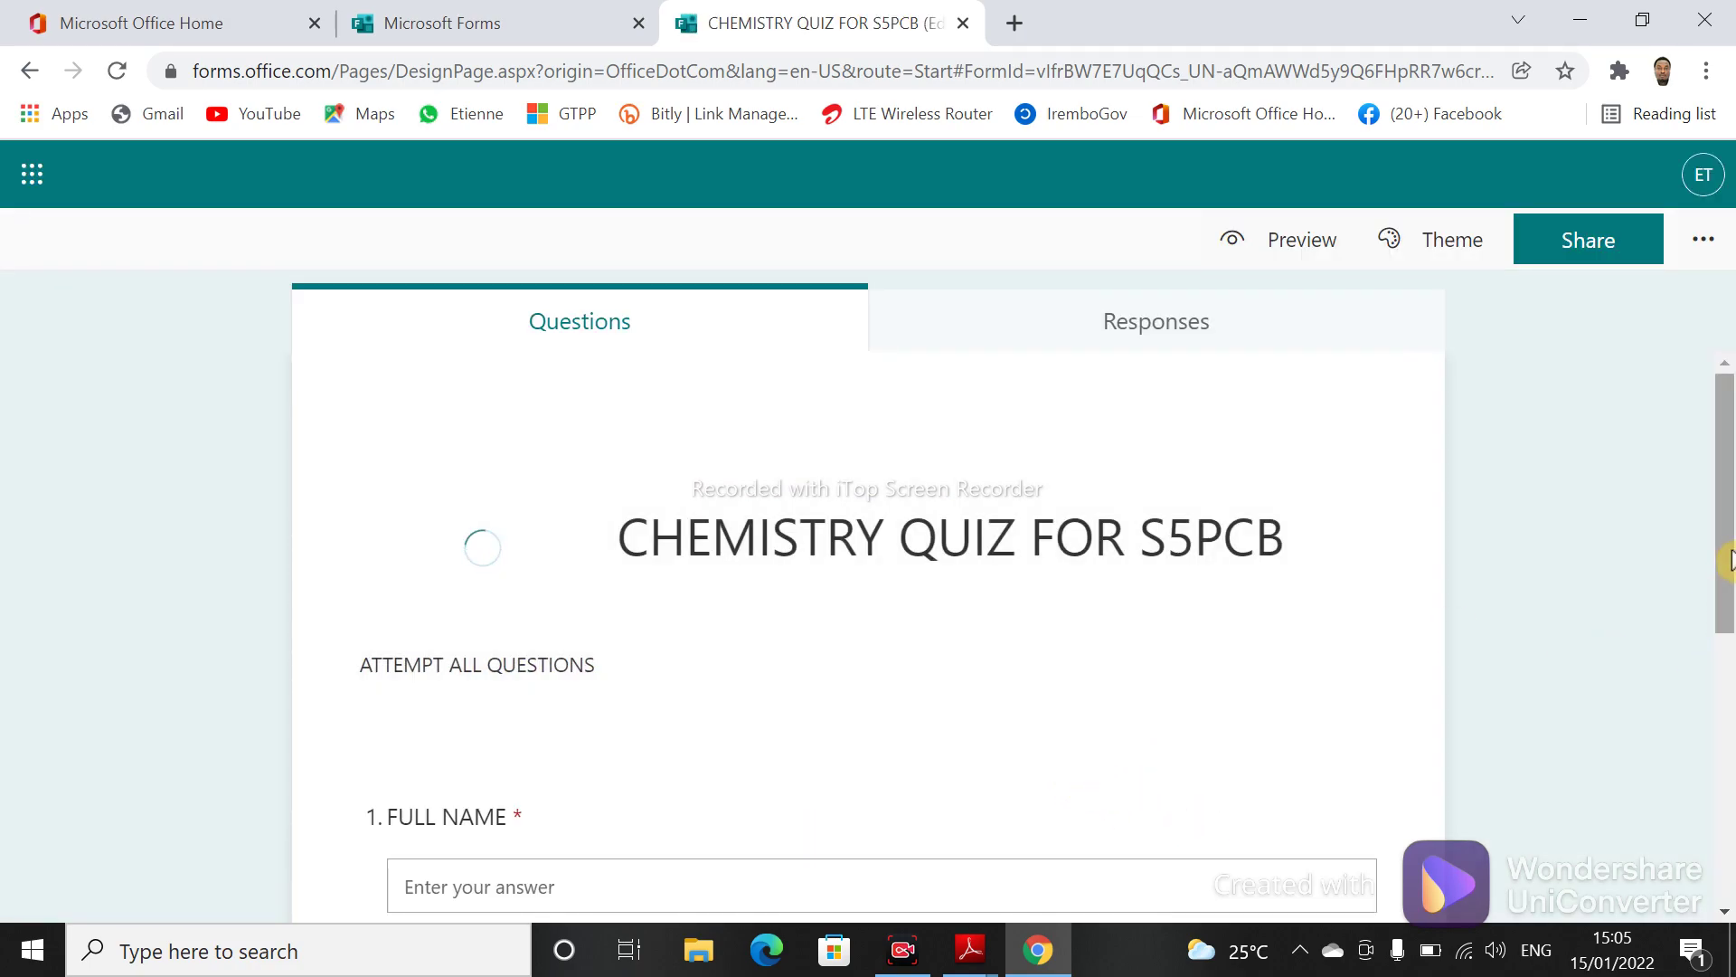
{"action": "left_click_drag", "start_coordinate": [1728, 565], "coordinate": [1730, 833]}
{"action": "left_click", "coordinate": [604, 504]}
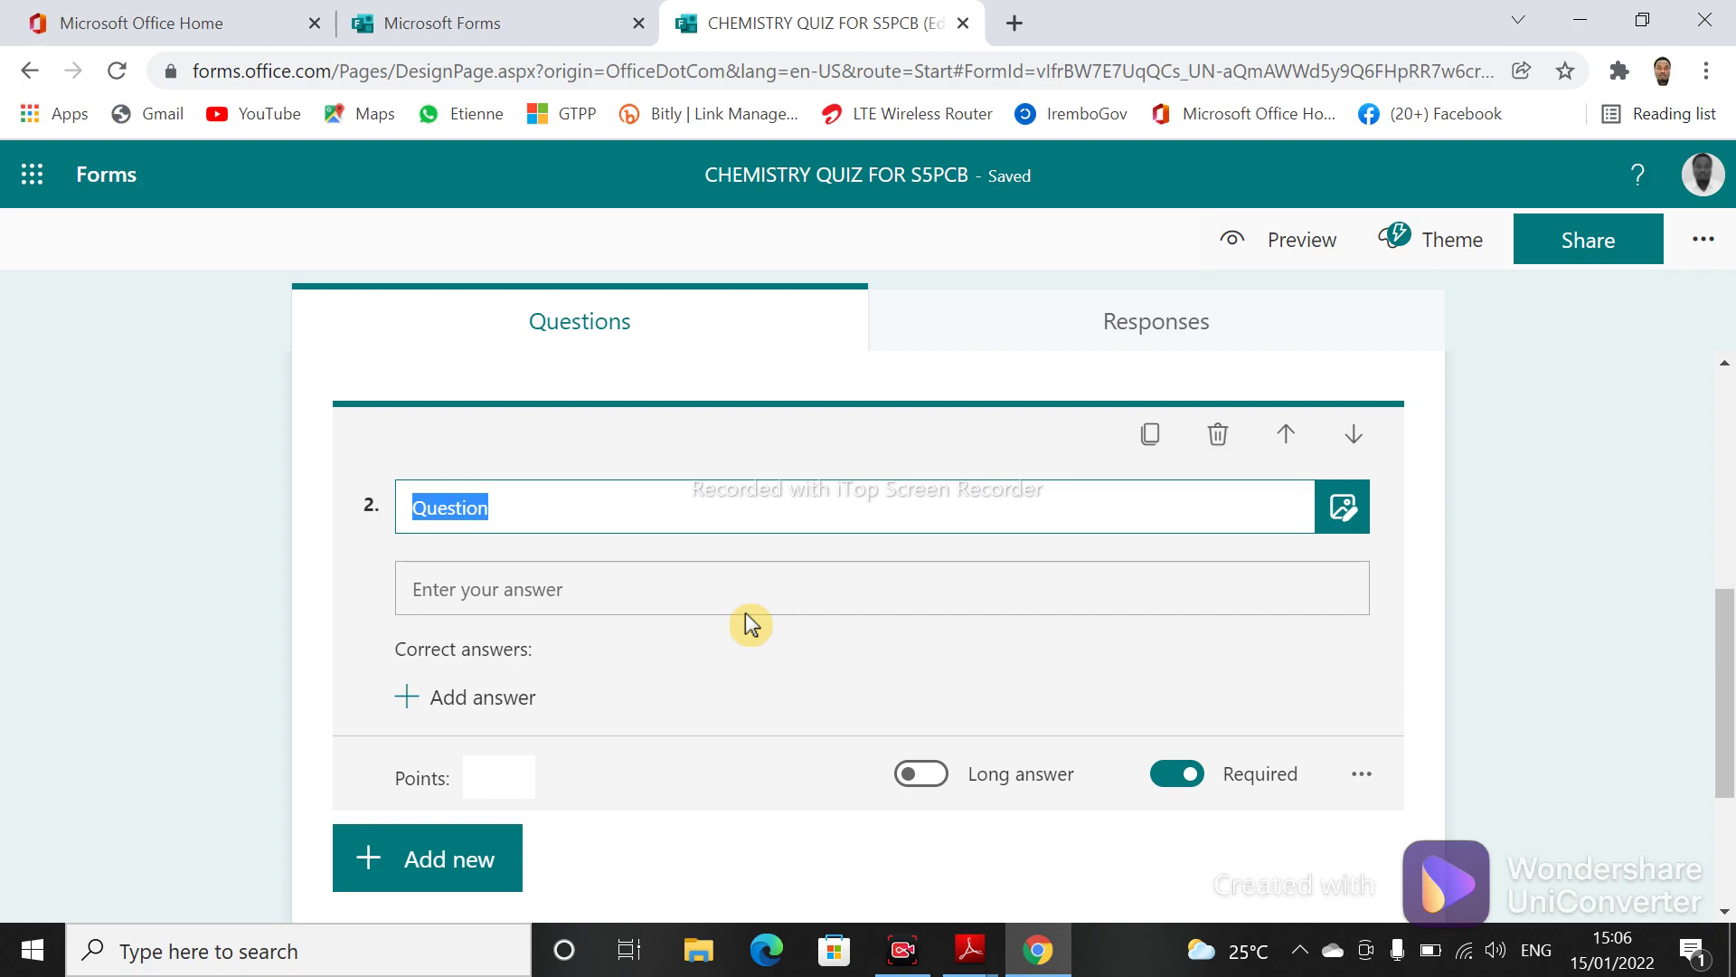
{"action": "type", "text": "CLA"}
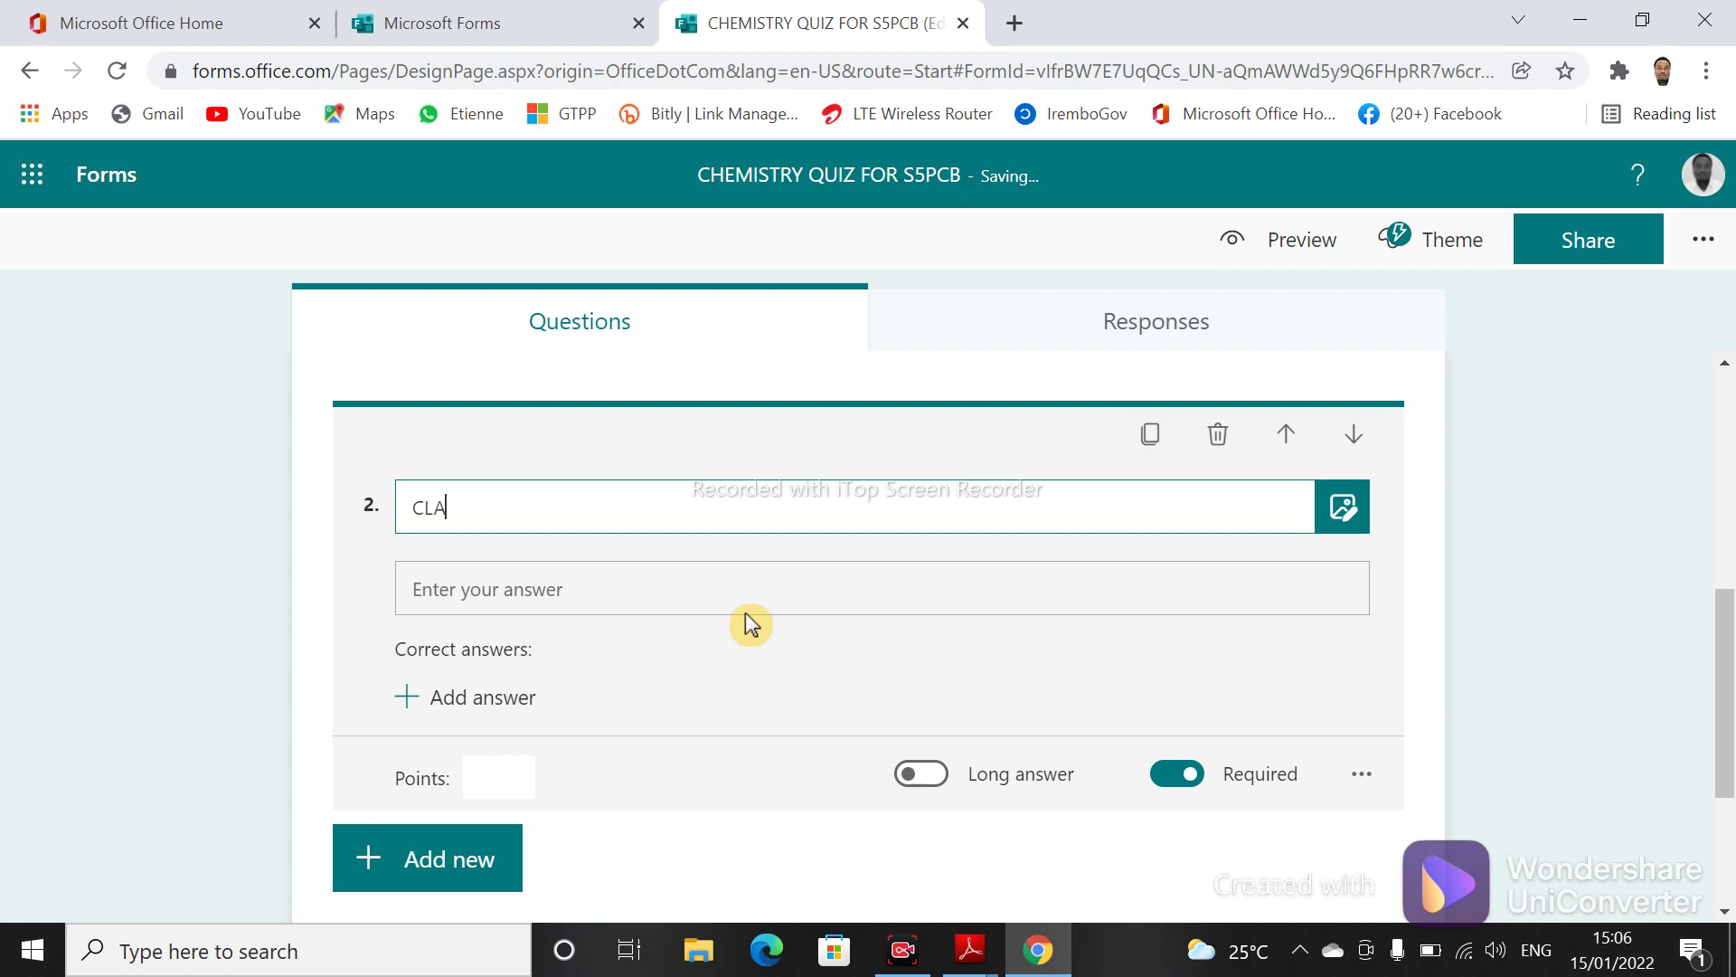
{"action": "type", "text": "SS"}
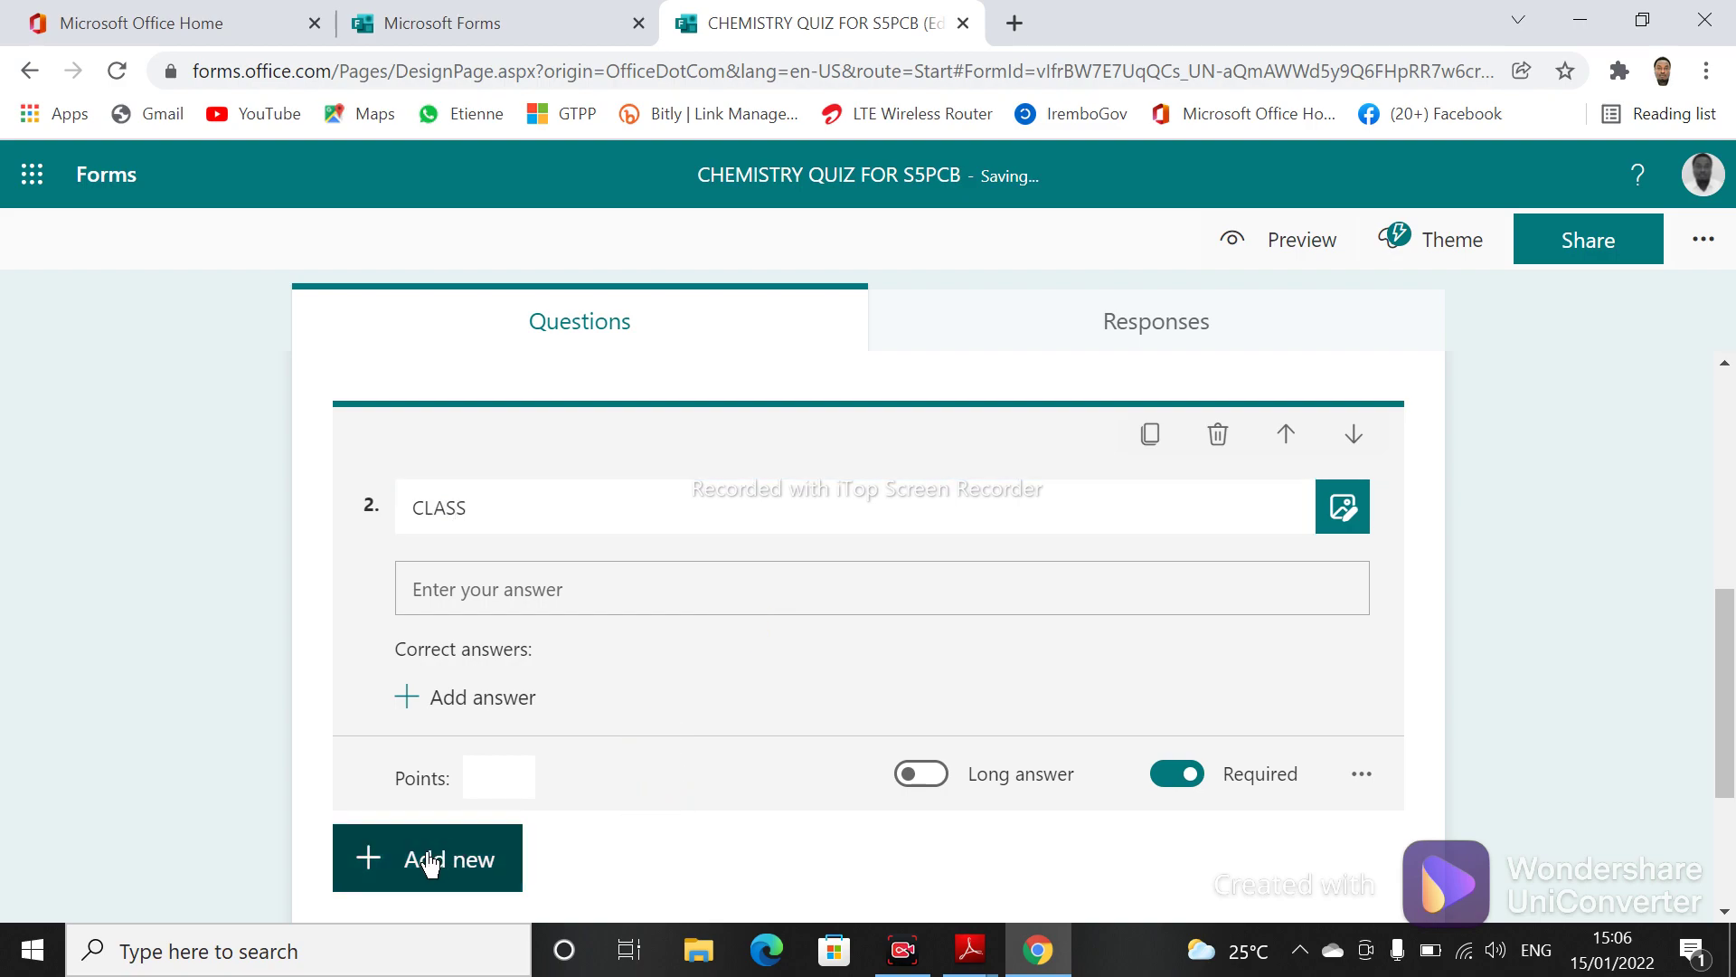
- Complete the third question's title so it reads "STUDENT NUMBER"
{"action": "left_click", "coordinate": [430, 860]}
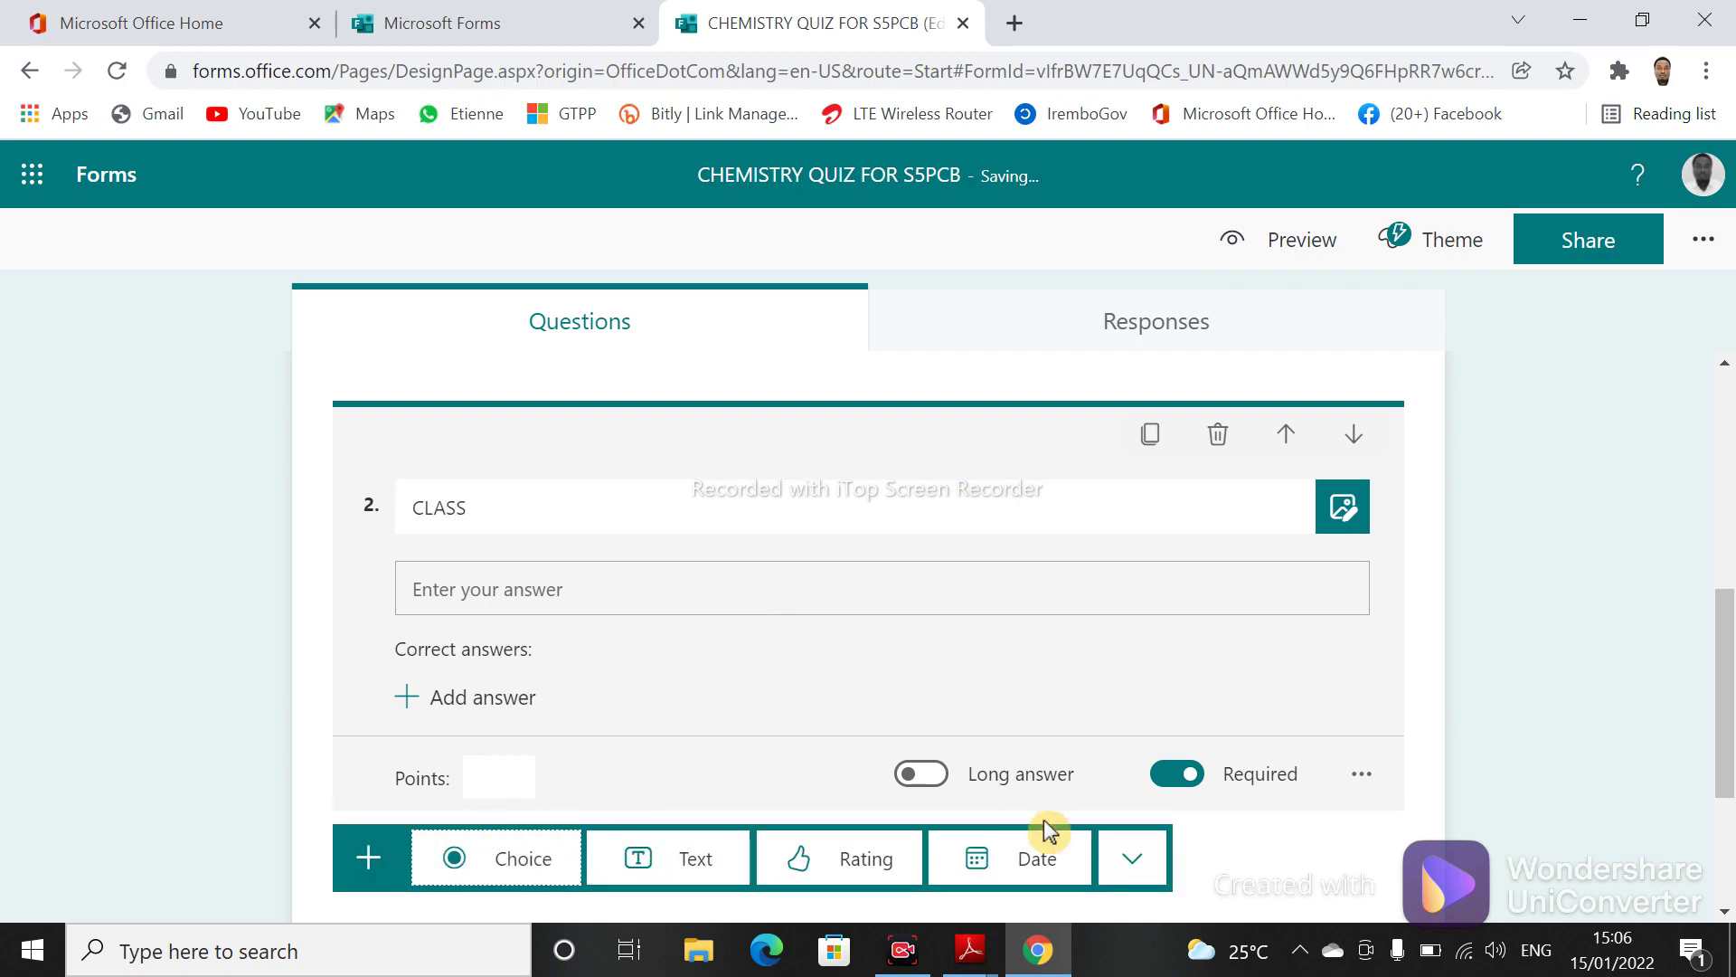
{"action": "left_click", "coordinate": [1730, 702]}
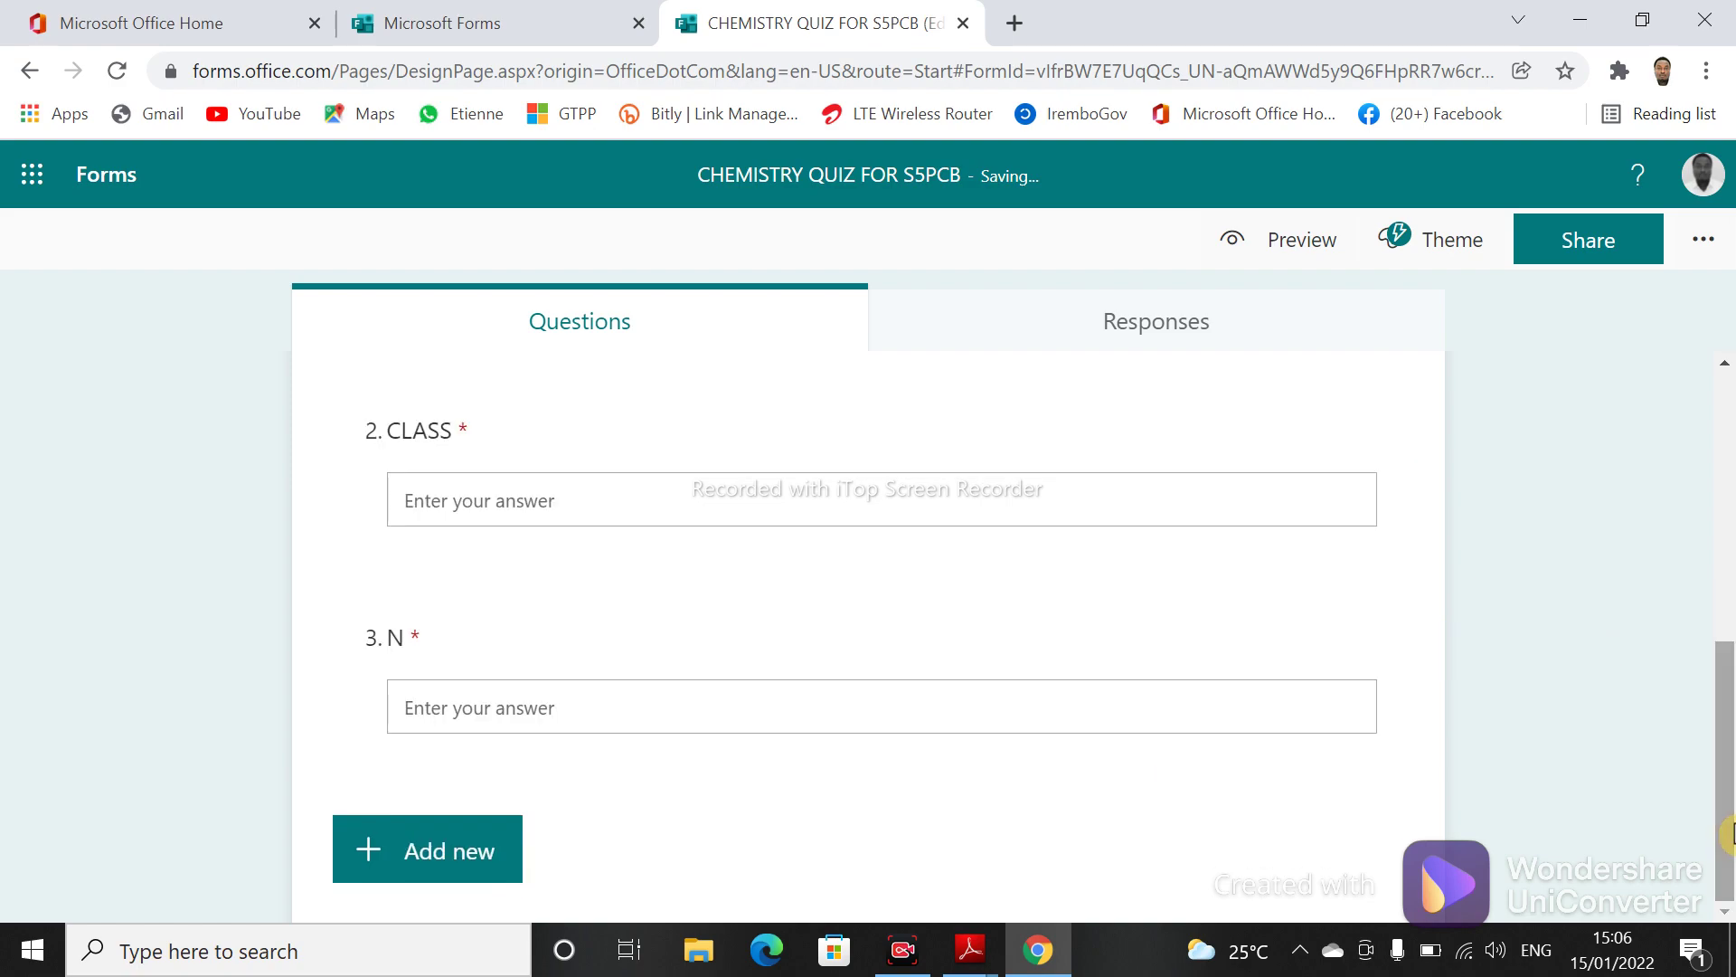
{"action": "left_click", "coordinate": [476, 692]}
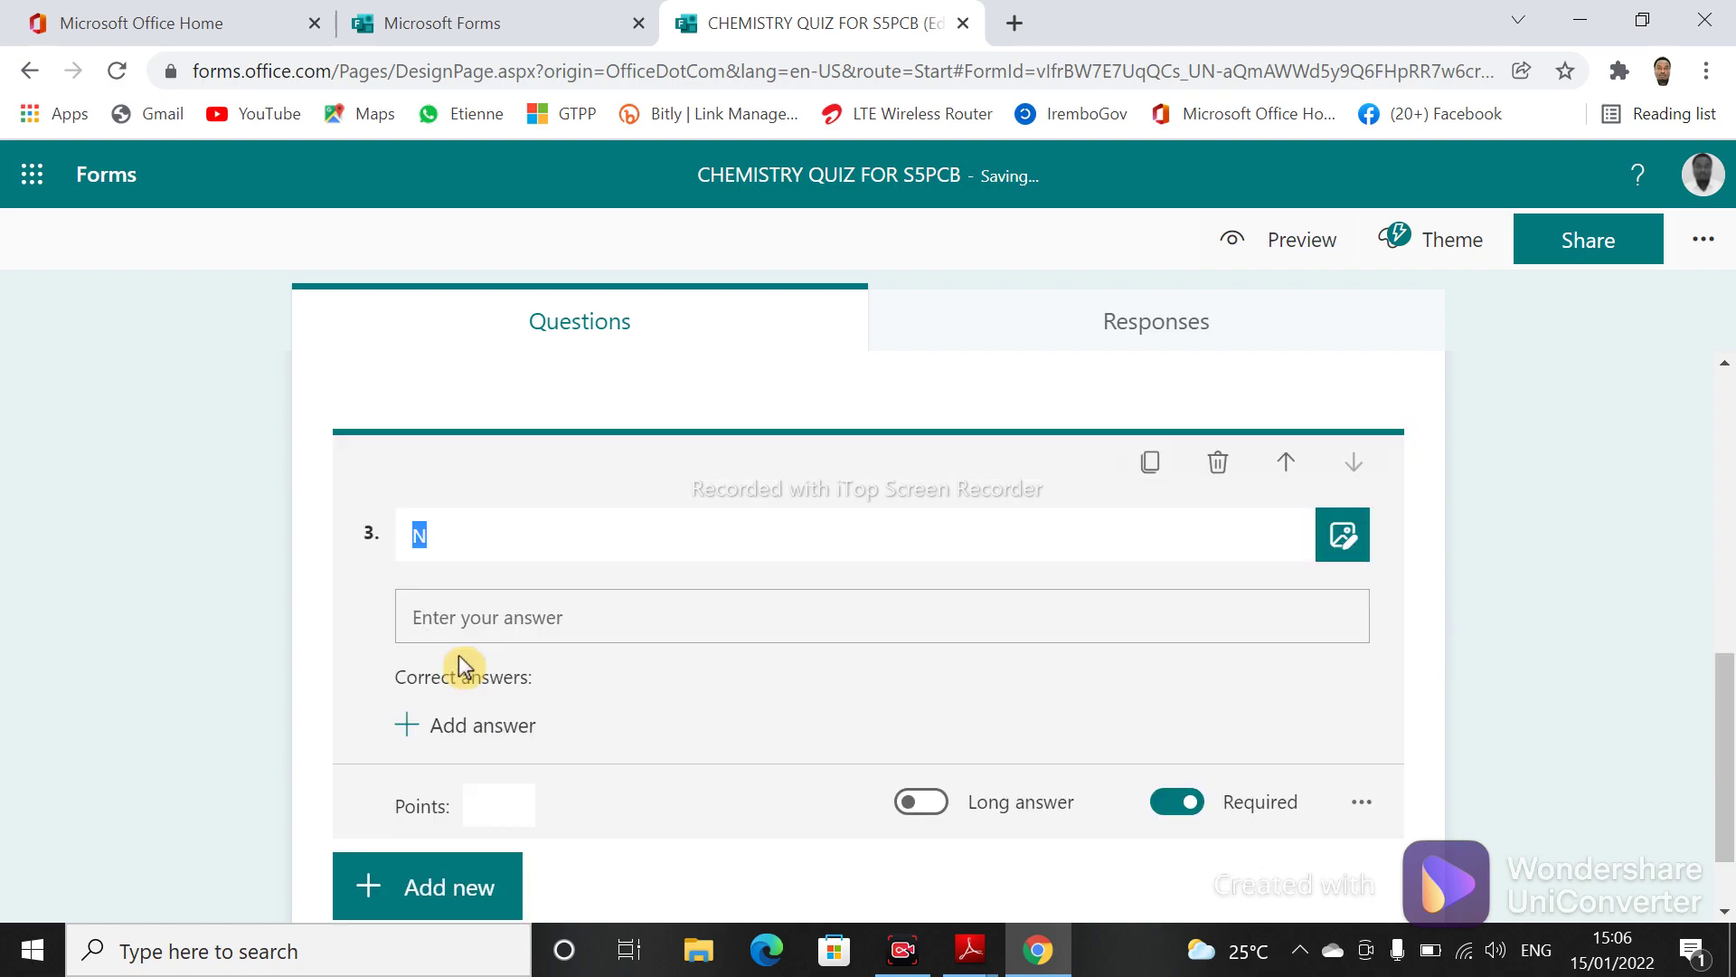
{"action": "left_click", "coordinate": [460, 535]}
{"action": "type", "text": "UMB"}
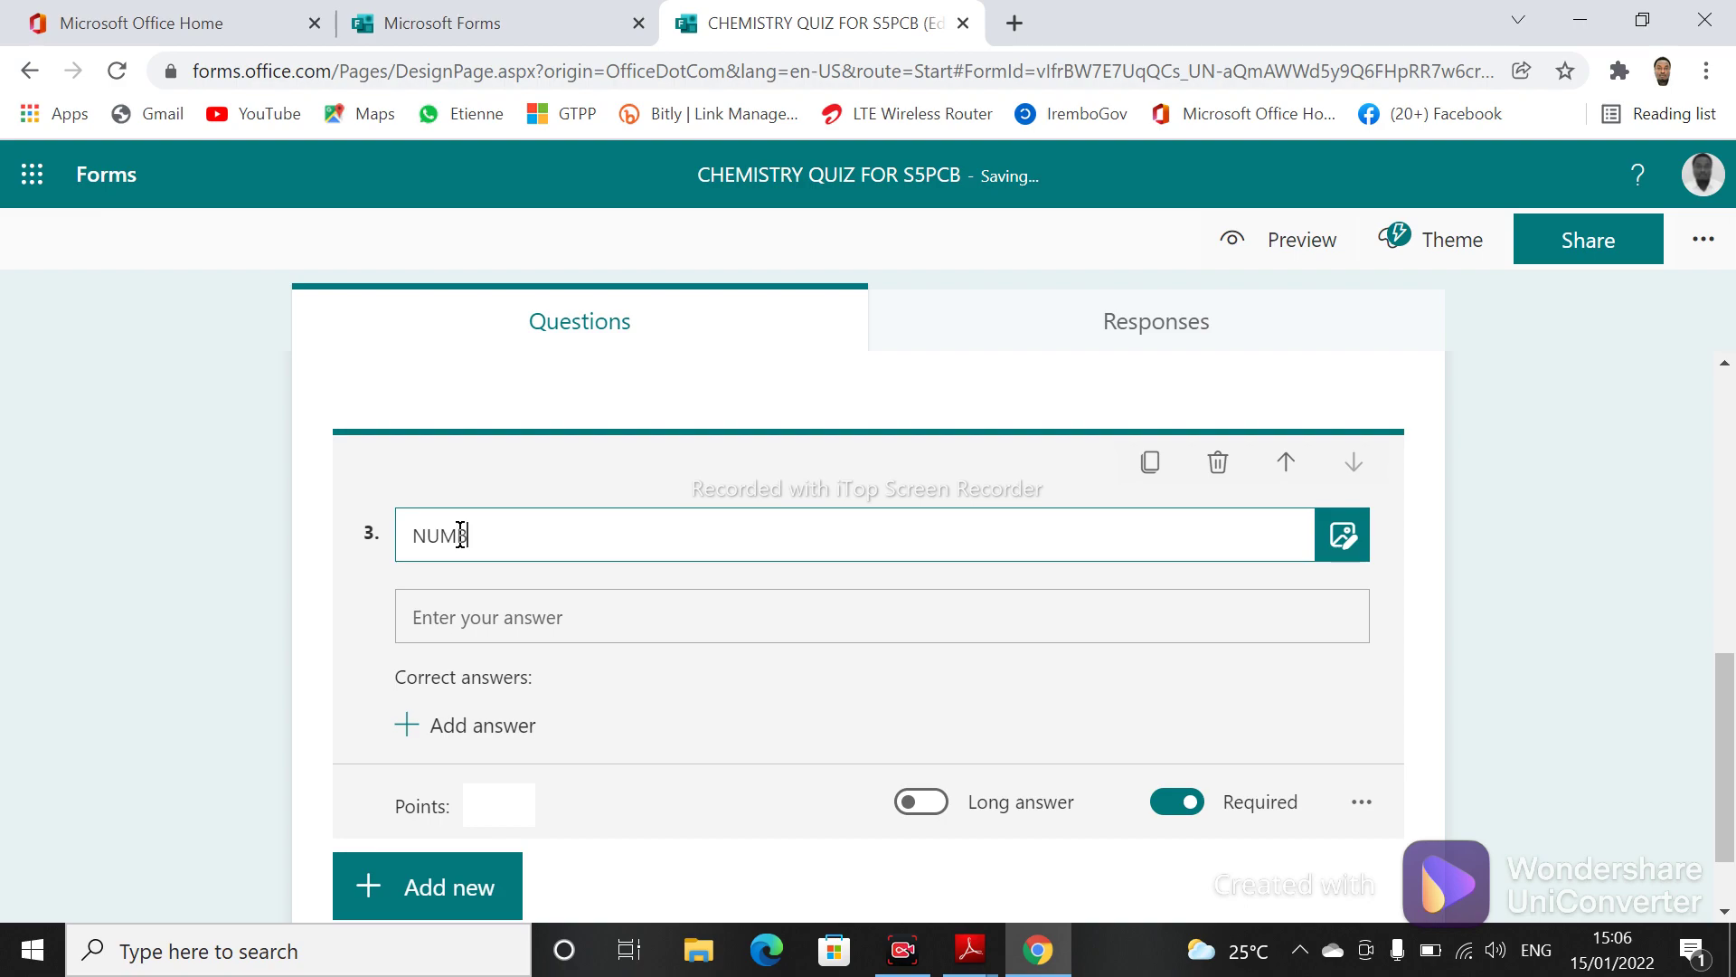
{"action": "type", "text": "ER"}
{"action": "type", "text": "ST"}
{"action": "type", "text": "UDENT"}
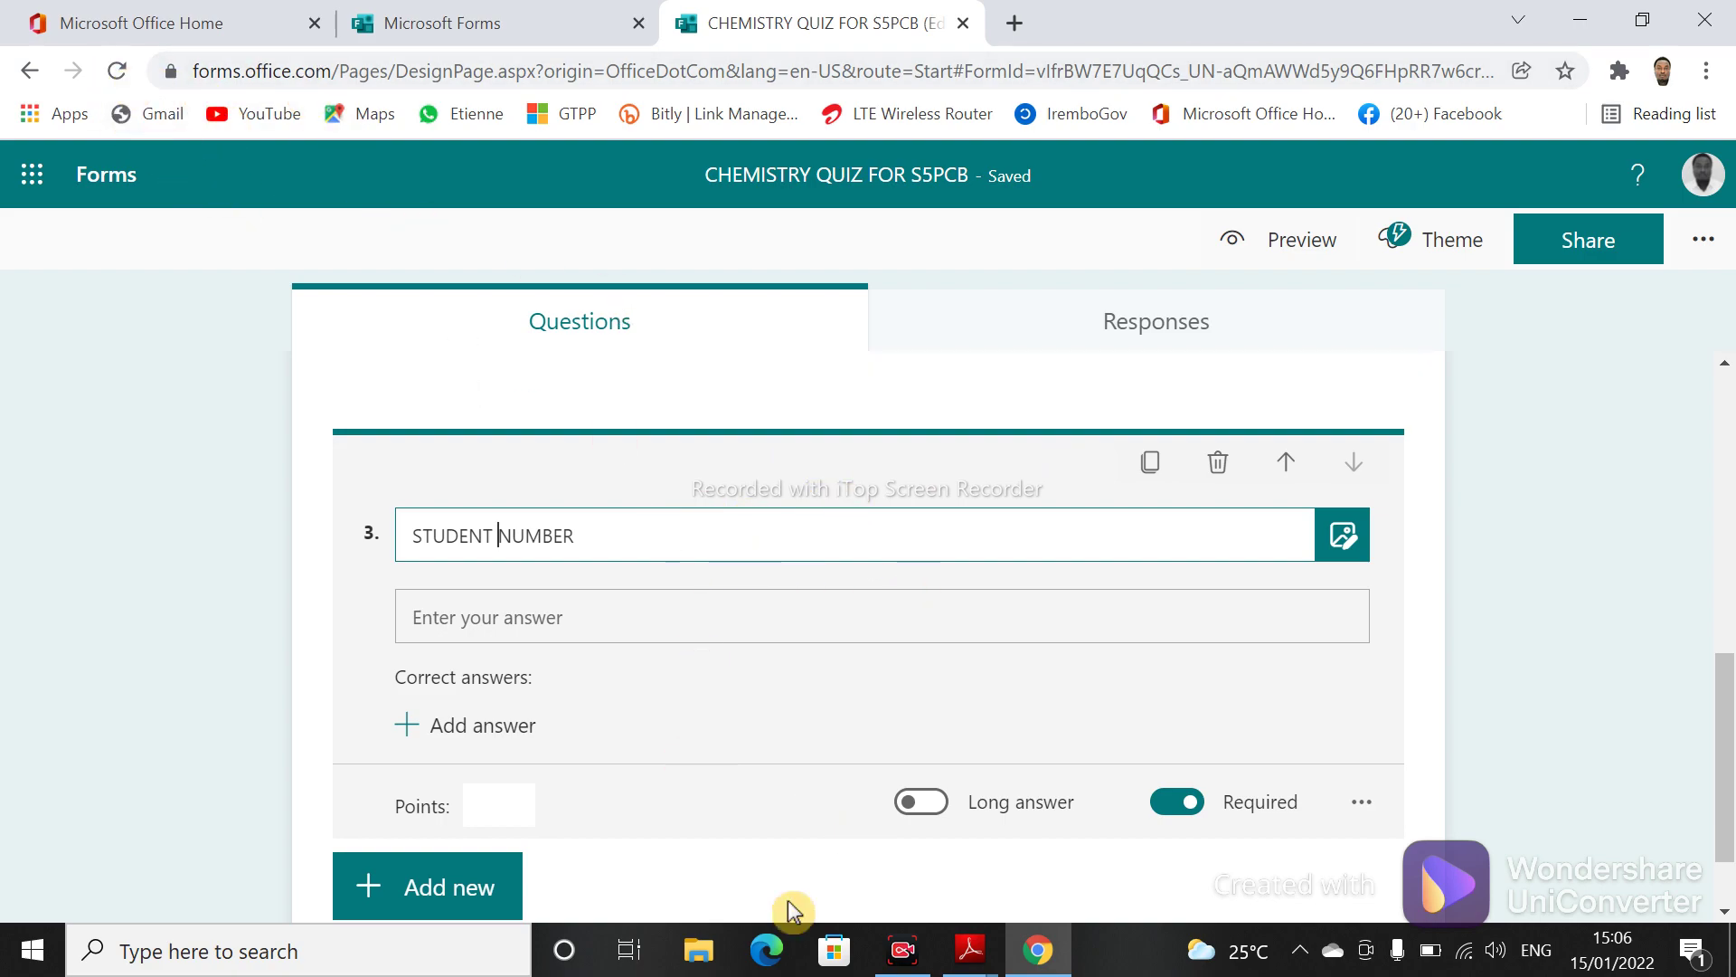
- Add a choice question titled "GENDER" below the STUDENT NUMBER question
{"action": "left_click", "coordinate": [479, 889]}
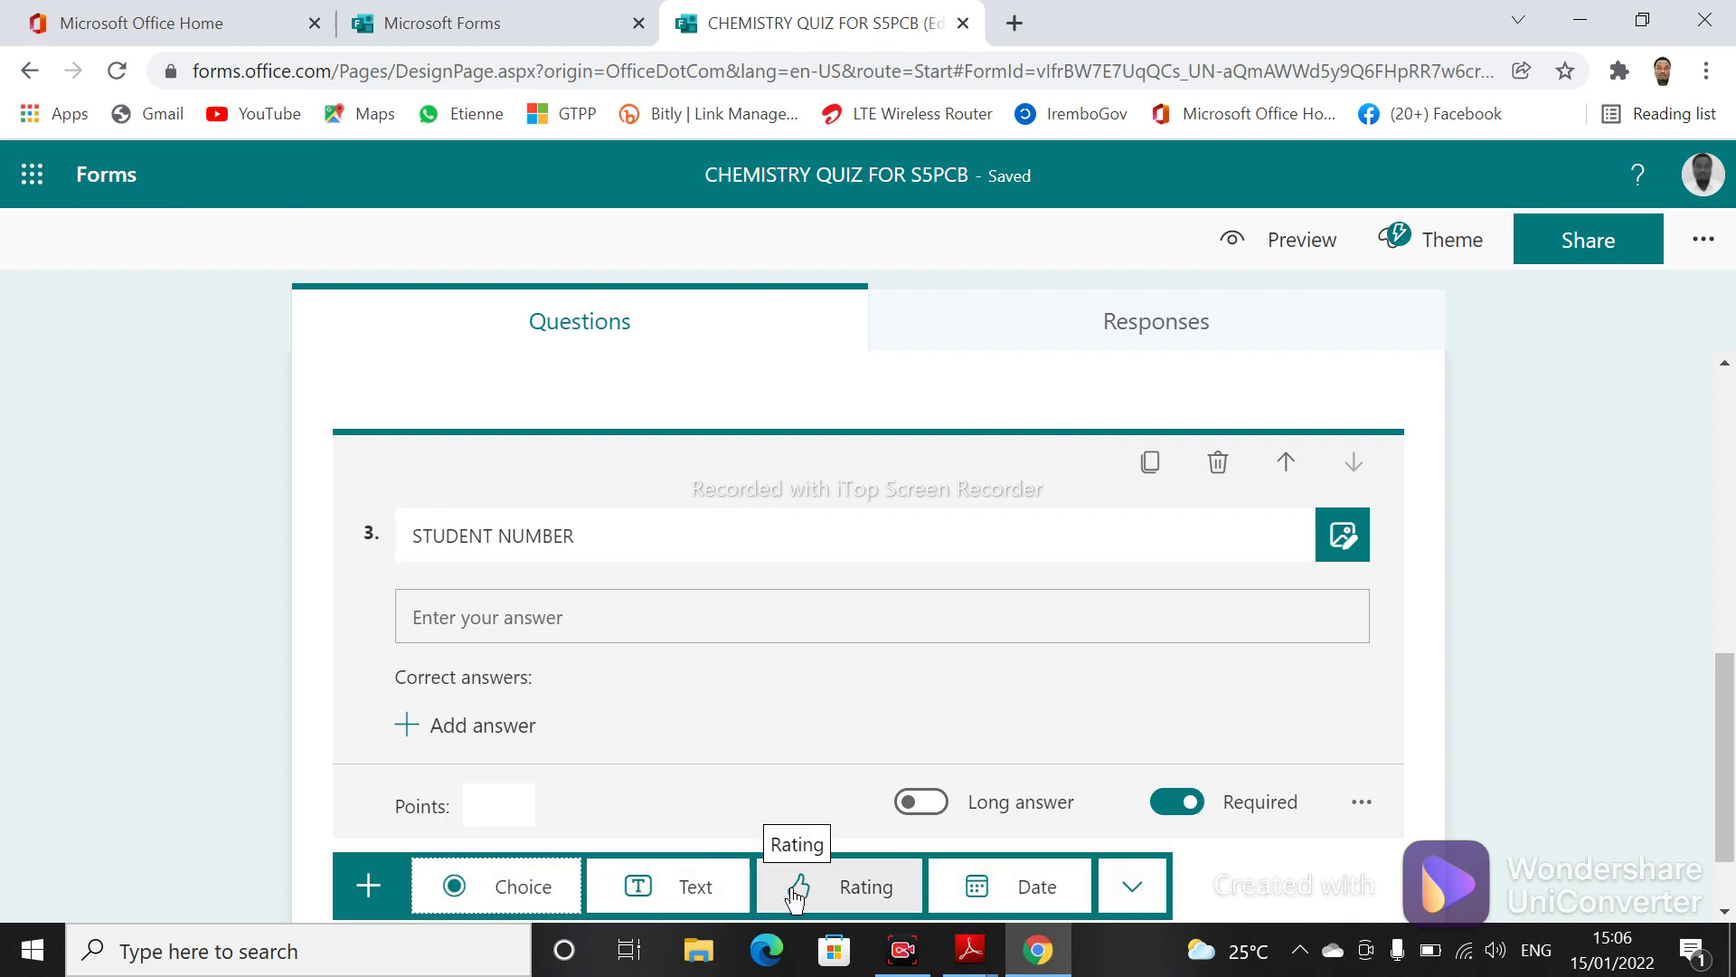
{"action": "left_click", "coordinate": [529, 888]}
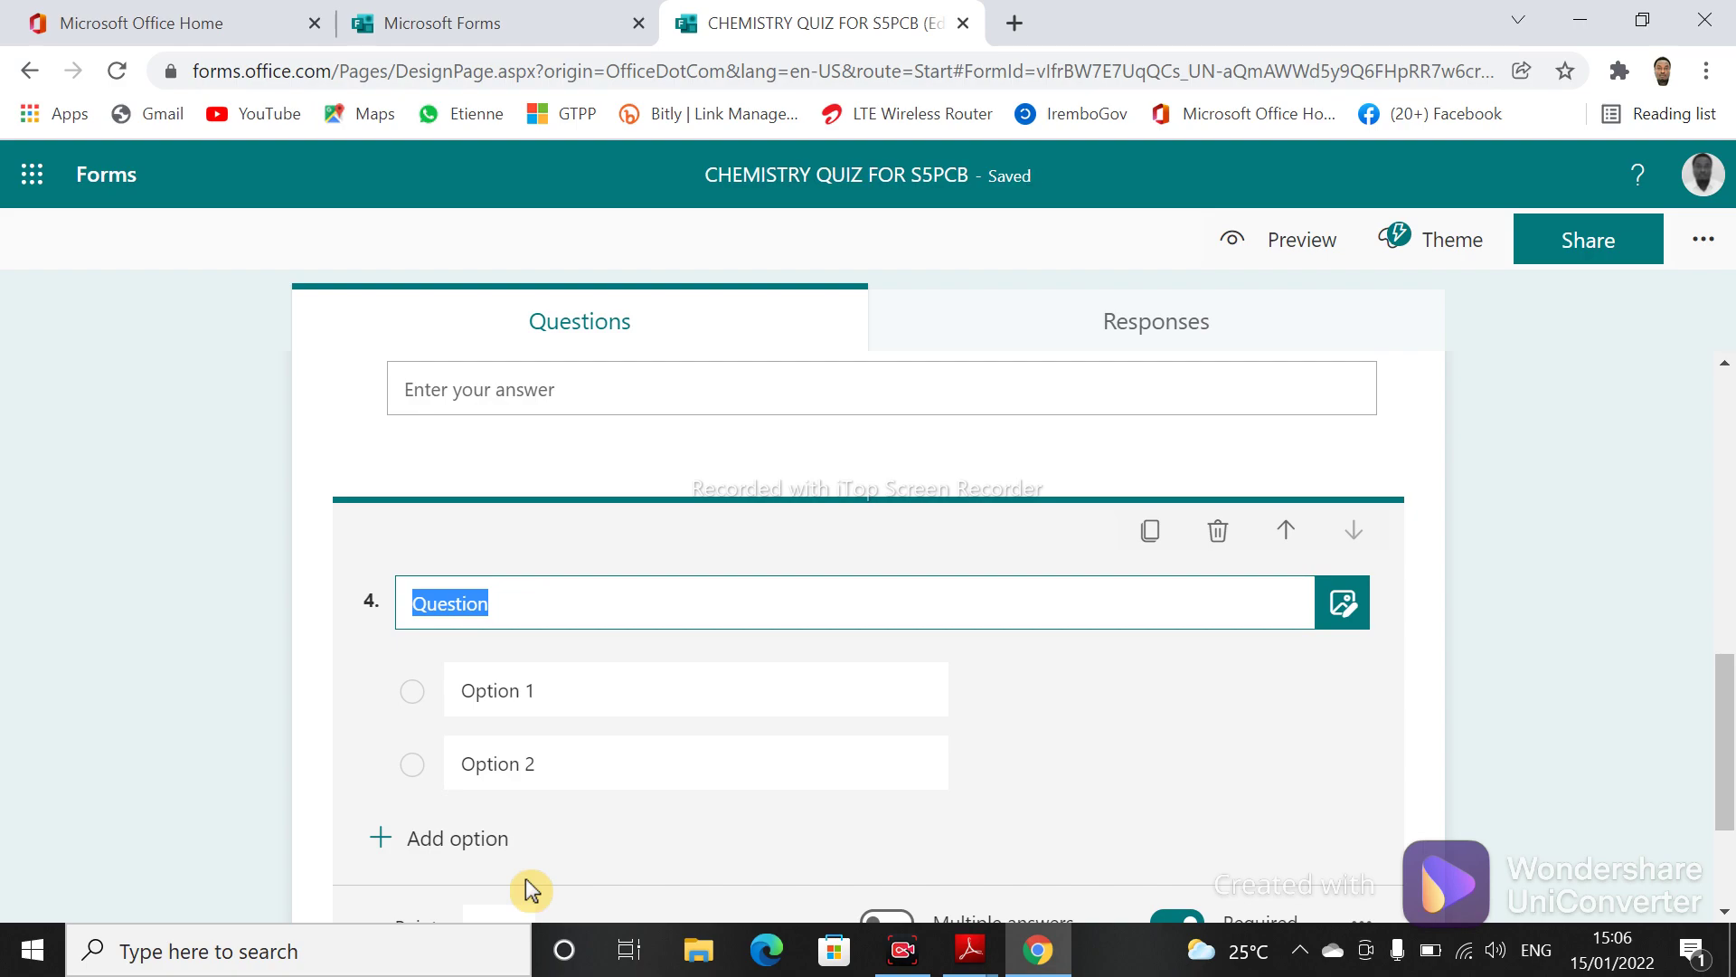
{"action": "type", "text": "GENDER"}
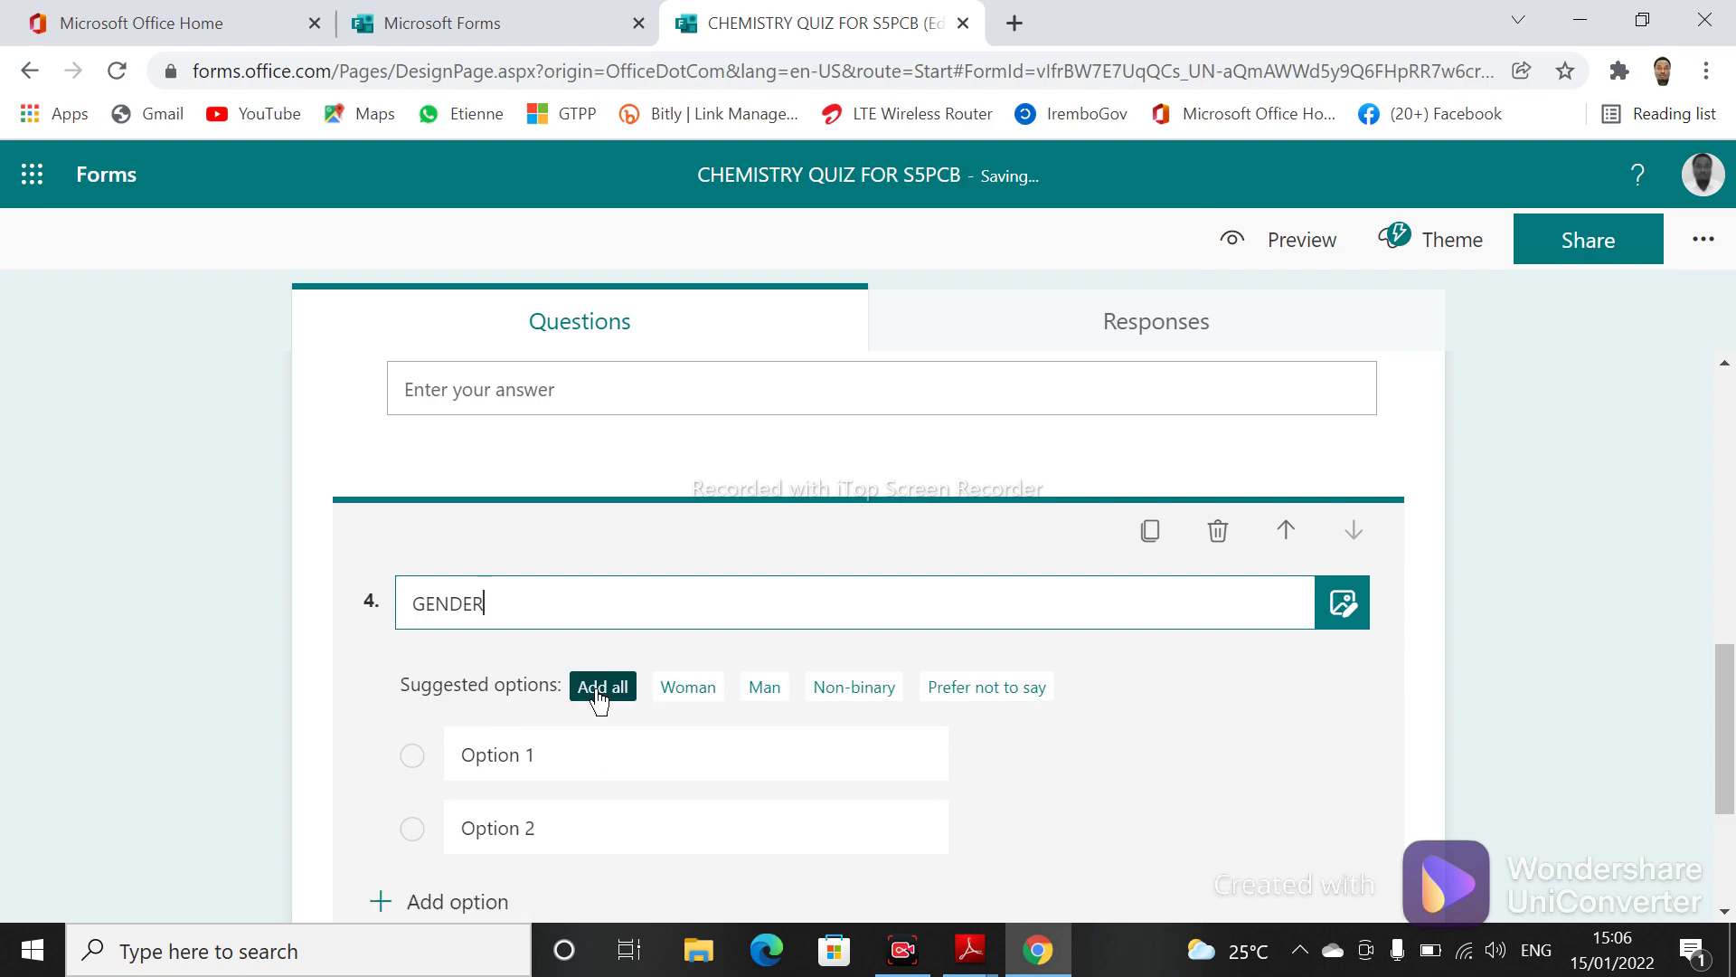
- Name the GENDER question's two answer options "MALE" and "FEMALE", and finish editing the question
{"action": "left_click", "coordinate": [541, 767]}
{"action": "left_click", "coordinate": [534, 758]}
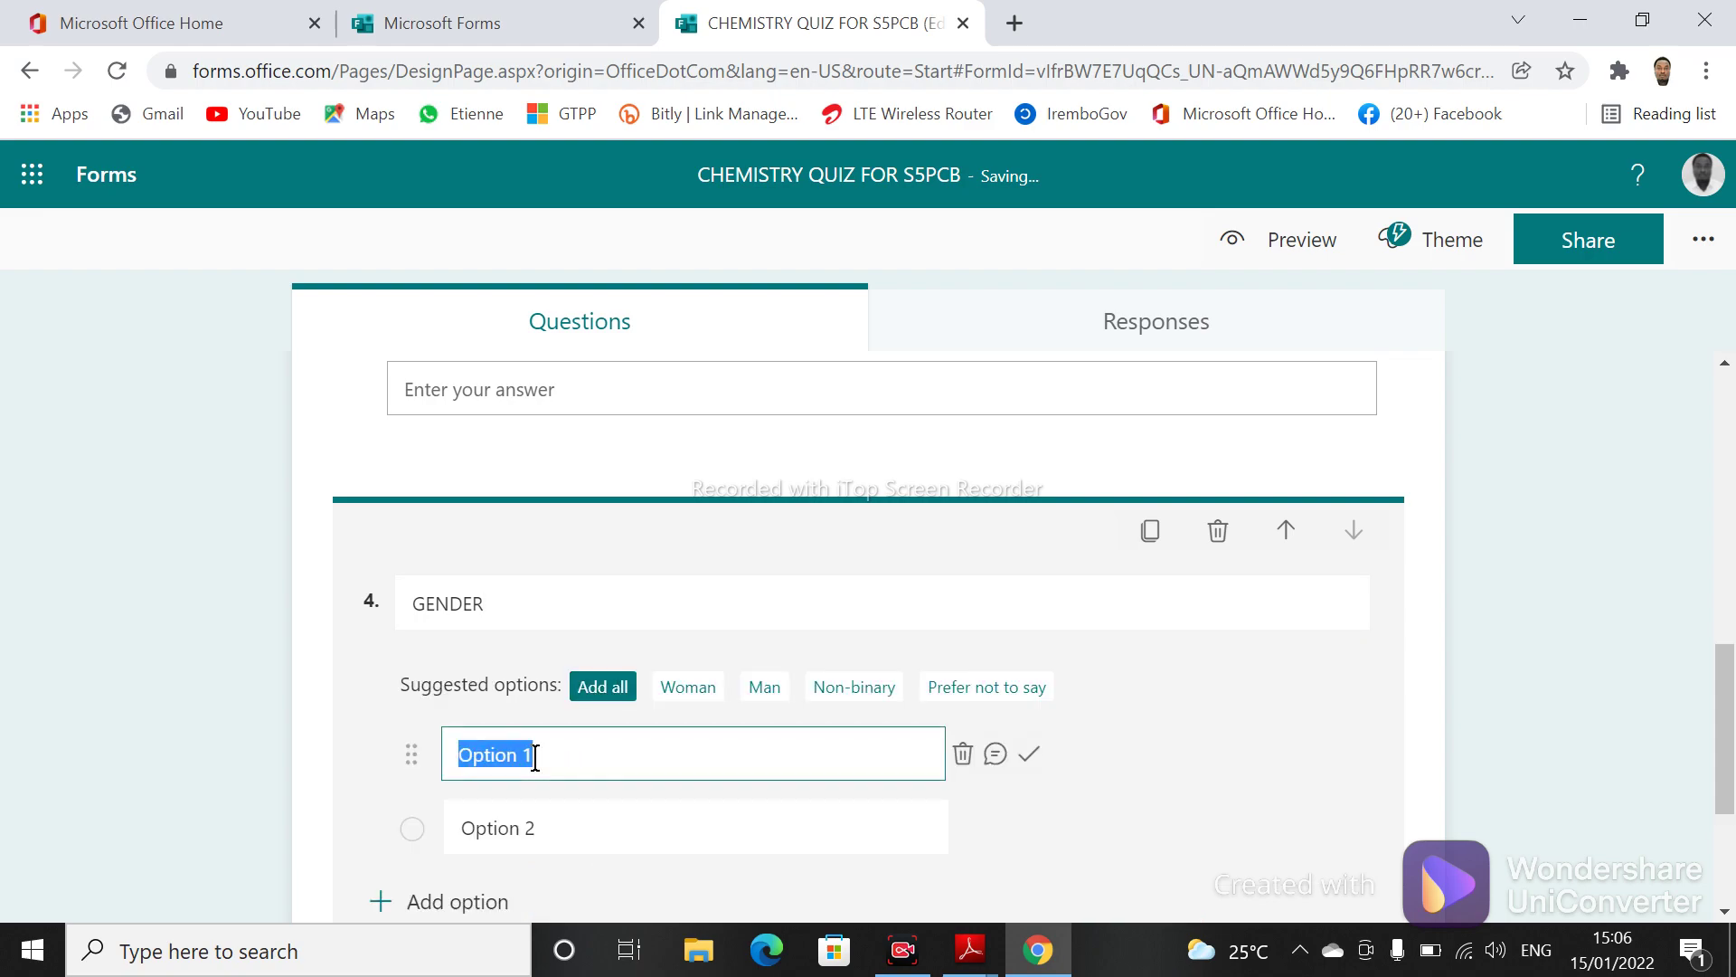
{"action": "type", "text": "MALE"}
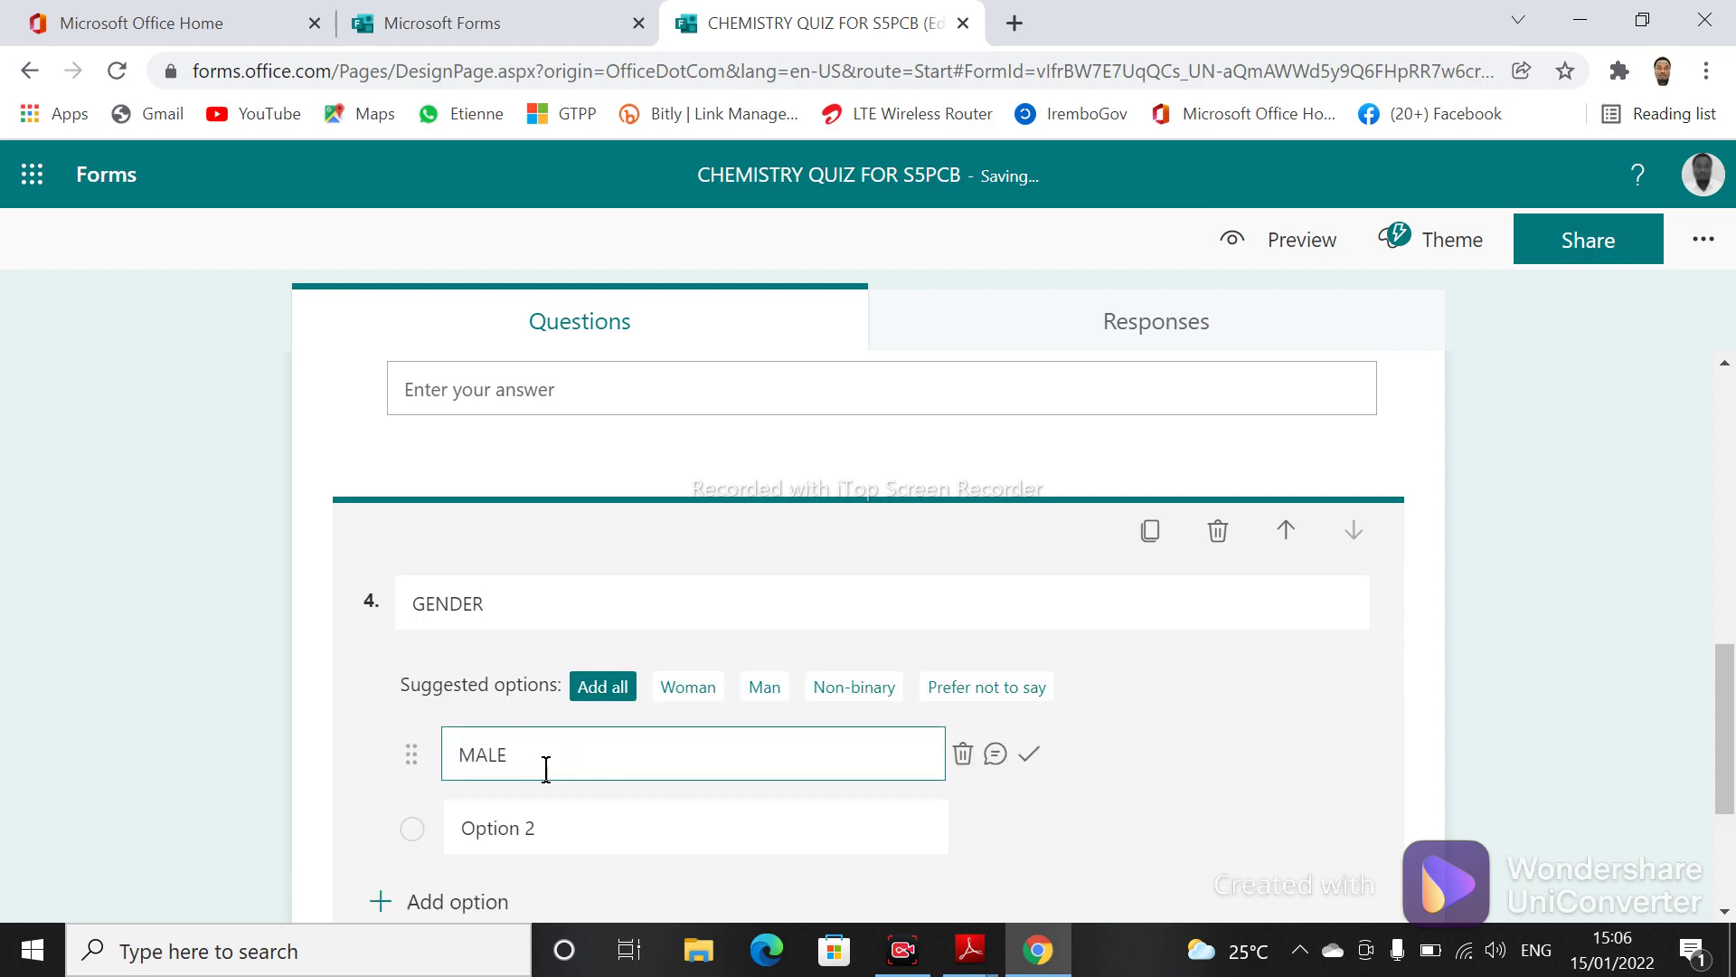
{"action": "left_click", "coordinate": [573, 821]}
{"action": "type", "text": "FEMALE"}
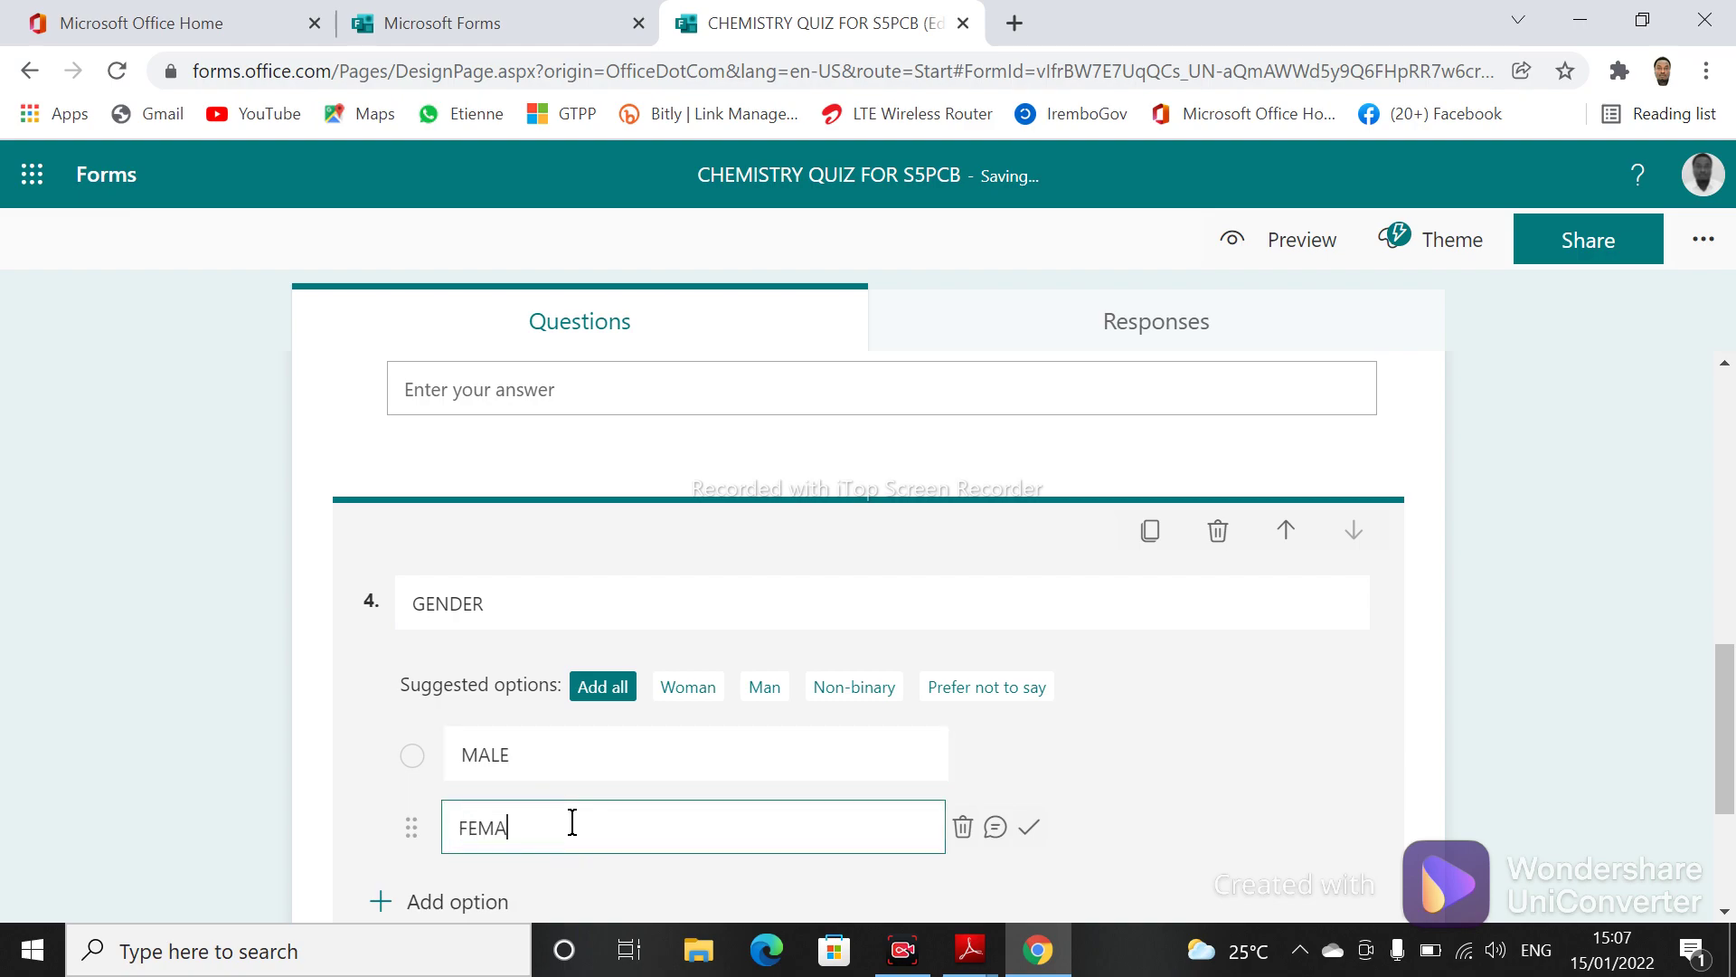
{"action": "left_click", "coordinate": [1438, 814]}
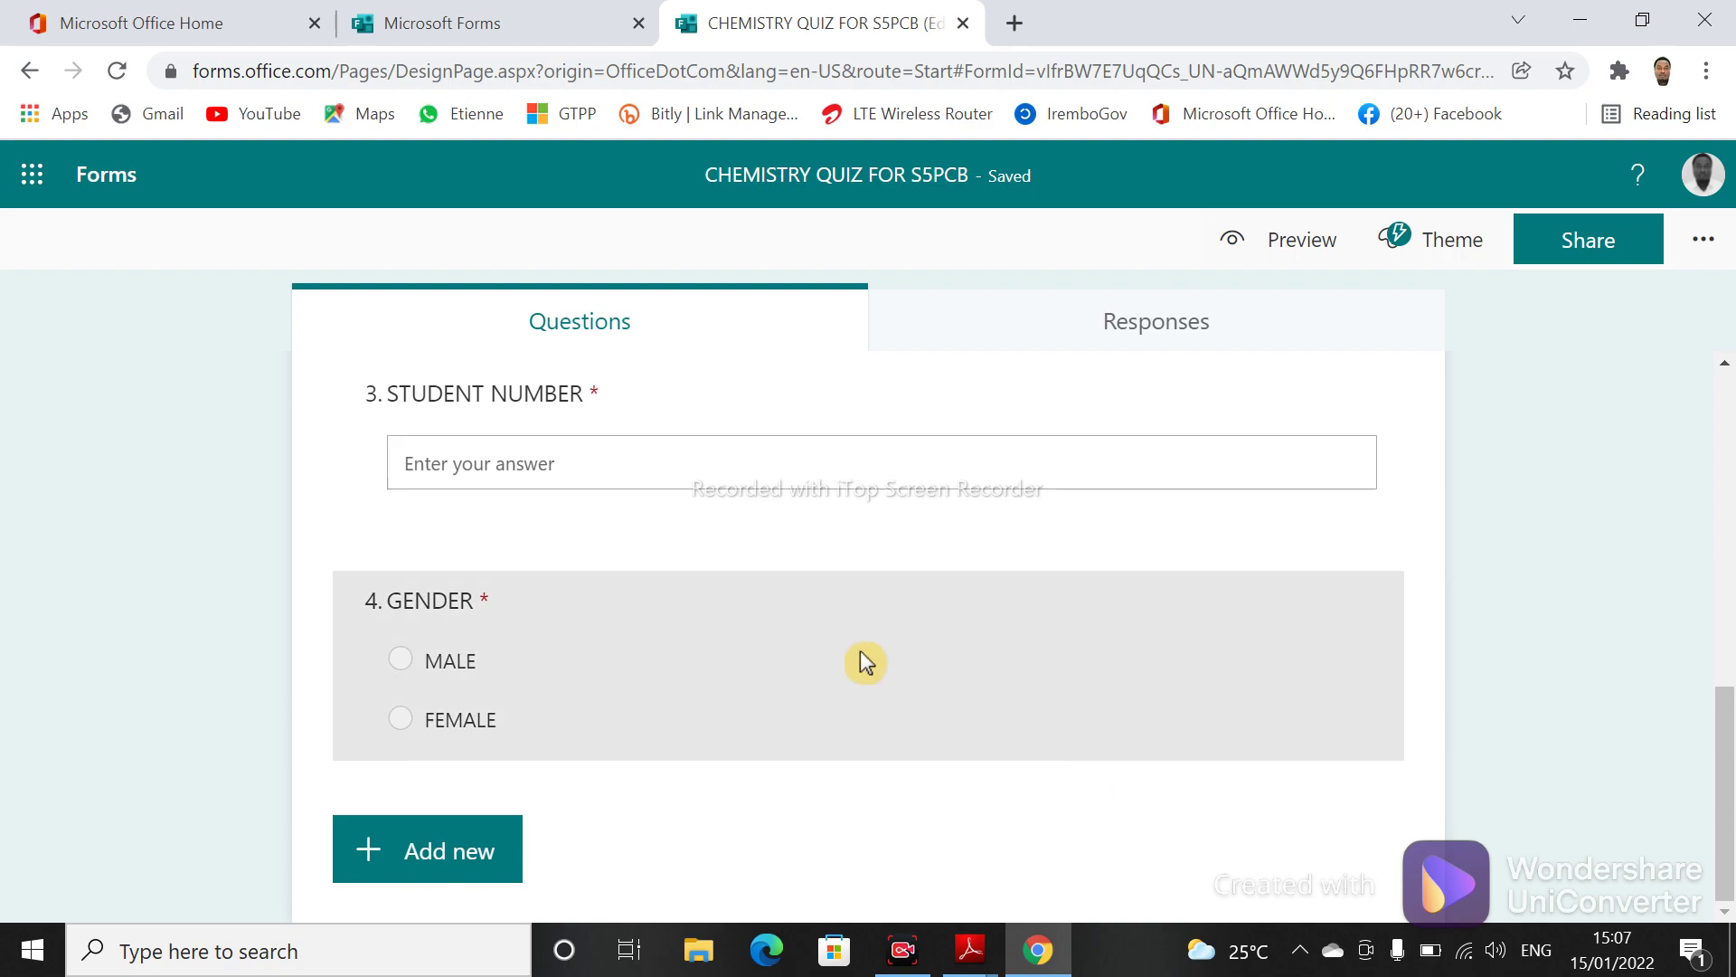
{"action": "mouse_move", "coordinate": [1724, 720]}
{"action": "left_mouse_down"}
{"action": "mouse_move", "coordinate": [1718, 578]}
{"action": "mouse_move", "coordinate": [1727, 818]}
{"action": "mouse_move", "coordinate": [1729, 671]}
{"action": "mouse_move", "coordinate": [1729, 753]}
{"action": "left_mouse_up"}
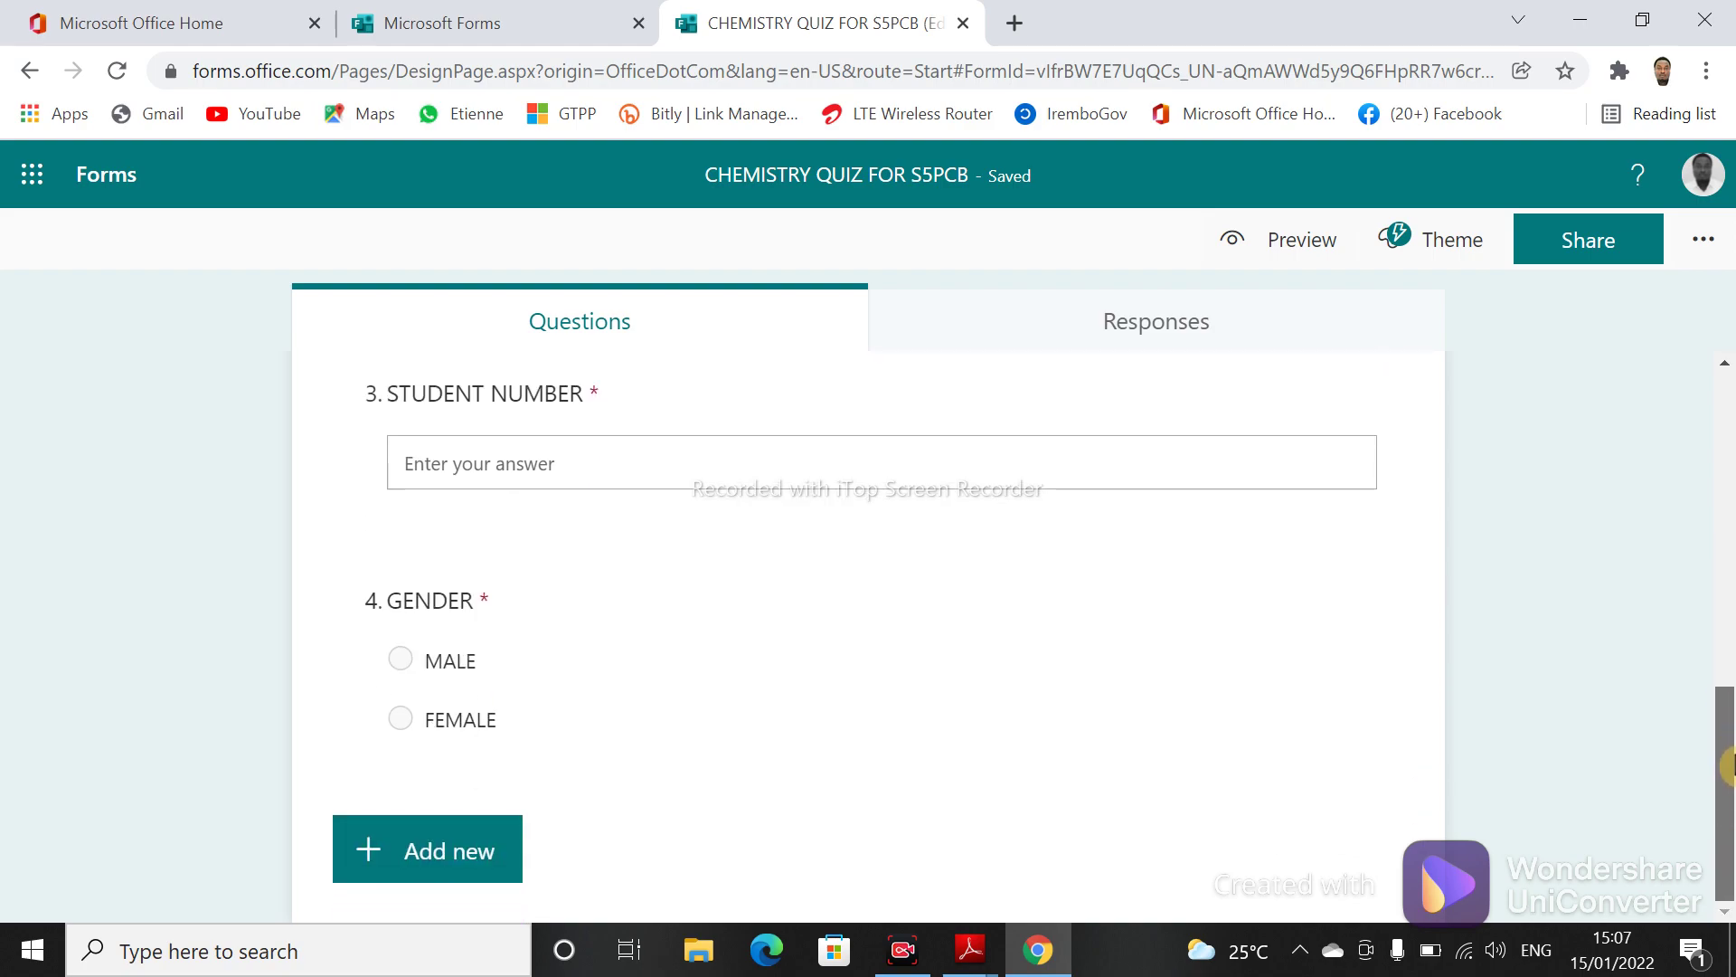
{"action": "left_click", "coordinate": [779, 653]}
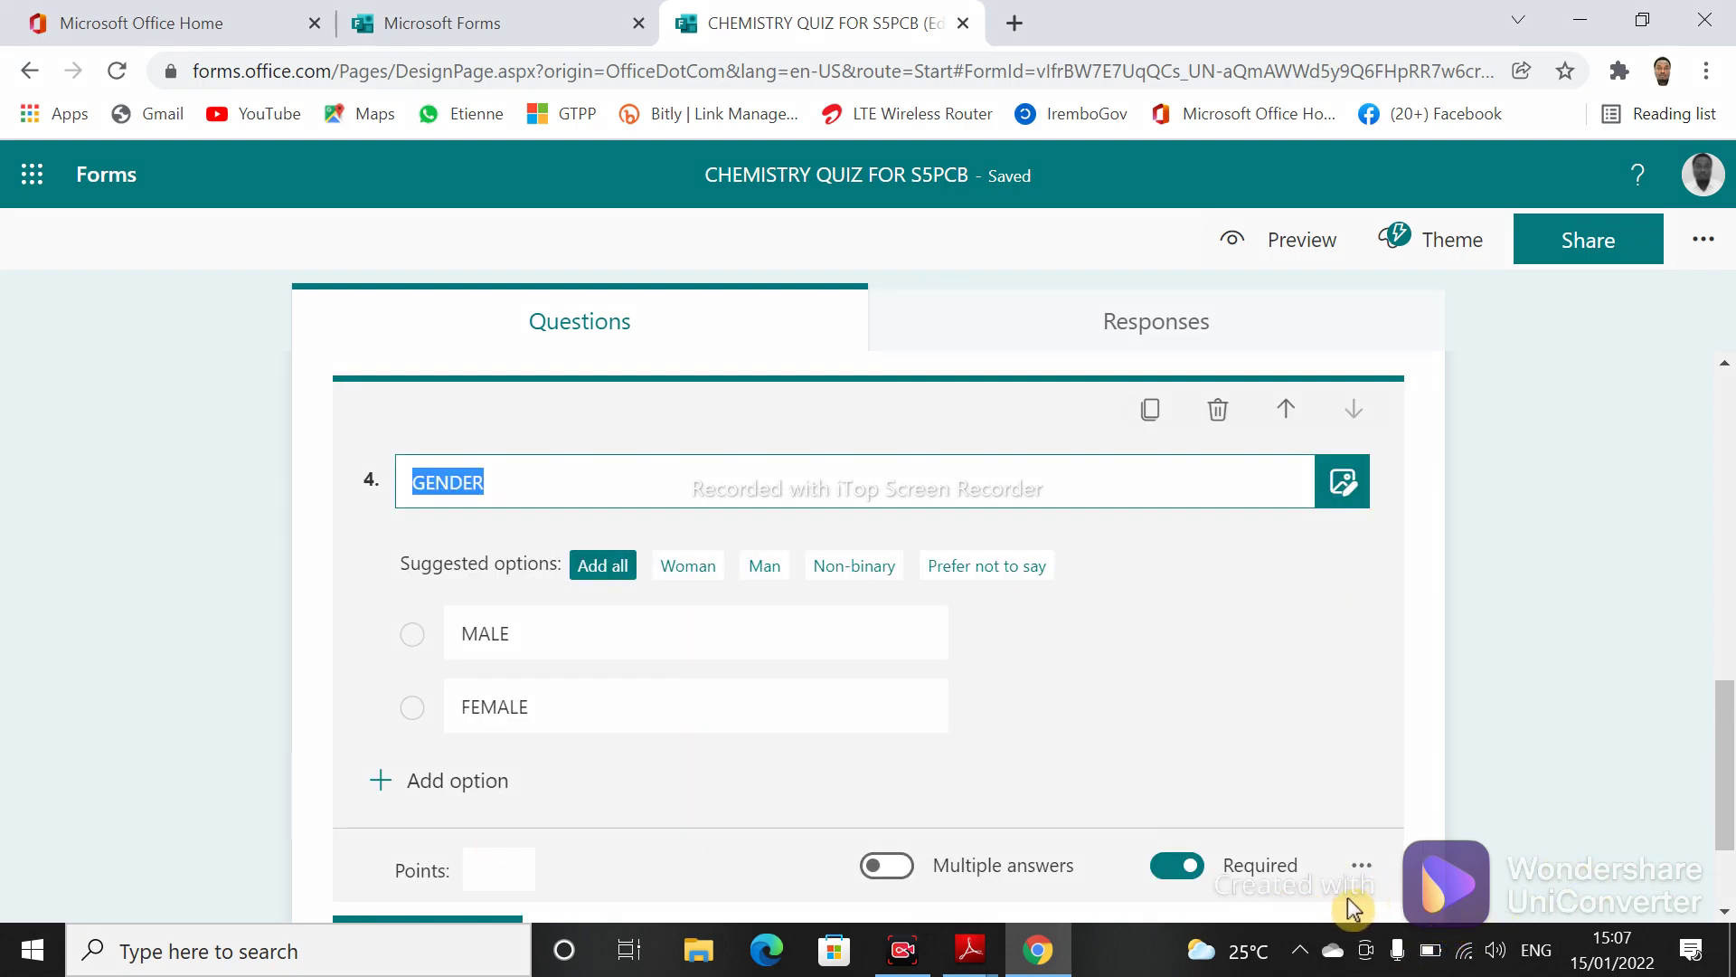
{"action": "left_click_drag", "start_coordinate": [804, 766], "coordinate": [500, 870]}
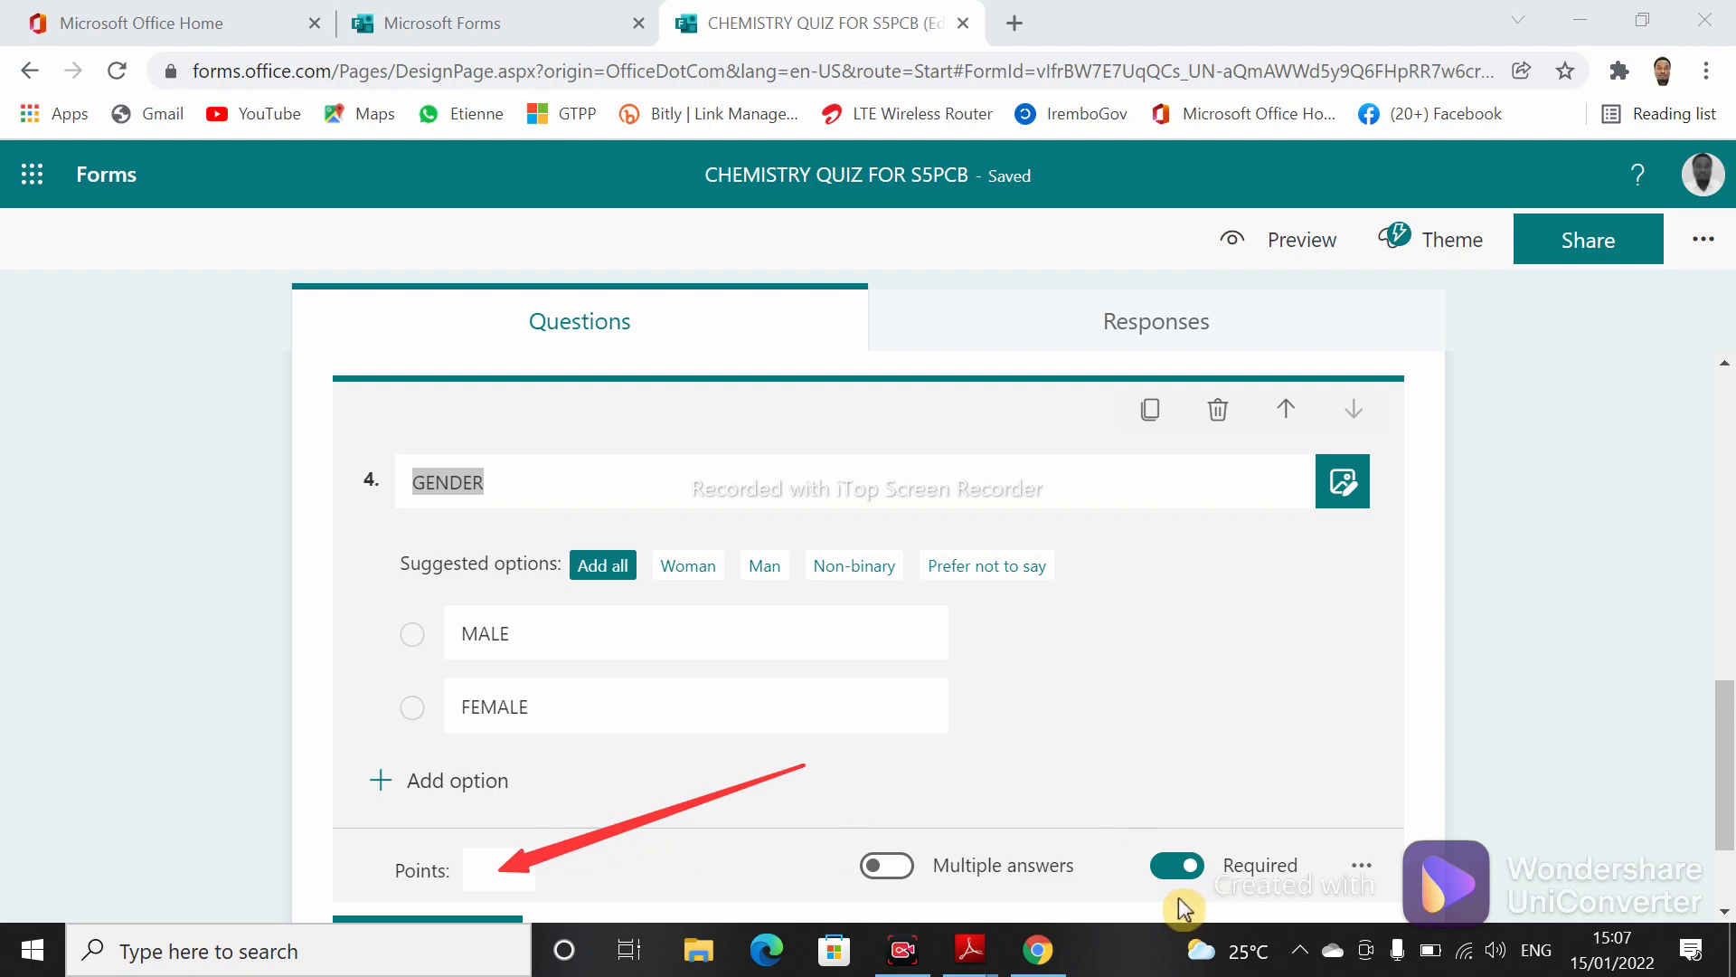
{"action": "left_click", "coordinate": [1723, 735]}
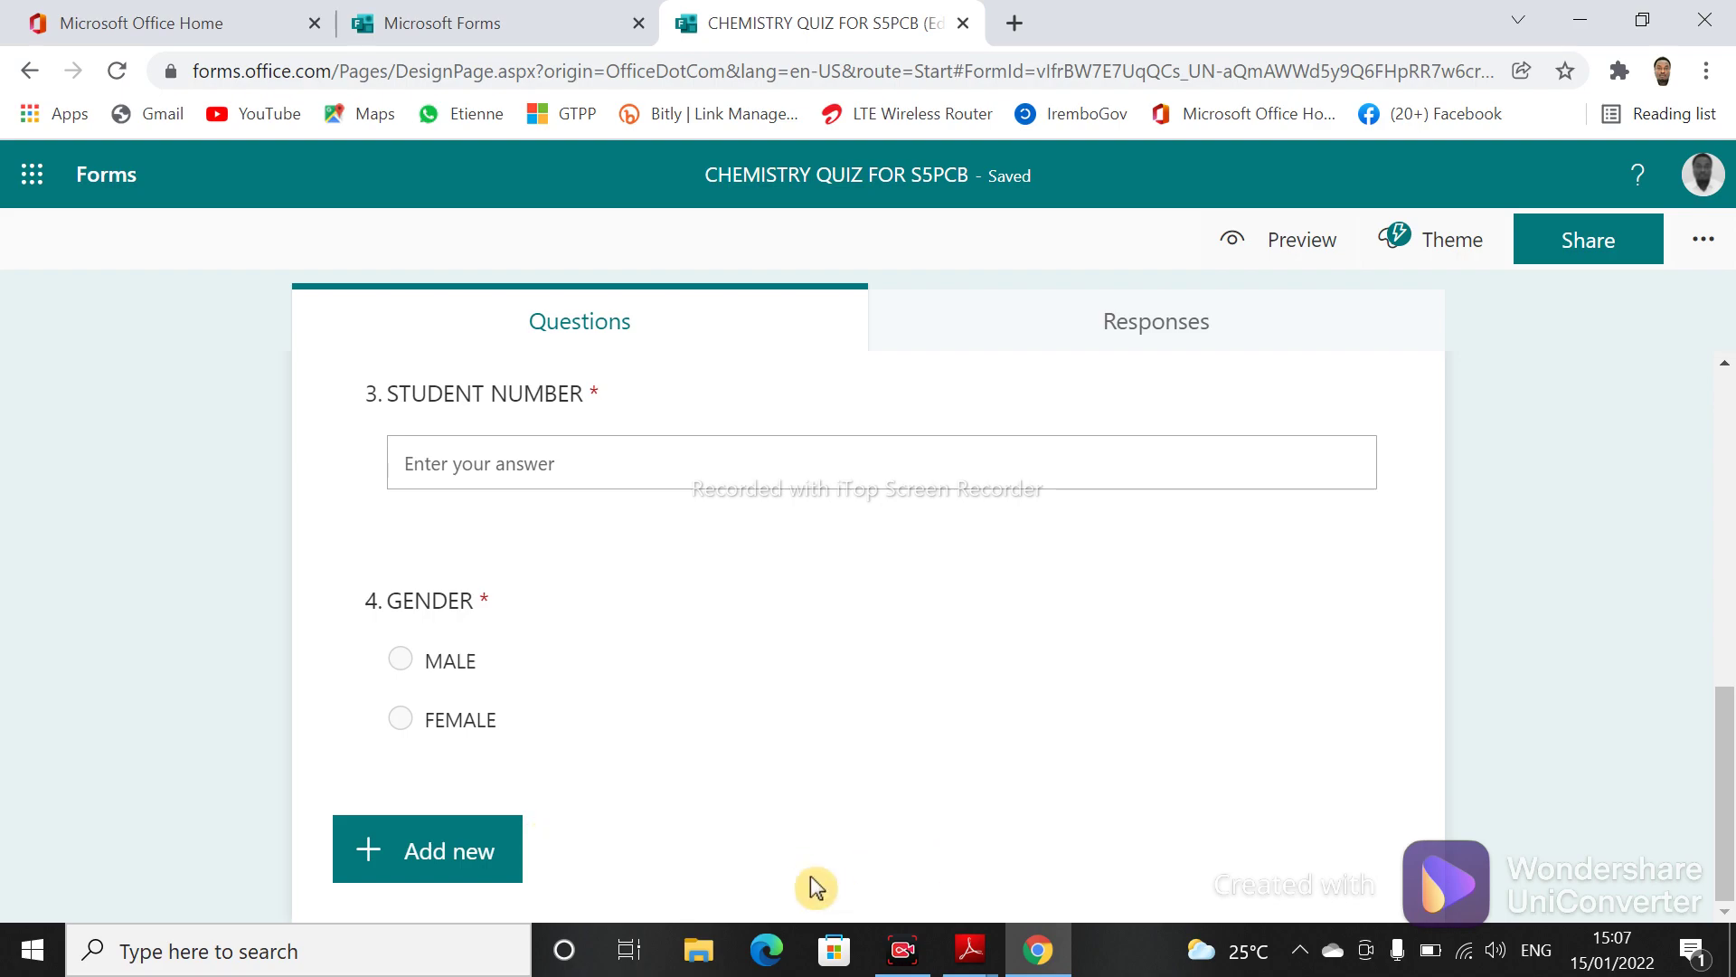
- Add a fifth question of the choice type, and copy "The esters are ....... acyl chlorides" from Chemistry S5 SB.pdf in Adobe Reader
{"action": "left_click", "coordinate": [419, 846]}
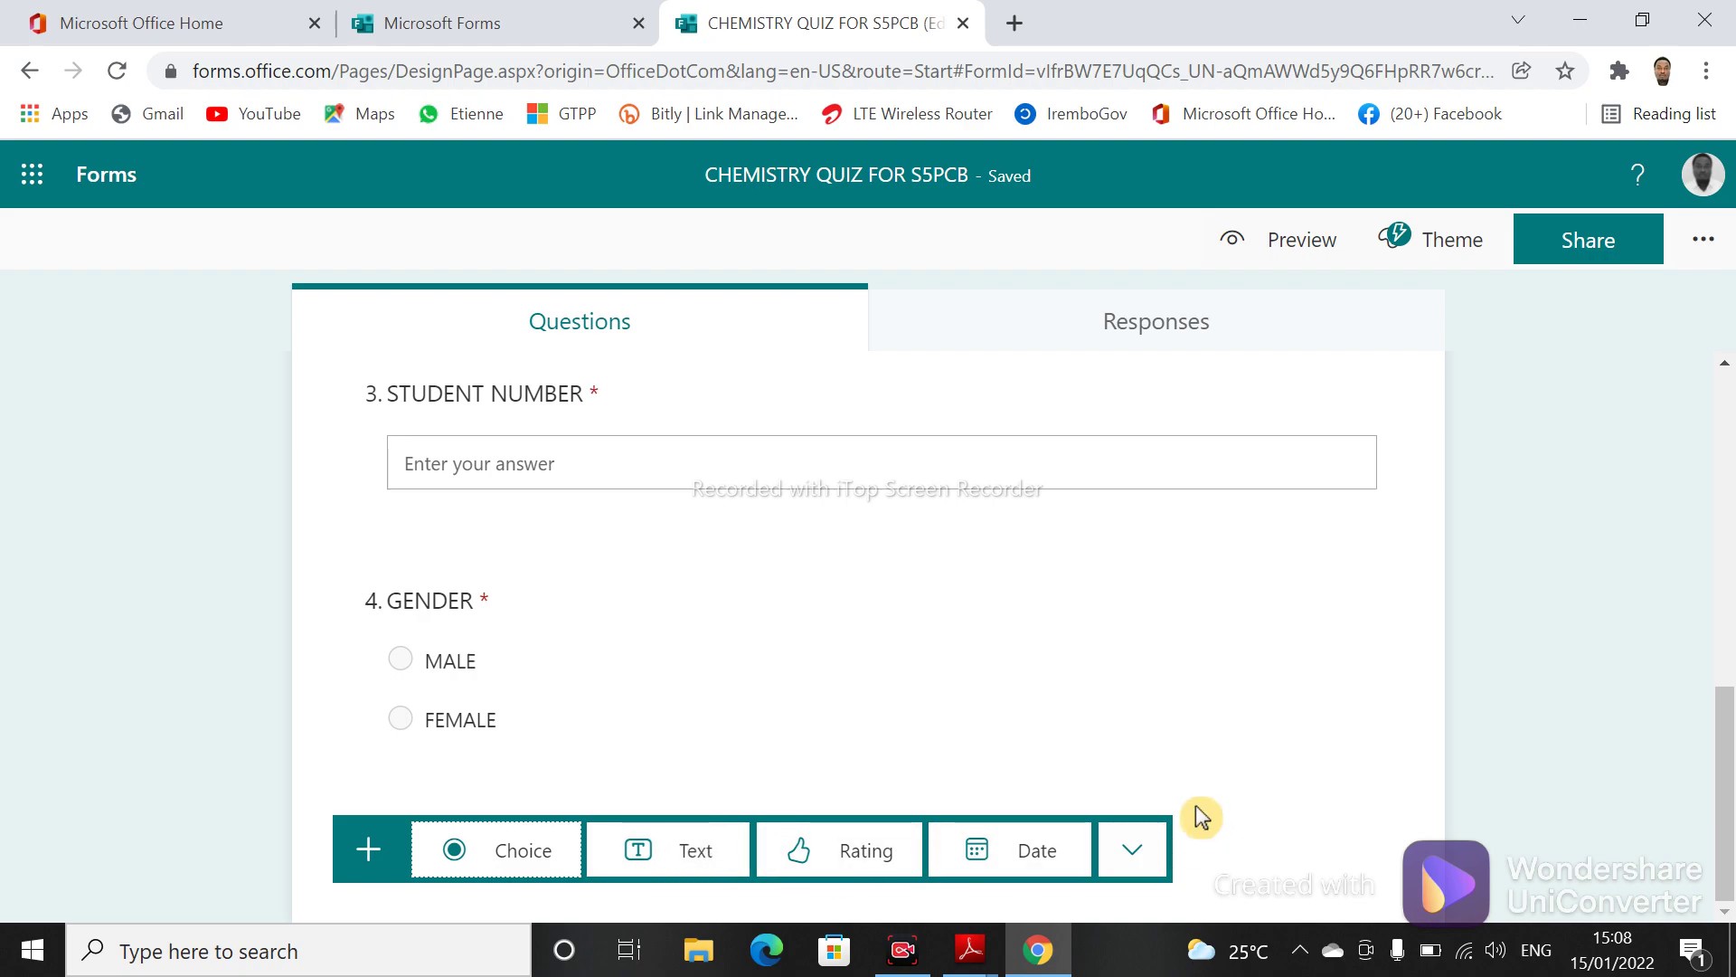
{"action": "left_click", "coordinate": [530, 861]}
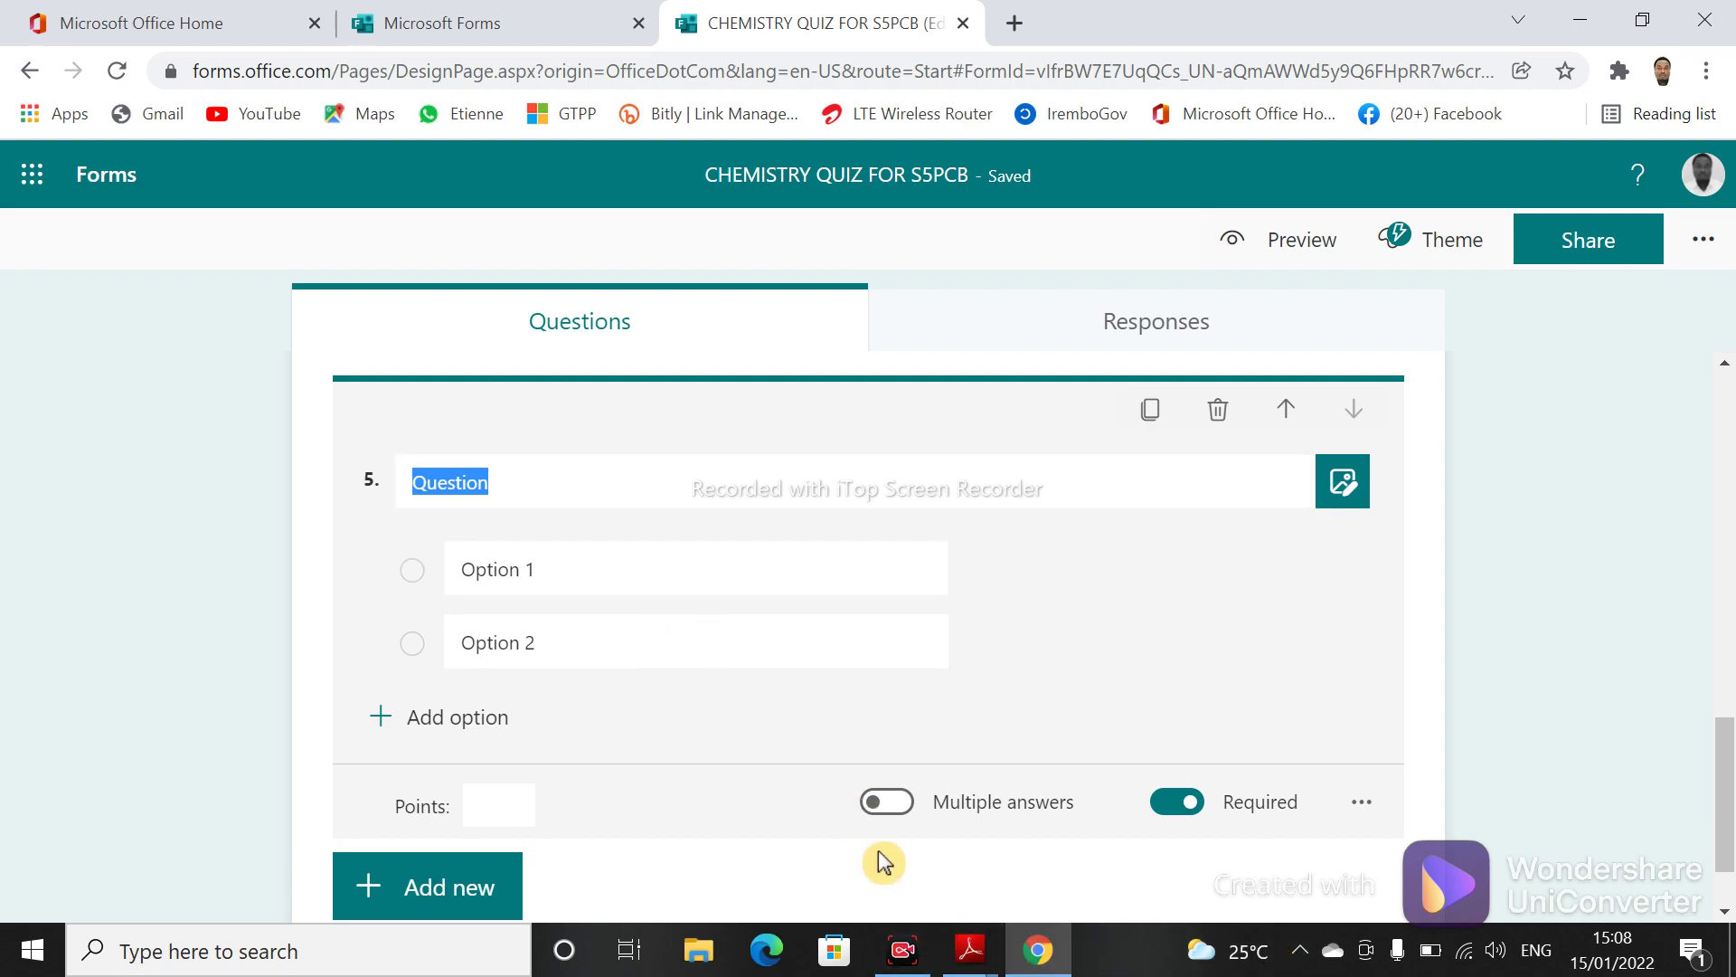
{"action": "left_click", "coordinate": [970, 949]}
{"action": "left_click", "coordinate": [820, 810]}
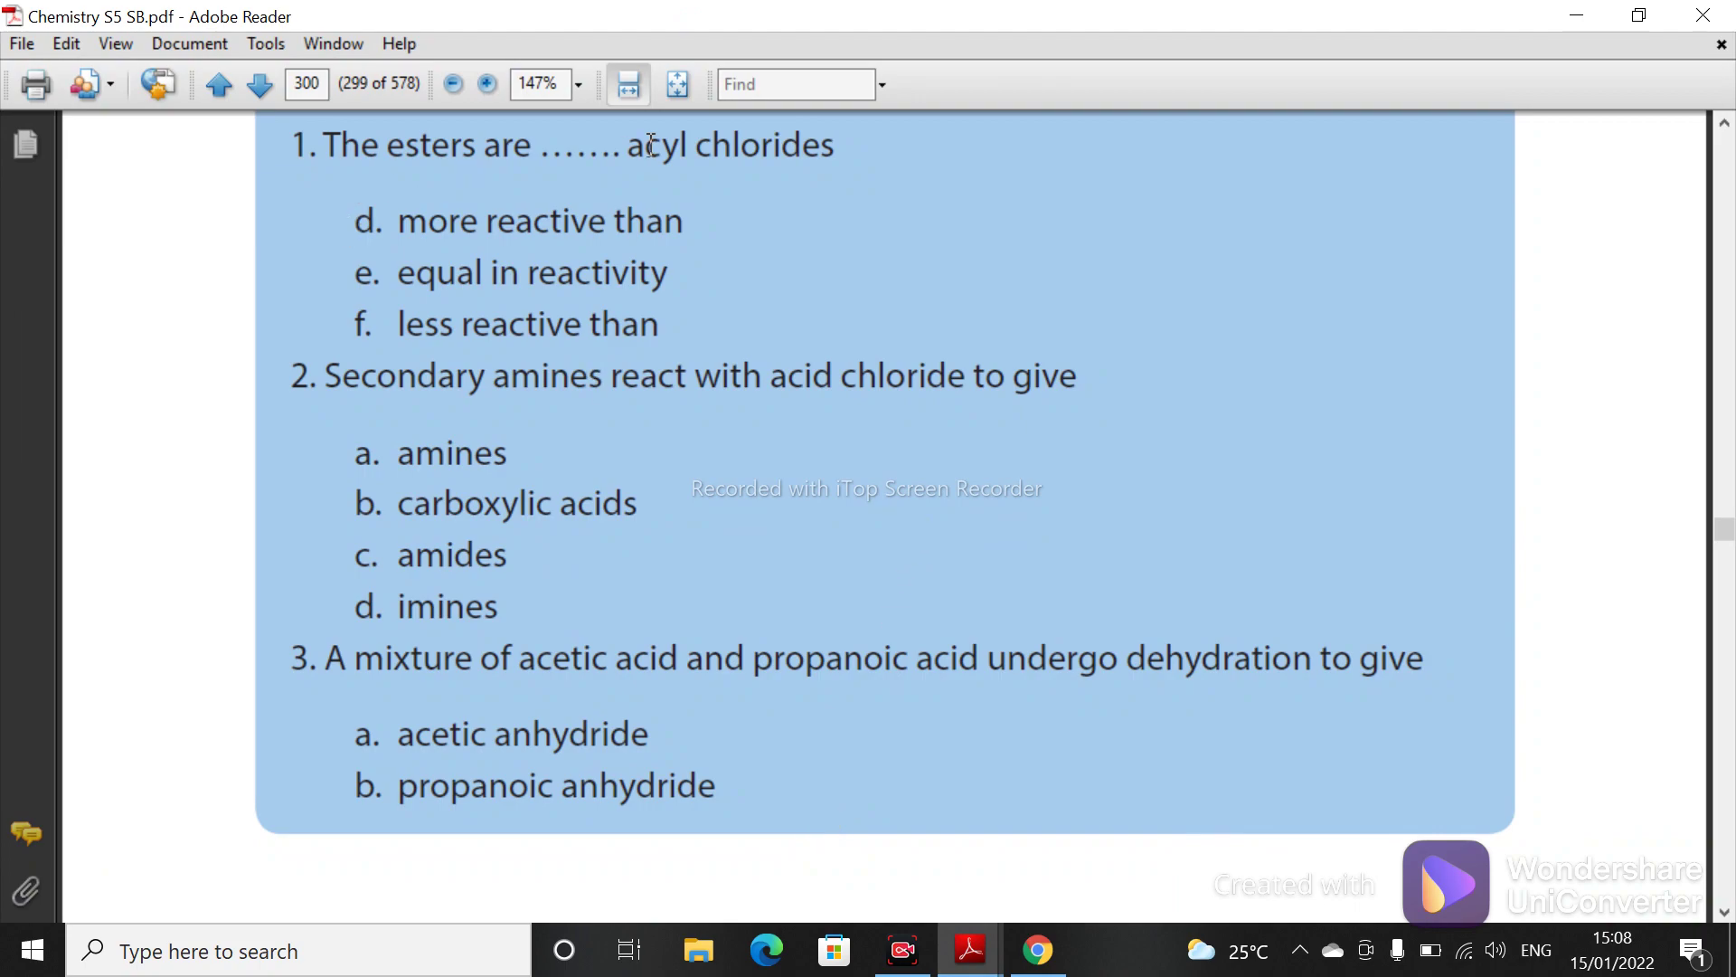
{"action": "left_click_drag", "start_coordinate": [850, 152], "coordinate": [342, 170]}
{"action": "key", "text": "ctrl+c"}
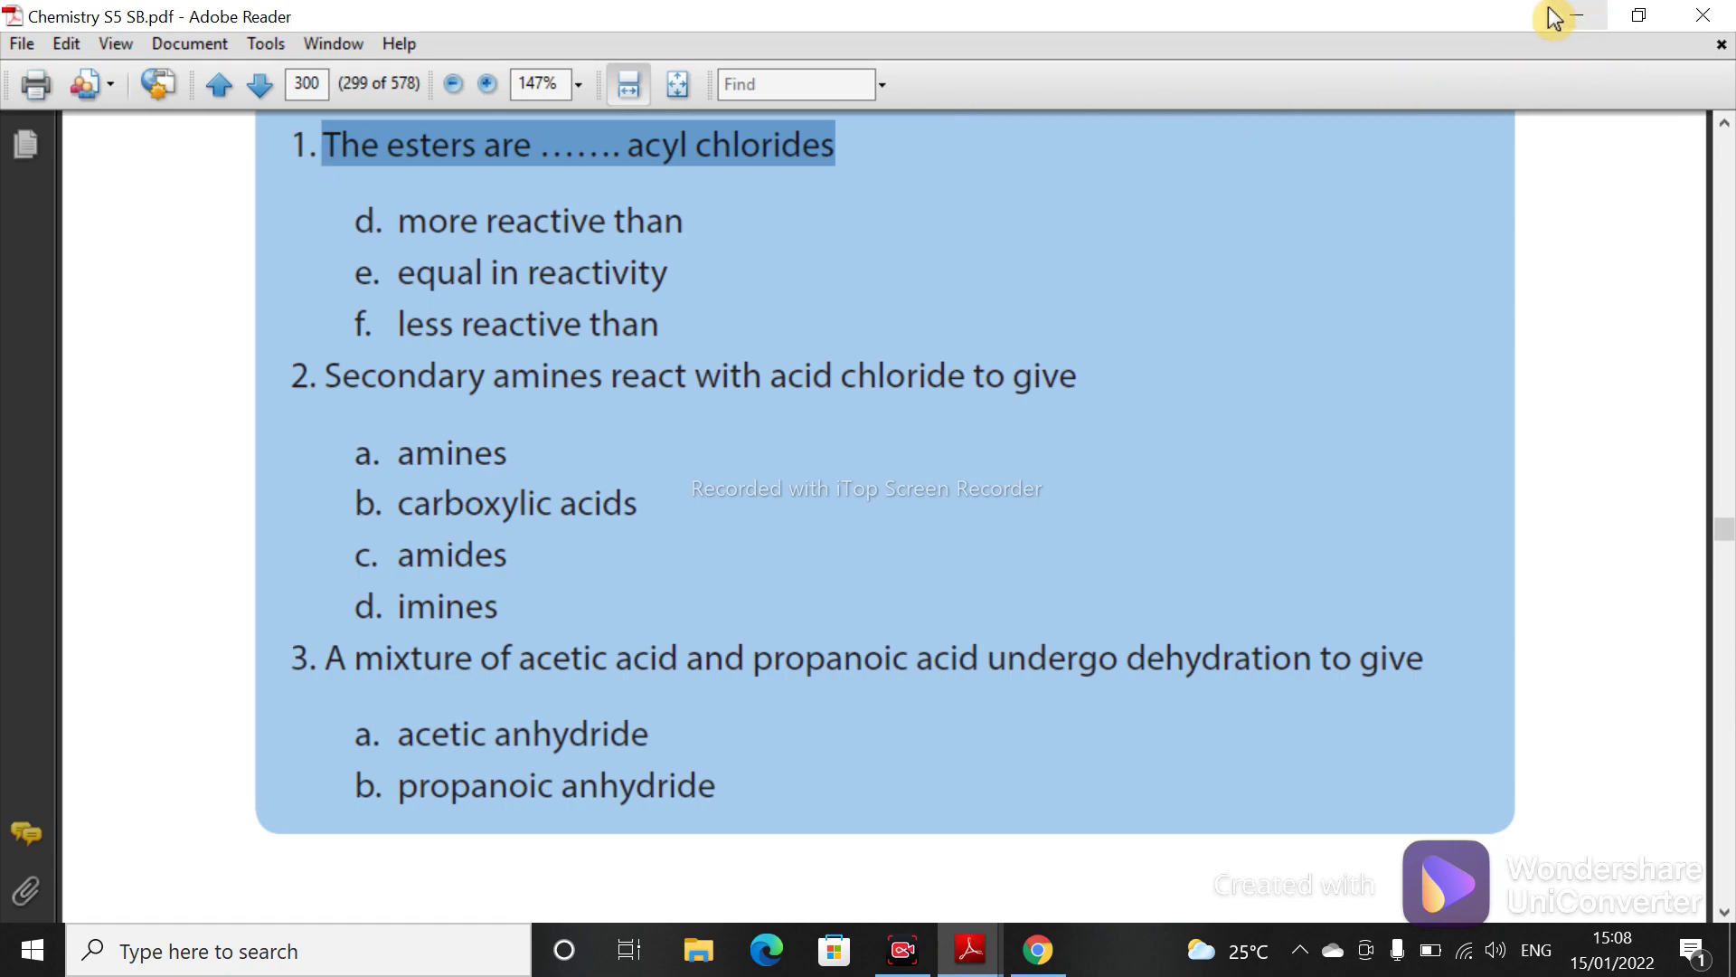
- Return to the quiz and replace the fifth question's placeholder title with the copied text "The esters are ....... acyl chlorides"
{"action": "left_click", "coordinate": [1575, 15]}
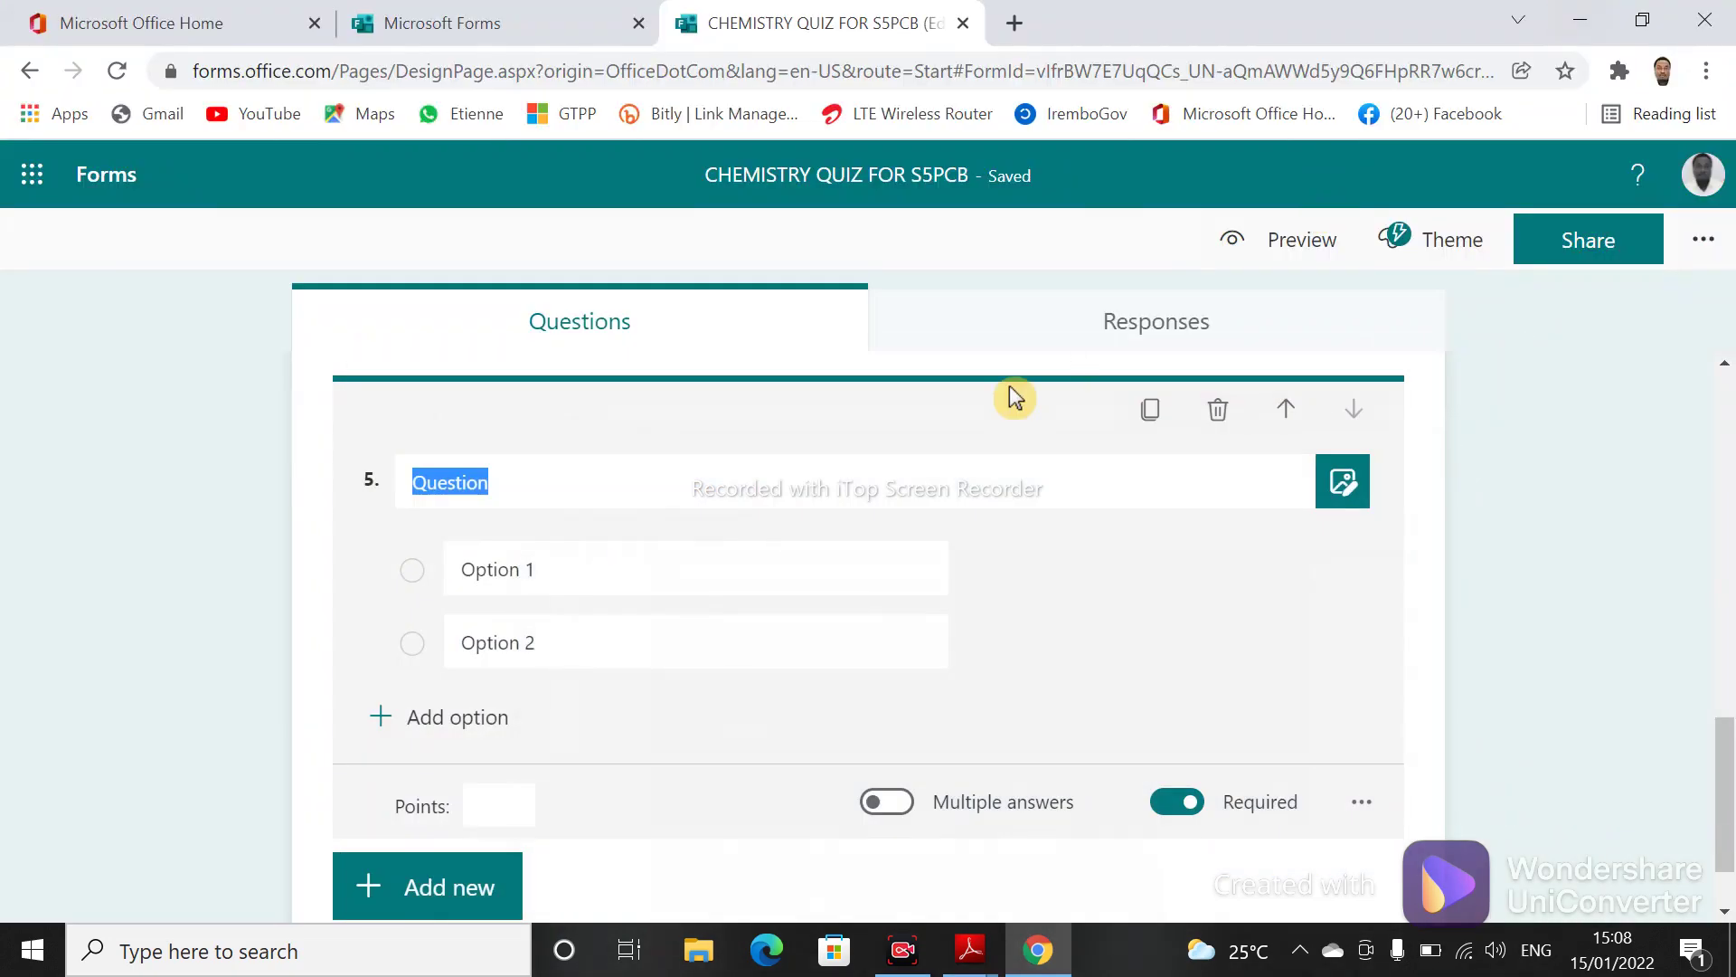
{"action": "left_click", "coordinate": [684, 478]}
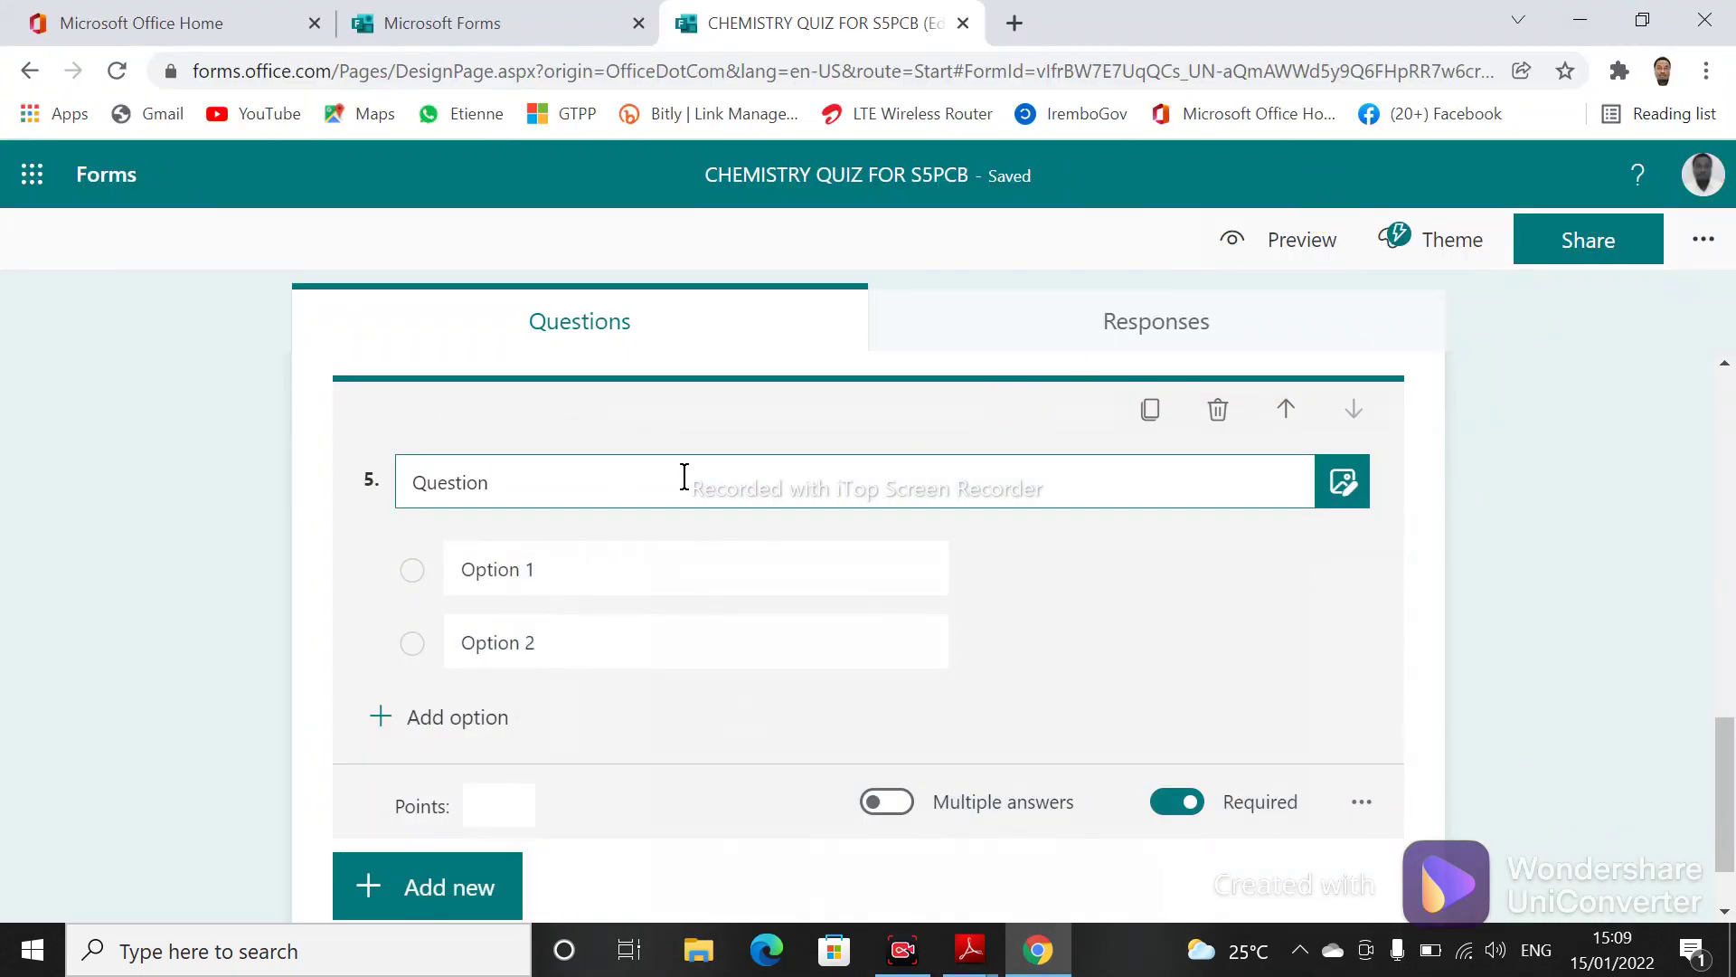
{"action": "key", "text": "BackSpace"}
{"action": "key", "text": "BackSpace"}
{"action": "key", "text": "BackSpace"}
{"action": "key", "text": "BackSpace"}
{"action": "key", "text": "BackSpace"}
{"action": "key", "text": "BackSpace"}
{"action": "key", "text": "BackSpace"}
{"action": "key", "text": "BackSpace"}
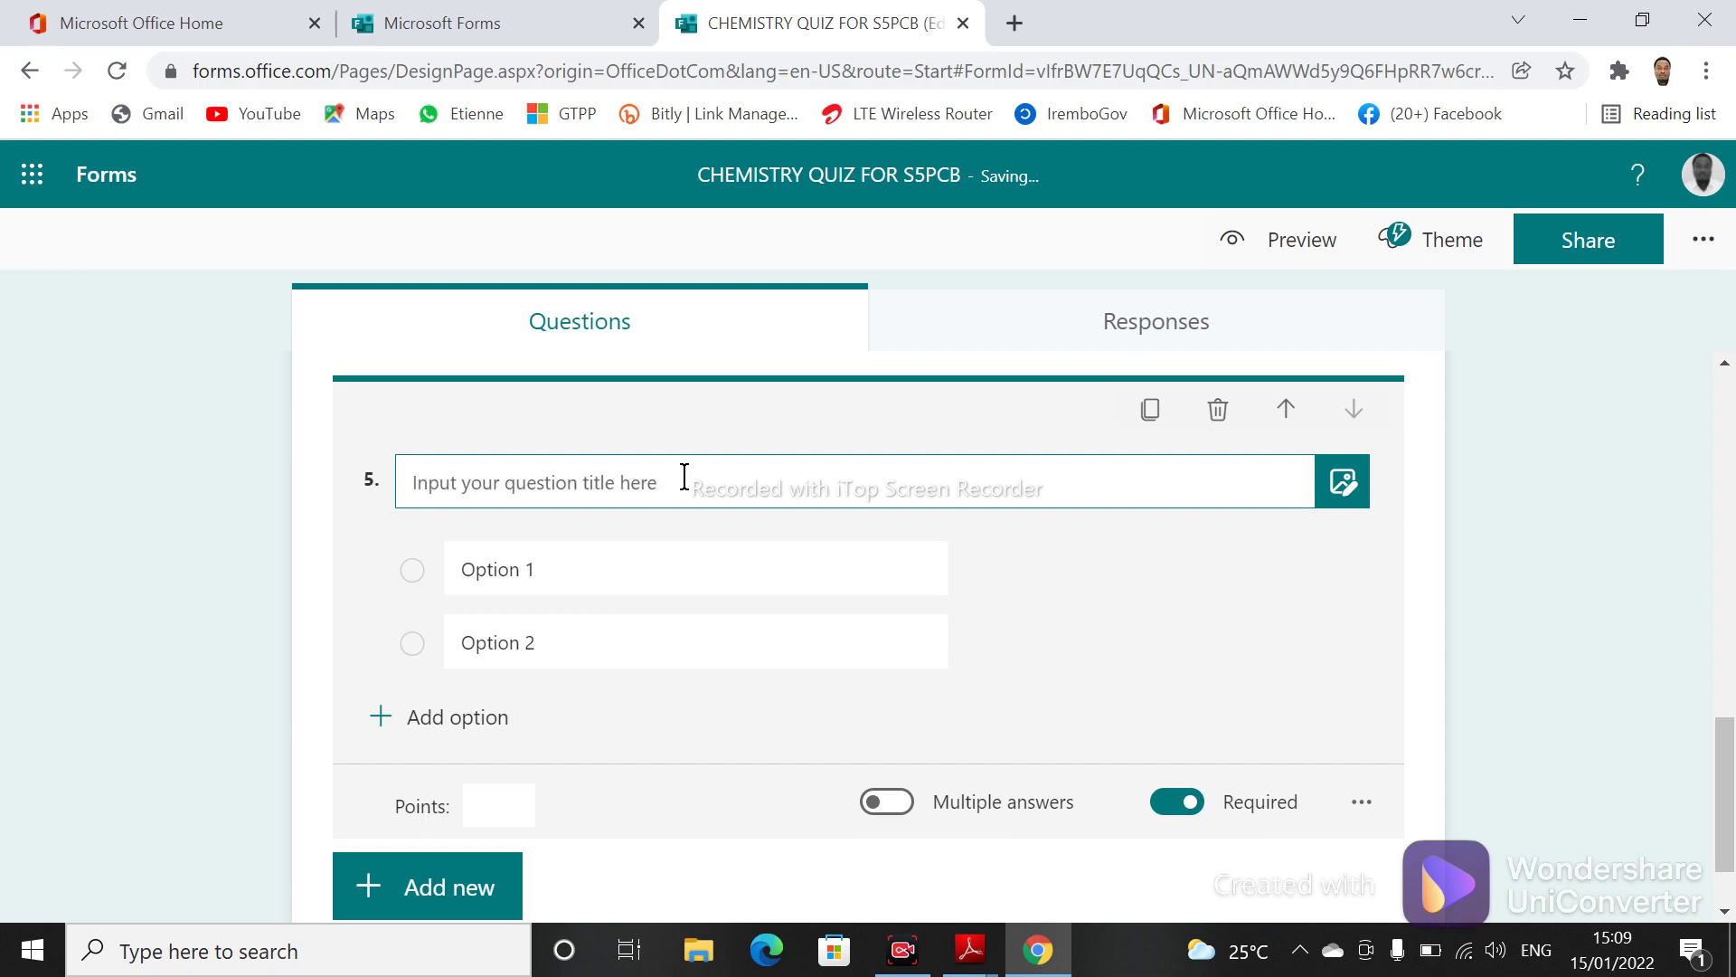
{"action": "key", "text": "ctrl+v"}
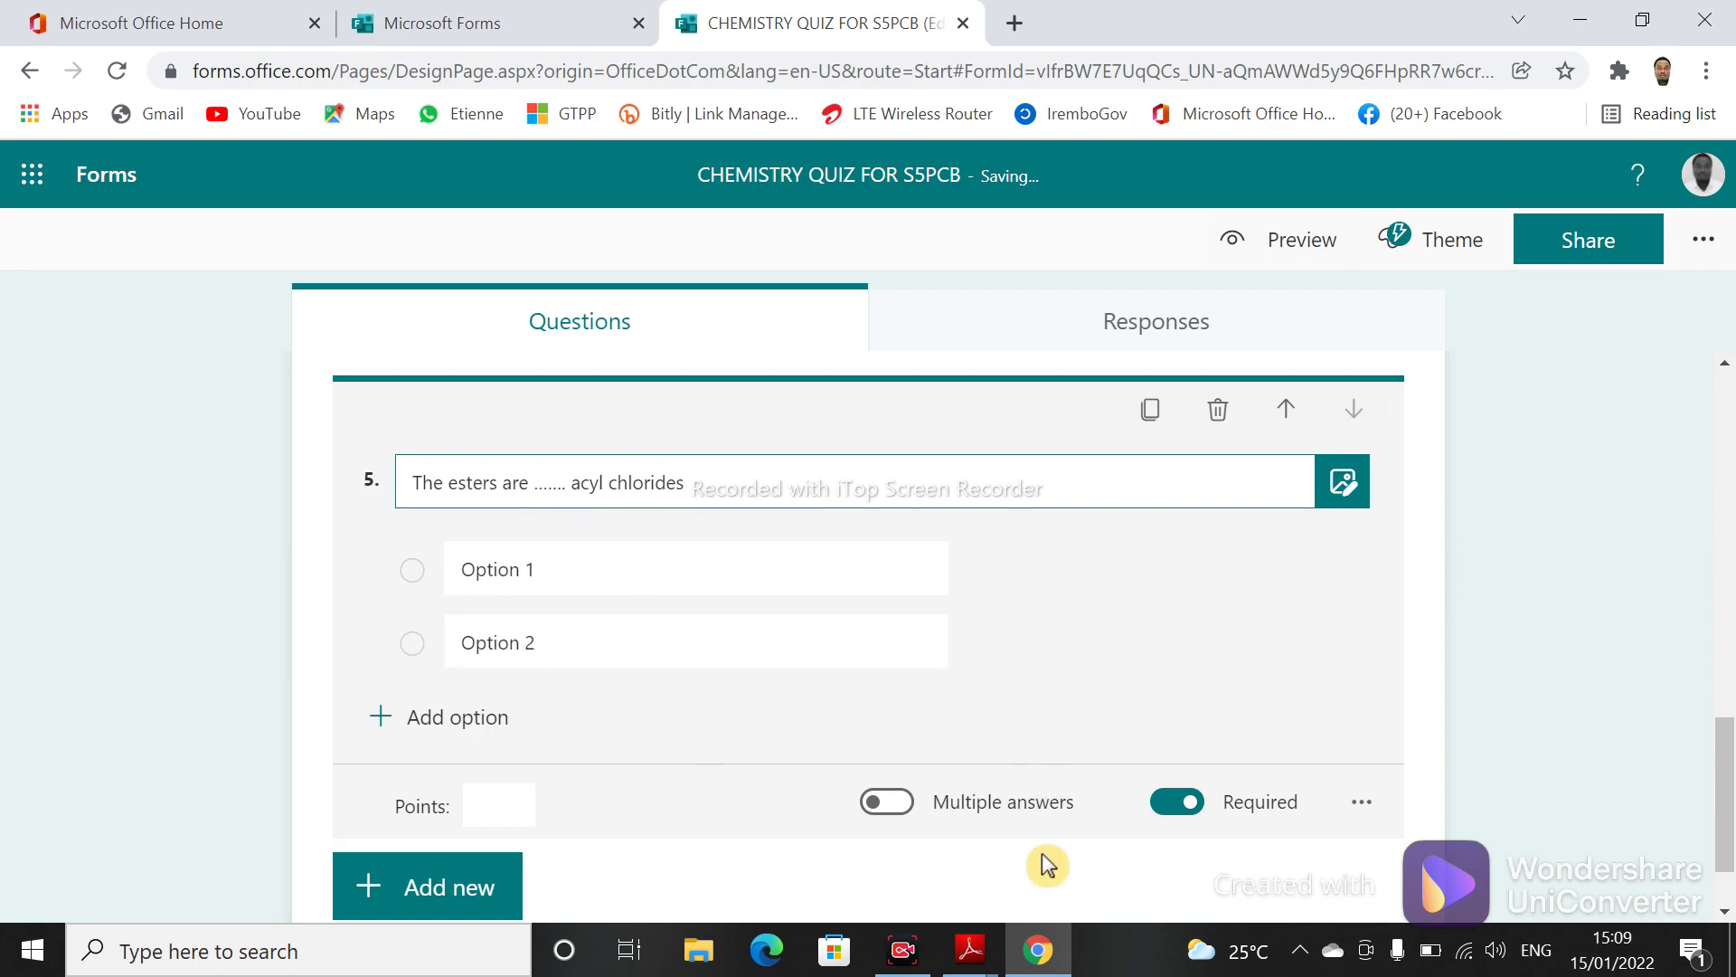
- Mark "(C) less reactive than" as the correct answer of the fifth question
{"action": "mouse_move", "coordinate": [974, 966]}
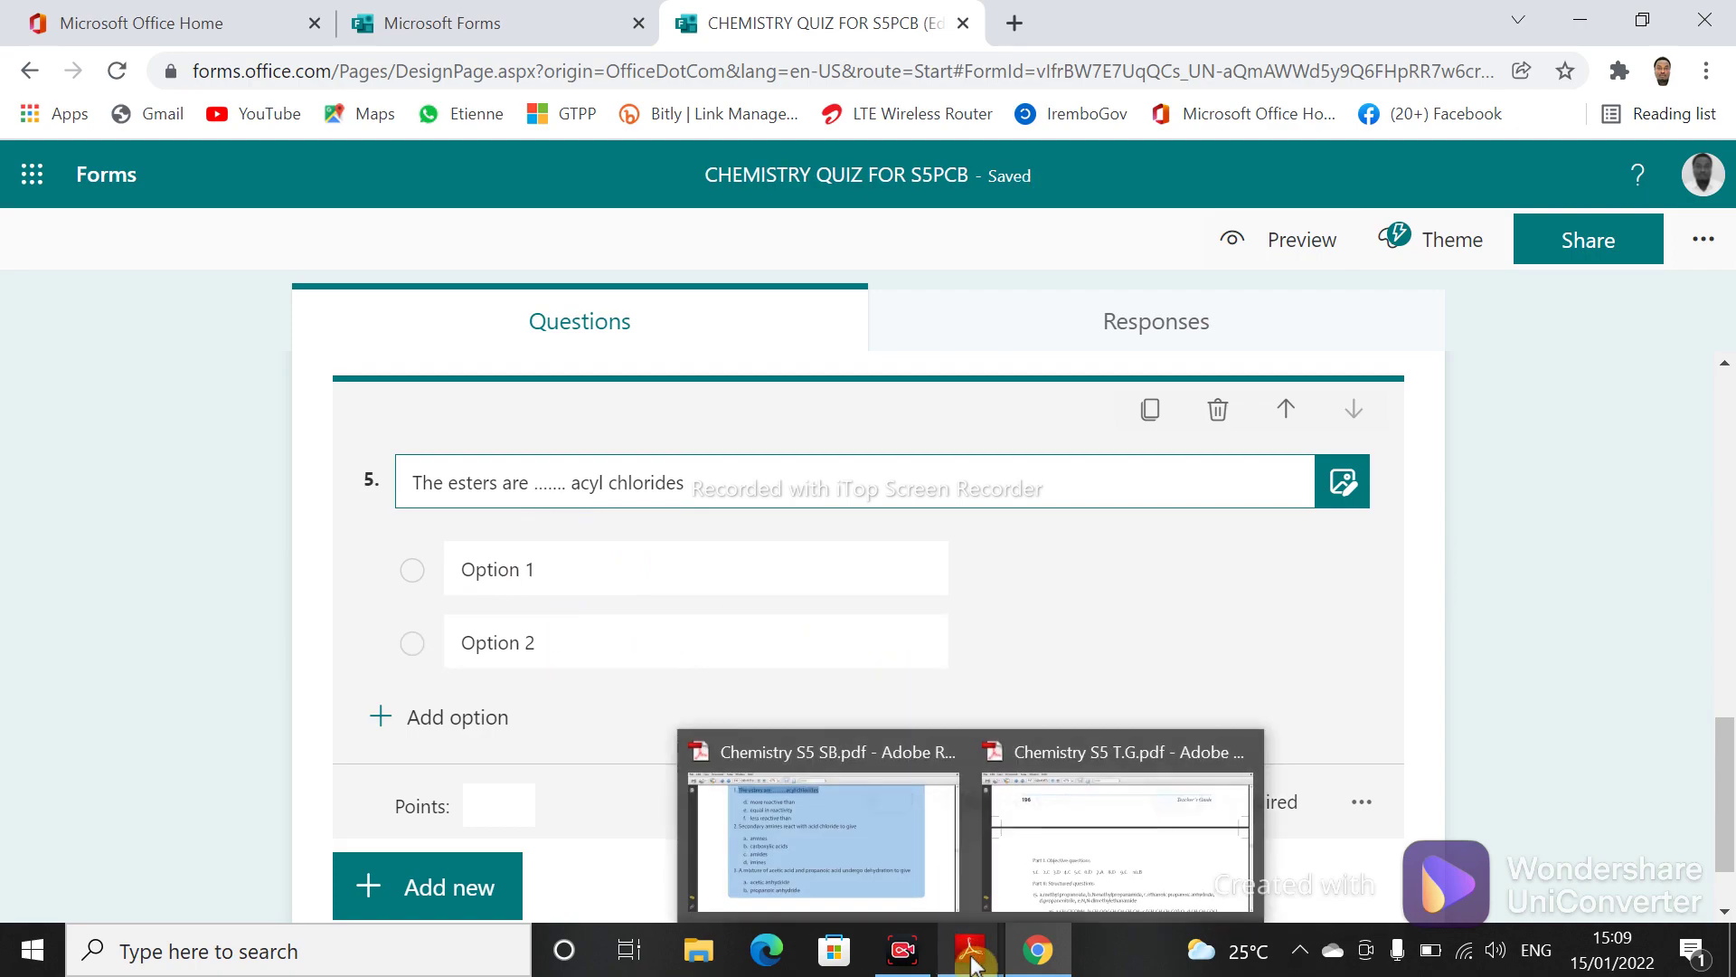
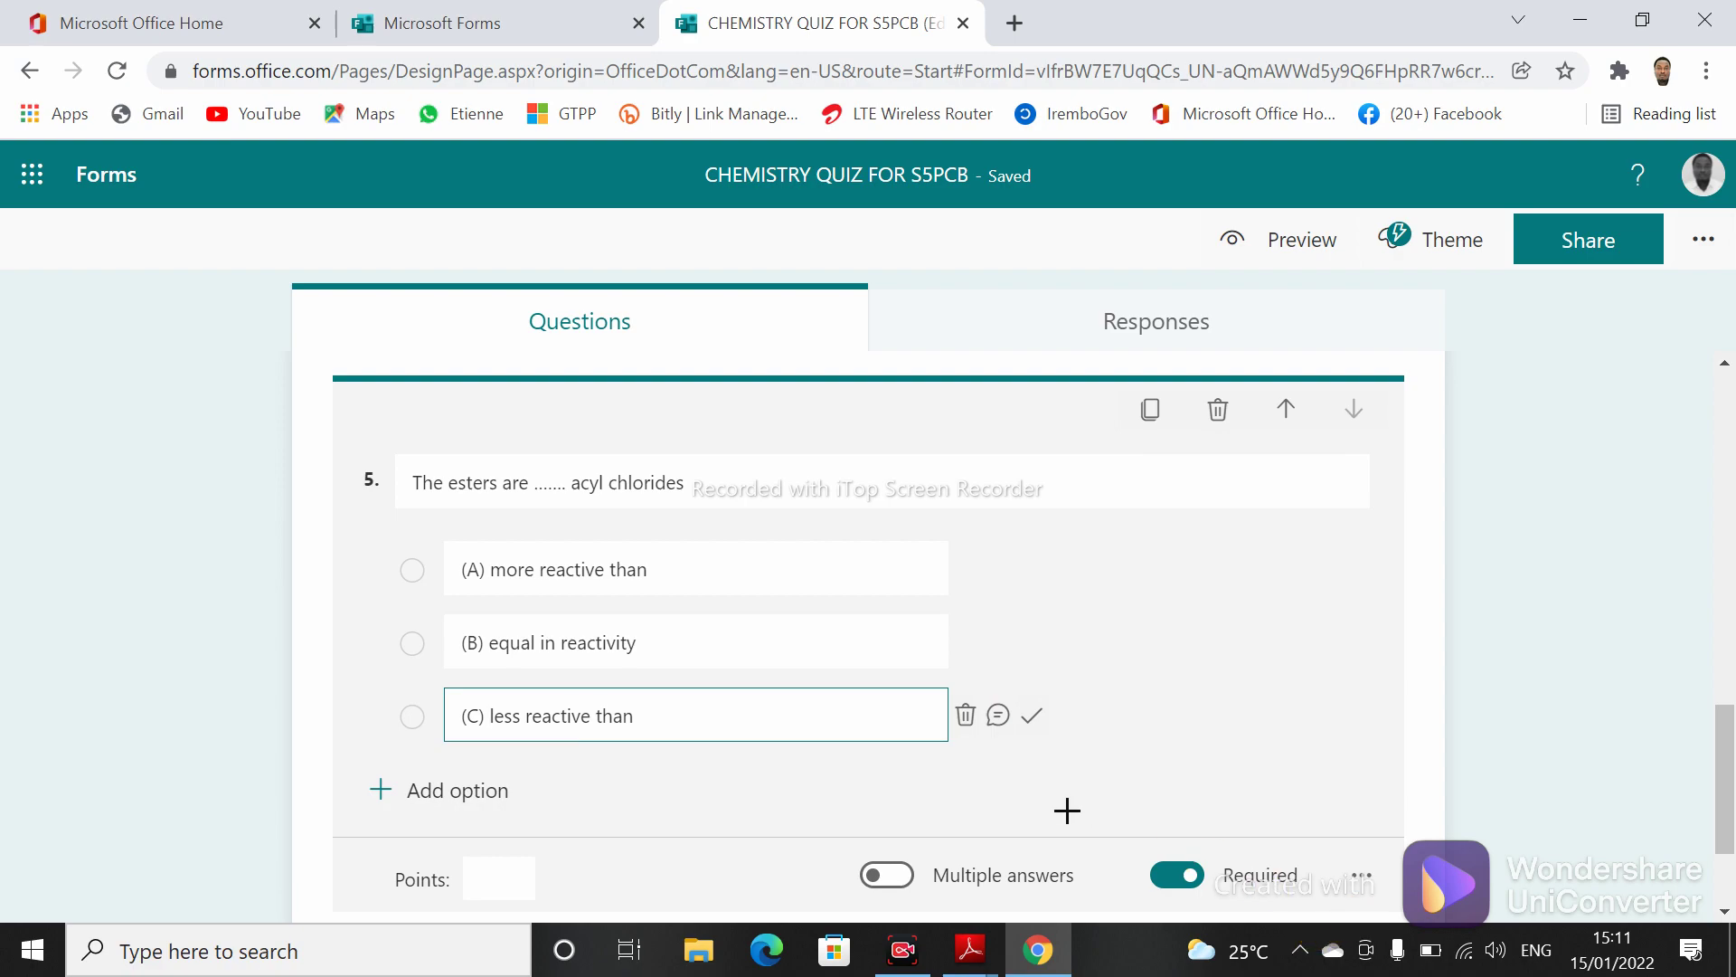
{"action": "left_click_drag", "start_coordinate": [1153, 686], "coordinate": [1042, 724]}
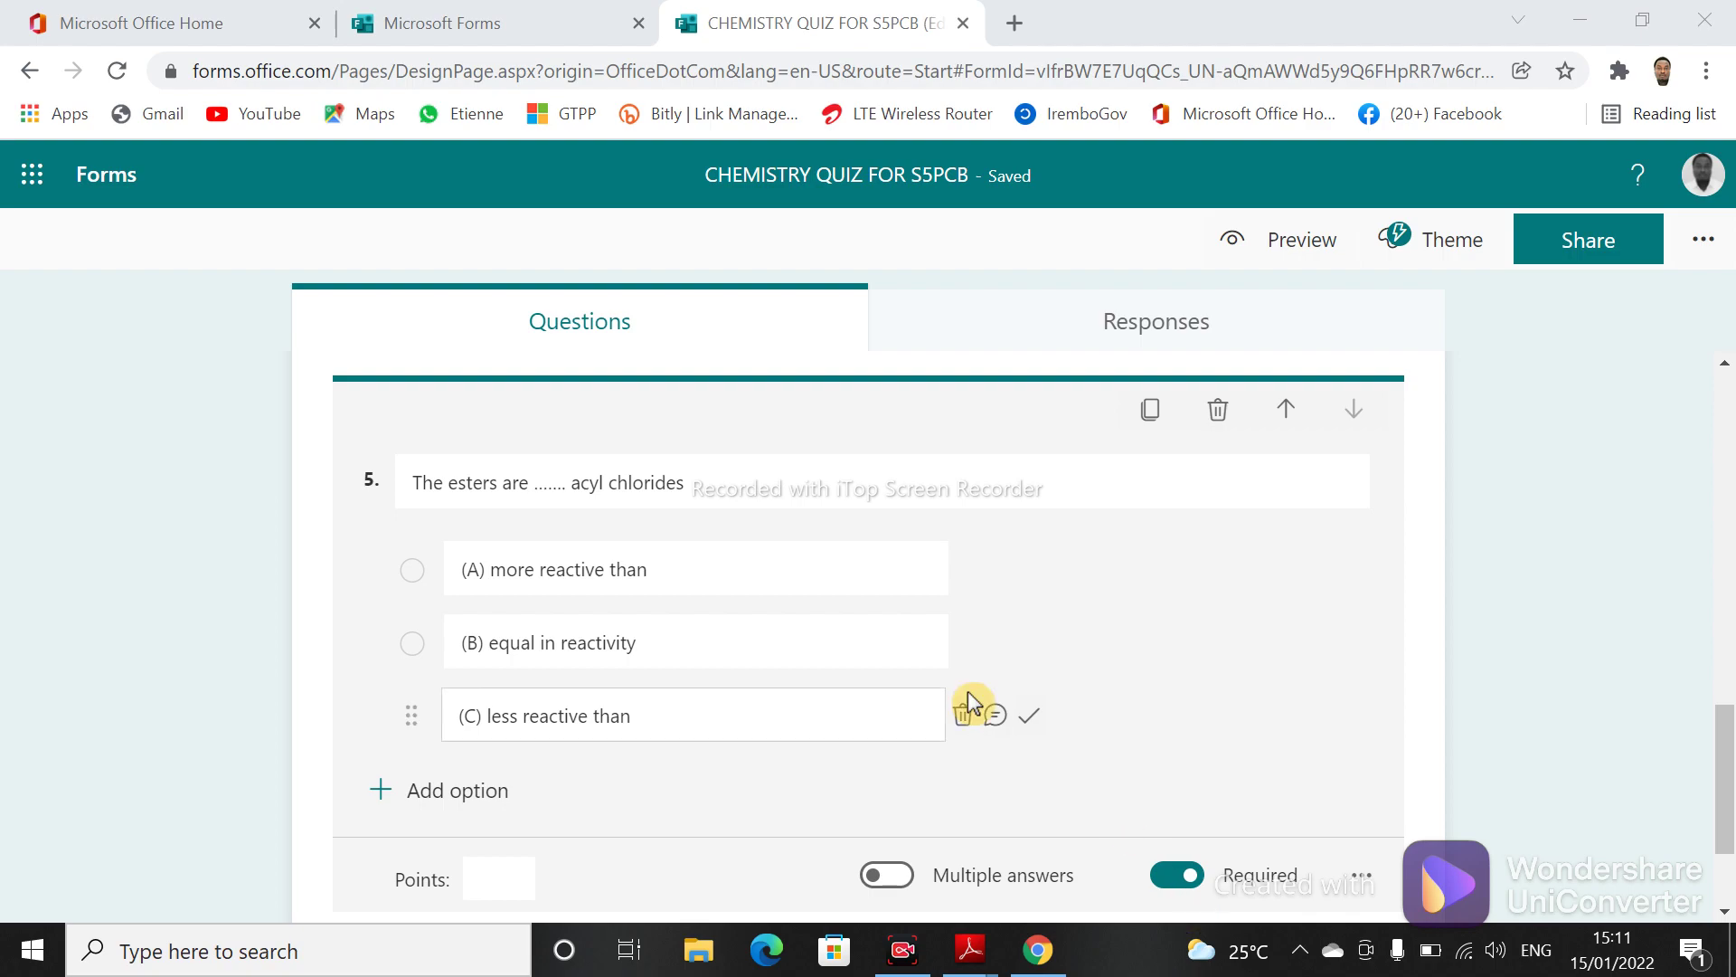
{"action": "left_click", "coordinate": [1028, 717]}
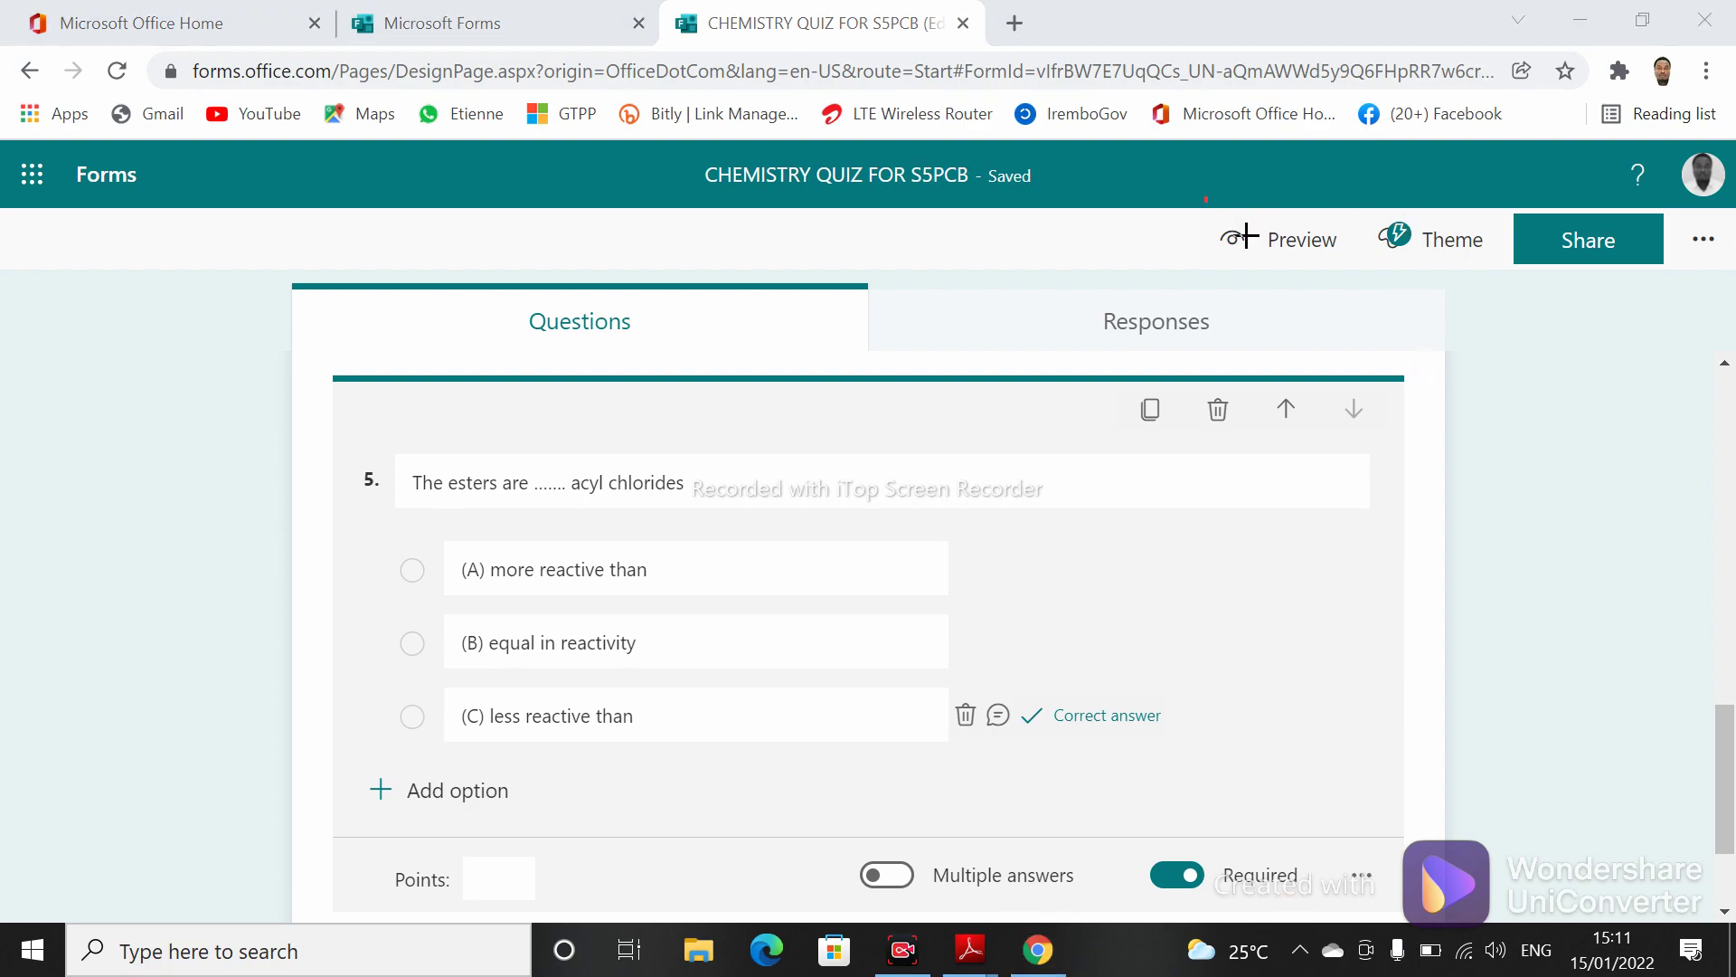
- Preview the quiz in the computer view, look through it down to the fifth question, and return to editing
{"action": "left_click_drag", "start_coordinate": [1244, 235], "coordinate": [1356, 273]}
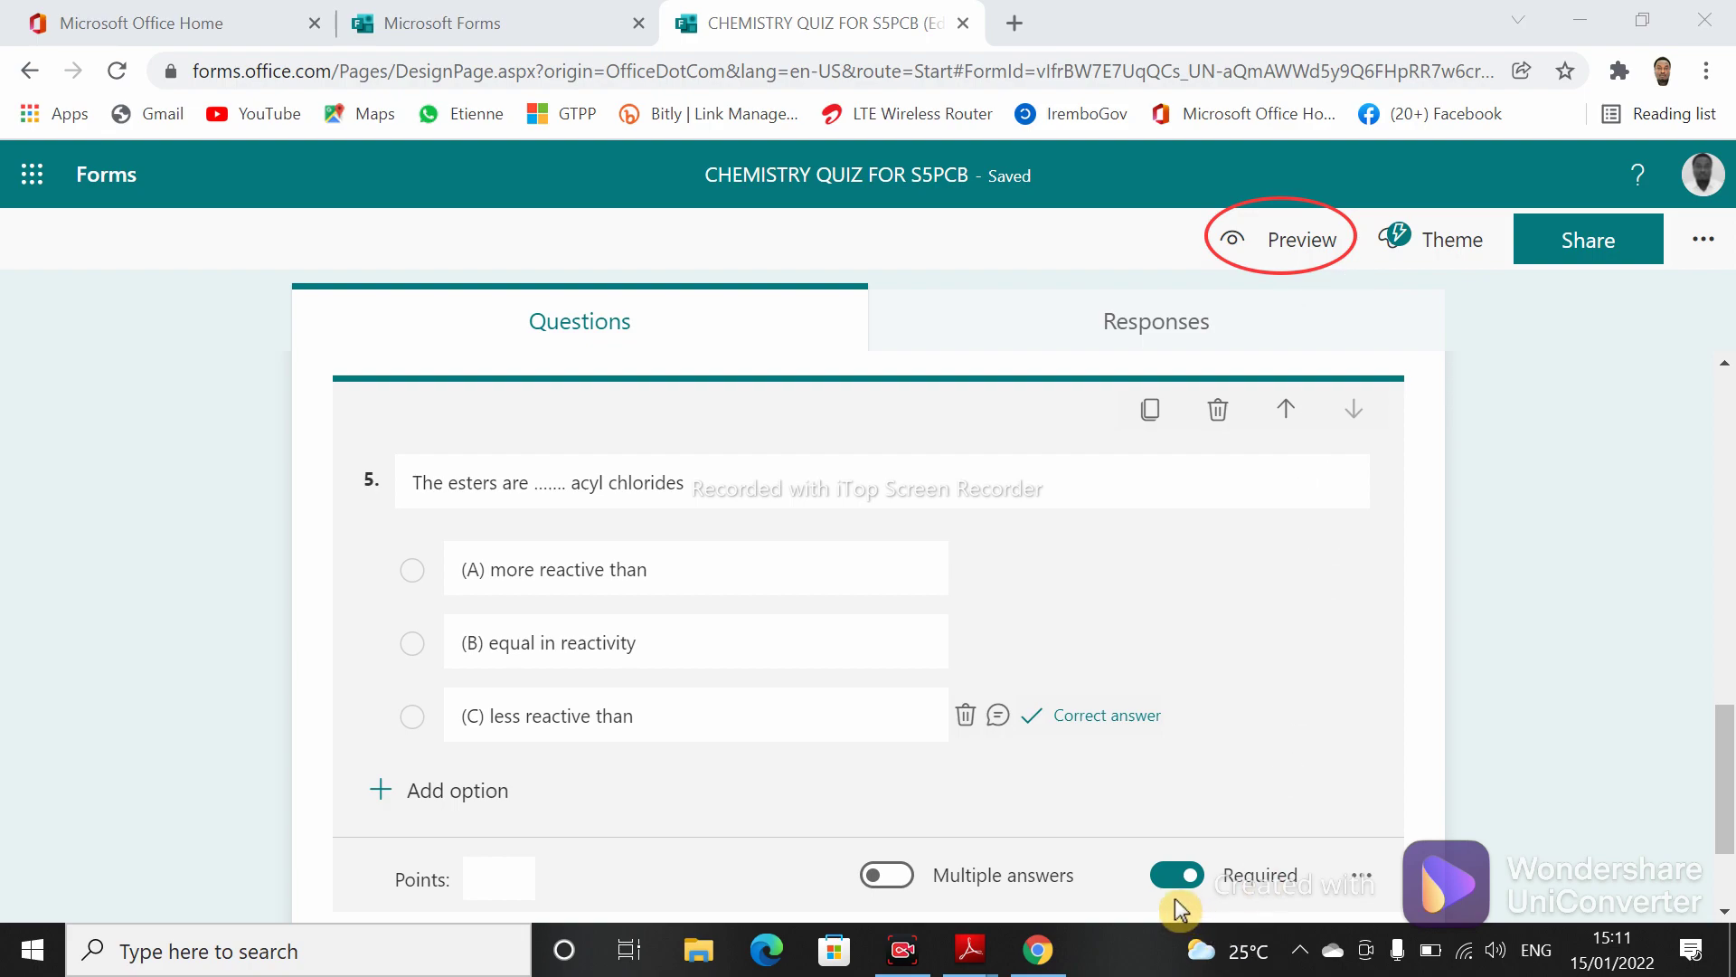
{"action": "left_click", "coordinate": [1307, 237]}
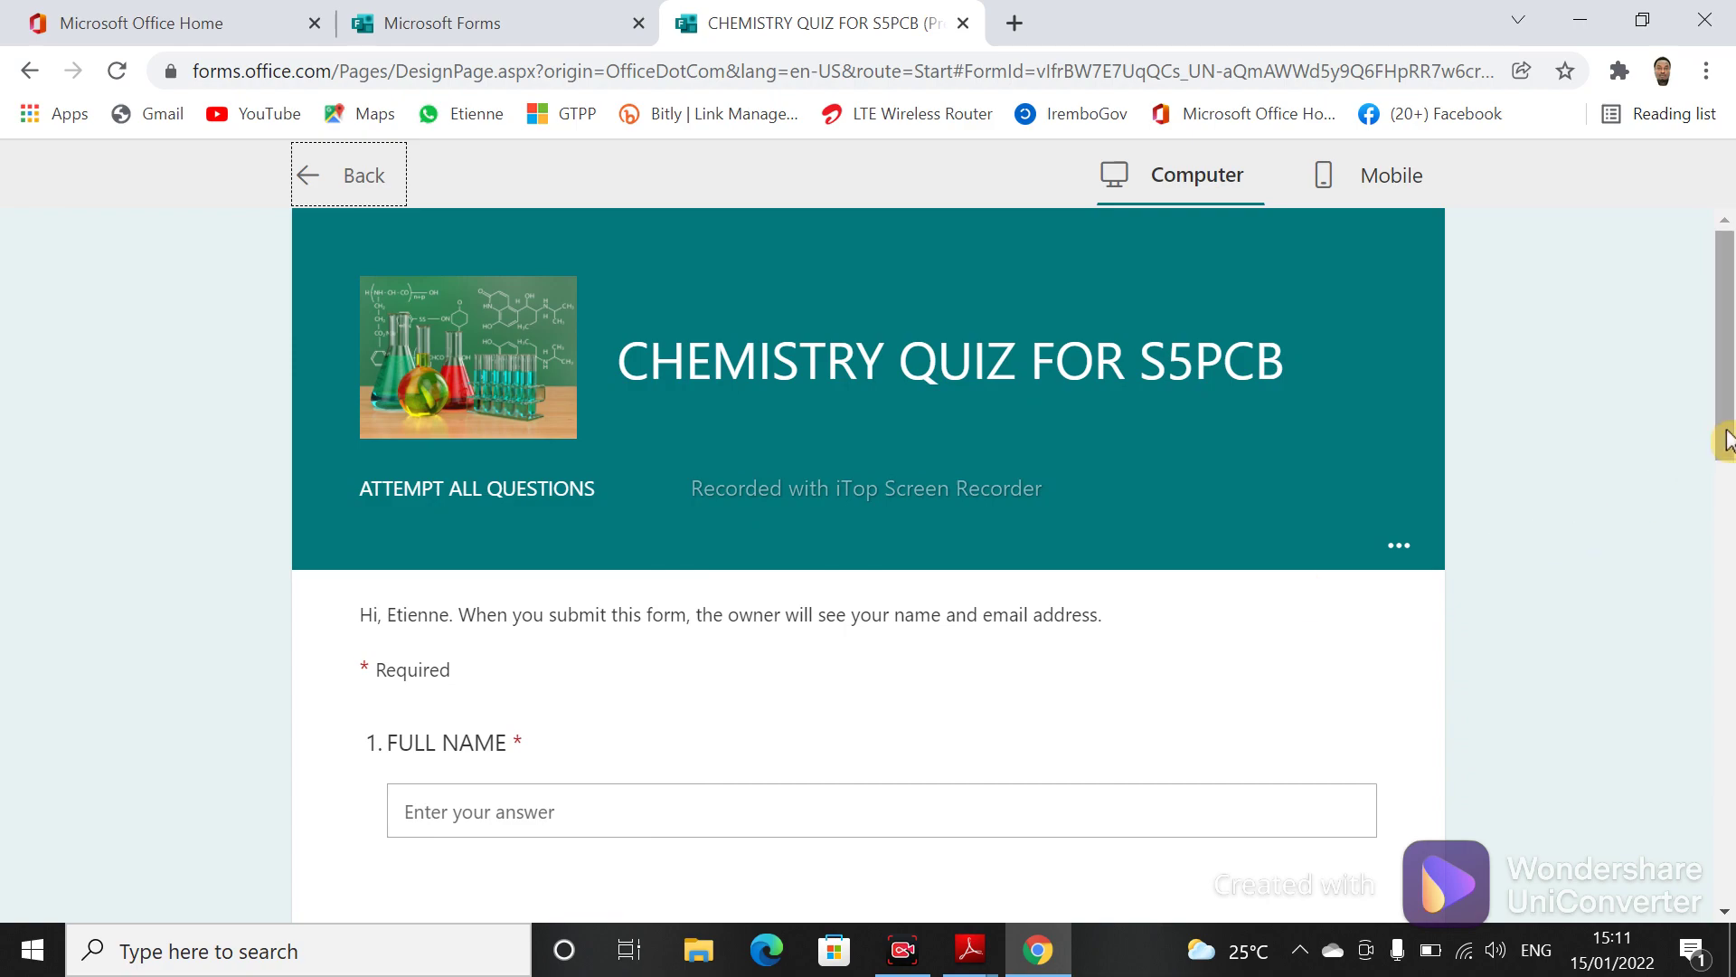
{"action": "left_click_drag", "start_coordinate": [1727, 441], "coordinate": [1729, 810]}
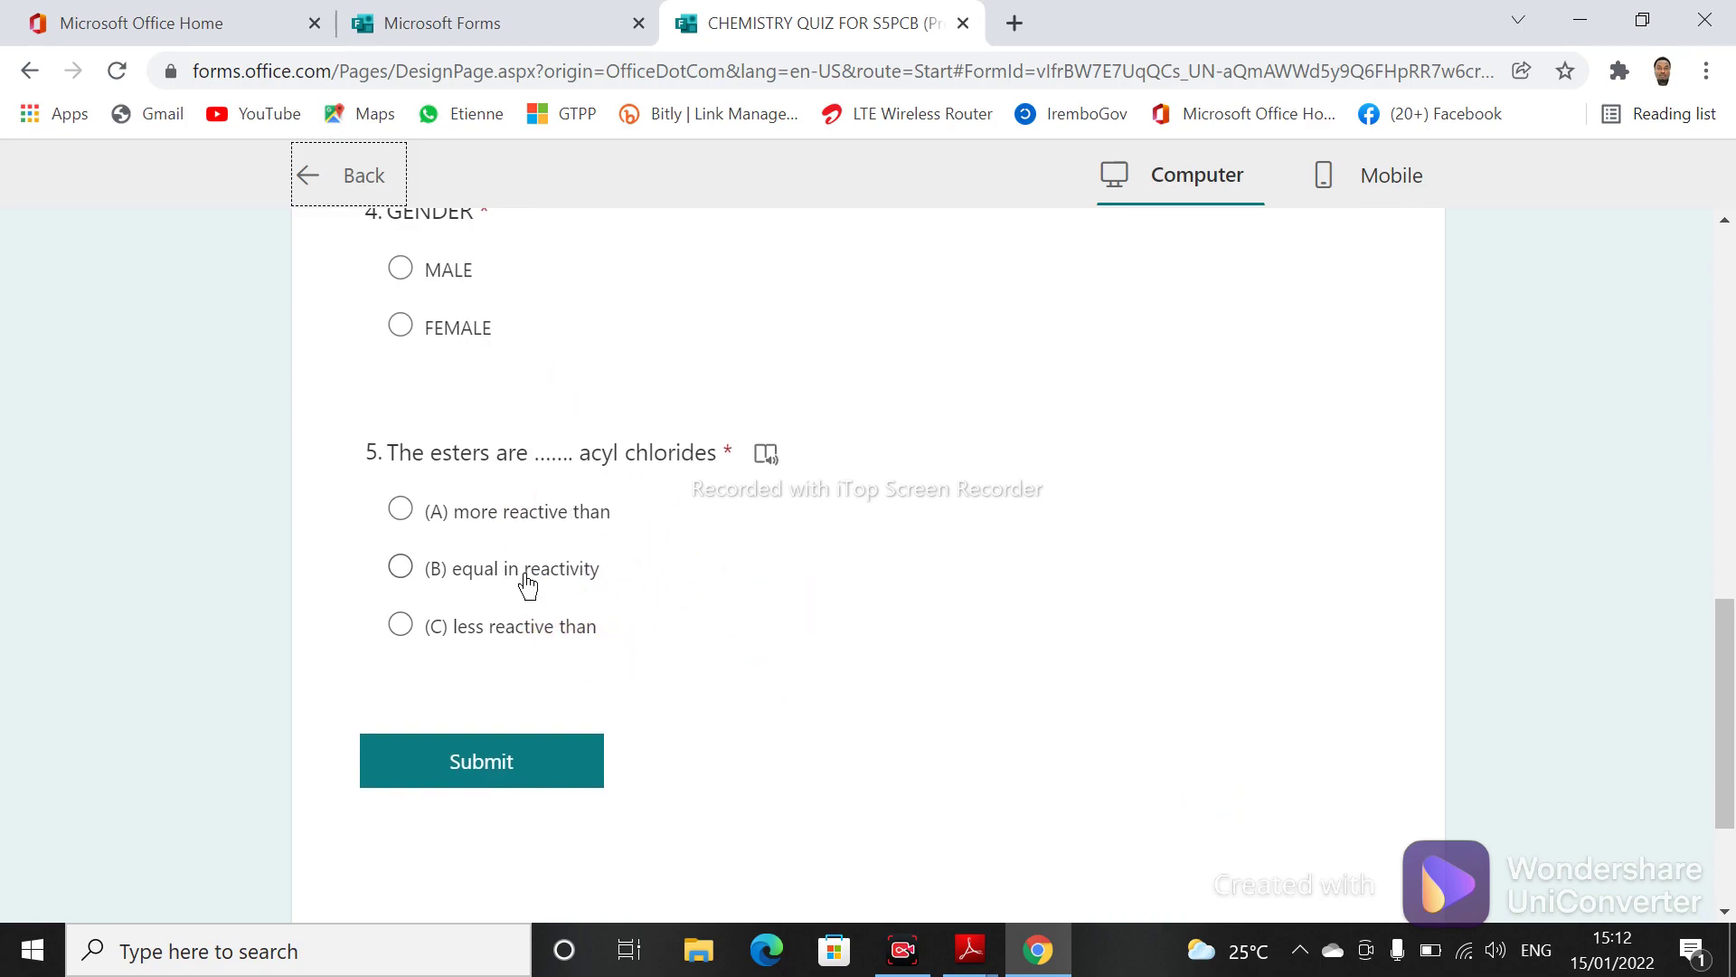
{"action": "left_click", "coordinate": [311, 190]}
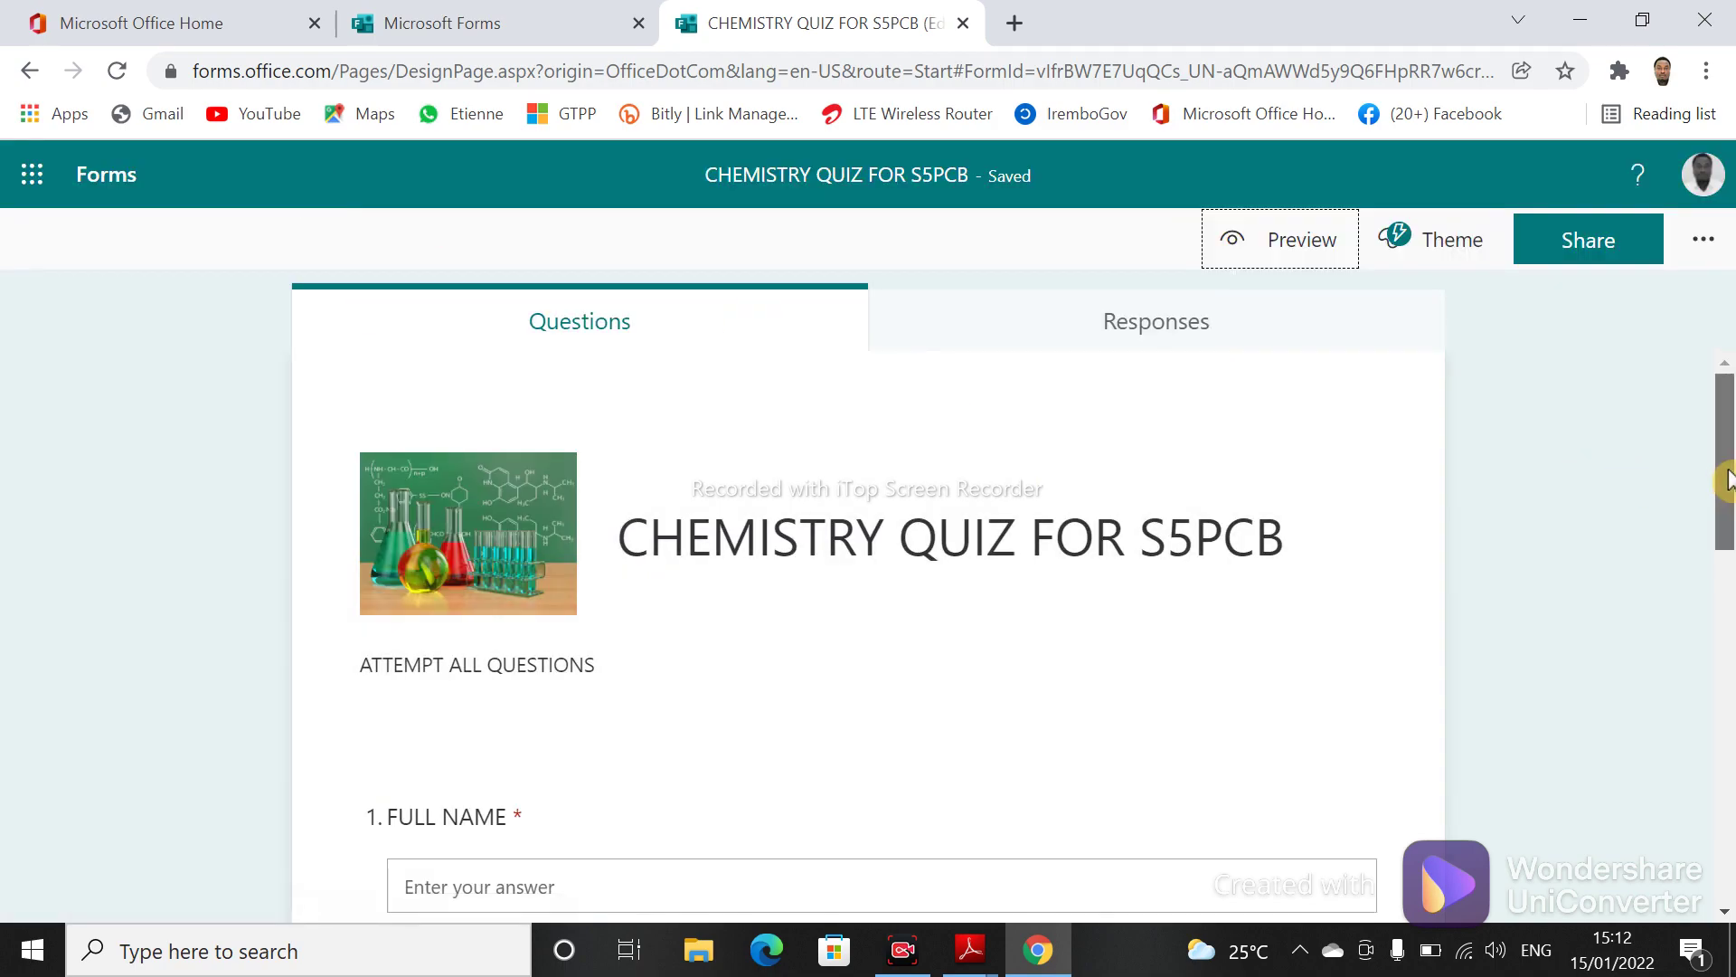
- Add a sixth question of the choice type at the end of the quiz
{"action": "left_click_drag", "start_coordinate": [1727, 479], "coordinate": [1728, 882]}
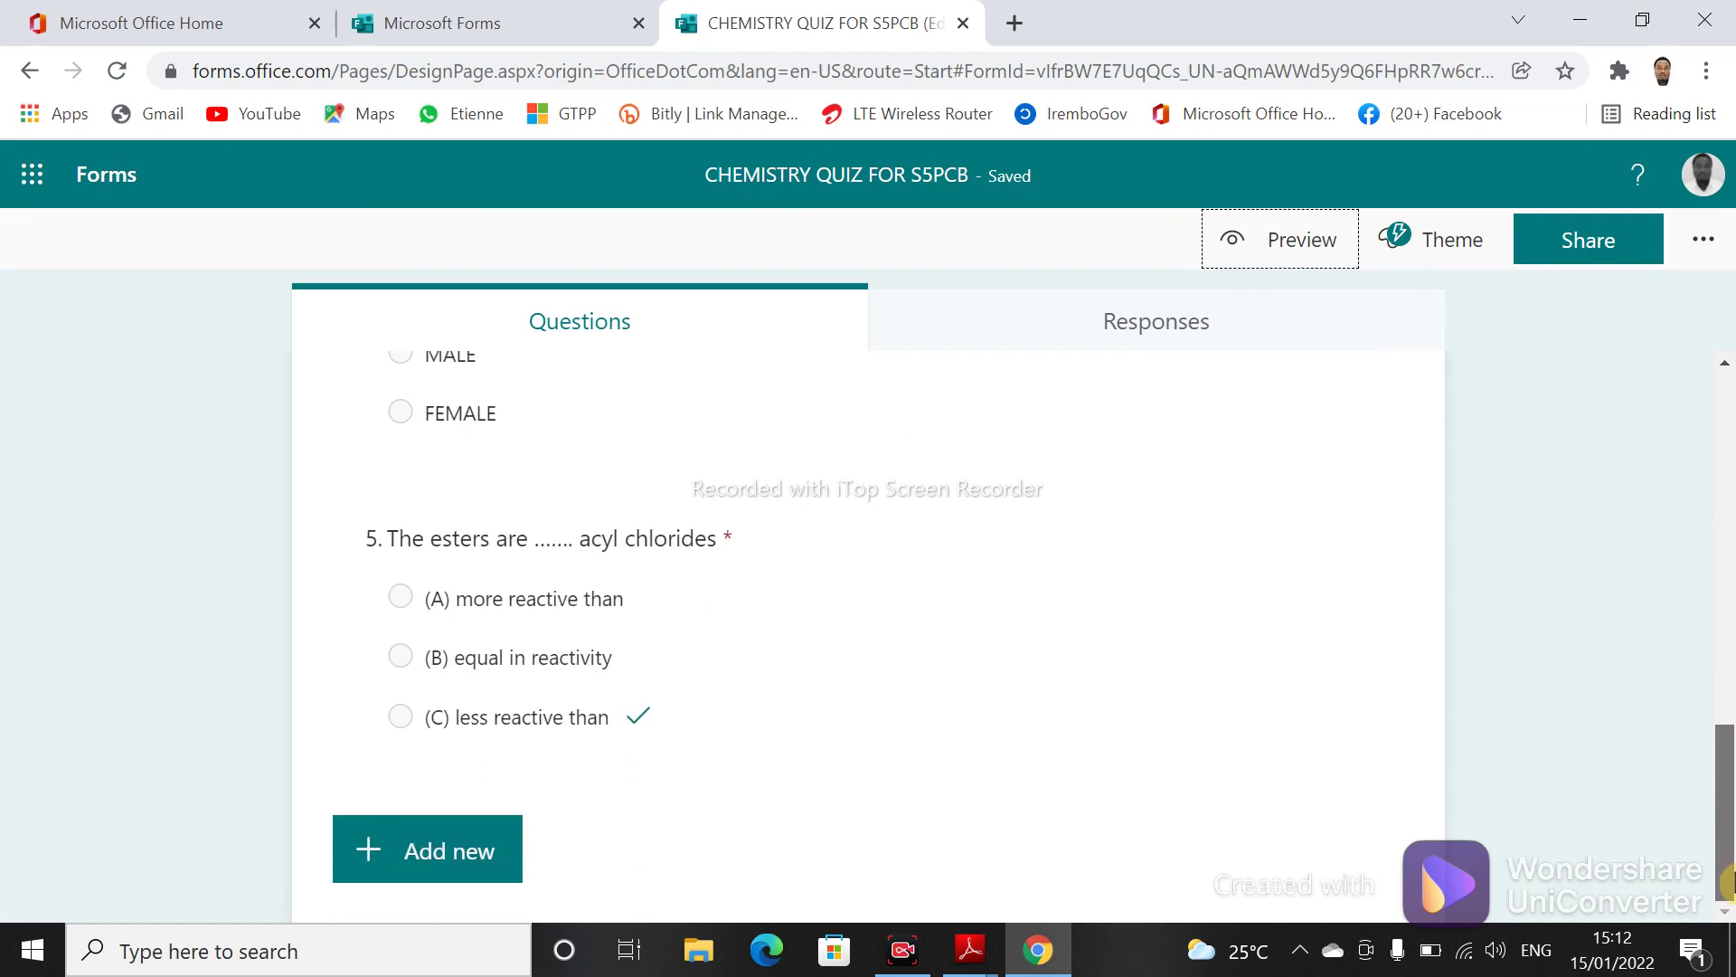
{"action": "left_click", "coordinate": [466, 855]}
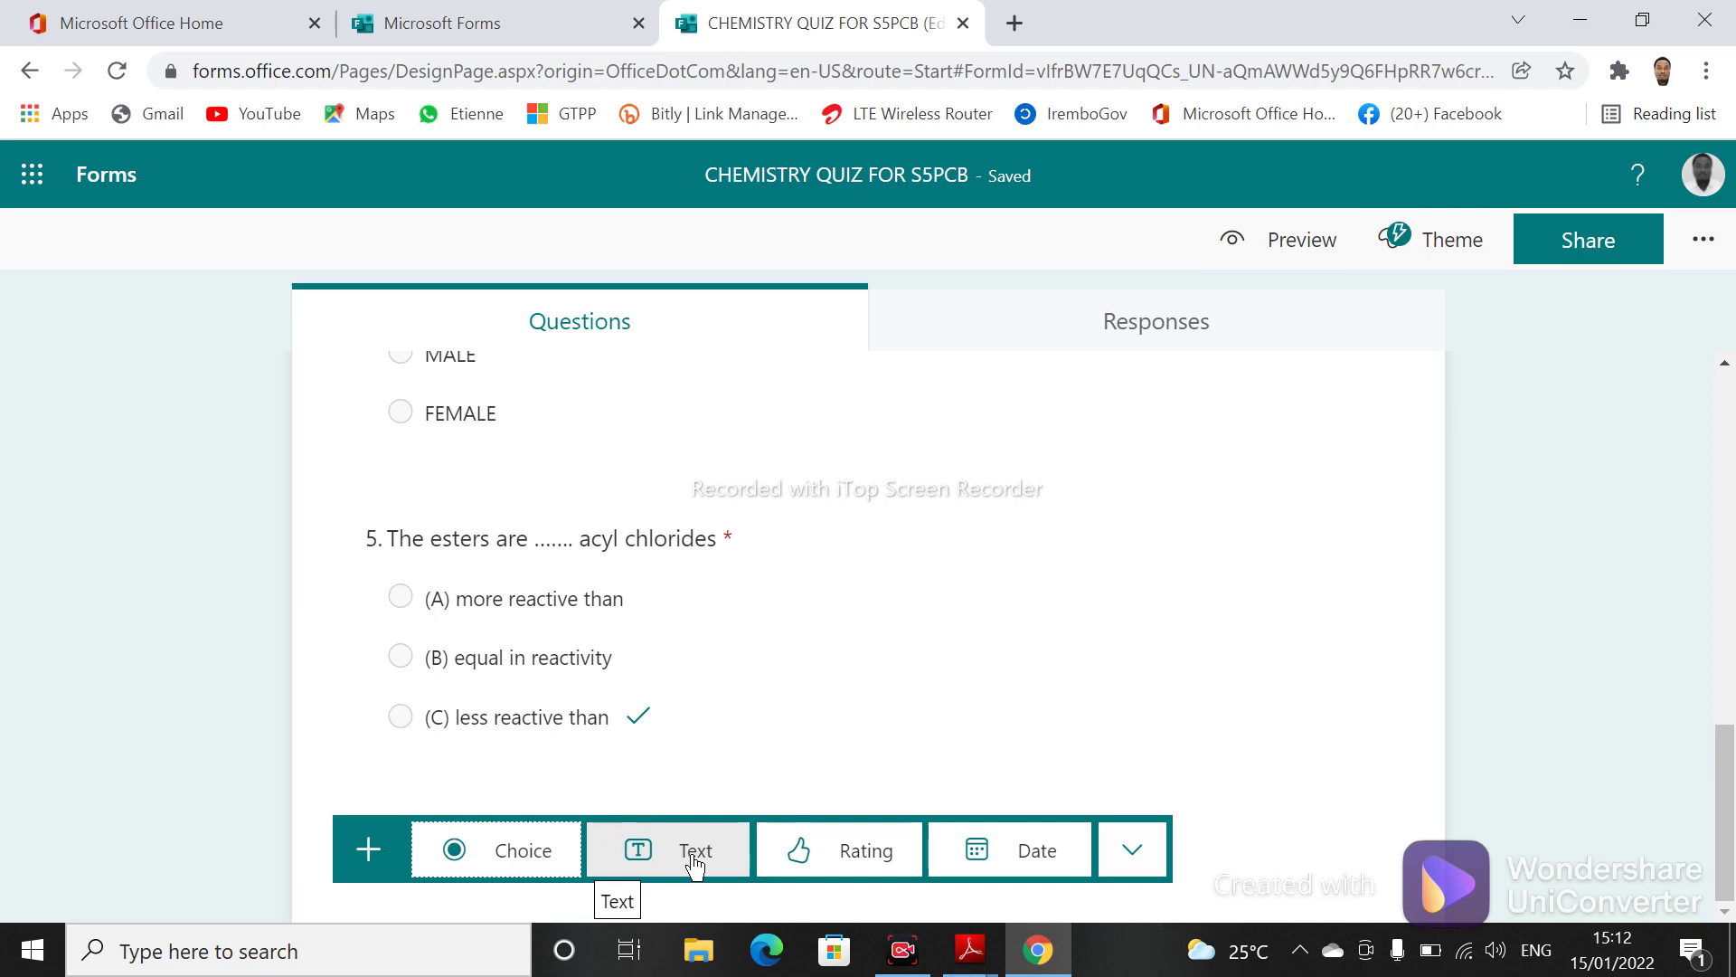
{"action": "left_click", "coordinate": [512, 861]}
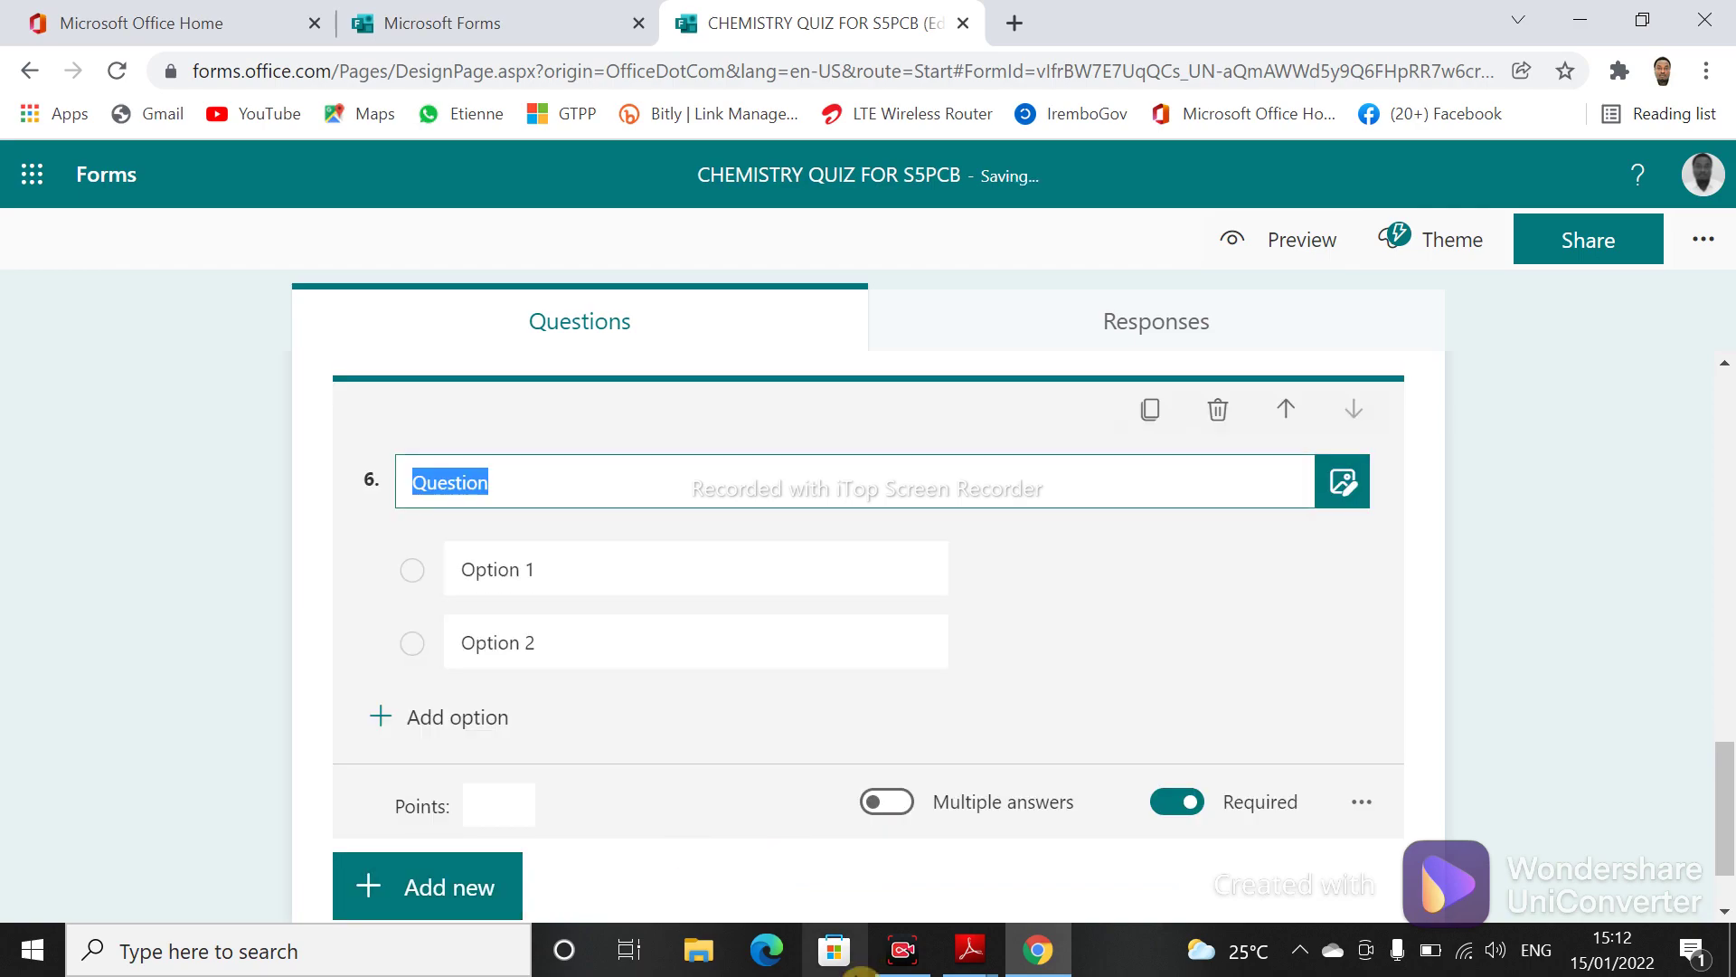
- Copy "Secondary amines react with acid chloride to give" from Chemistry S5 SB.pdf in Adobe Reader and paste it as the sixth question's title
{"action": "mouse_move", "coordinate": [970, 950]}
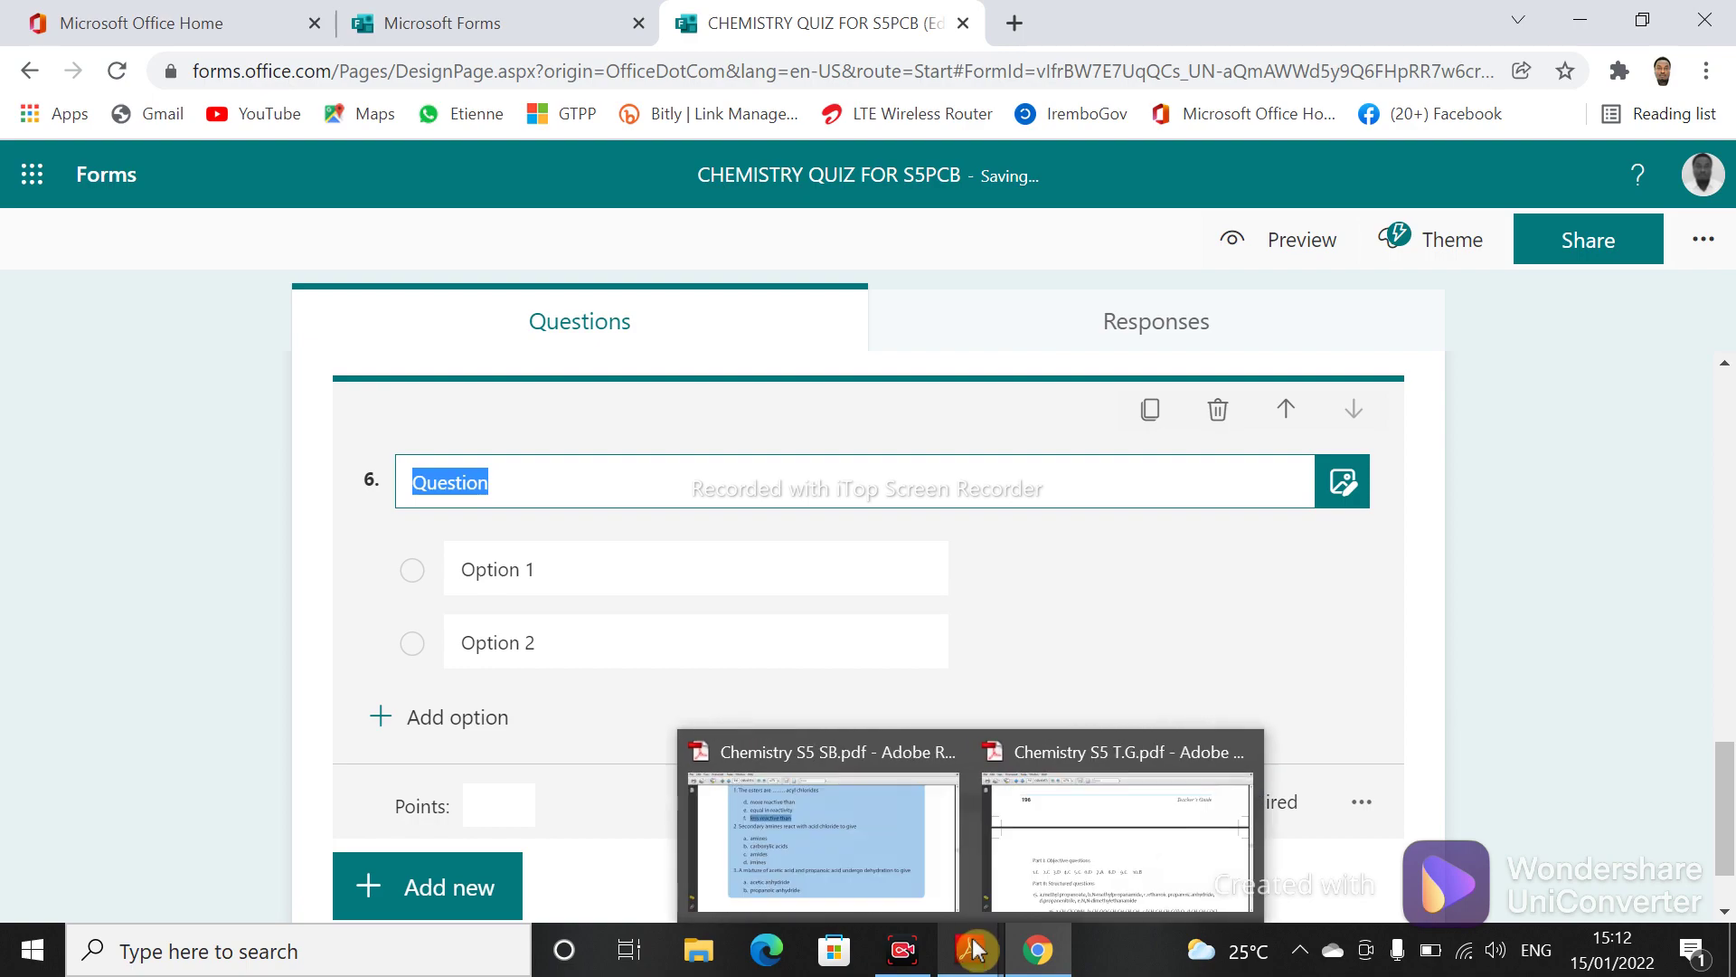
{"action": "mouse_move", "coordinate": [1037, 873]}
{"action": "left_click", "coordinate": [881, 838]}
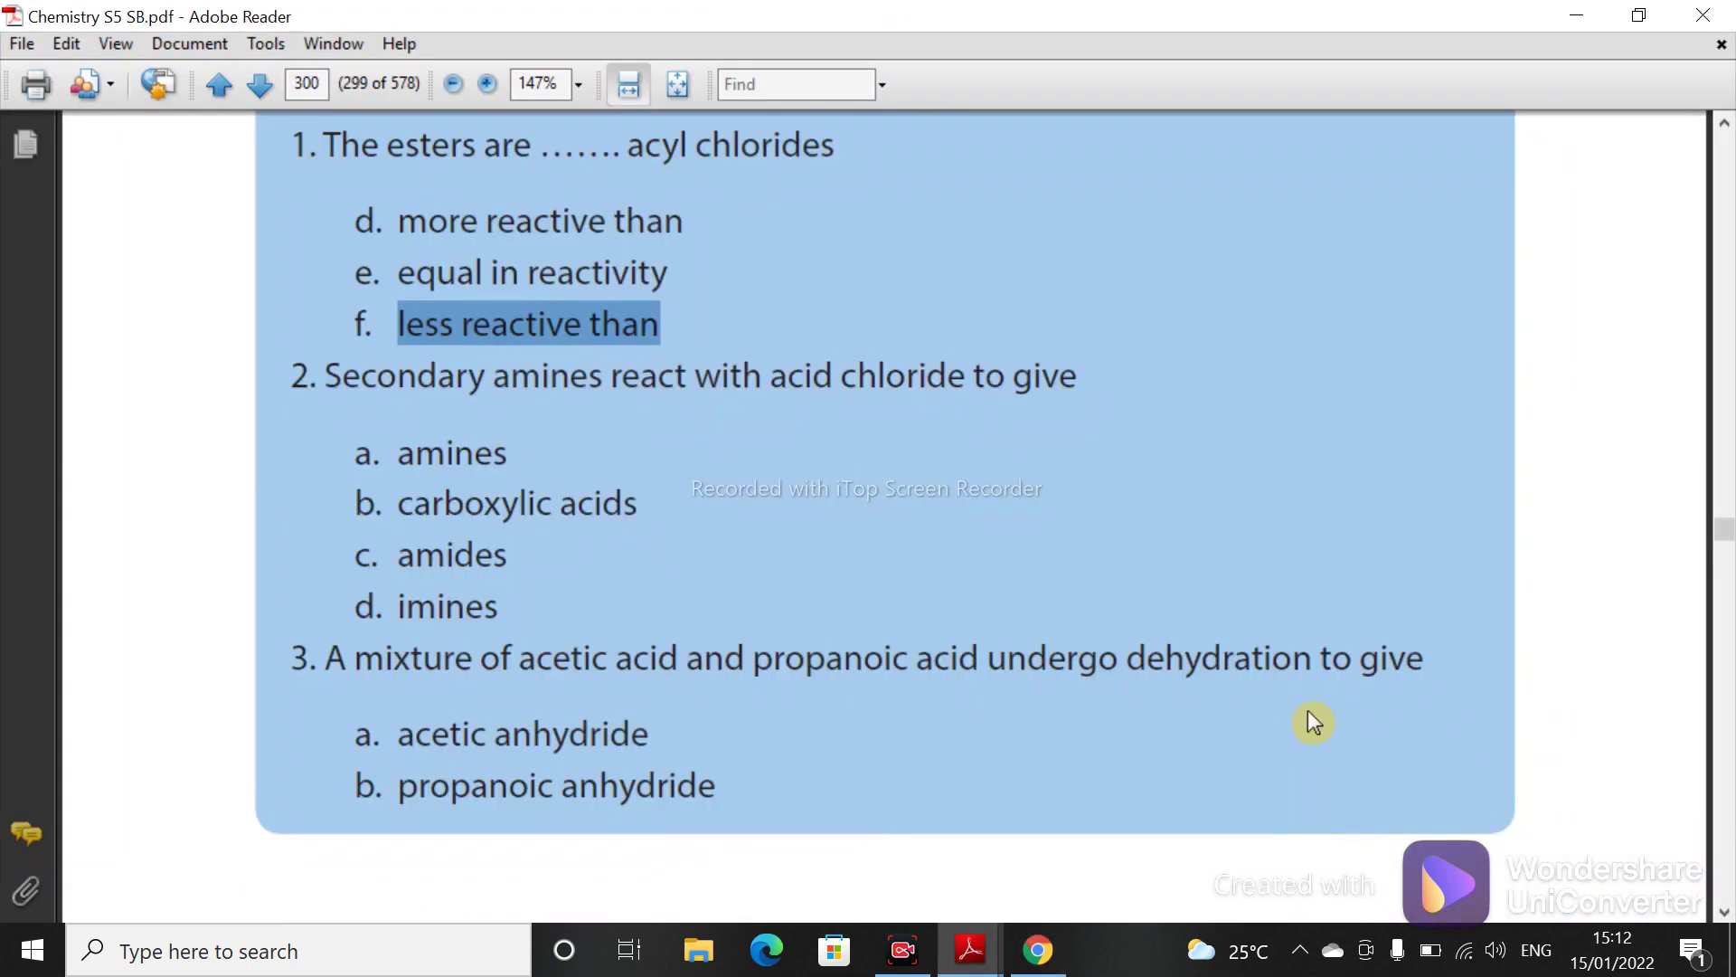
{"action": "left_click_drag", "start_coordinate": [1091, 387], "coordinate": [406, 391]}
{"action": "key", "text": "ctrl+c"}
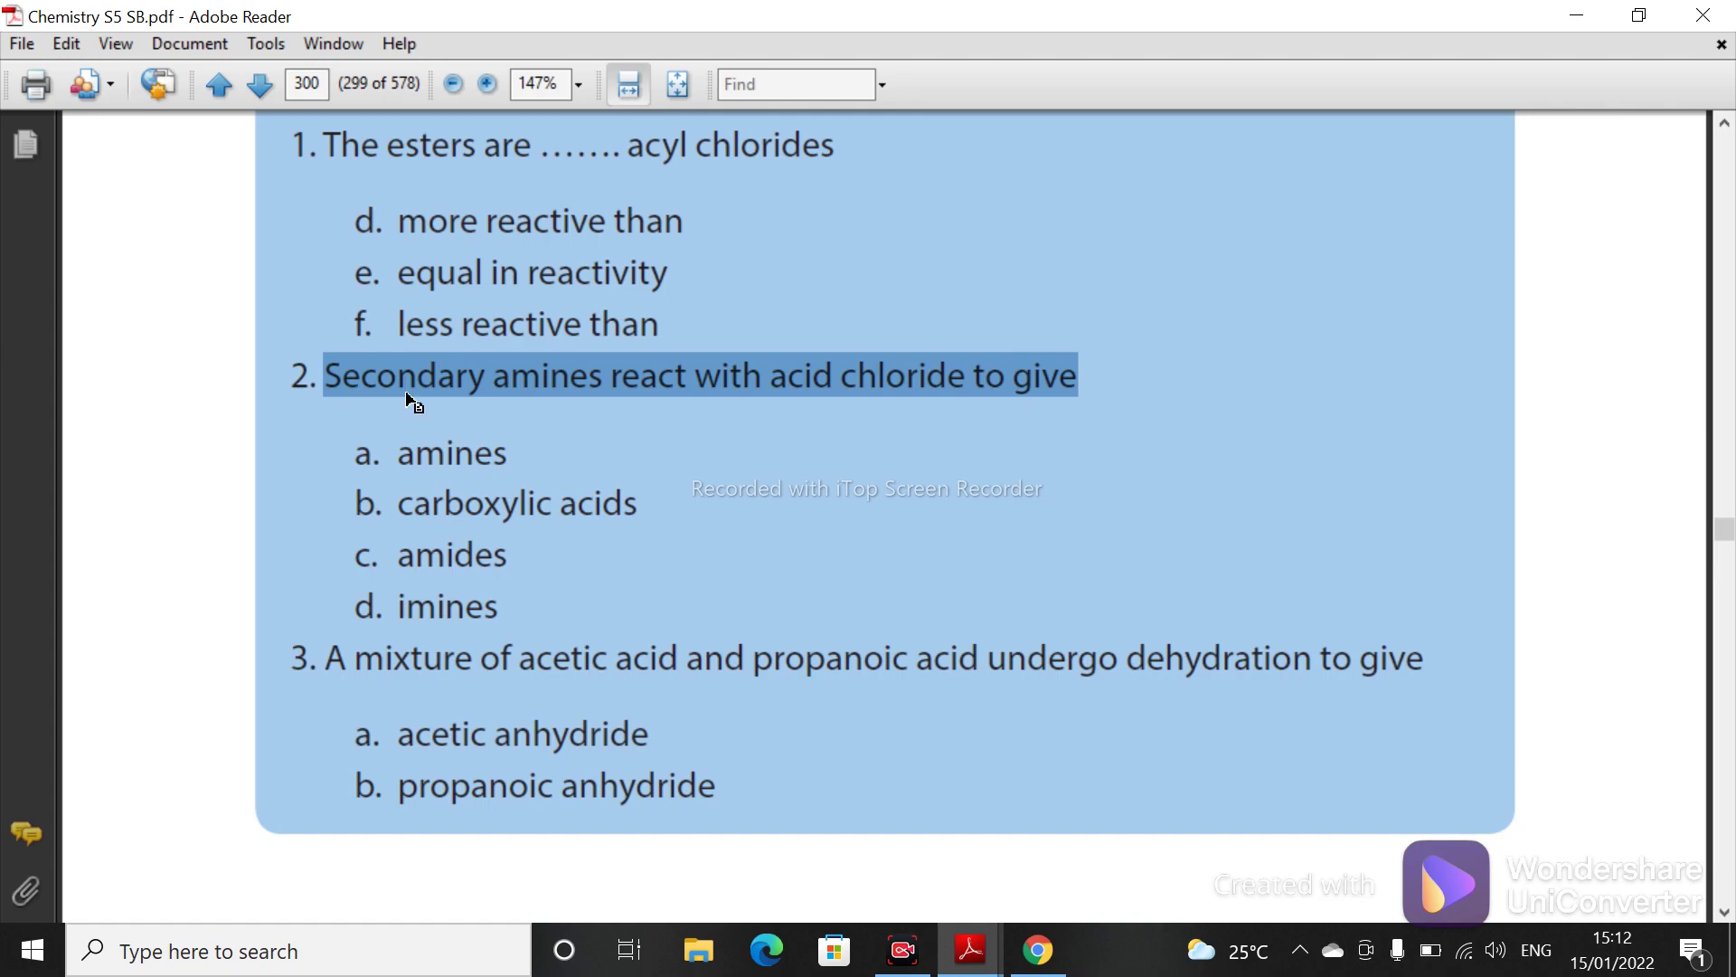
{"action": "left_click", "coordinate": [1577, 16]}
{"action": "key", "text": "ctrl+v"}
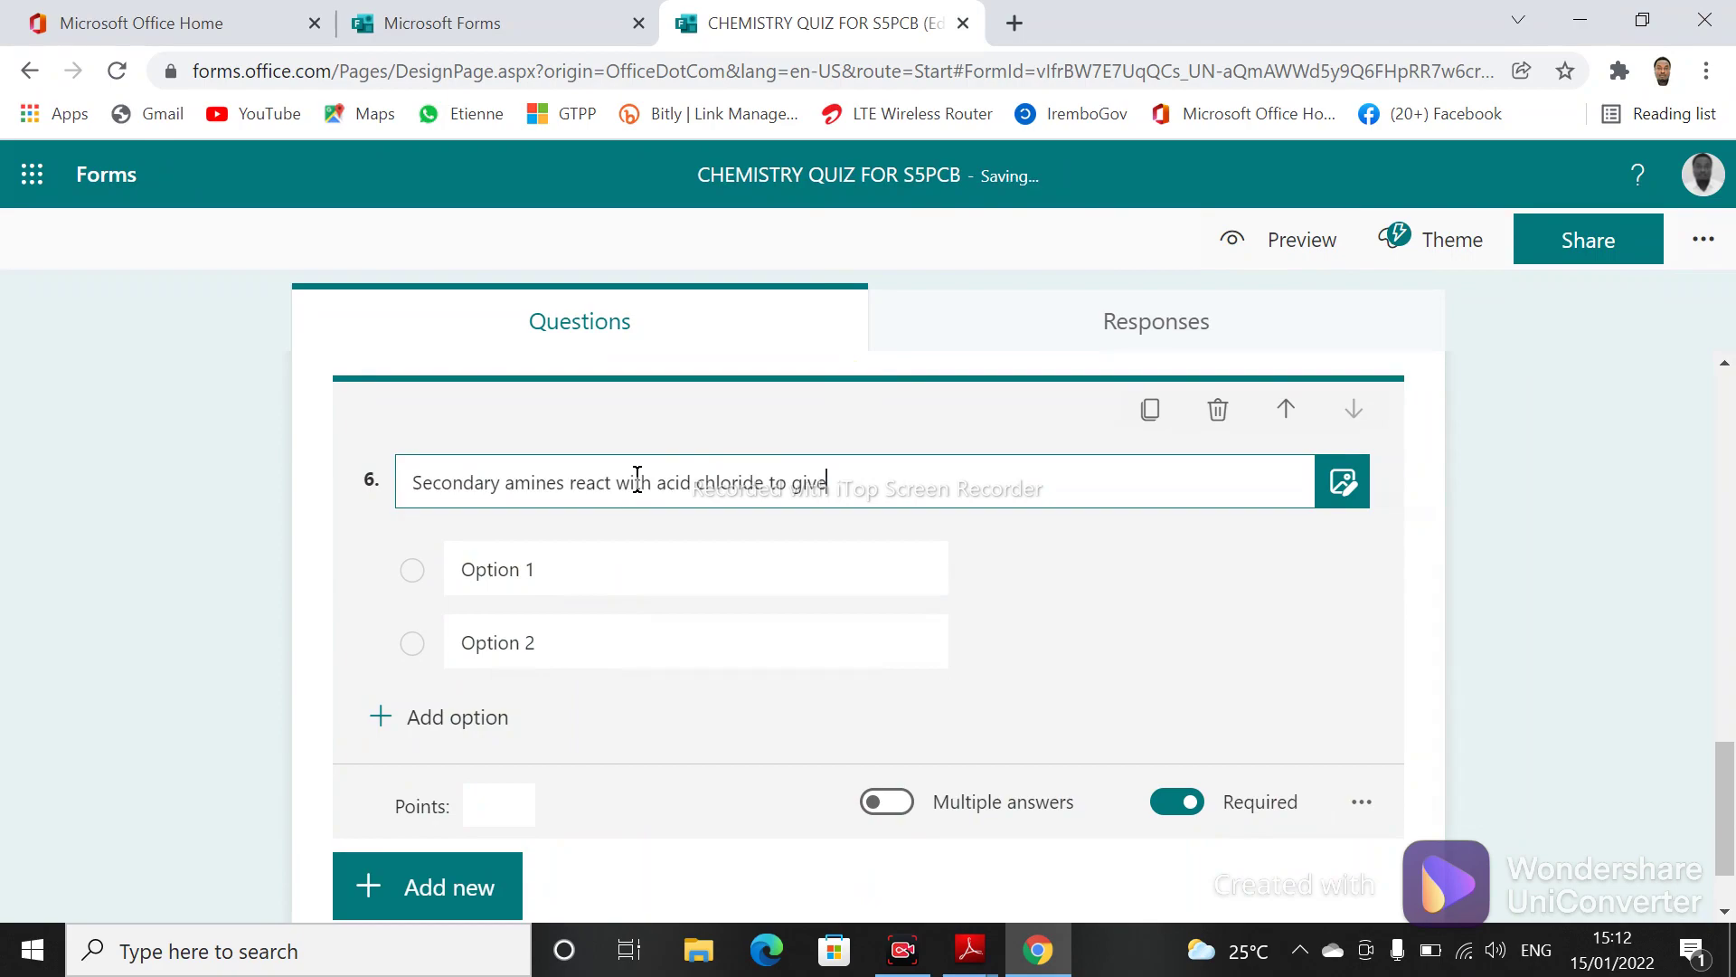
- Replace the sixth question's first option with "amines" copied from Chemistry S5 SB.pdf, and prefix it with "(A)"
{"action": "left_click", "coordinate": [599, 561]}
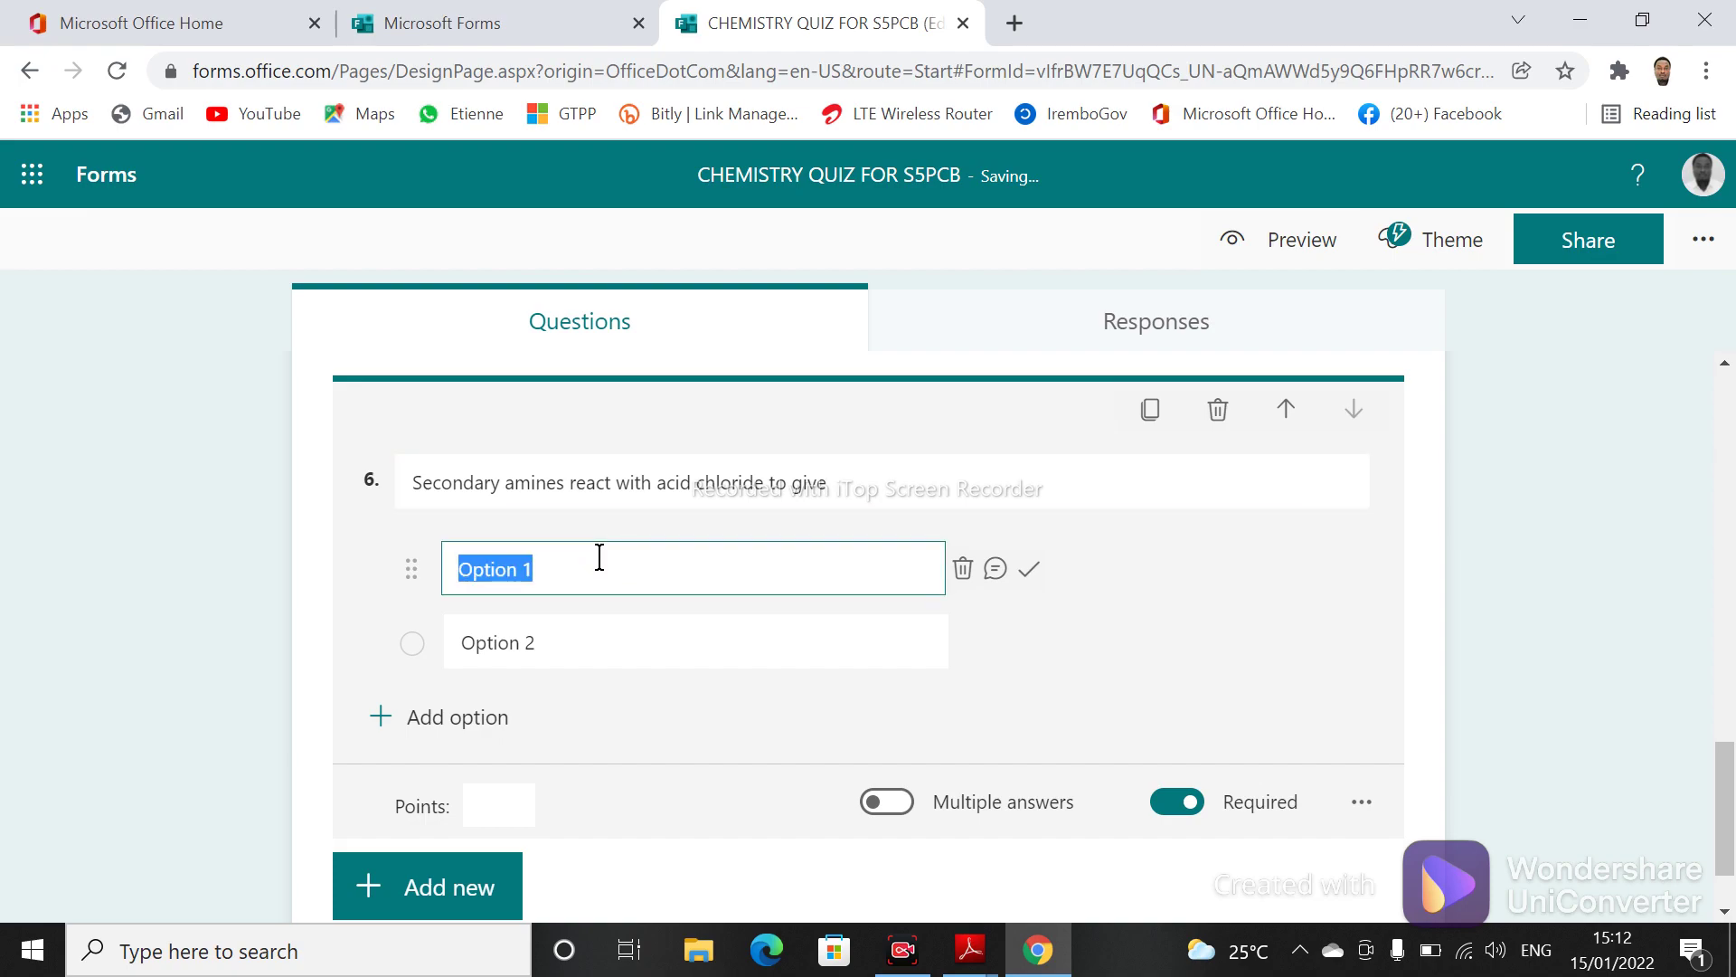
{"action": "left_click", "coordinate": [970, 949]}
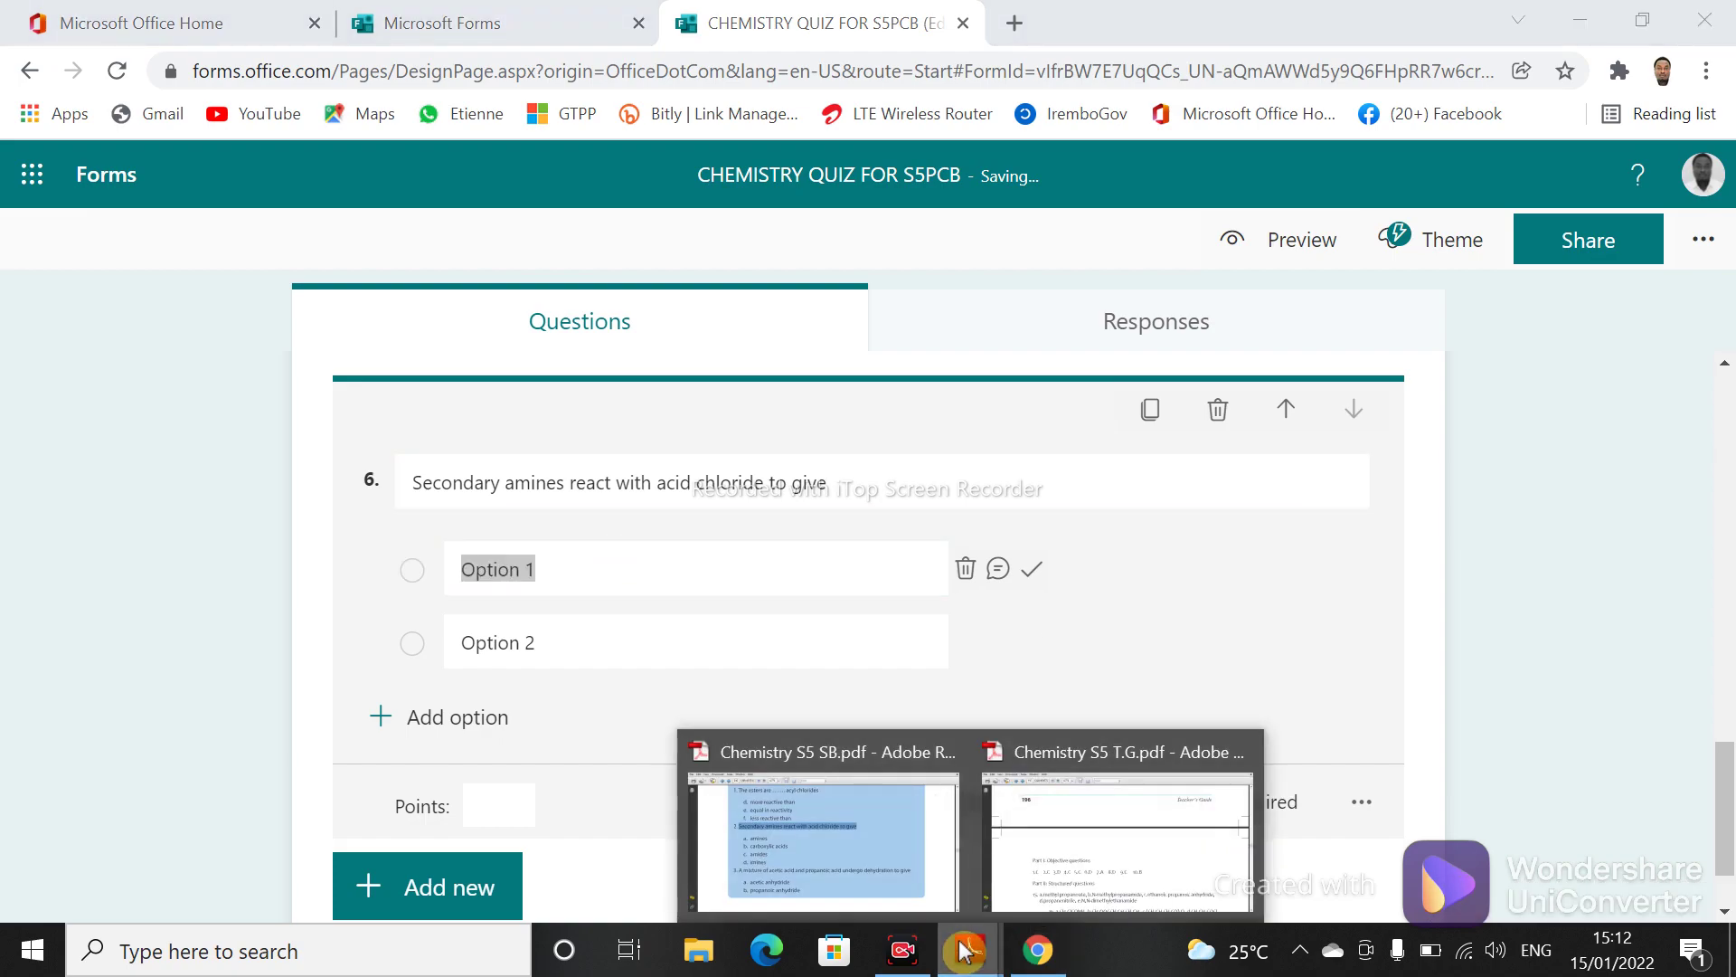
{"action": "left_click", "coordinate": [855, 854]}
{"action": "left_click_drag", "start_coordinate": [508, 455], "coordinate": [395, 465]}
{"action": "key", "text": "ctrl+c"}
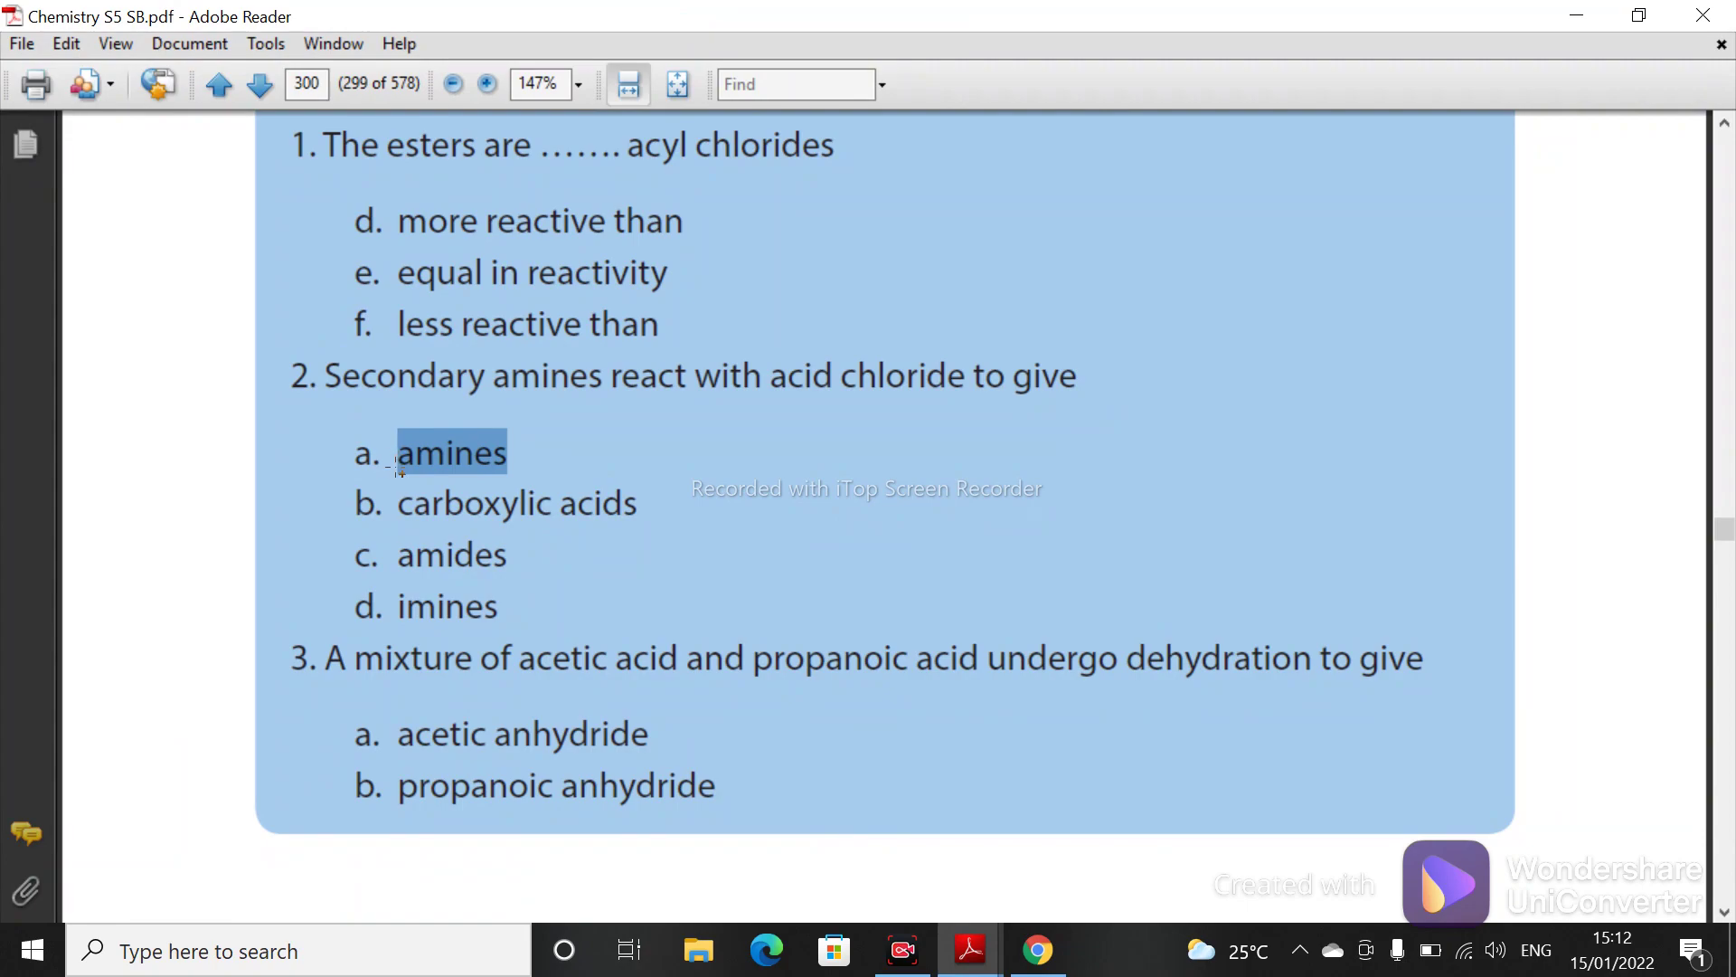
{"action": "left_click", "coordinate": [1576, 14]}
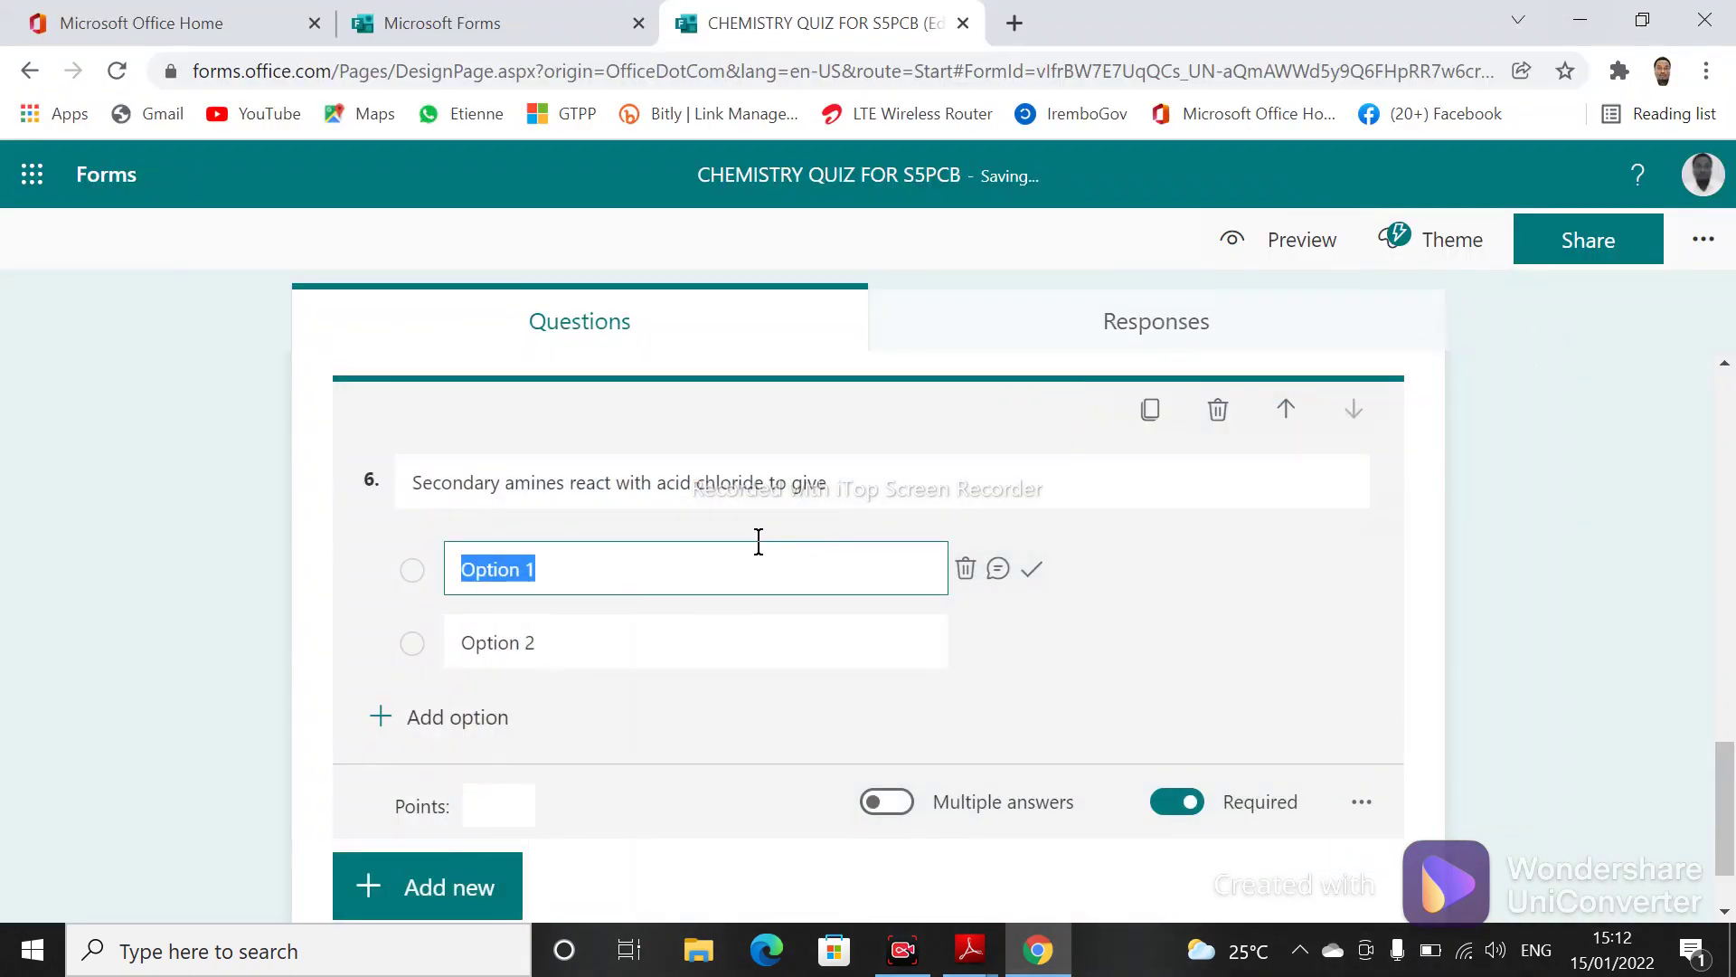
{"action": "key", "text": "ctrl+v"}
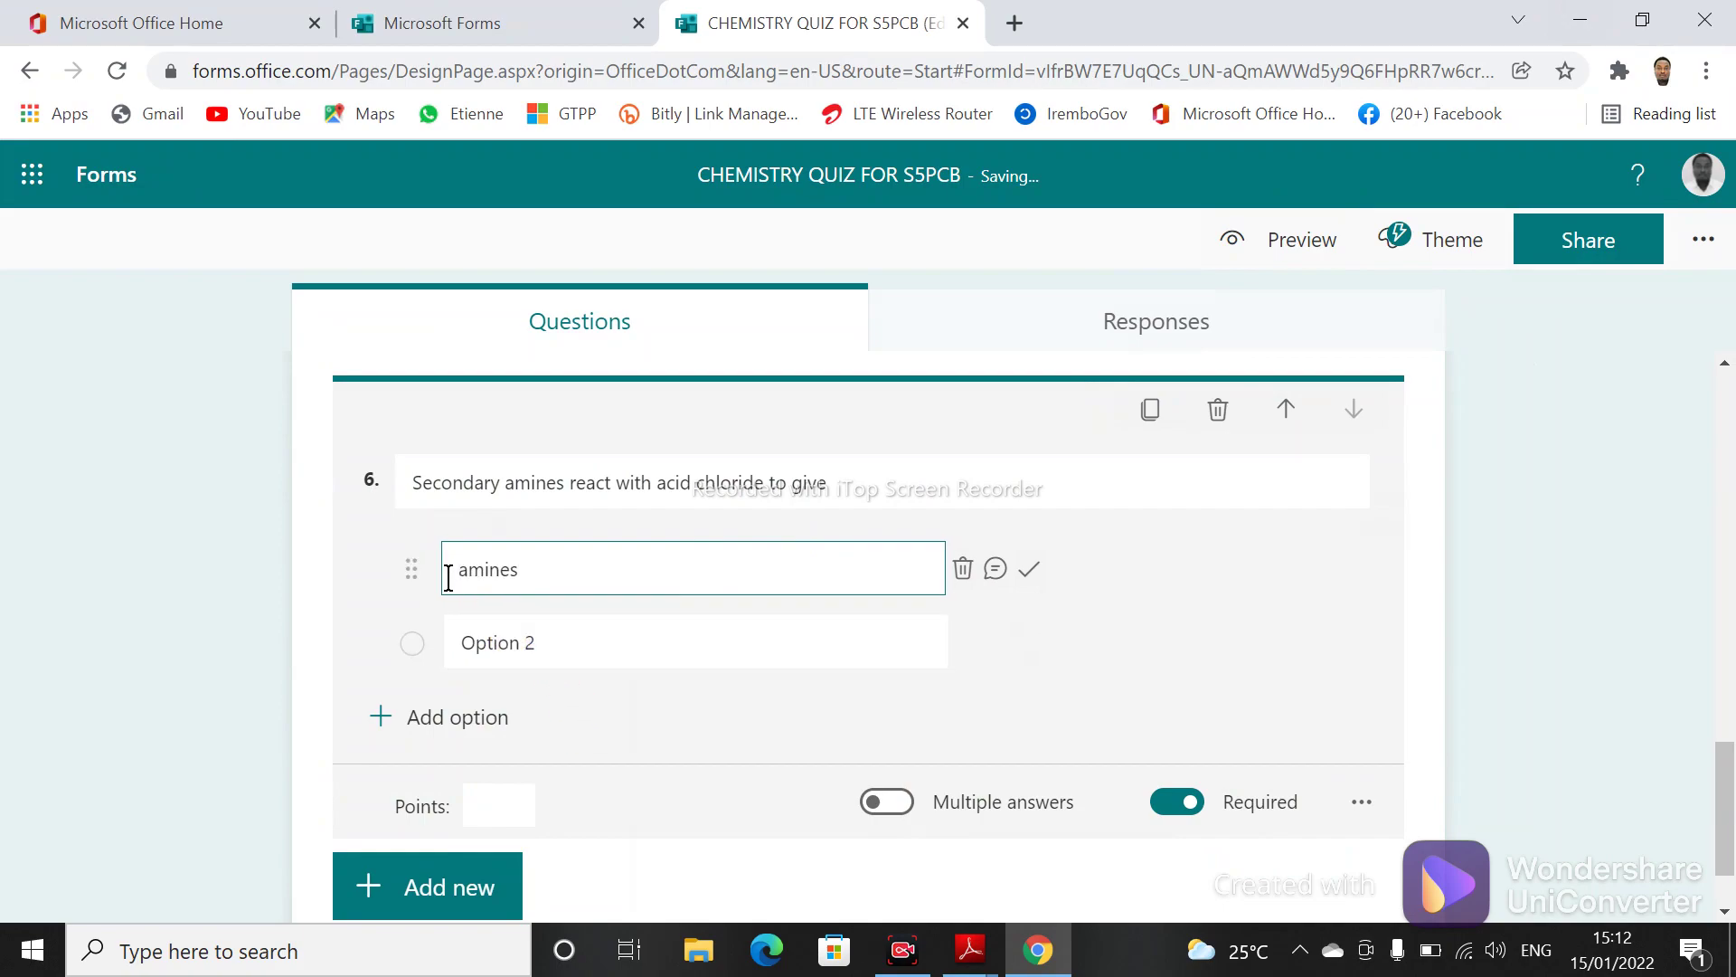
{"action": "type", "text": "(A)"}
- Select "carboxylic acids" in Chemistry S5 SB.pdf and clear the placeholder text of the sixth question's second option
{"action": "left_click", "coordinate": [496, 617]}
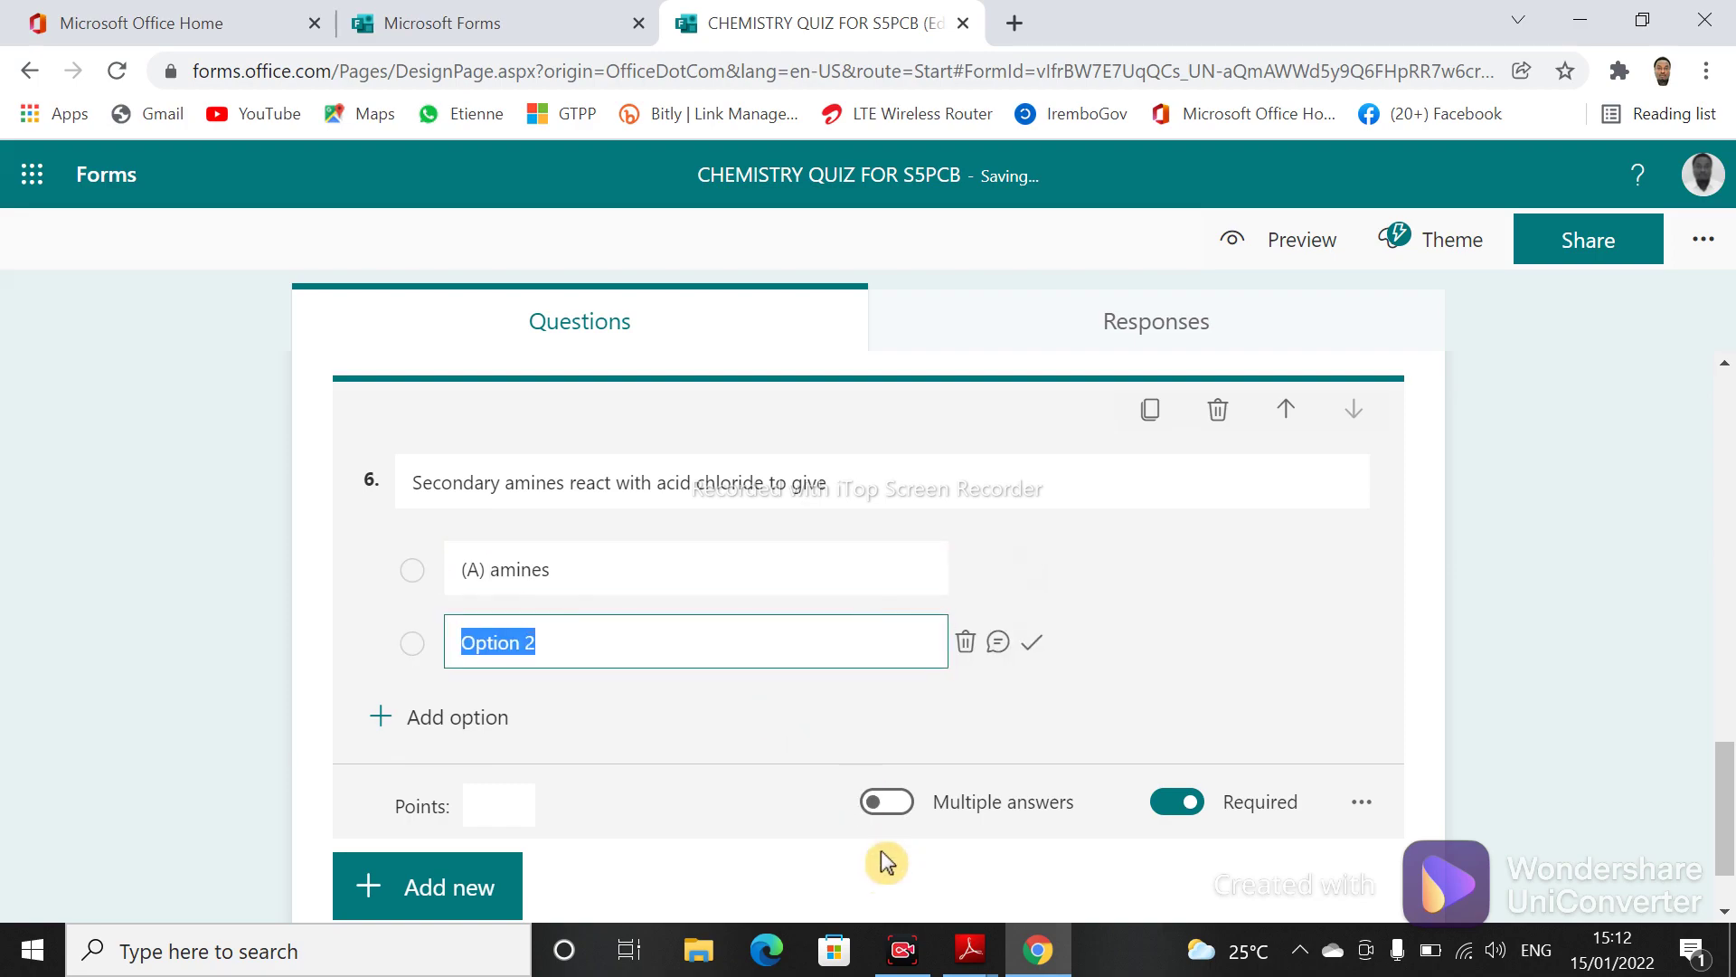
{"action": "mouse_move", "coordinate": [970, 950]}
{"action": "left_click", "coordinate": [843, 863]}
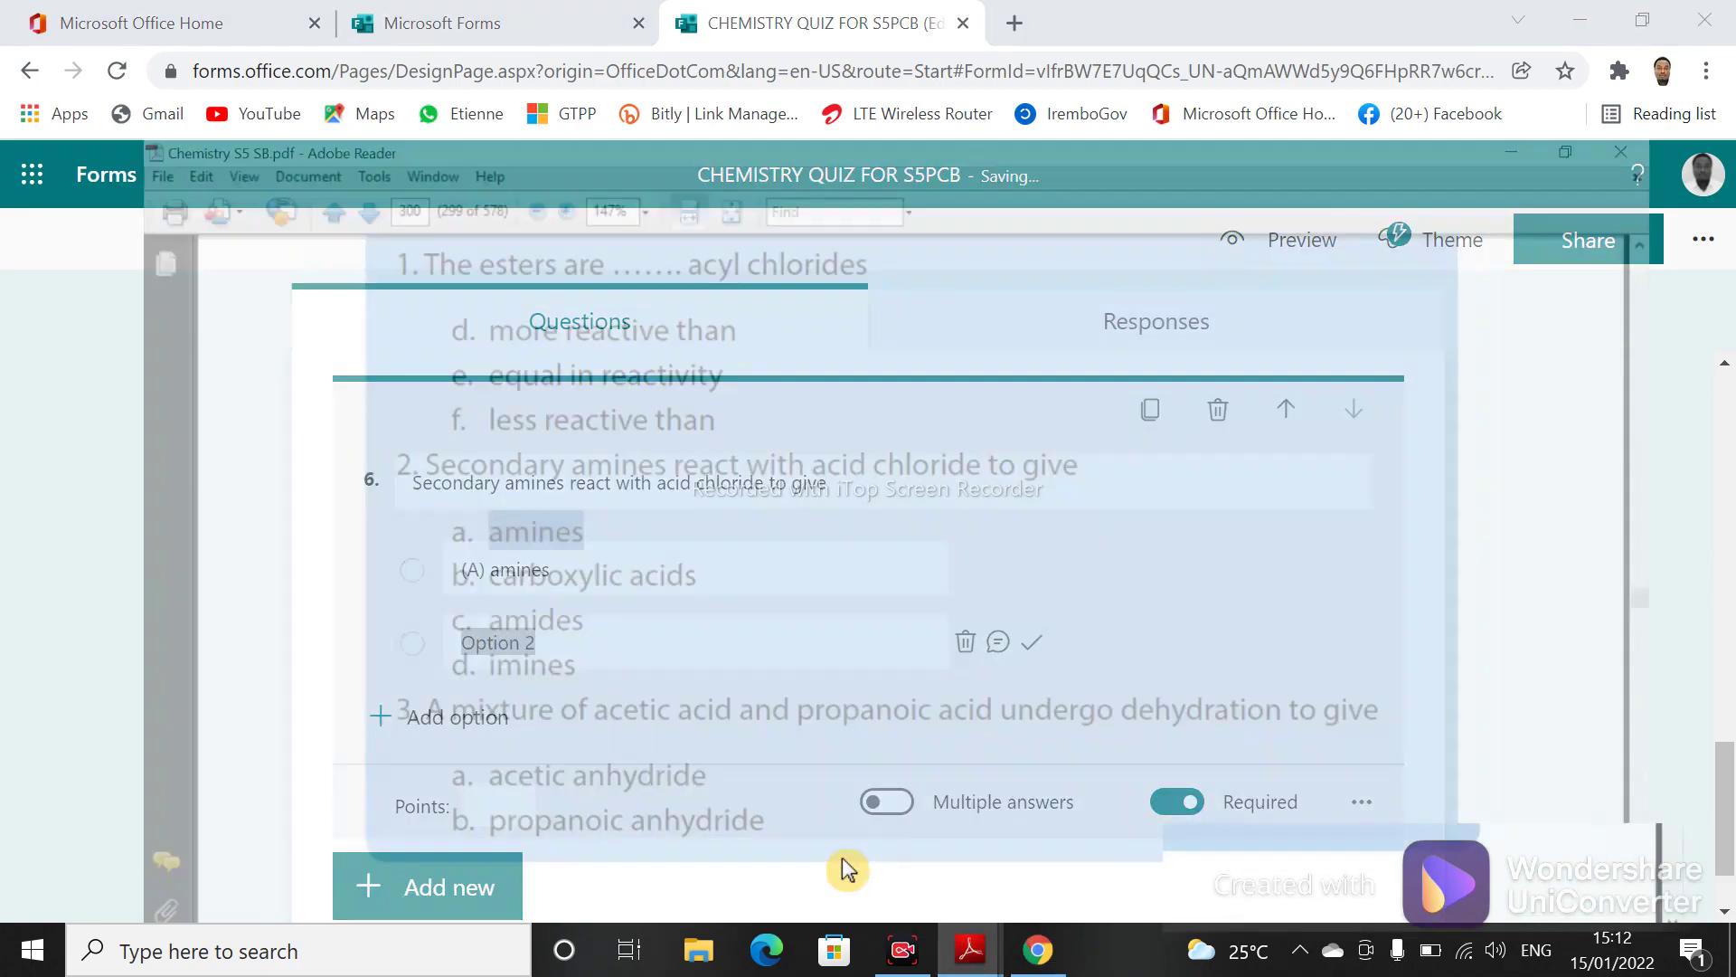
{"action": "left_click_drag", "start_coordinate": [649, 509], "coordinate": [451, 509]}
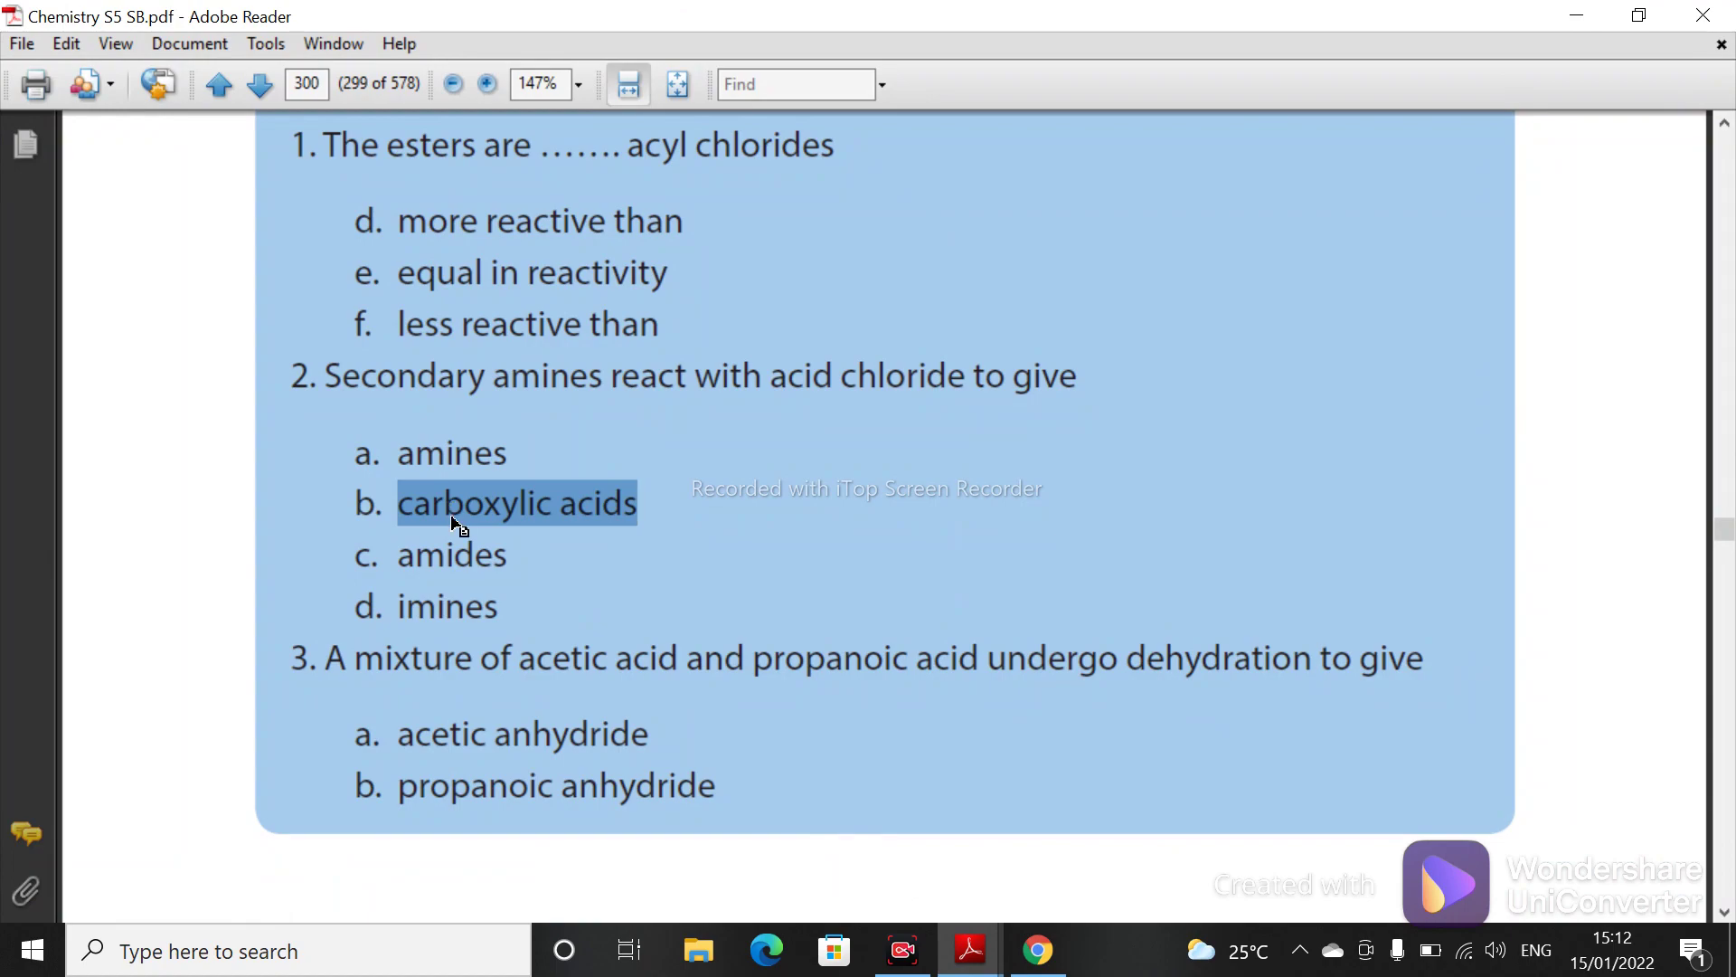
{"action": "left_click", "coordinate": [1576, 15]}
{"action": "type", "text": "V"}
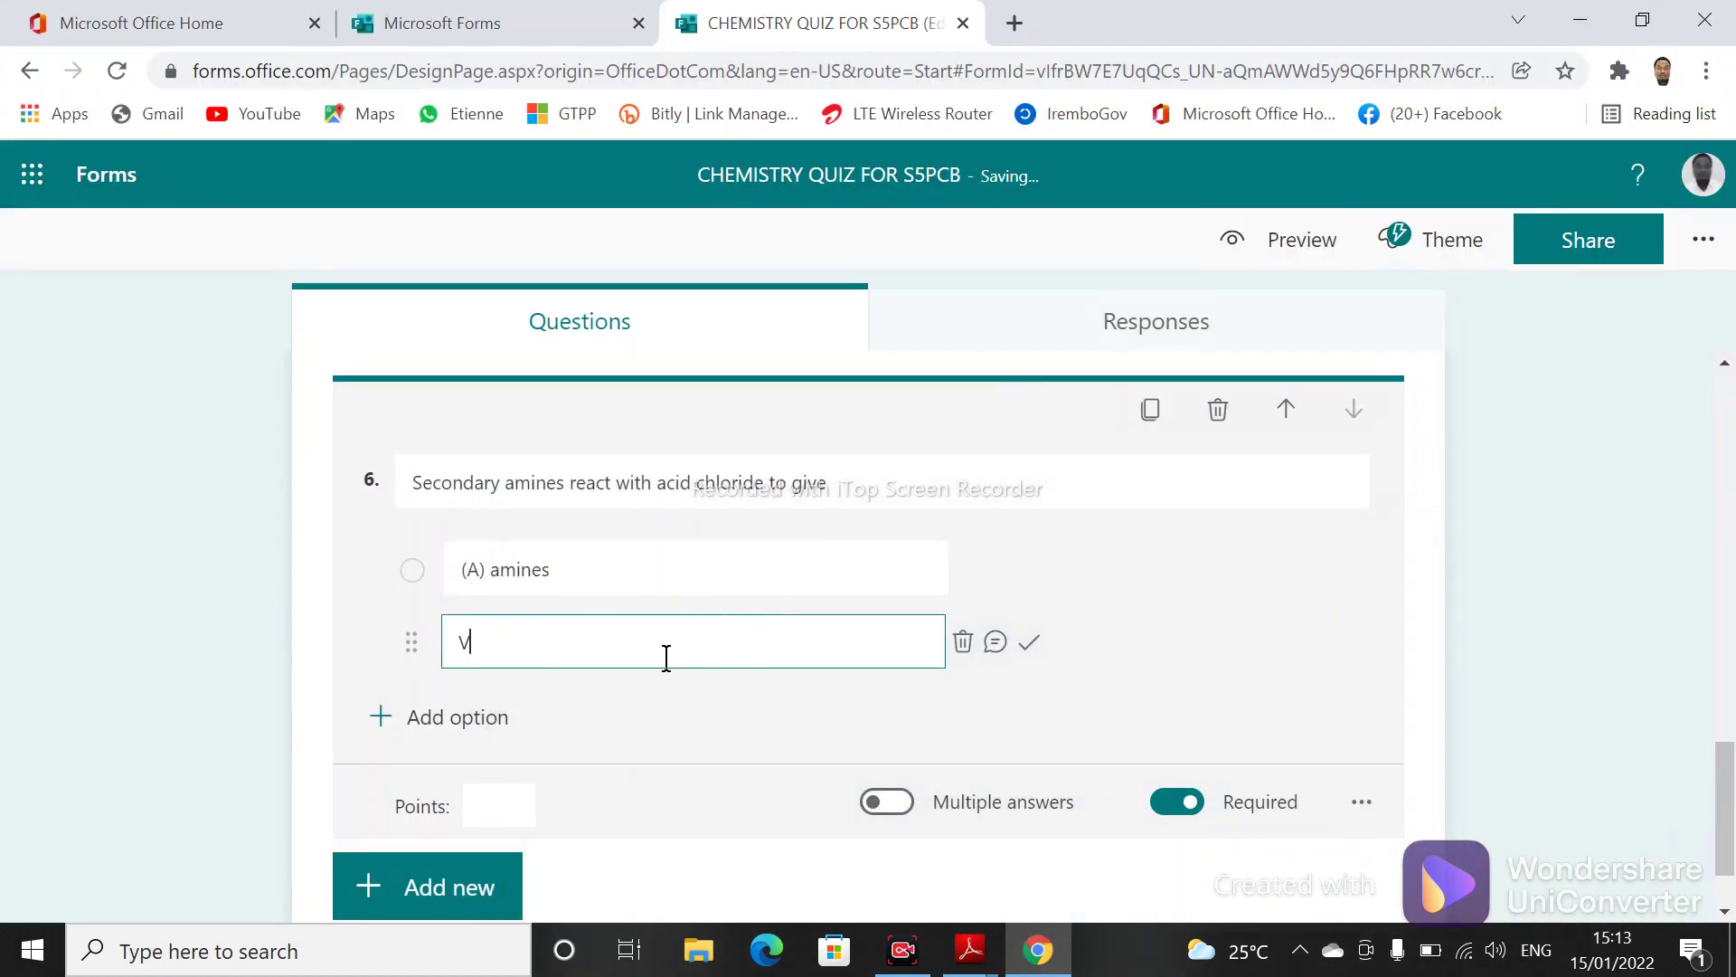
{"action": "key", "text": "BackSpace"}
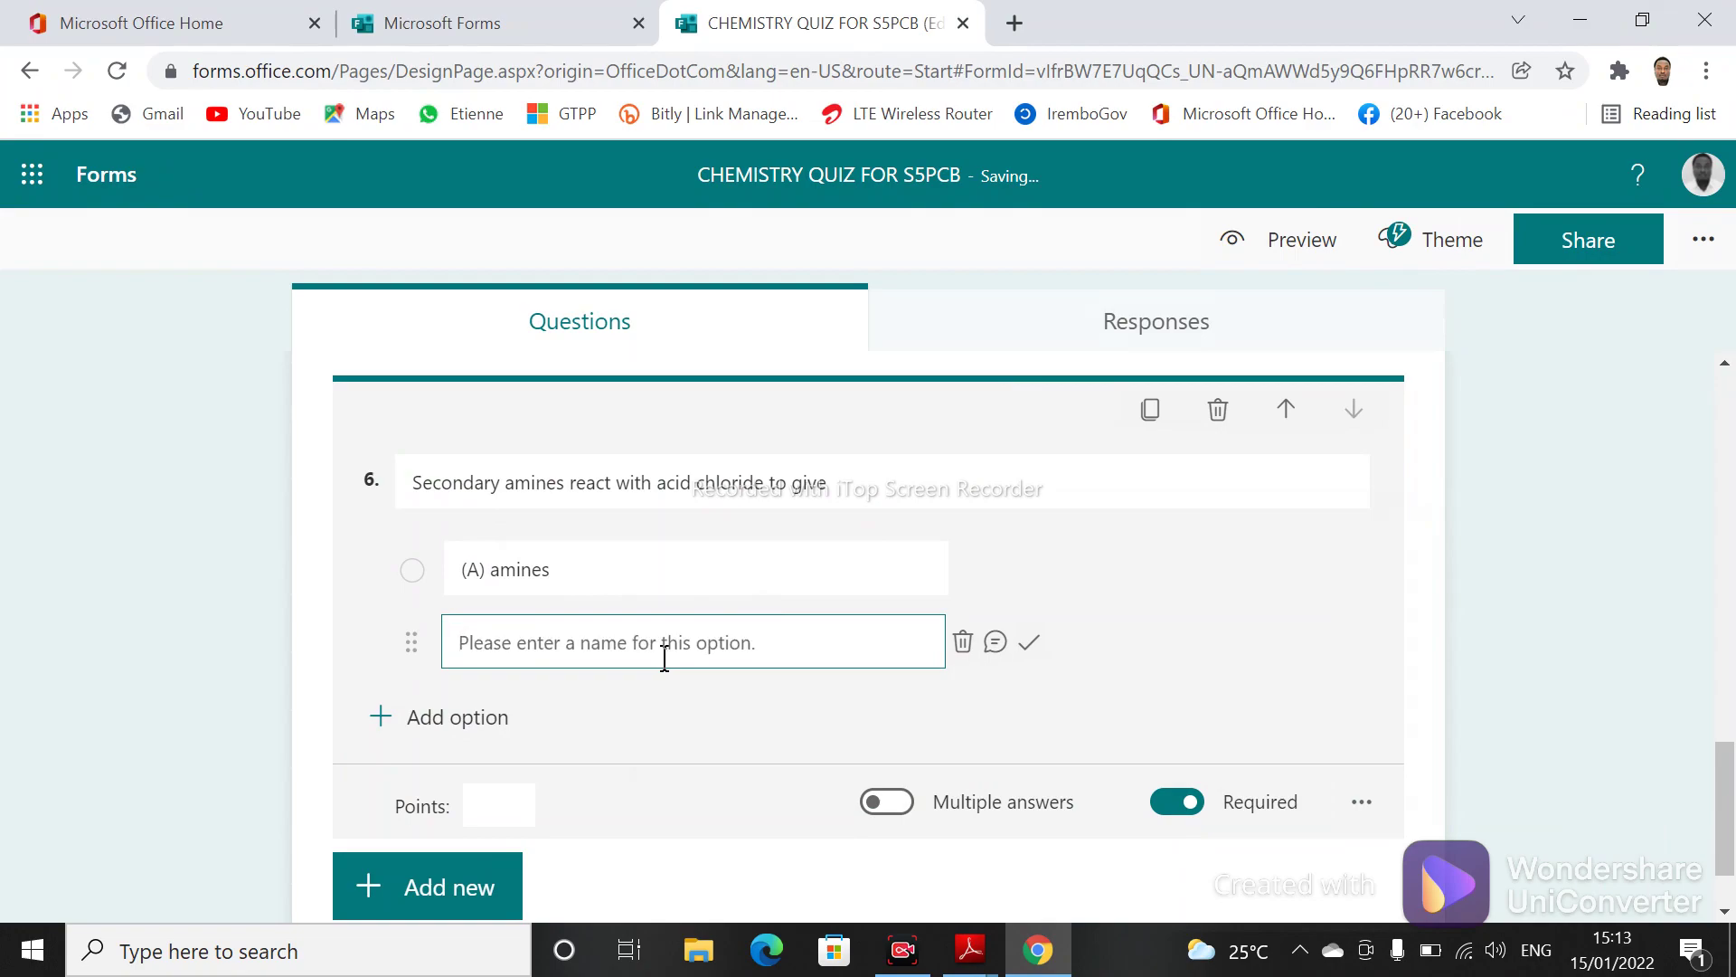
{"action": "type", "text": "V"}
{"action": "key", "text": "BackSpace"}
{"action": "type", "text": "V"}
{"action": "key", "text": "BackSpace"}
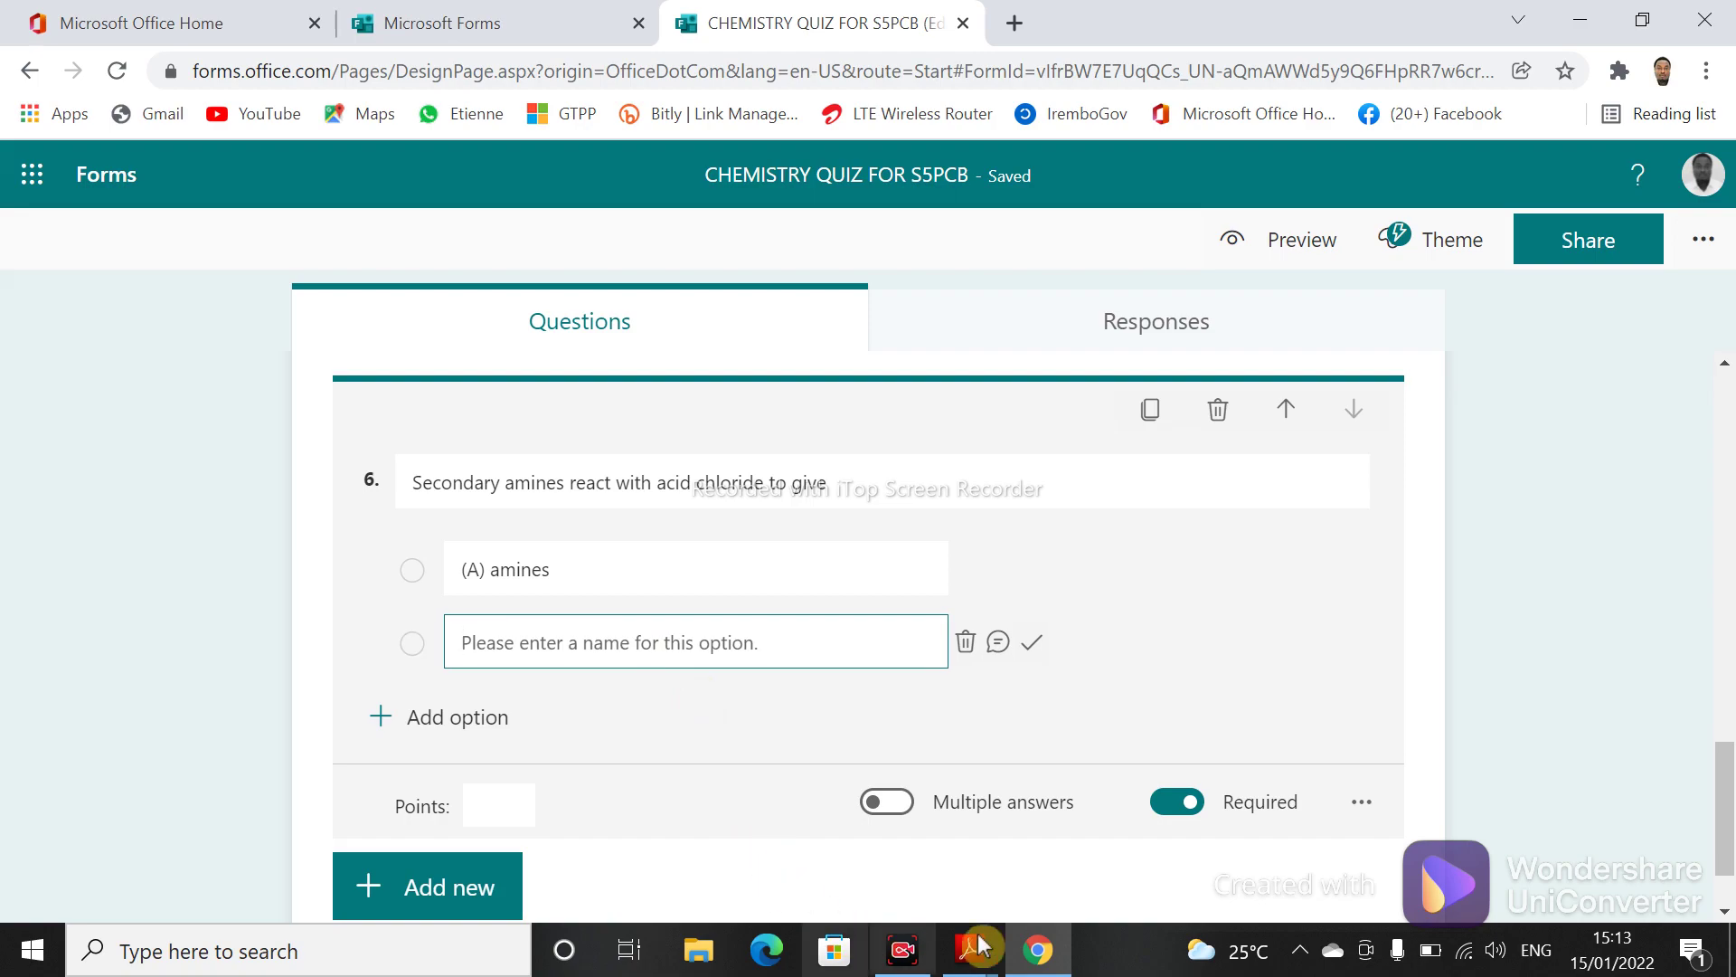
- Copy the selected "carboxylic acids" text in Chemistry S5 SB.pdf and return to the quiz
{"action": "mouse_move", "coordinate": [995, 954]}
{"action": "left_click", "coordinate": [868, 851]}
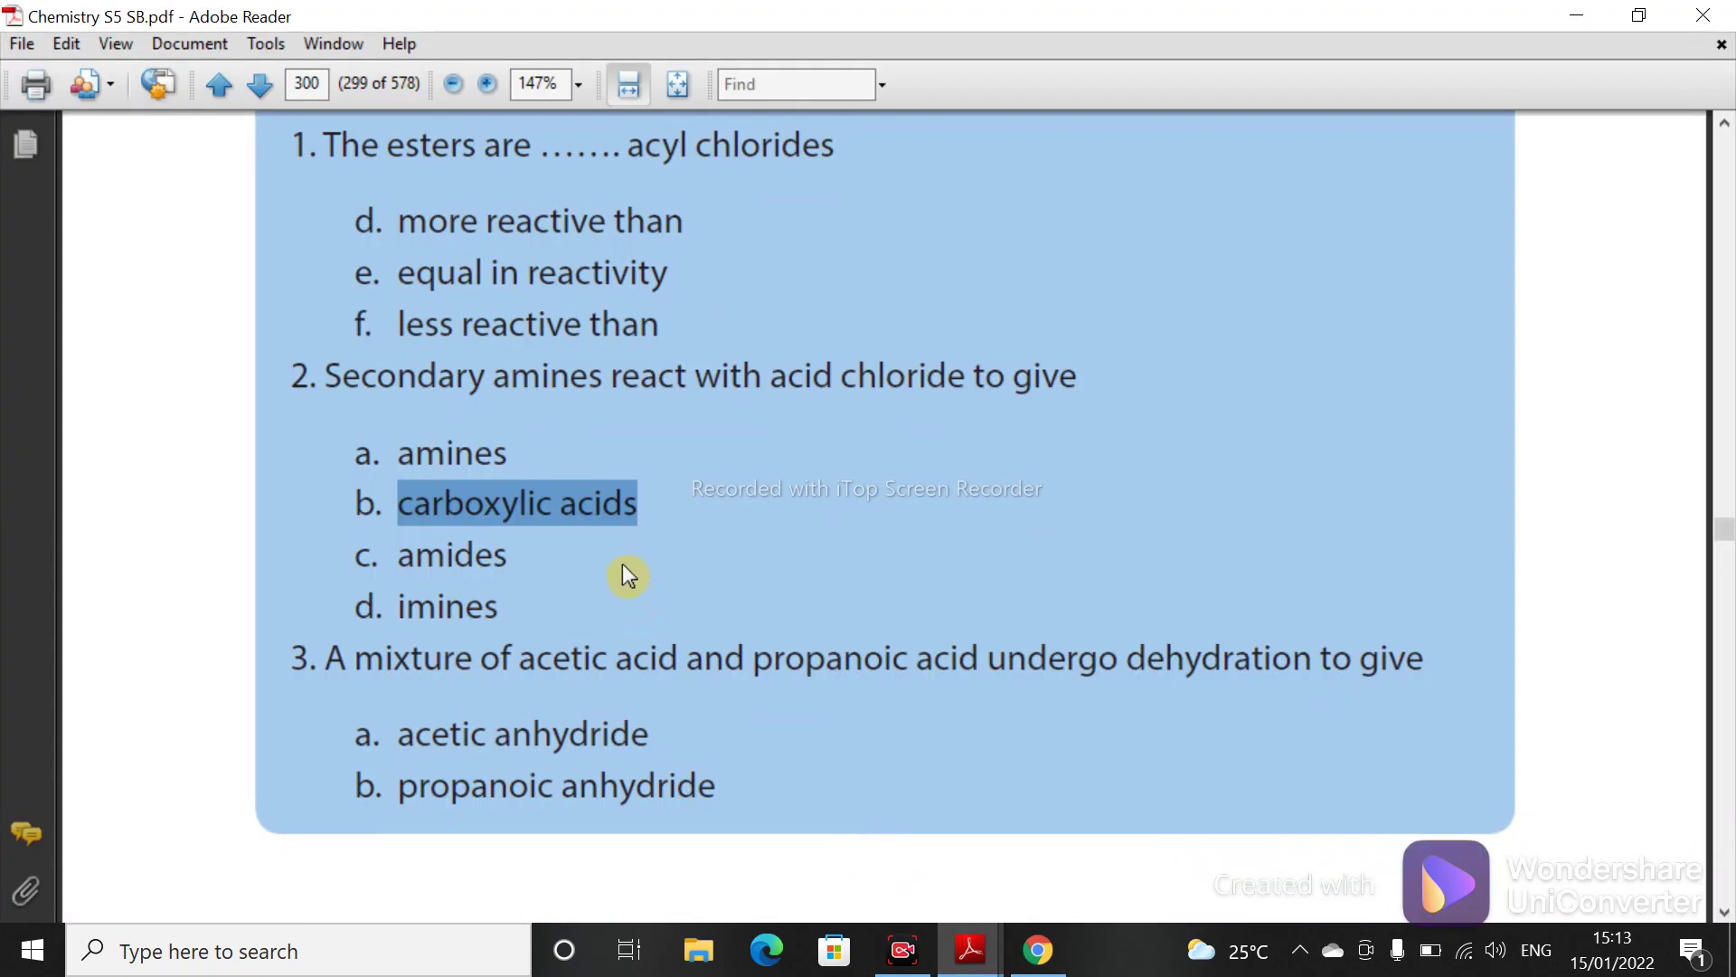
{"action": "right_click", "coordinate": [586, 506]}
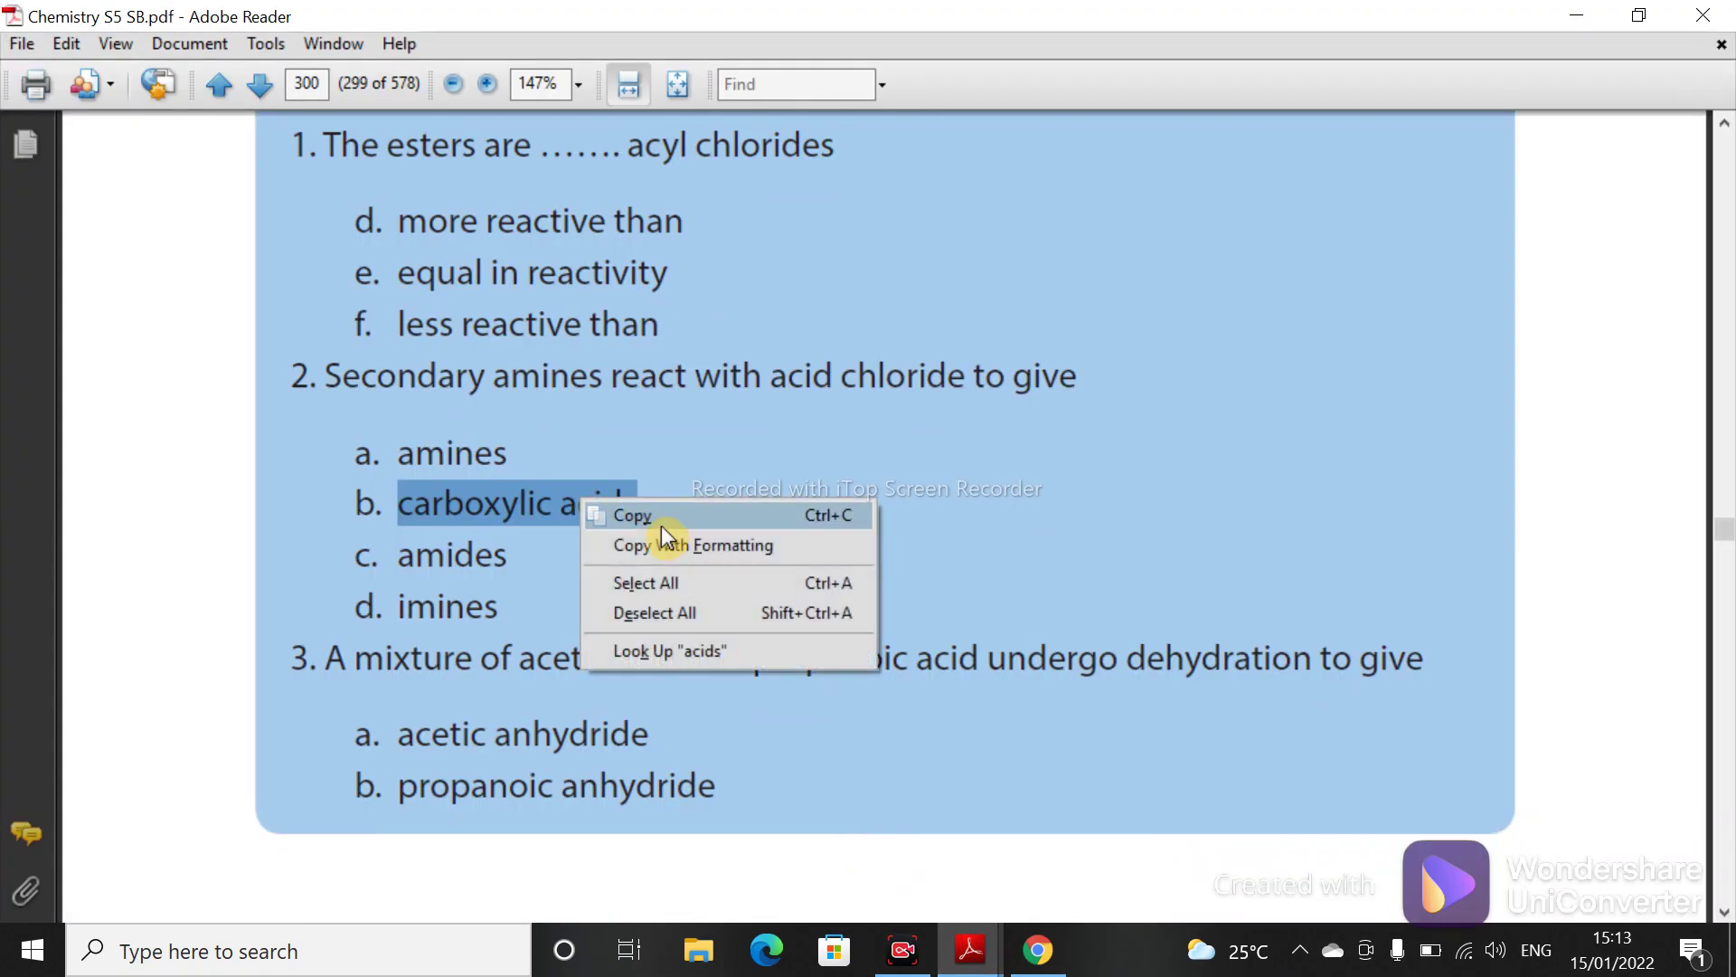
{"action": "left_click", "coordinate": [656, 513]}
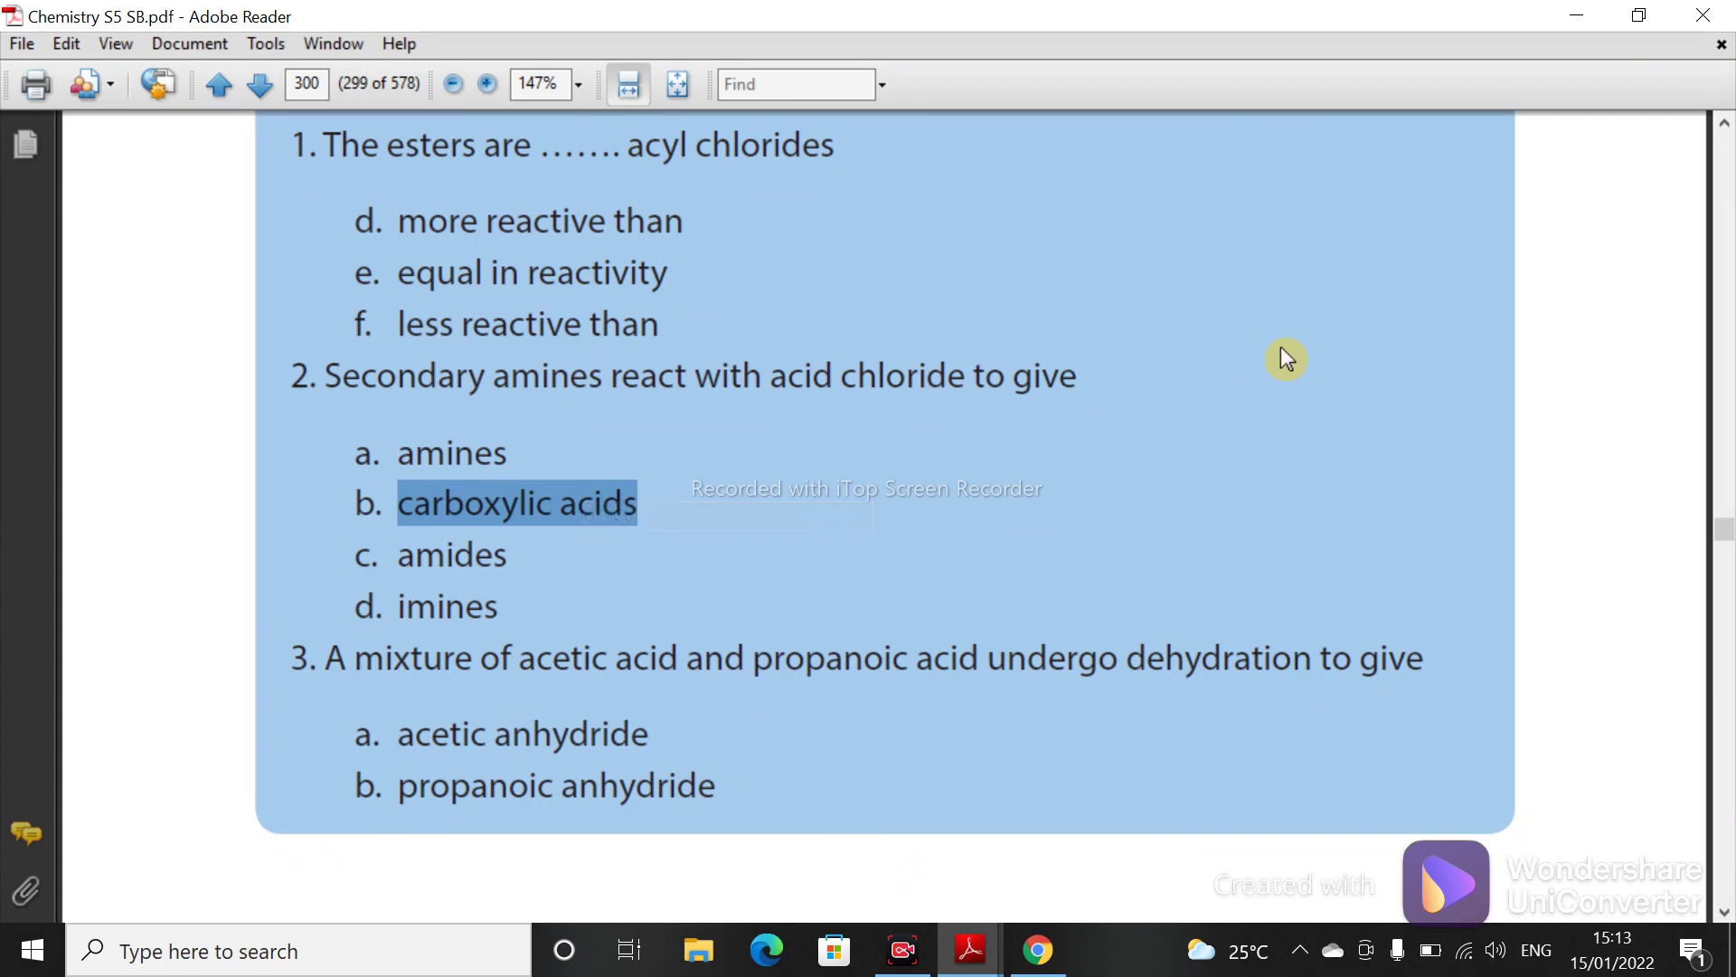
{"action": "left_click", "coordinate": [1577, 15]}
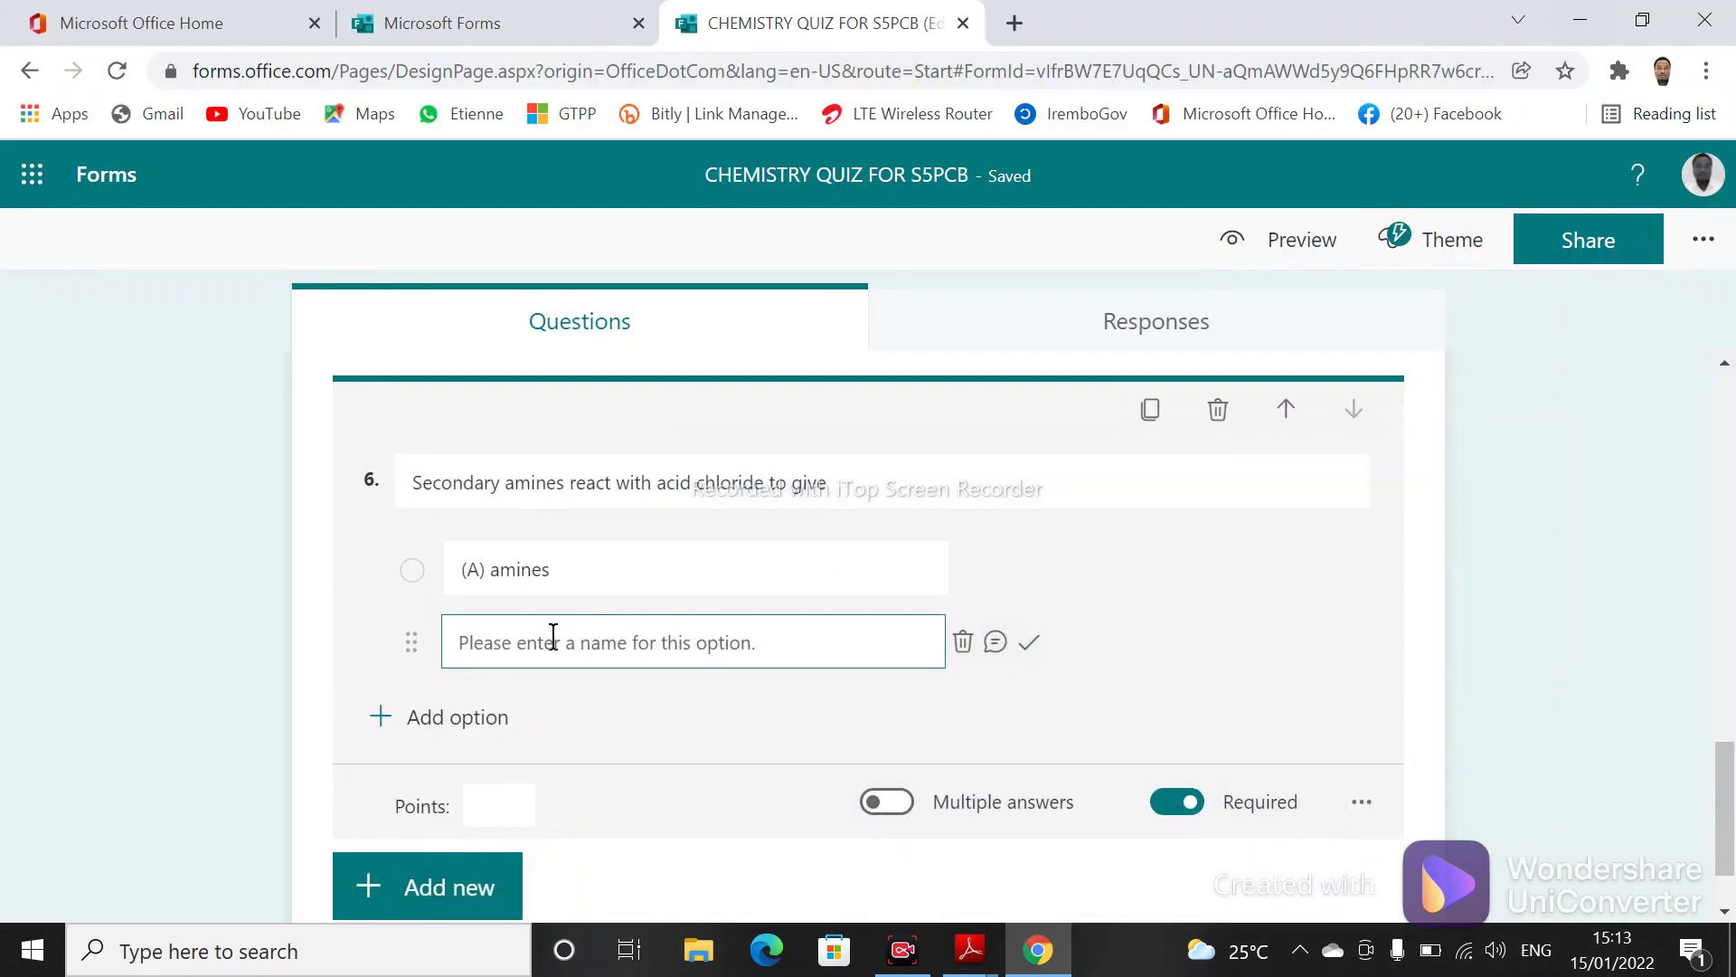
- Paste "carboxylic acids" into the second option of the sixth question
{"action": "type", "text": "v"}
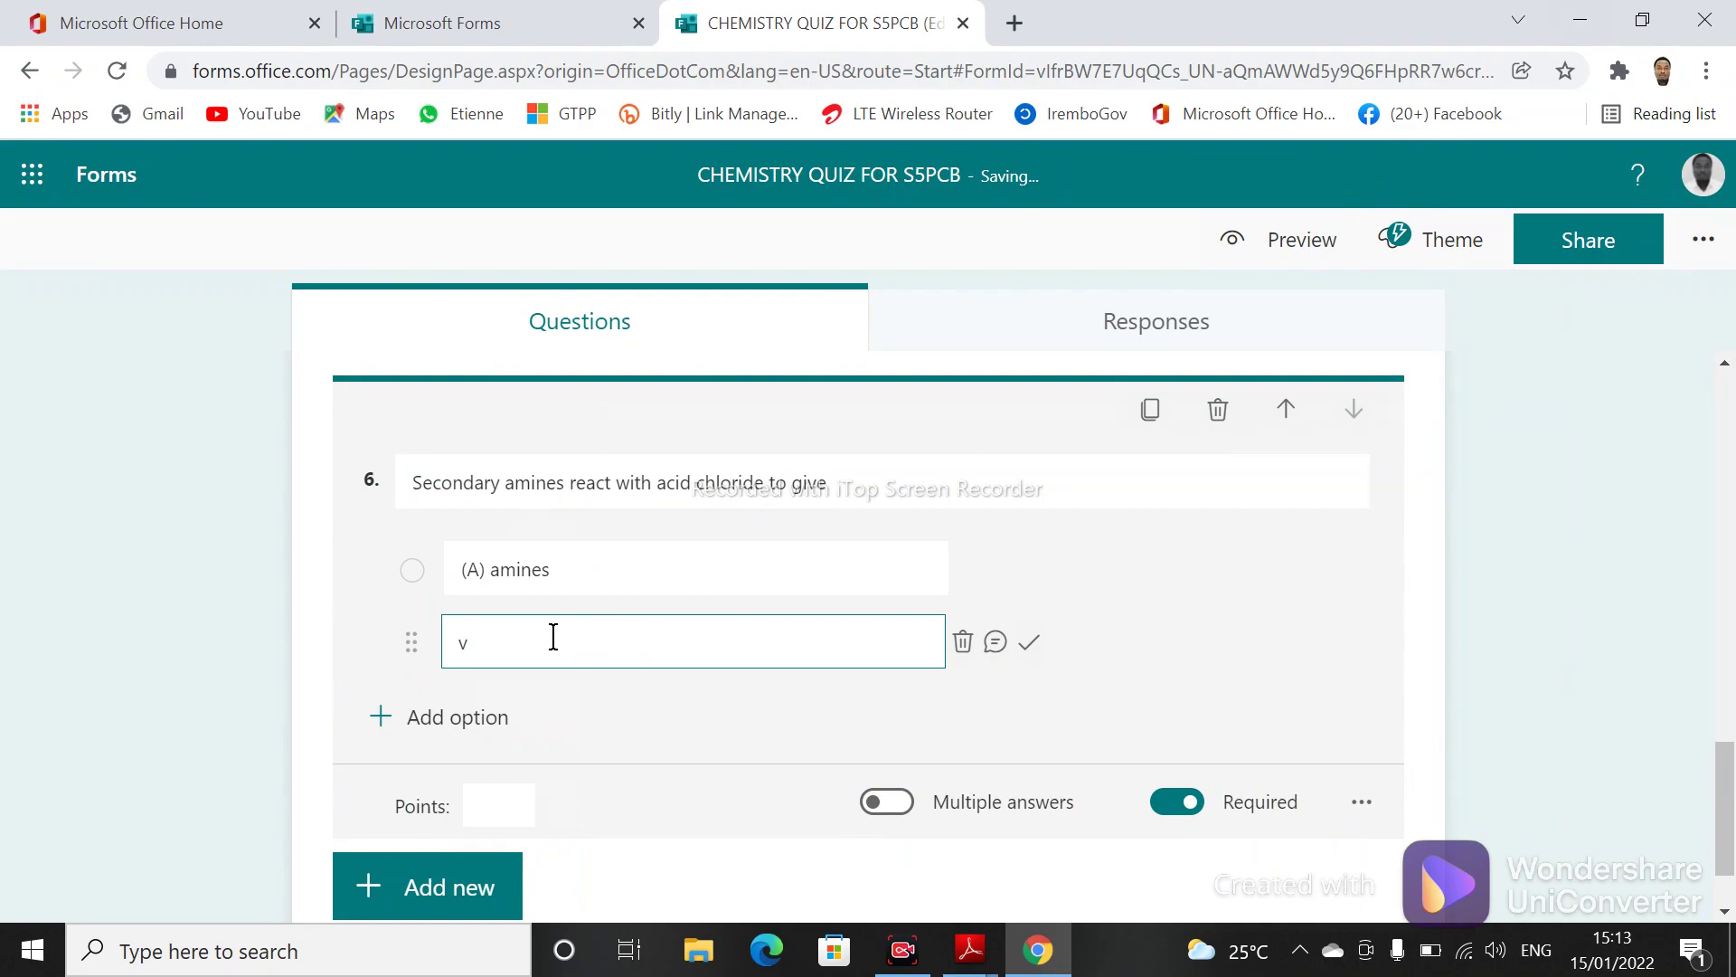
{"action": "key", "text": "BackSpace"}
{"action": "right_click", "coordinate": [554, 639]}
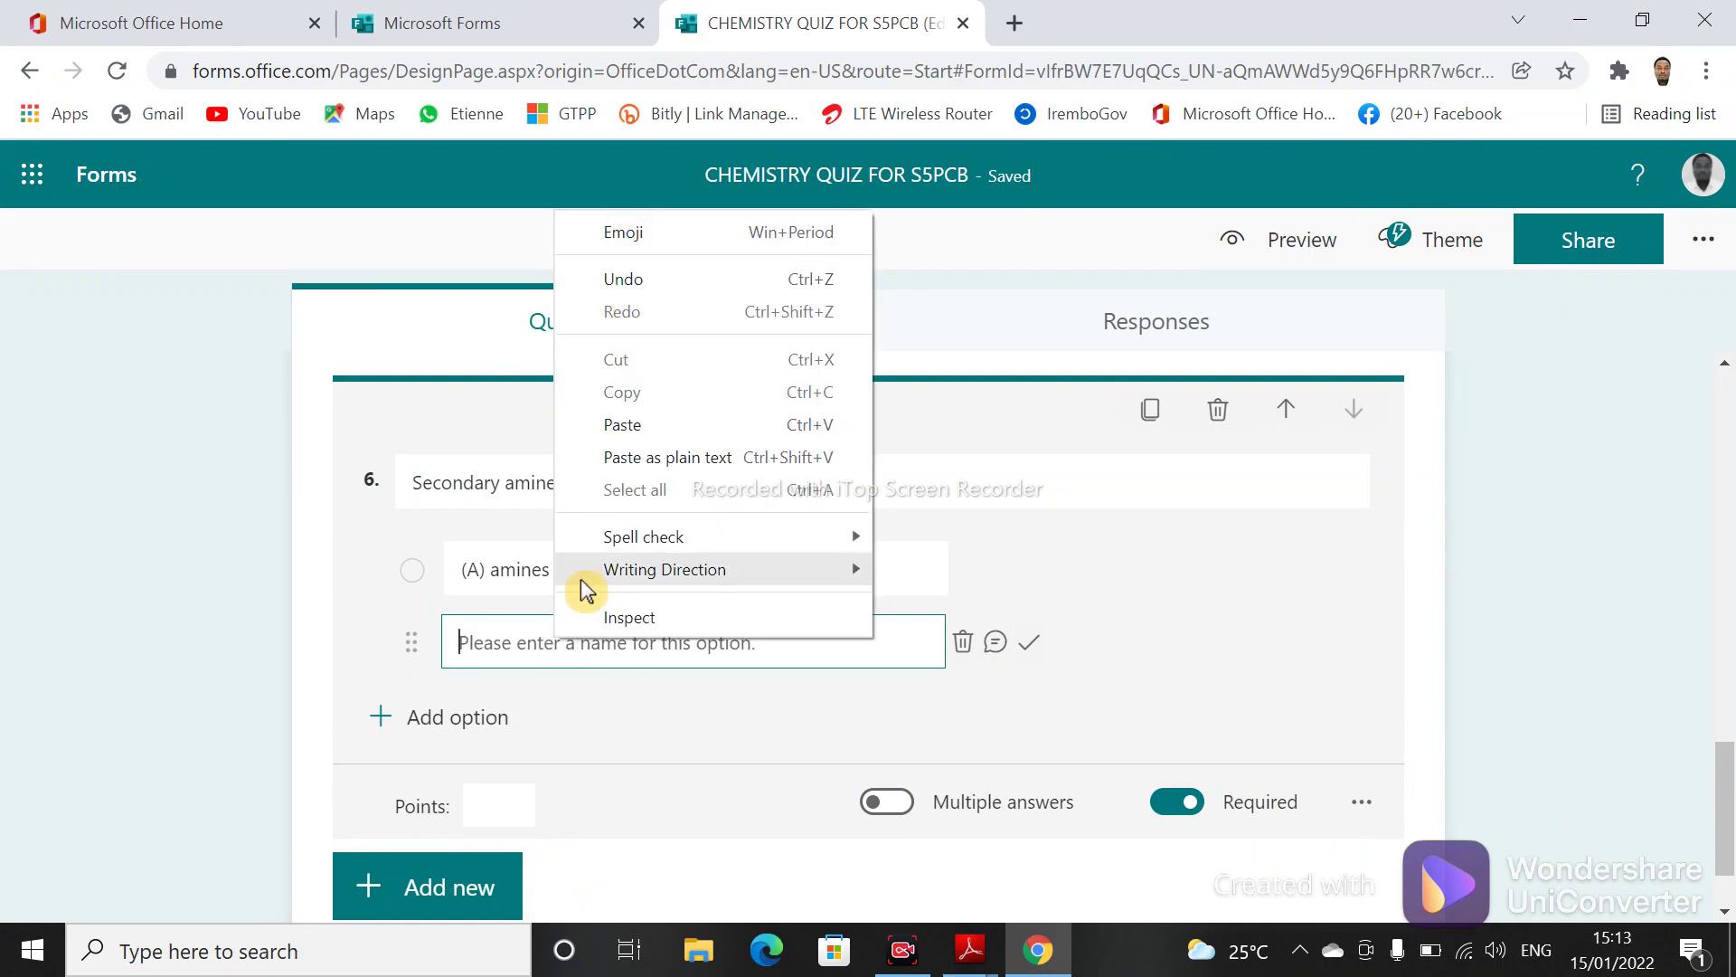
{"action": "right_click", "coordinate": [507, 639]}
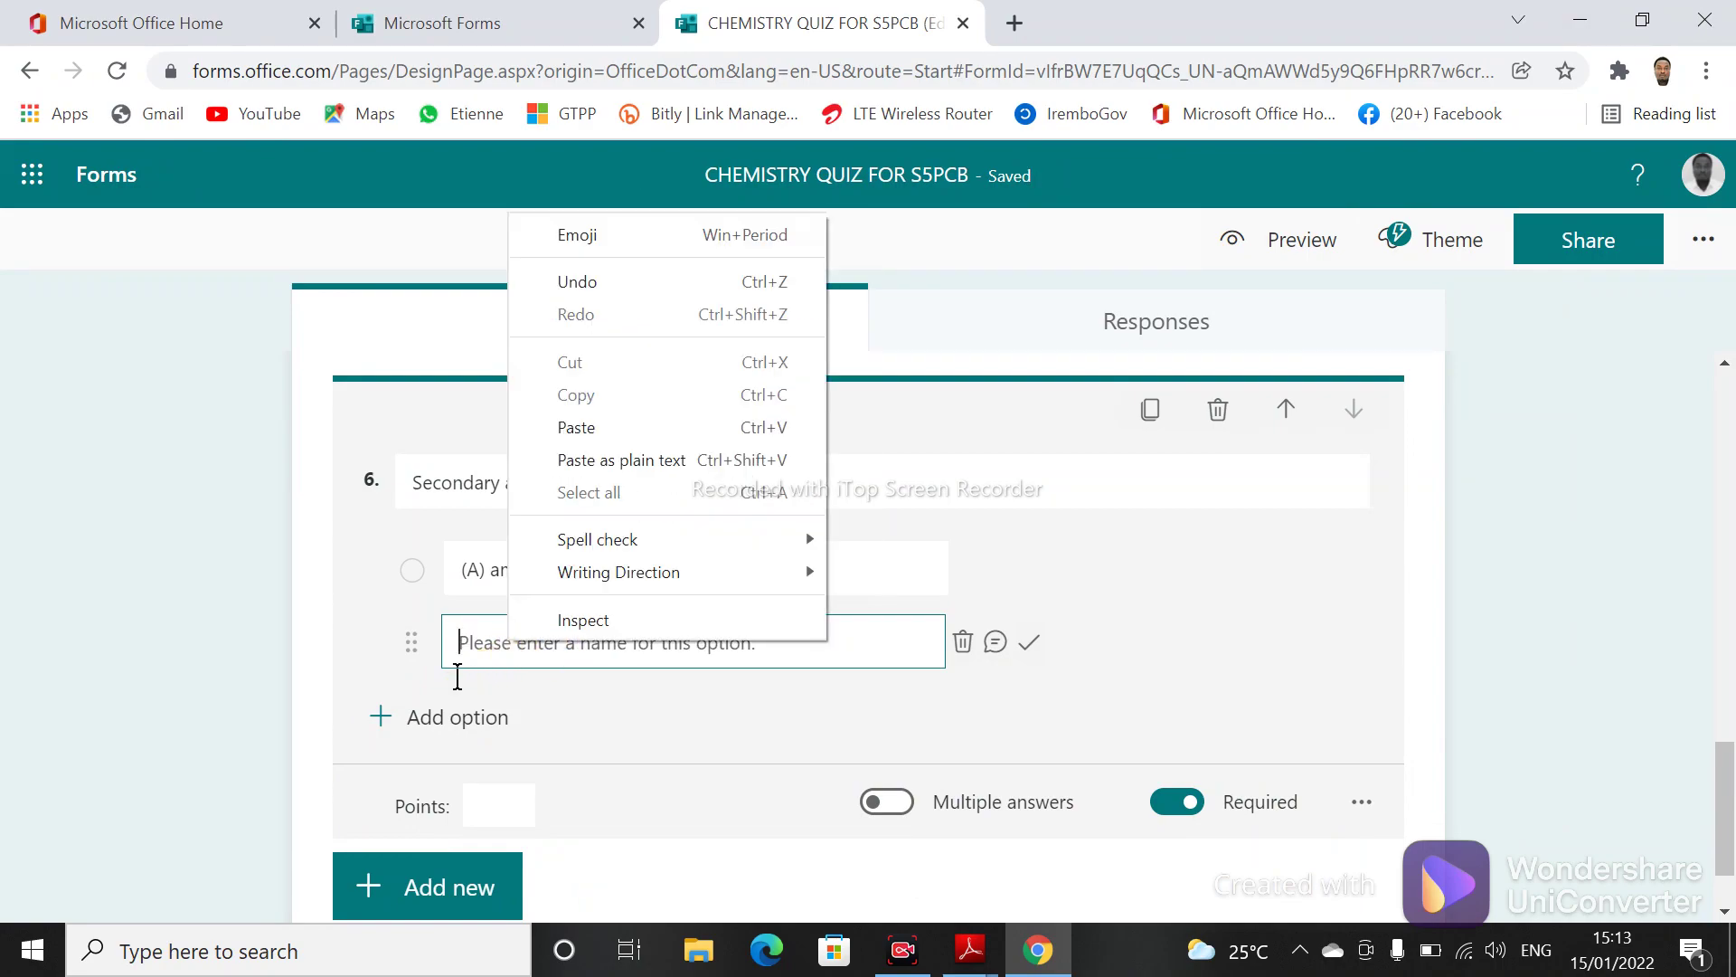
{"action": "left_click", "coordinate": [461, 677]}
{"action": "left_click", "coordinate": [489, 651]}
{"action": "right_click", "coordinate": [490, 653]}
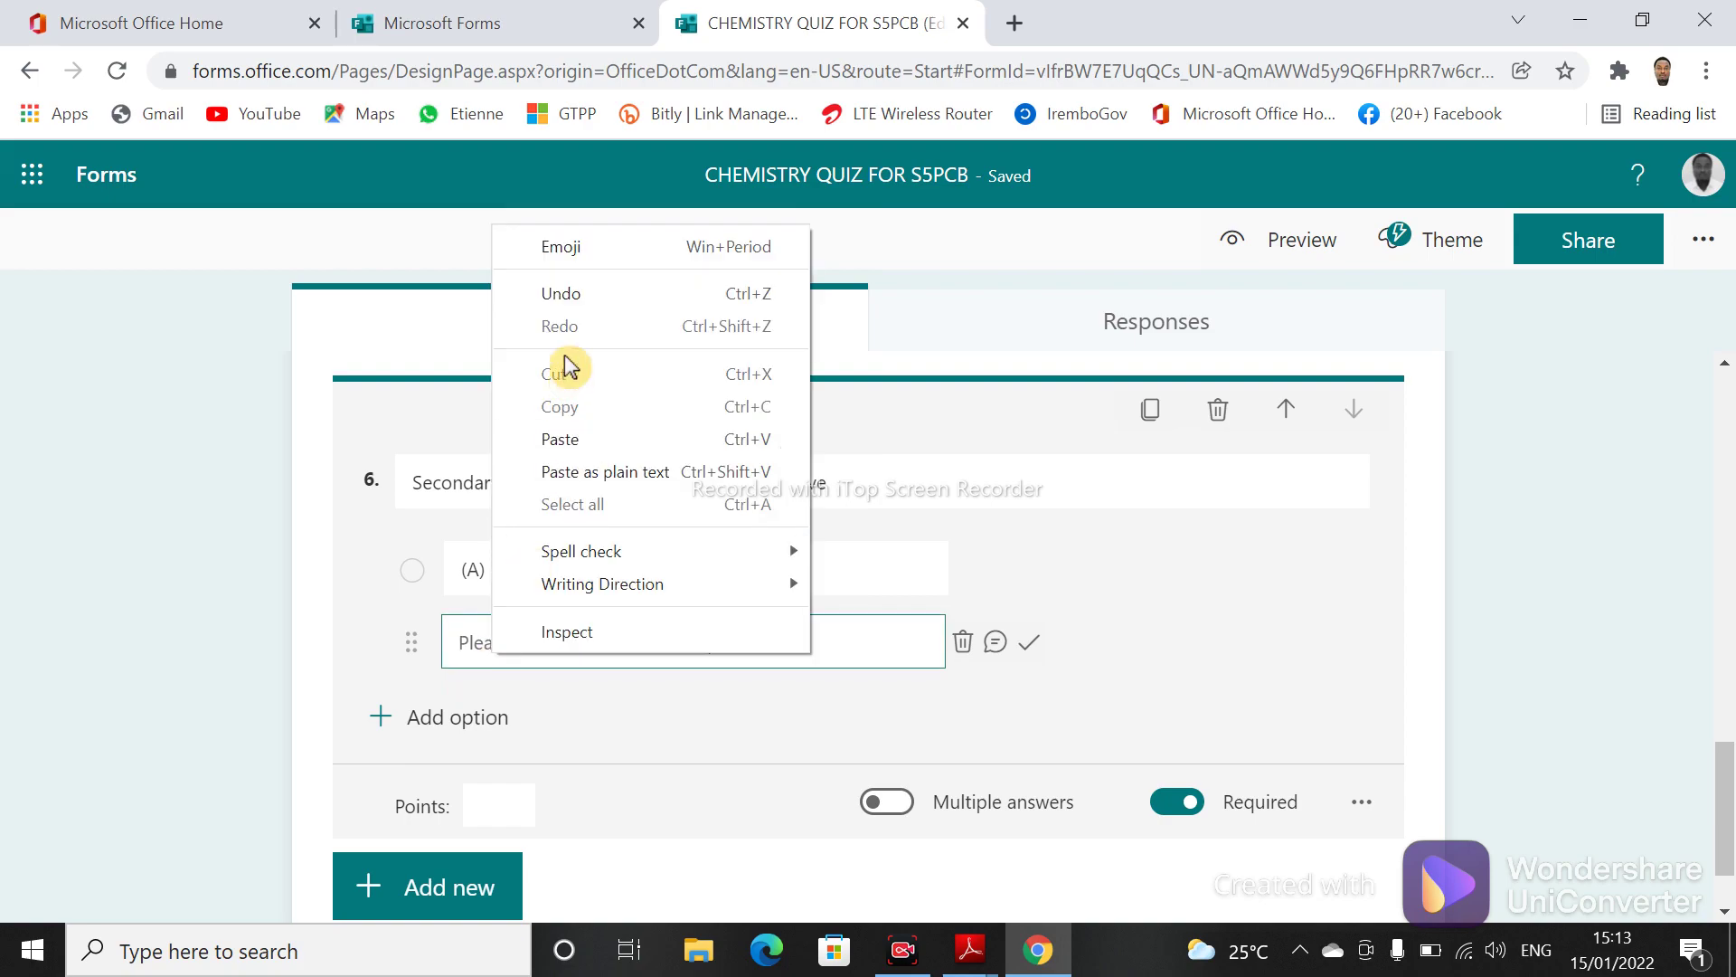
{"action": "left_click", "coordinate": [573, 439]}
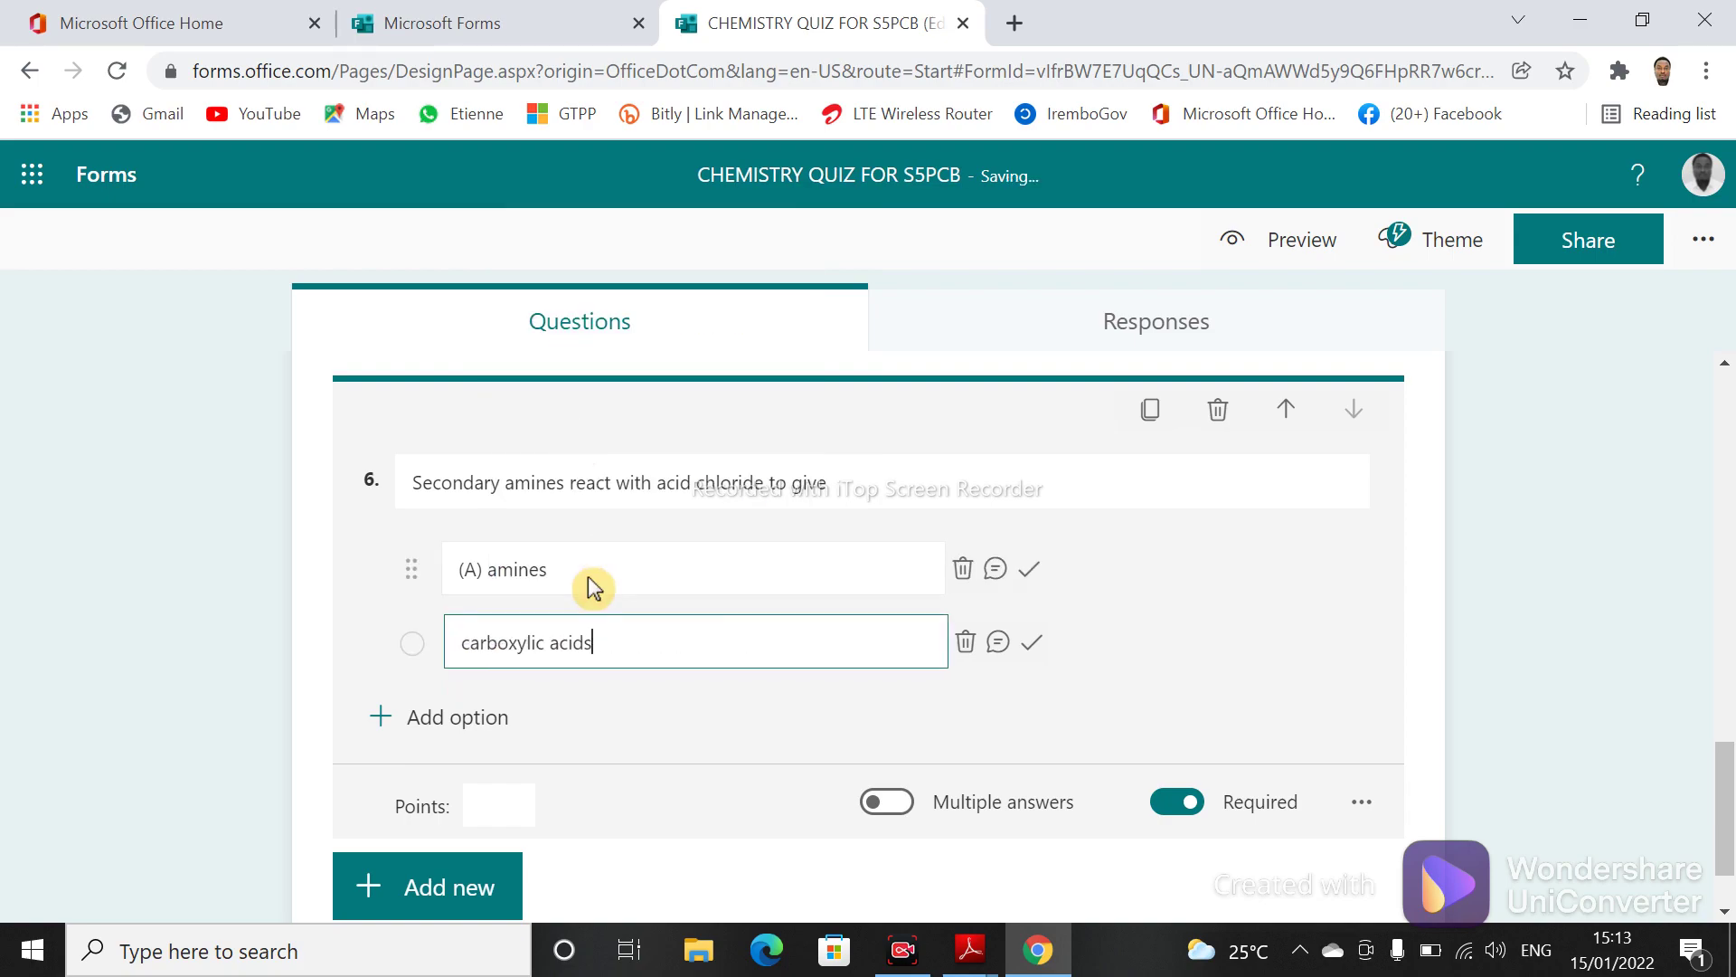
- Prefix the sixth question's second option, "carboxylic acids", with "(B)"
{"action": "left_click", "coordinate": [461, 643]}
{"action": "type", "text": "(B"}
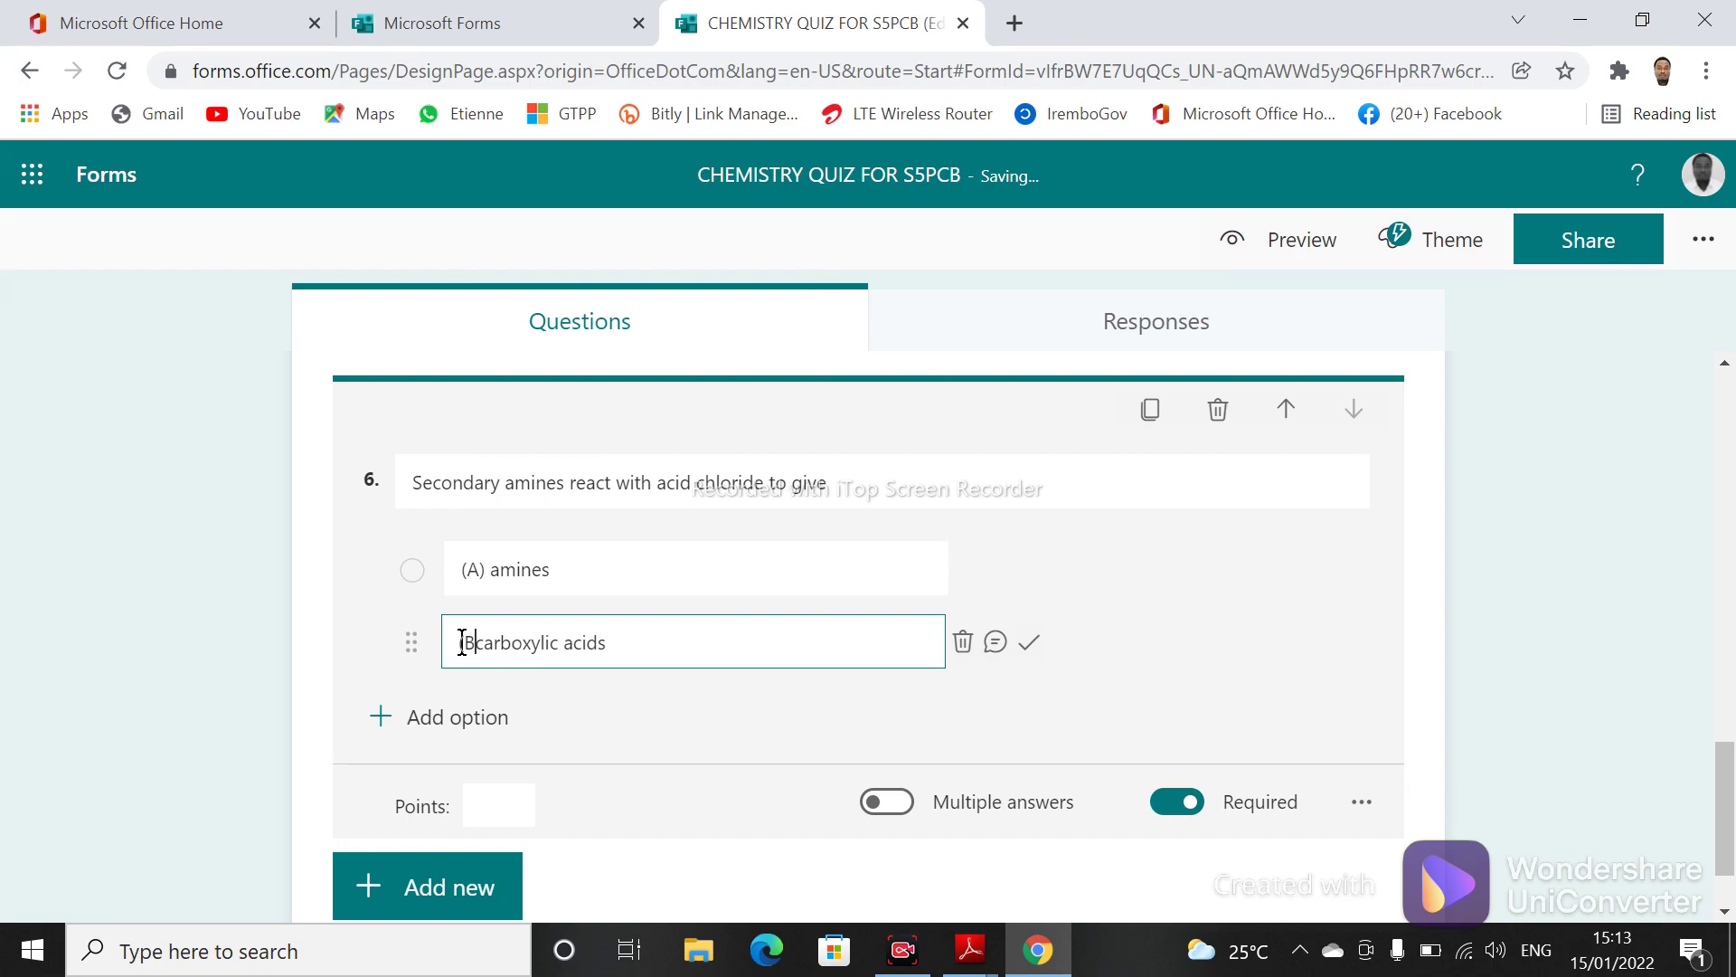
{"action": "type", "text": ")"}
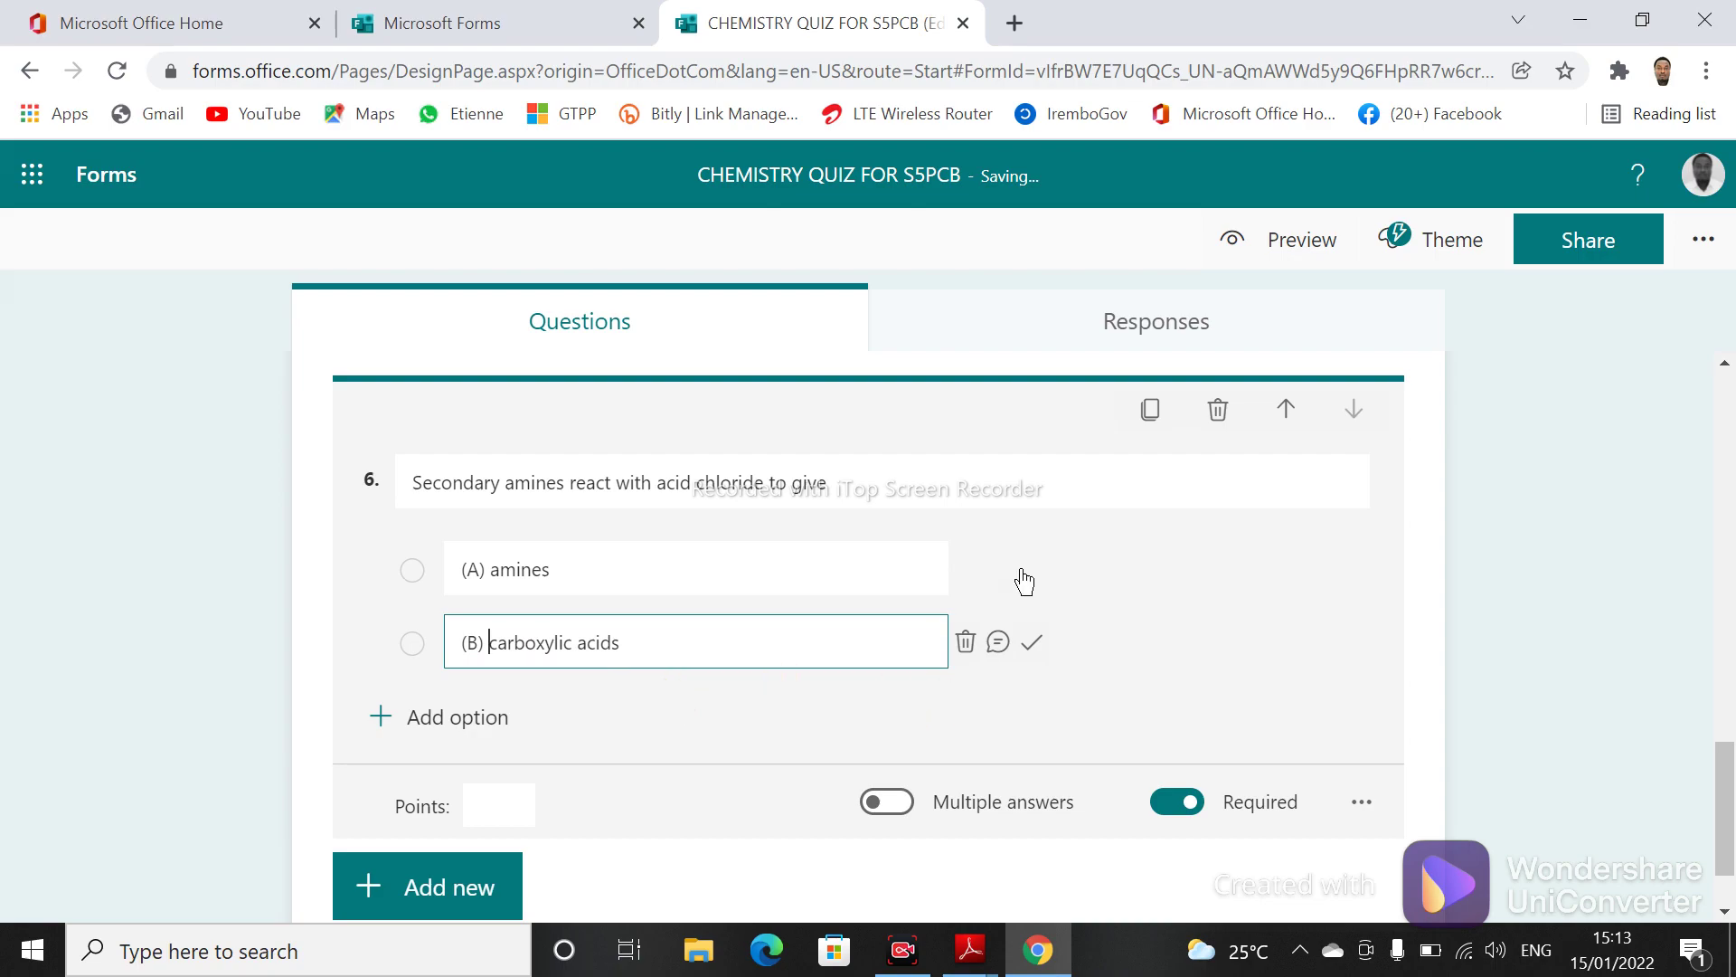
- Add a third option to the sixth question with "amides" copied from Chemistry S5 SB.pdf, prefixed with "(C)"
{"action": "left_click", "coordinate": [473, 720]}
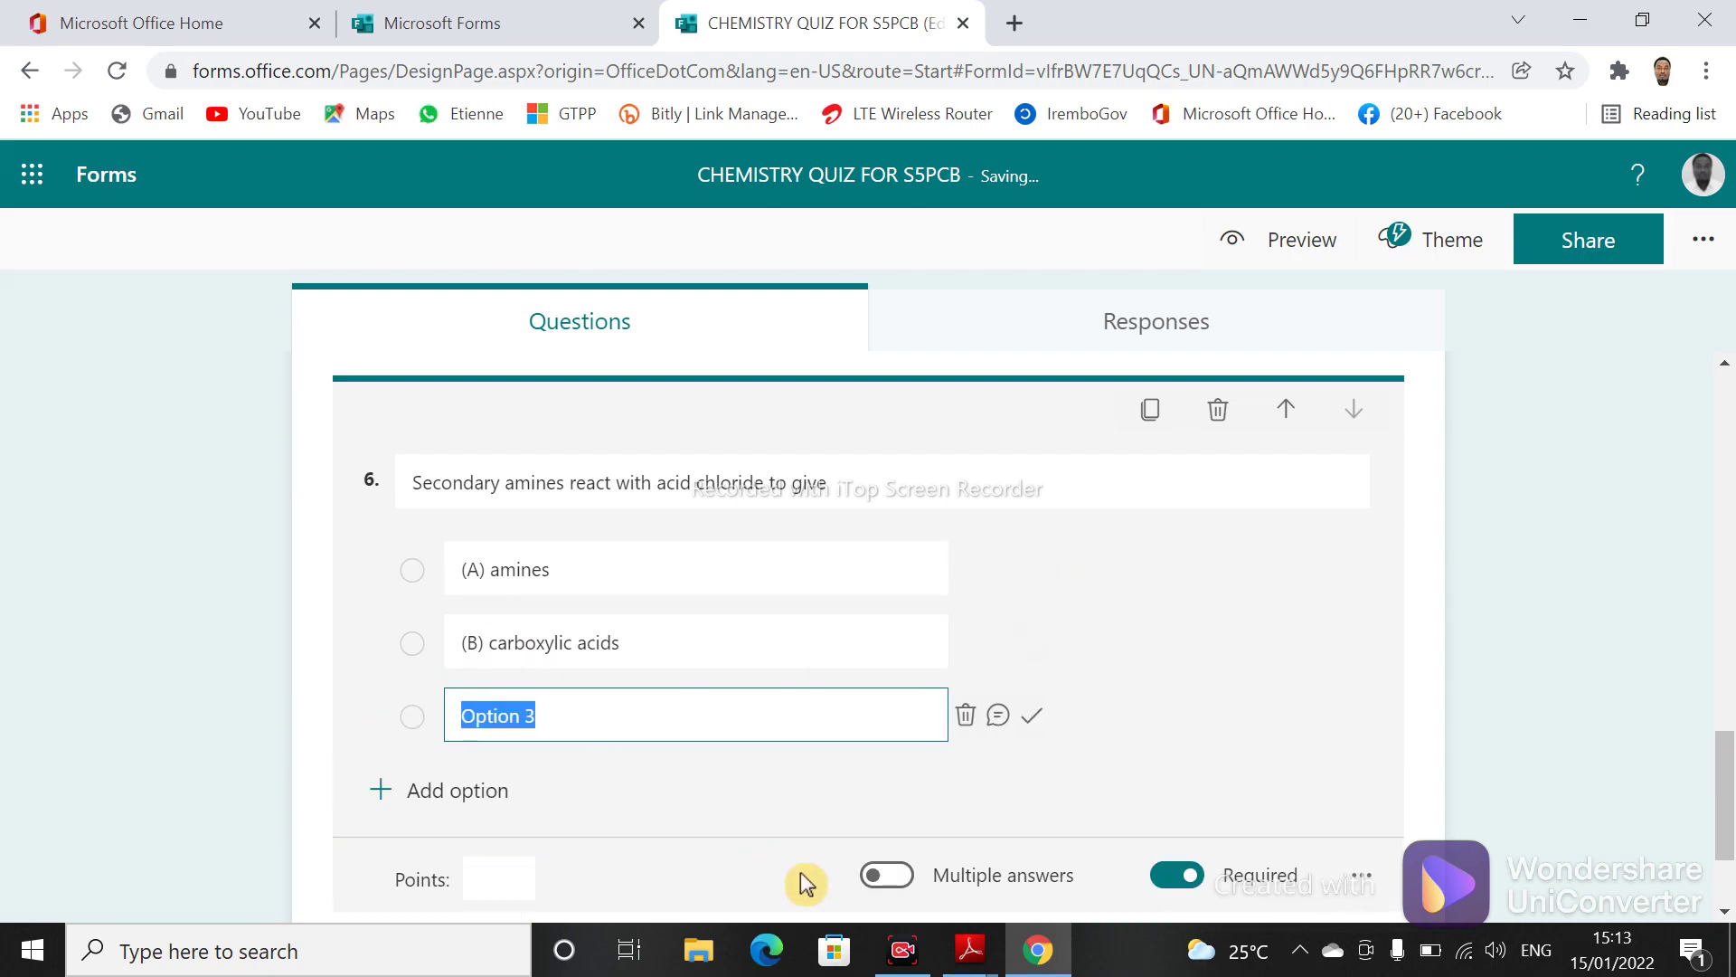
{"action": "left_click", "coordinate": [981, 964]}
{"action": "left_click", "coordinate": [872, 857]}
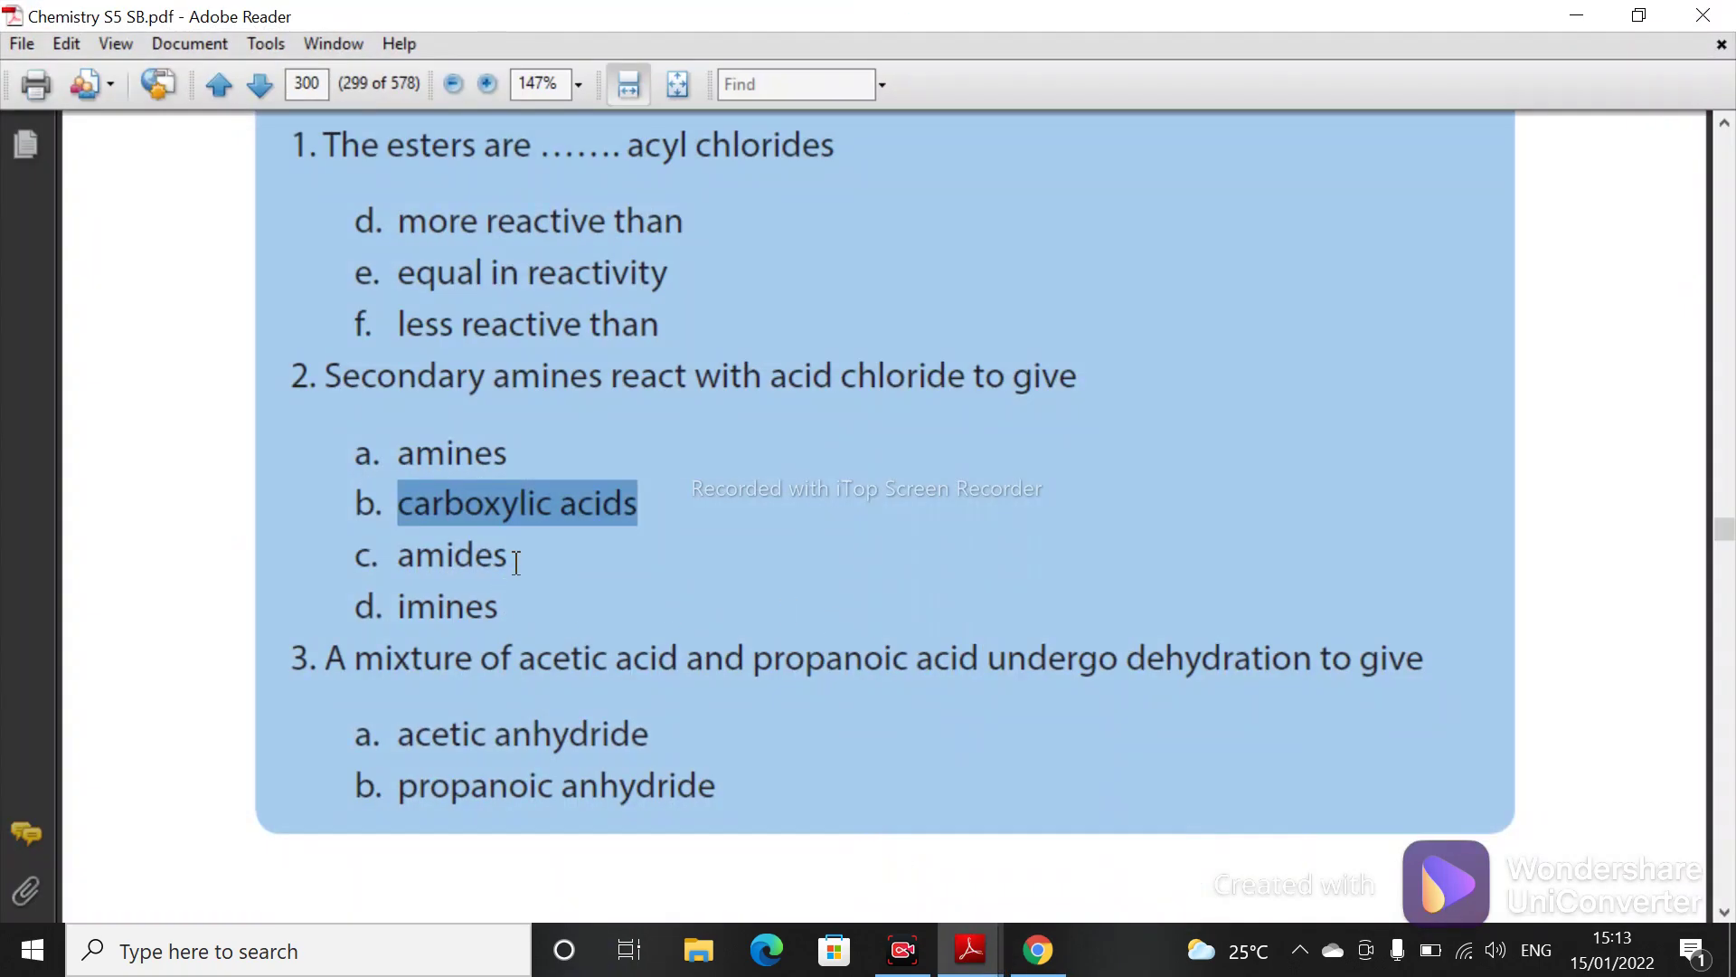
{"action": "left_click_drag", "start_coordinate": [516, 563], "coordinate": [405, 564]}
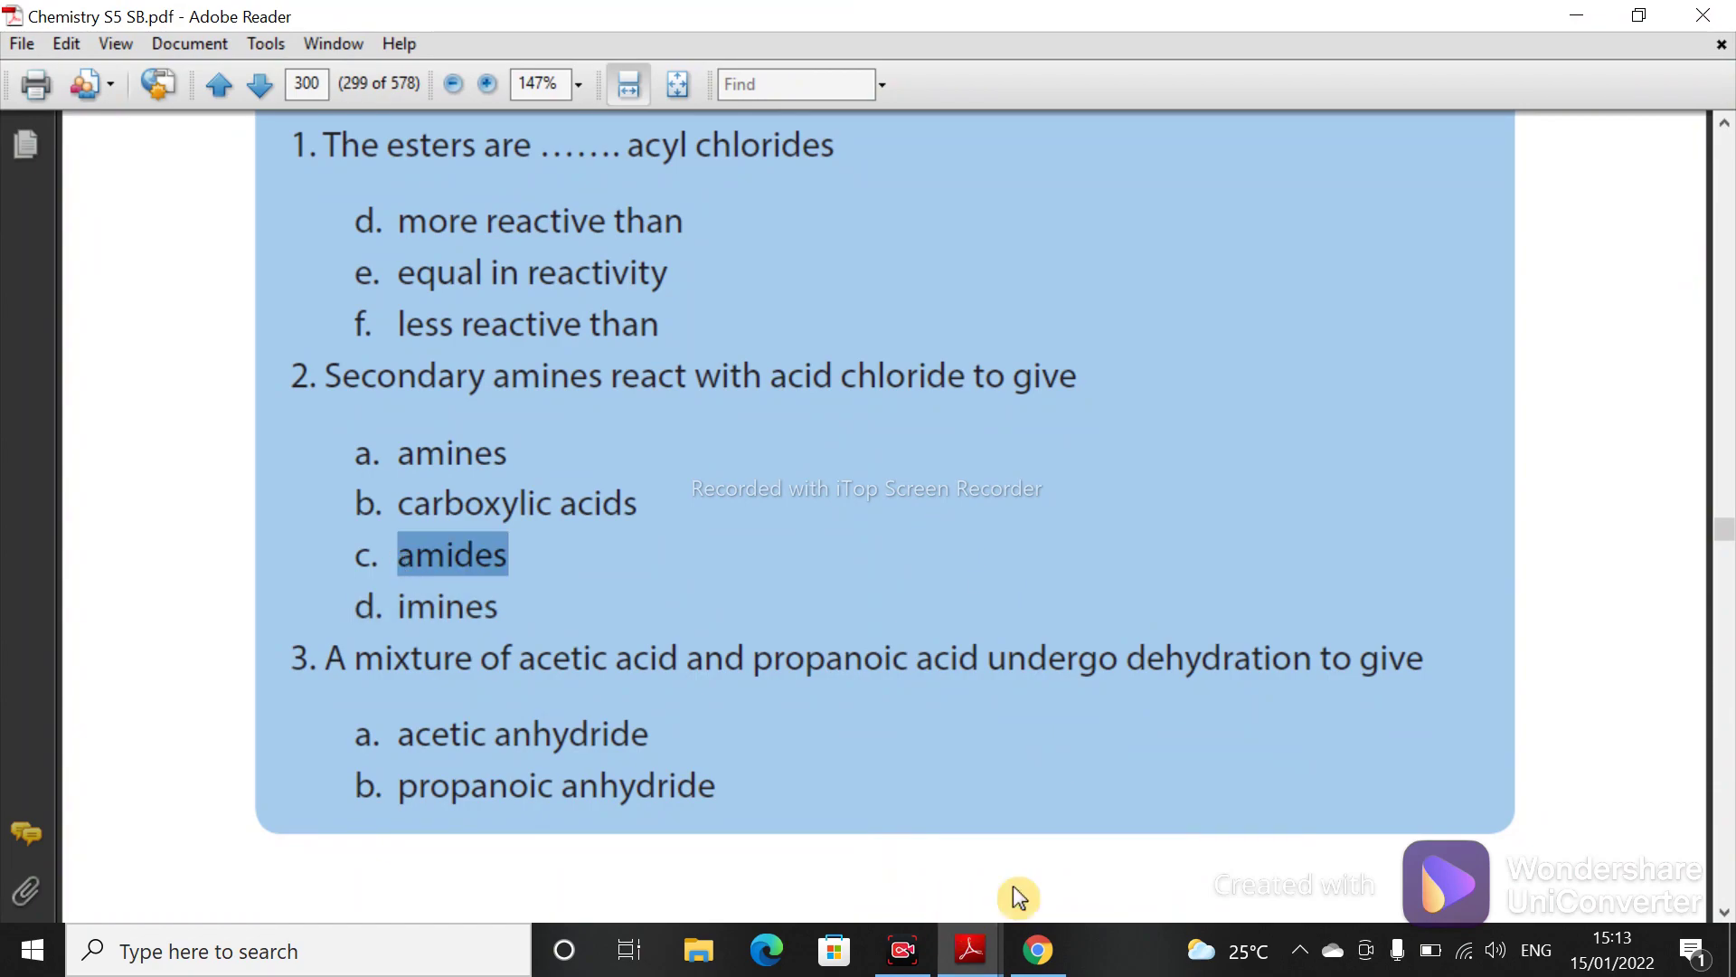
{"action": "left_click", "coordinate": [1569, 18]}
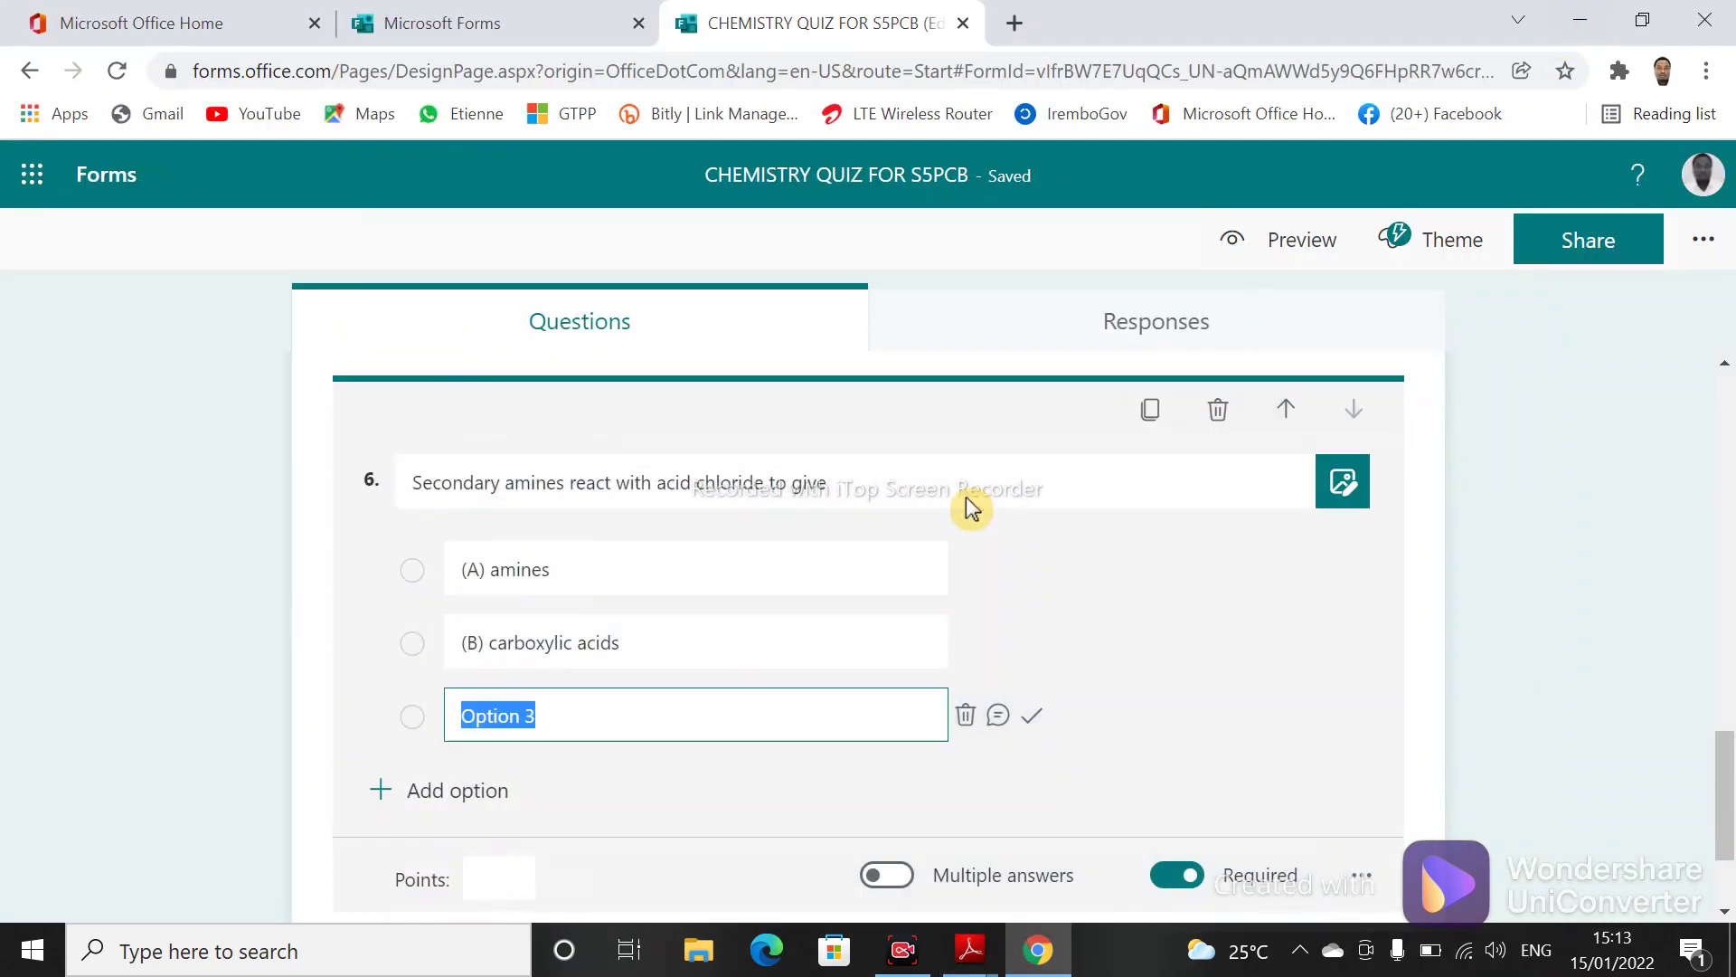
{"action": "key", "text": "ctrl+v"}
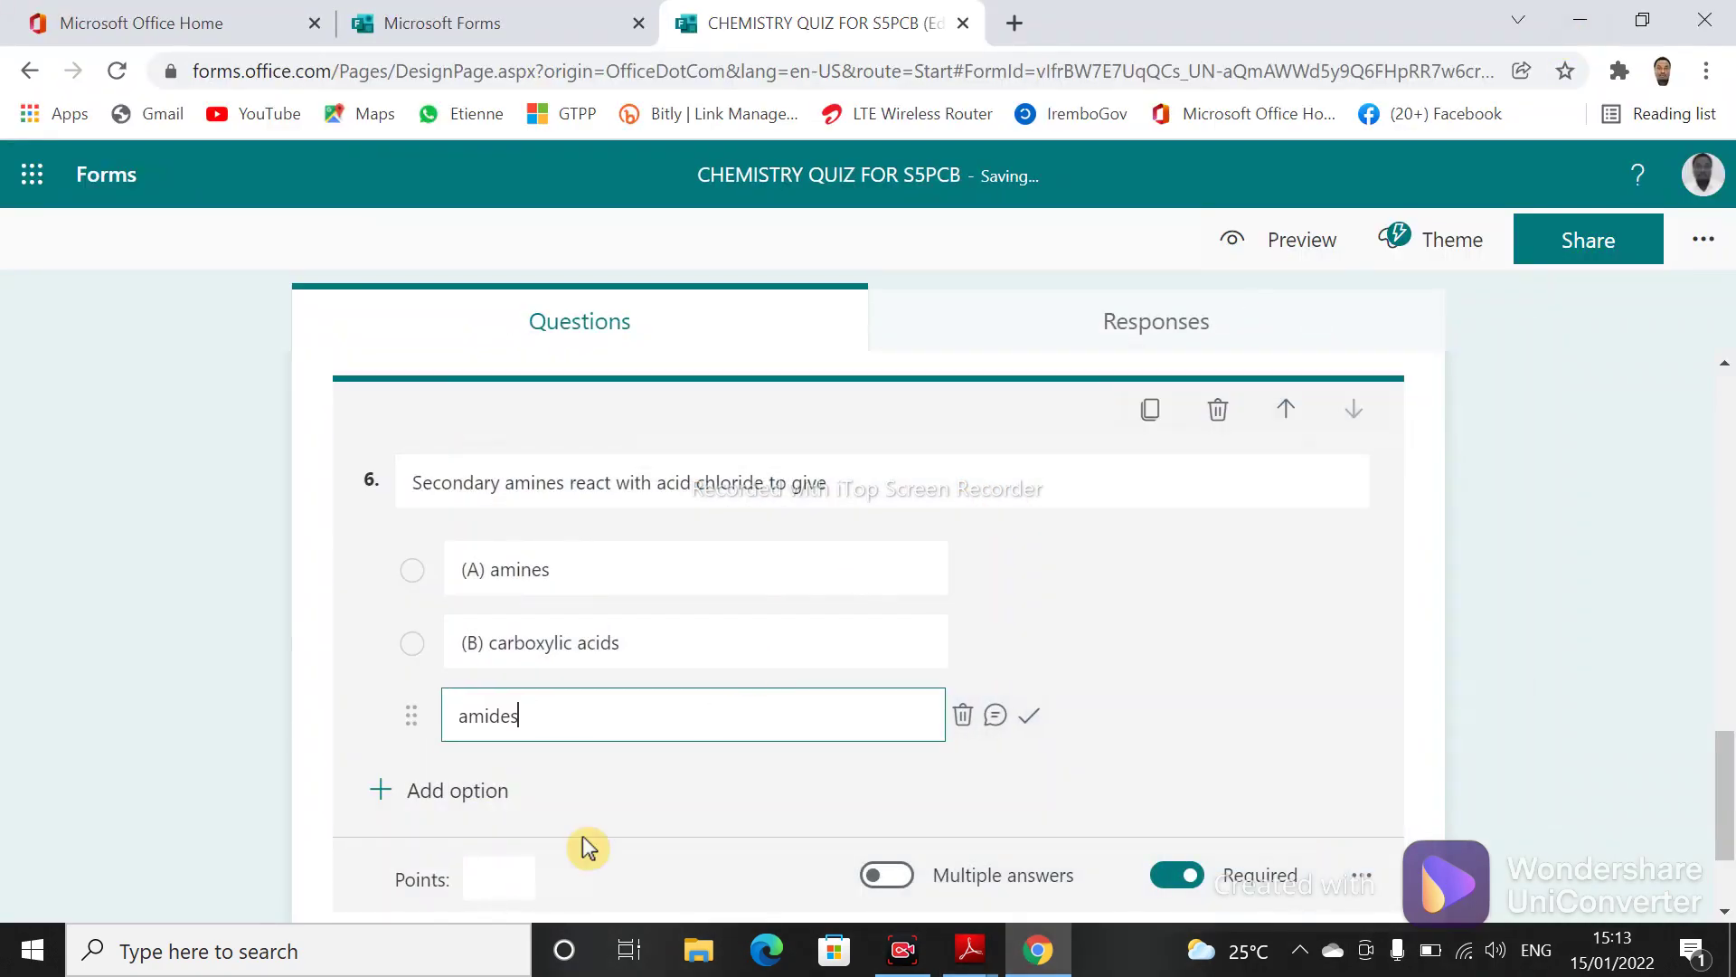
{"action": "left_click", "coordinate": [461, 714]}
{"action": "type", "text": "(C)"}
- Add "imines" from Chemistry S5 SB.pdf as the sixth question's fourth option, prefixed with "(D)", and mark "(C) amides" as the correct answer
{"action": "left_click", "coordinate": [471, 796]}
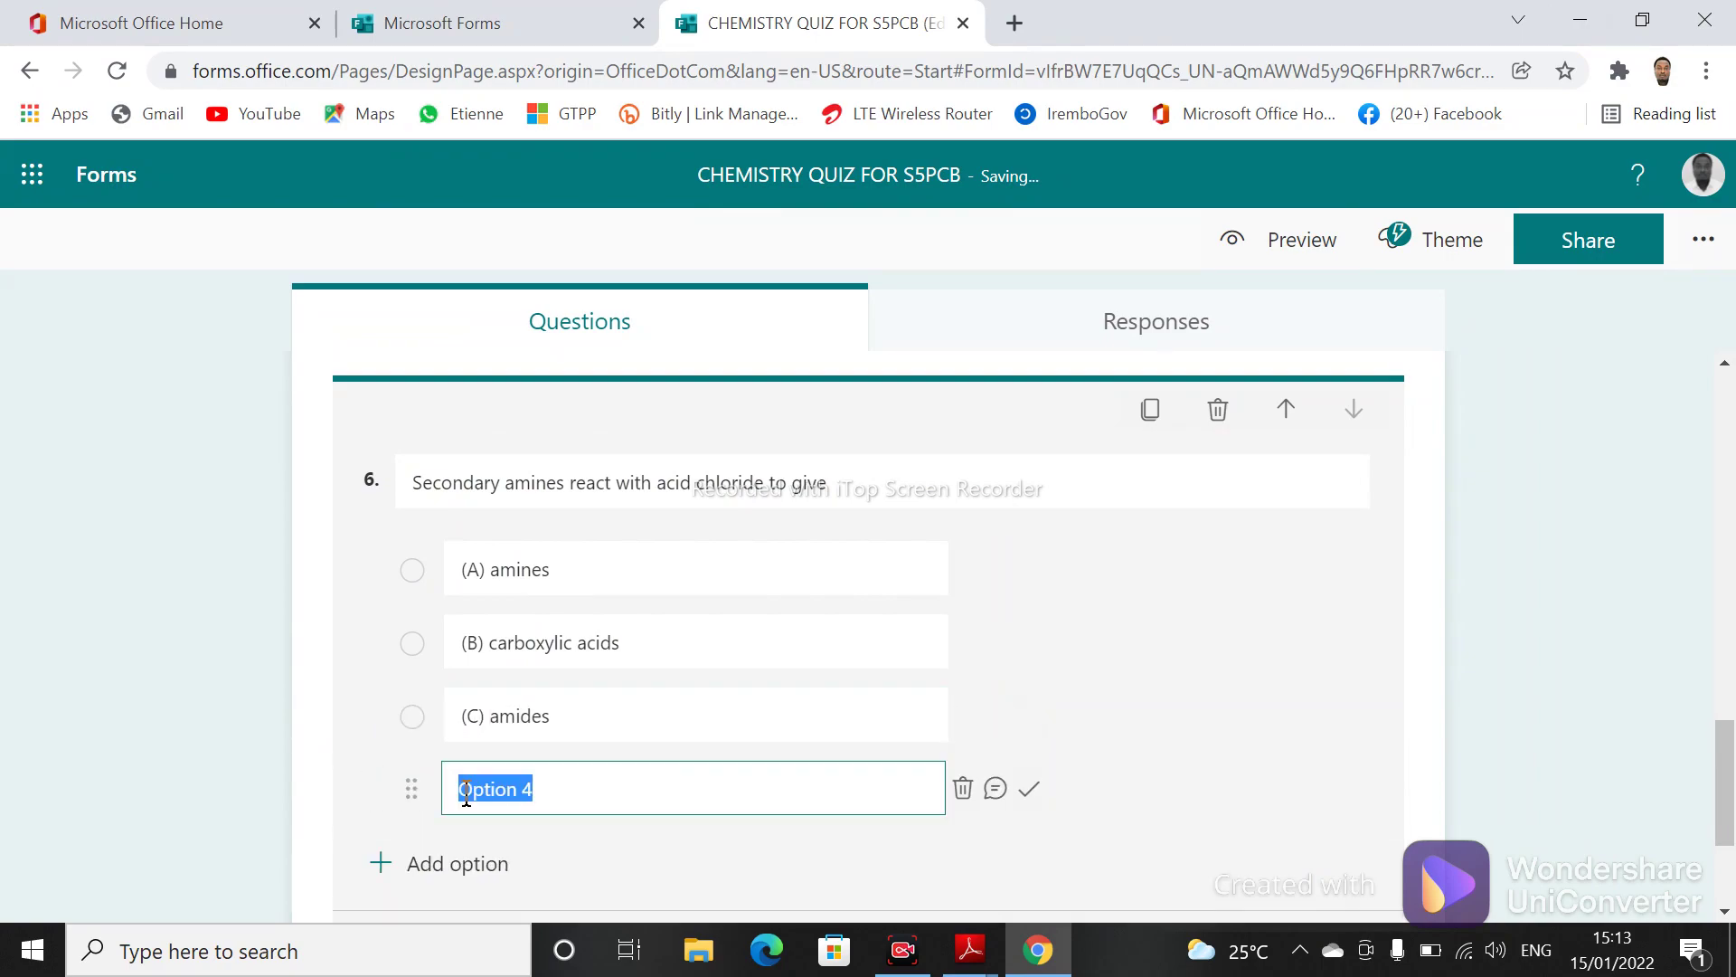
{"action": "left_click", "coordinate": [971, 950]}
{"action": "left_click", "coordinate": [827, 755]}
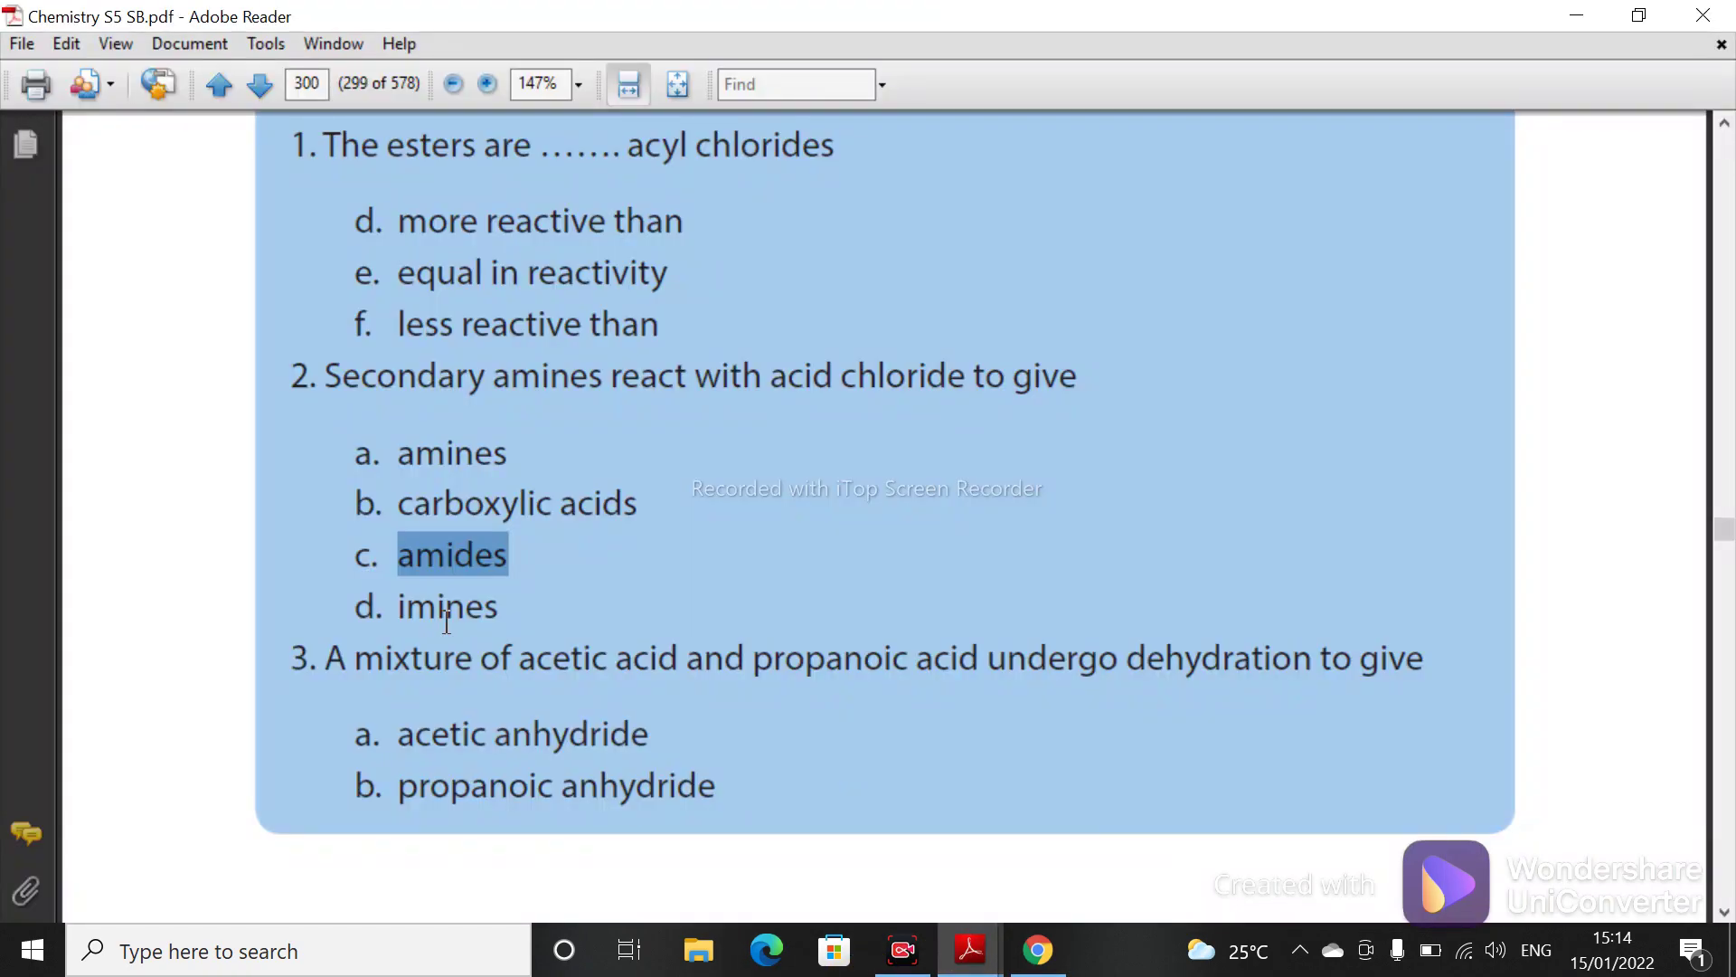
{"action": "left_click_drag", "start_coordinate": [523, 611], "coordinate": [404, 612]}
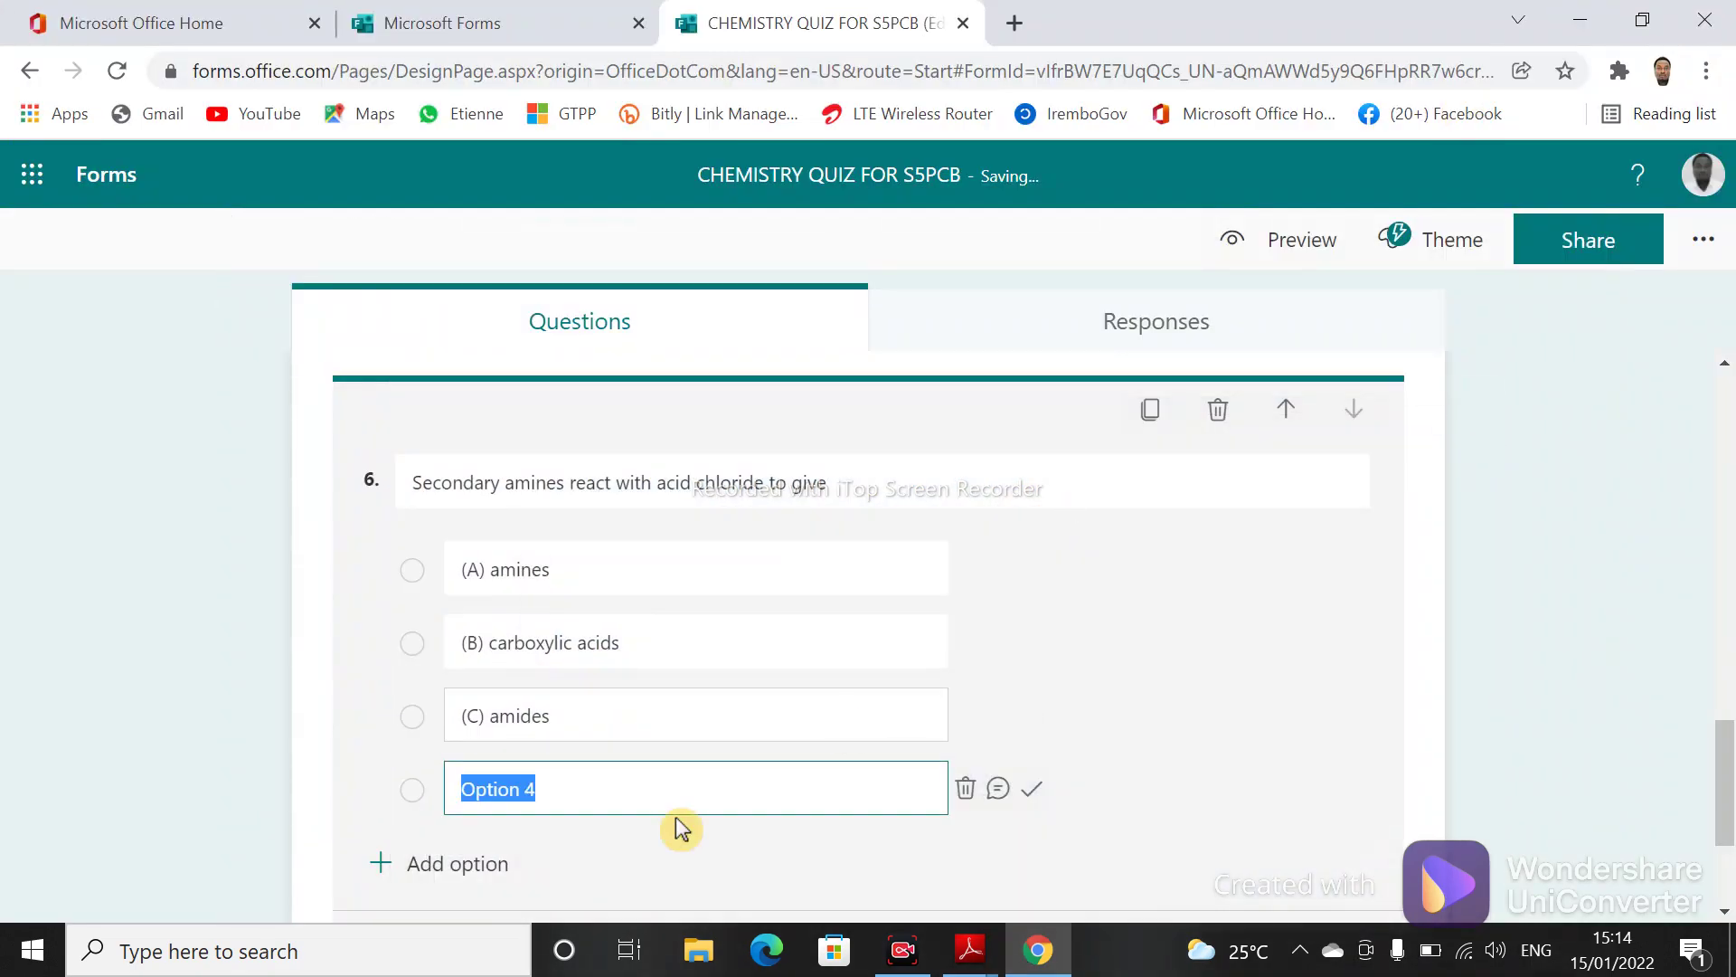
{"action": "type", "text": "imines"}
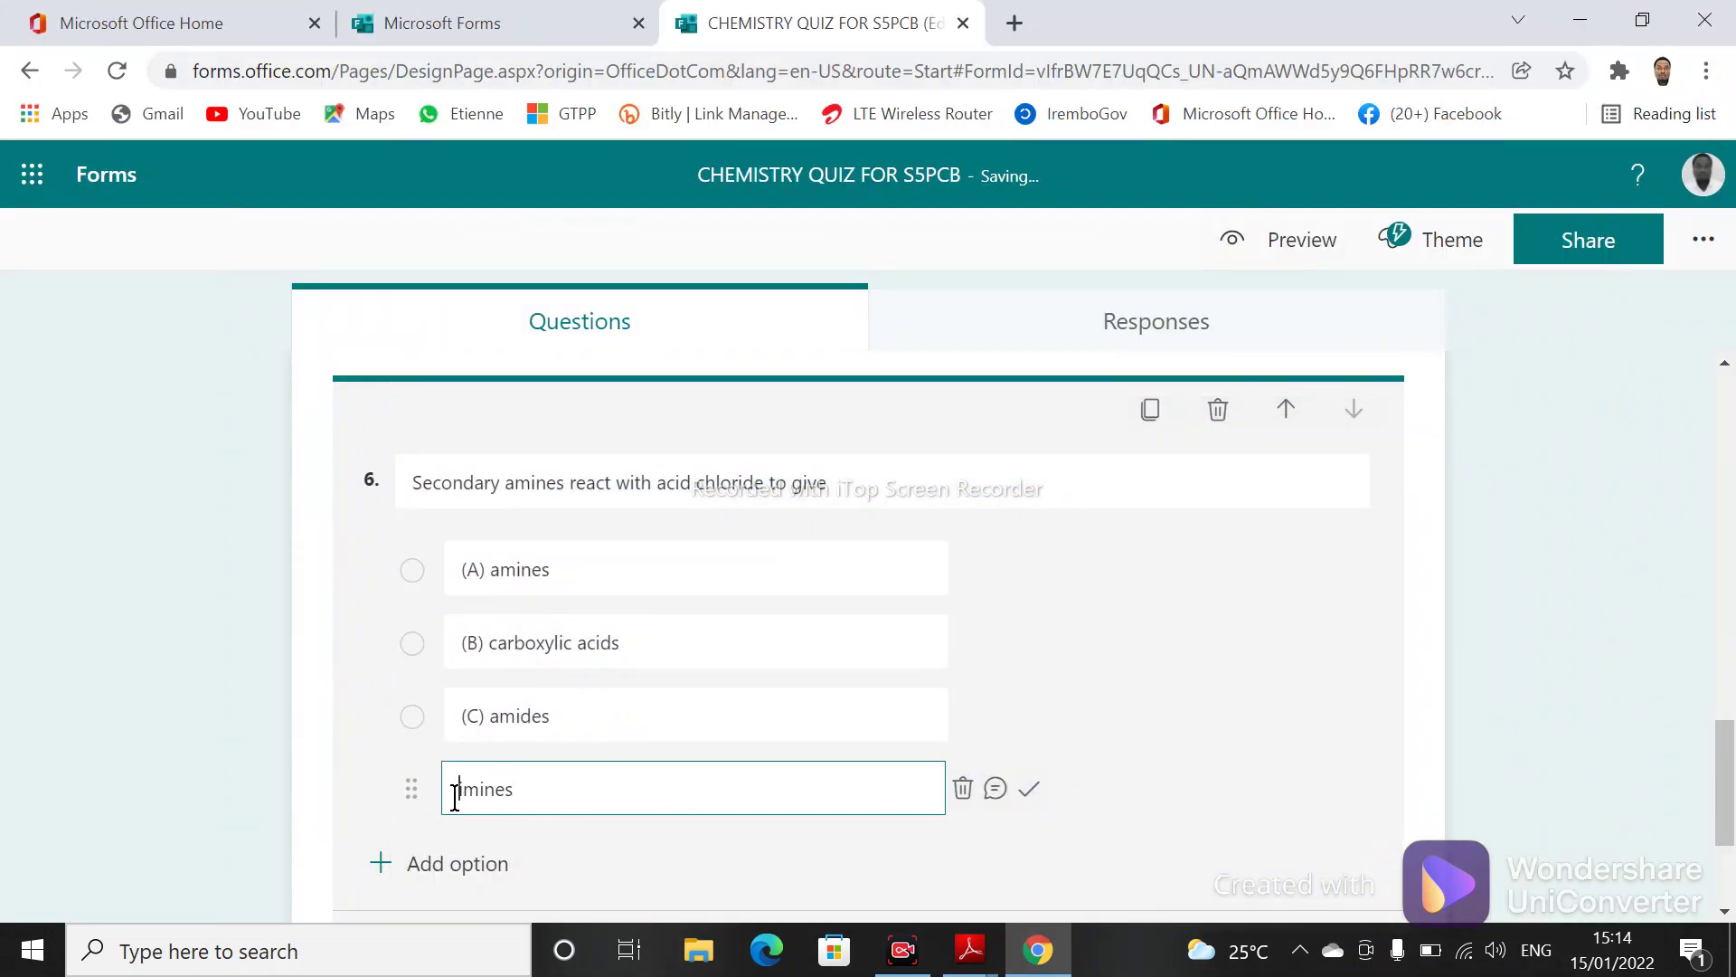
{"action": "type", "text": "("}
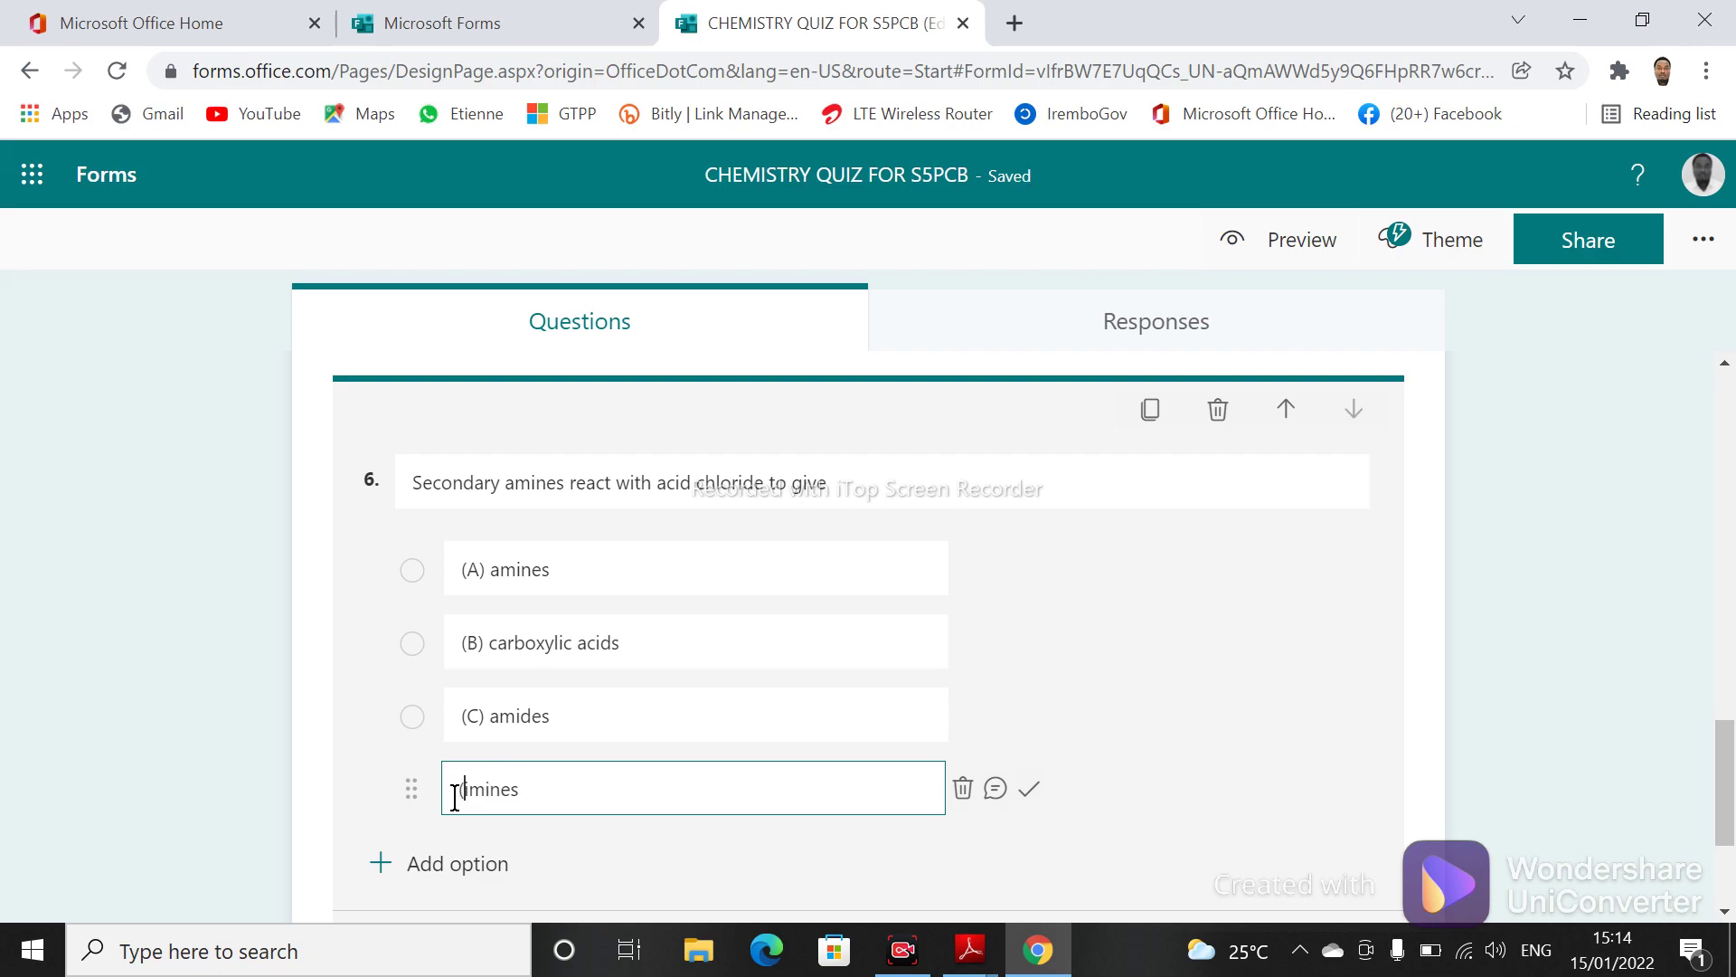
{"action": "type", "text": "D)"}
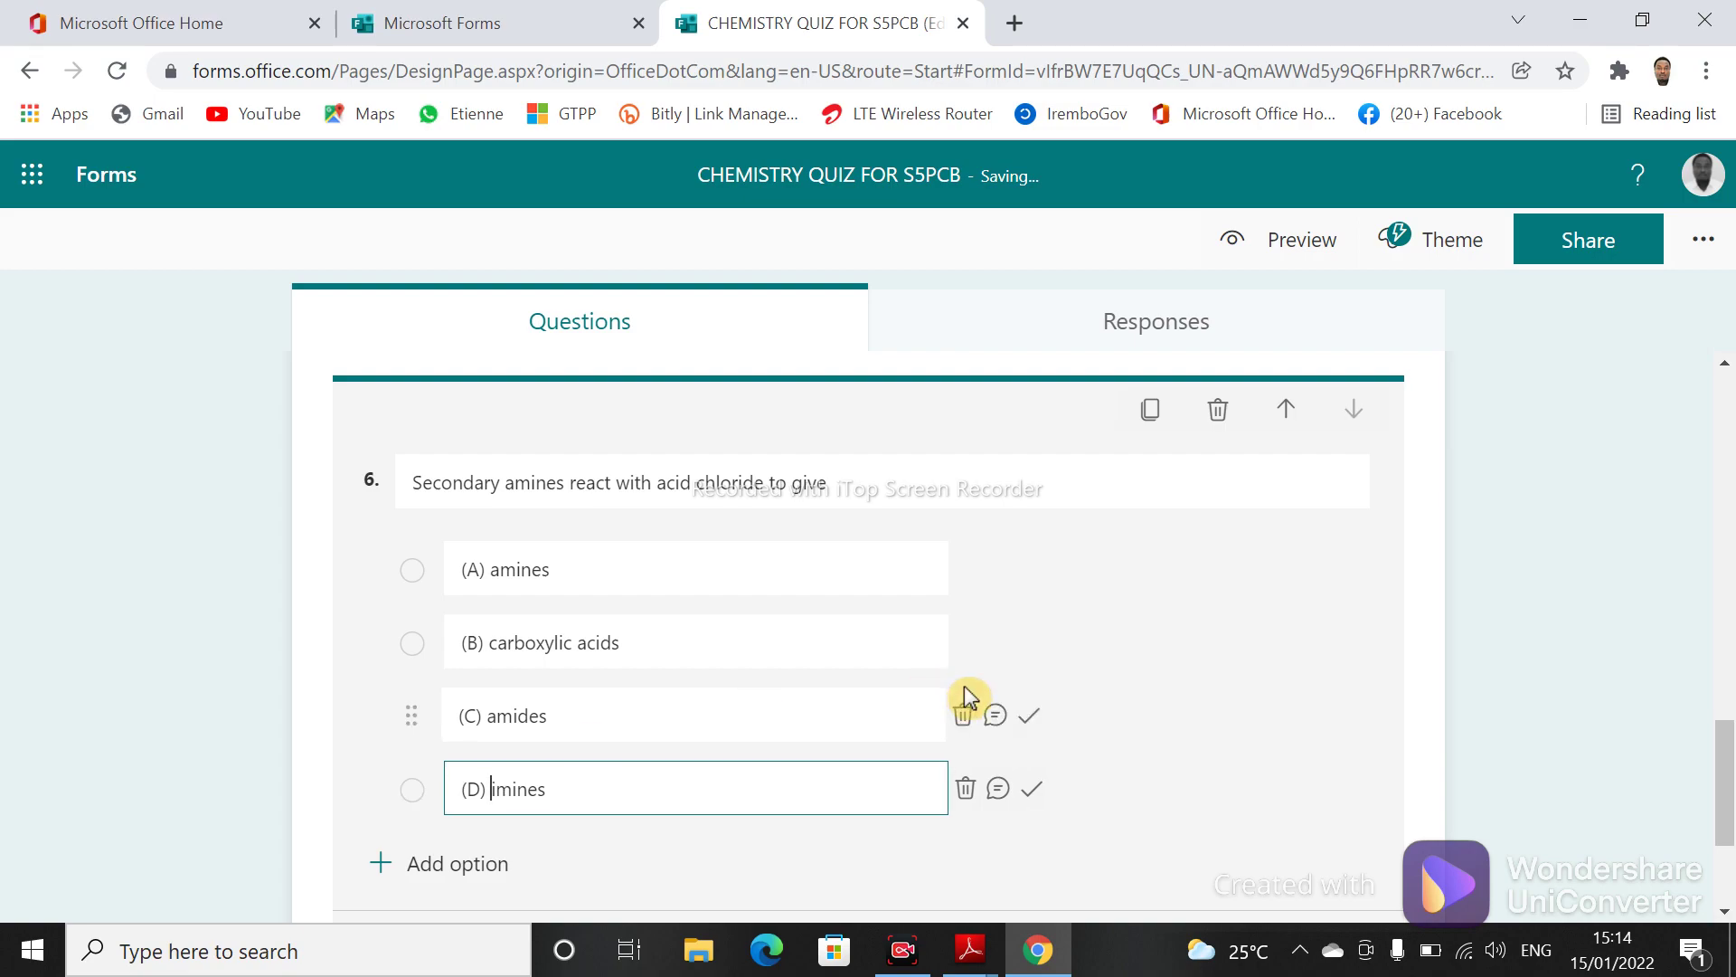
{"action": "left_click", "coordinate": [1222, 682]}
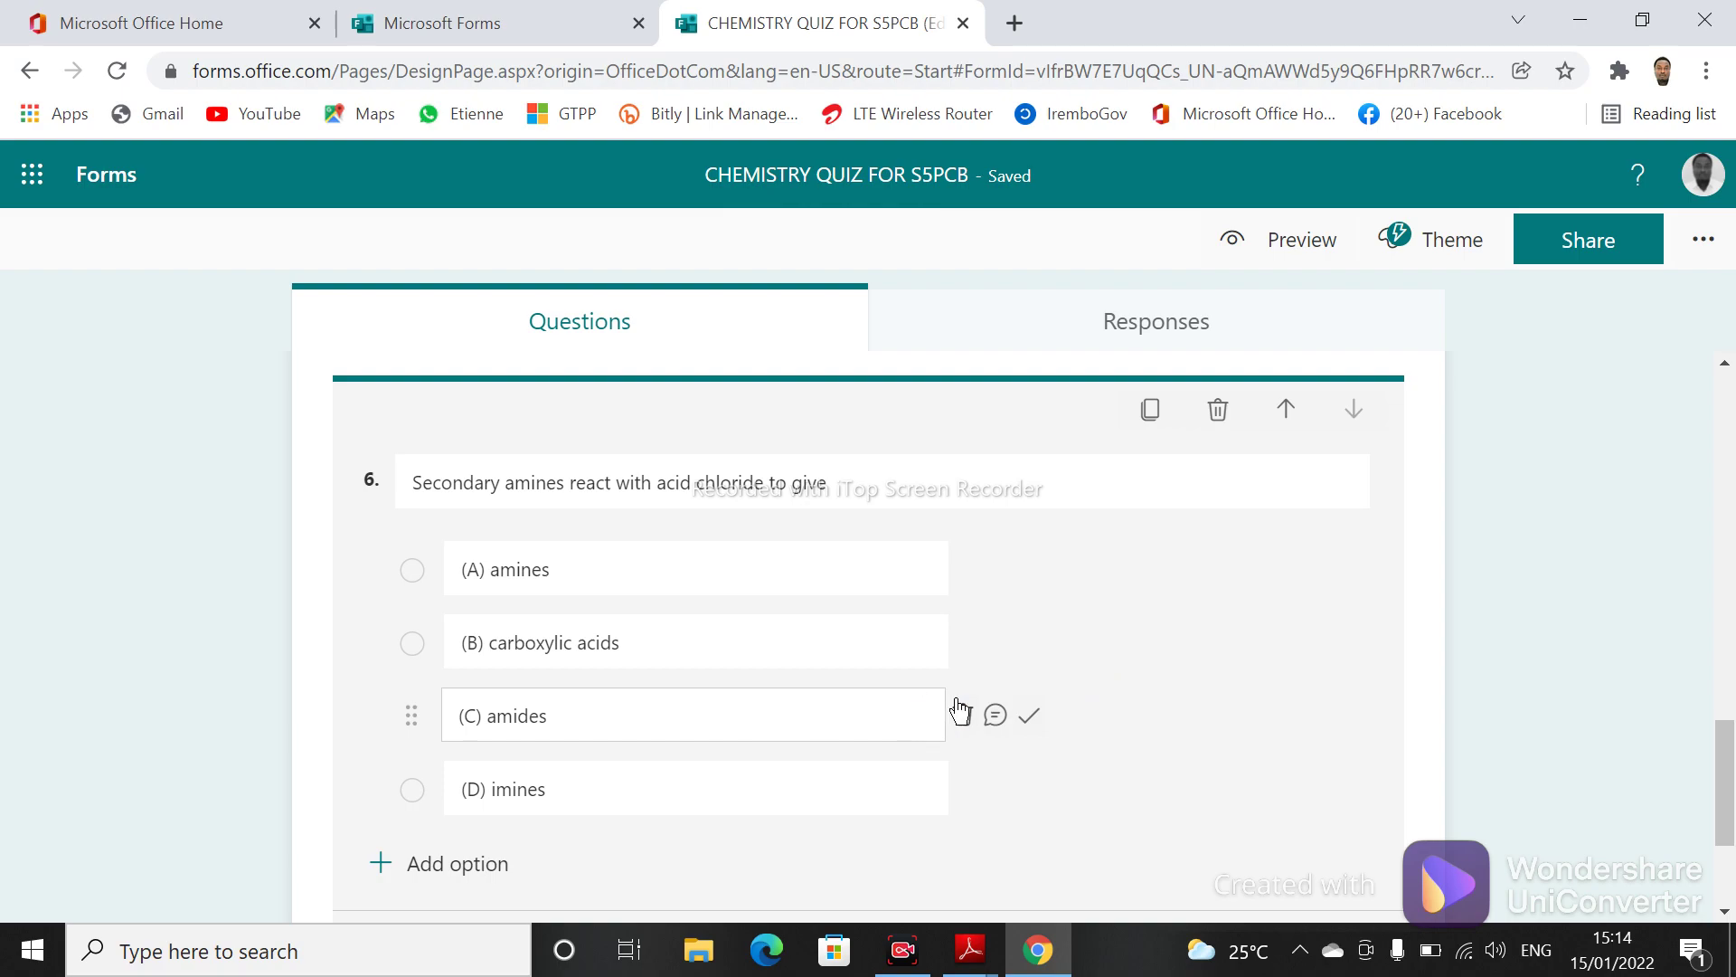
{"action": "left_click", "coordinate": [1032, 716]}
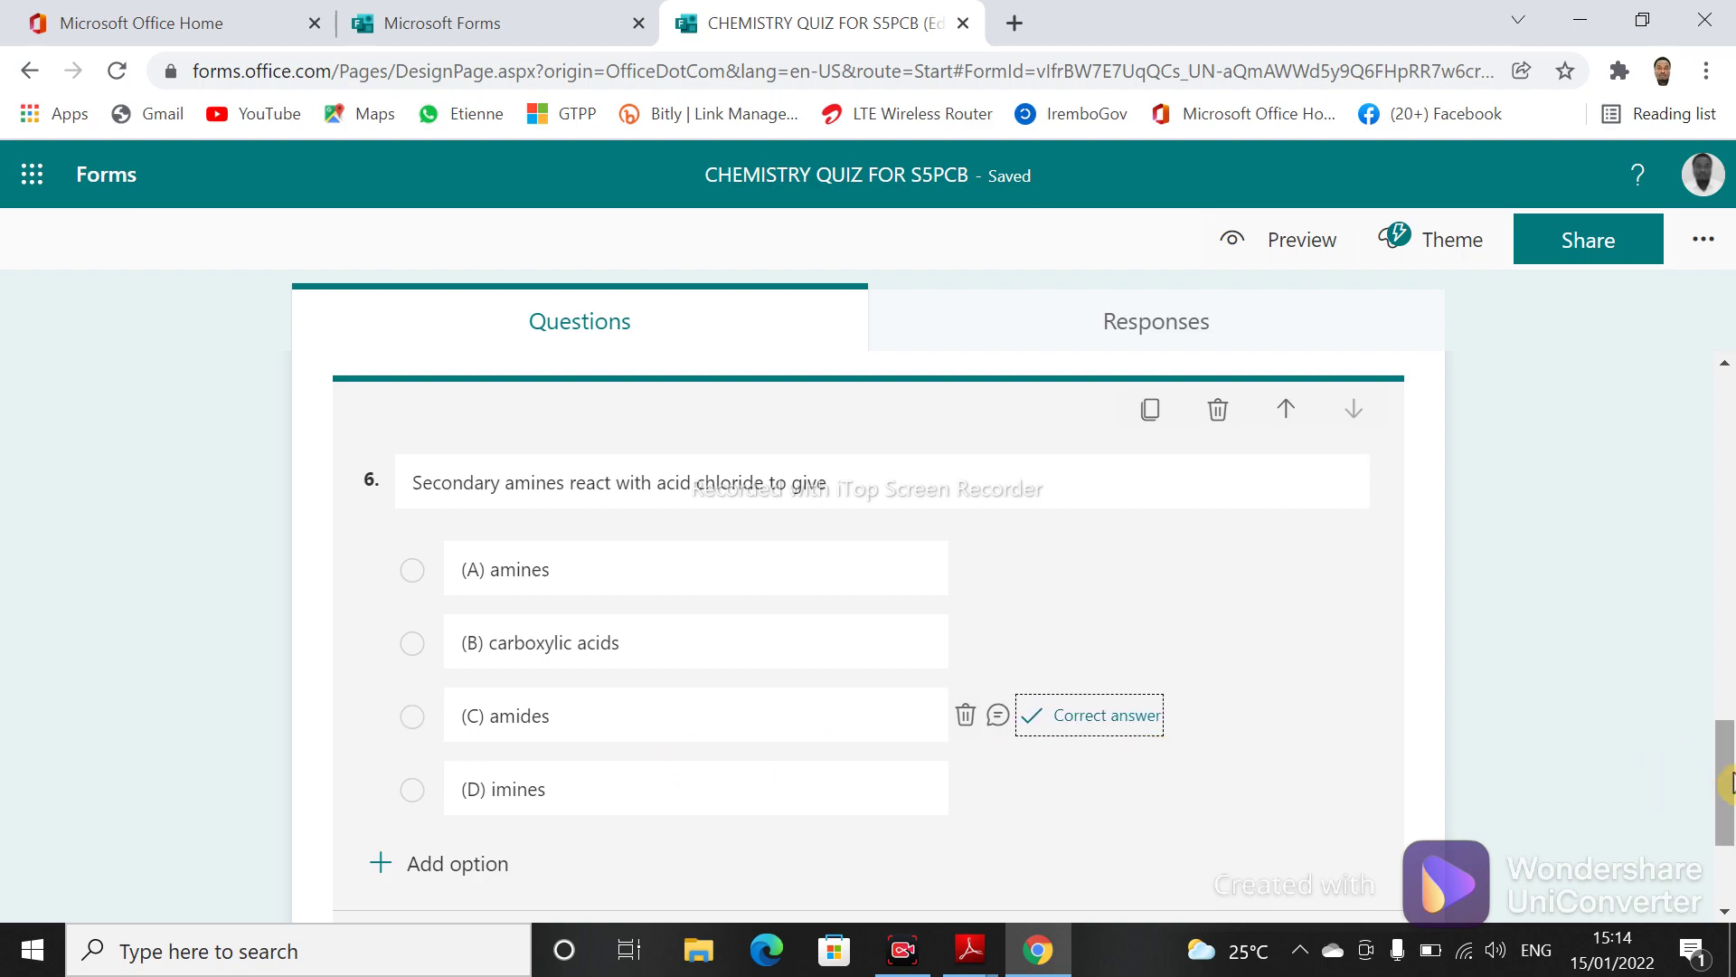
- Set the points of the fifth question, about esters and acyl chlorides, to 5
{"action": "left_click_drag", "start_coordinate": [1729, 782], "coordinate": [1729, 683]}
{"action": "left_click", "coordinate": [794, 640]}
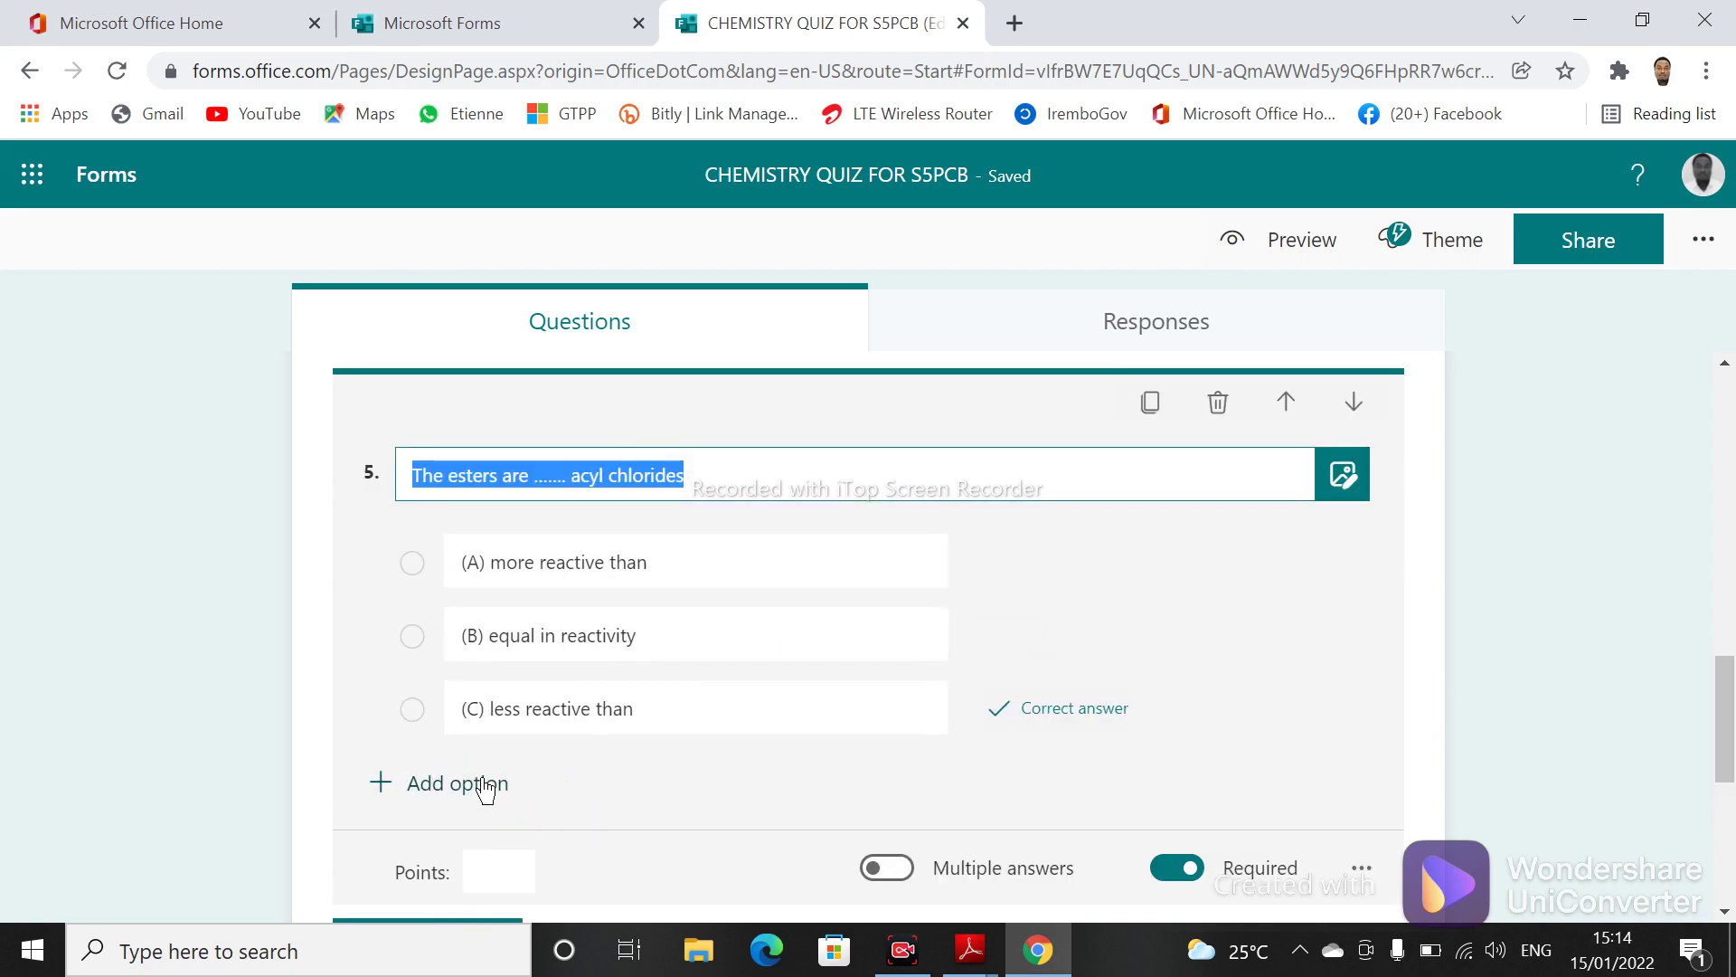
{"action": "left_click", "coordinate": [486, 866]}
{"action": "type", "text": "5"}
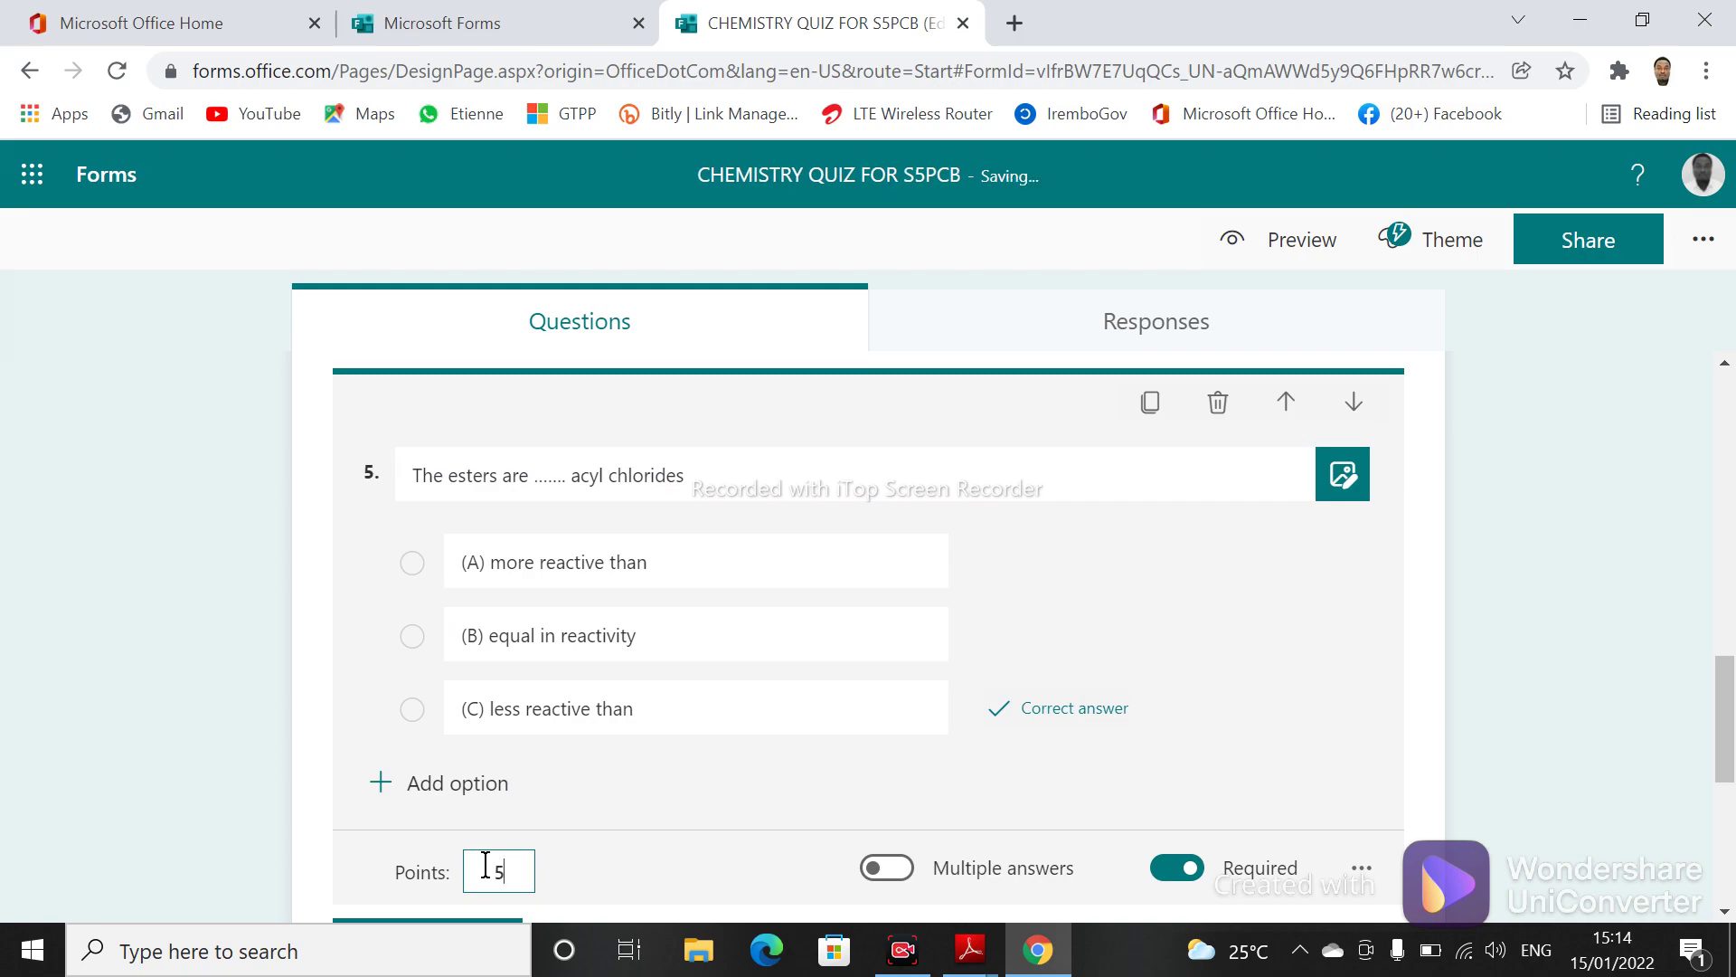
{"action": "left_click", "coordinate": [1601, 790]}
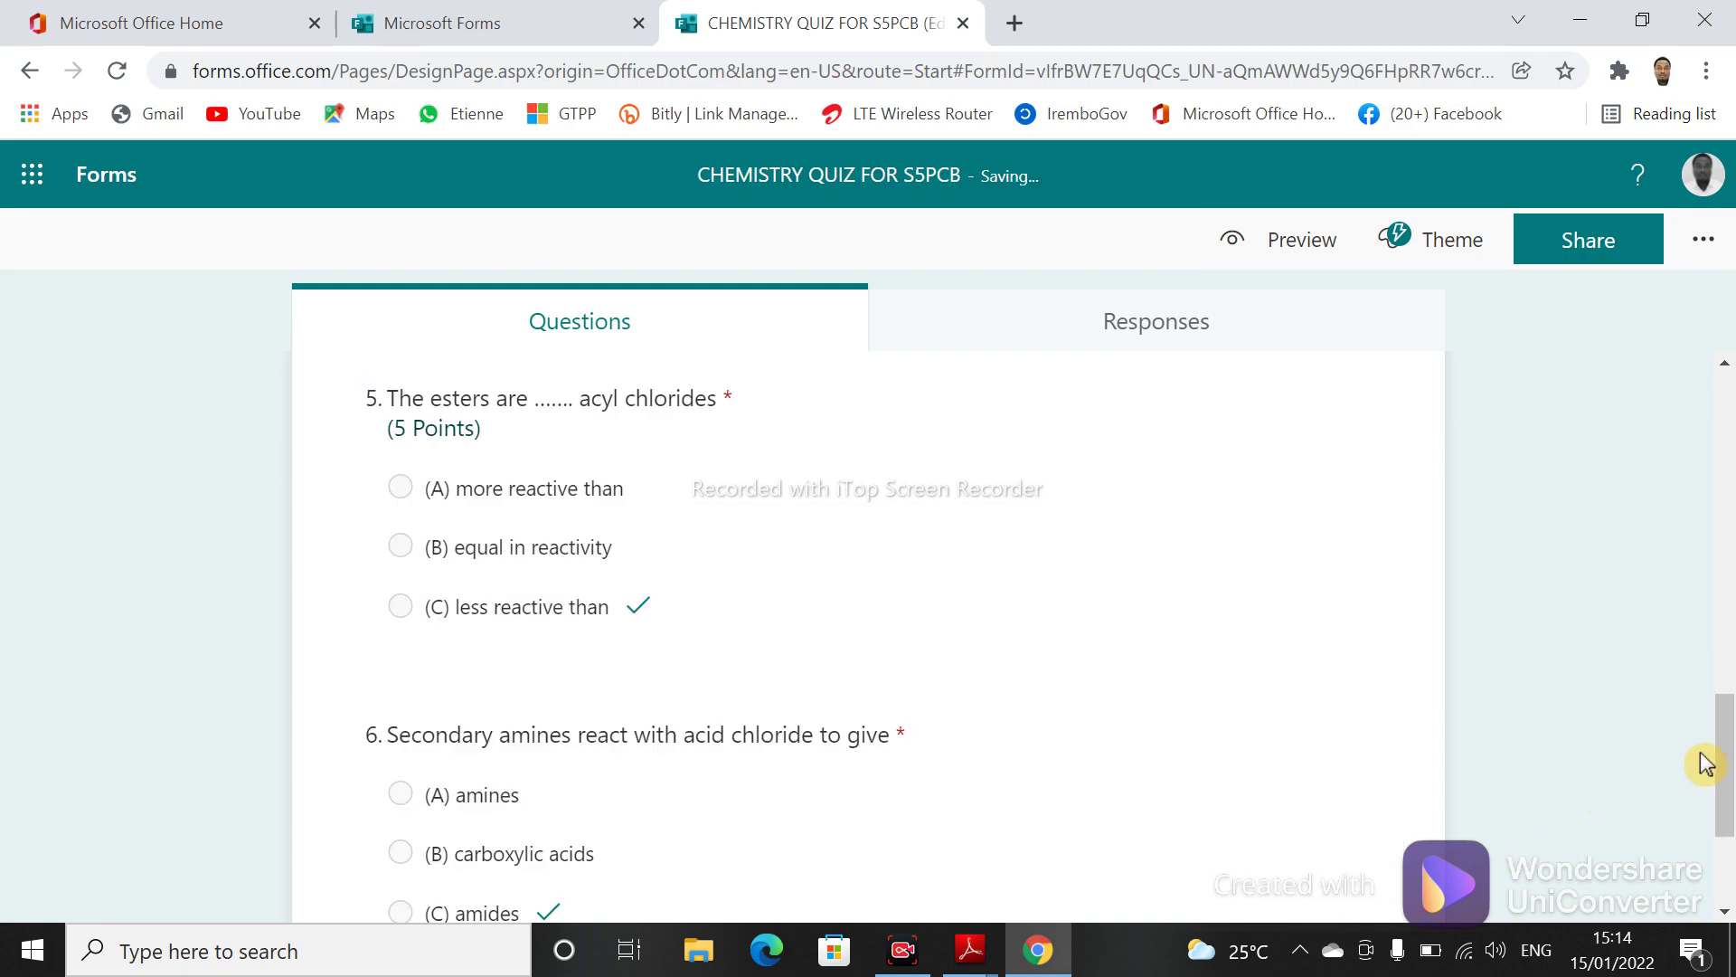
- Set the points of the sixth question, about secondary amines, to 5
{"action": "left_click_drag", "start_coordinate": [1726, 814], "coordinate": [1727, 881]}
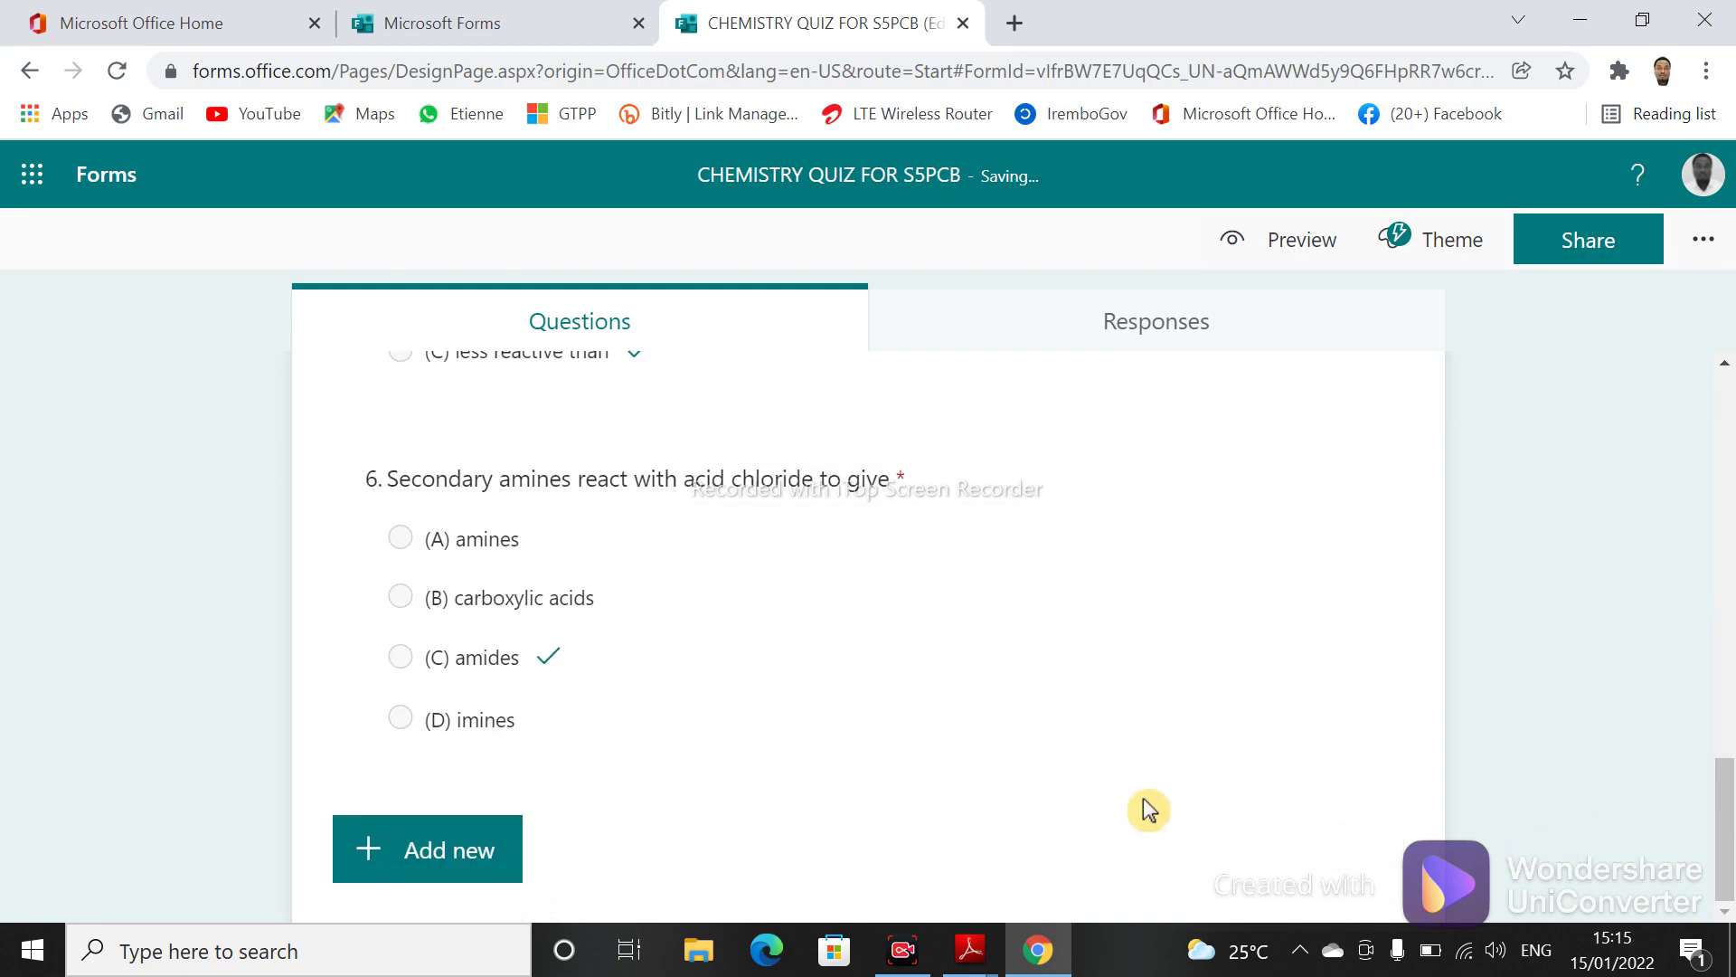
{"action": "left_click", "coordinate": [651, 695]}
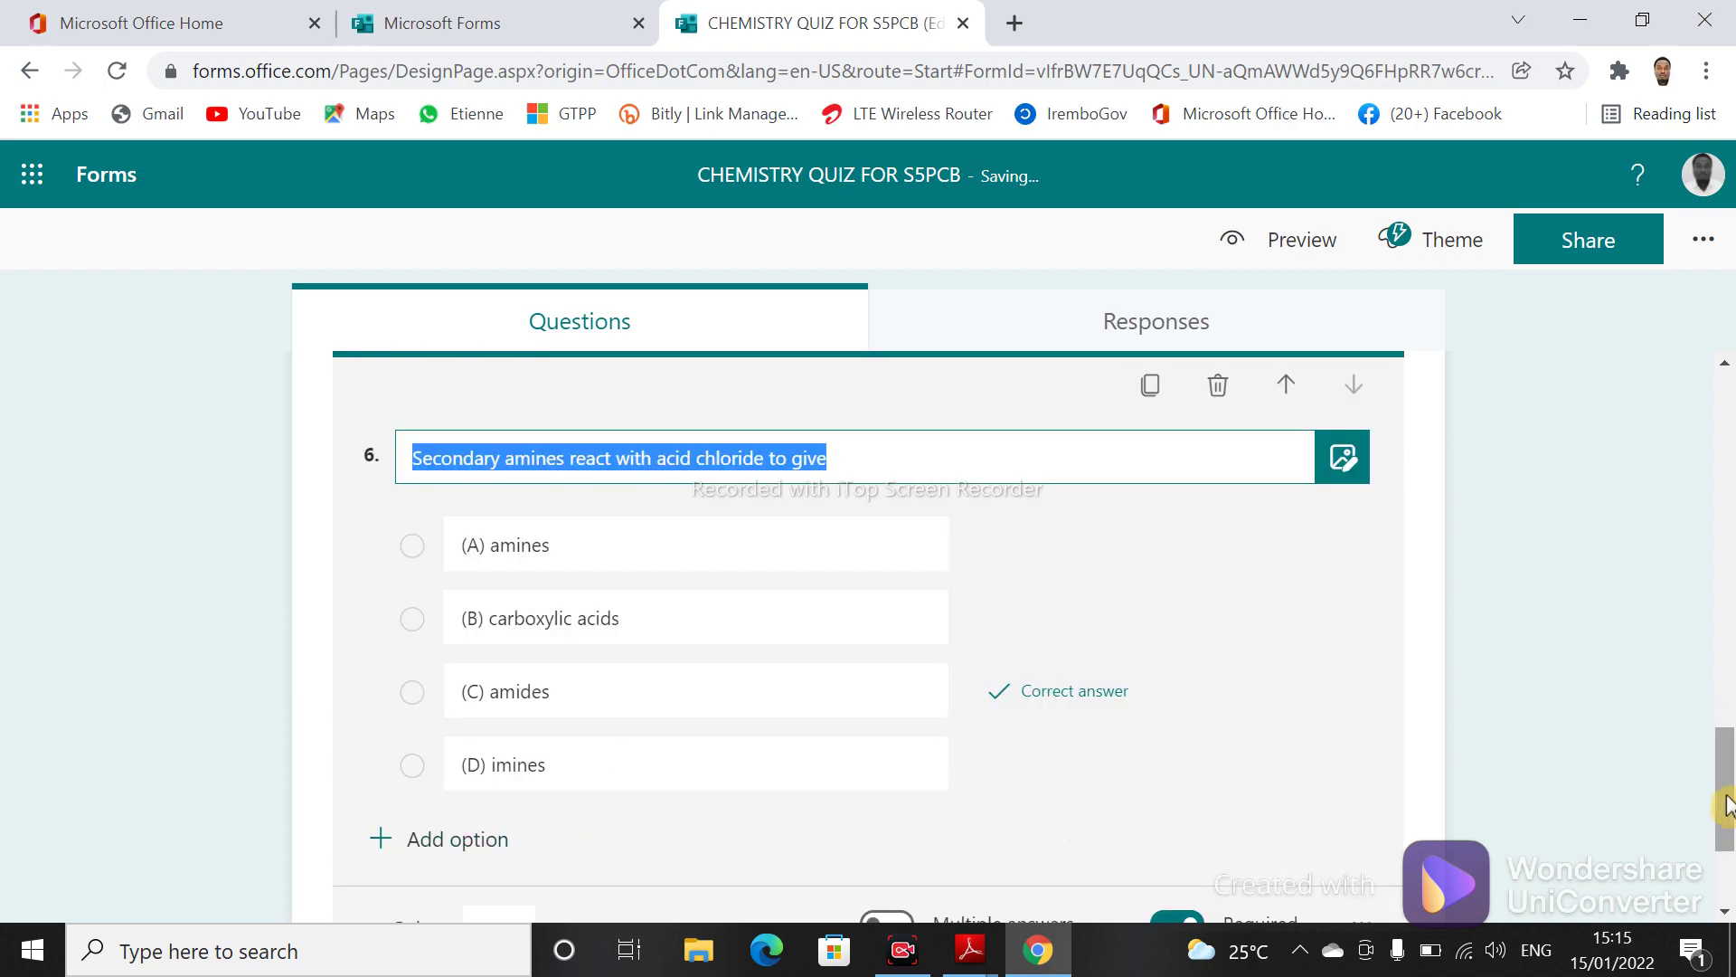
{"action": "left_click", "coordinate": [728, 714]}
{"action": "left_click", "coordinate": [453, 884]}
{"action": "left_click_drag", "start_coordinate": [1726, 810], "coordinate": [1727, 846]}
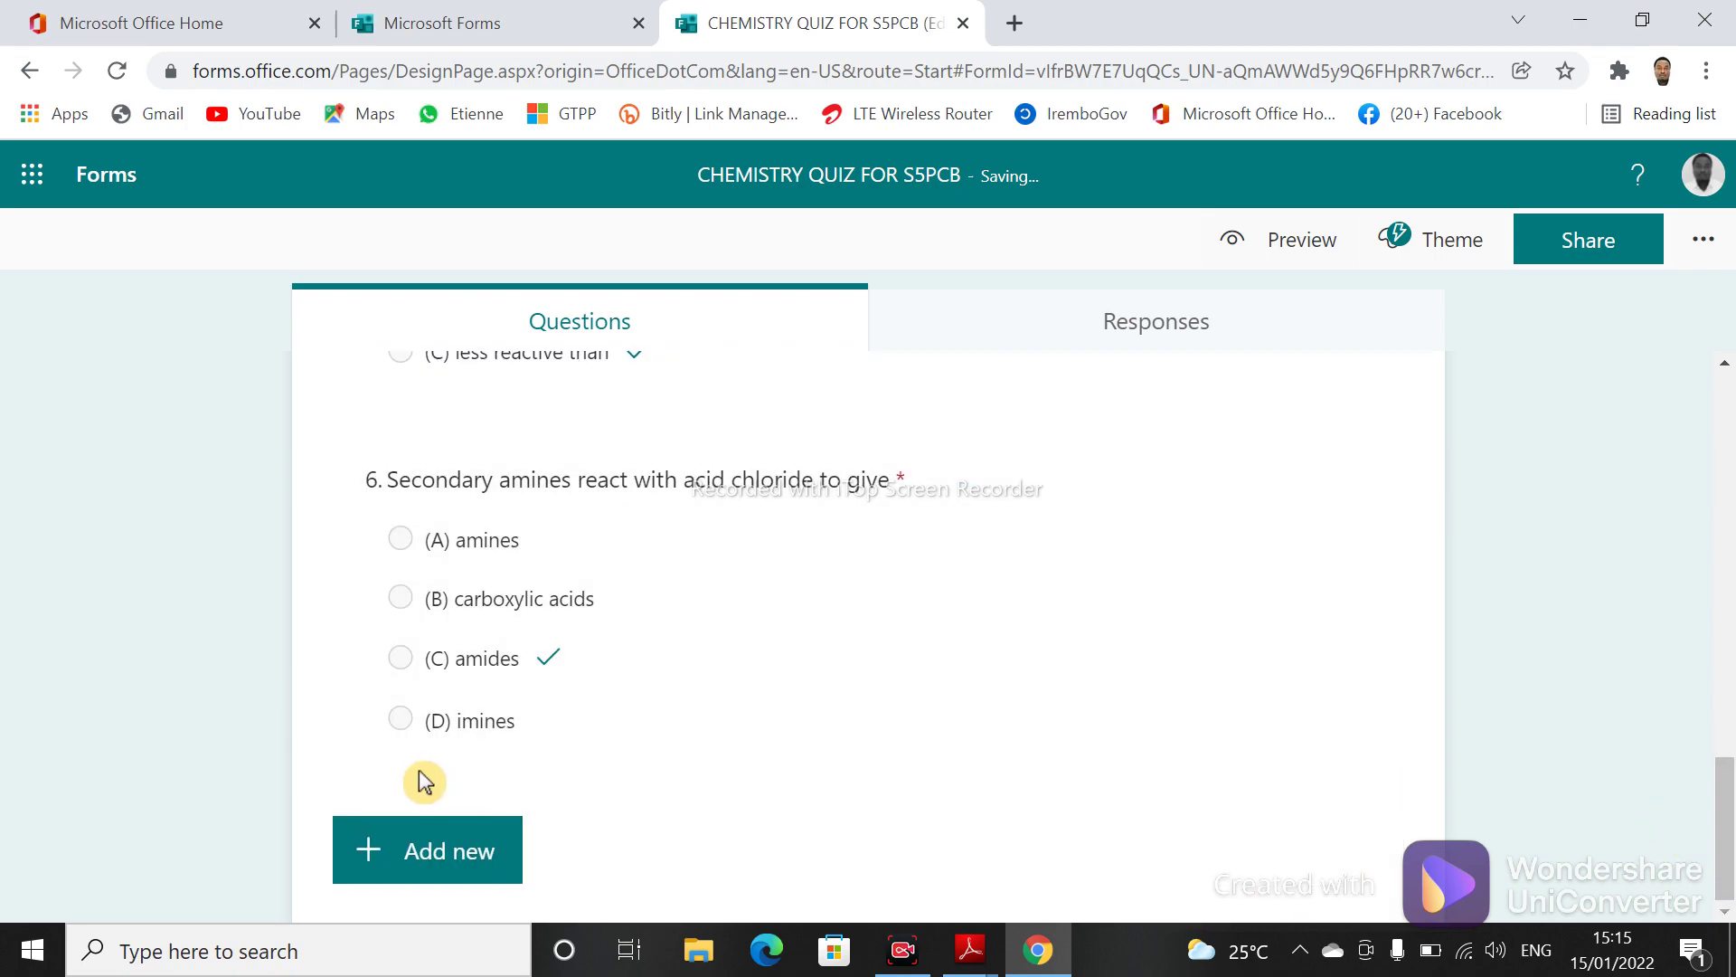
{"action": "left_click", "coordinate": [416, 747]}
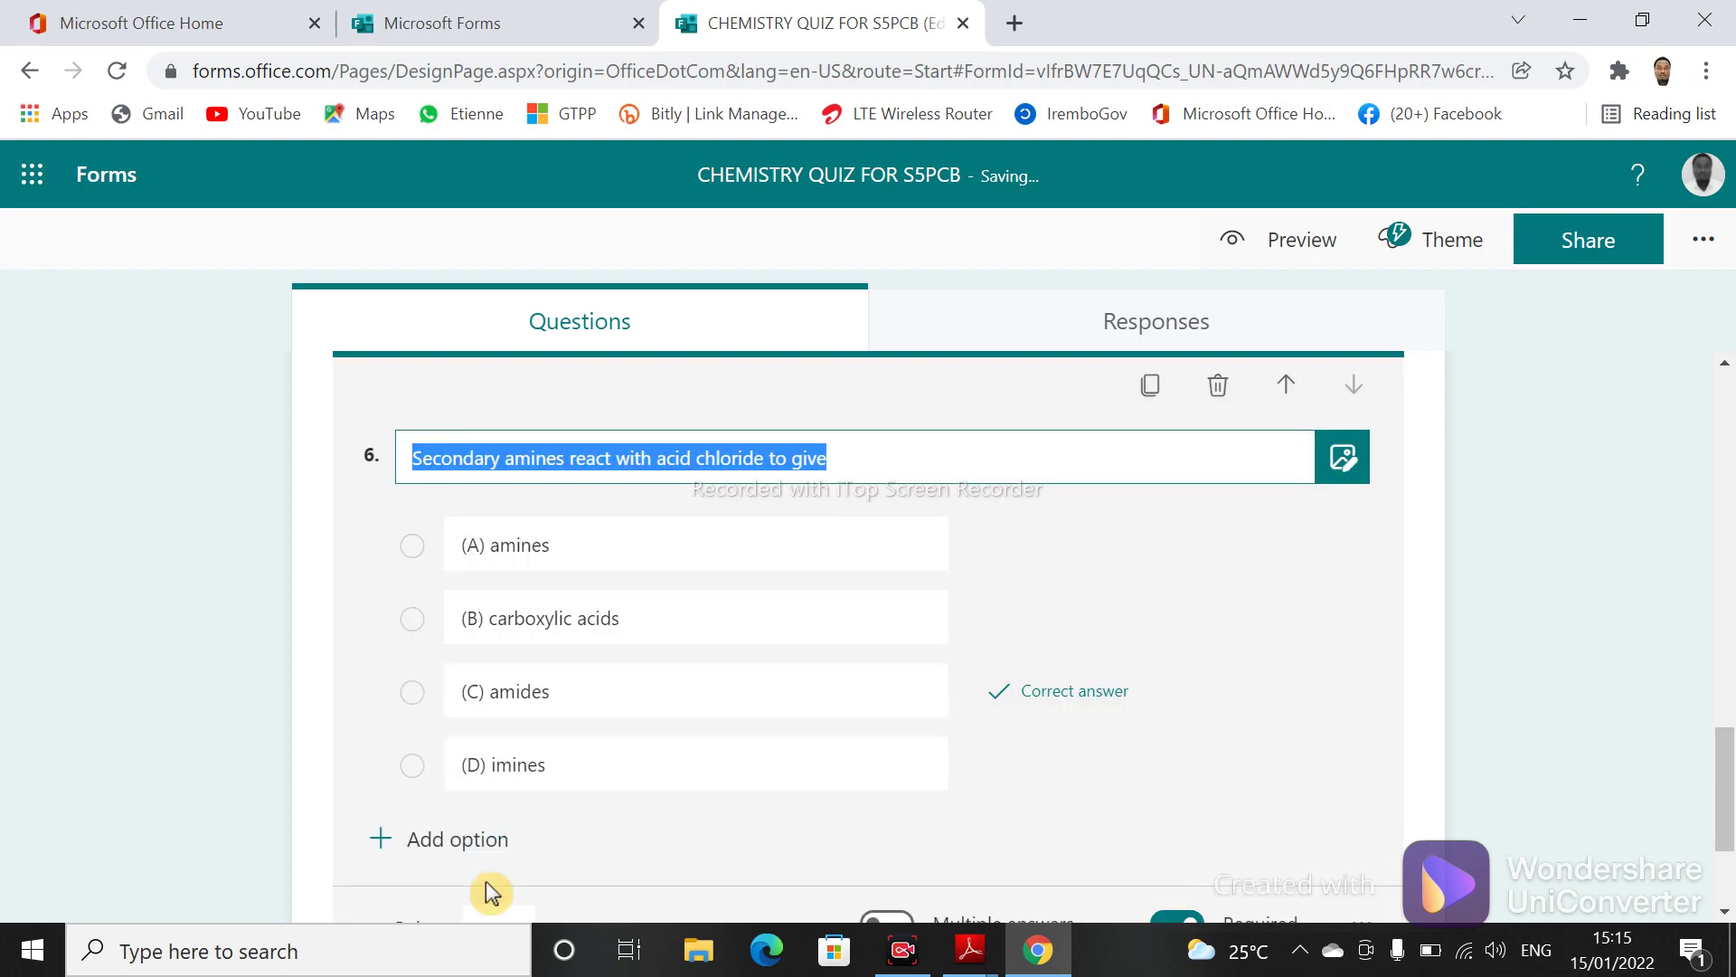
{"action": "left_click", "coordinate": [464, 916]}
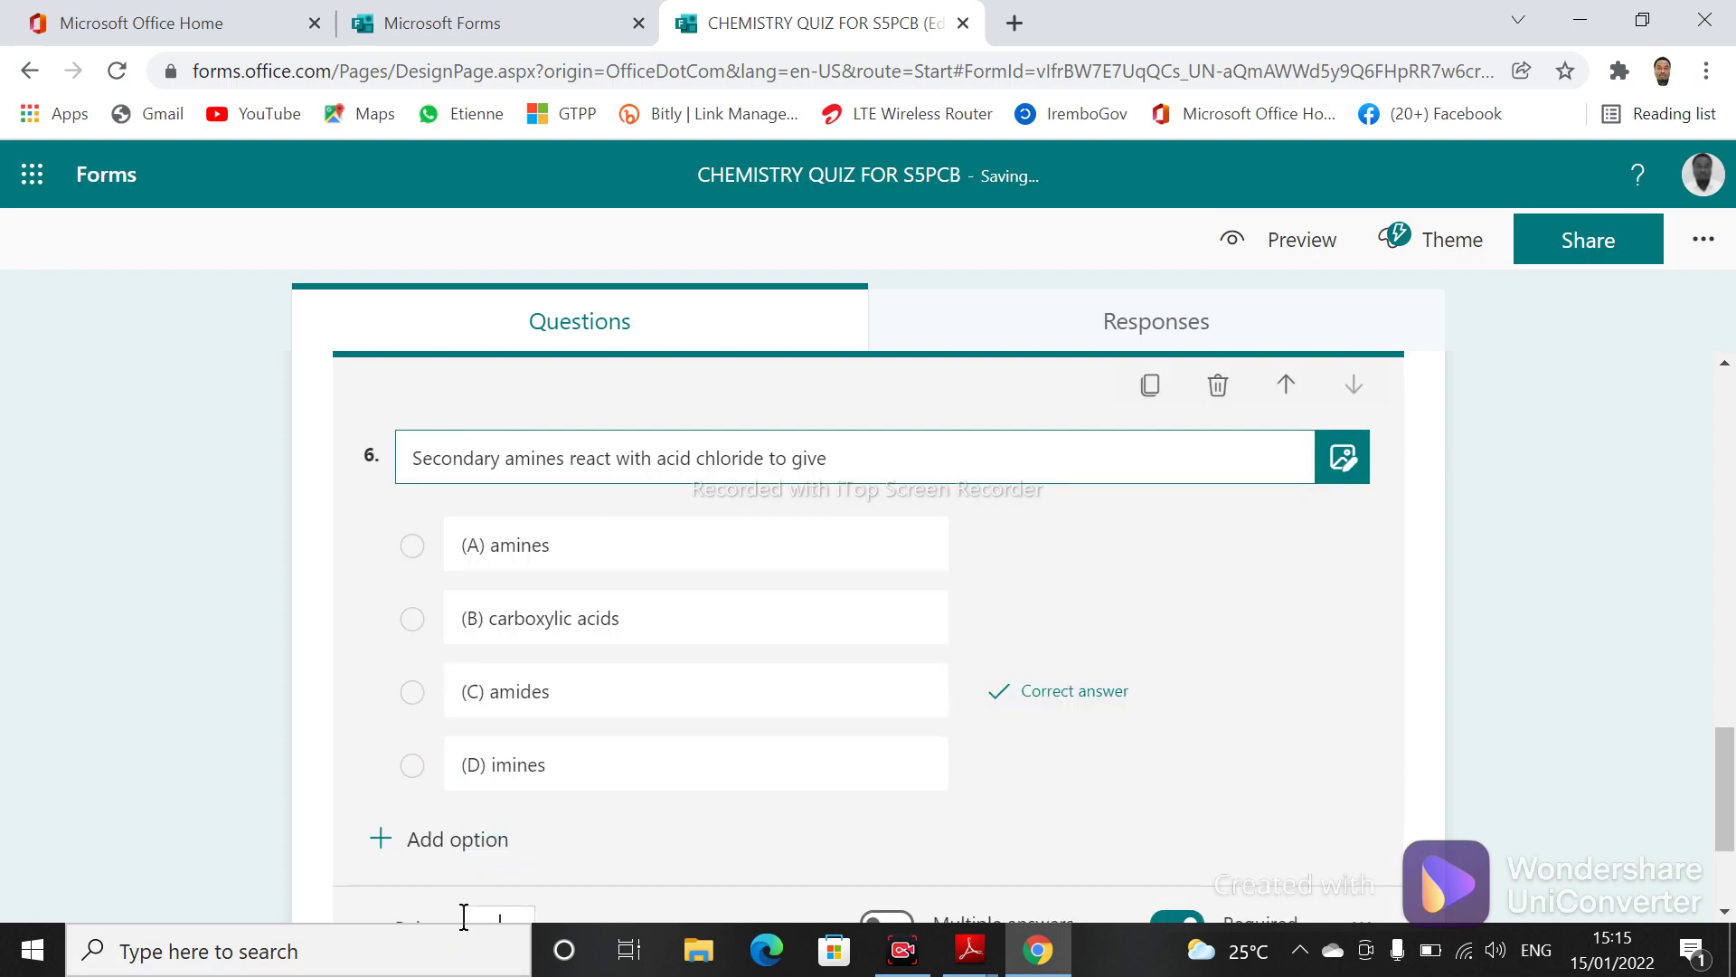
{"action": "type", "text": "5"}
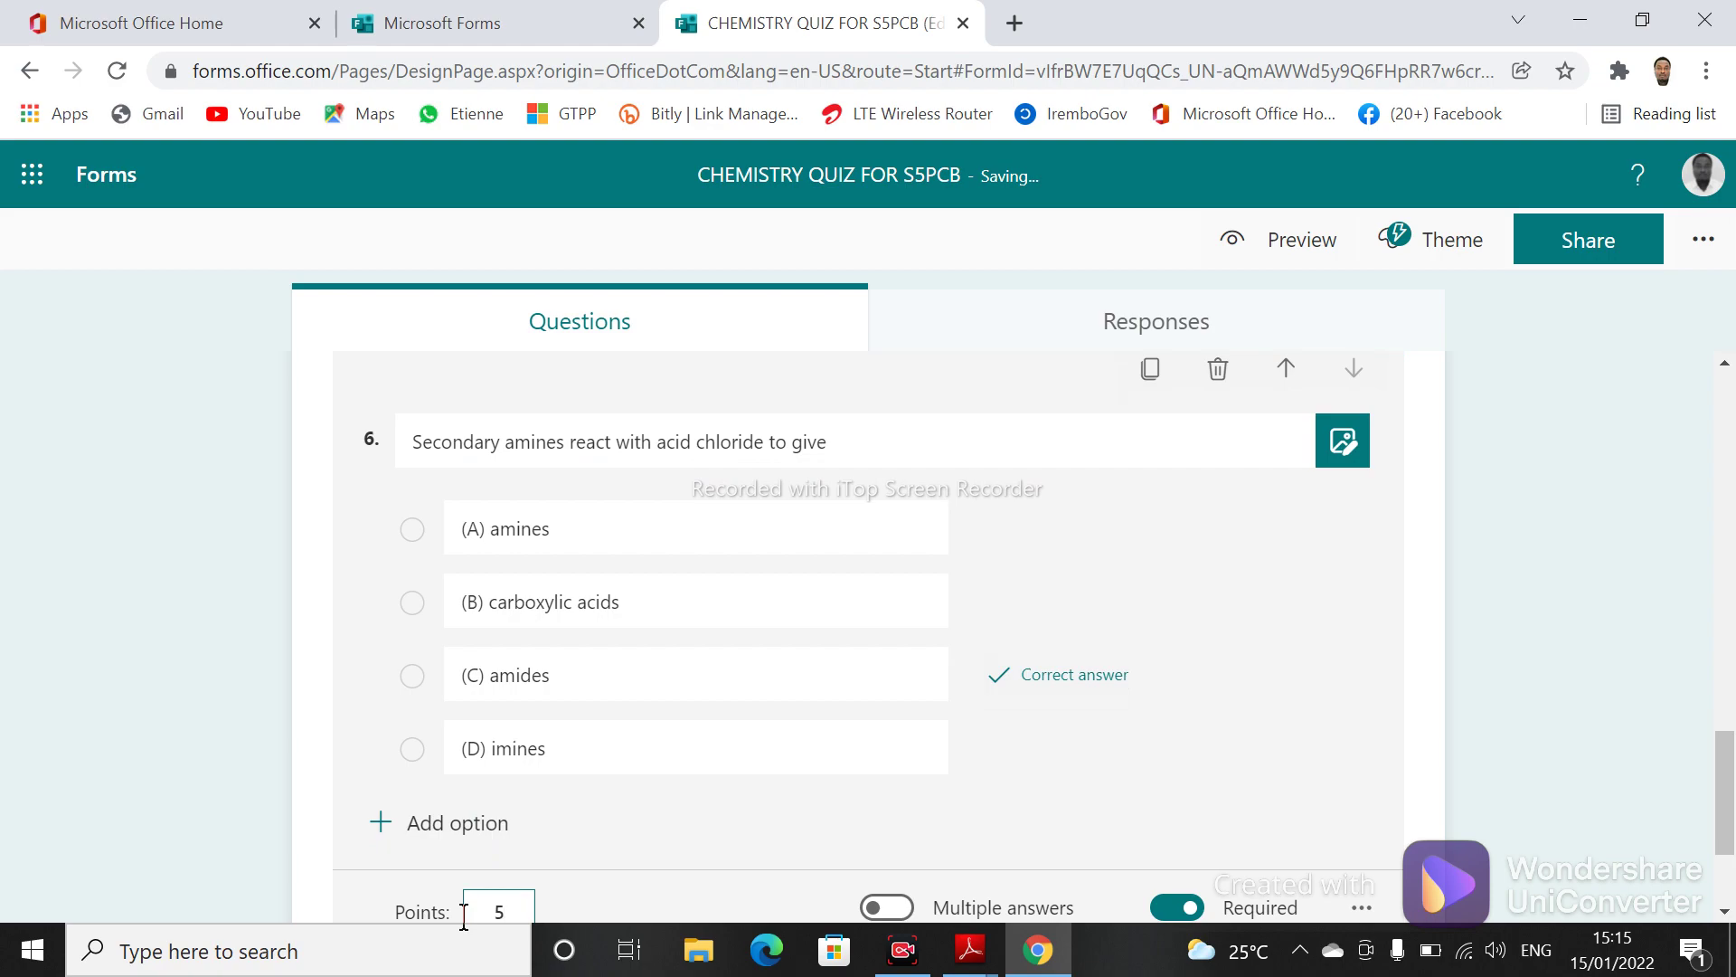
{"action": "left_click", "coordinate": [1525, 757]}
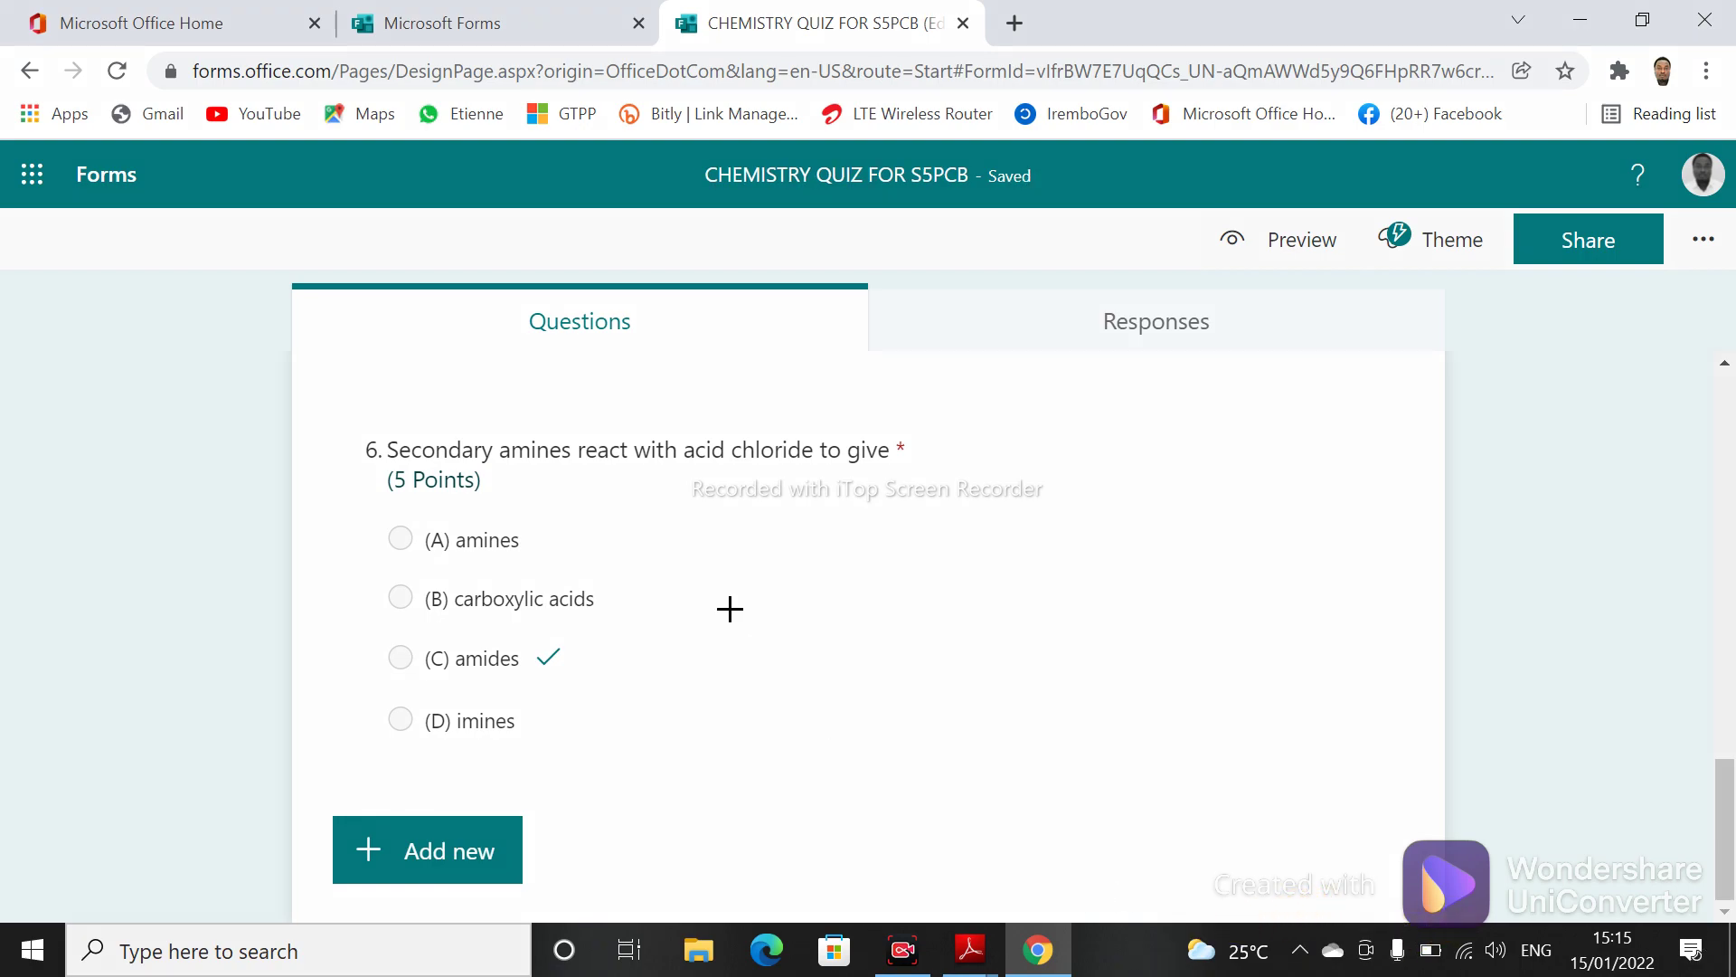
- Review the points shown for the sixth question and the total points beside the quiz title
{"action": "left_click_drag", "start_coordinate": [349, 454], "coordinate": [504, 507]}
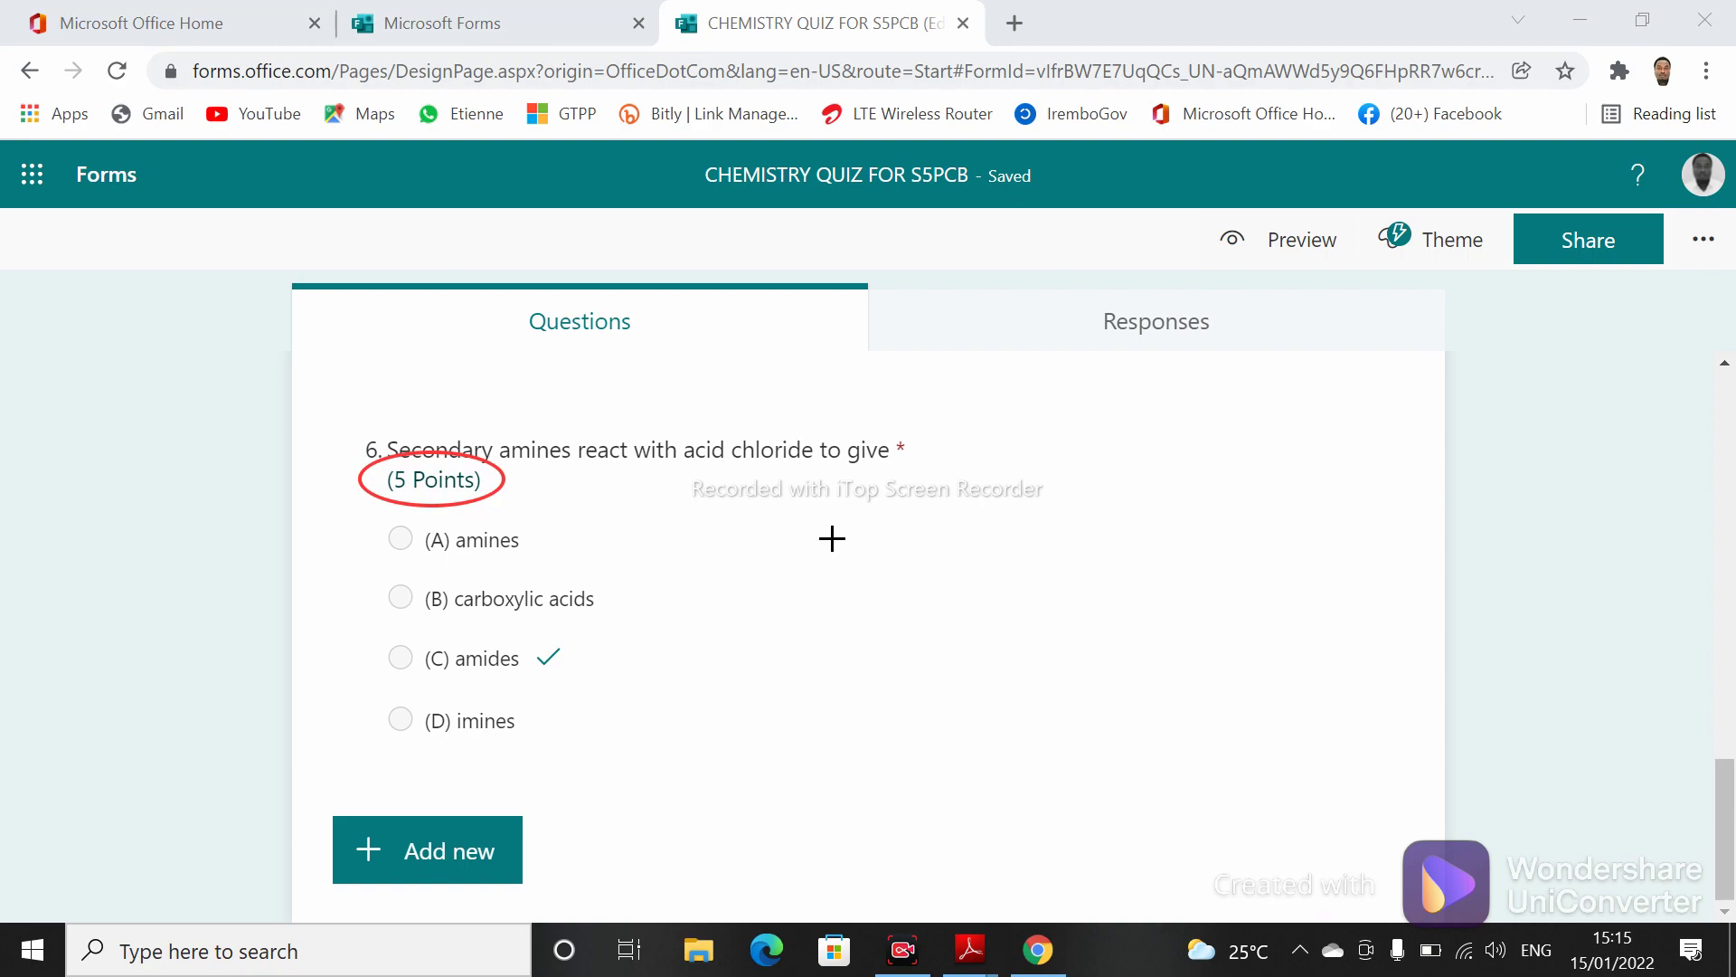
{"action": "left_click", "coordinate": [1185, 902]}
{"action": "left_click_drag", "start_coordinate": [1730, 796], "coordinate": [1655, 407]}
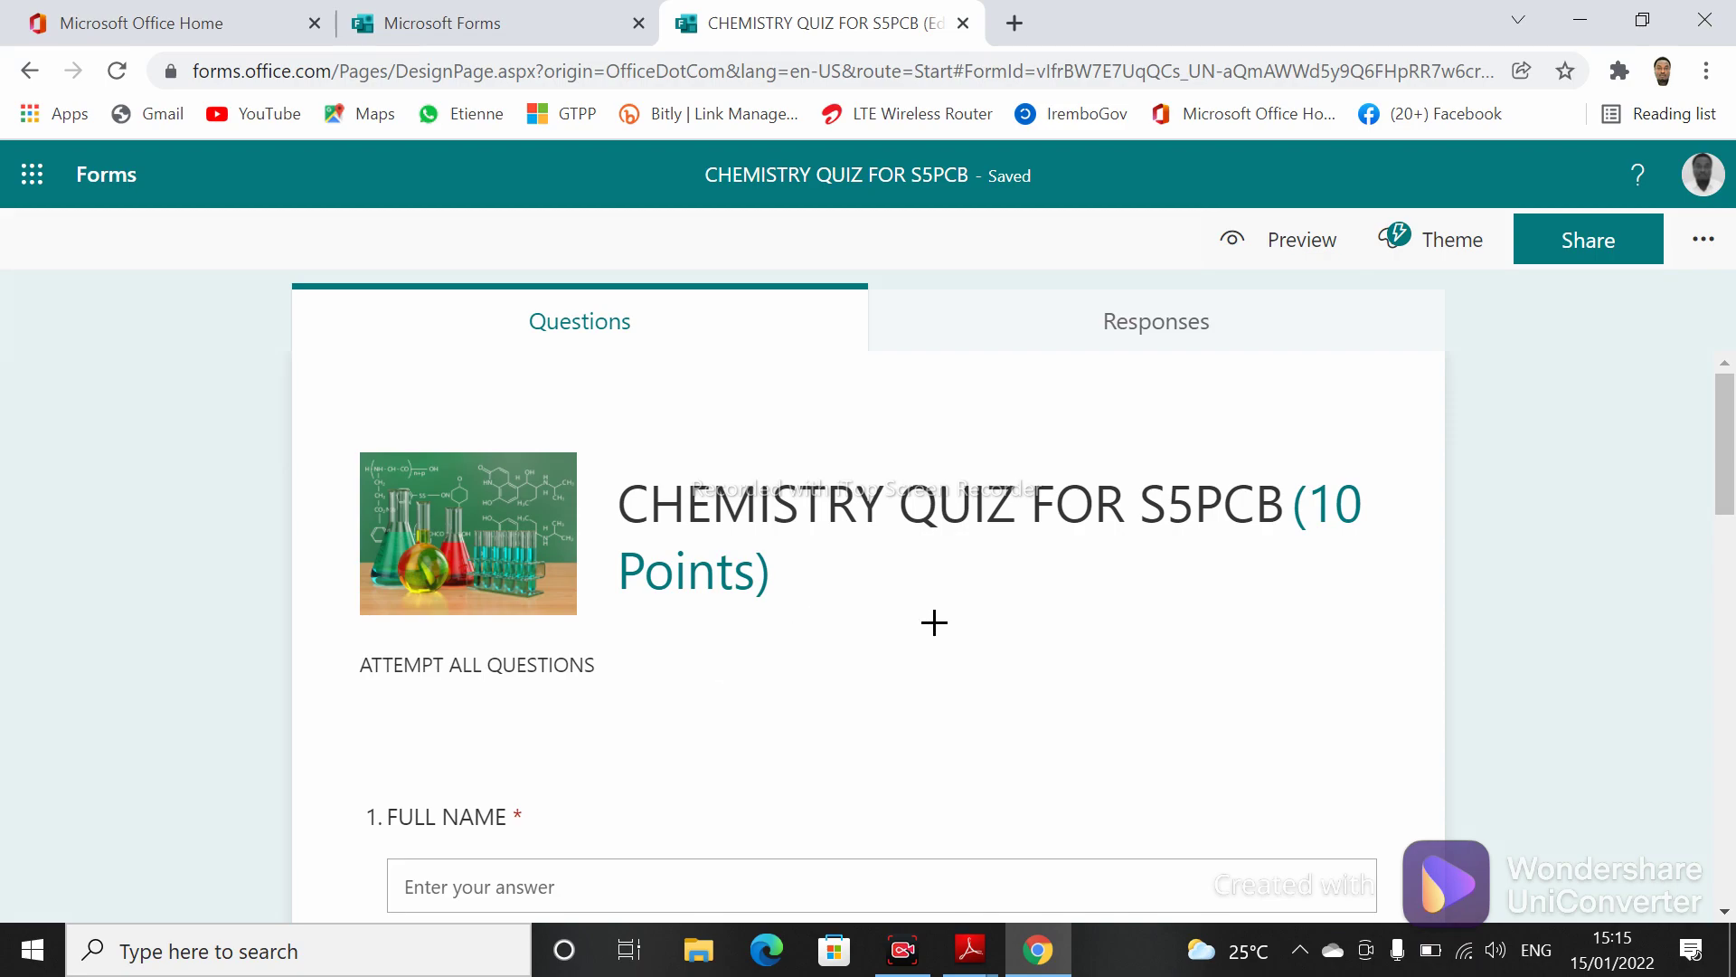
{"action": "mouse_move", "coordinate": [901, 646]}
{"action": "left_mouse_down"}
{"action": "mouse_move", "coordinate": [1259, 554]}
{"action": "mouse_move", "coordinate": [1330, 479]}
{"action": "mouse_move", "coordinate": [1318, 539]}
{"action": "mouse_move", "coordinate": [1316, 525]}
{"action": "left_mouse_up"}
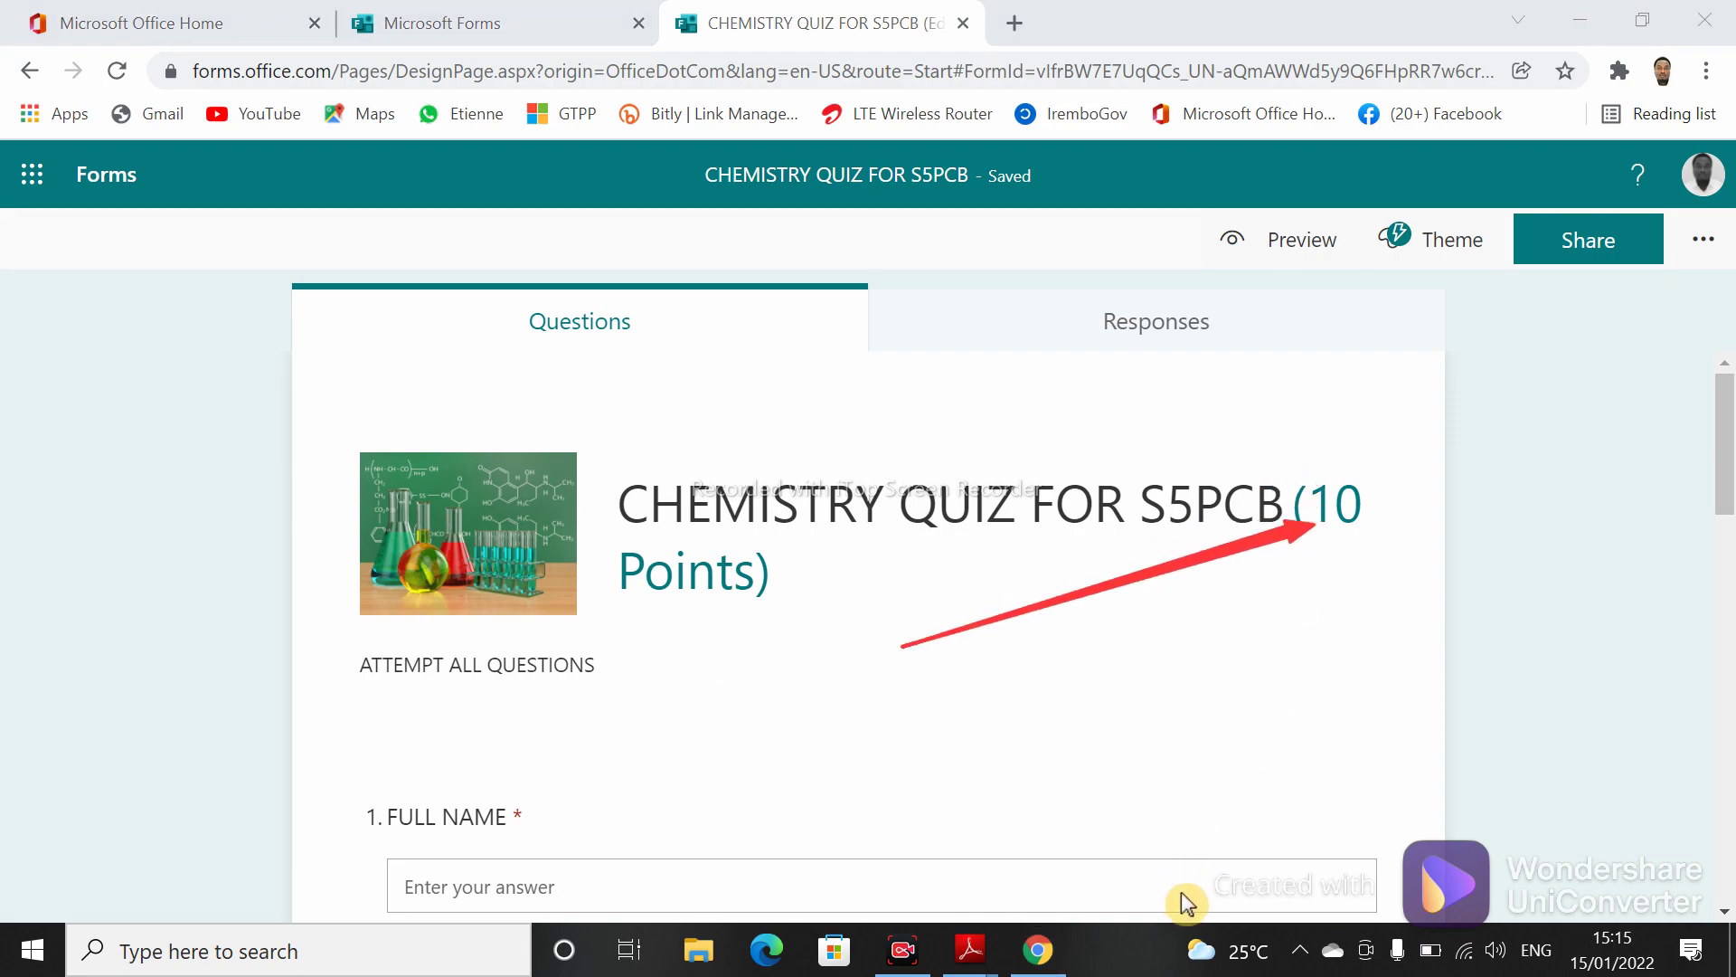
{"action": "key", "text": "Escape"}
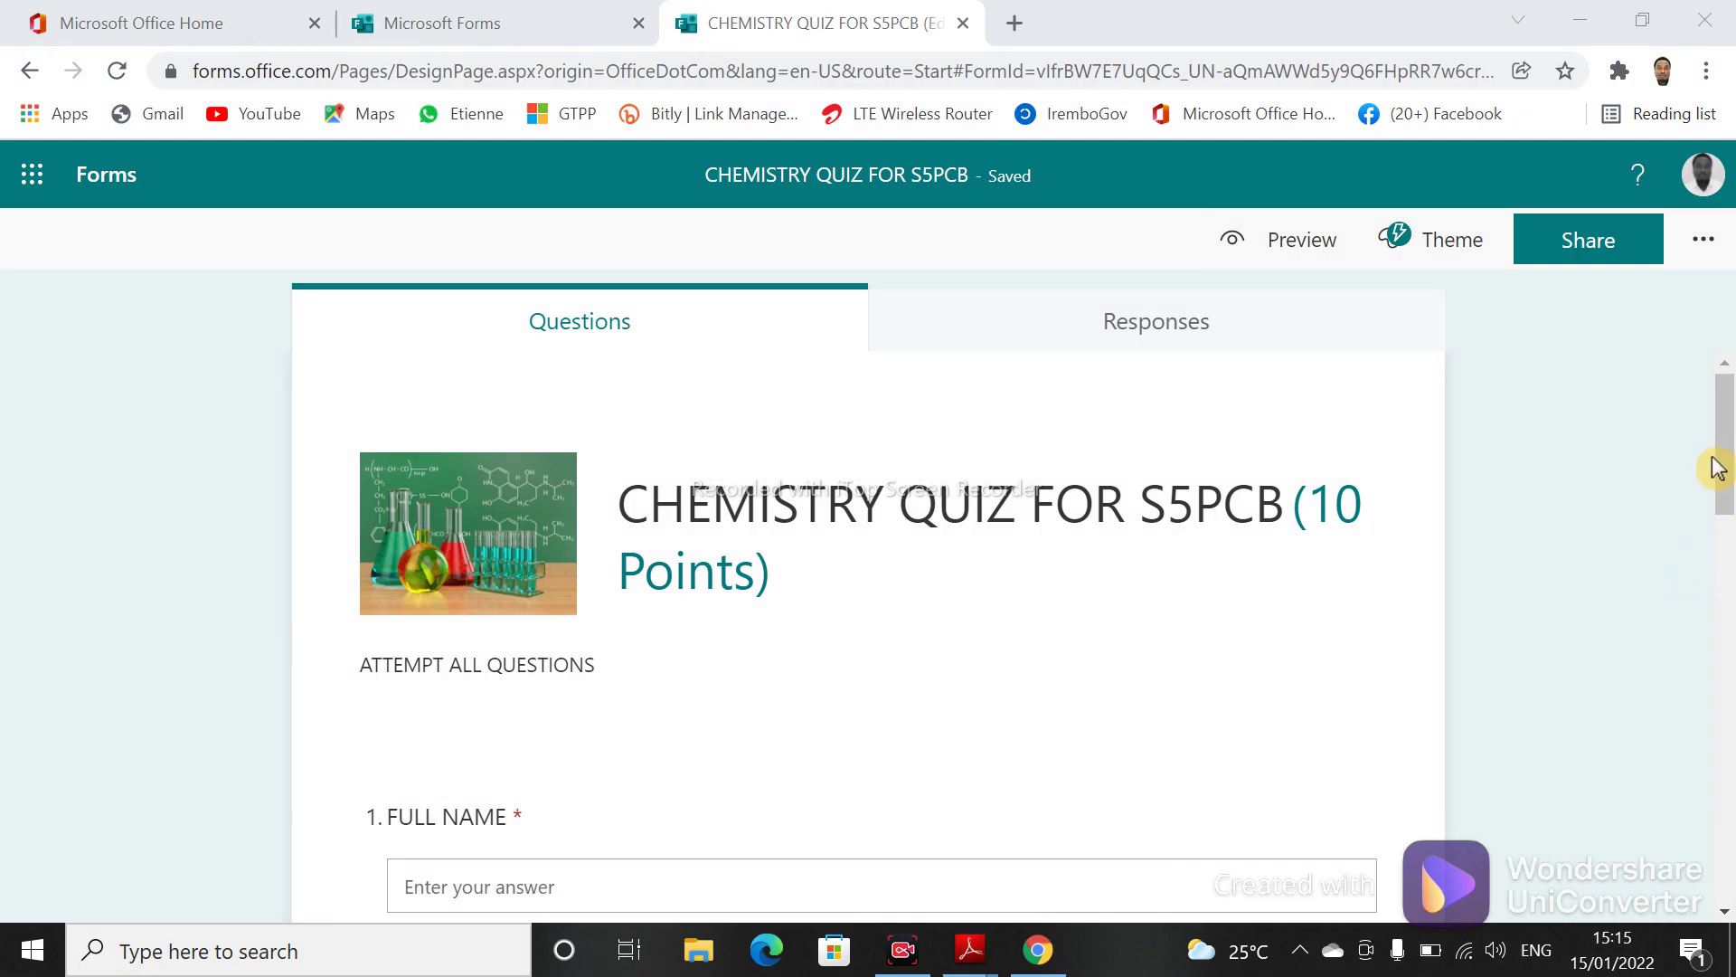
{"action": "left_click_drag", "start_coordinate": [1718, 468], "coordinate": [1727, 877]}
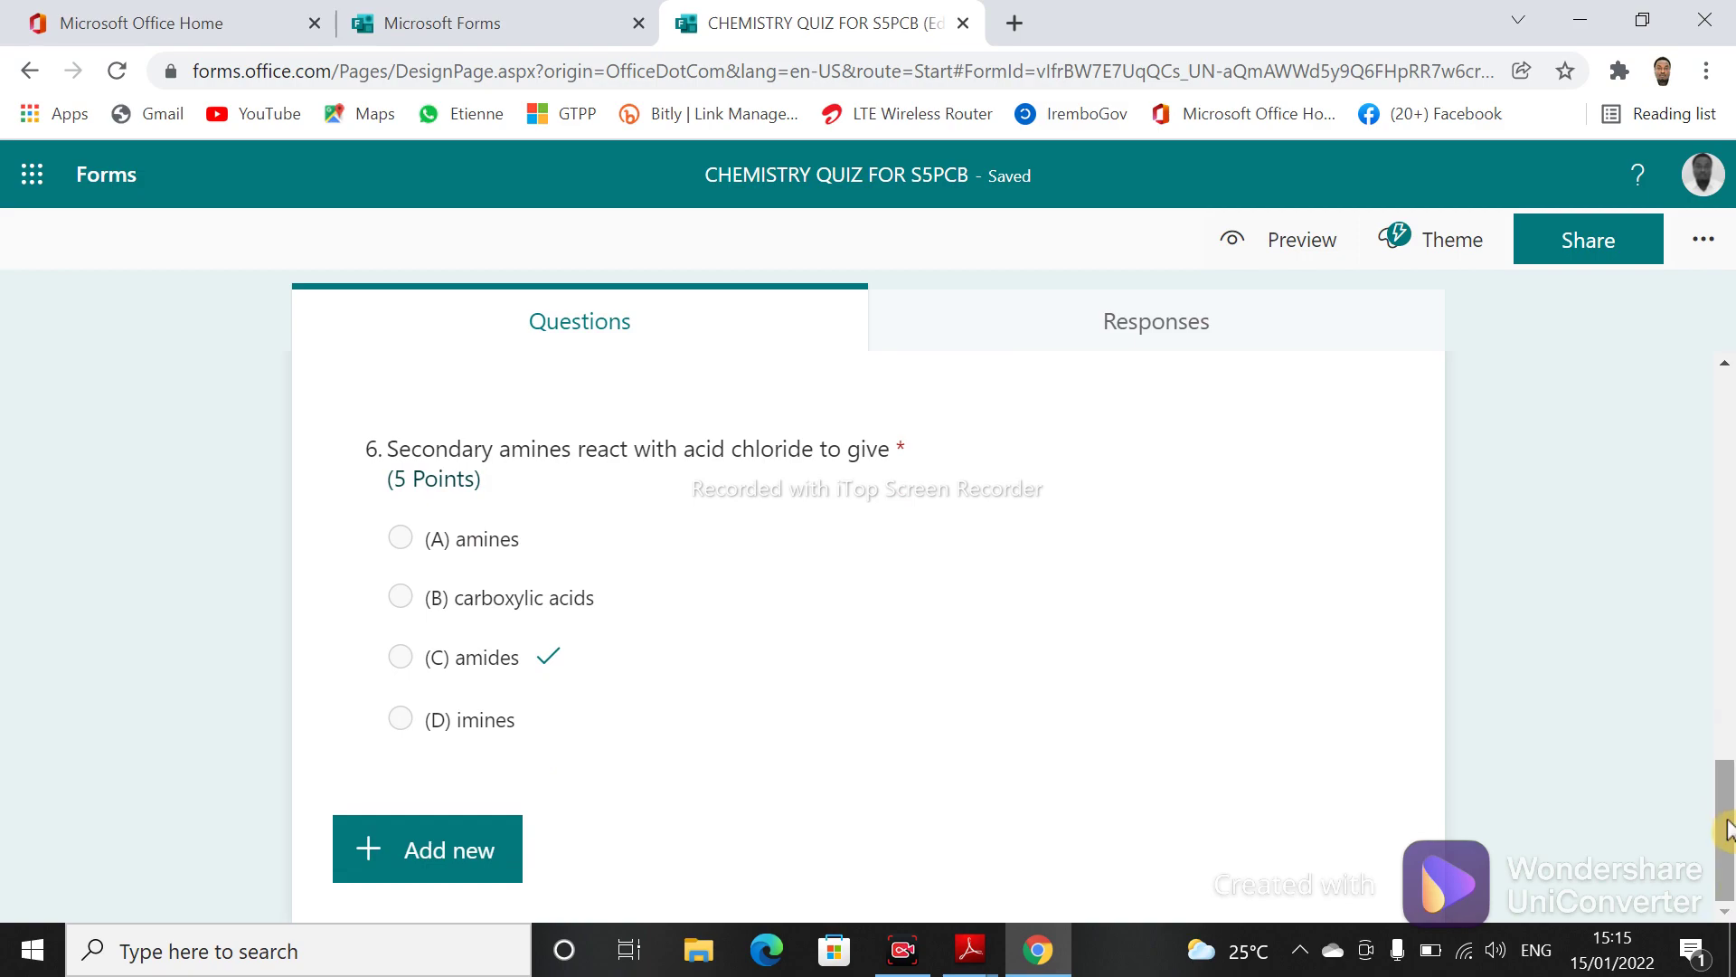
{"action": "left_click_drag", "start_coordinate": [1727, 875], "coordinate": [1718, 389]}
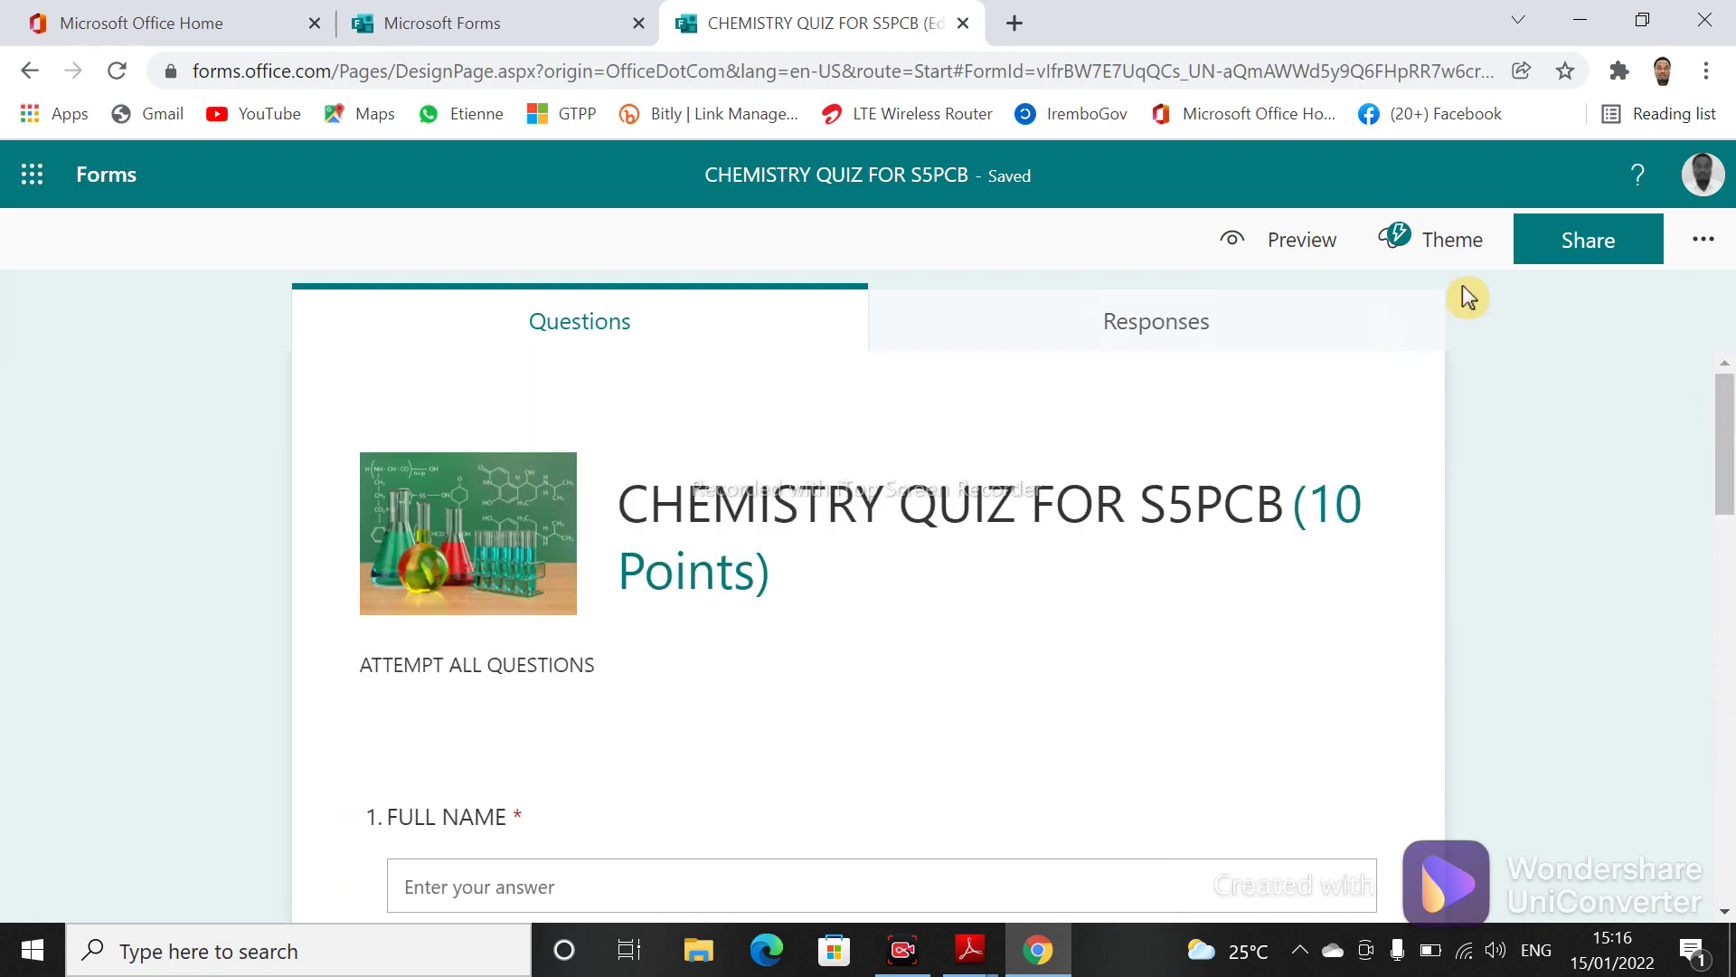
- Apply the theme idea with a blue pencil and open book to the quiz, and open its preview
{"action": "left_click", "coordinate": [1397, 246]}
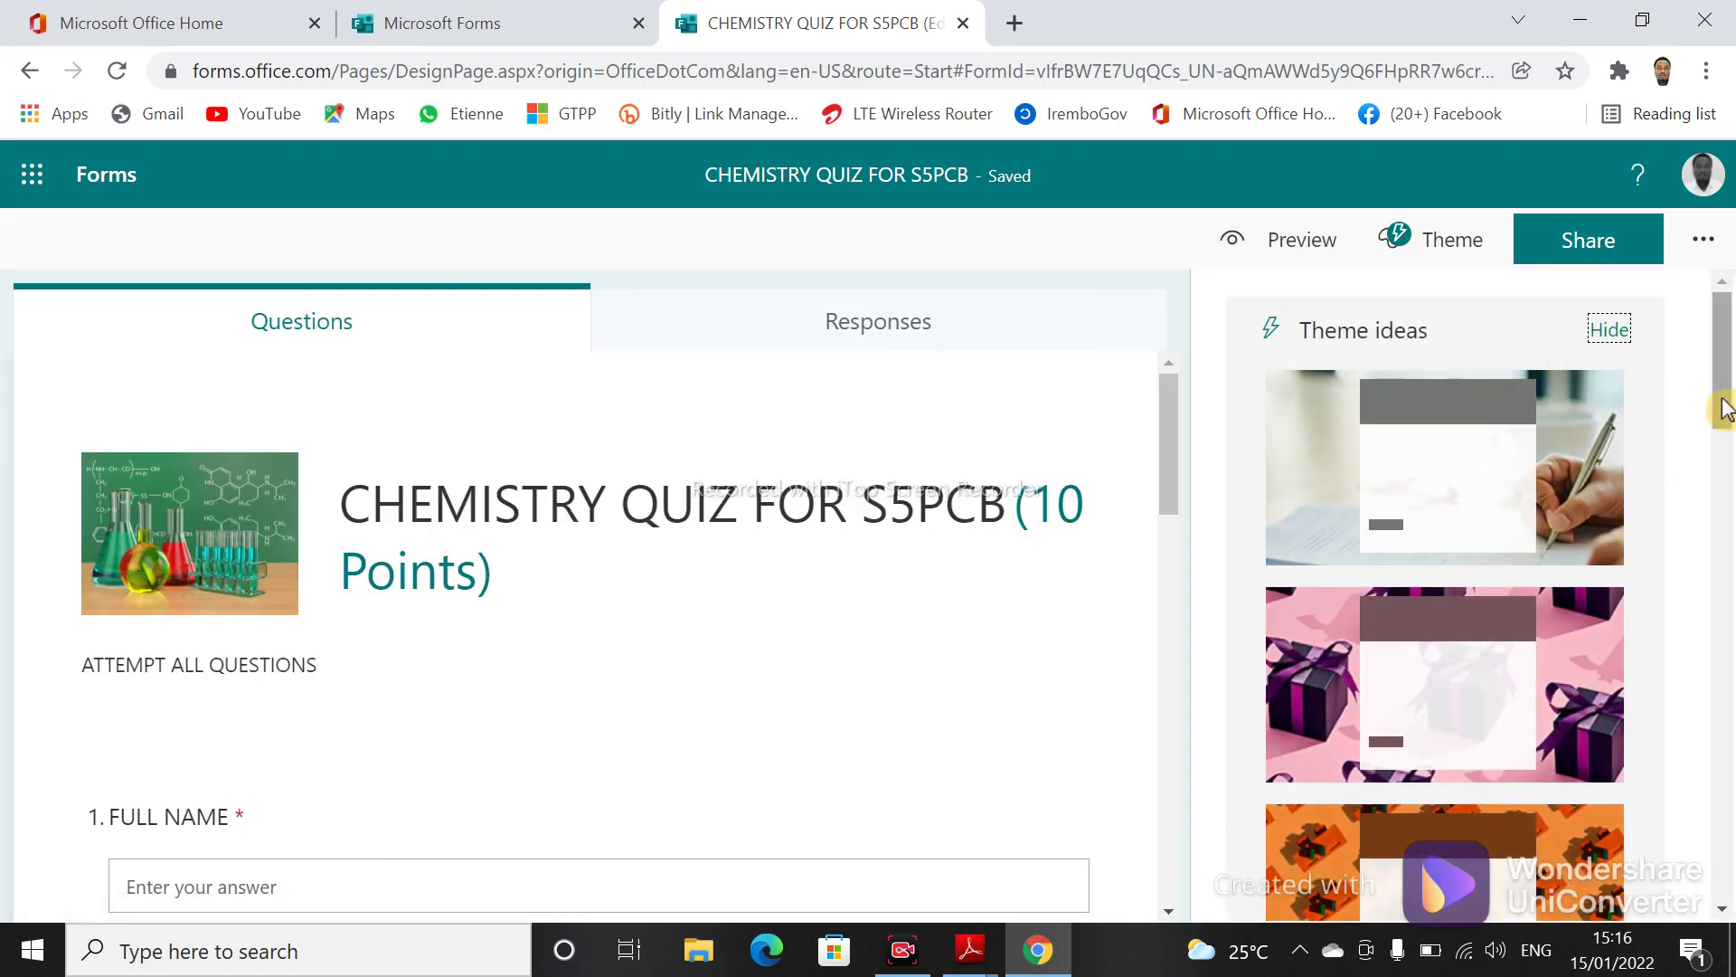
{"action": "left_click_drag", "start_coordinate": [1722, 406], "coordinate": [1728, 511]}
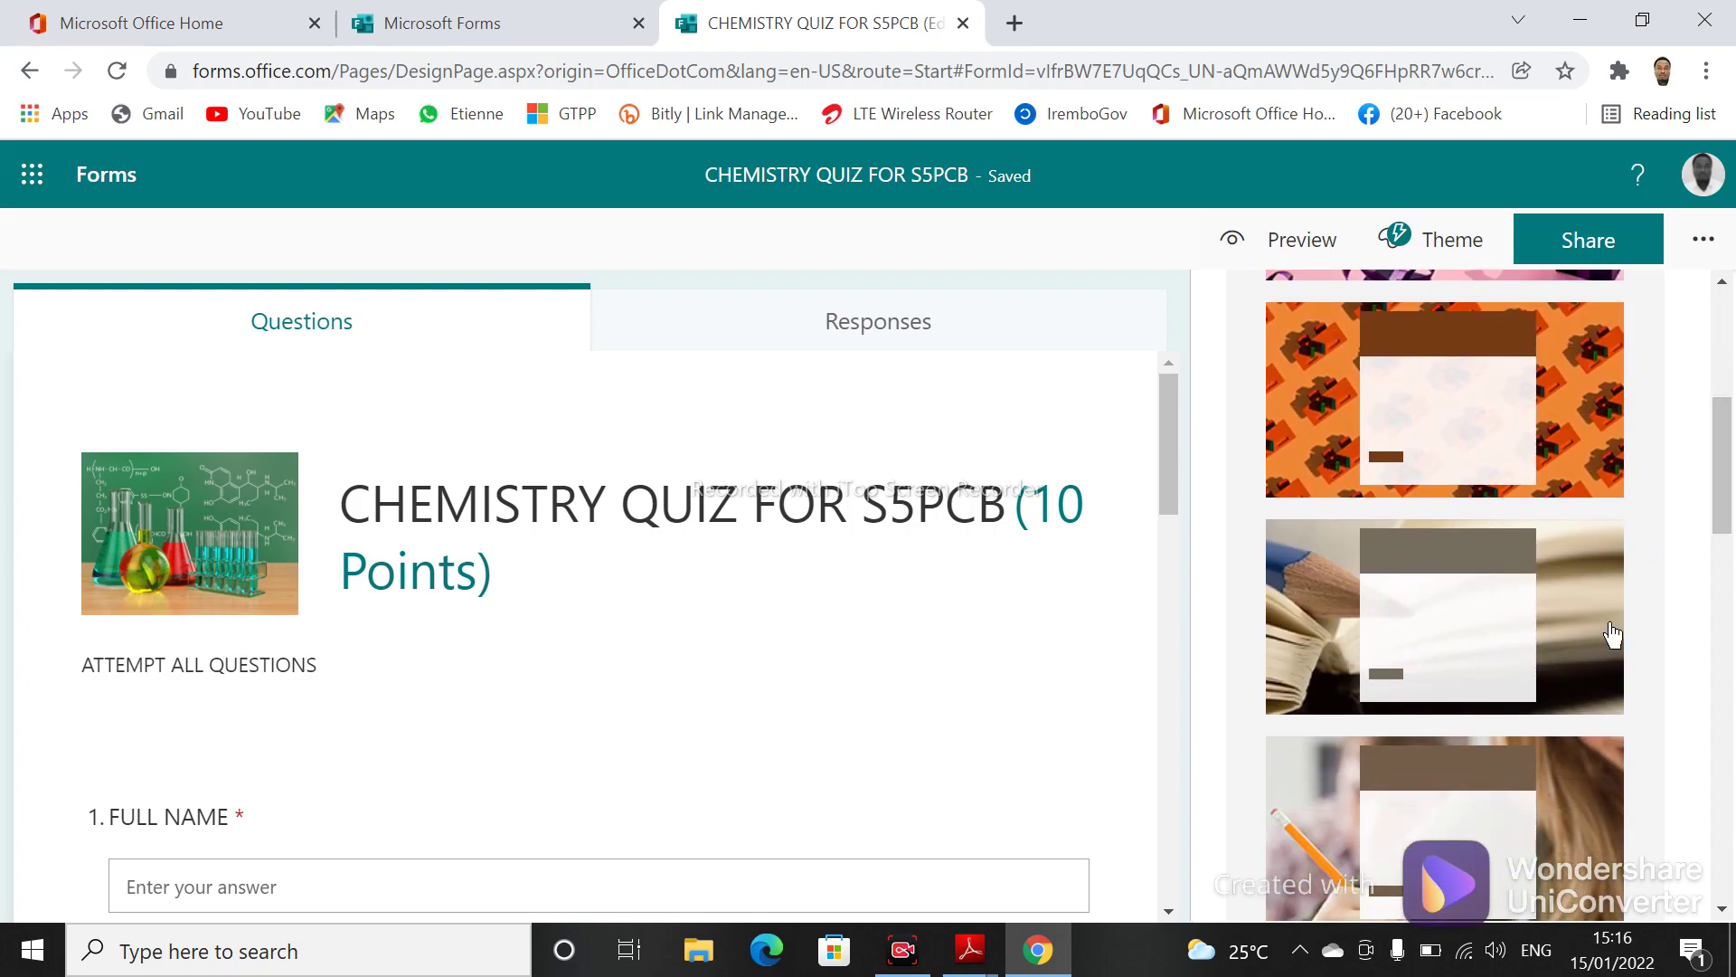
{"action": "left_click", "coordinate": [1406, 613]}
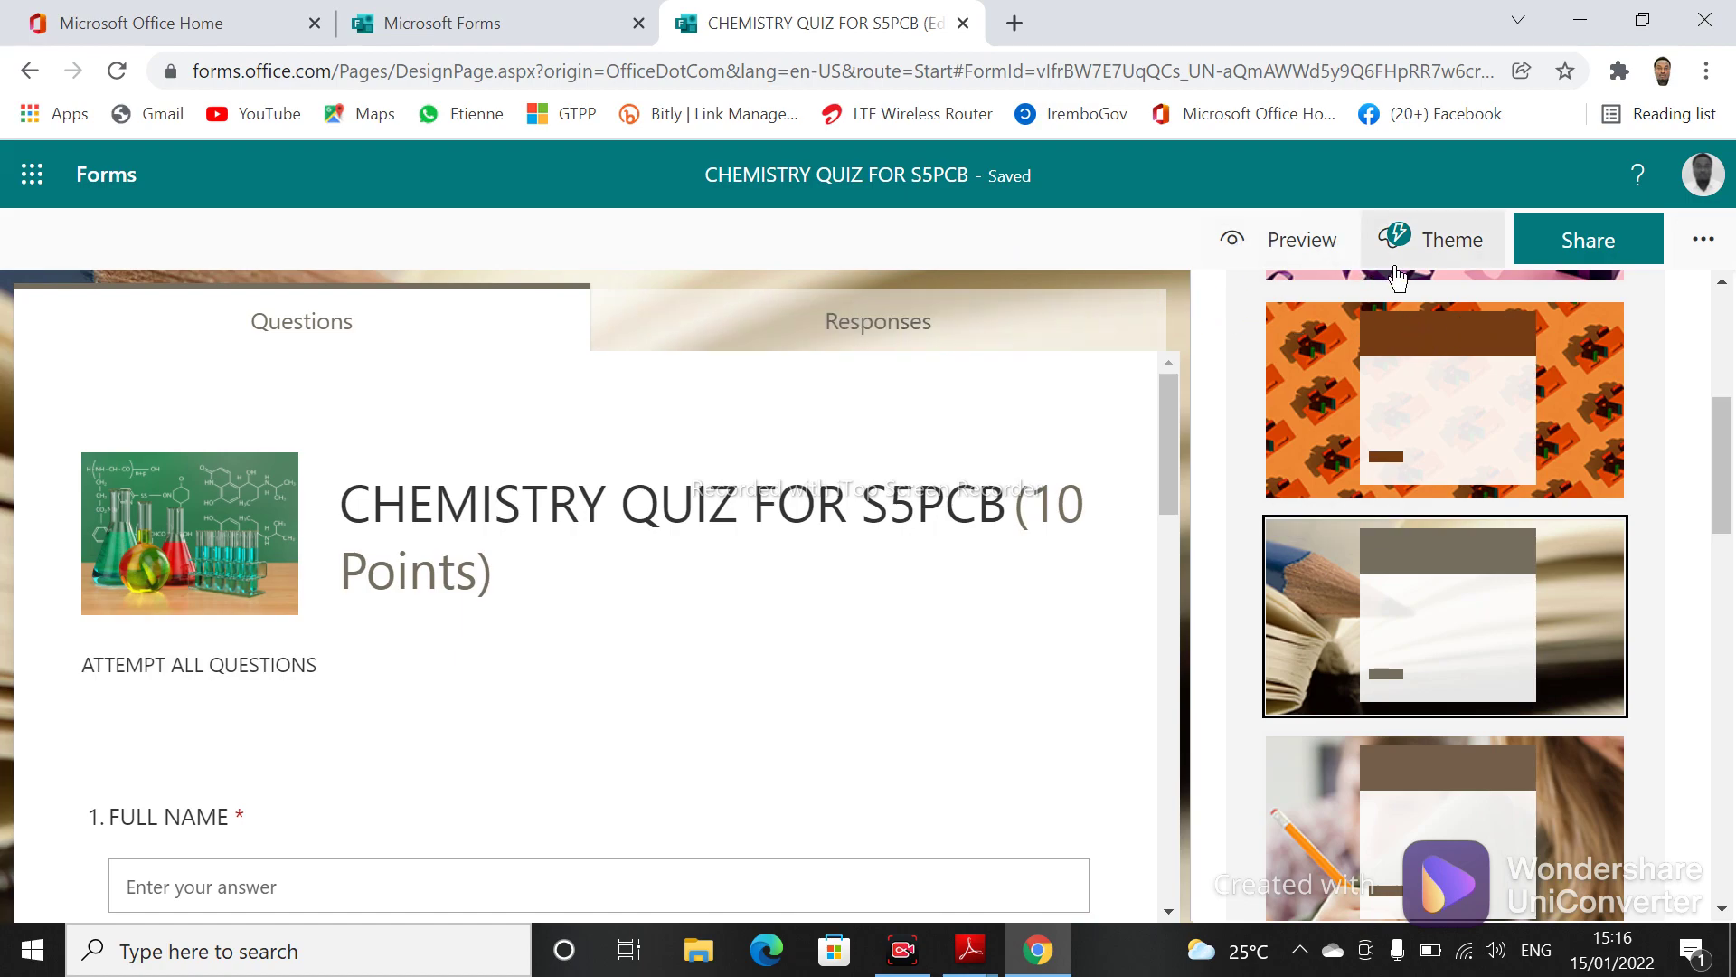
{"action": "left_click", "coordinate": [1297, 242]}
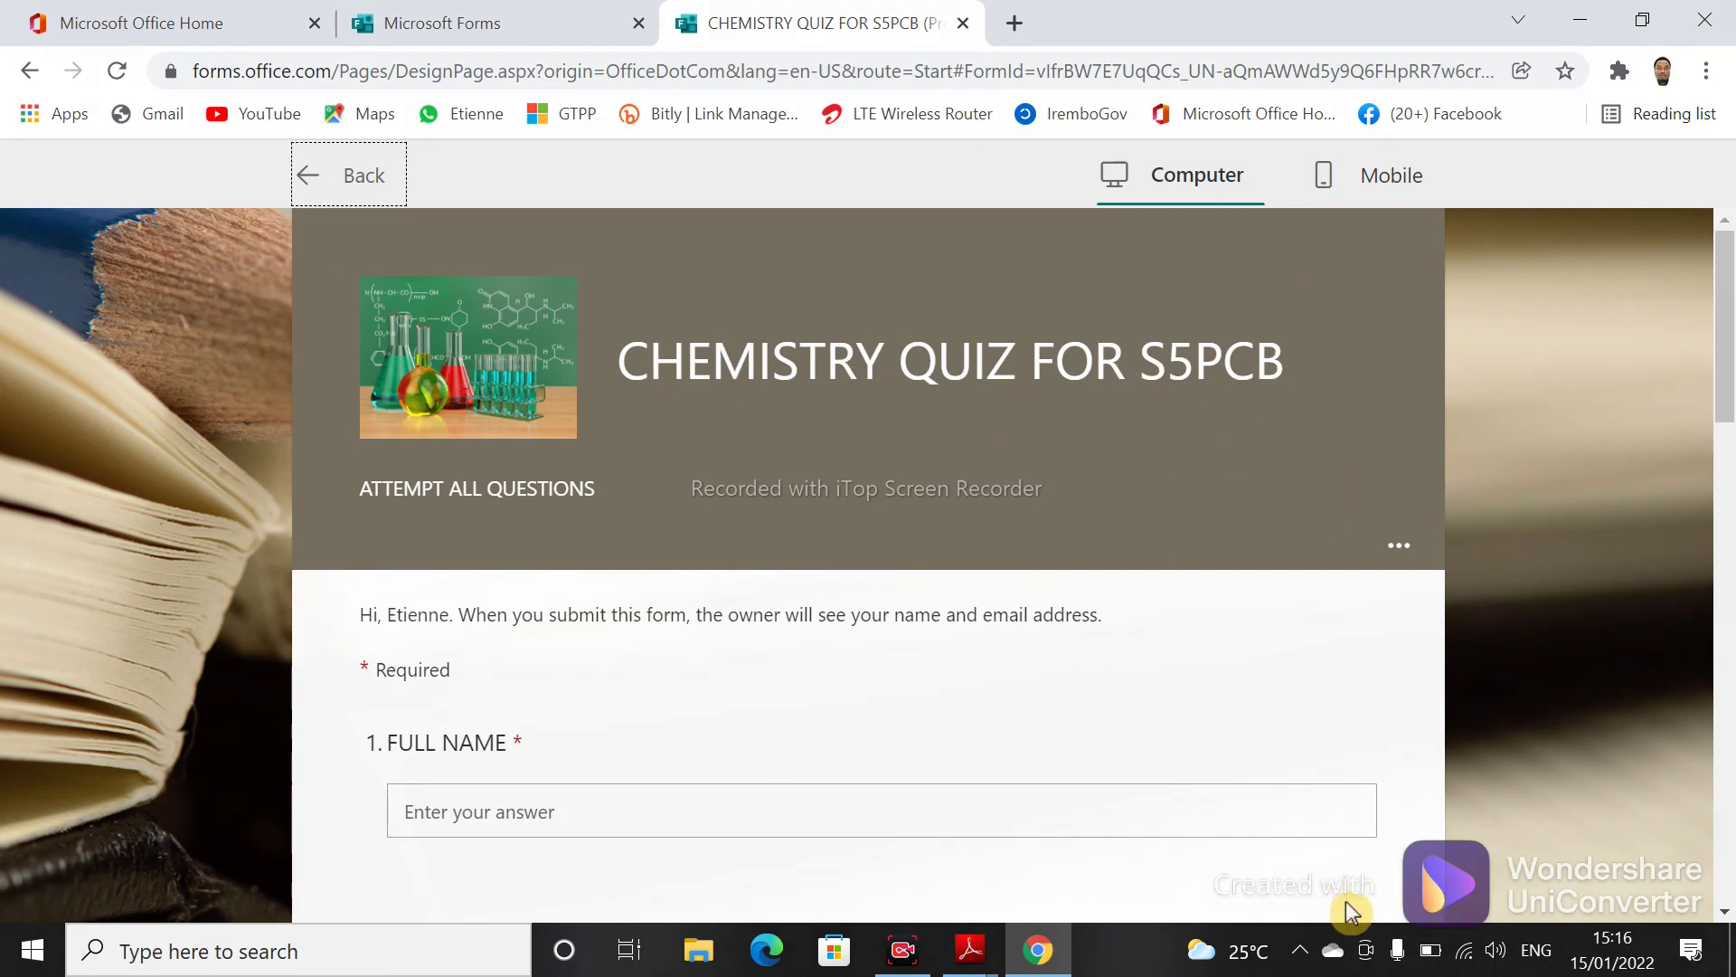
- Preview the quiz in the mobile layout and in the computer layout, and return to editing the form
{"action": "left_click_drag", "start_coordinate": [1149, 443], "coordinate": [1203, 179]}
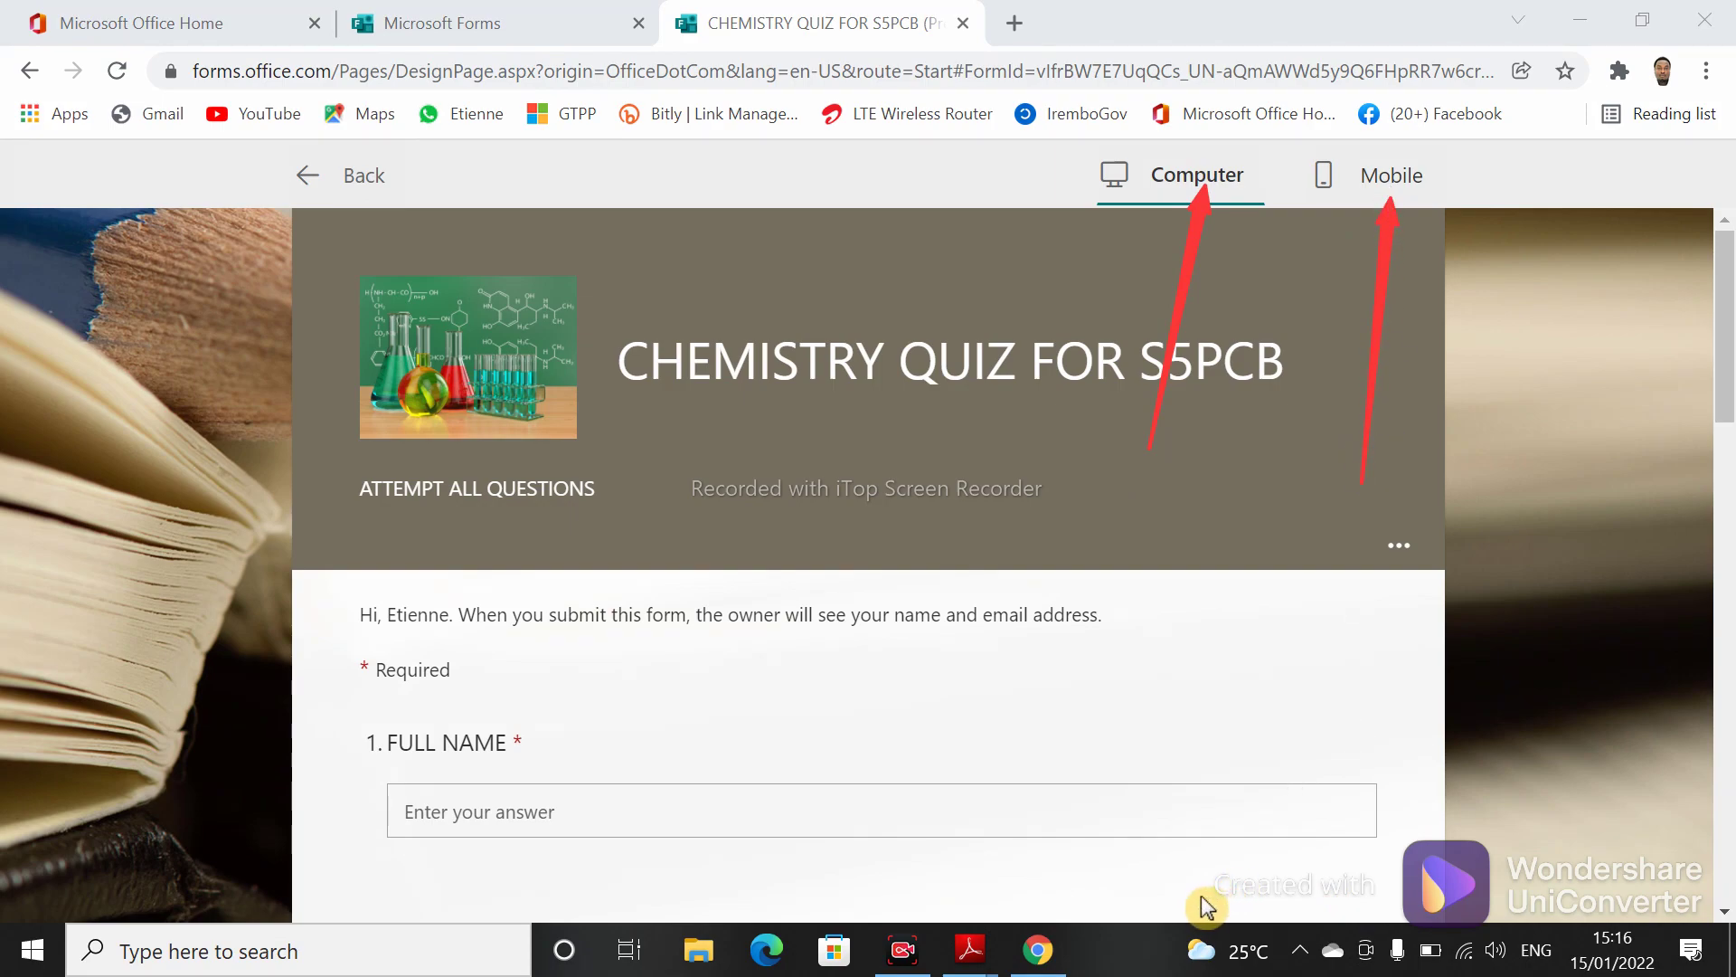
{"action": "key", "text": "Escape"}
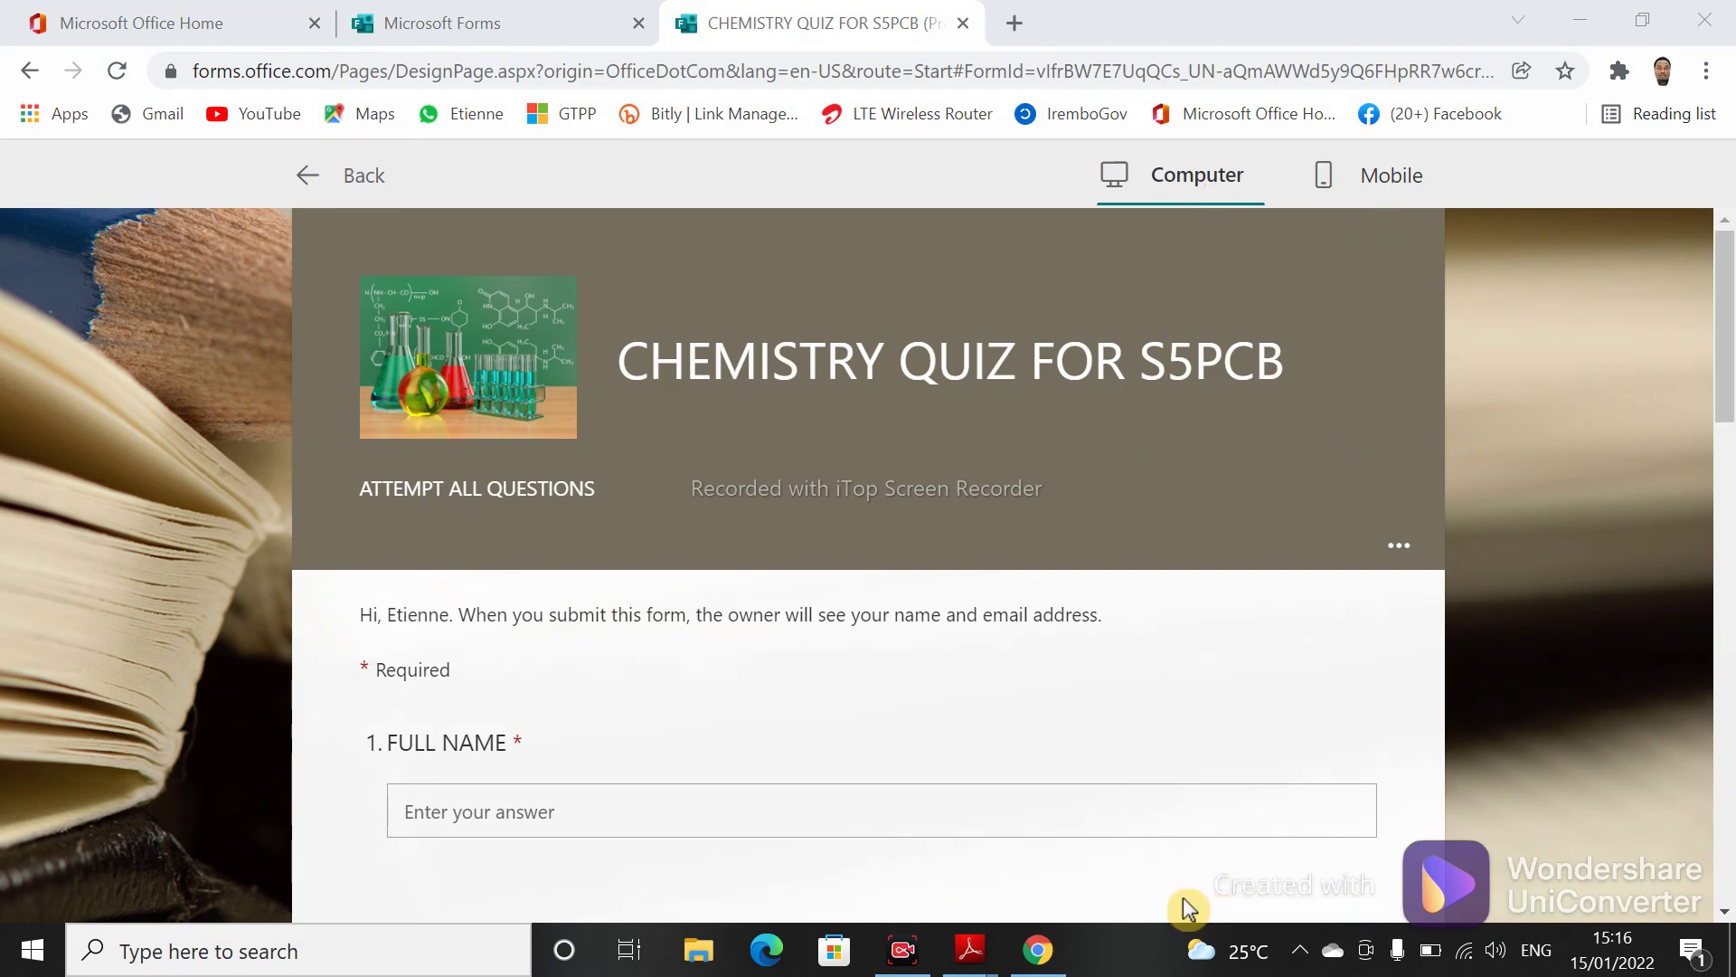
{"action": "left_click", "coordinate": [1391, 181]}
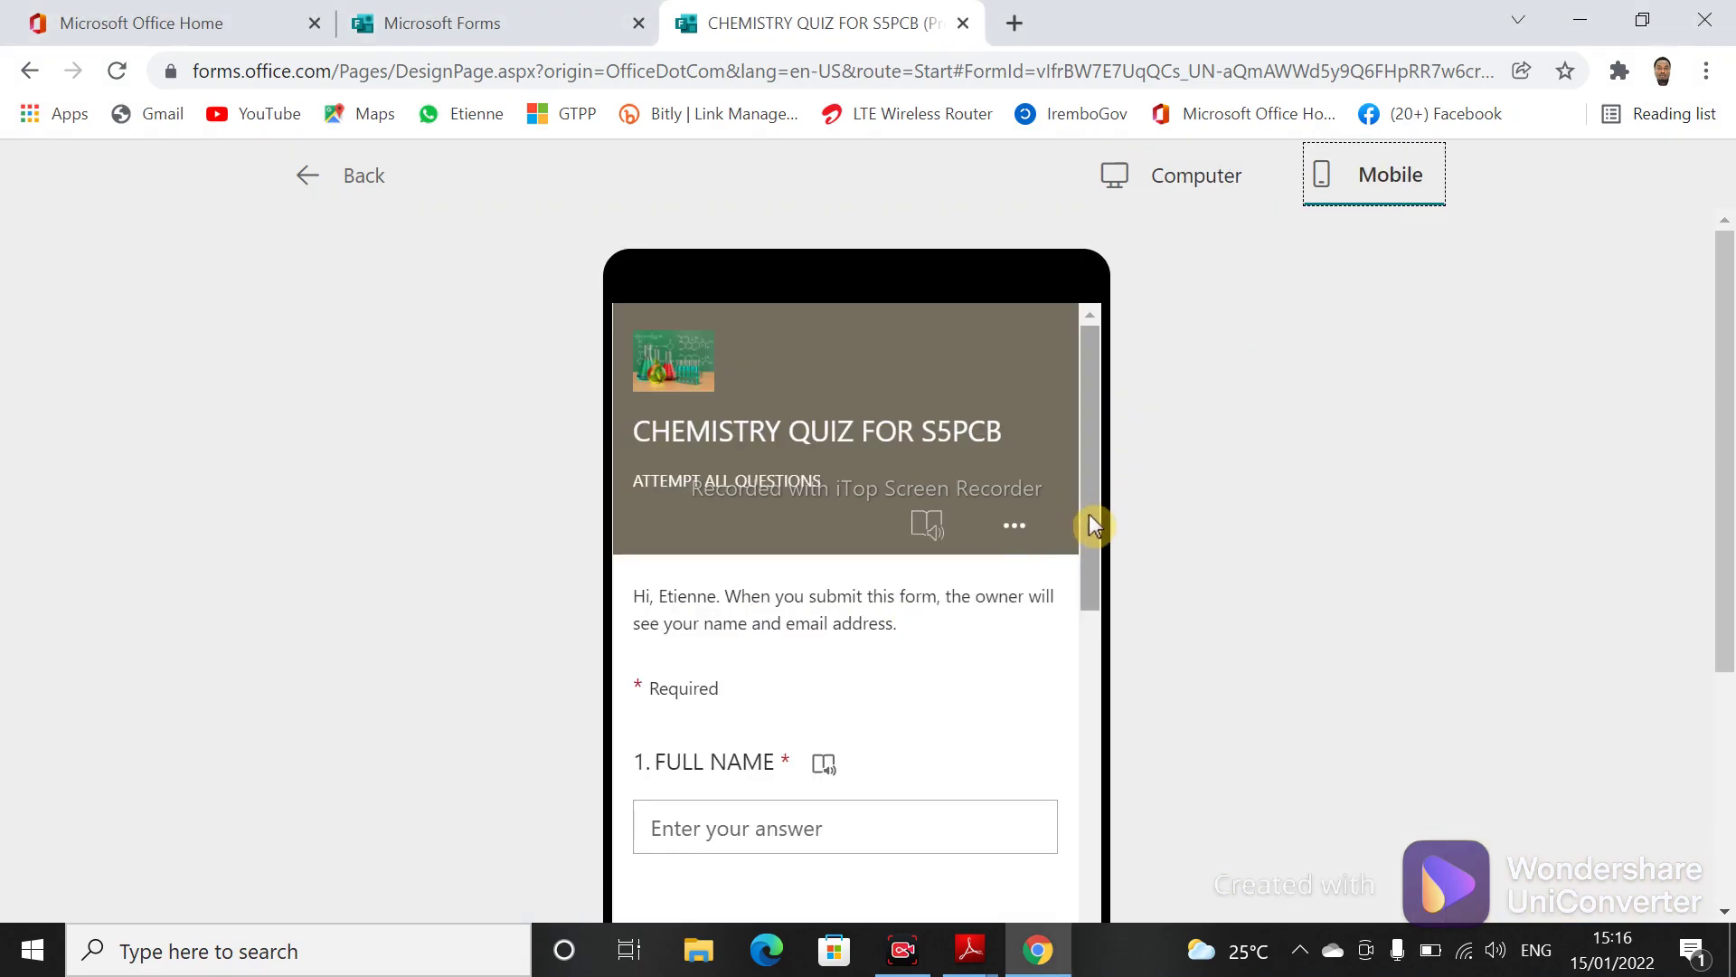
{"action": "left_click_drag", "start_coordinate": [1091, 514], "coordinate": [1070, 418]}
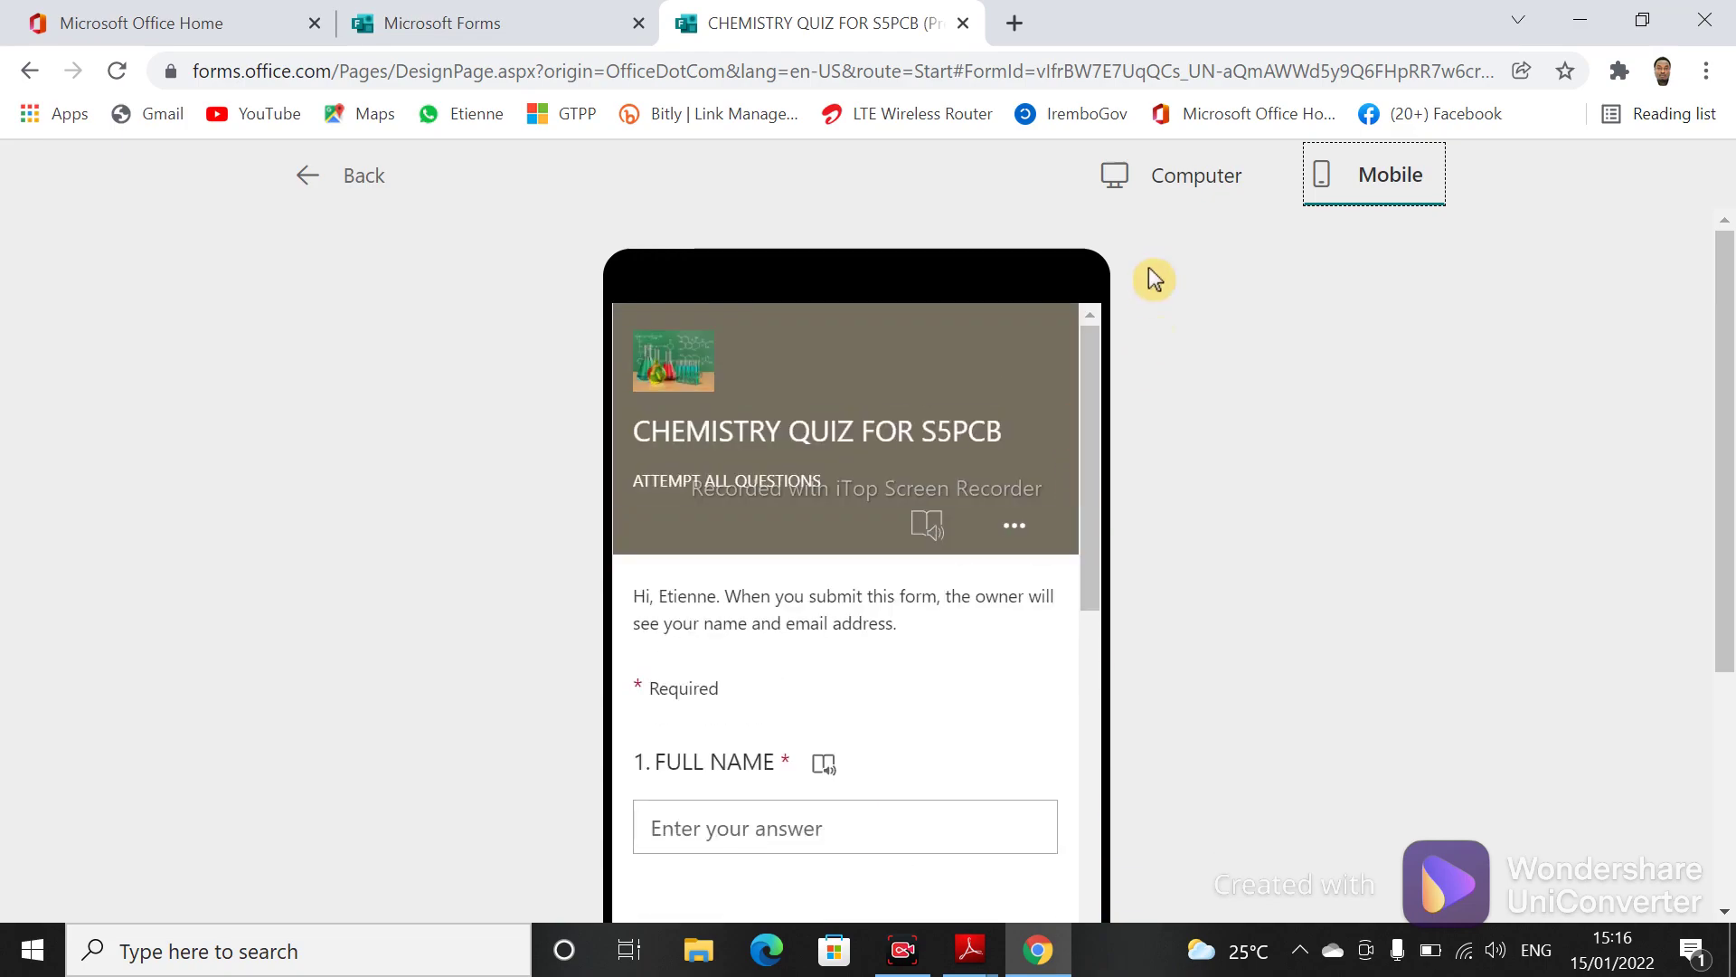
{"action": "left_click", "coordinate": [1195, 186]}
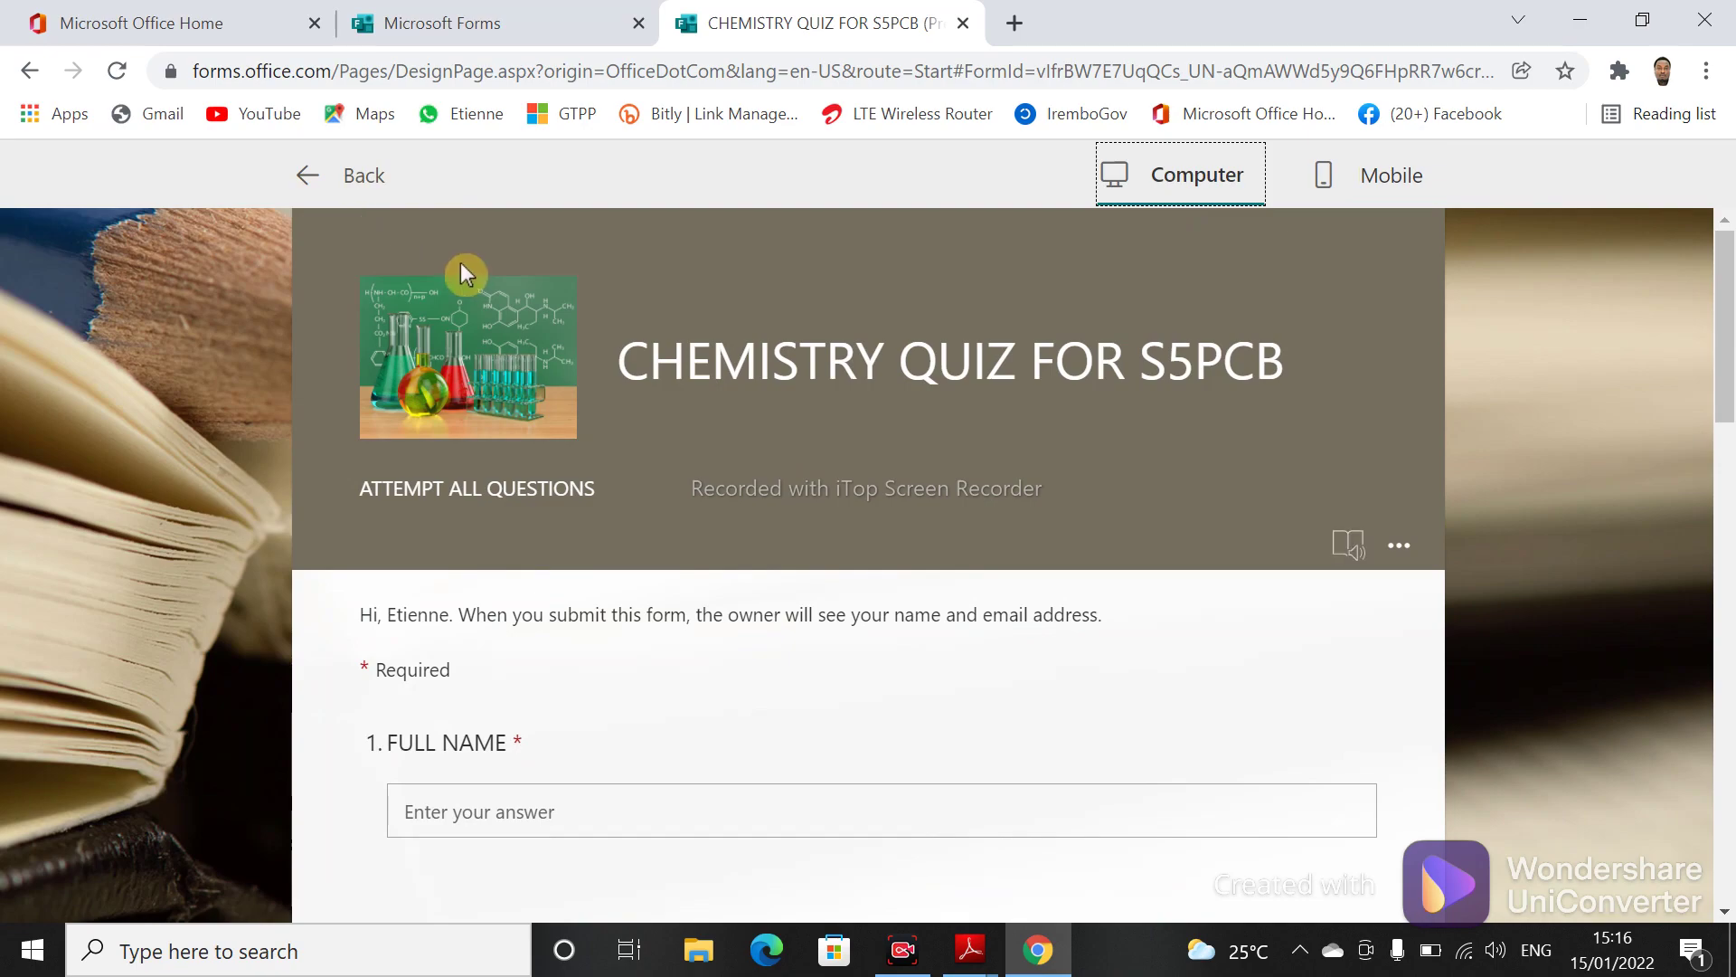
{"action": "left_click", "coordinate": [336, 177]}
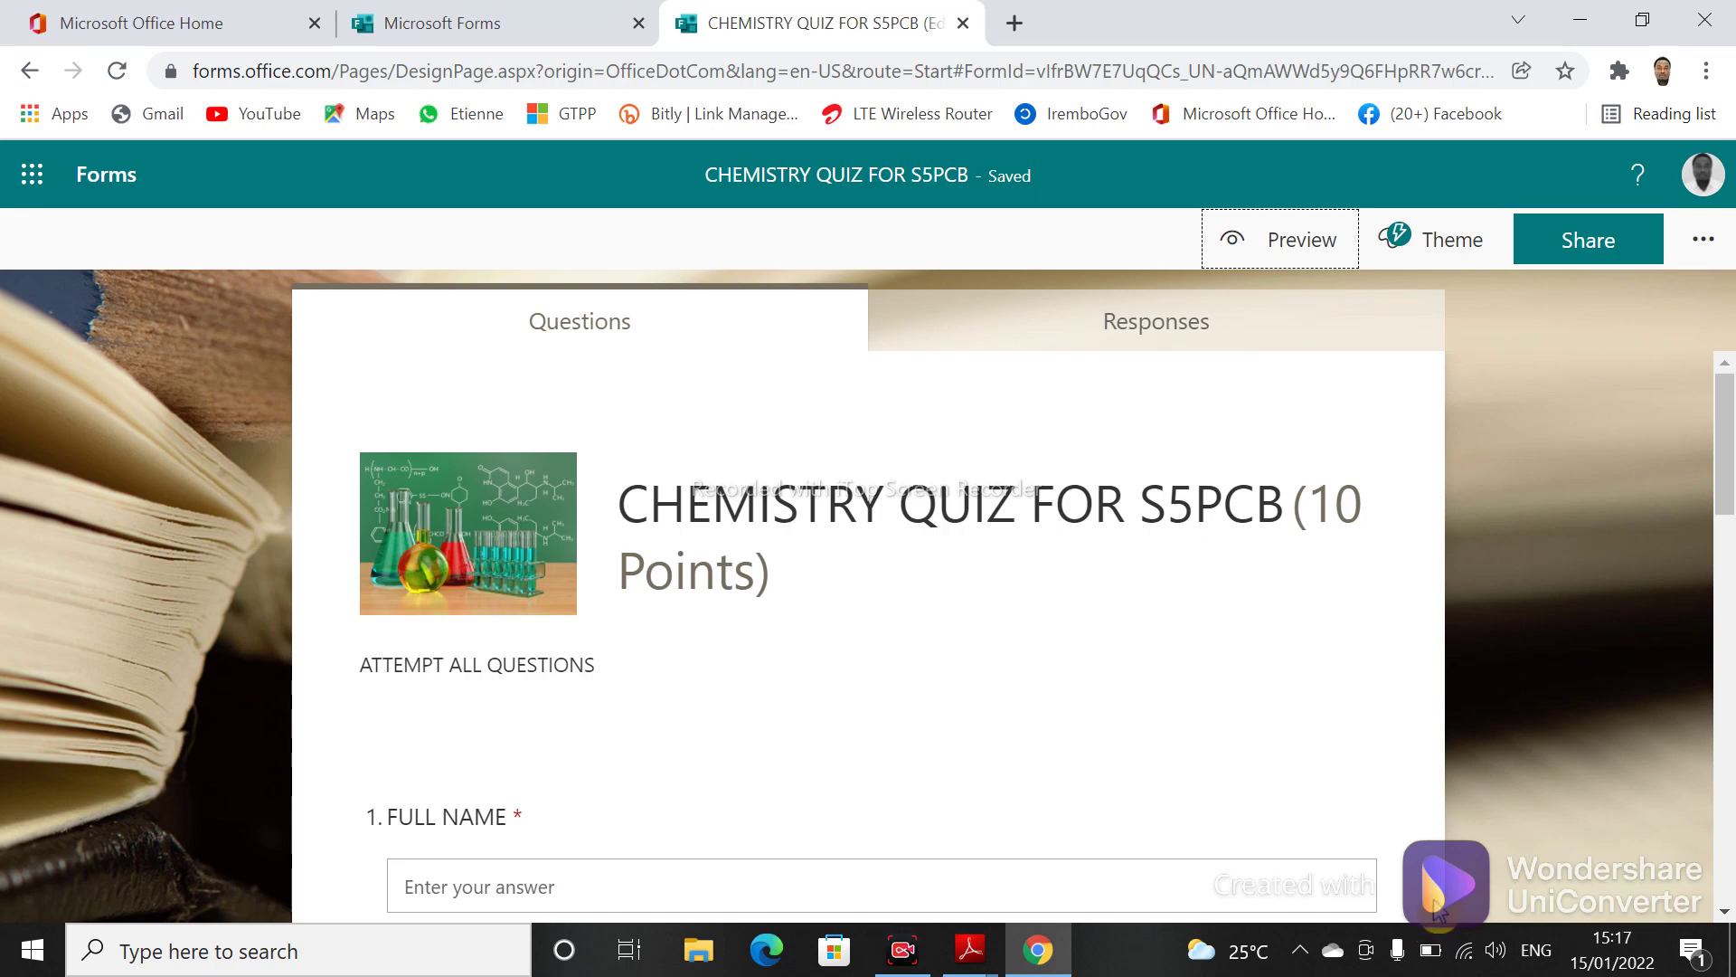
- Open the quiz settings and allow anyone to respond to the form
{"action": "left_click", "coordinate": [1709, 246]}
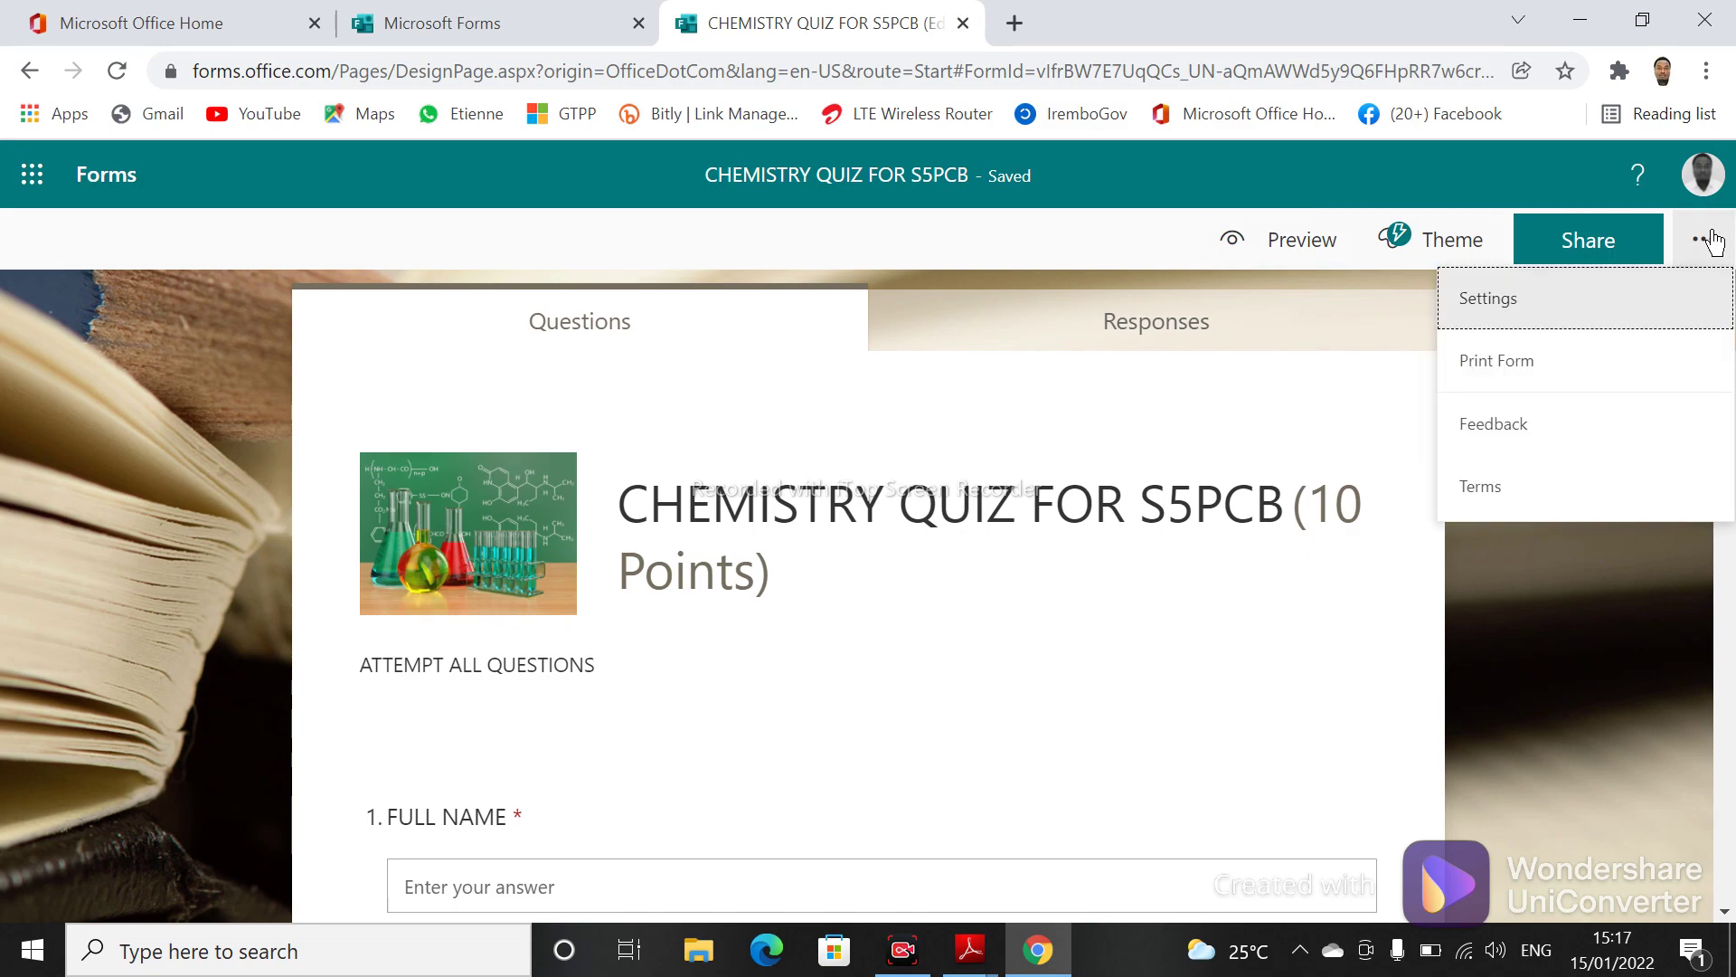
{"action": "left_click", "coordinate": [1485, 307]}
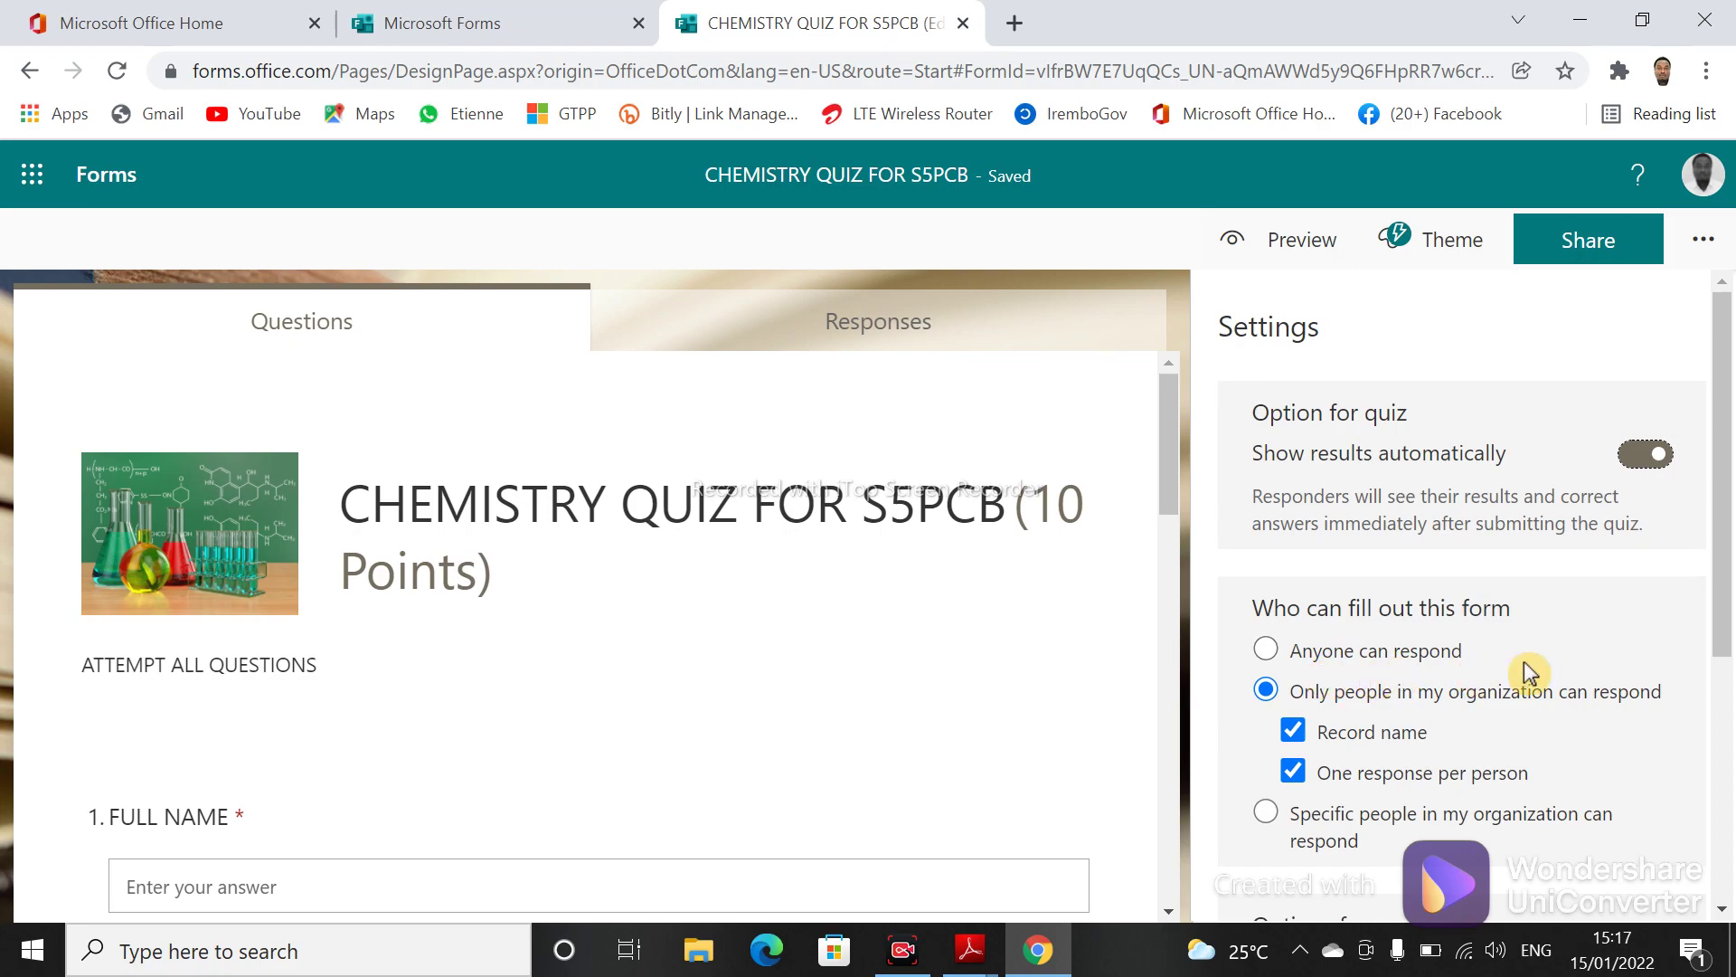
{"action": "left_click_drag", "start_coordinate": [1727, 660], "coordinate": [1728, 767]}
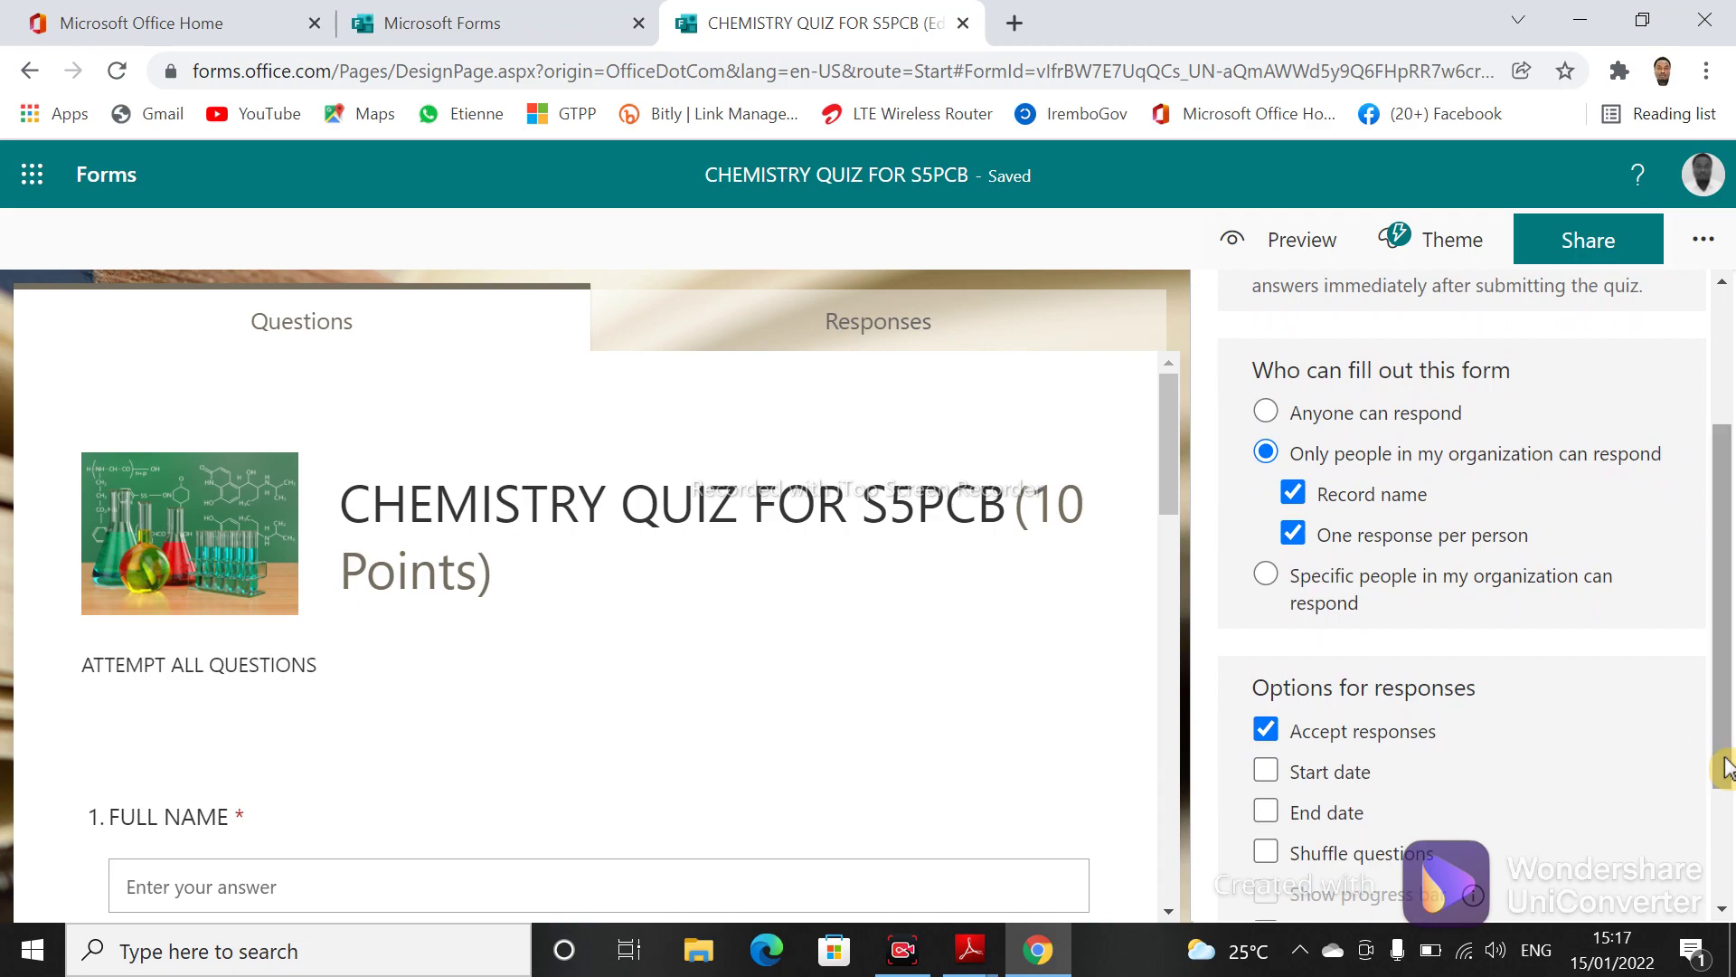
{"action": "left_click", "coordinate": [1267, 412]}
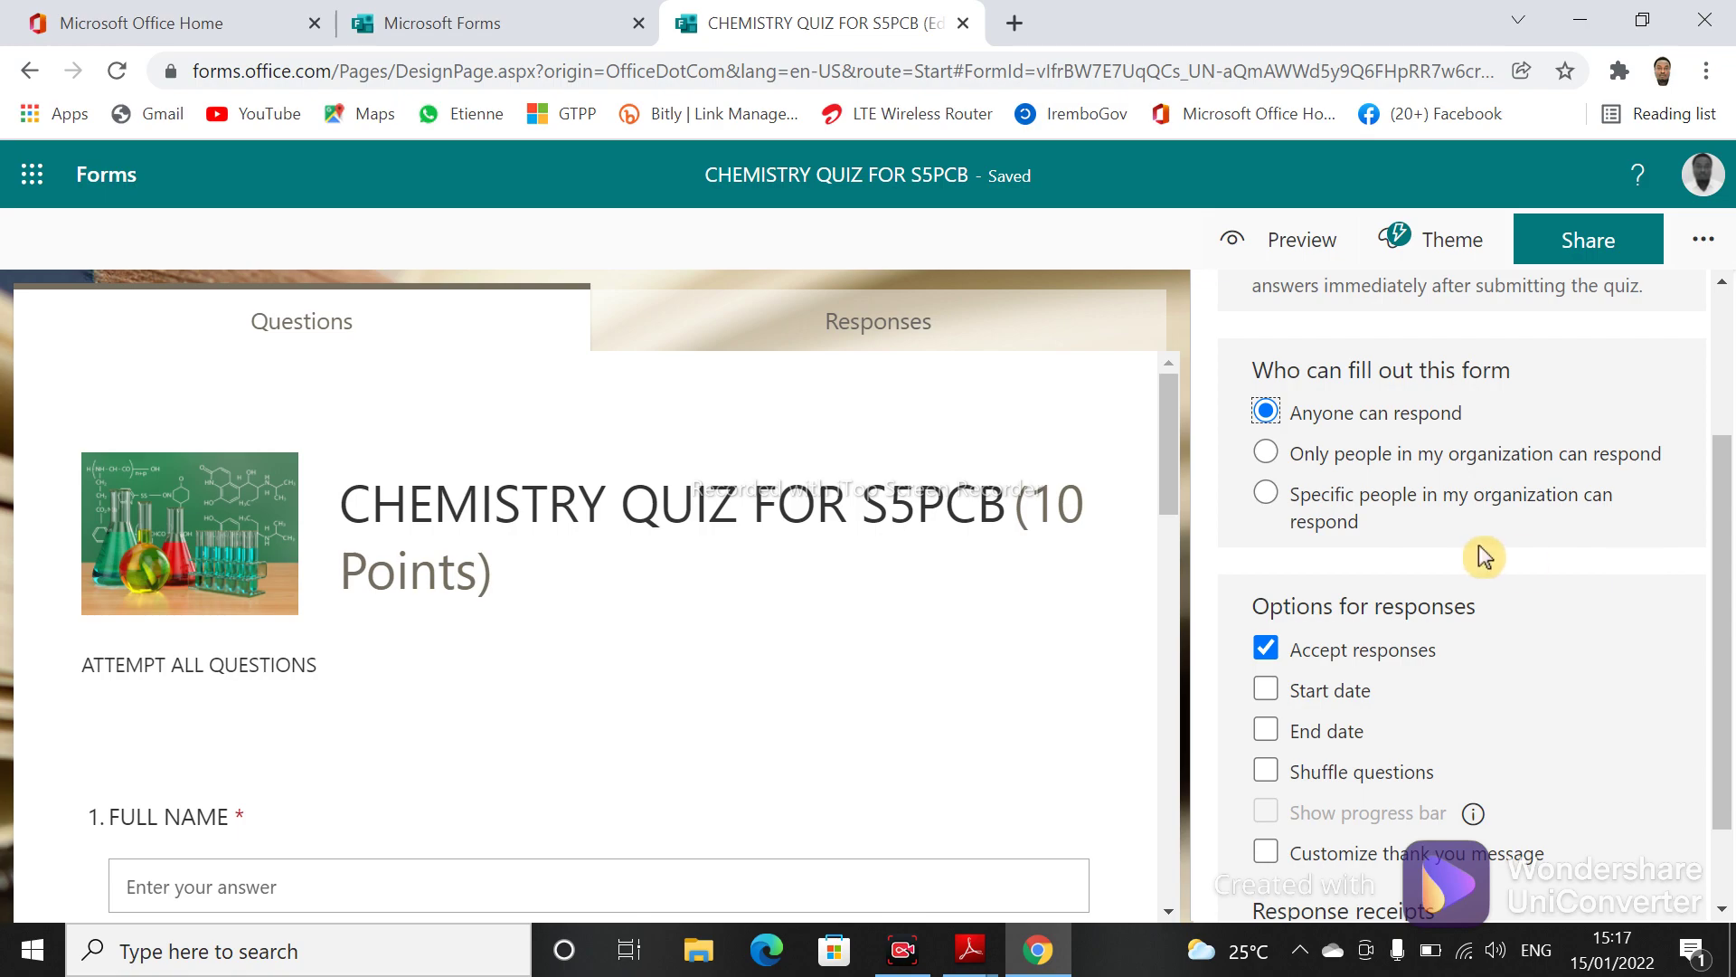
- Try turning off the acceptance of responses in the quiz settings, and turn it back on
{"action": "left_click_drag", "start_coordinate": [1718, 601], "coordinate": [1723, 613]}
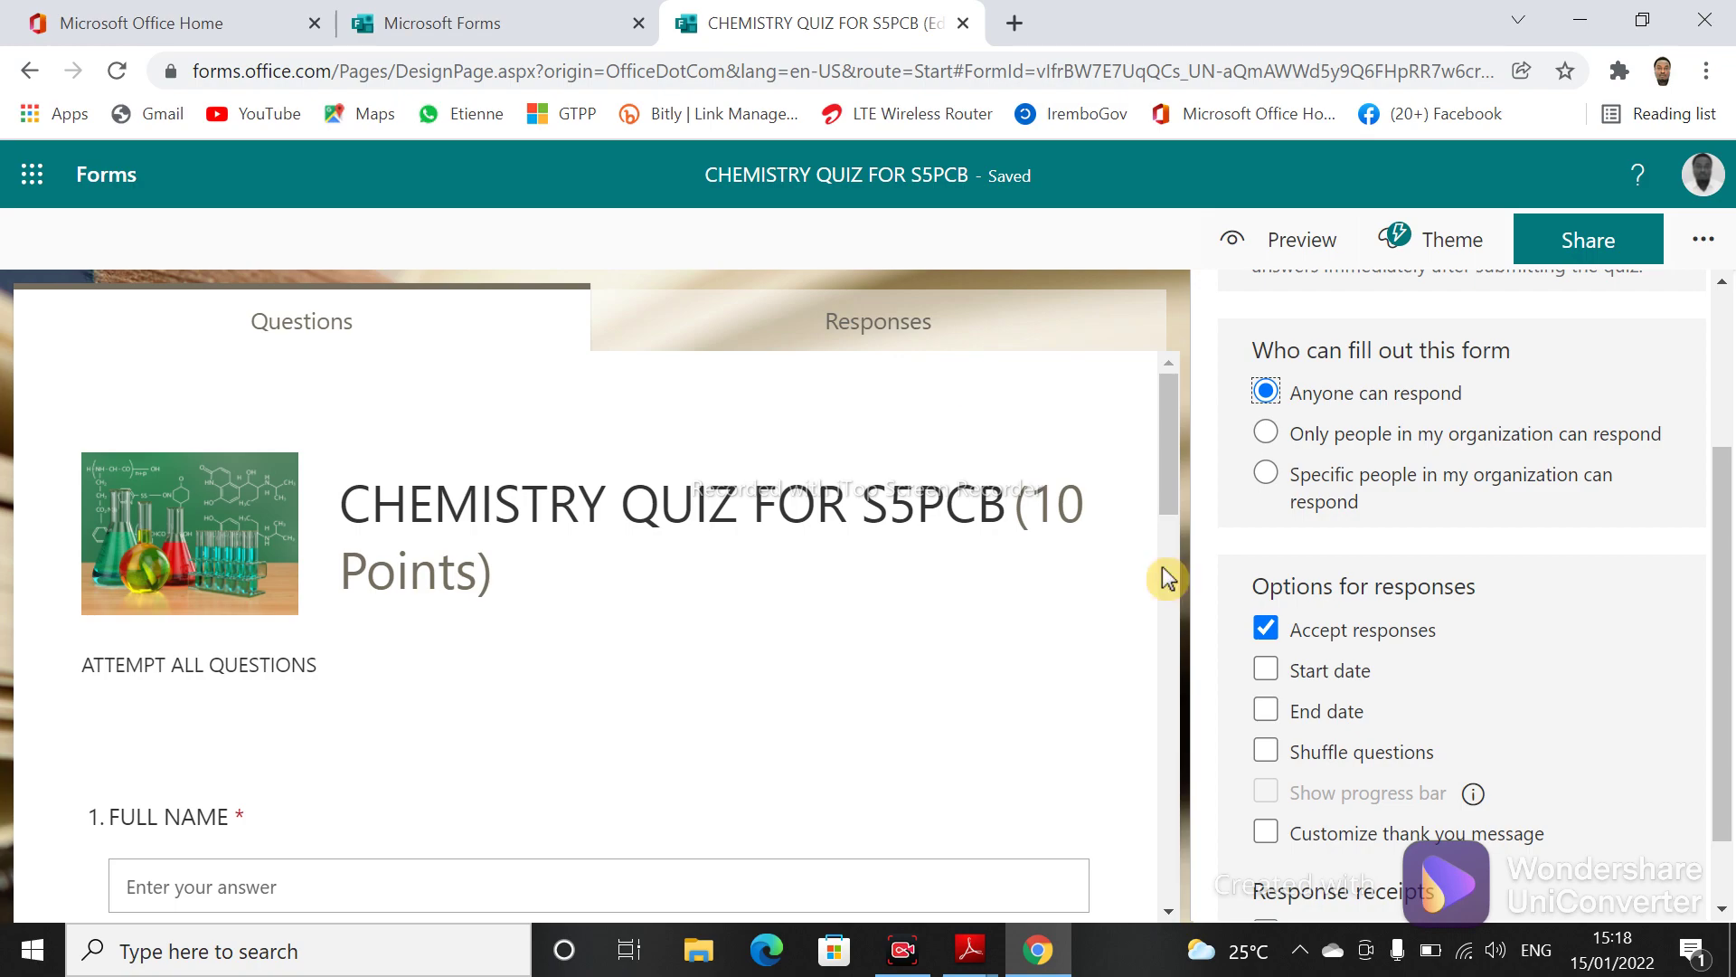
{"action": "left_click", "coordinate": [1267, 628]}
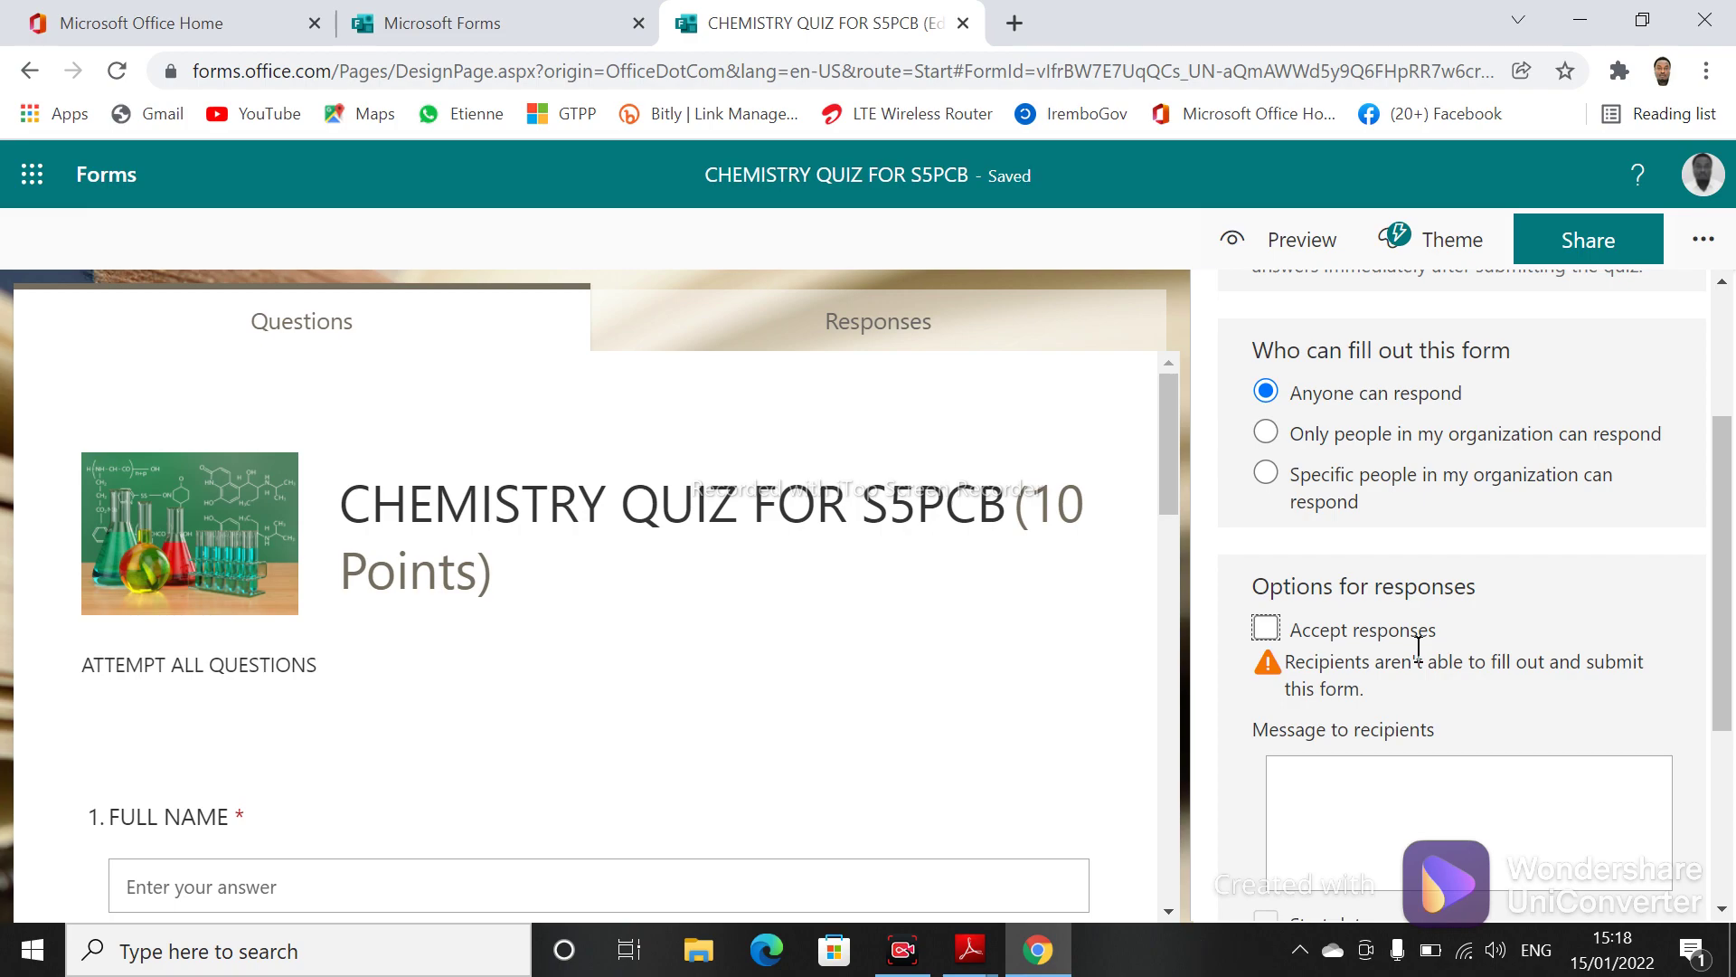
{"action": "left_click", "coordinate": [1267, 633]}
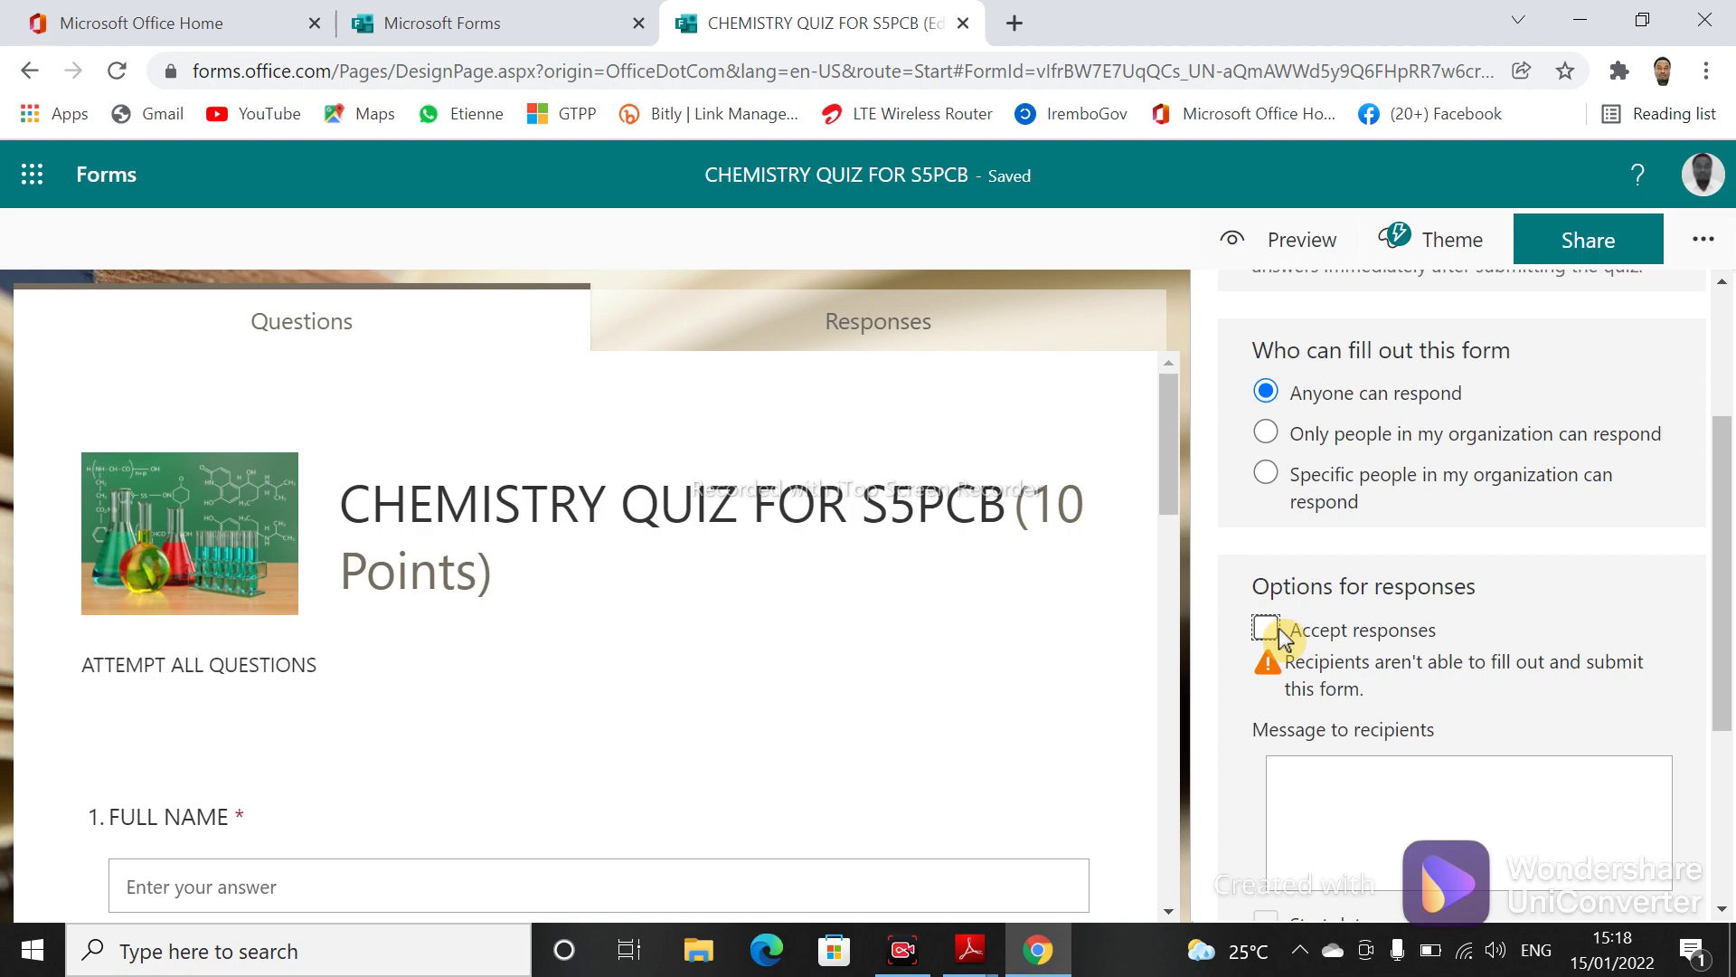
{"action": "left_click", "coordinate": [1264, 626]}
{"action": "left_click", "coordinate": [1267, 629]}
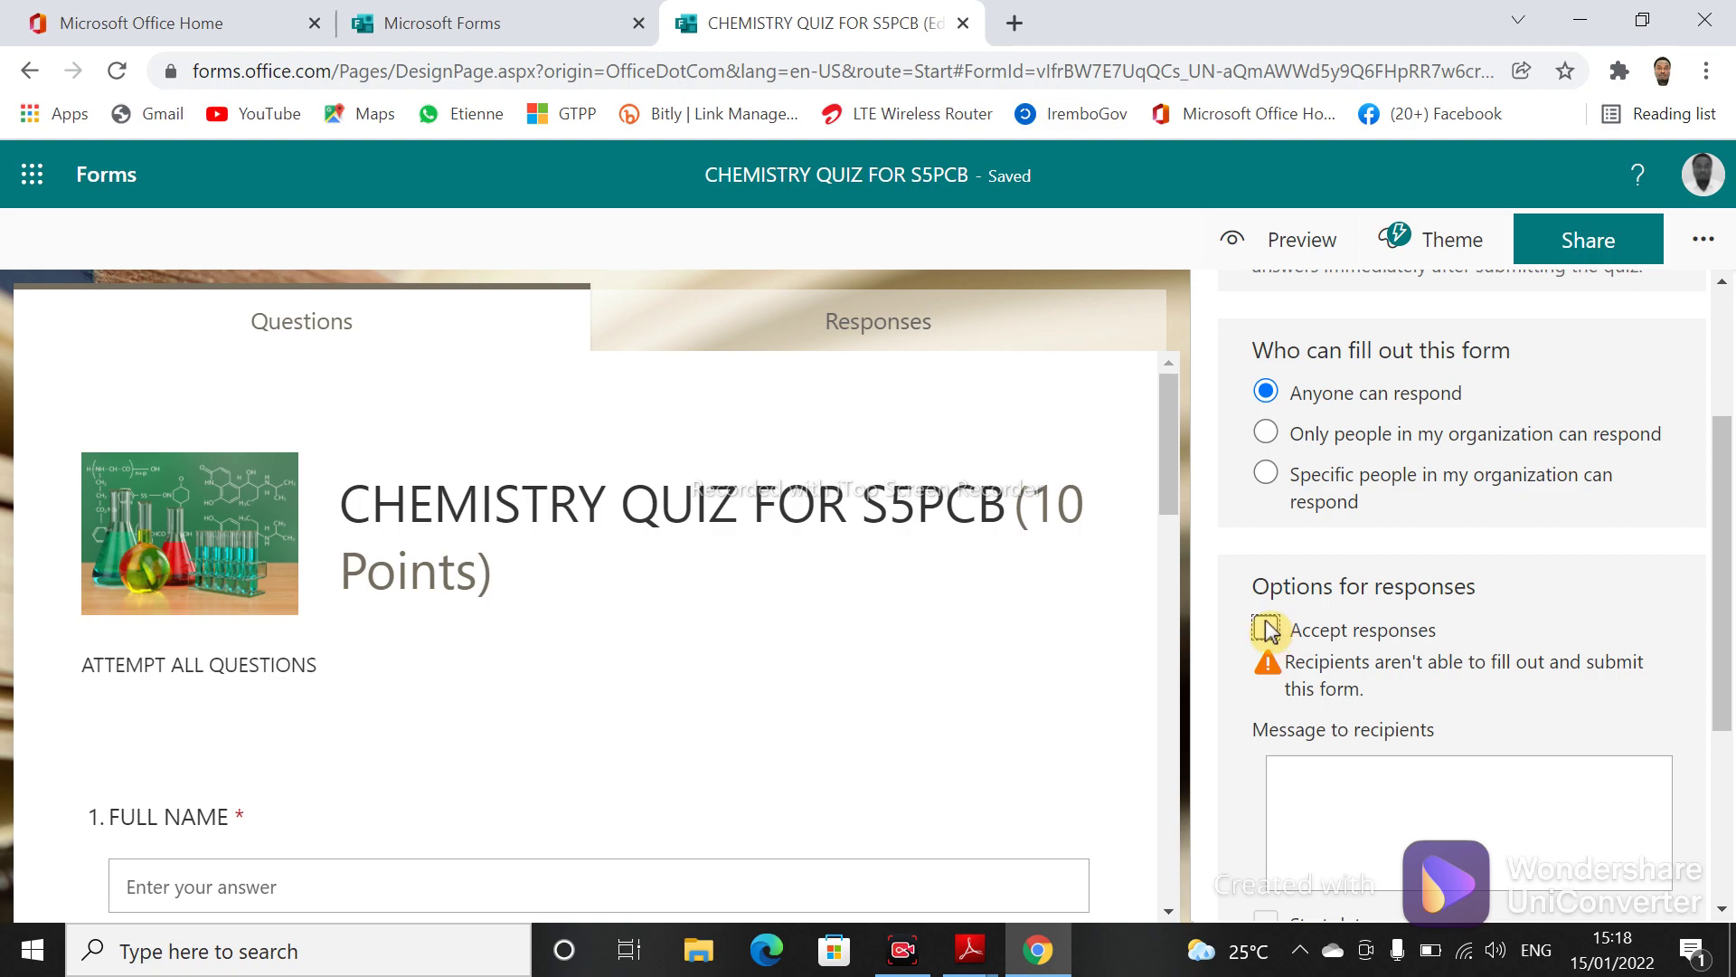
{"action": "left_click", "coordinate": [1267, 628]}
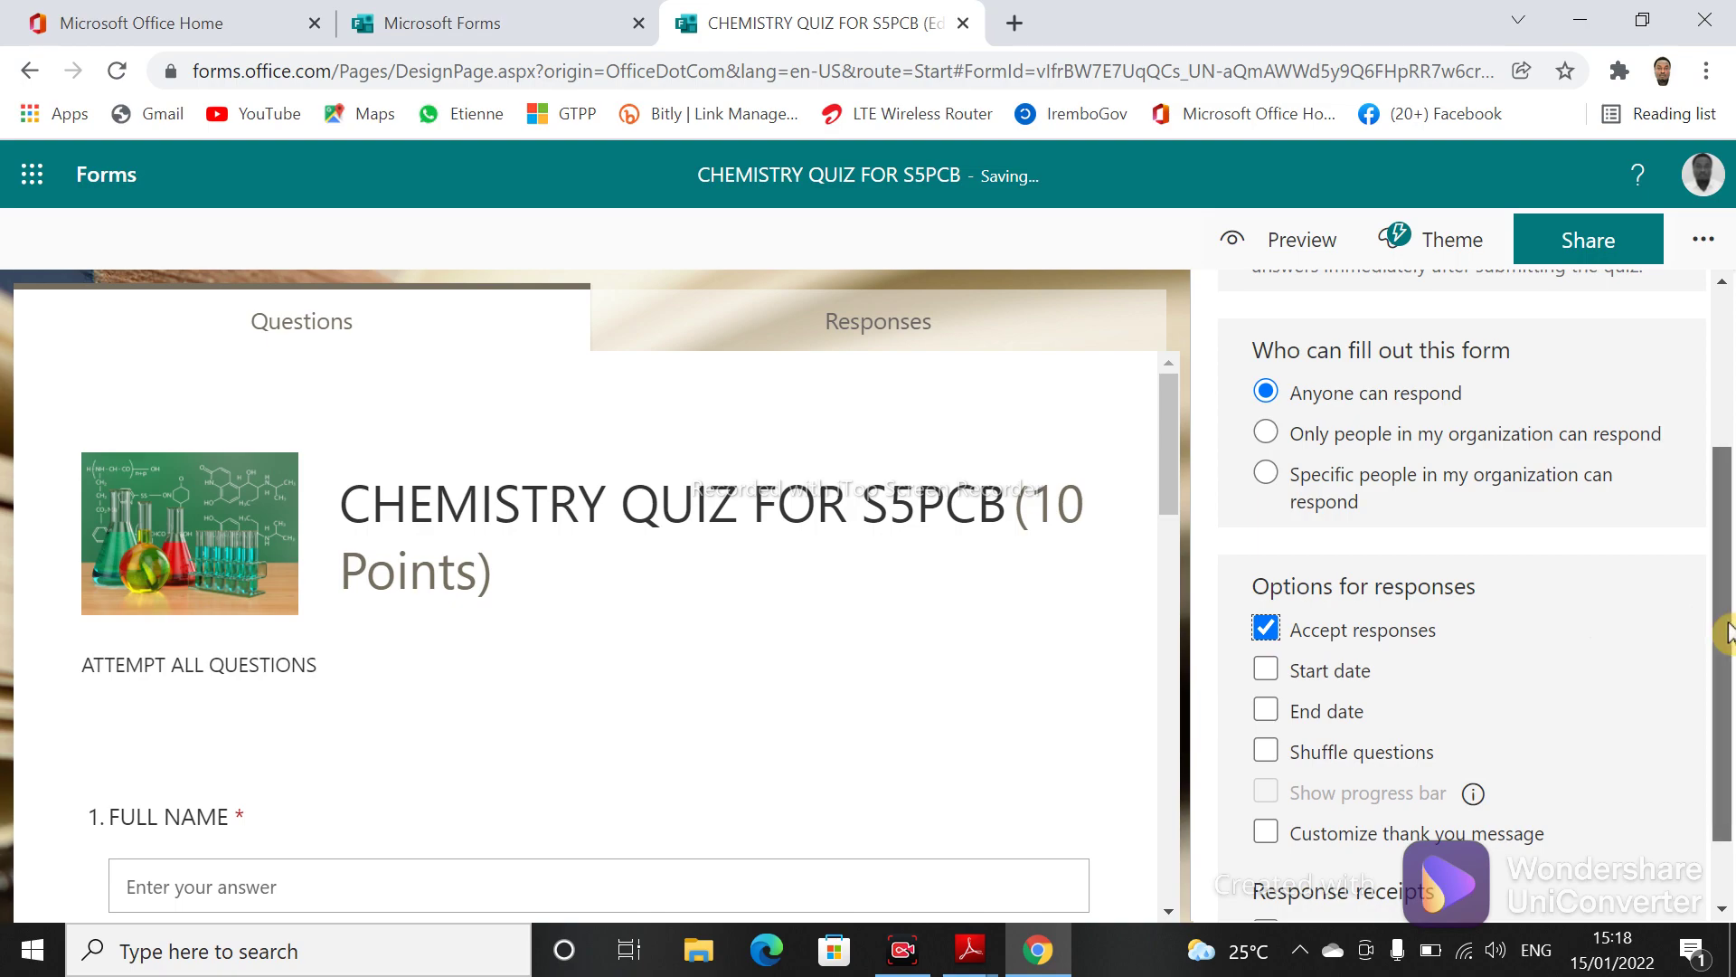
- Try out a start date and an end date for quiz responses, and switch both options off again
{"action": "scroll", "coordinate": [1719, 622], "scroll_direction": "down", "scroll_amount": 1}
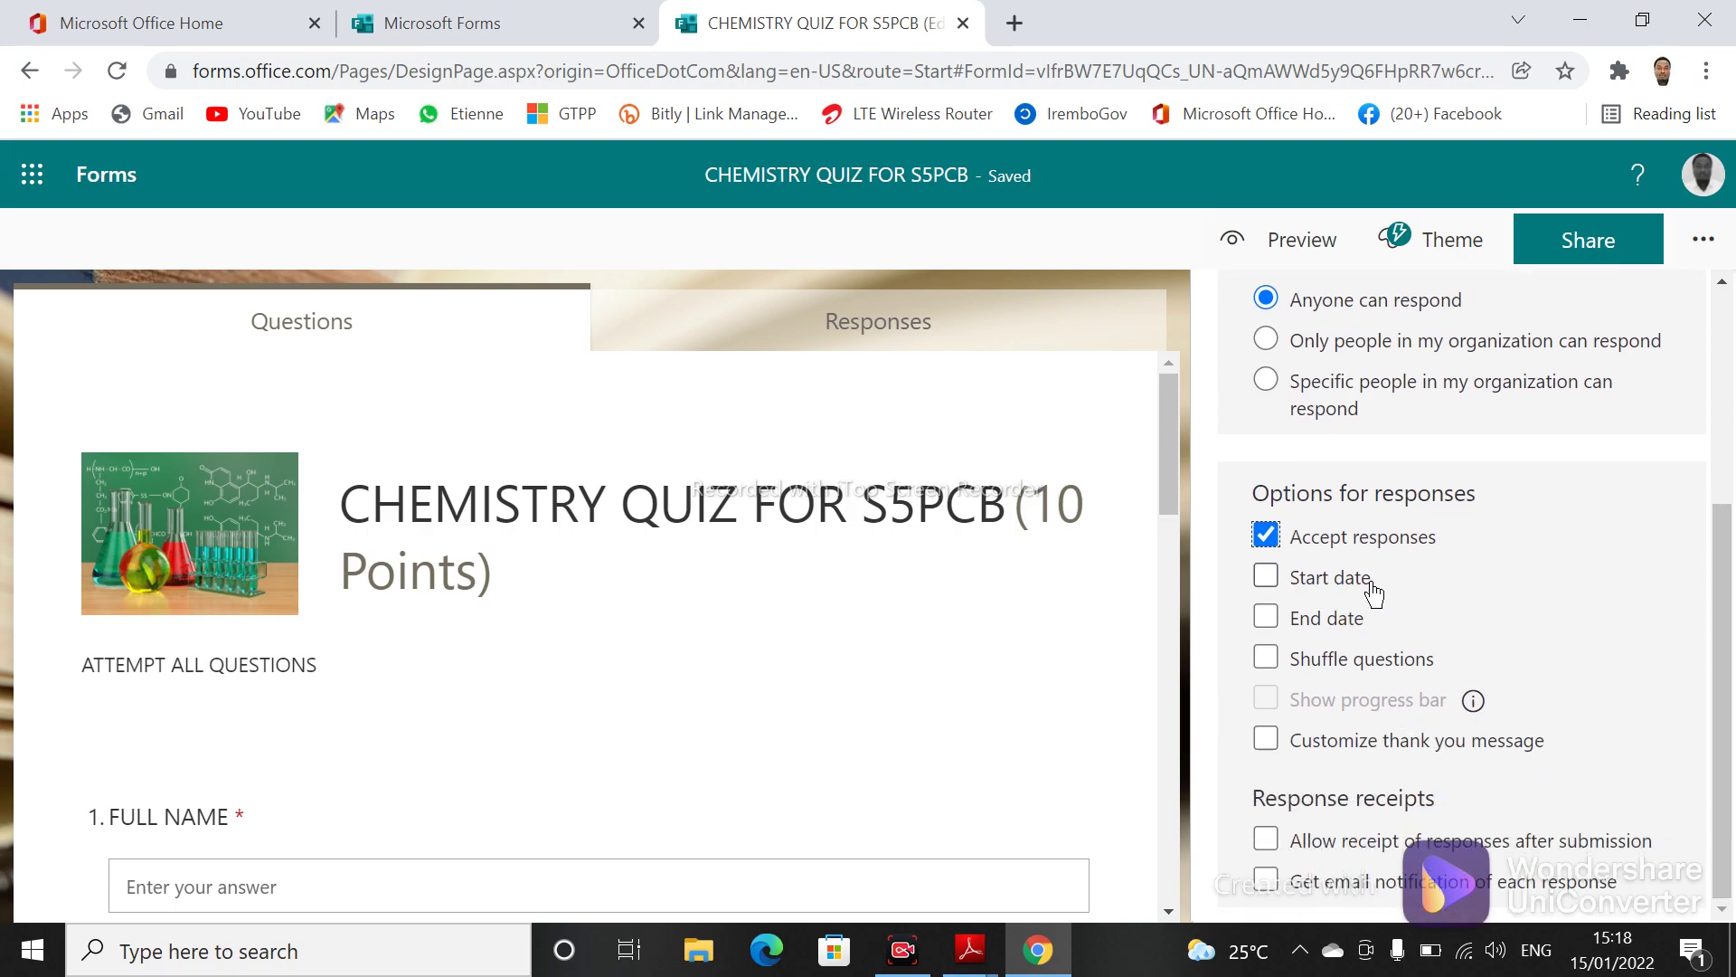
{"action": "left_click", "coordinate": [1268, 580]}
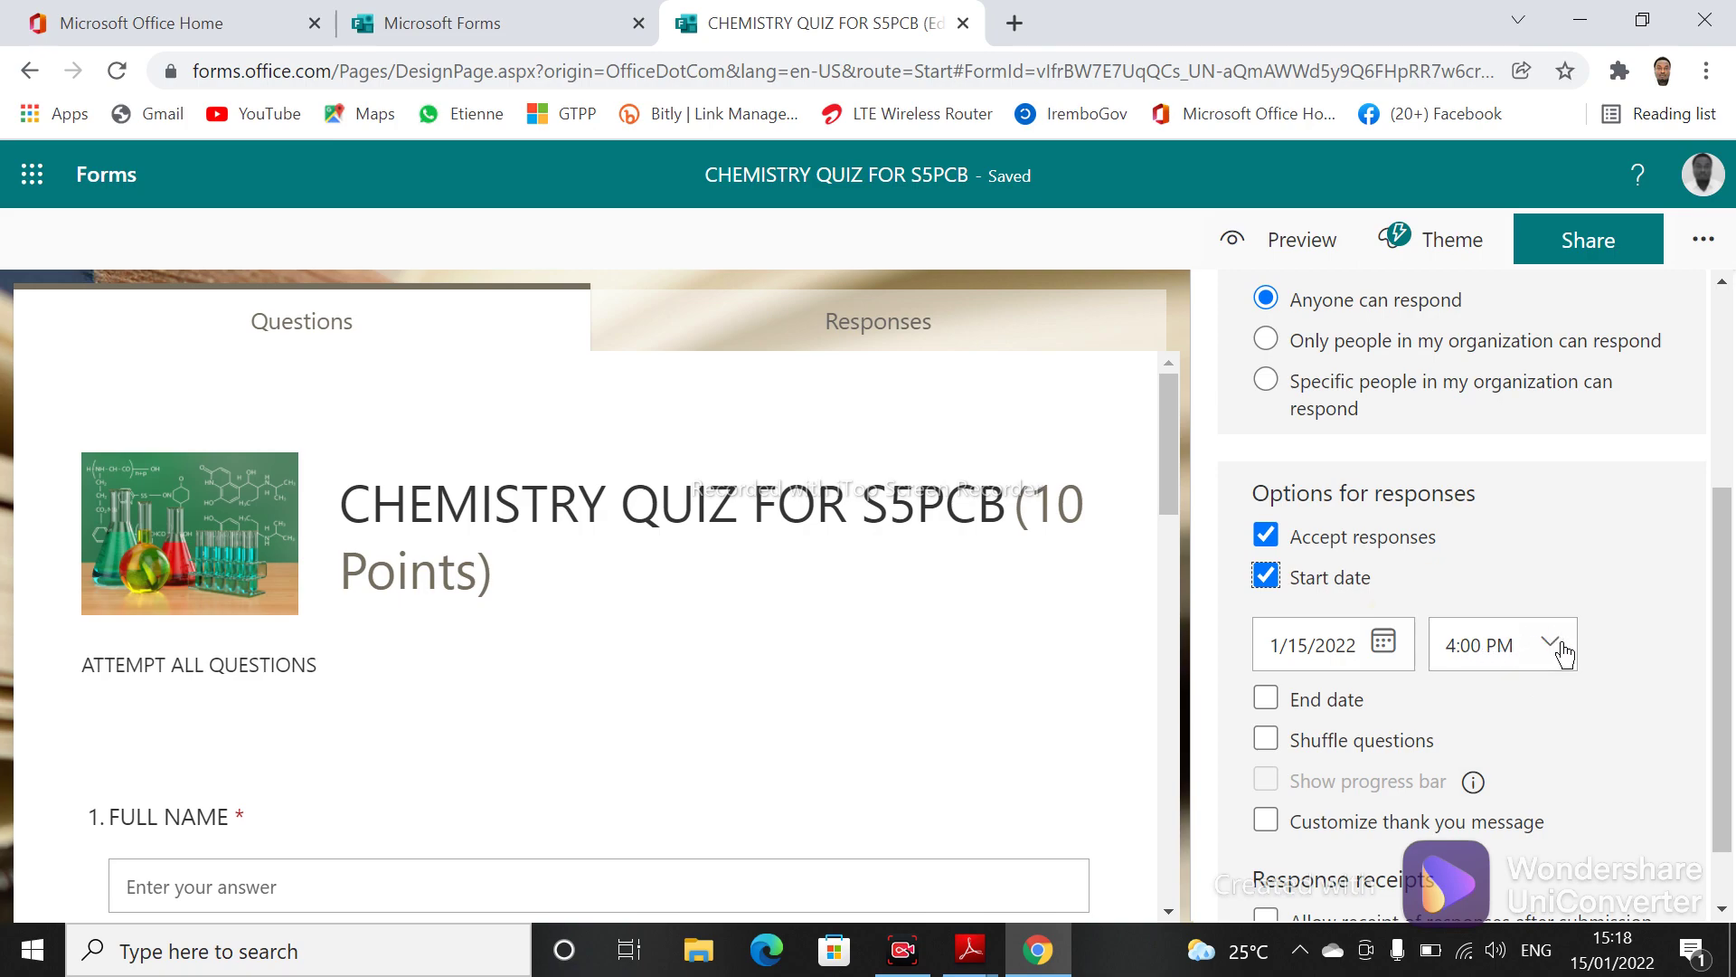
{"action": "left_click", "coordinate": [1268, 581]}
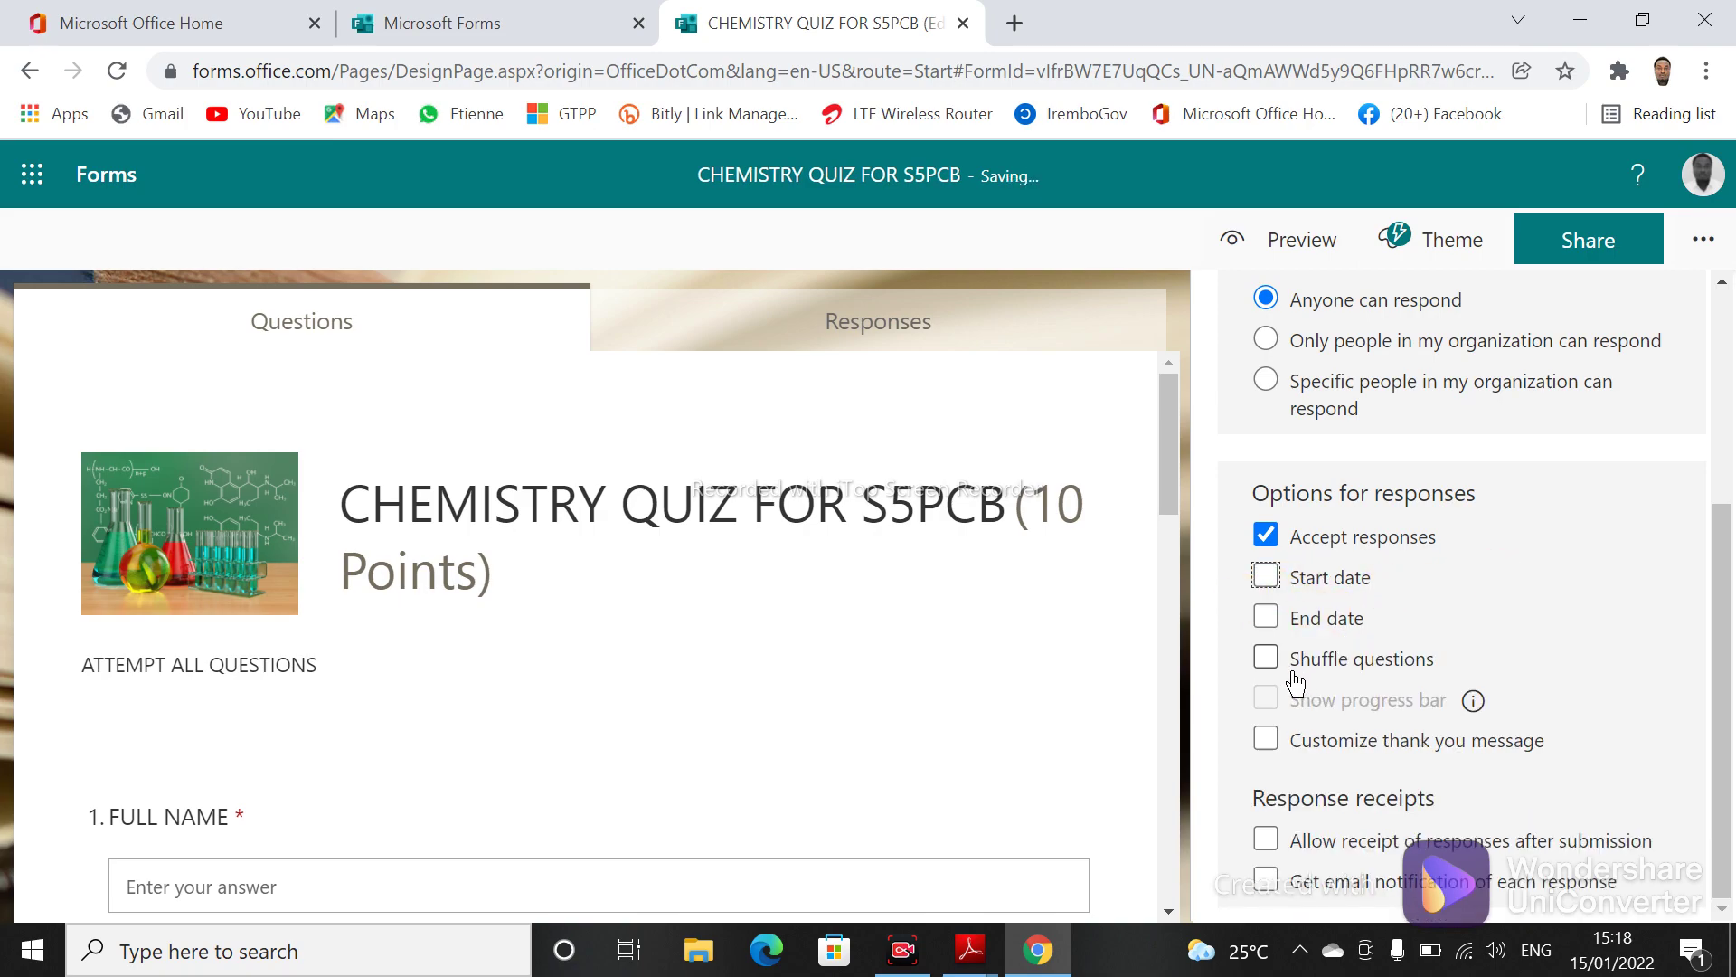
{"action": "left_click", "coordinate": [1267, 621]}
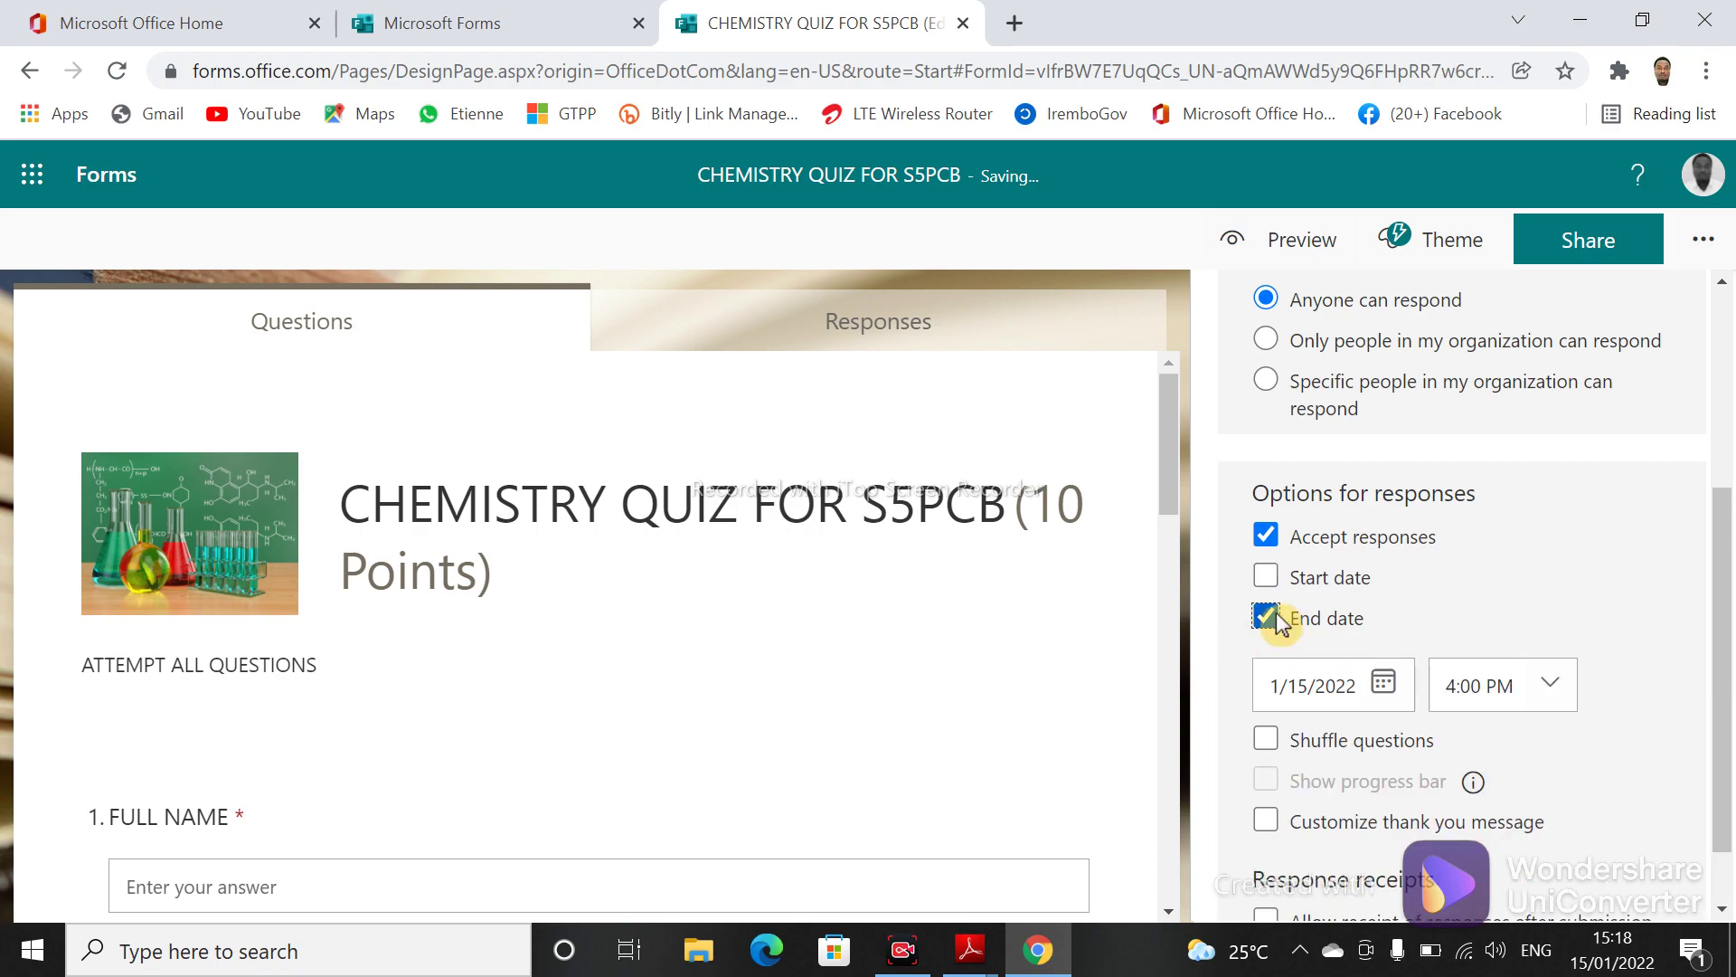
{"action": "left_click", "coordinate": [1267, 619]}
{"action": "left_click", "coordinate": [1268, 620]}
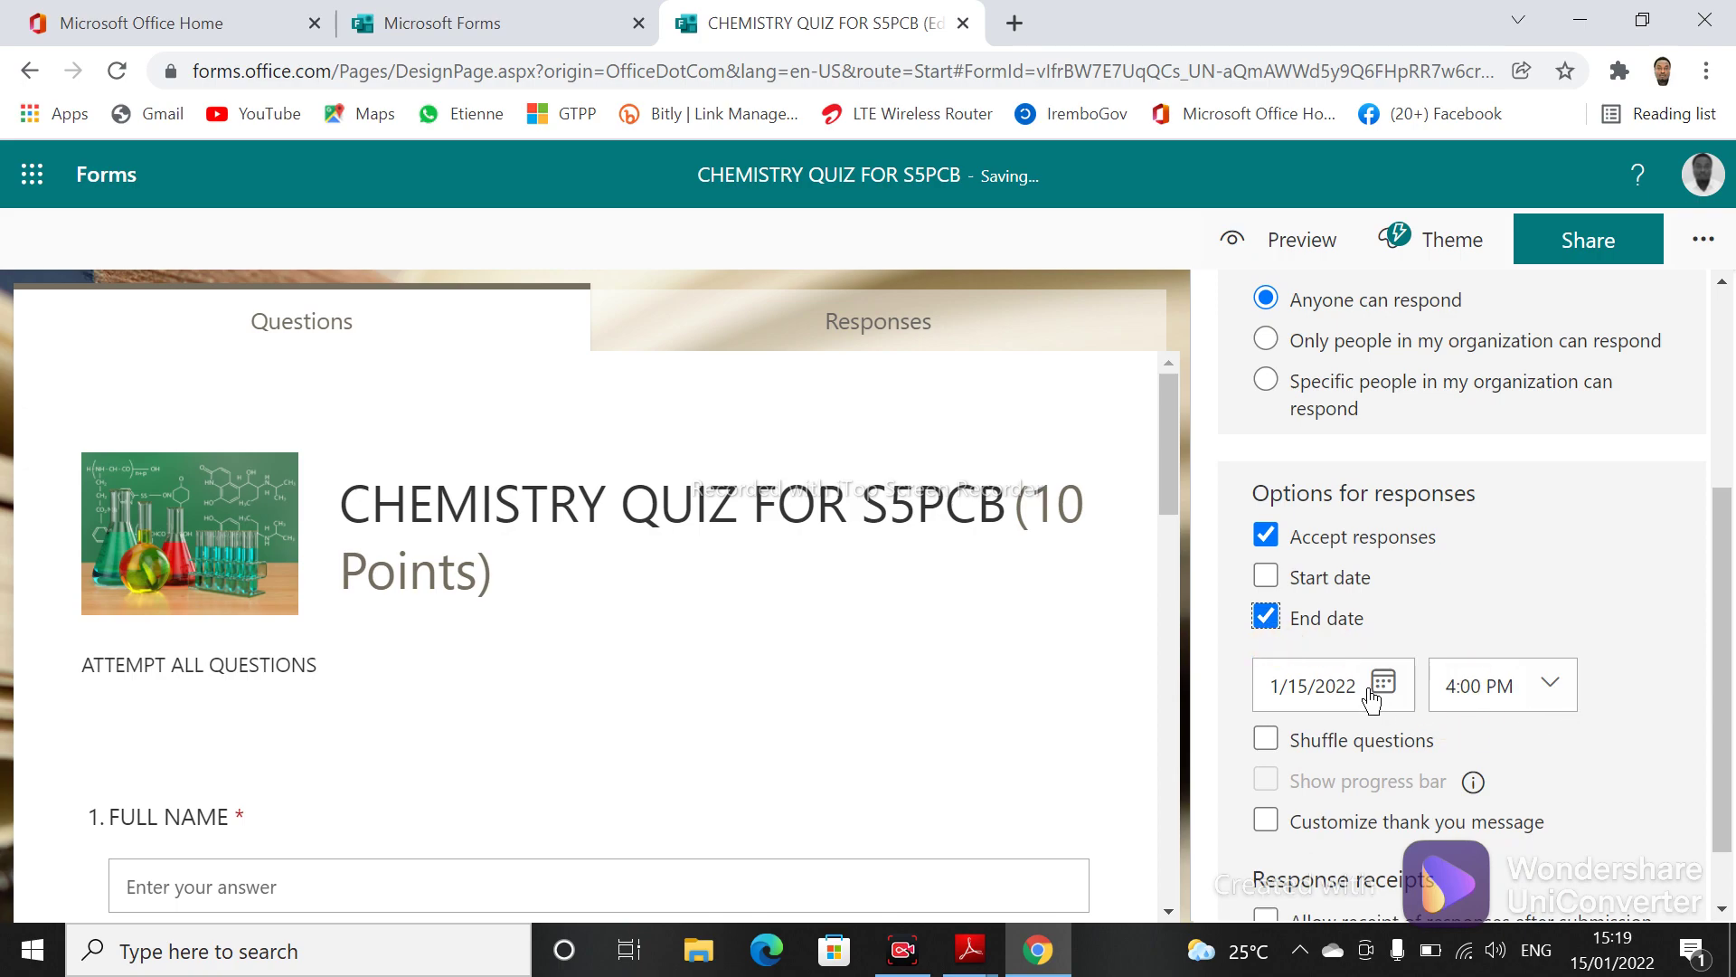
{"action": "left_click", "coordinate": [1561, 684]}
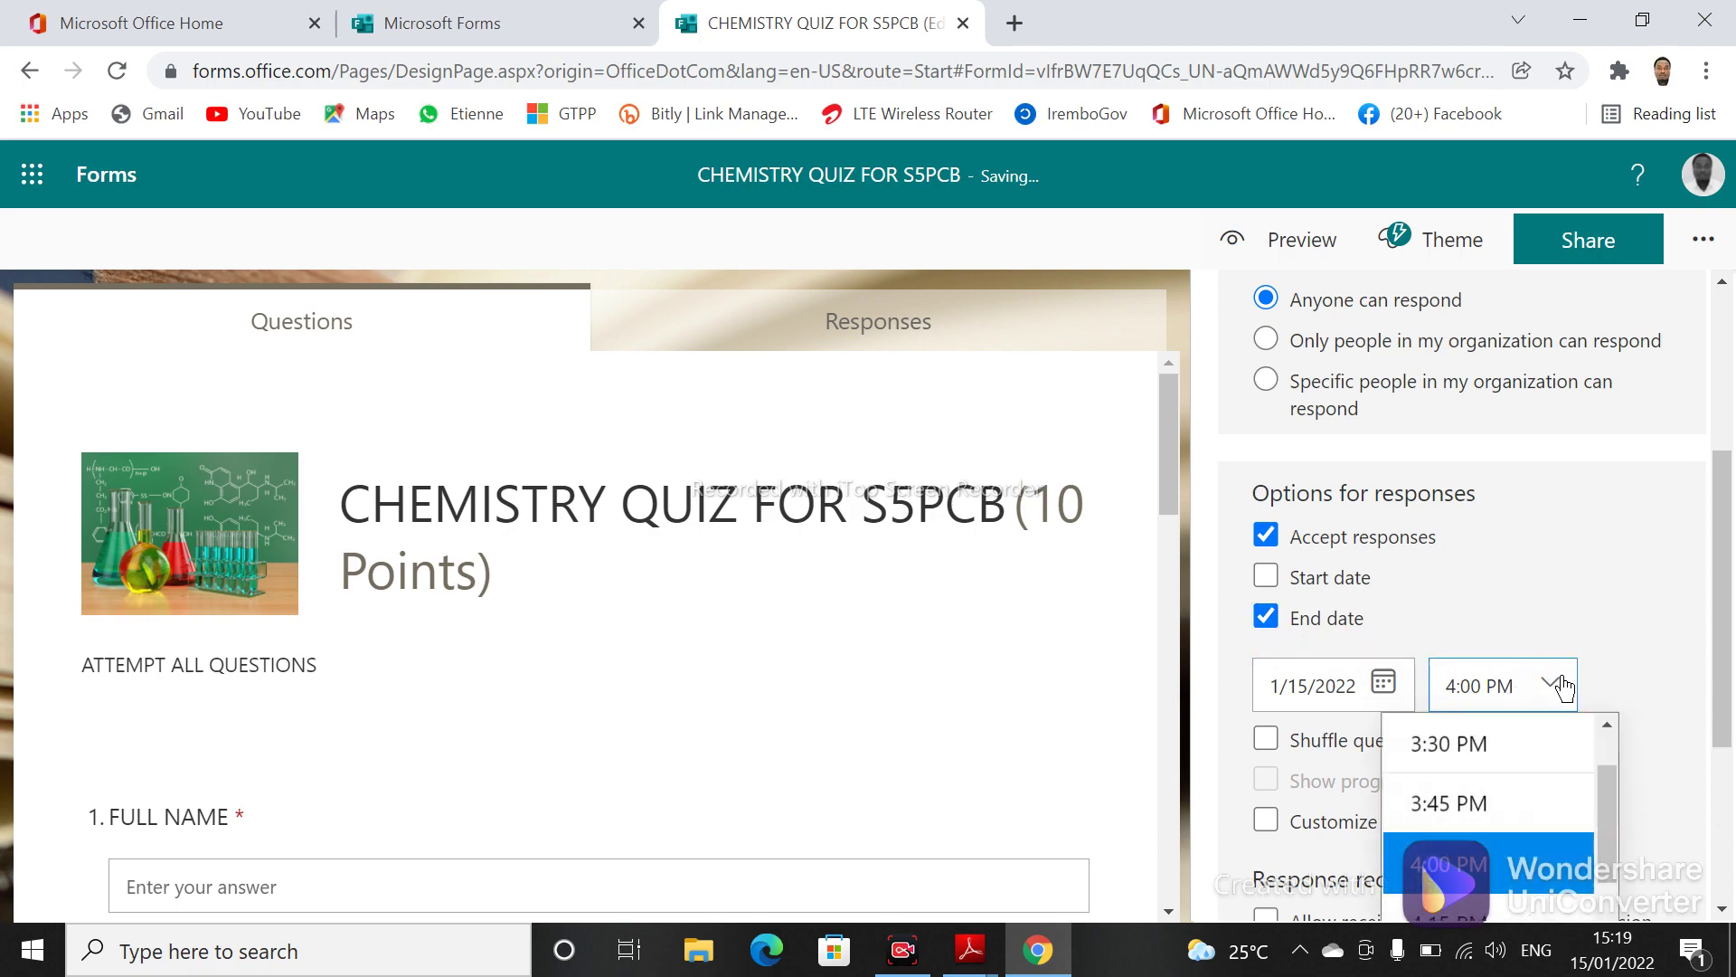
{"action": "left_click", "coordinate": [1512, 610]}
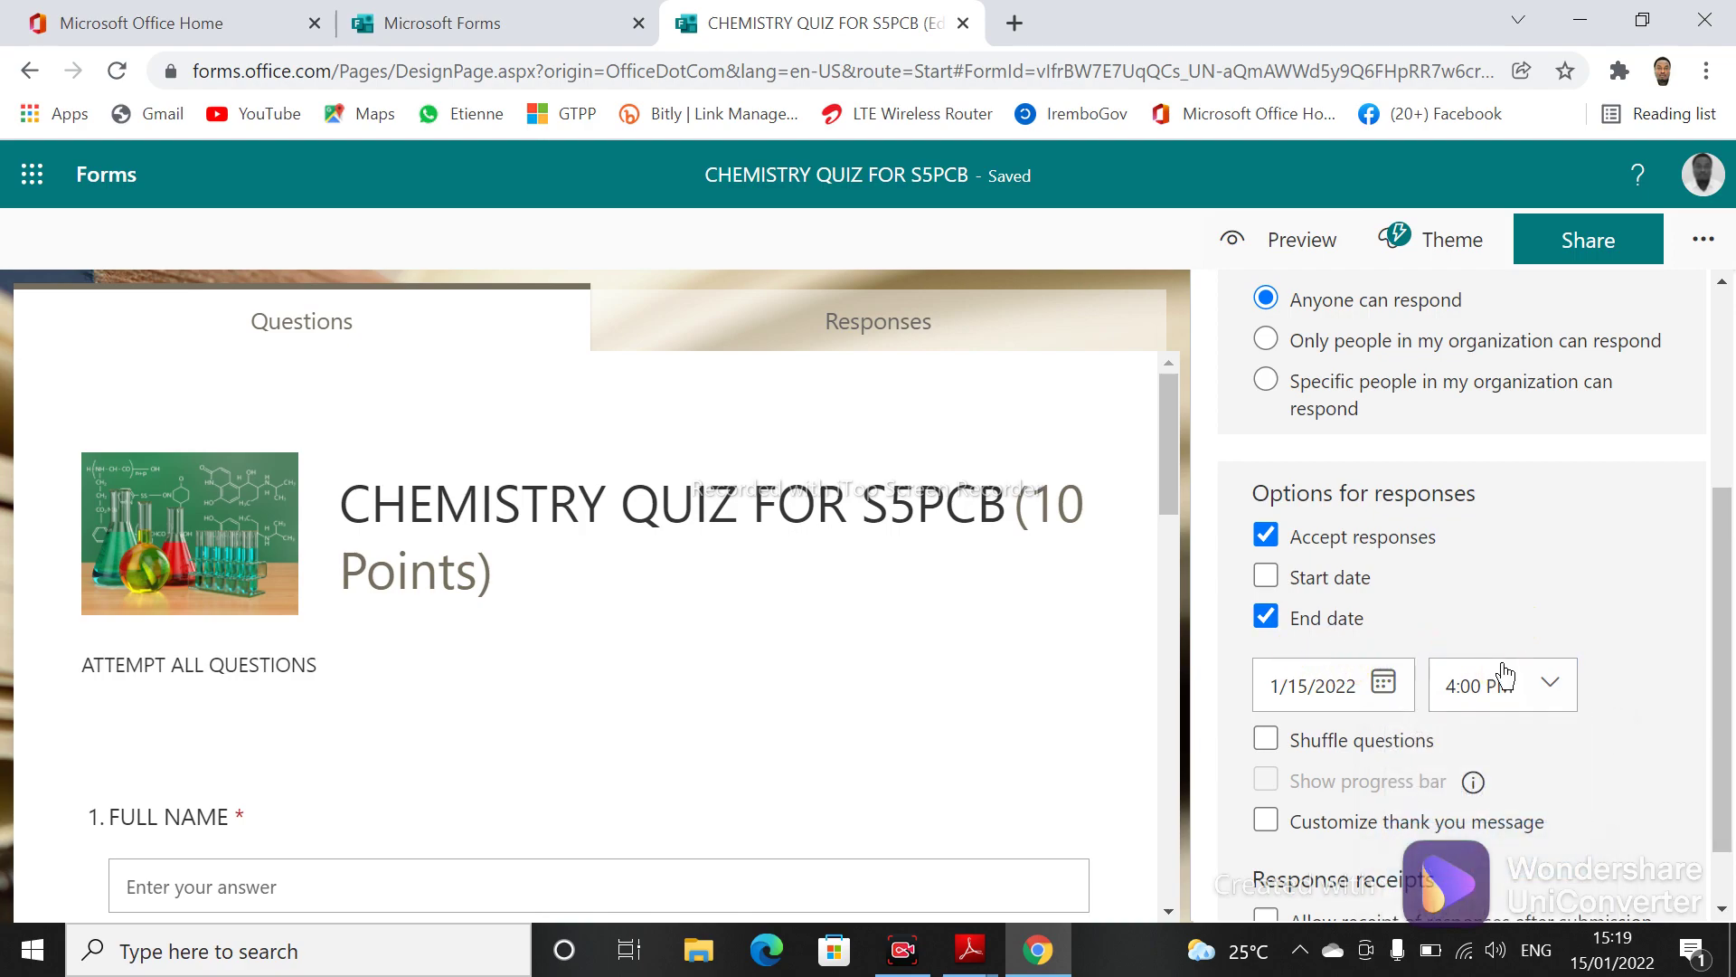
{"action": "left_click", "coordinate": [1266, 616]}
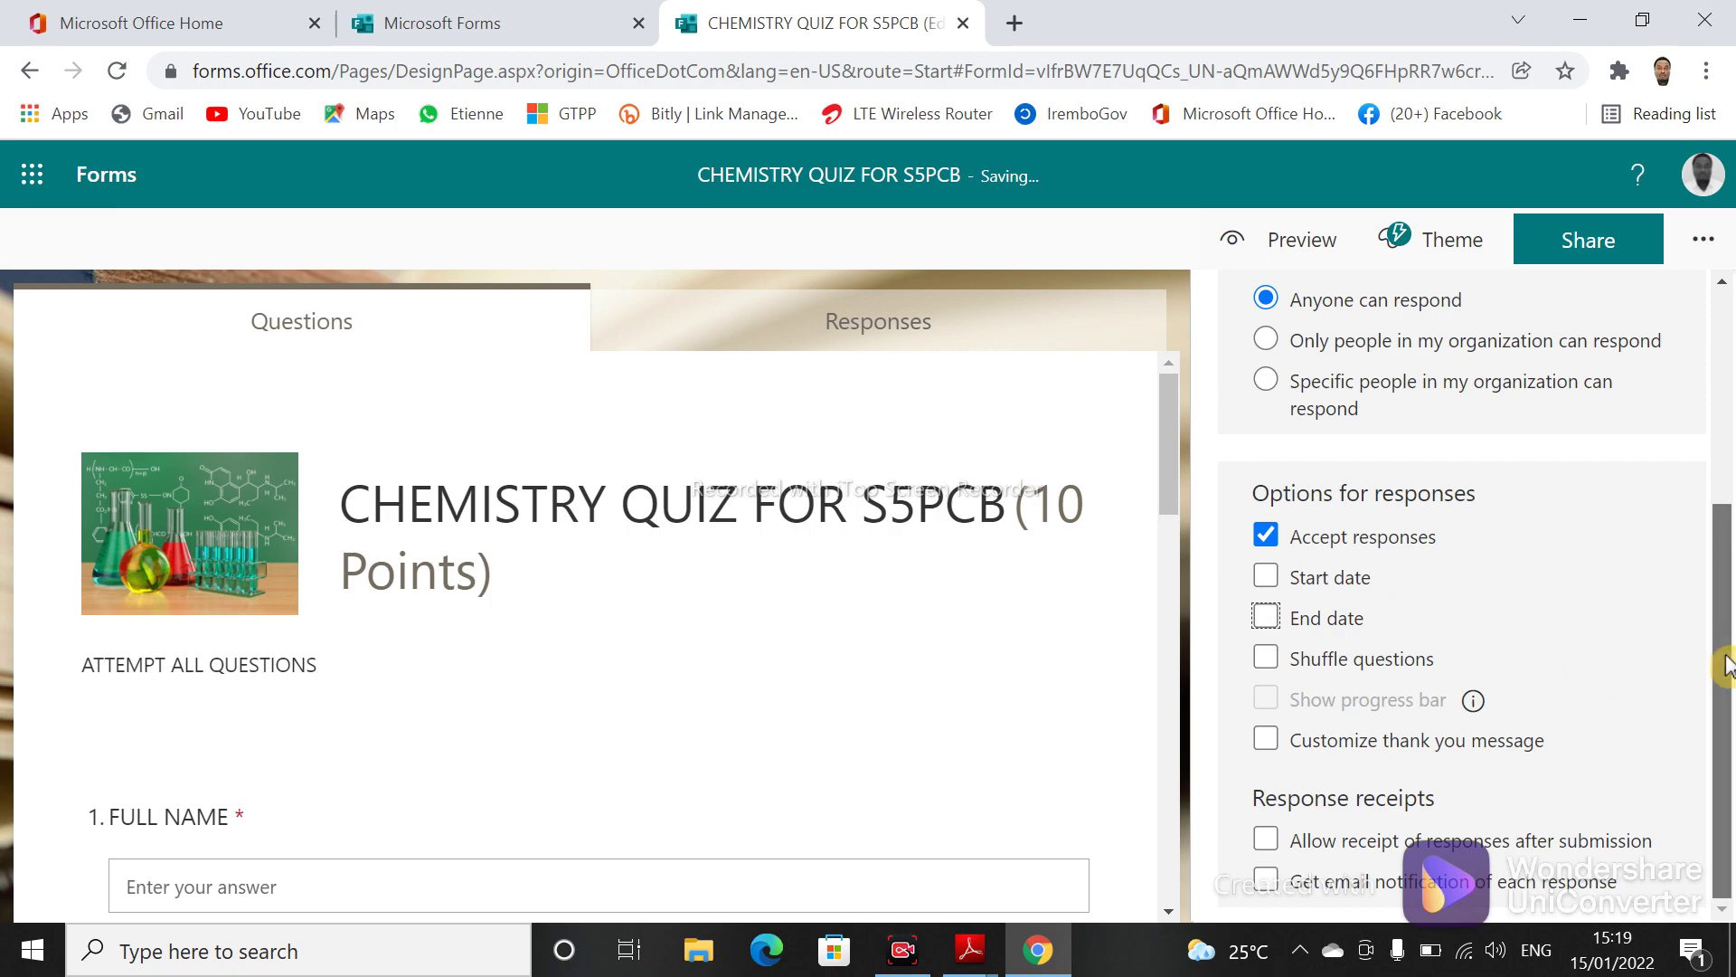
- Enable a customized thank-you message and add "THANK YOU!" on a new line below the default text
{"action": "left_click", "coordinate": [1266, 740]}
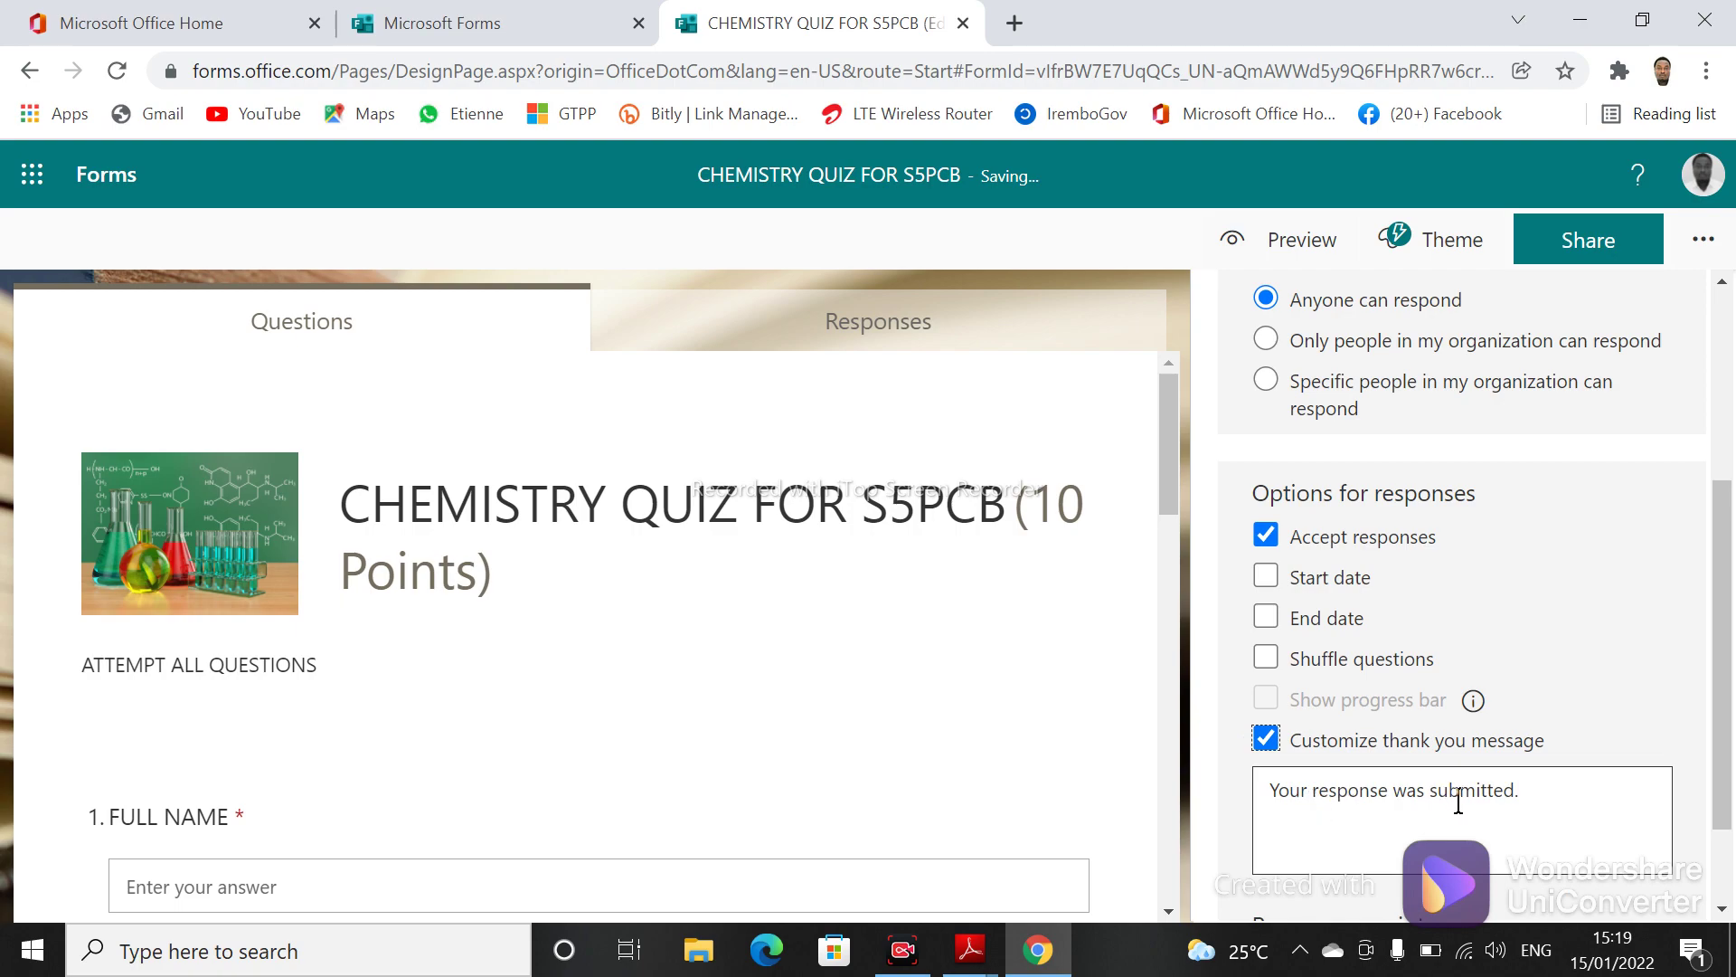
{"action": "left_click", "coordinate": [1530, 802]}
{"action": "left_click", "coordinate": [1530, 803]}
{"action": "type", "text": "THANK YOU"}
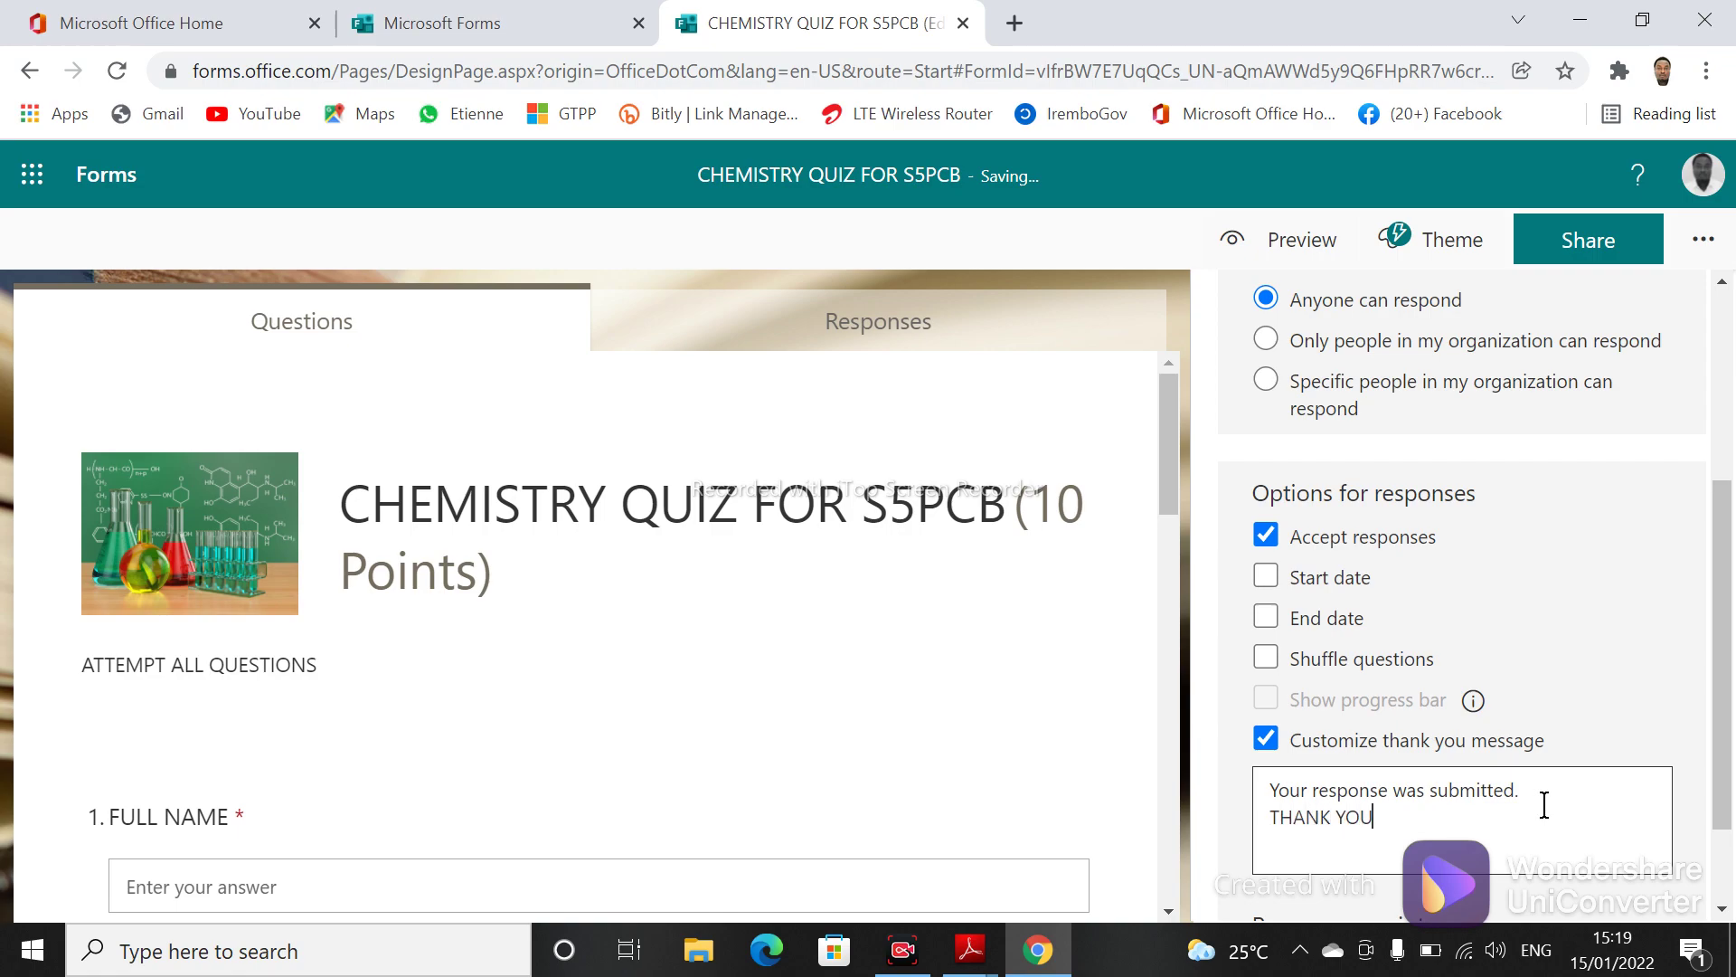
{"action": "type", "text": "!"}
- Allow respondents to receive a receipt of their responses after submission
{"action": "scroll", "coordinate": [1727, 845], "scroll_direction": "down", "scroll_amount": 1}
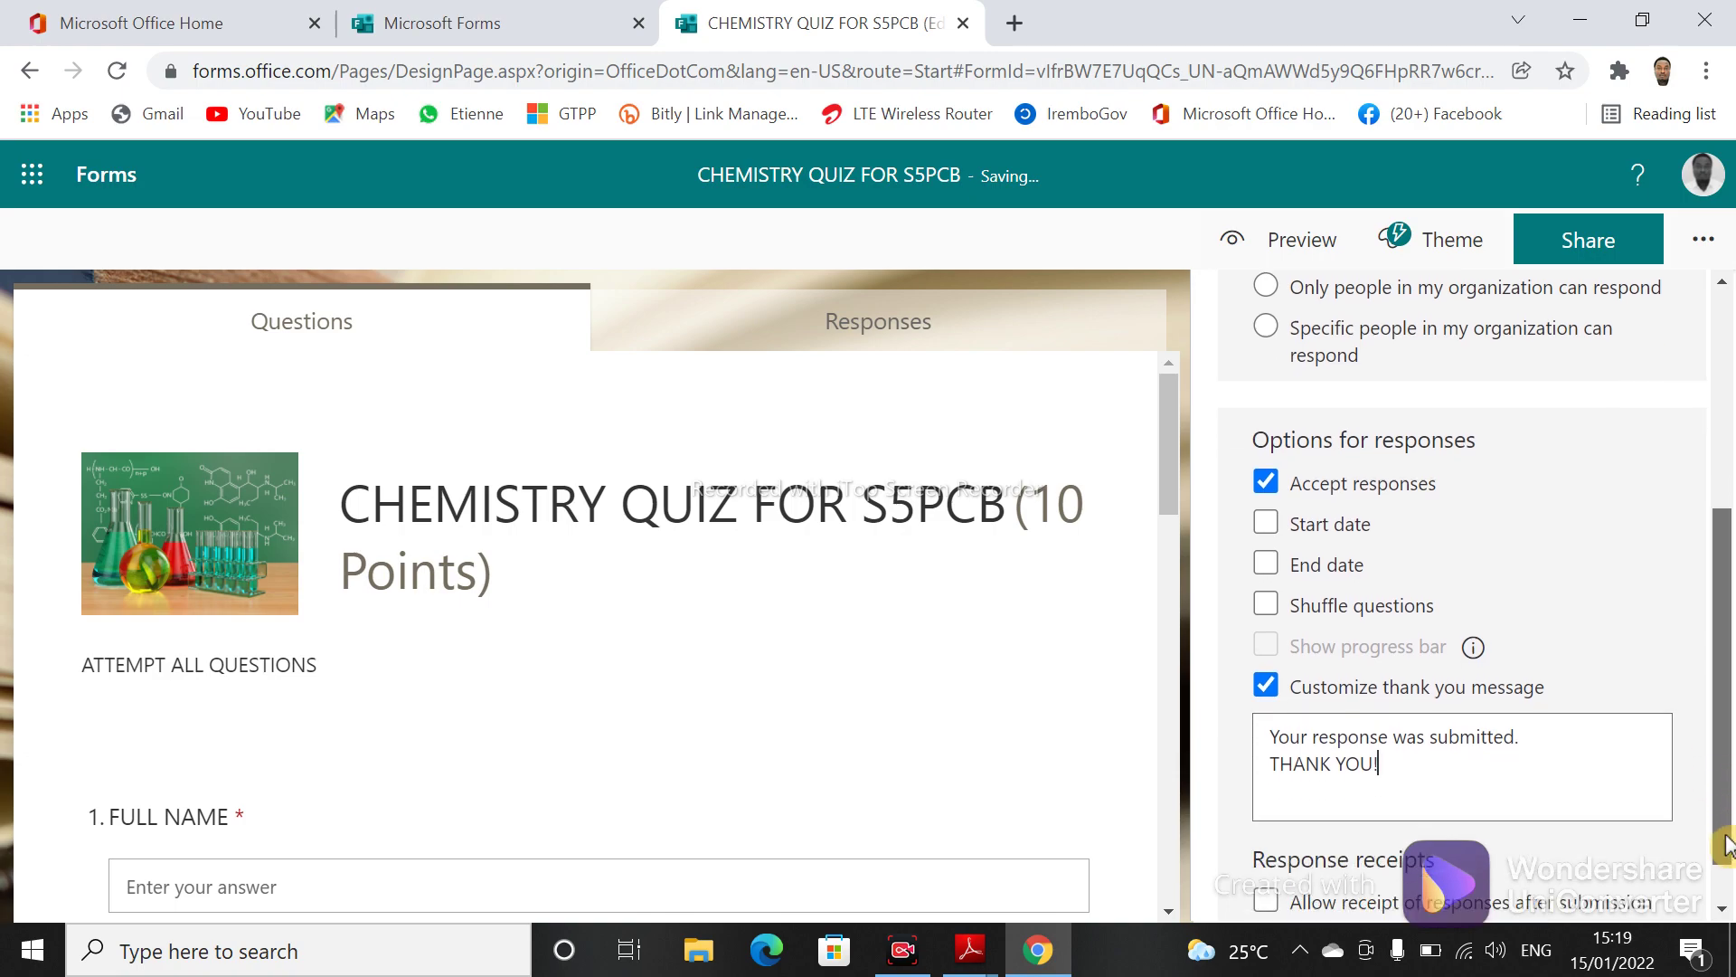
{"action": "scroll", "coordinate": [1728, 845], "scroll_direction": "down", "scroll_amount": 1}
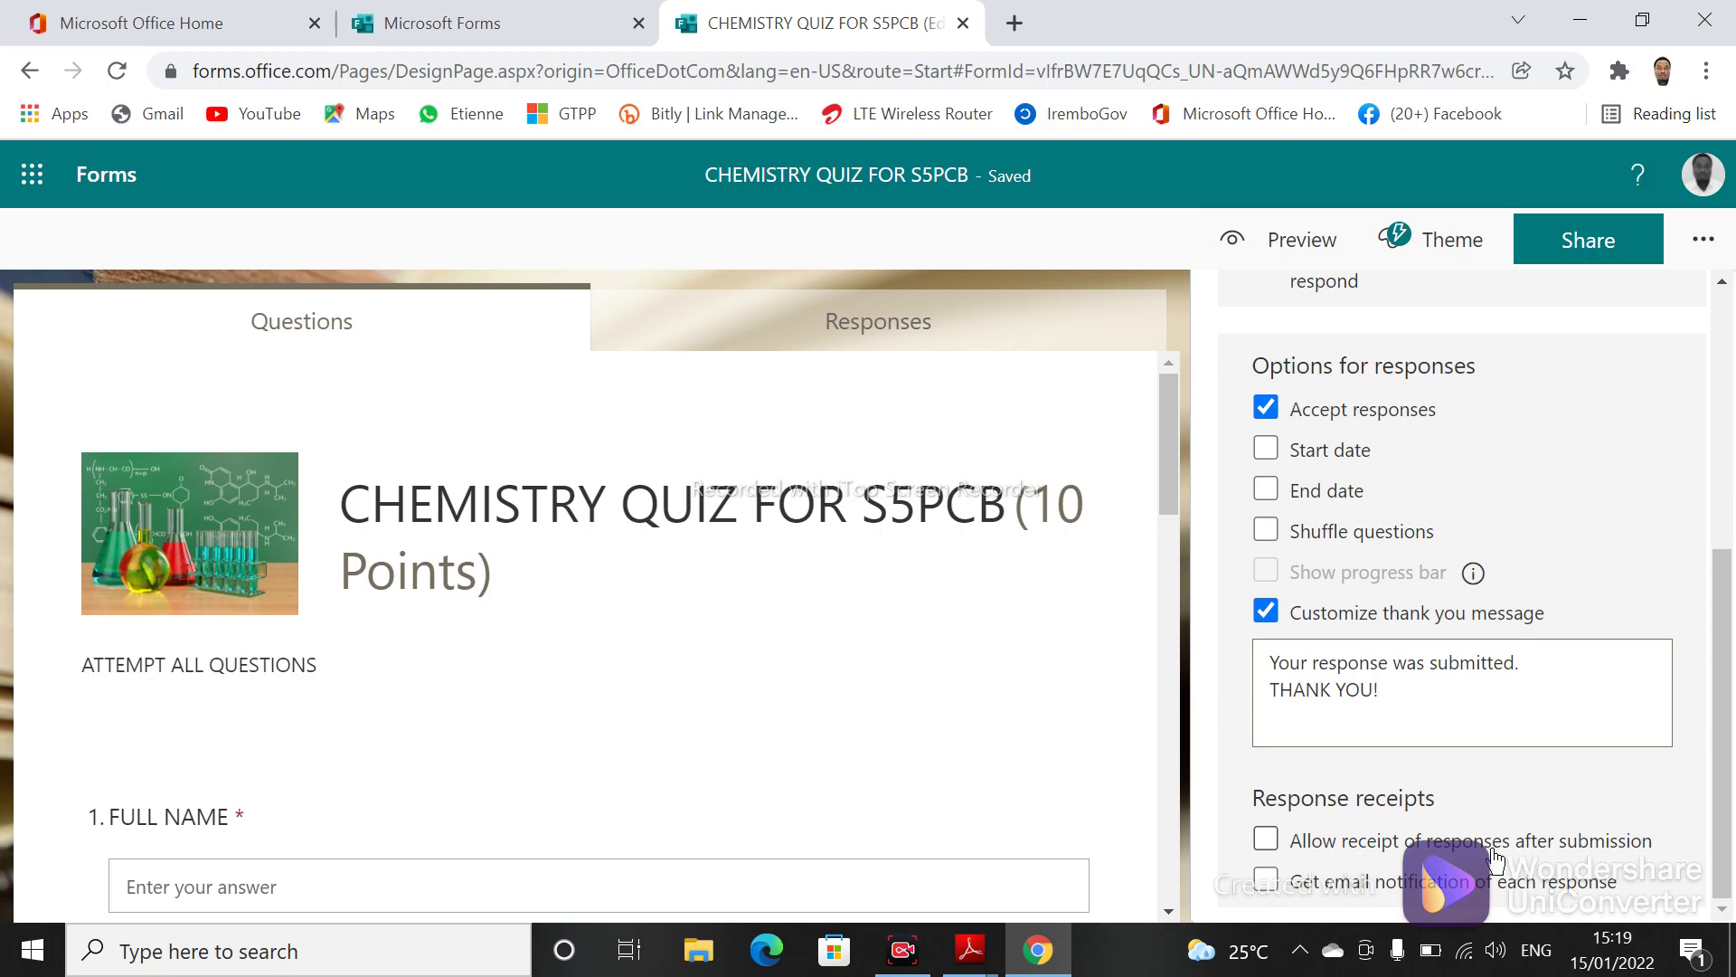
{"action": "left_click", "coordinate": [1268, 840]}
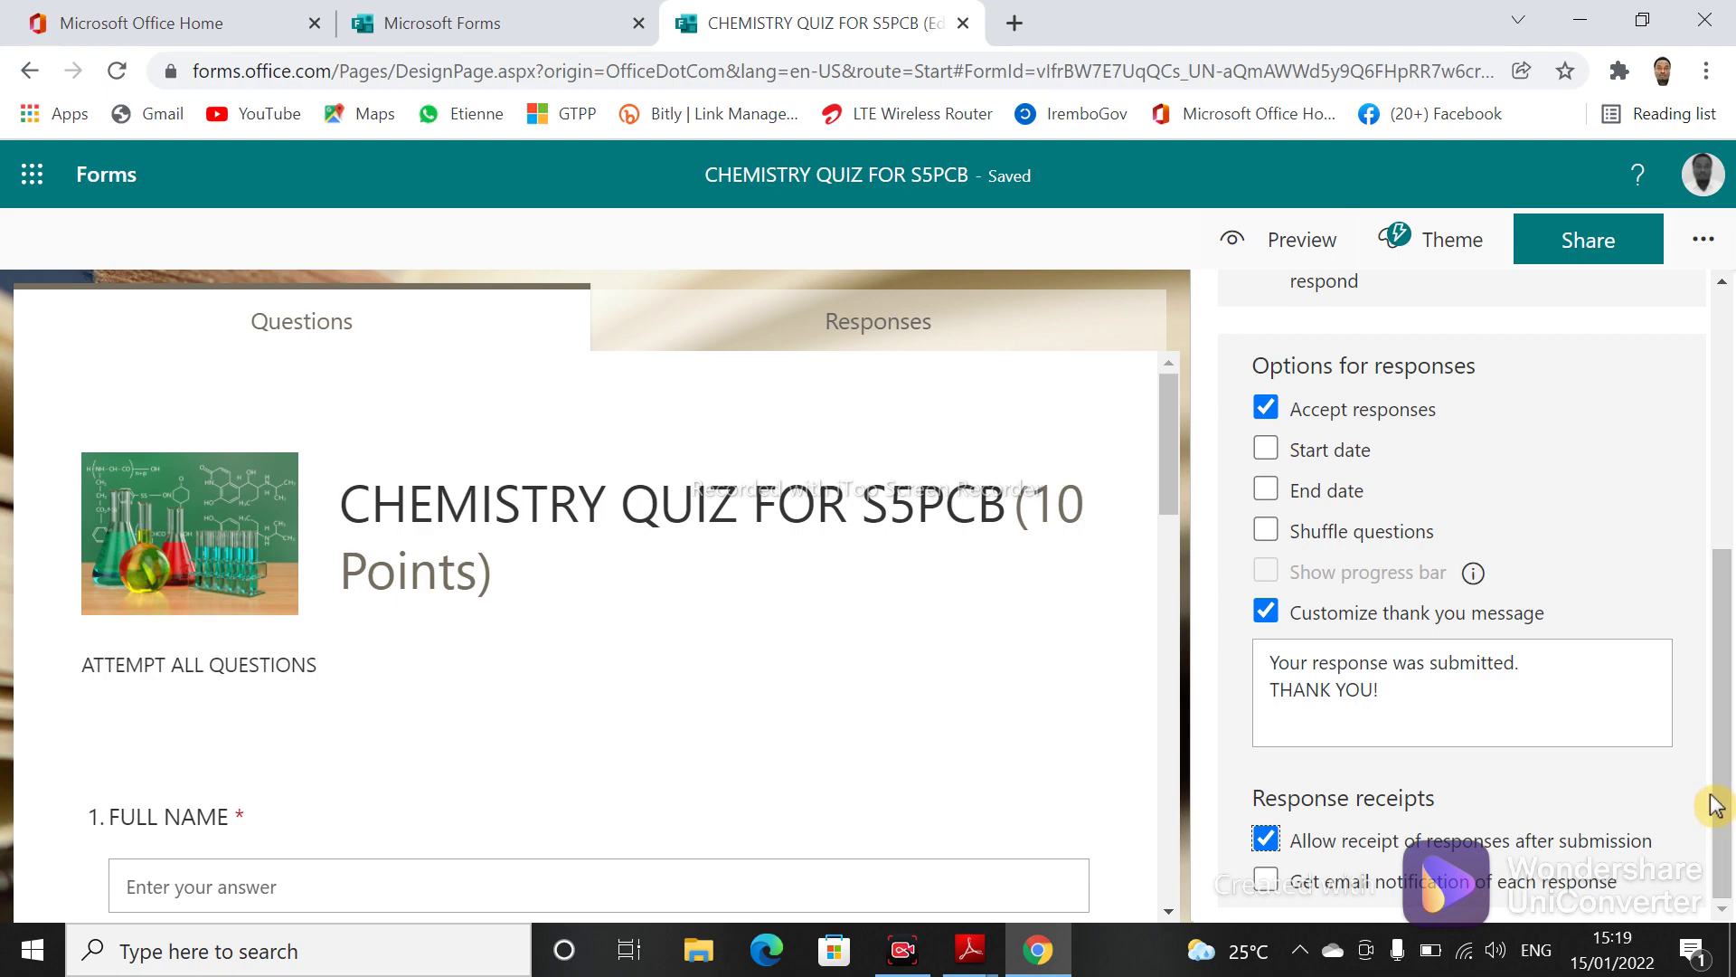
- Open the quiz's sharing options, shorten the response link's URL, and copy the shortened link
{"action": "left_click_drag", "start_coordinate": [1717, 805], "coordinate": [1723, 536]}
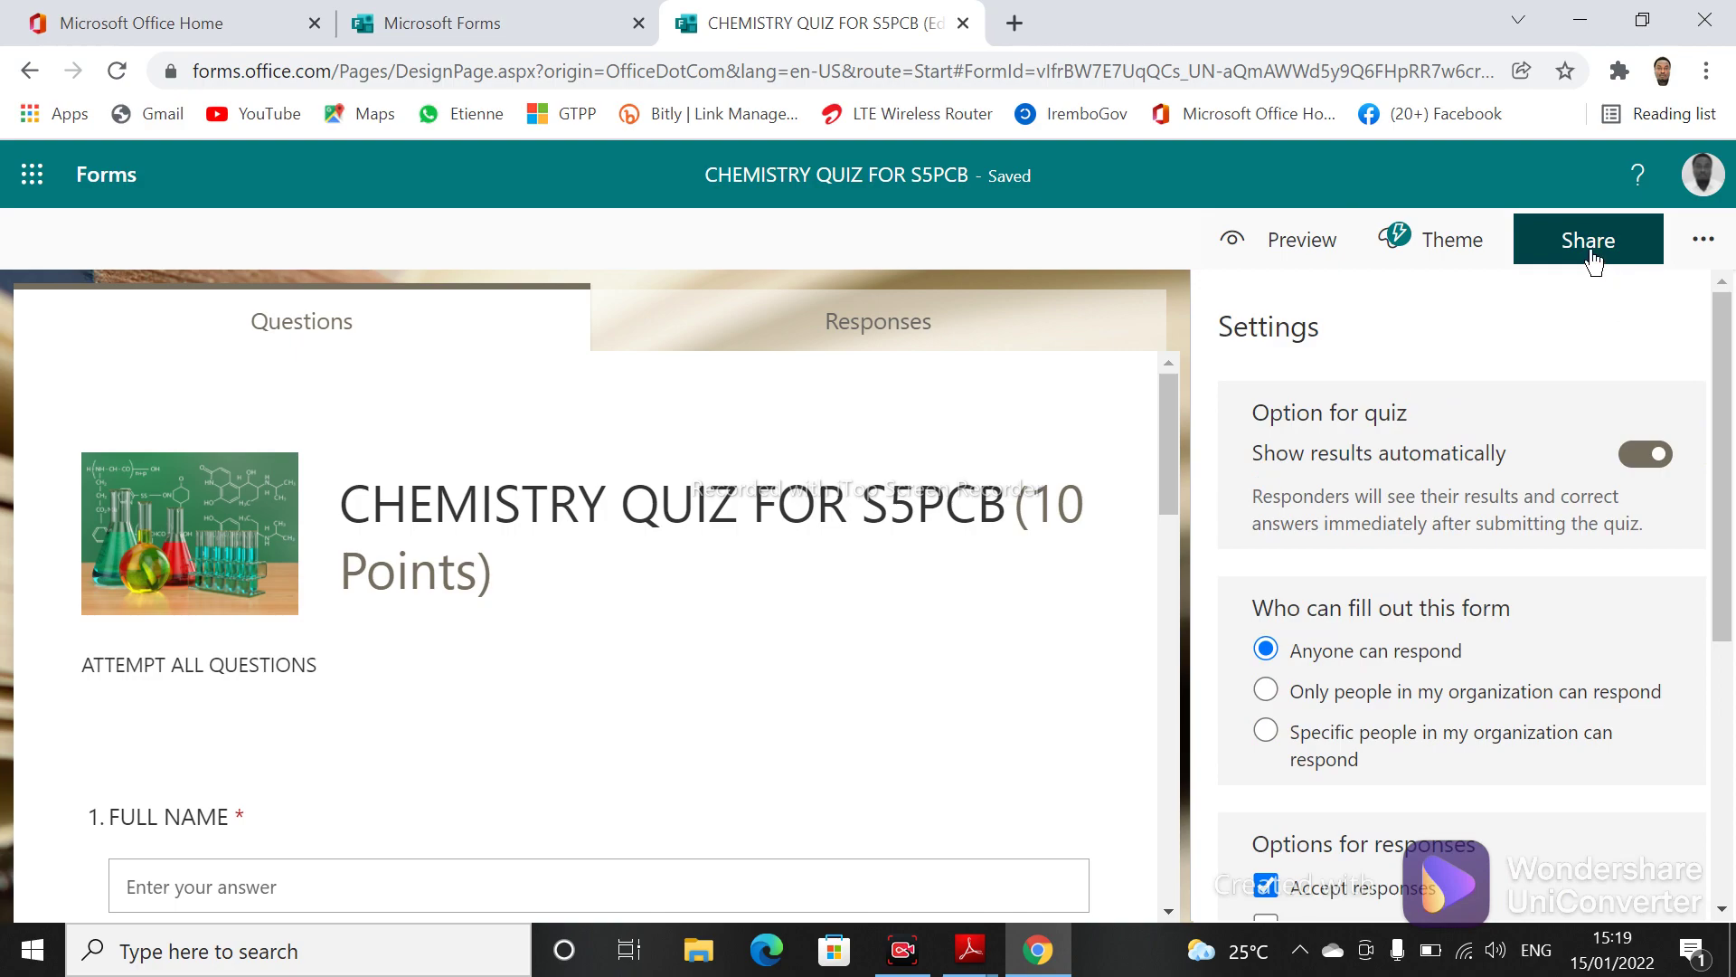
{"action": "left_click", "coordinate": [1592, 261]}
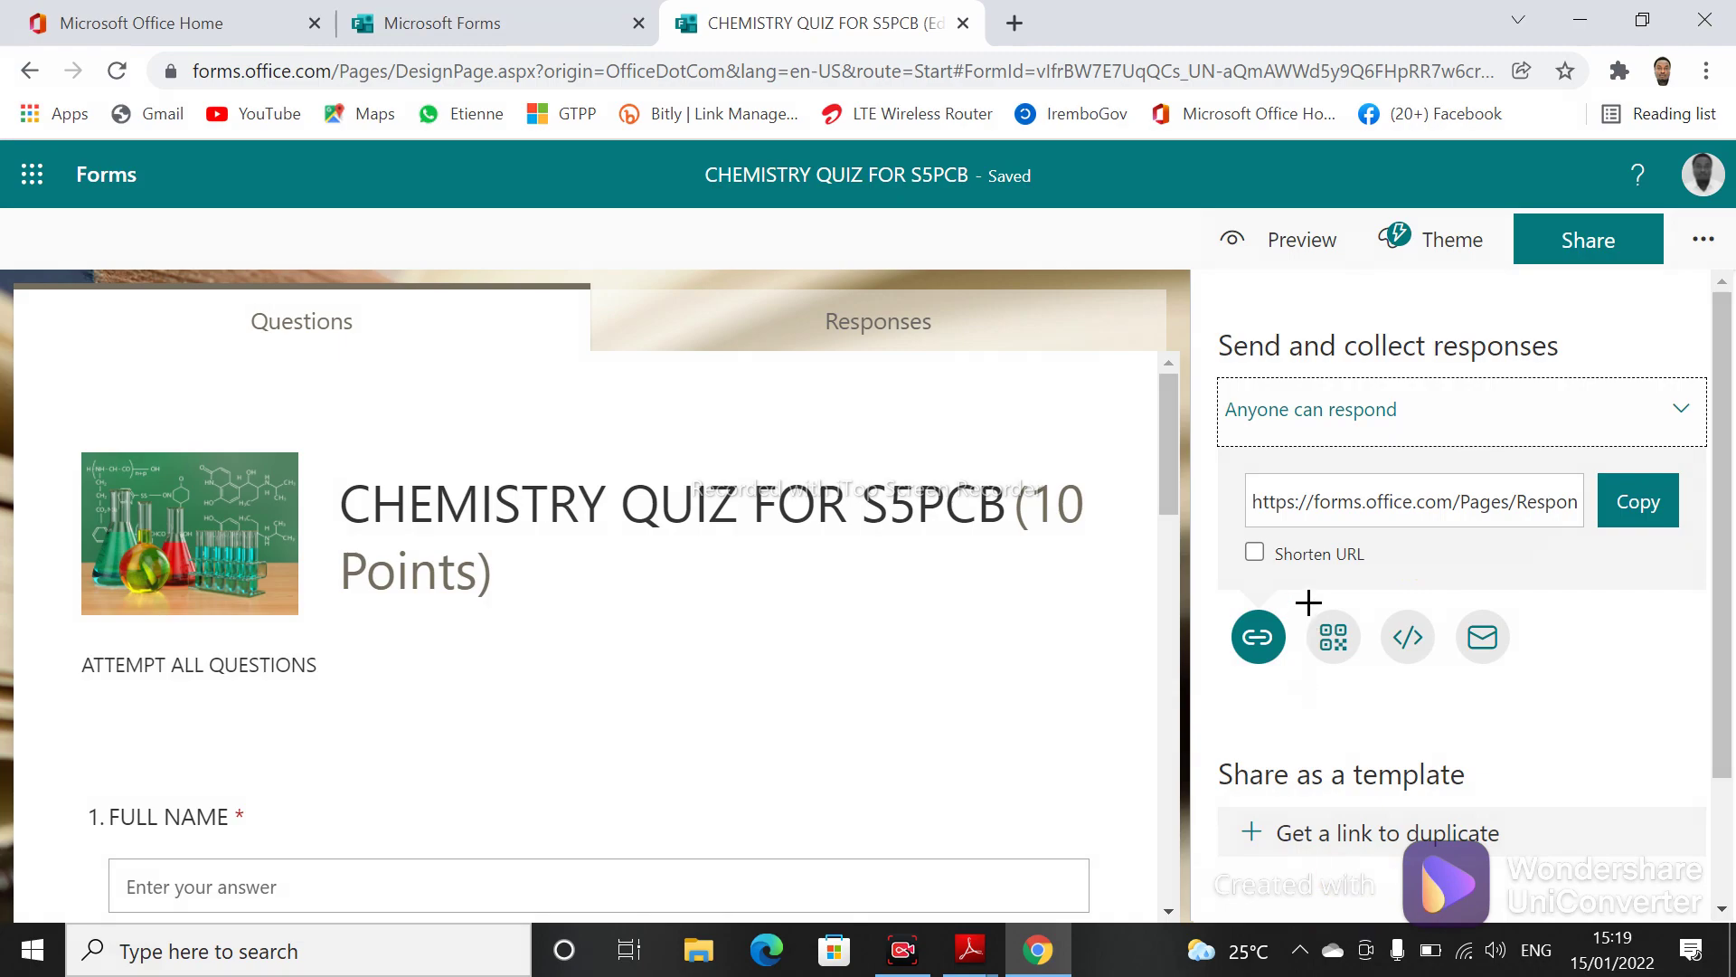
{"action": "left_click_drag", "start_coordinate": [1107, 618], "coordinate": [1246, 559]}
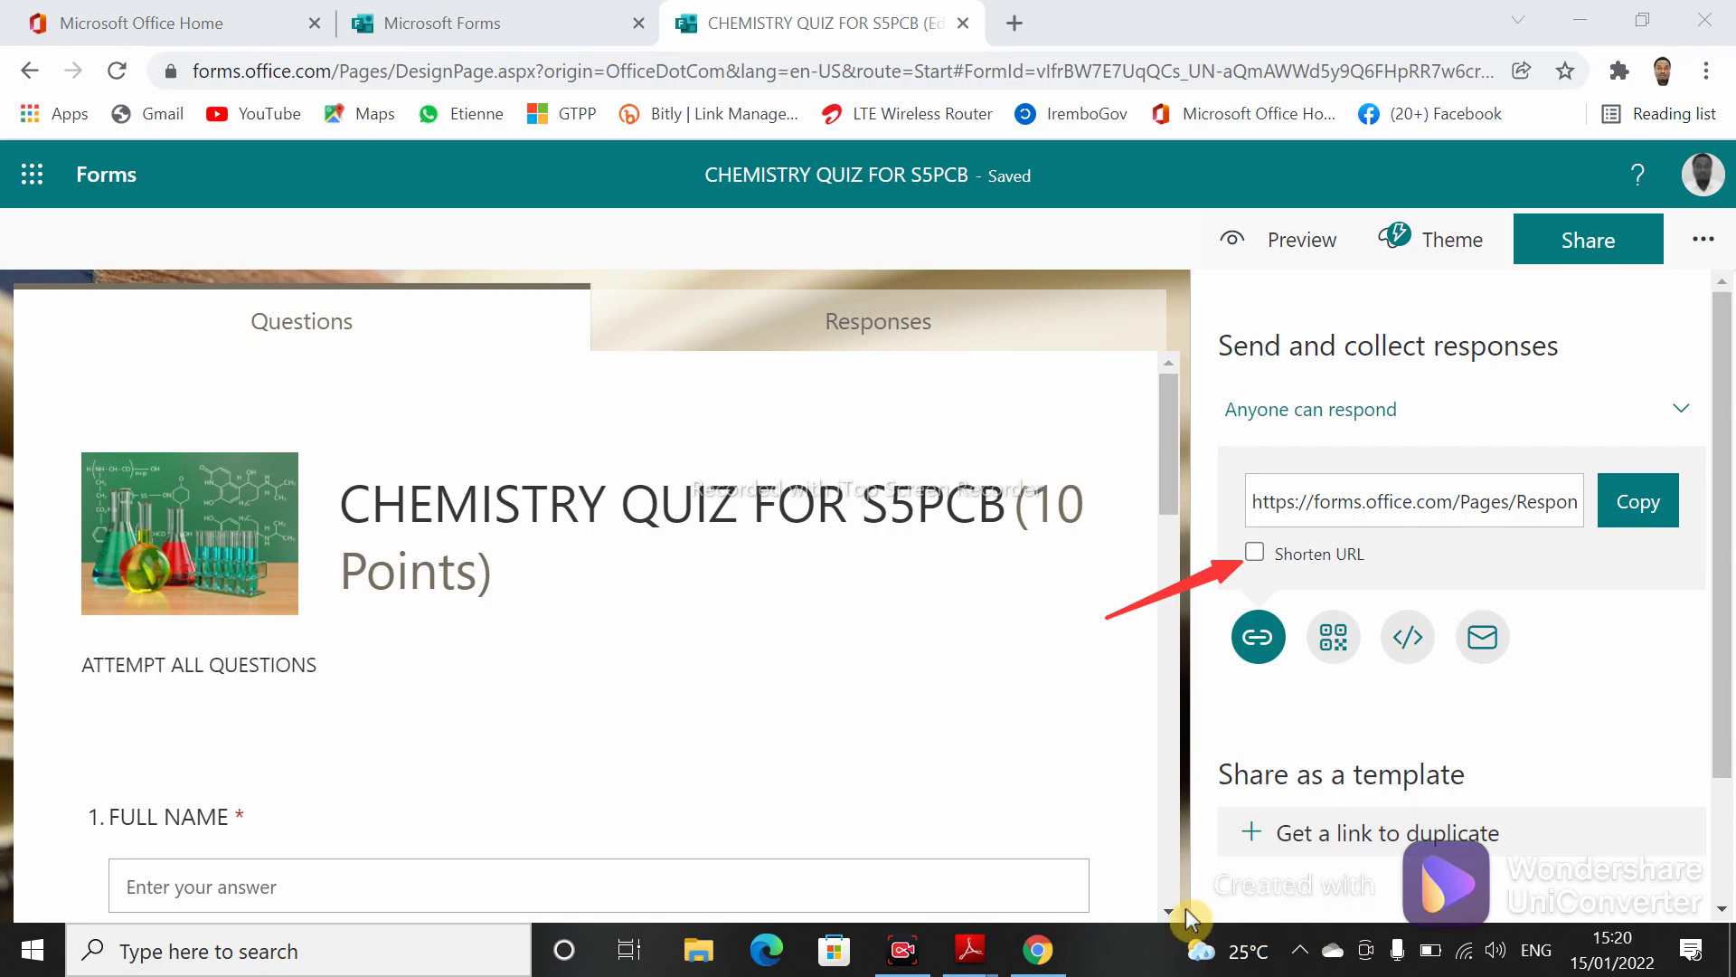
{"action": "left_click", "coordinate": [1255, 554]}
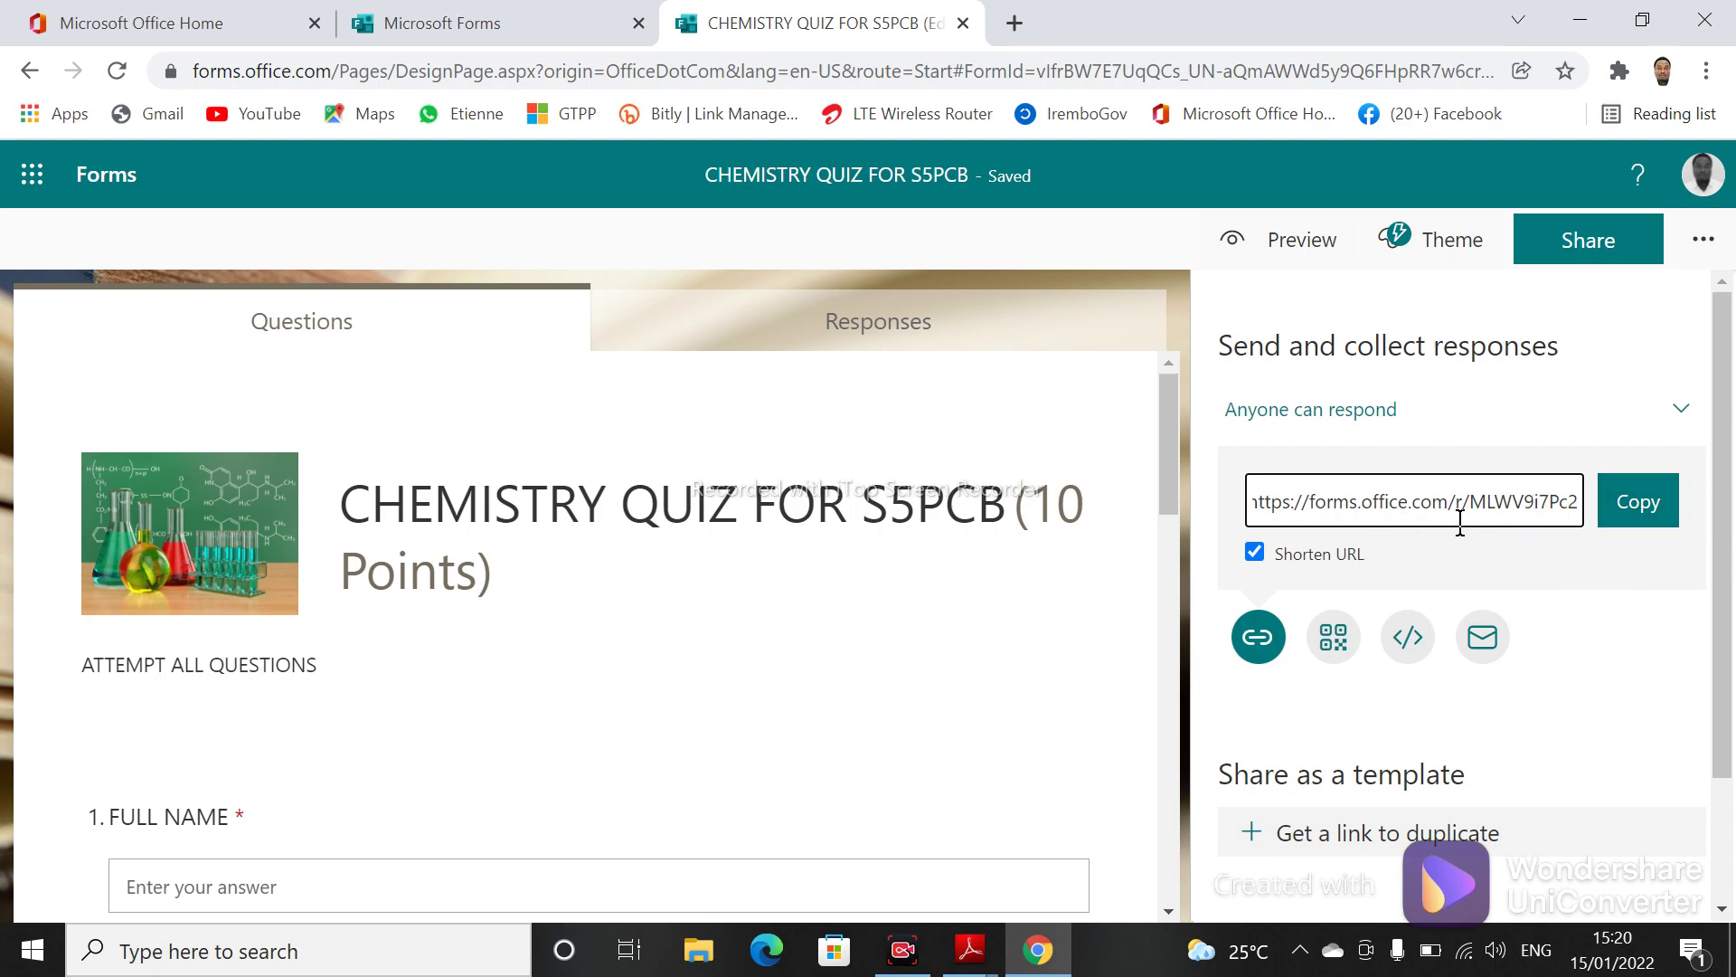
{"action": "left_click", "coordinate": [1625, 523]}
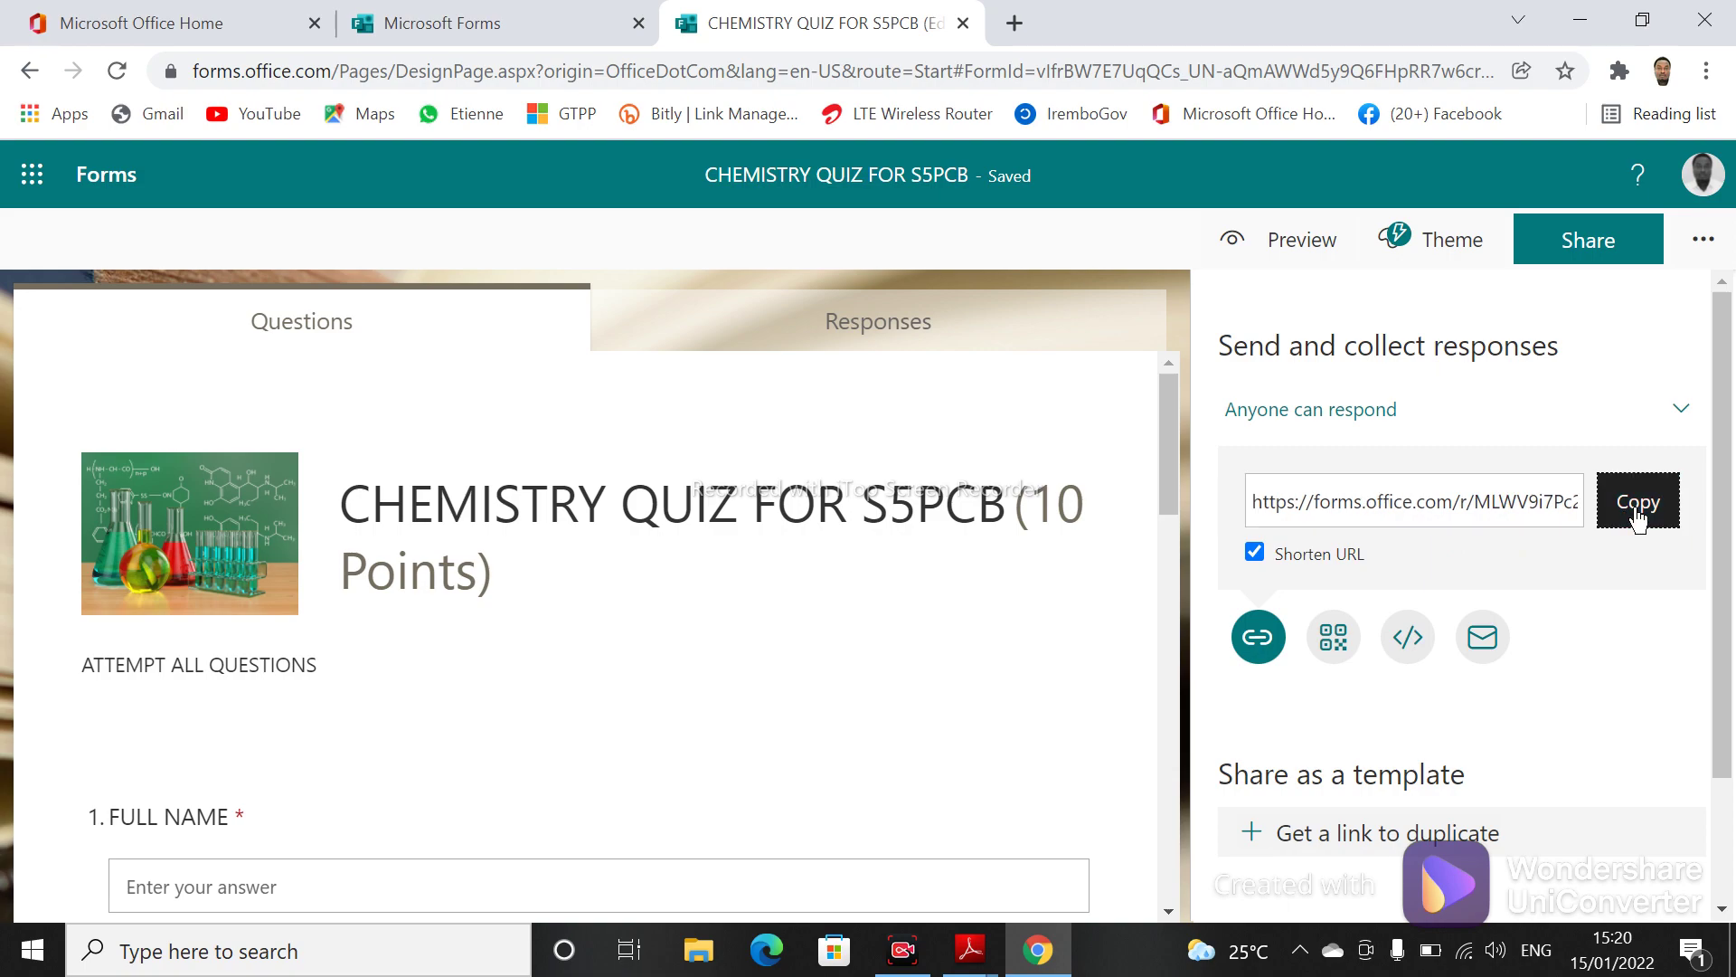
- Open WhatsApp Web in a new browser tab and send the copied quiz link to the "My 3G" chat
{"action": "left_click", "coordinate": [1011, 25]}
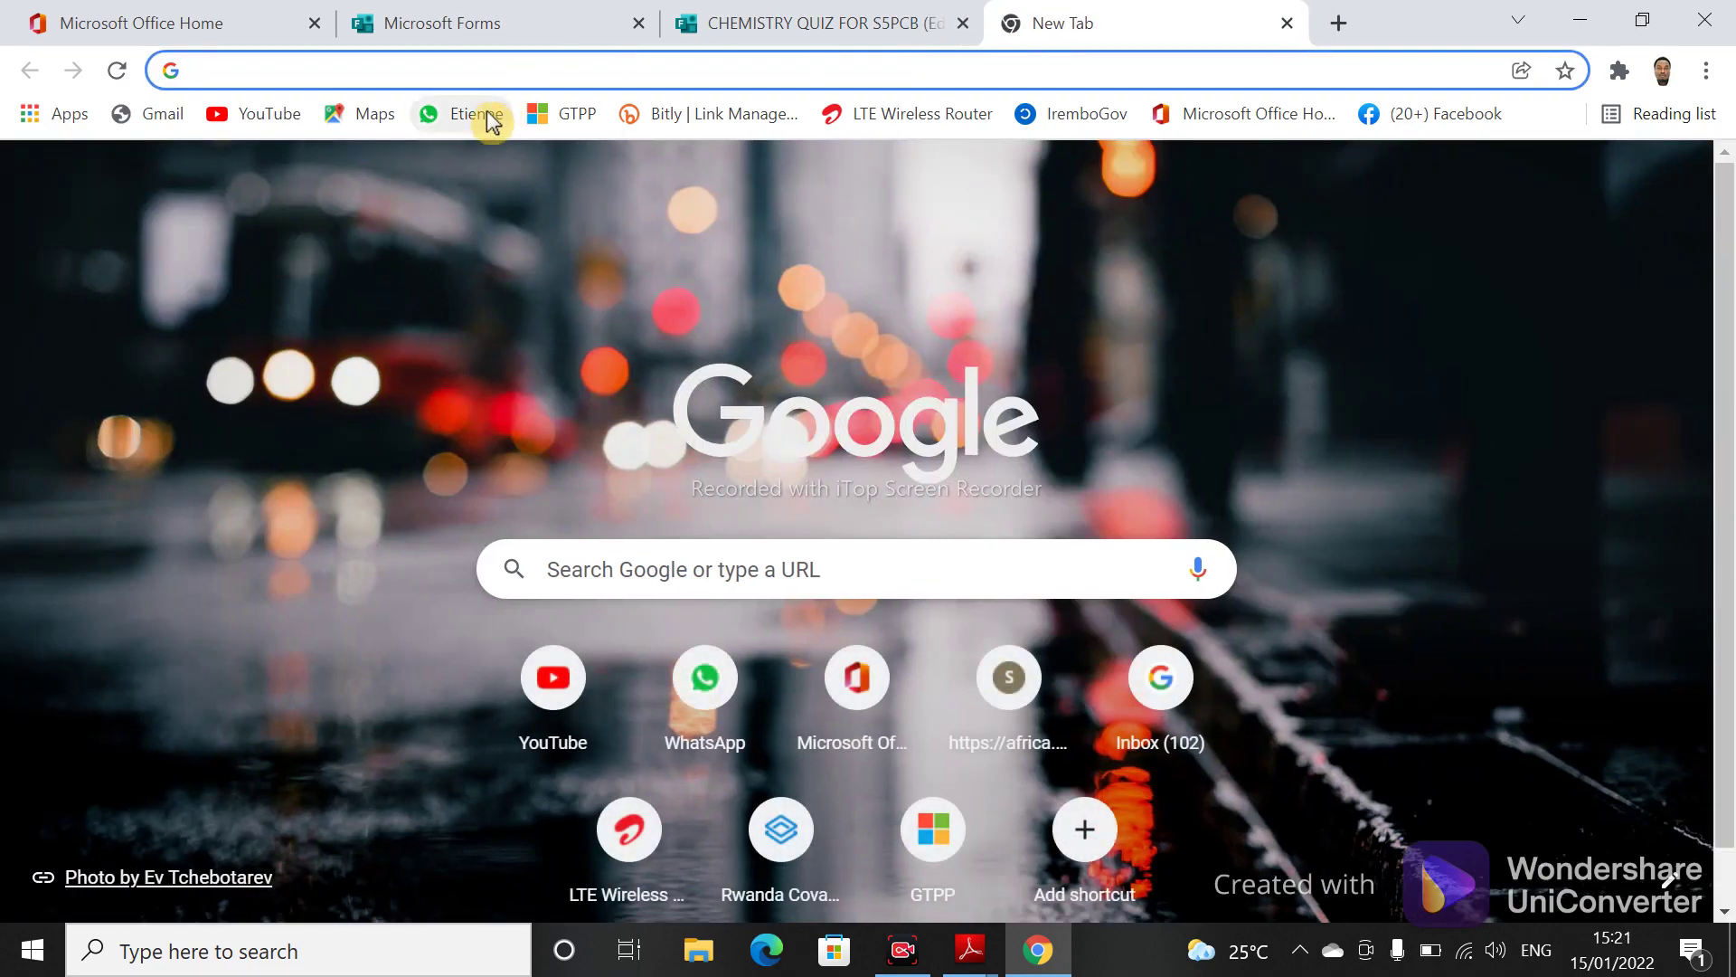
{"action": "left_click", "coordinate": [491, 120]}
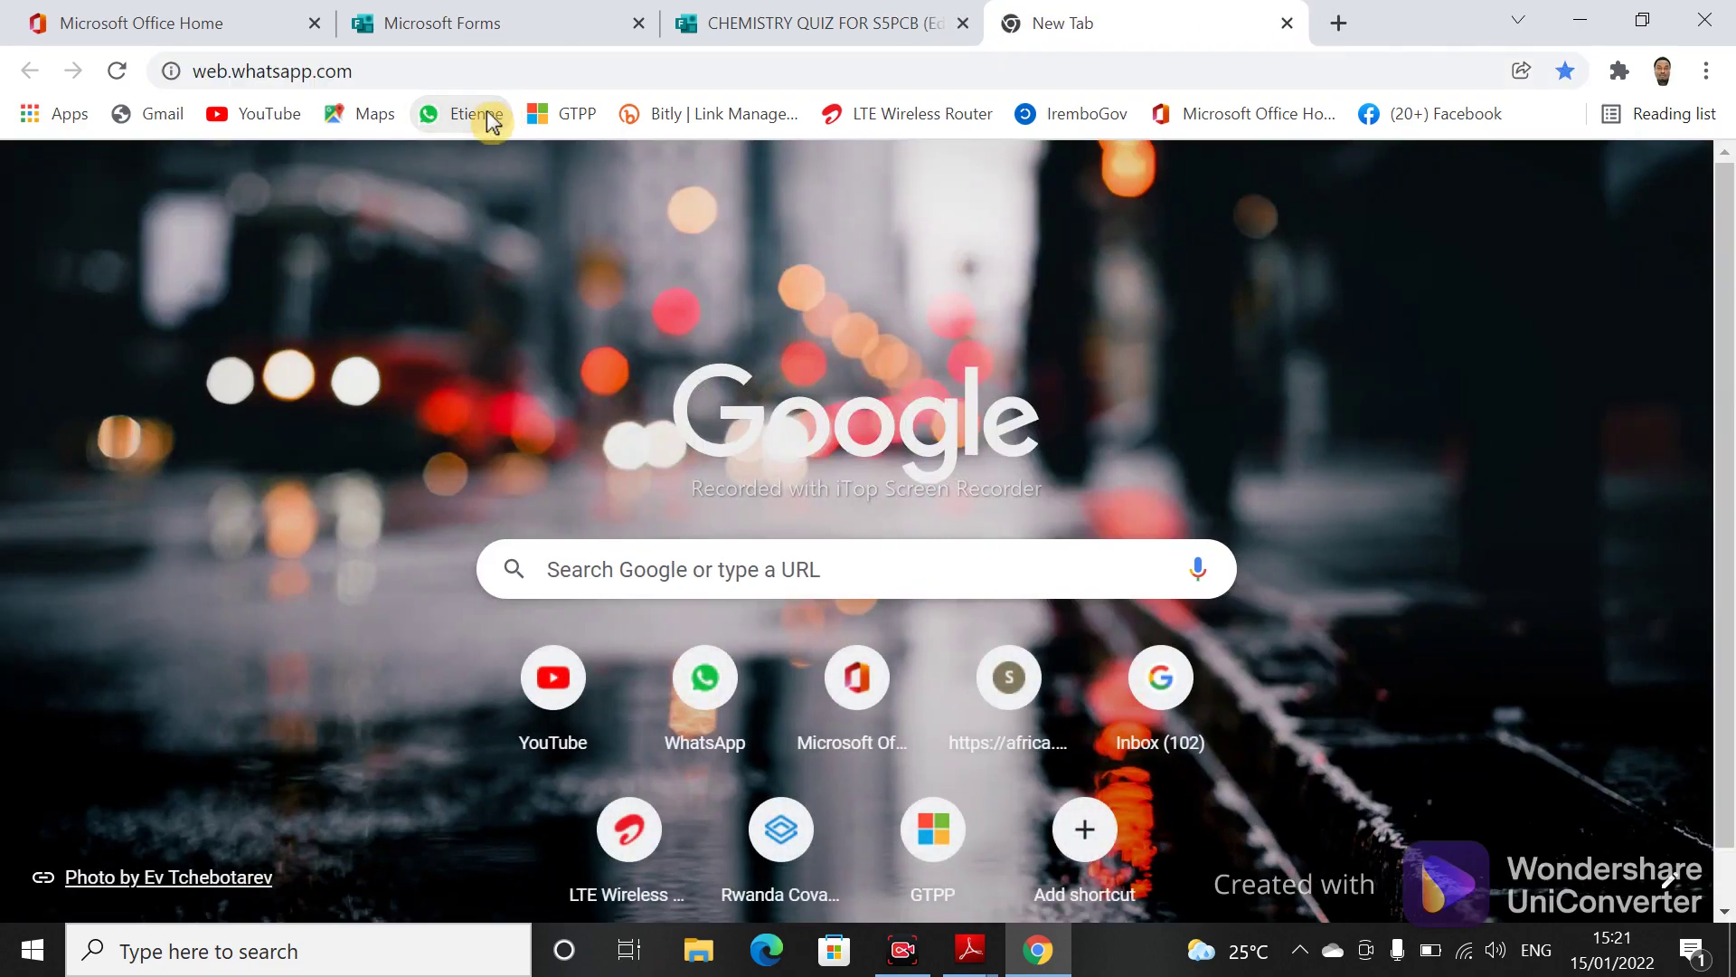
{"action": "left_click", "coordinate": [838, 24]}
{"action": "left_click", "coordinate": [1114, 24]}
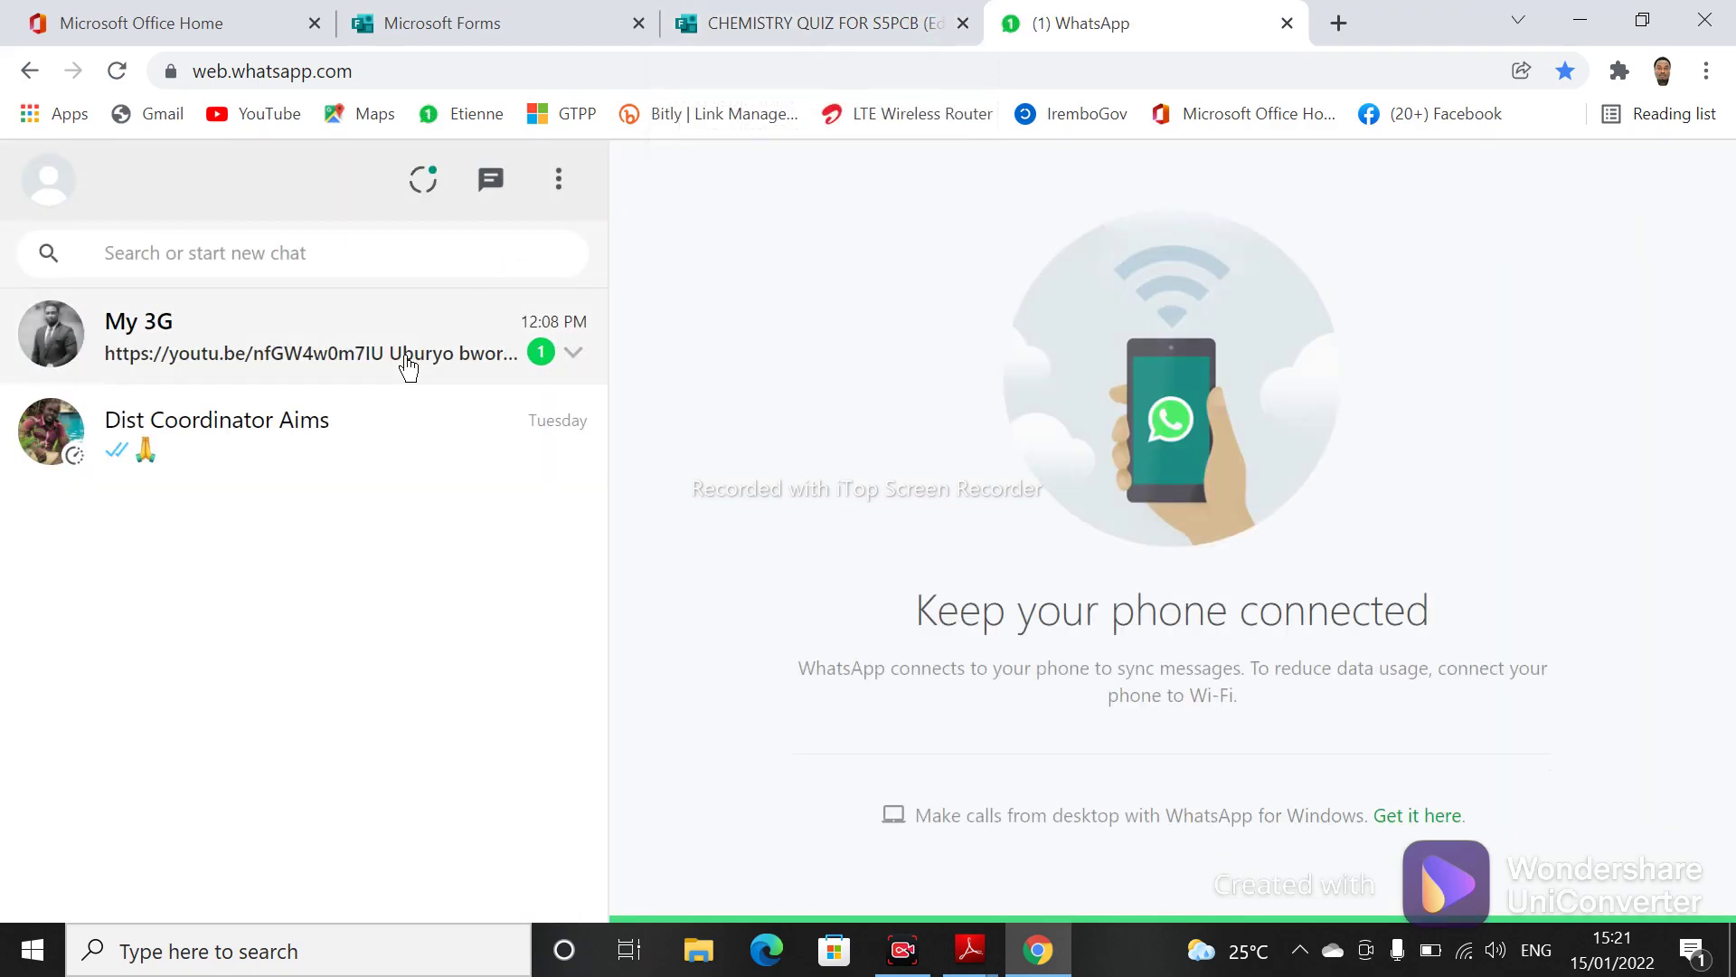
{"action": "left_click", "coordinate": [408, 366]}
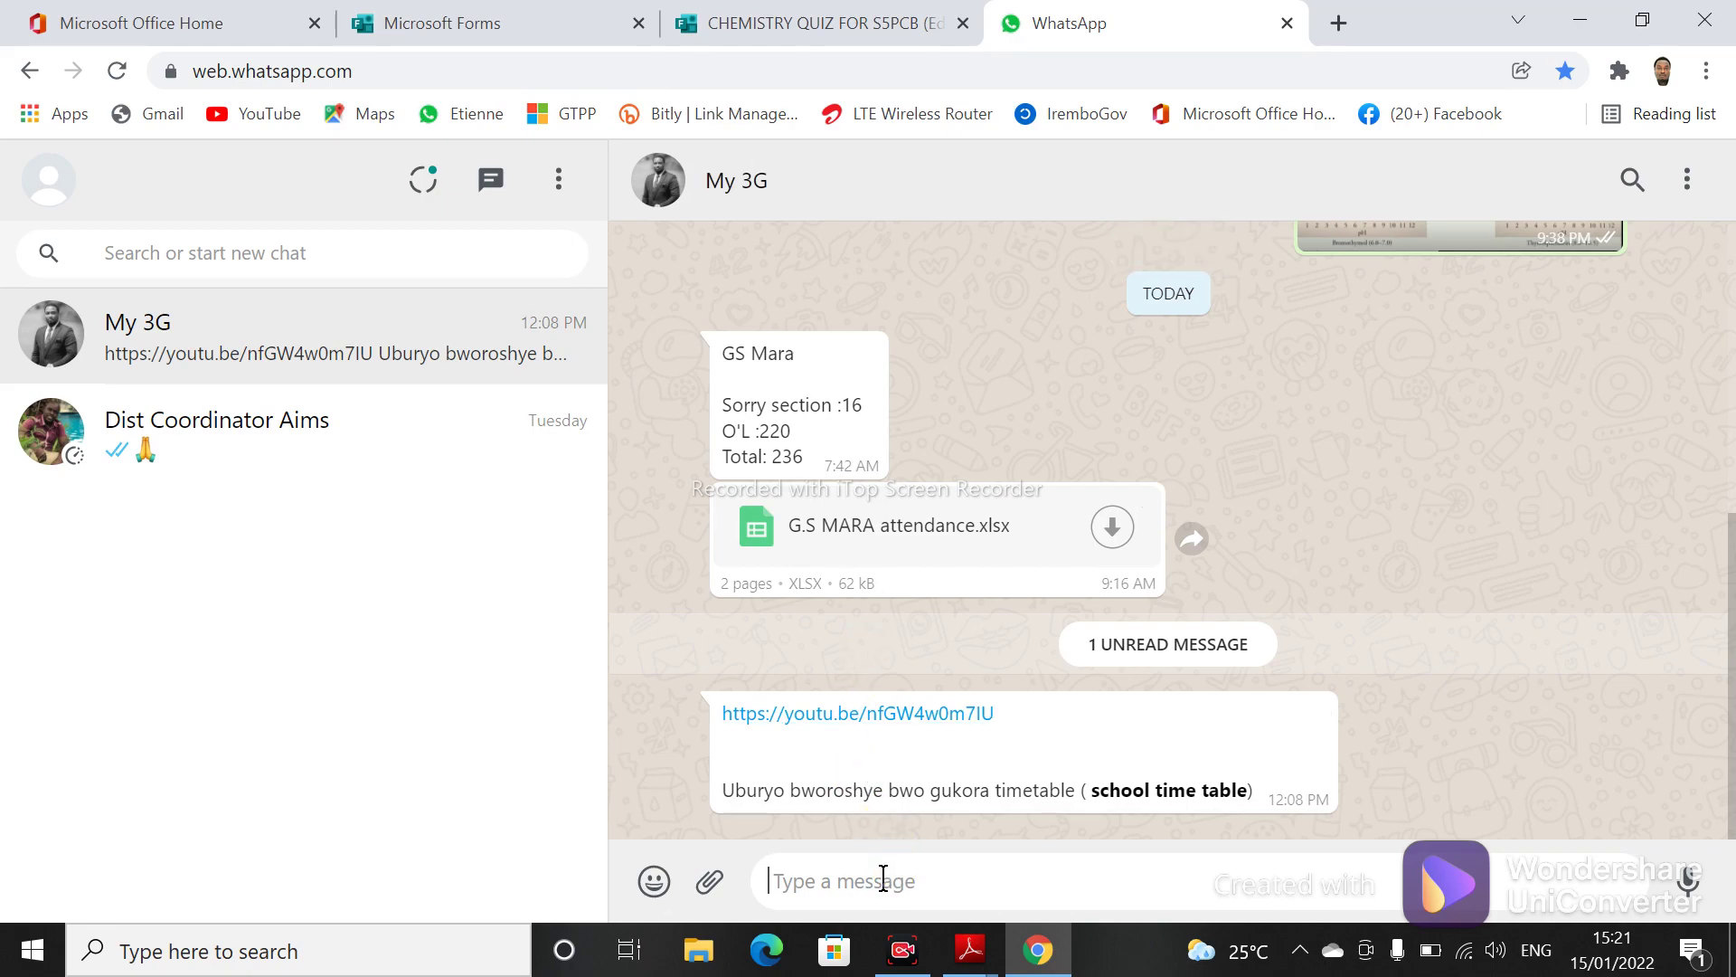
{"action": "key", "text": "ctrl+v"}
{"action": "key", "text": "Return"}
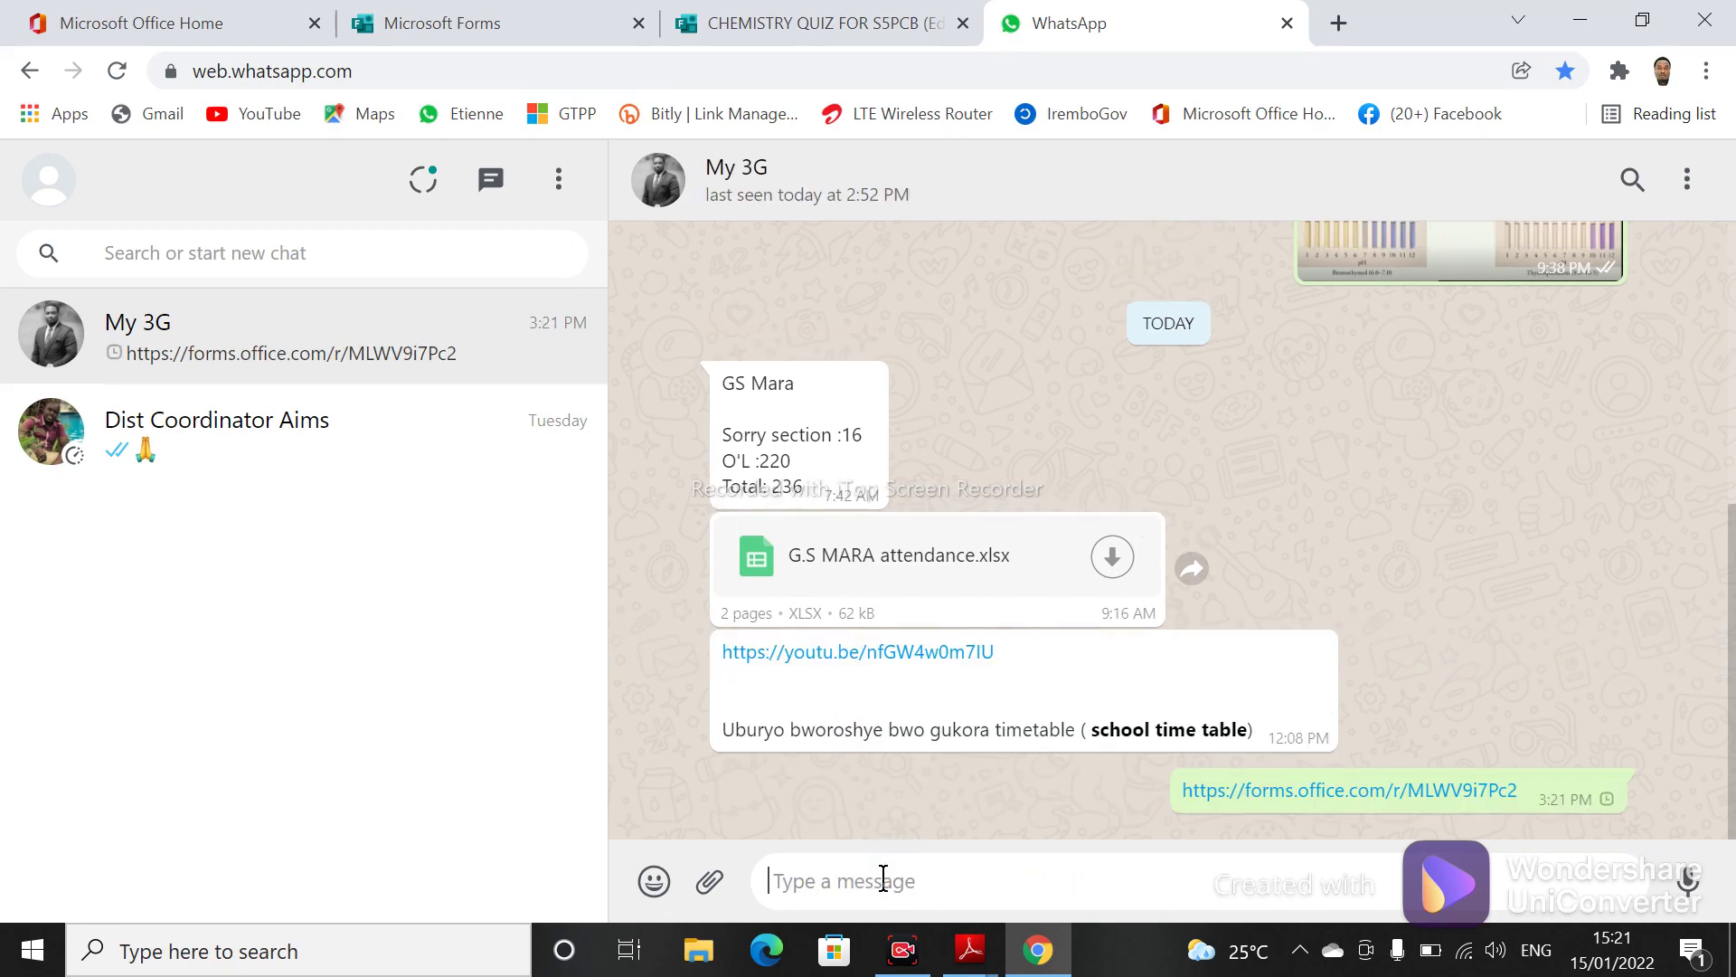
- Switch back to Microsoft Forms, view the quiz's responses page, and preview the whole quiz as it appears on a computer
{"action": "left_click", "coordinate": [850, 27]}
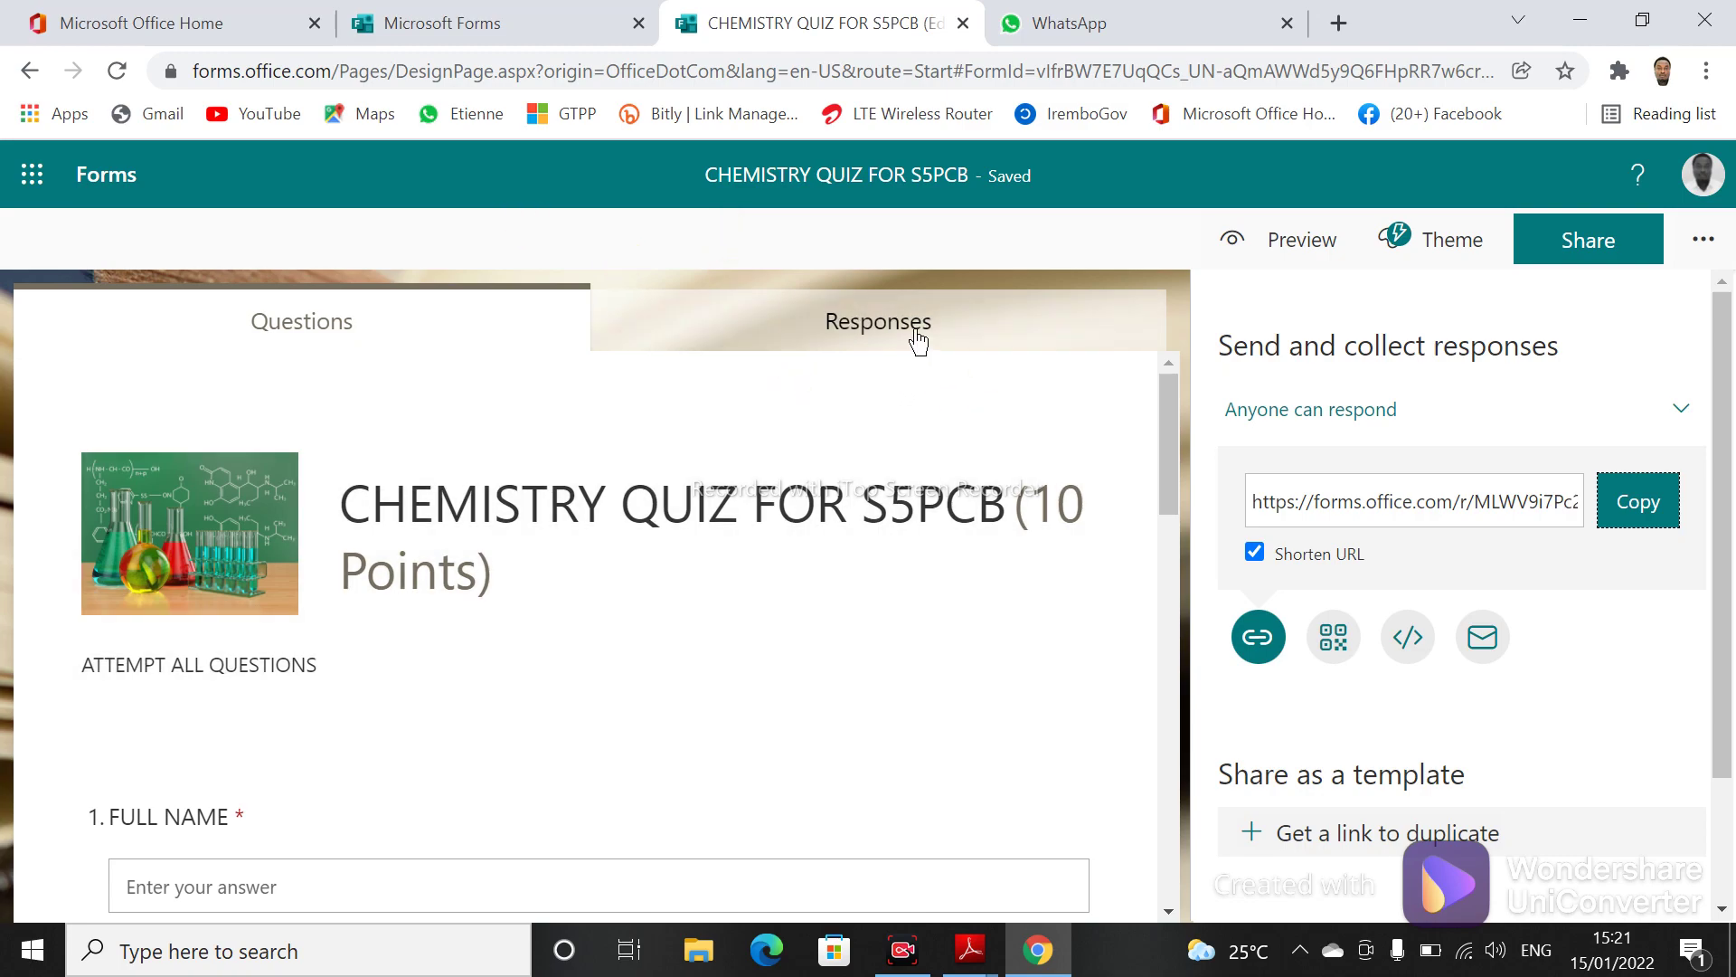
{"action": "left_click", "coordinate": [918, 341]}
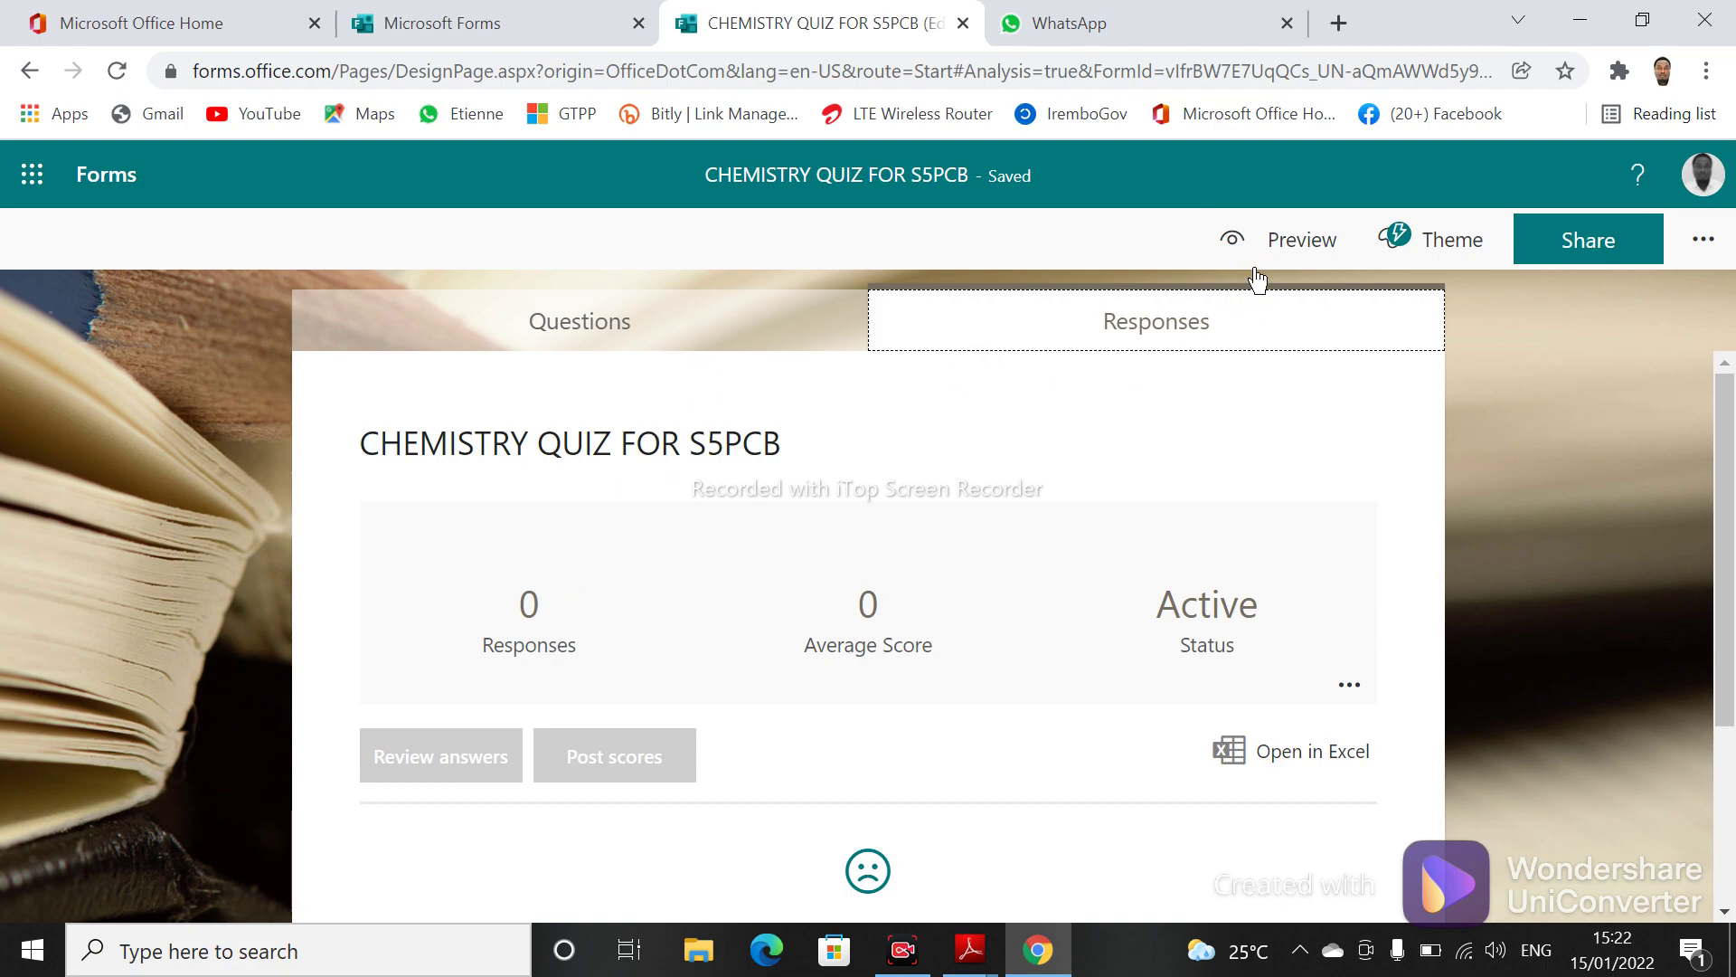
{"action": "left_click", "coordinate": [1301, 242]}
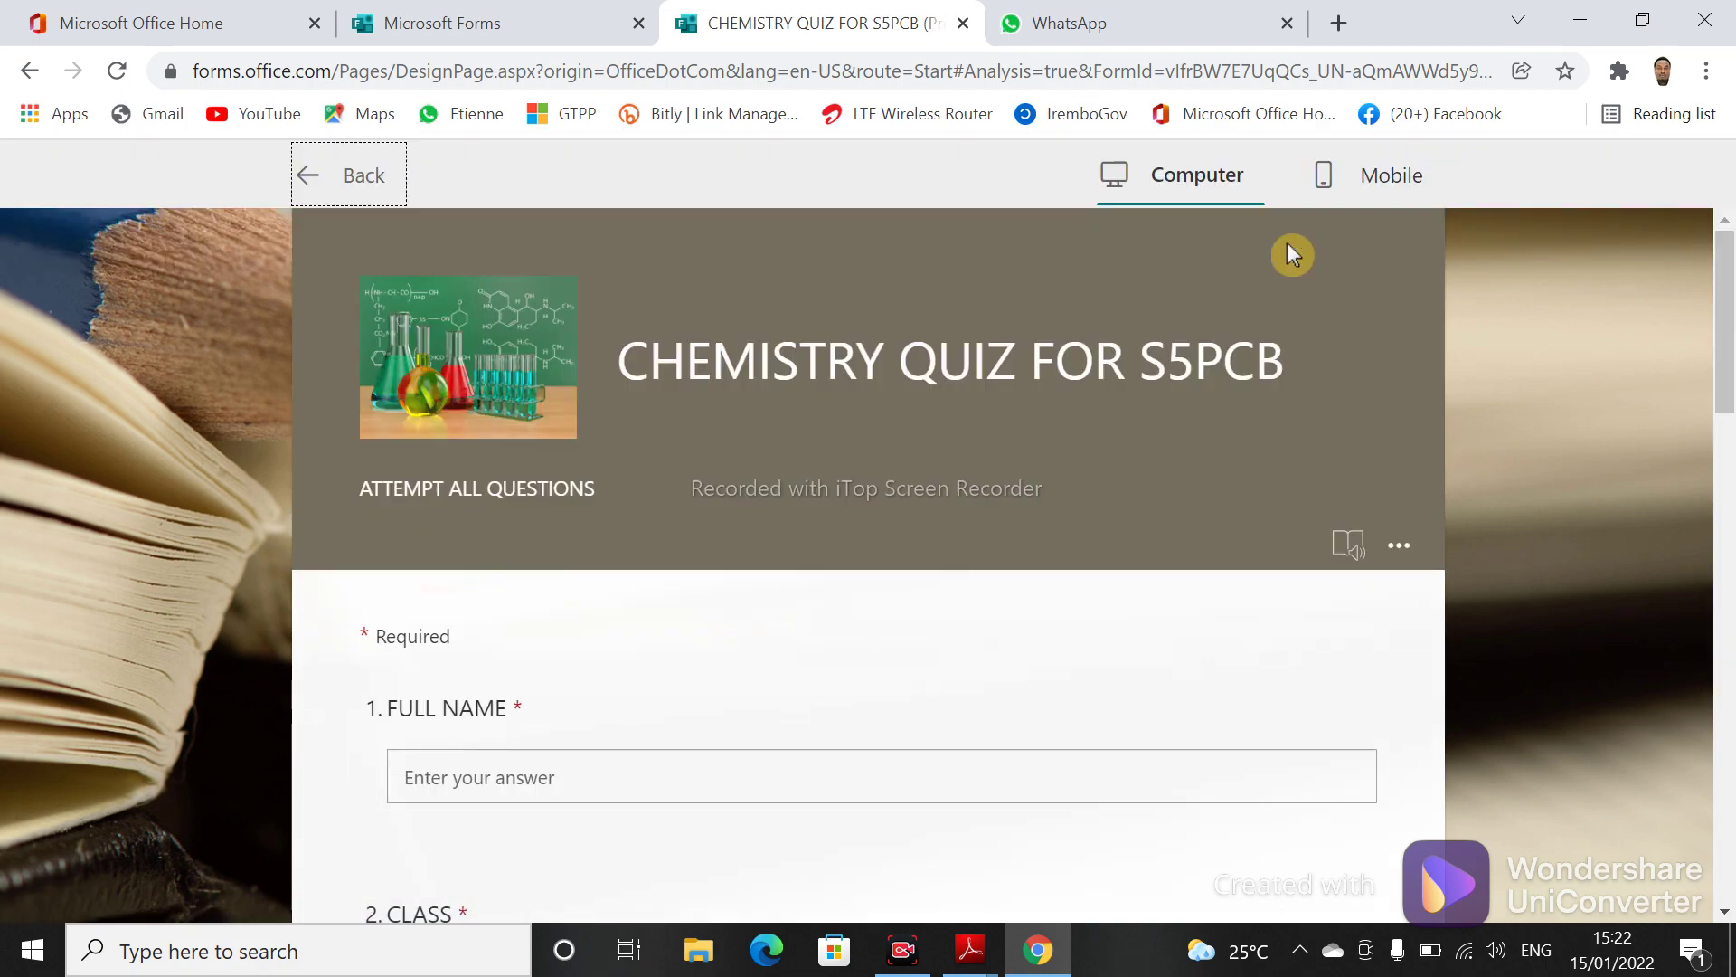
{"action": "left_click", "coordinate": [1729, 552]}
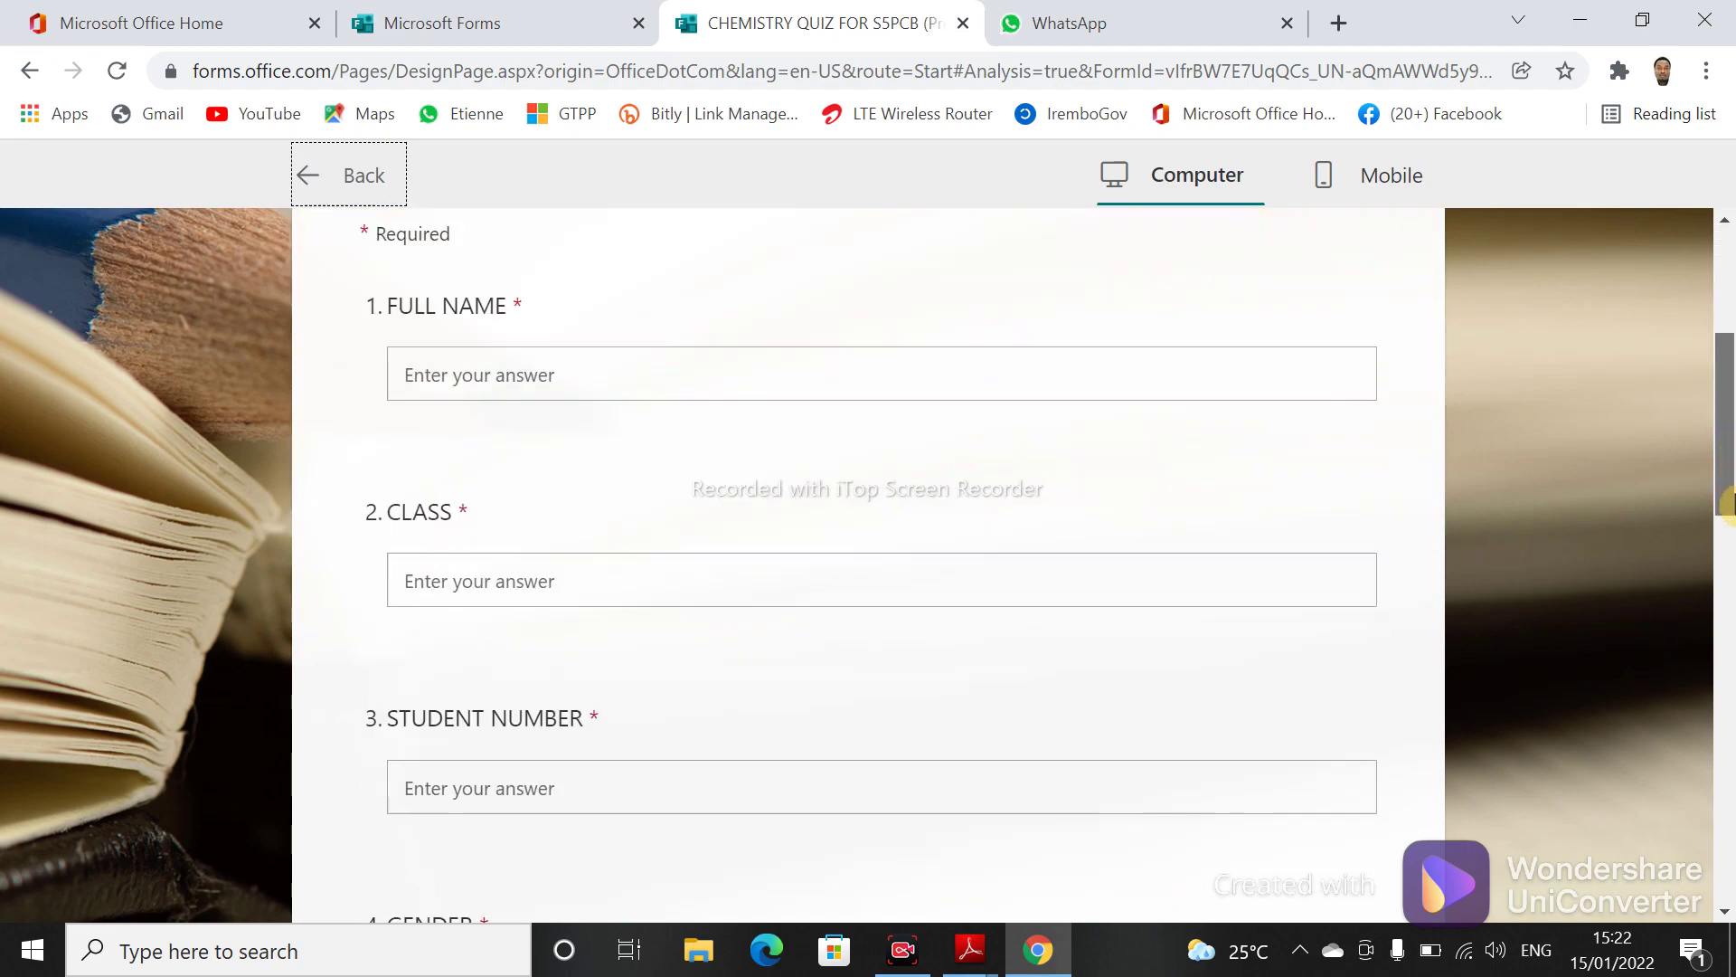
{"action": "left_click_drag", "start_coordinate": [1728, 552], "coordinate": [1728, 701]}
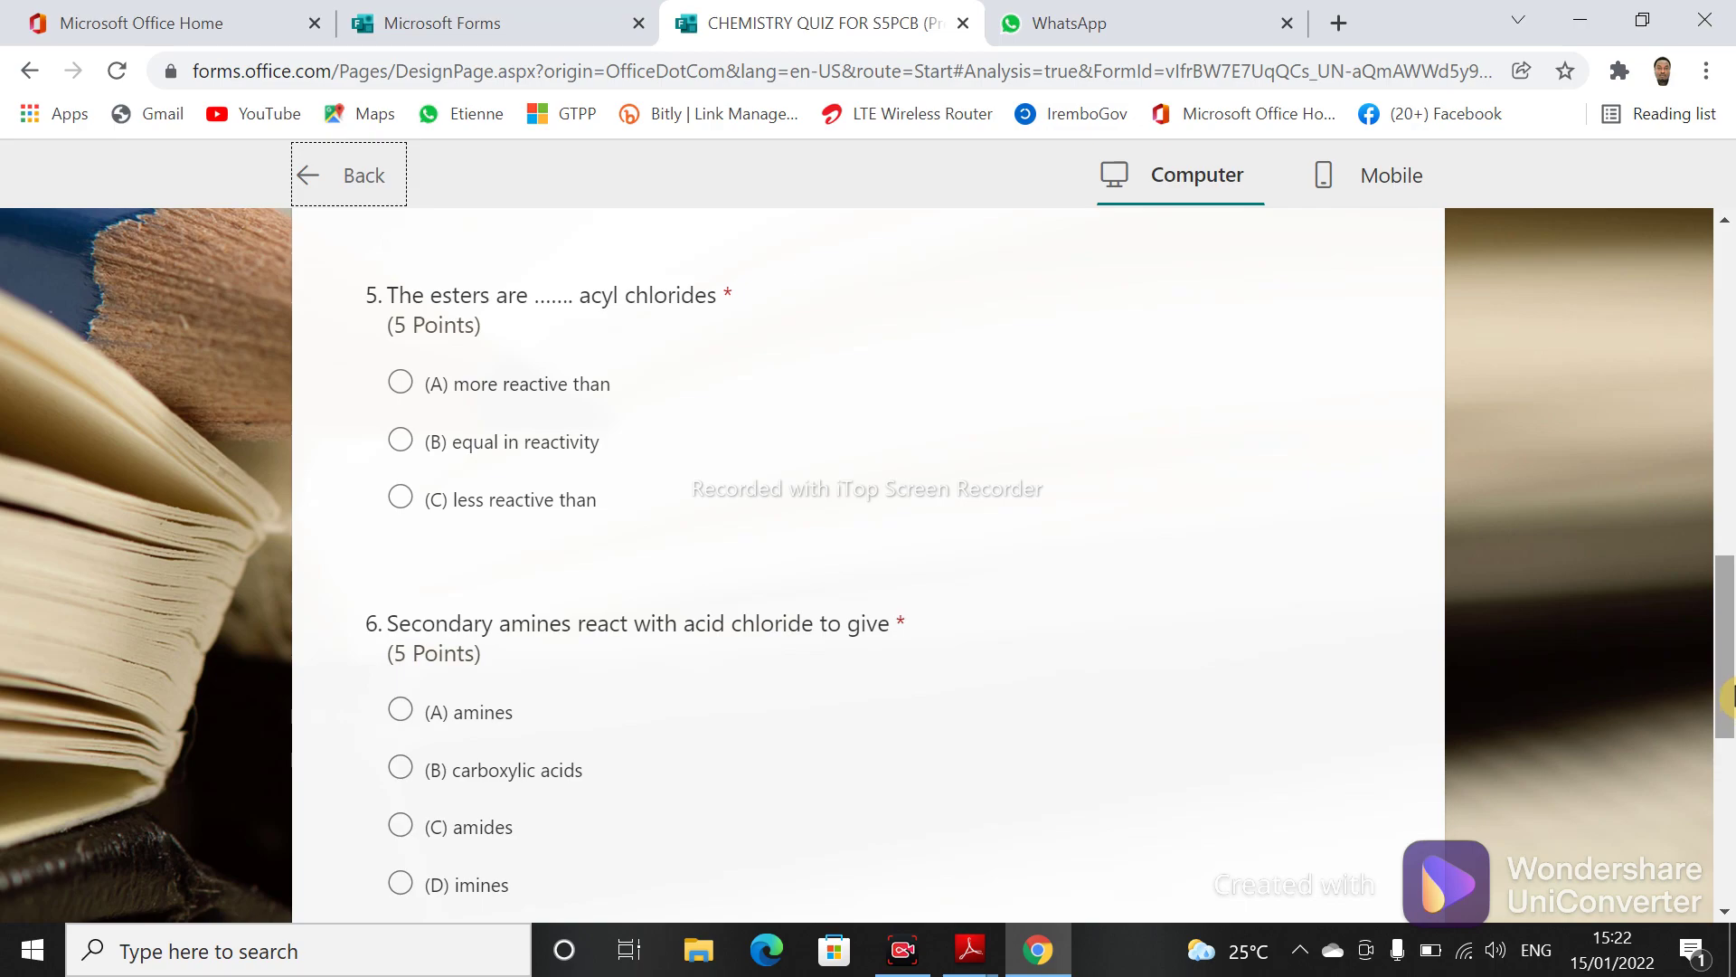
{"action": "left_click_drag", "start_coordinate": [1729, 697], "coordinate": [1730, 780]}
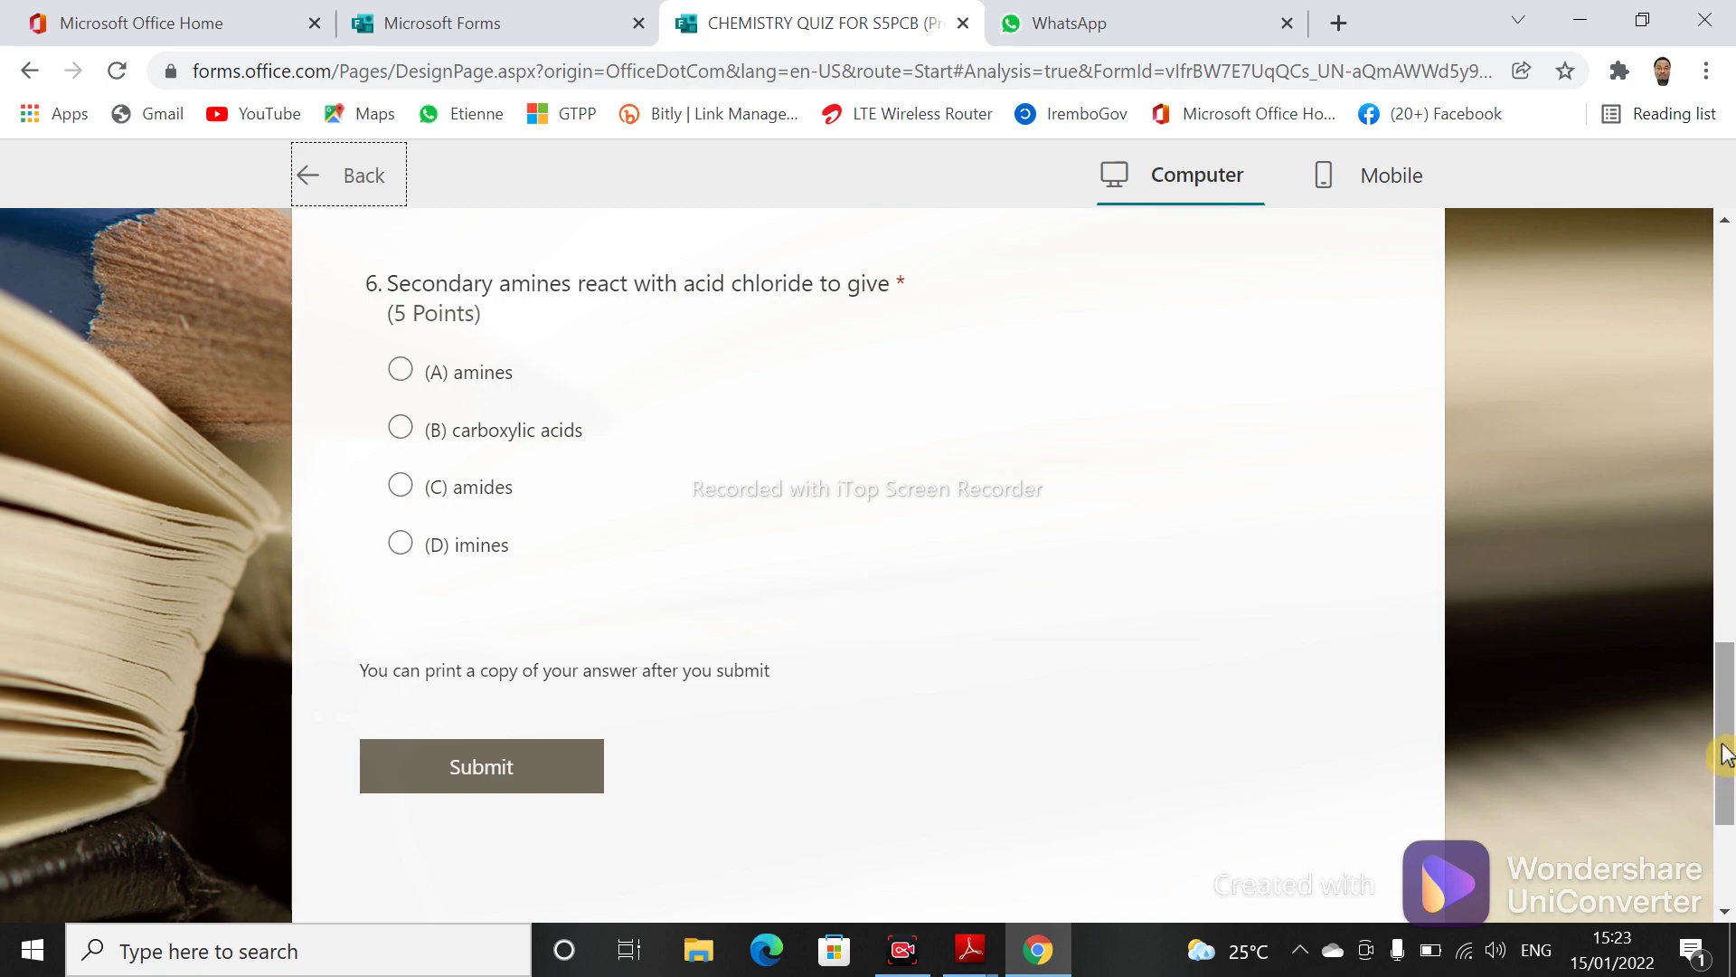
{"action": "left_click_drag", "start_coordinate": [1724, 768], "coordinate": [1675, 280]}
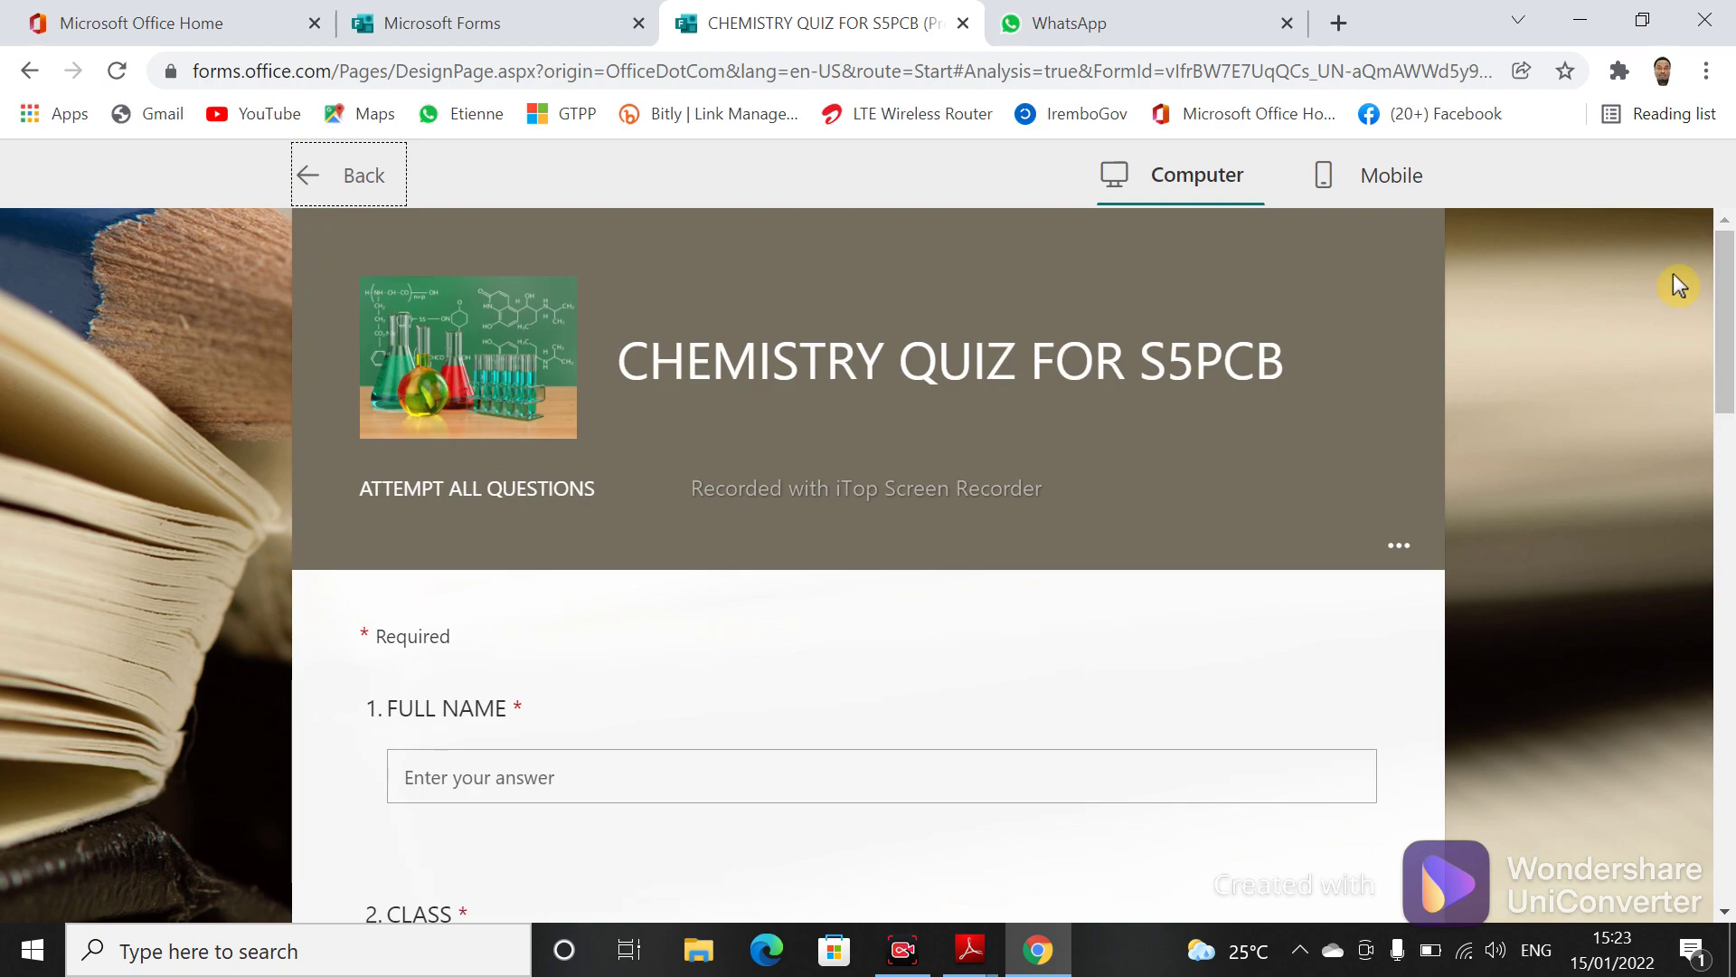
{"action": "left_click", "coordinate": [344, 174]}
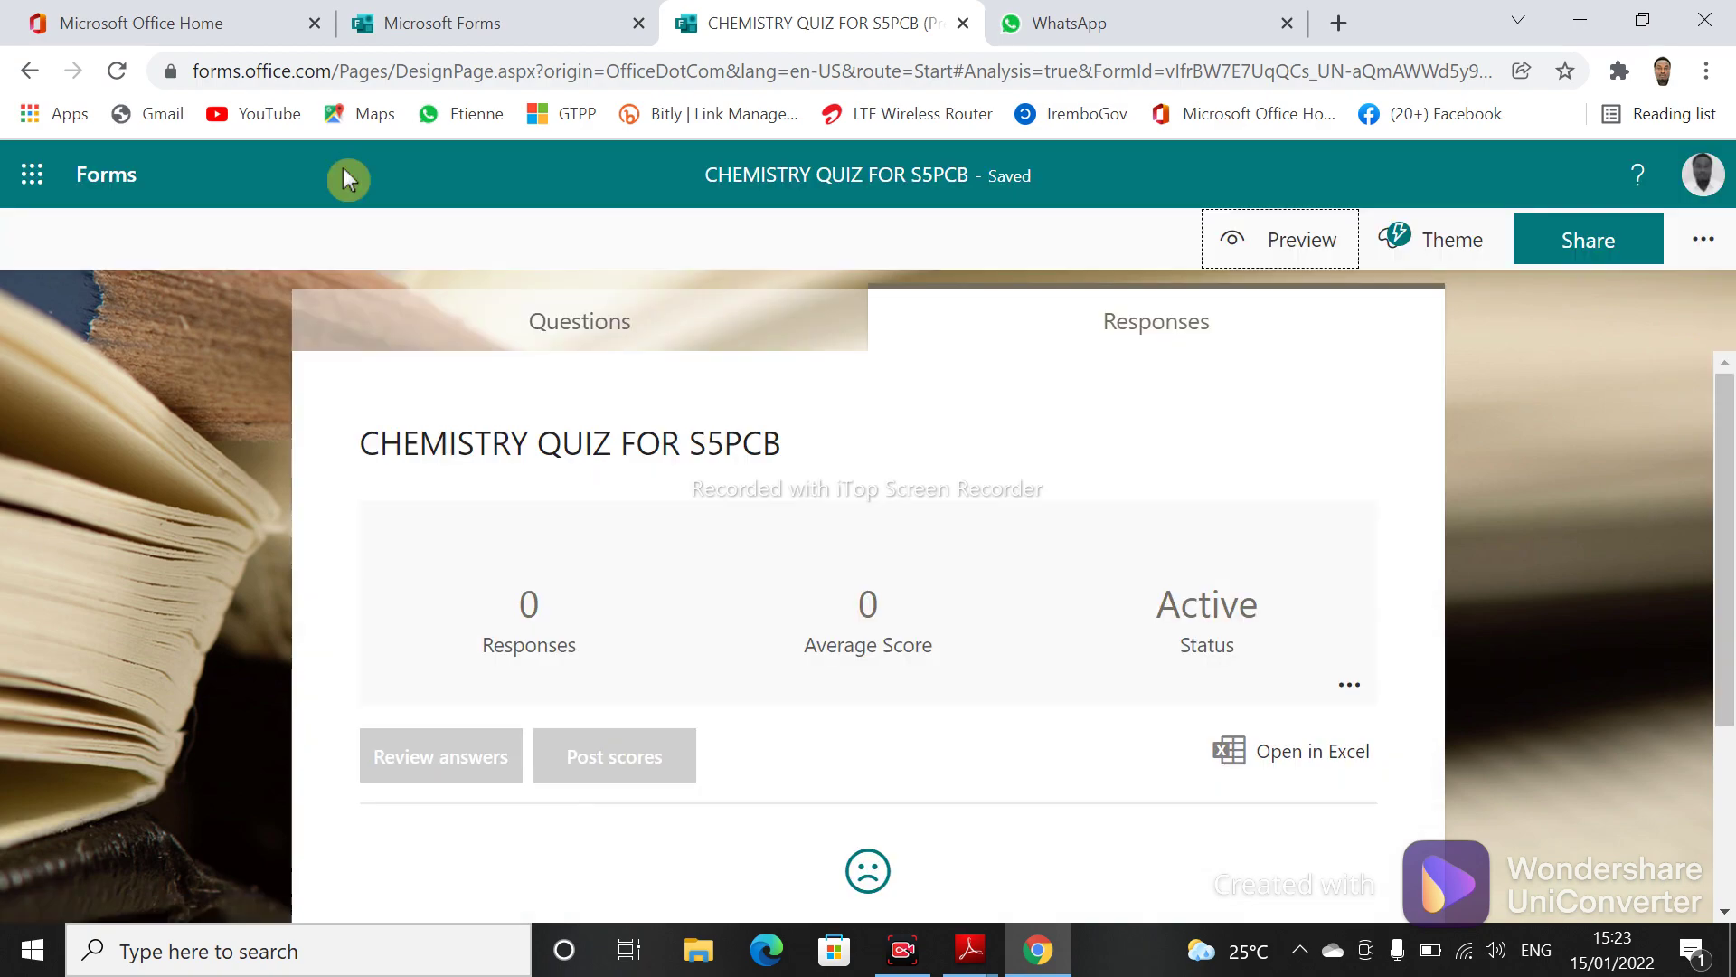
- Examine the quiz's response summary from the overall score through the answer breakdown of all six questions
{"action": "left_click", "coordinate": [1116, 322]}
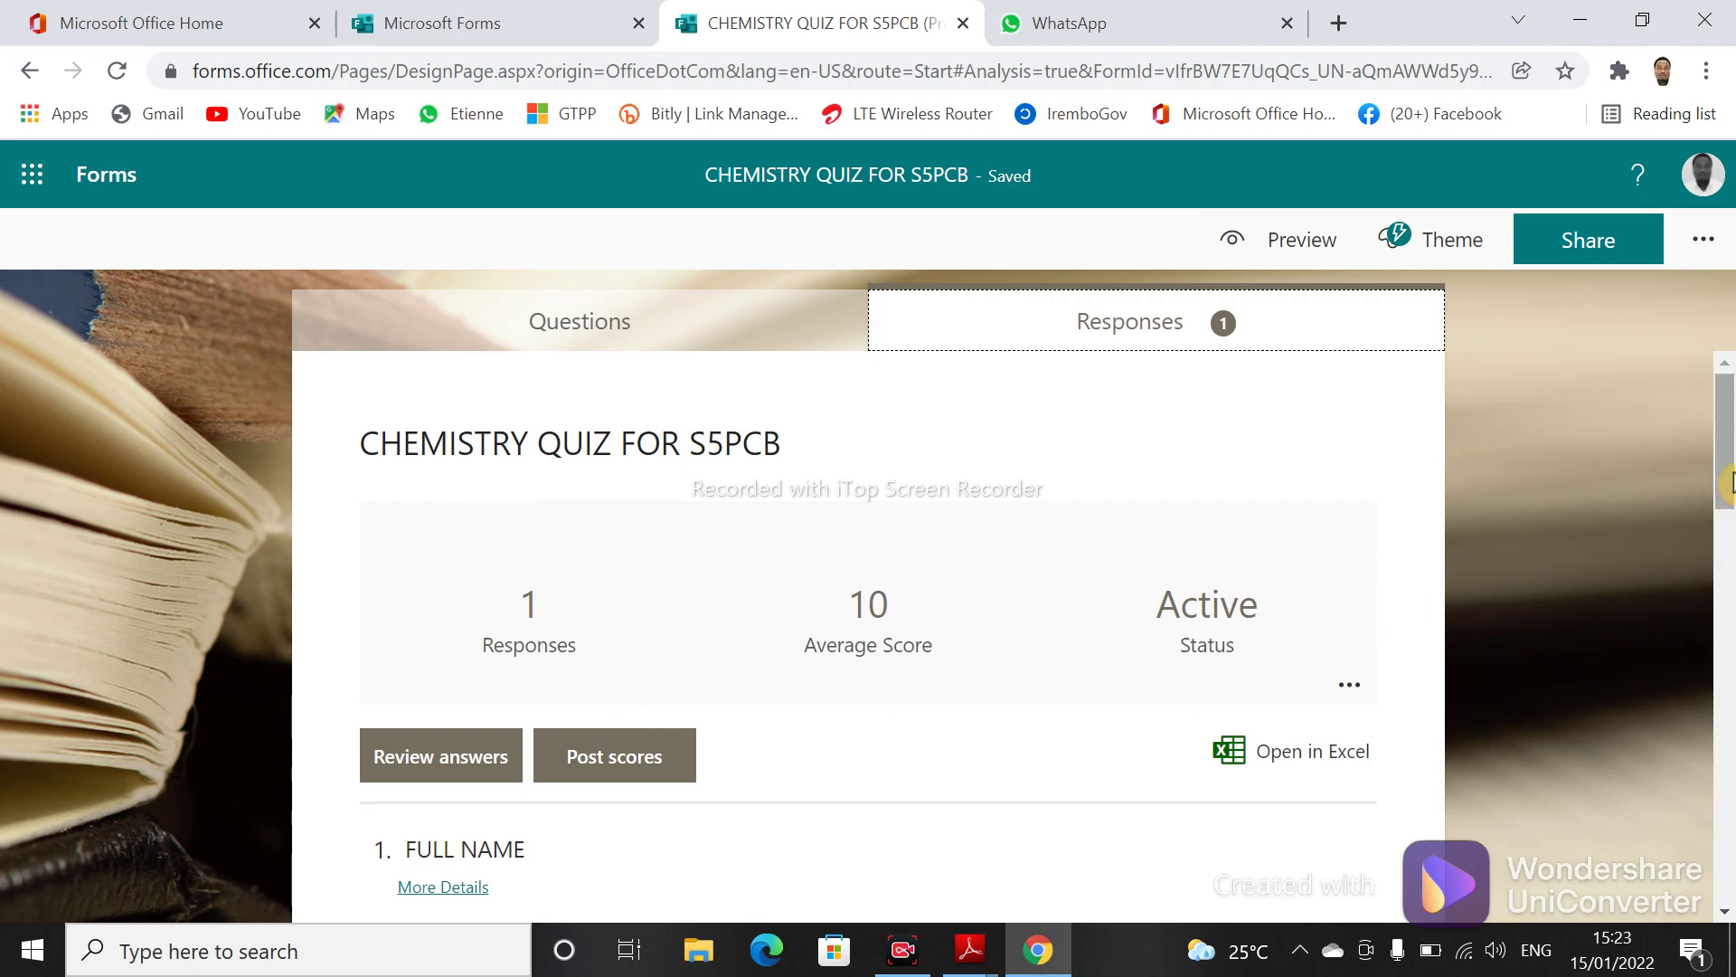
{"action": "scroll", "coordinate": [1728, 543], "scroll_direction": "down", "scroll_amount": 2}
{"action": "scroll", "coordinate": [1727, 536], "scroll_direction": "down", "scroll_amount": 2}
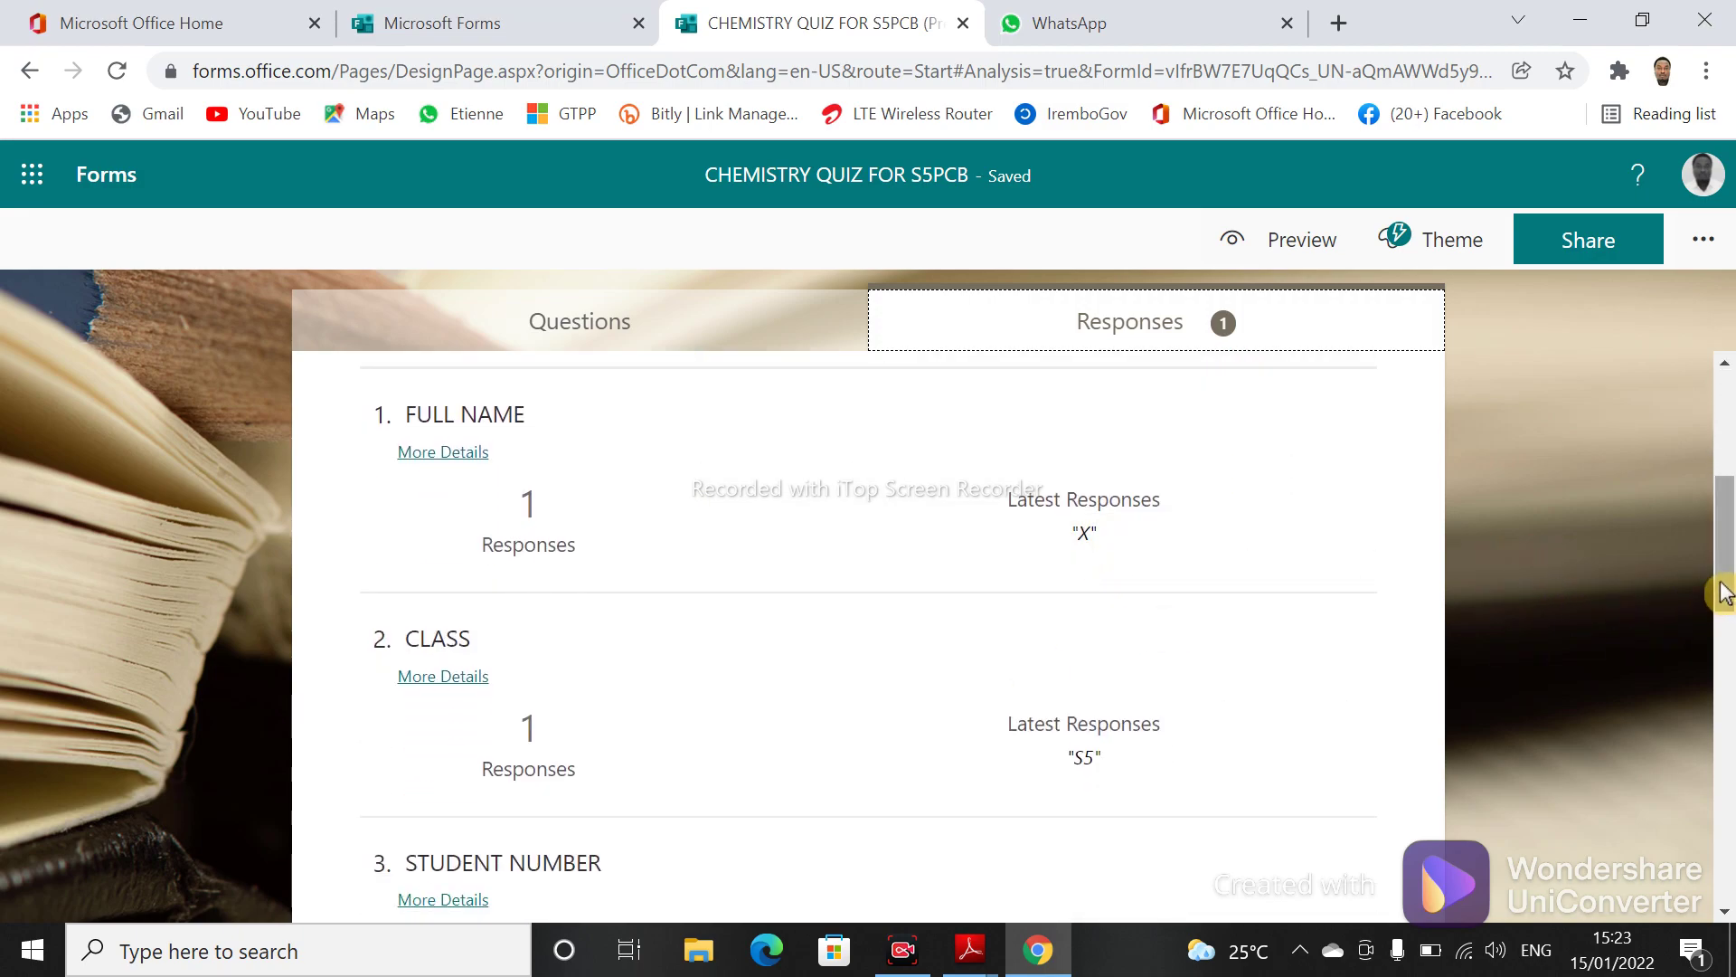
{"action": "scroll", "coordinate": [1723, 669], "scroll_direction": "down", "scroll_amount": 4}
{"action": "scroll", "coordinate": [1723, 694], "scroll_direction": "up", "scroll_amount": 5}
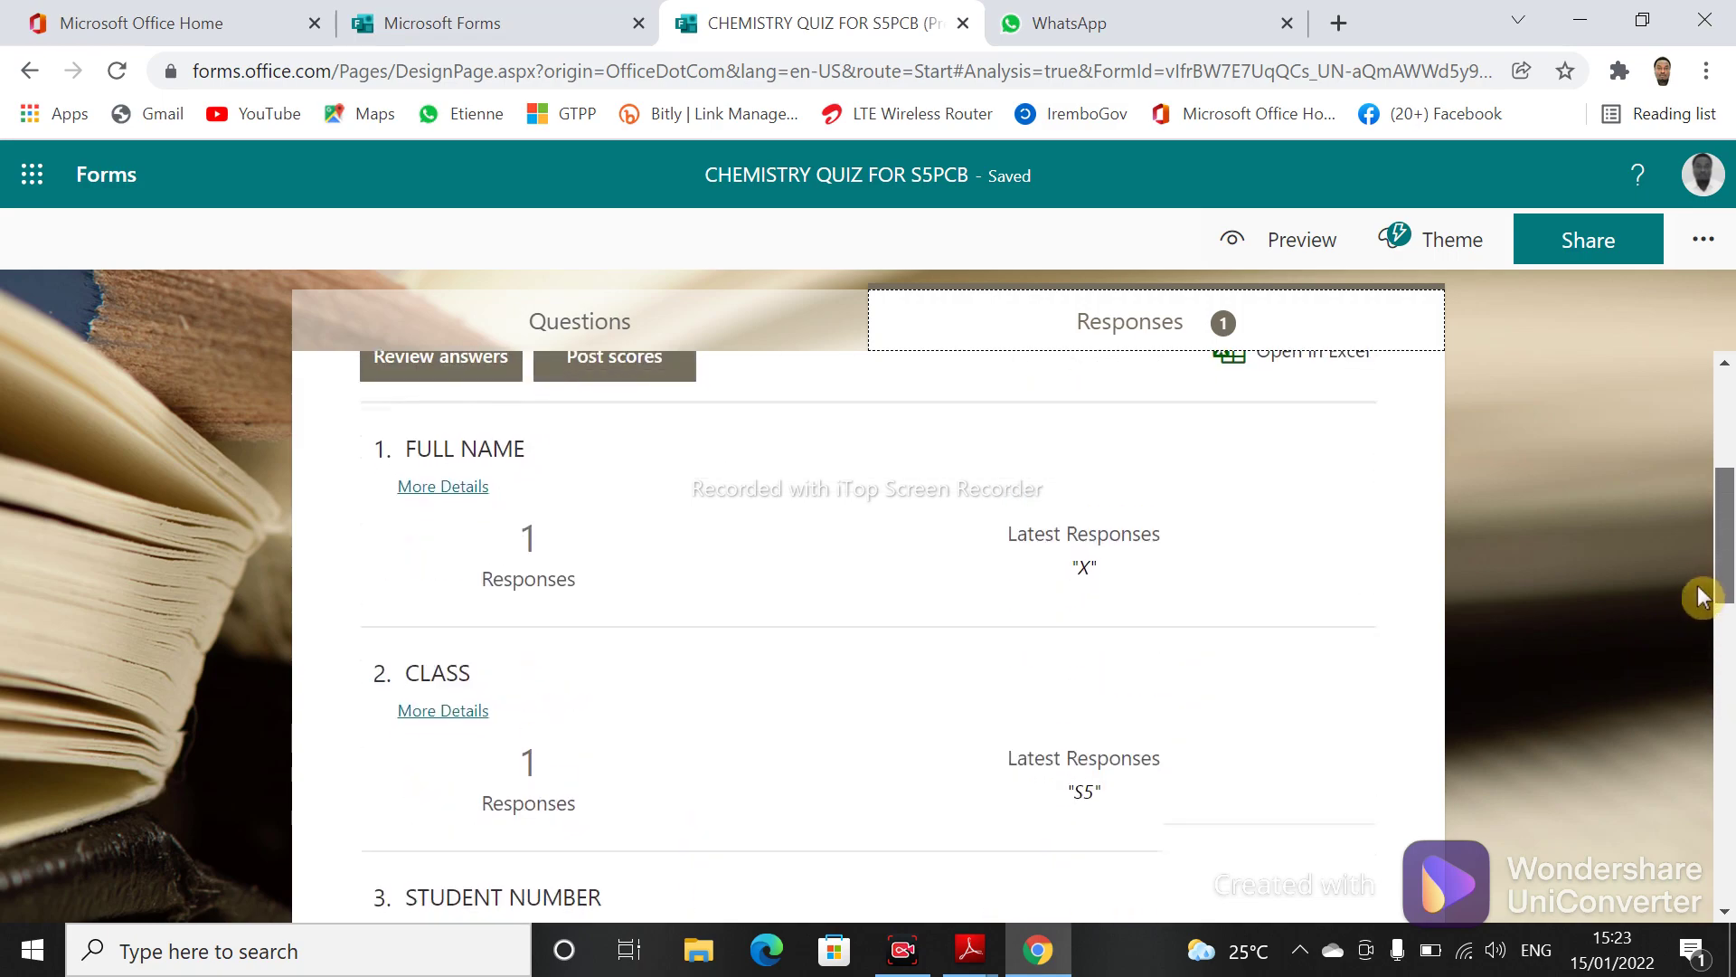
{"action": "scroll", "coordinate": [1721, 692], "scroll_direction": "down", "scroll_amount": 5}
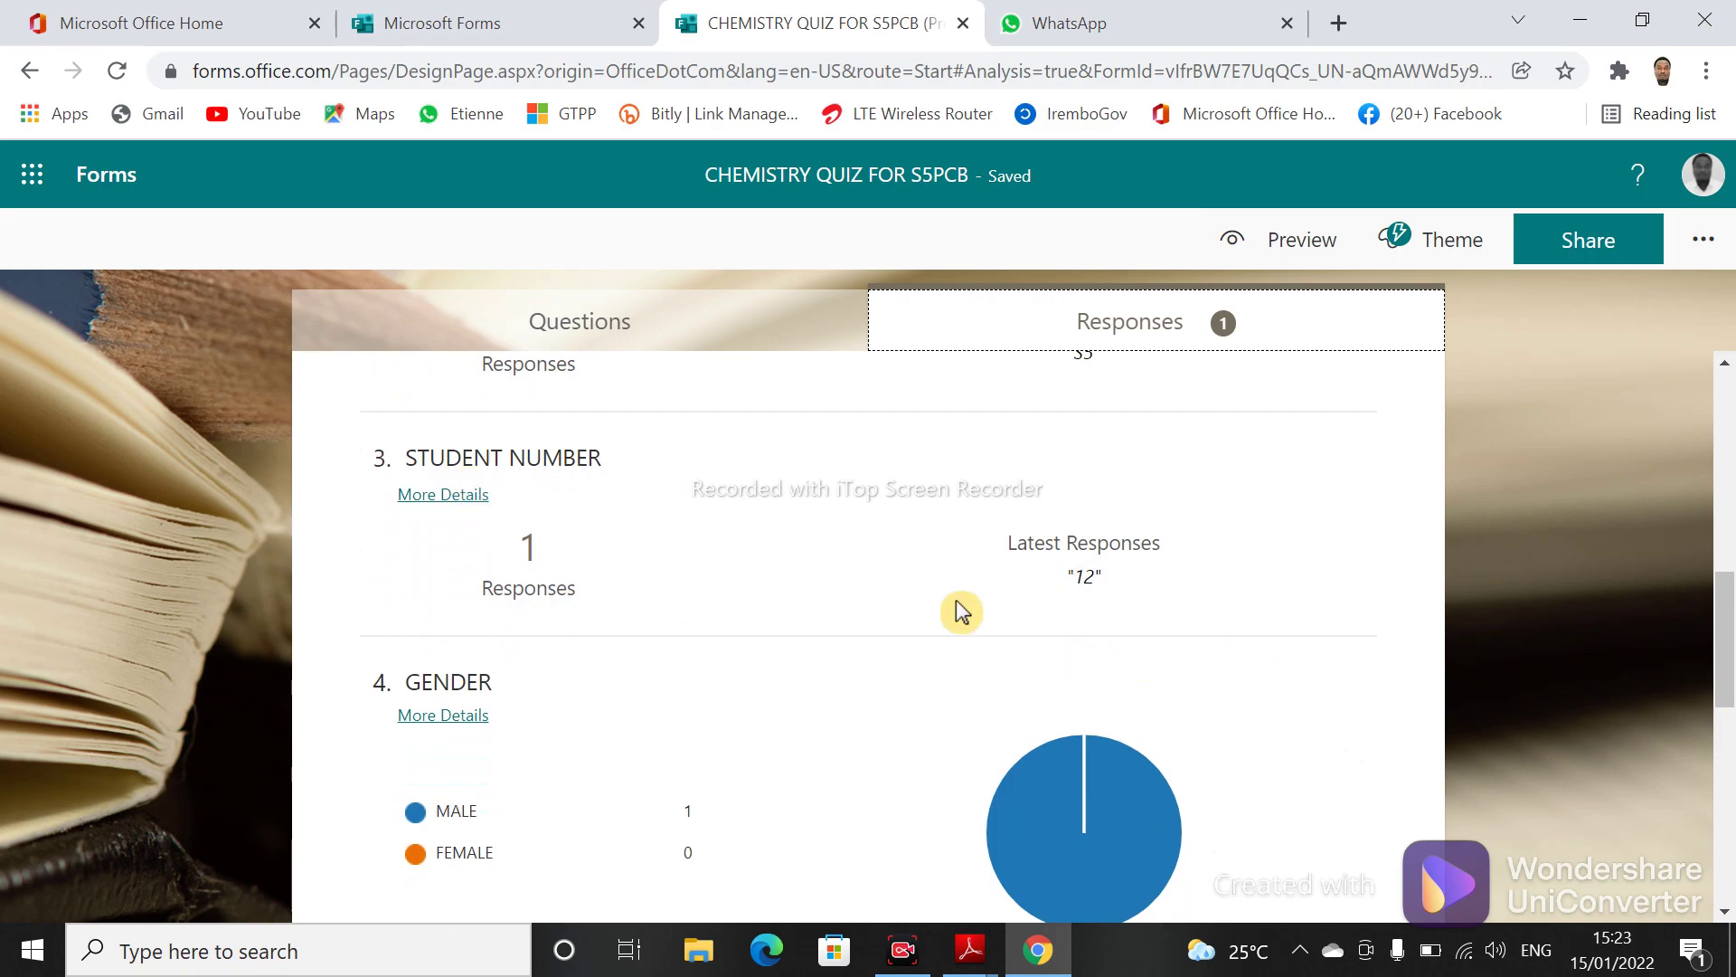
{"action": "left_click_drag", "start_coordinate": [1726, 608], "coordinate": [1727, 688]}
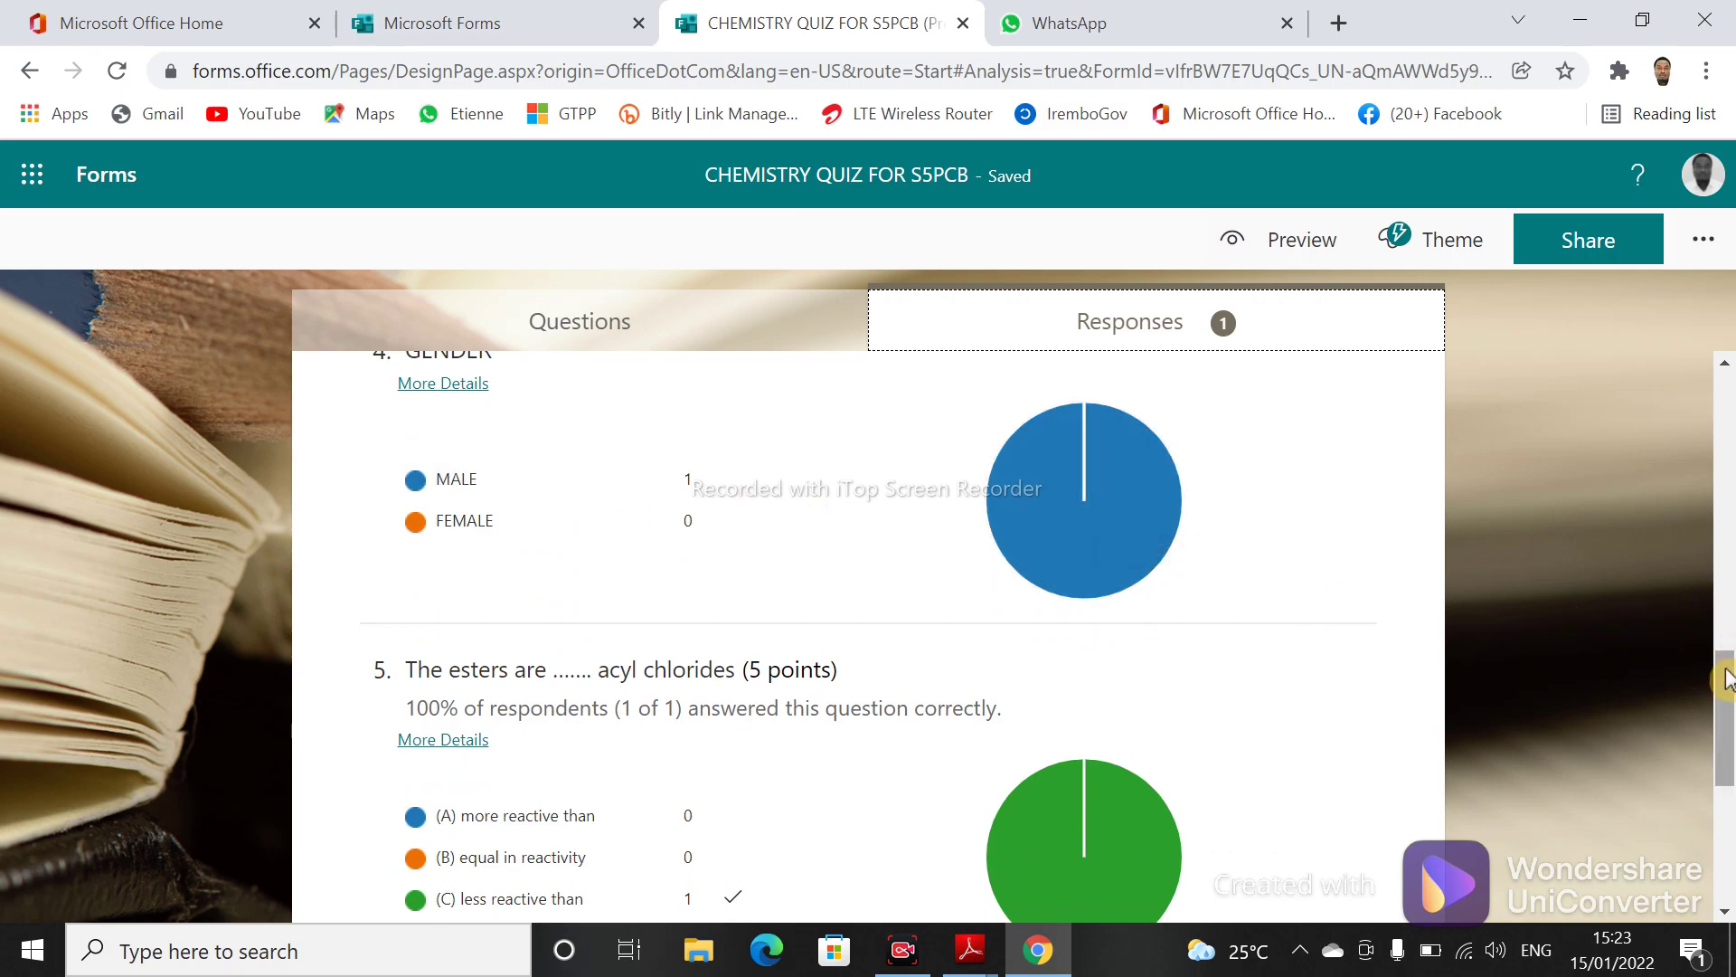
{"action": "left_click_drag", "start_coordinate": [1728, 683], "coordinate": [1729, 778]}
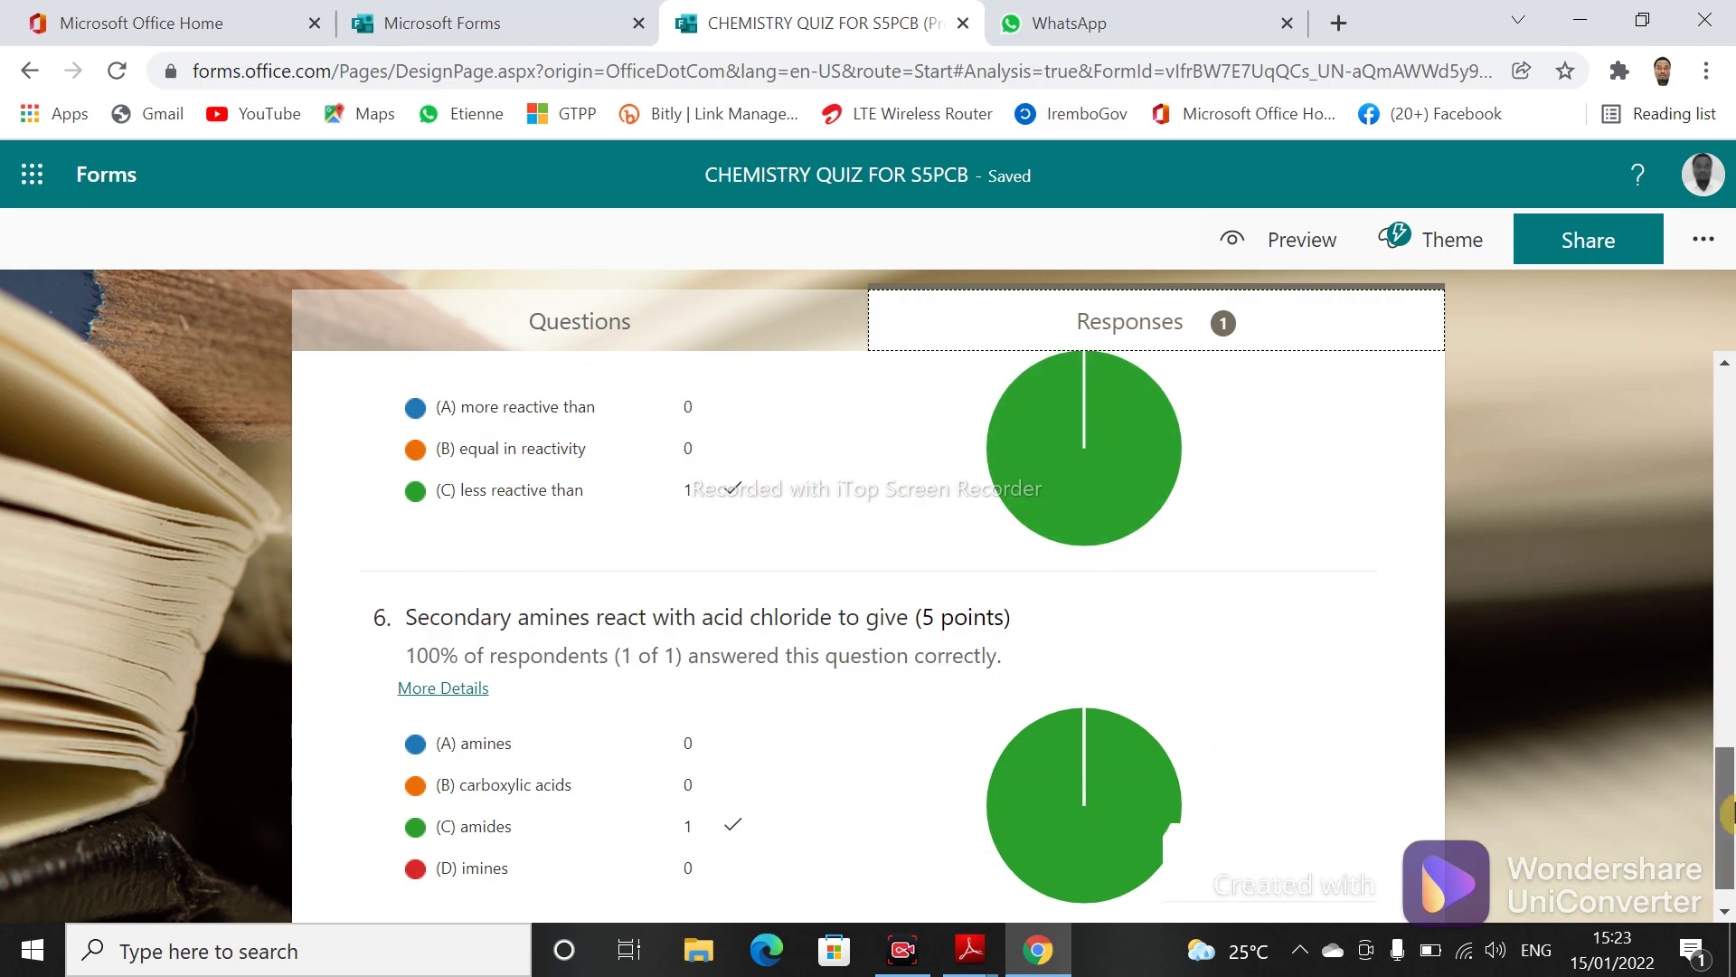
{"action": "left_click_drag", "start_coordinate": [1730, 796], "coordinate": [1729, 815]}
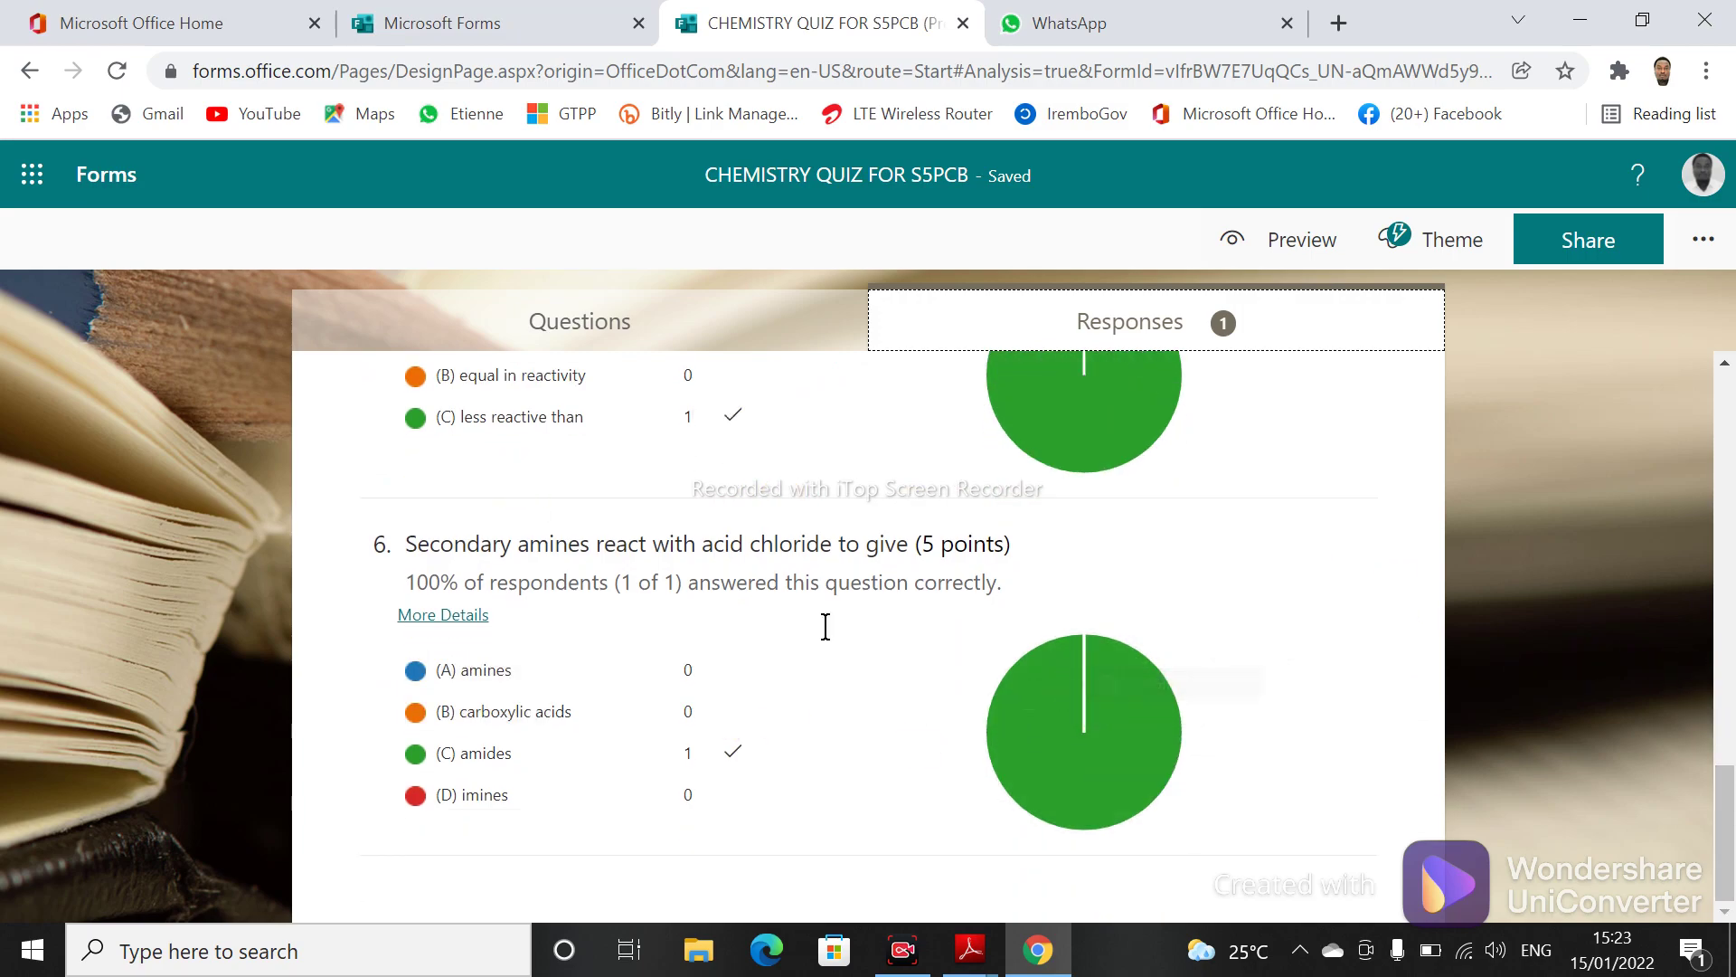
{"action": "left_click_drag", "start_coordinate": [1725, 765], "coordinate": [1726, 443]}
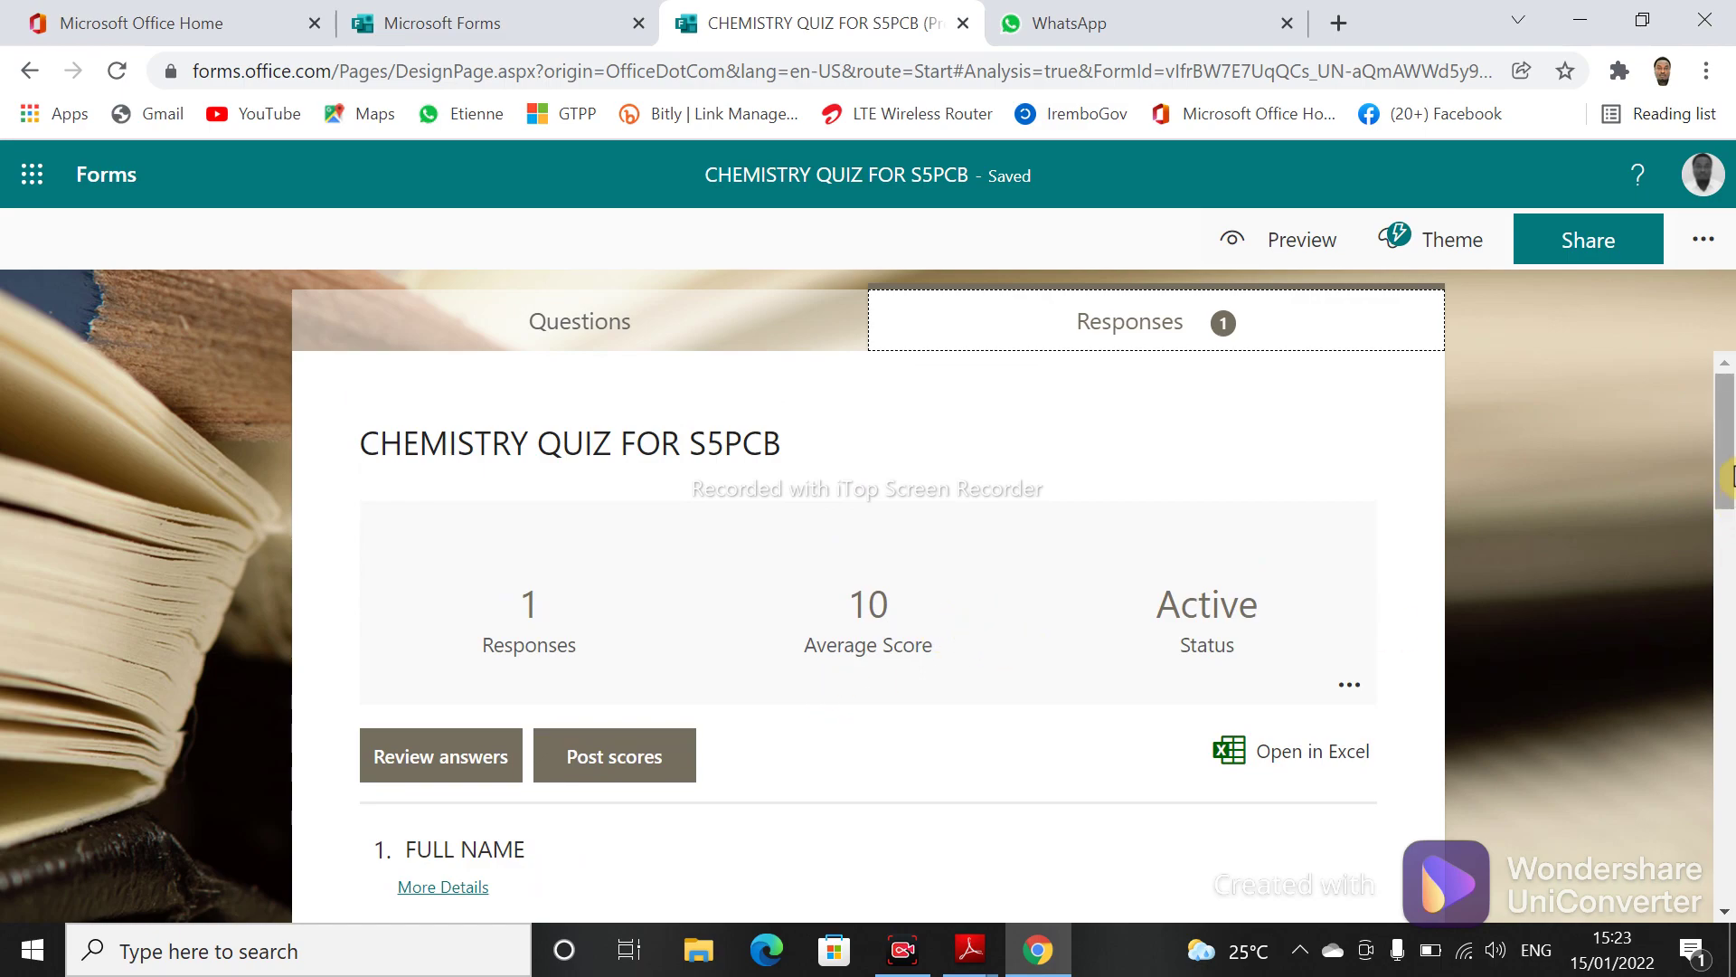
{"action": "left_click_drag", "start_coordinate": [1727, 477], "coordinate": [1718, 389]}
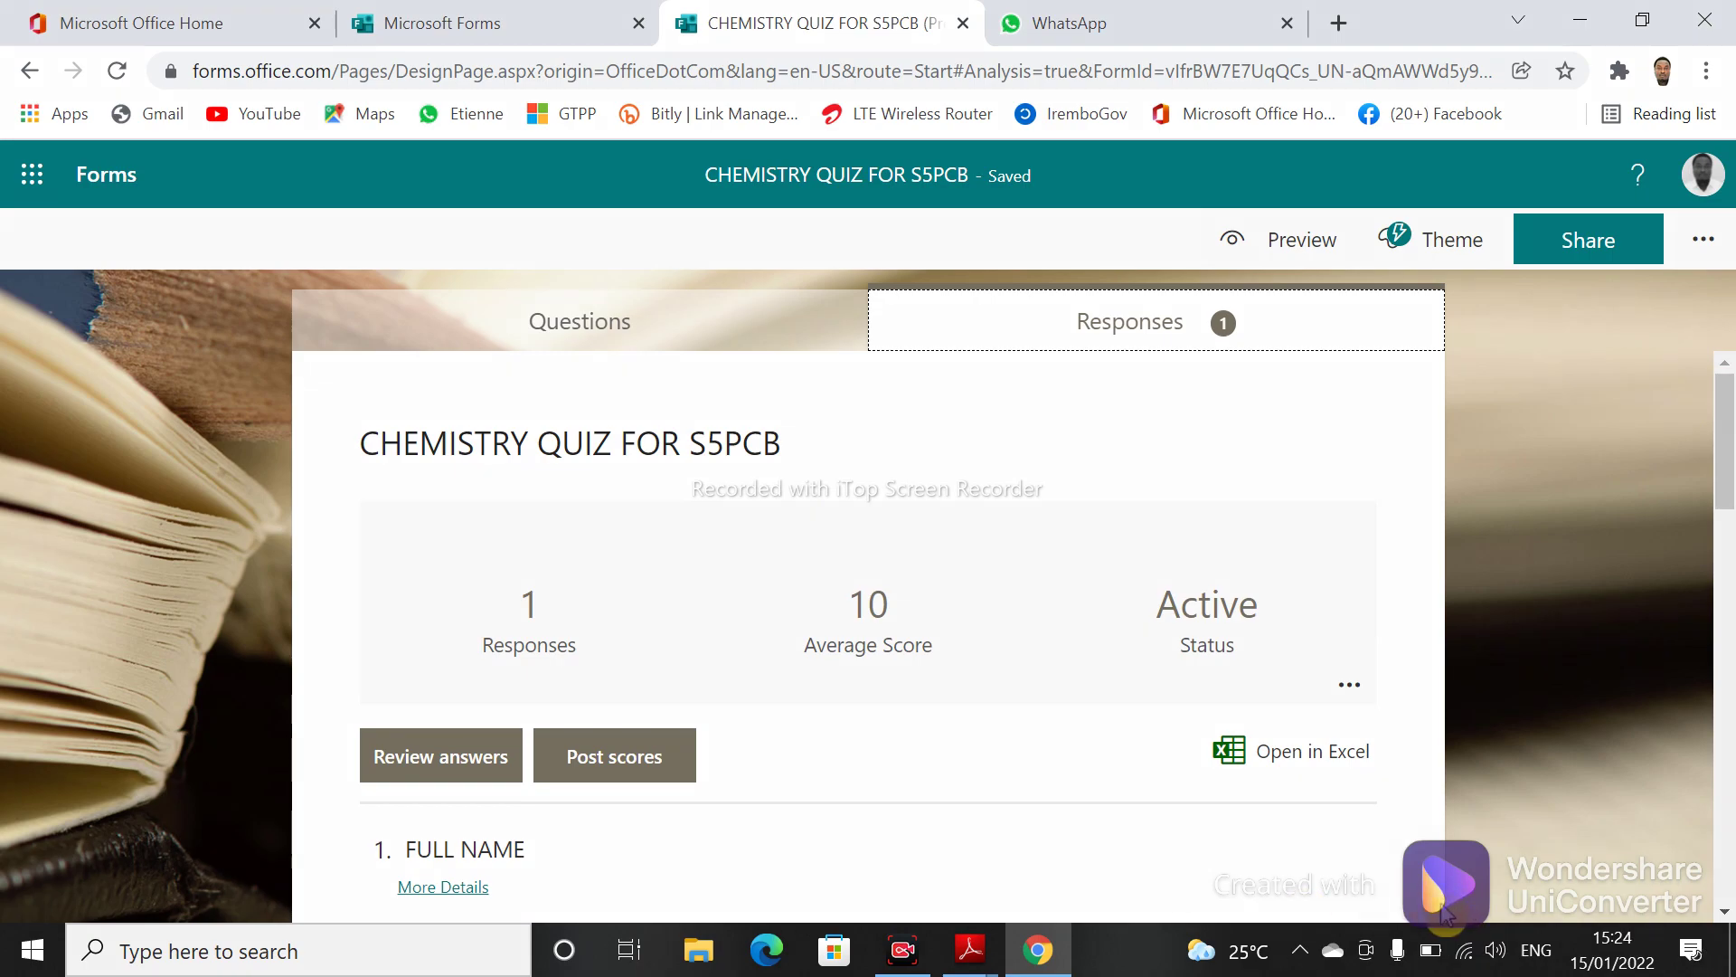
- Export the quiz responses to an Excel workbook and open the CHEMISTRY QUIZ FOR S5PCB file from the Downloads folder
{"action": "left_click_drag", "start_coordinate": [1148, 685], "coordinate": [1418, 792]}
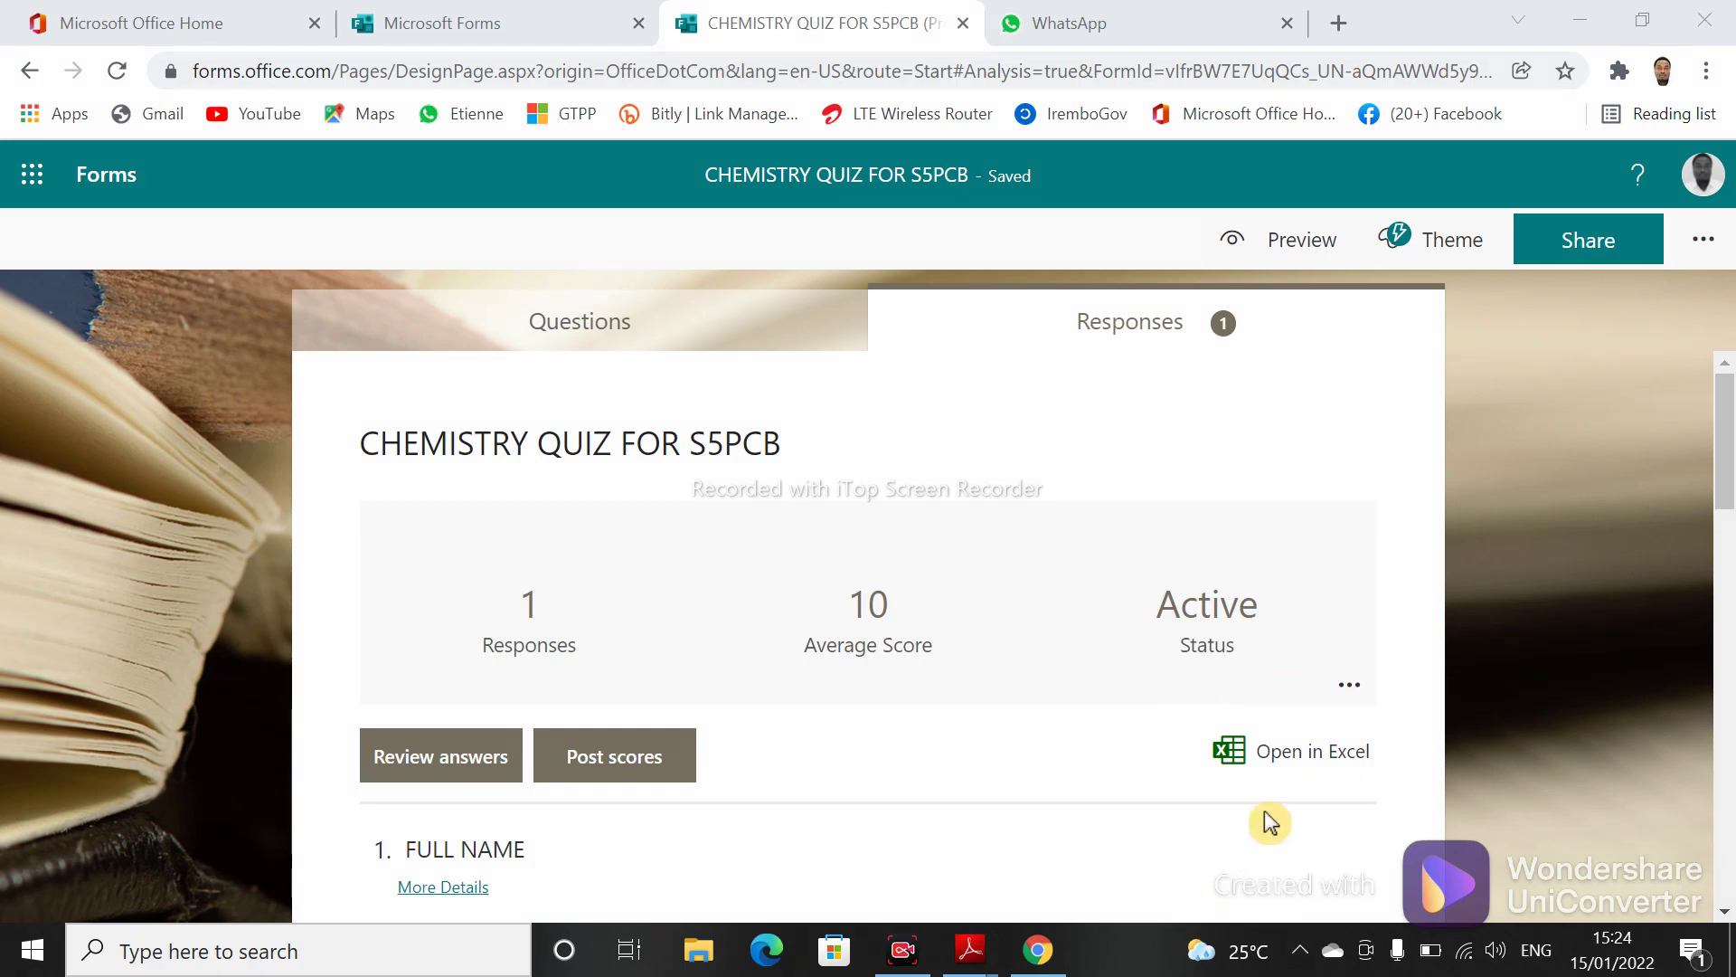
{"action": "left_click", "coordinate": [1311, 752]}
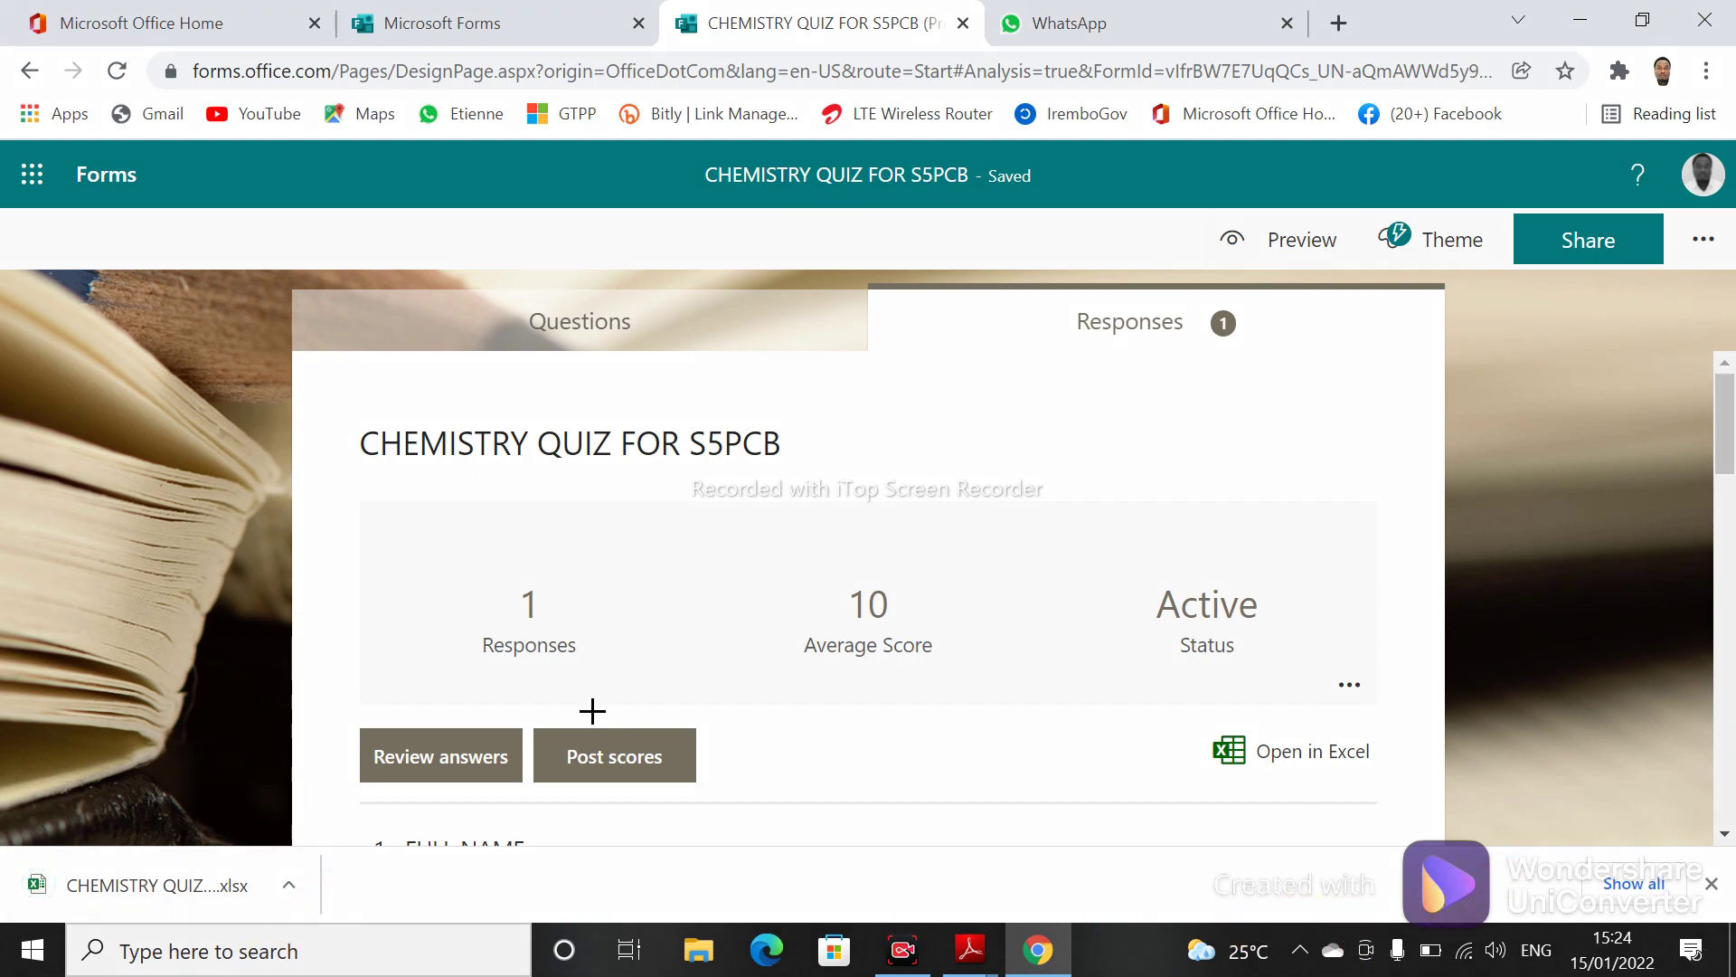
{"action": "mouse_move", "coordinate": [600, 678]}
{"action": "left_mouse_down"}
{"action": "mouse_move", "coordinate": [433, 823]}
{"action": "mouse_move", "coordinate": [291, 866]}
{"action": "mouse_move", "coordinate": [181, 871]}
{"action": "left_mouse_up"}
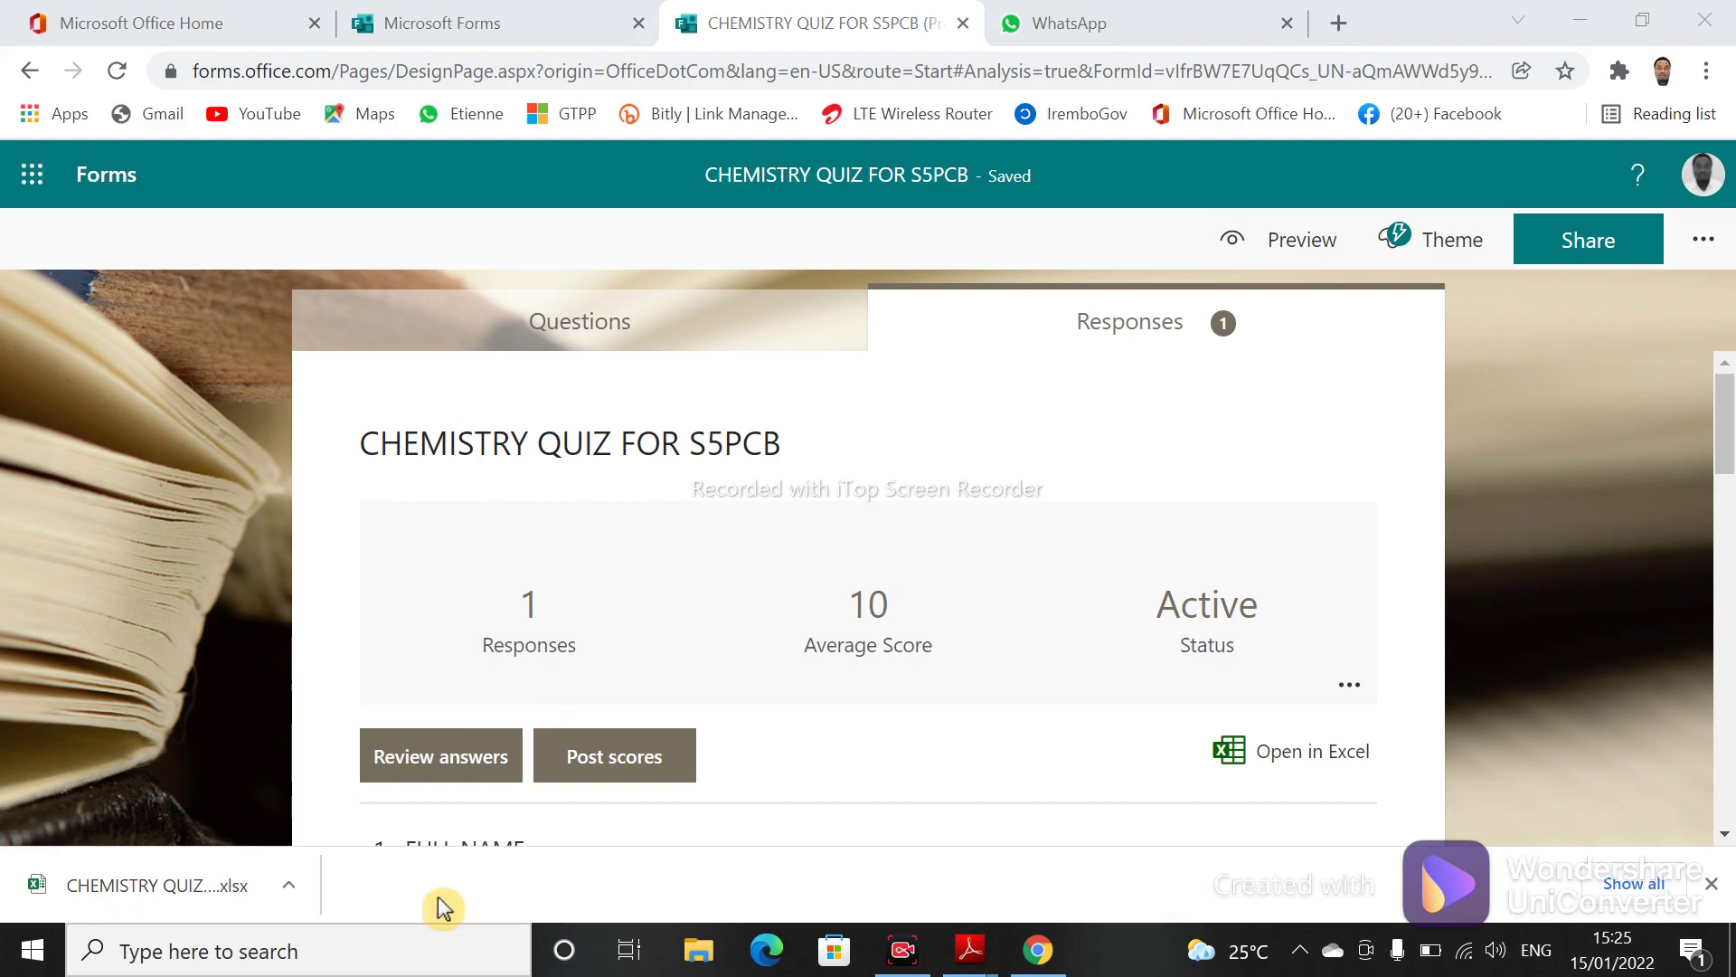
{"action": "left_click", "coordinate": [304, 888]}
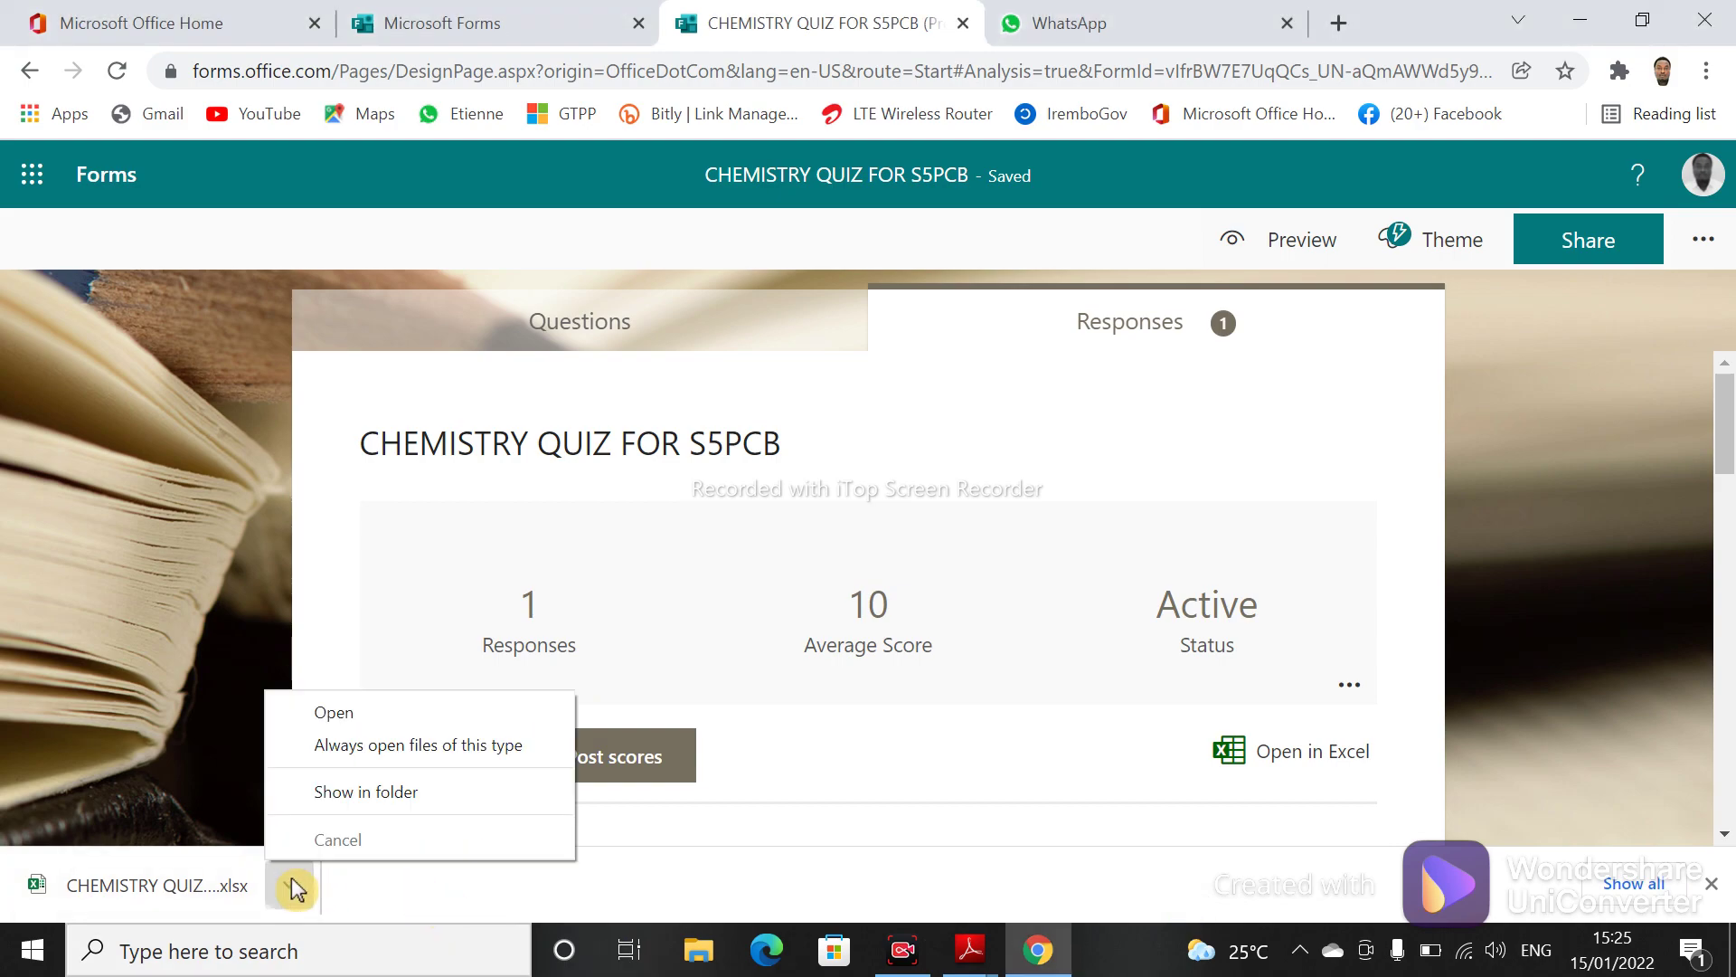
{"action": "left_click", "coordinate": [358, 798]}
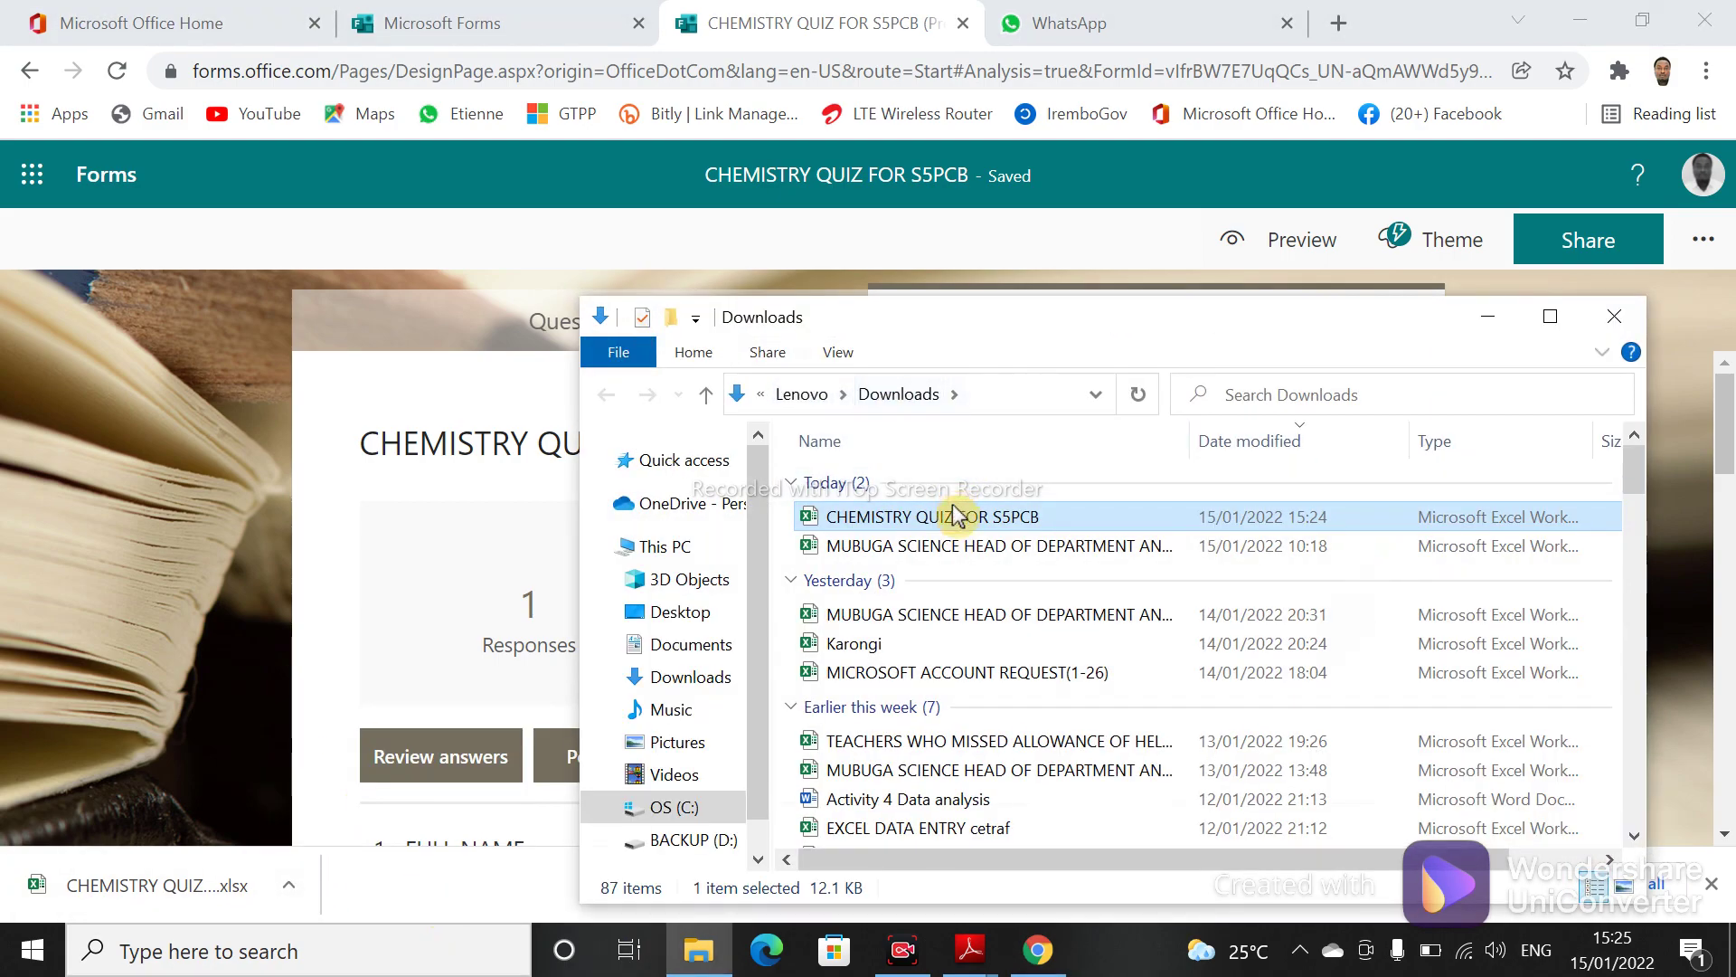
{"action": "double_click", "coordinate": [965, 523]}
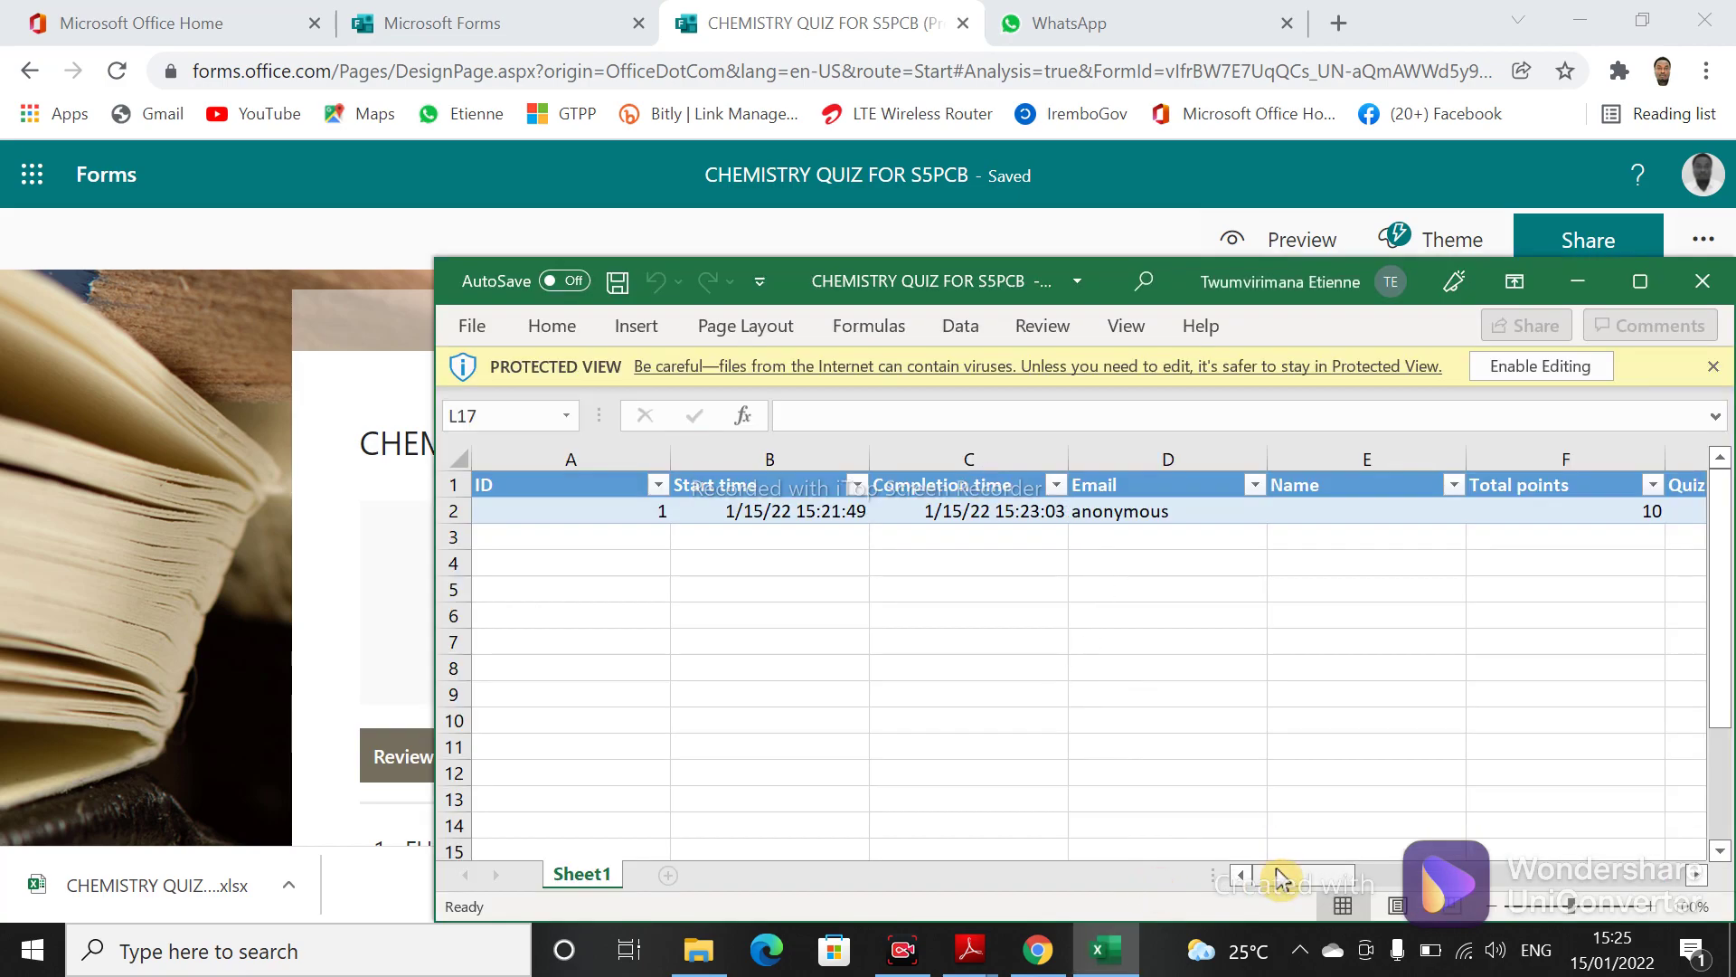
- Maximize the Excel response workbook and enable editing on it
{"action": "left_click_drag", "start_coordinate": [1279, 877], "coordinate": [1279, 876]}
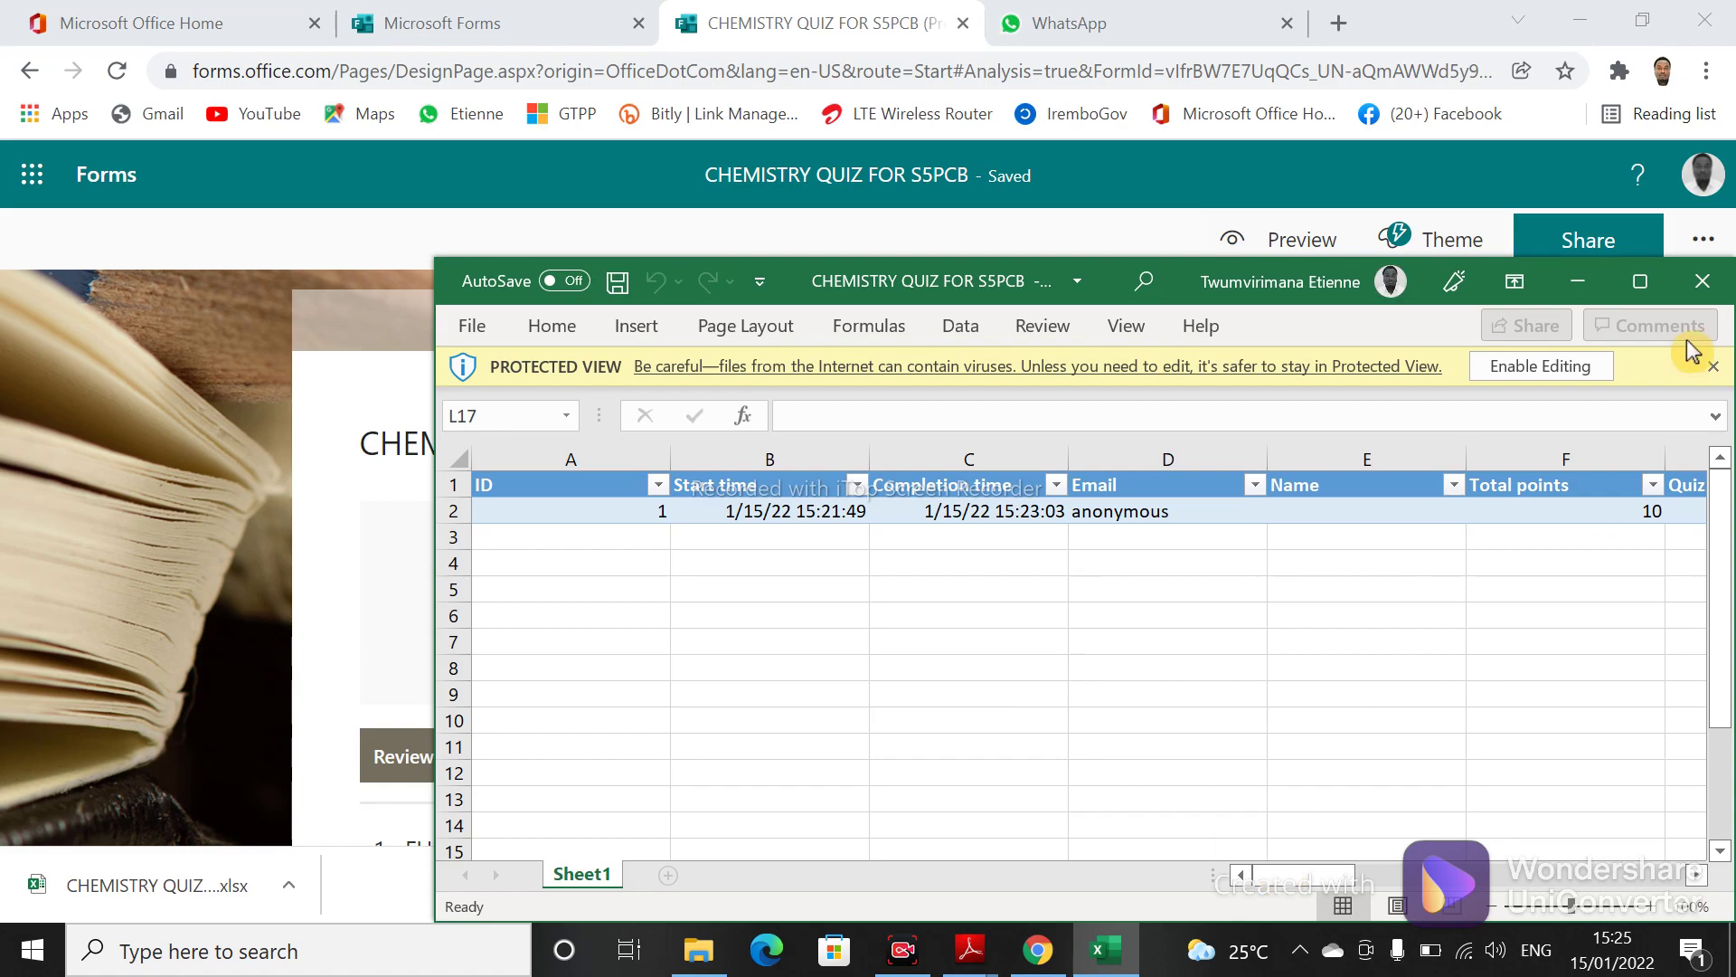
{"action": "left_click", "coordinate": [1640, 280]}
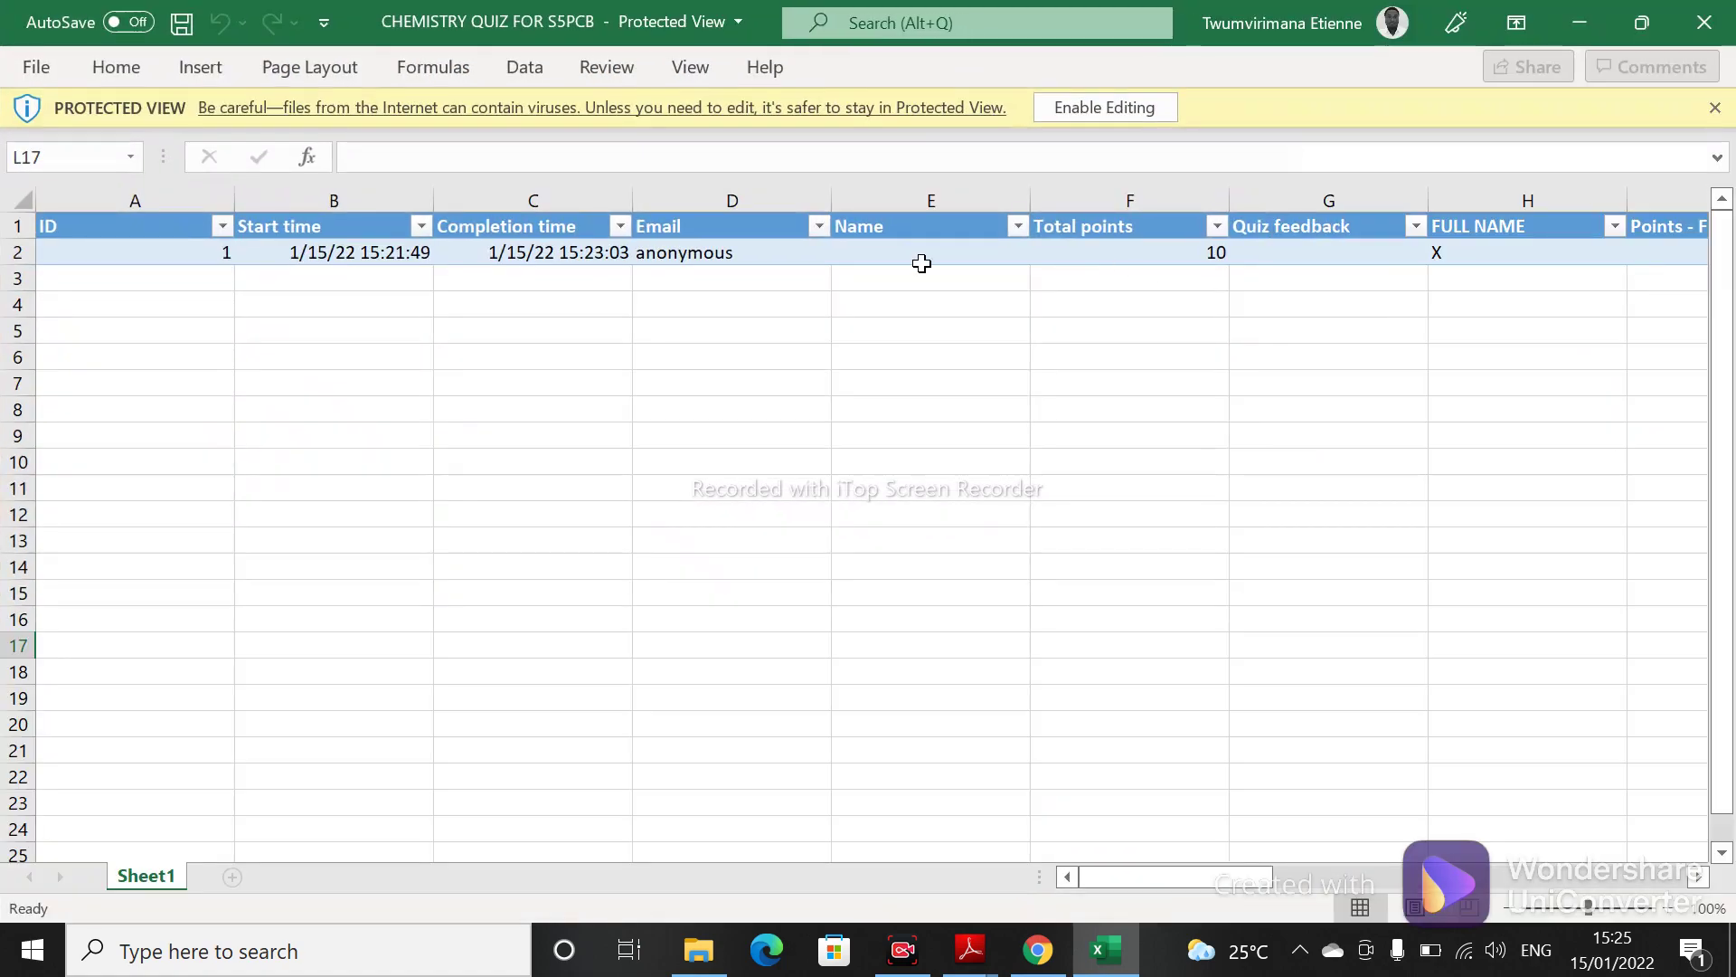
{"action": "left_click", "coordinate": [1116, 110]}
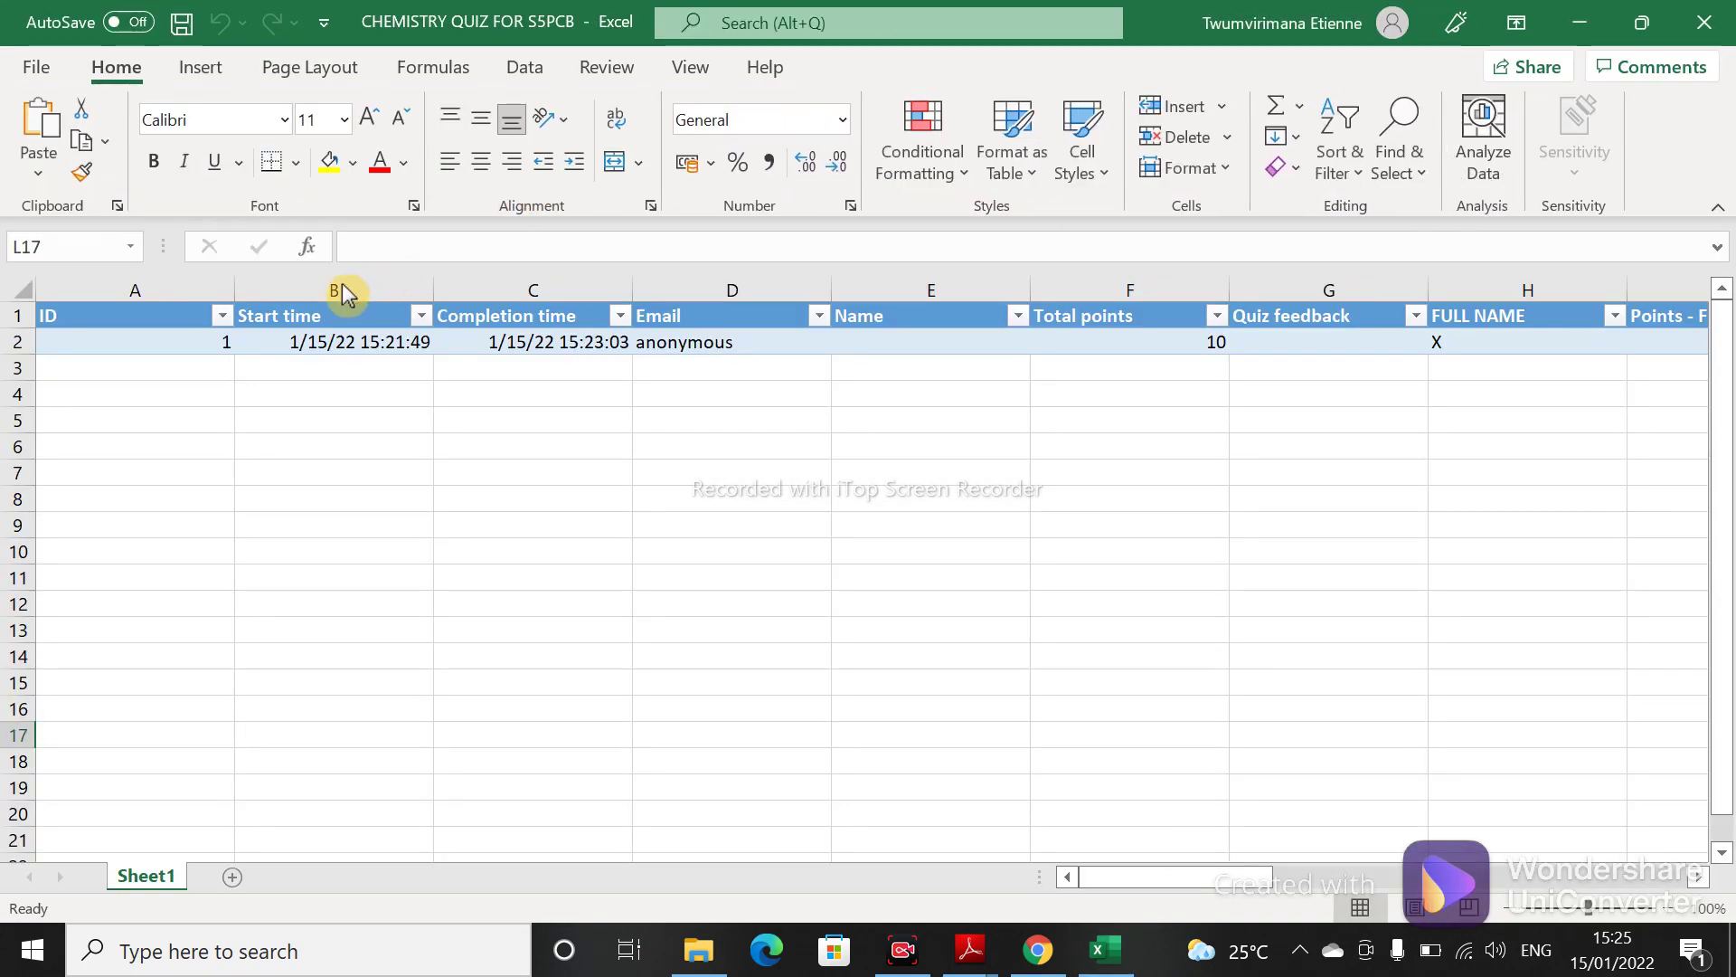
- Look over the Start time, Completion time, Email and Name columns by highlighting columns B to E, and clear the selection
{"action": "left_click_drag", "start_coordinate": [343, 289], "coordinate": [489, 291]}
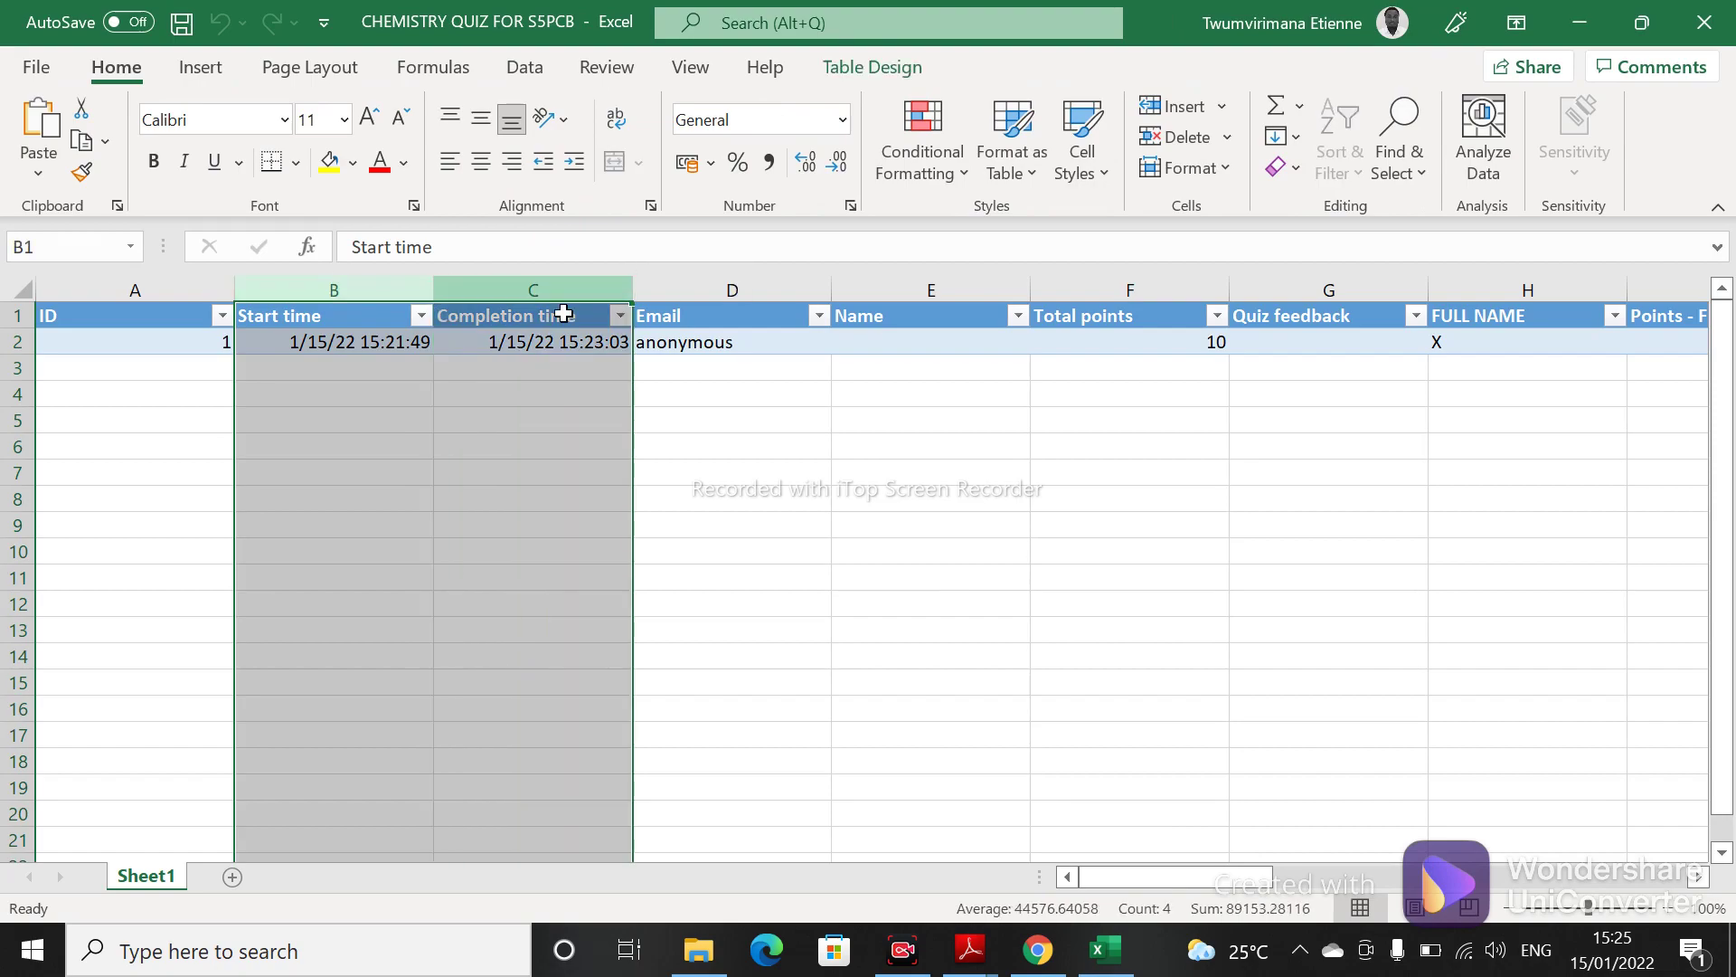
{"action": "left_click", "coordinate": [809, 470]}
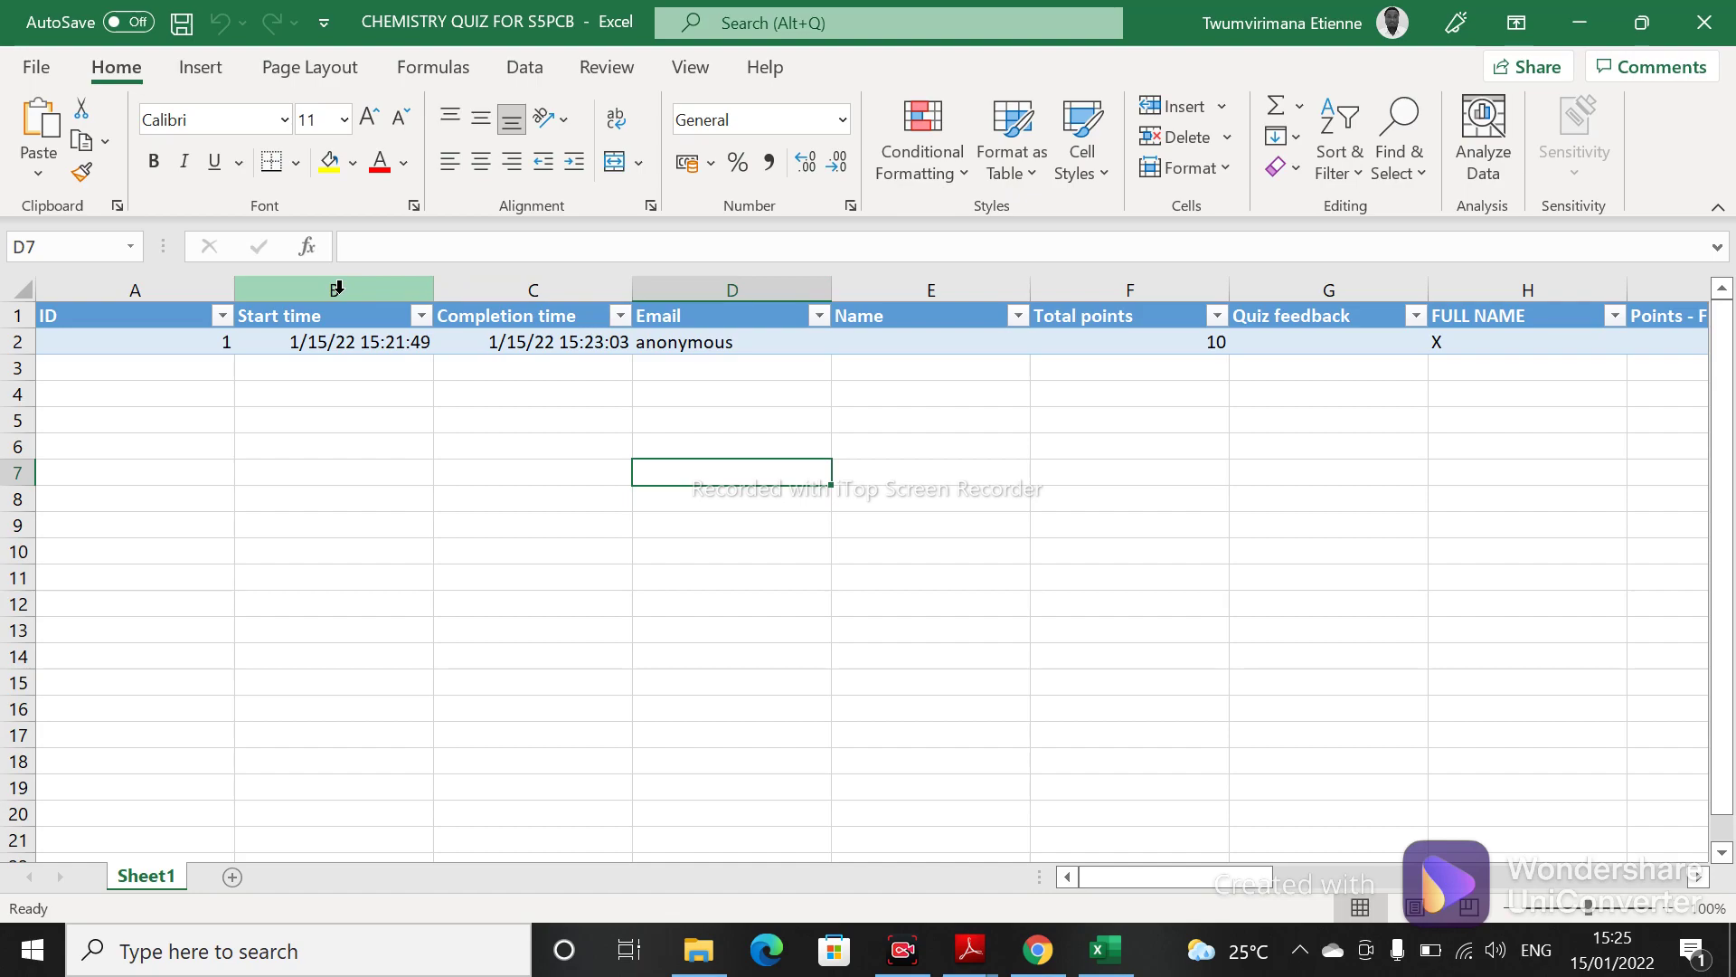
{"action": "left_click_drag", "start_coordinate": [341, 289], "coordinate": [882, 345]}
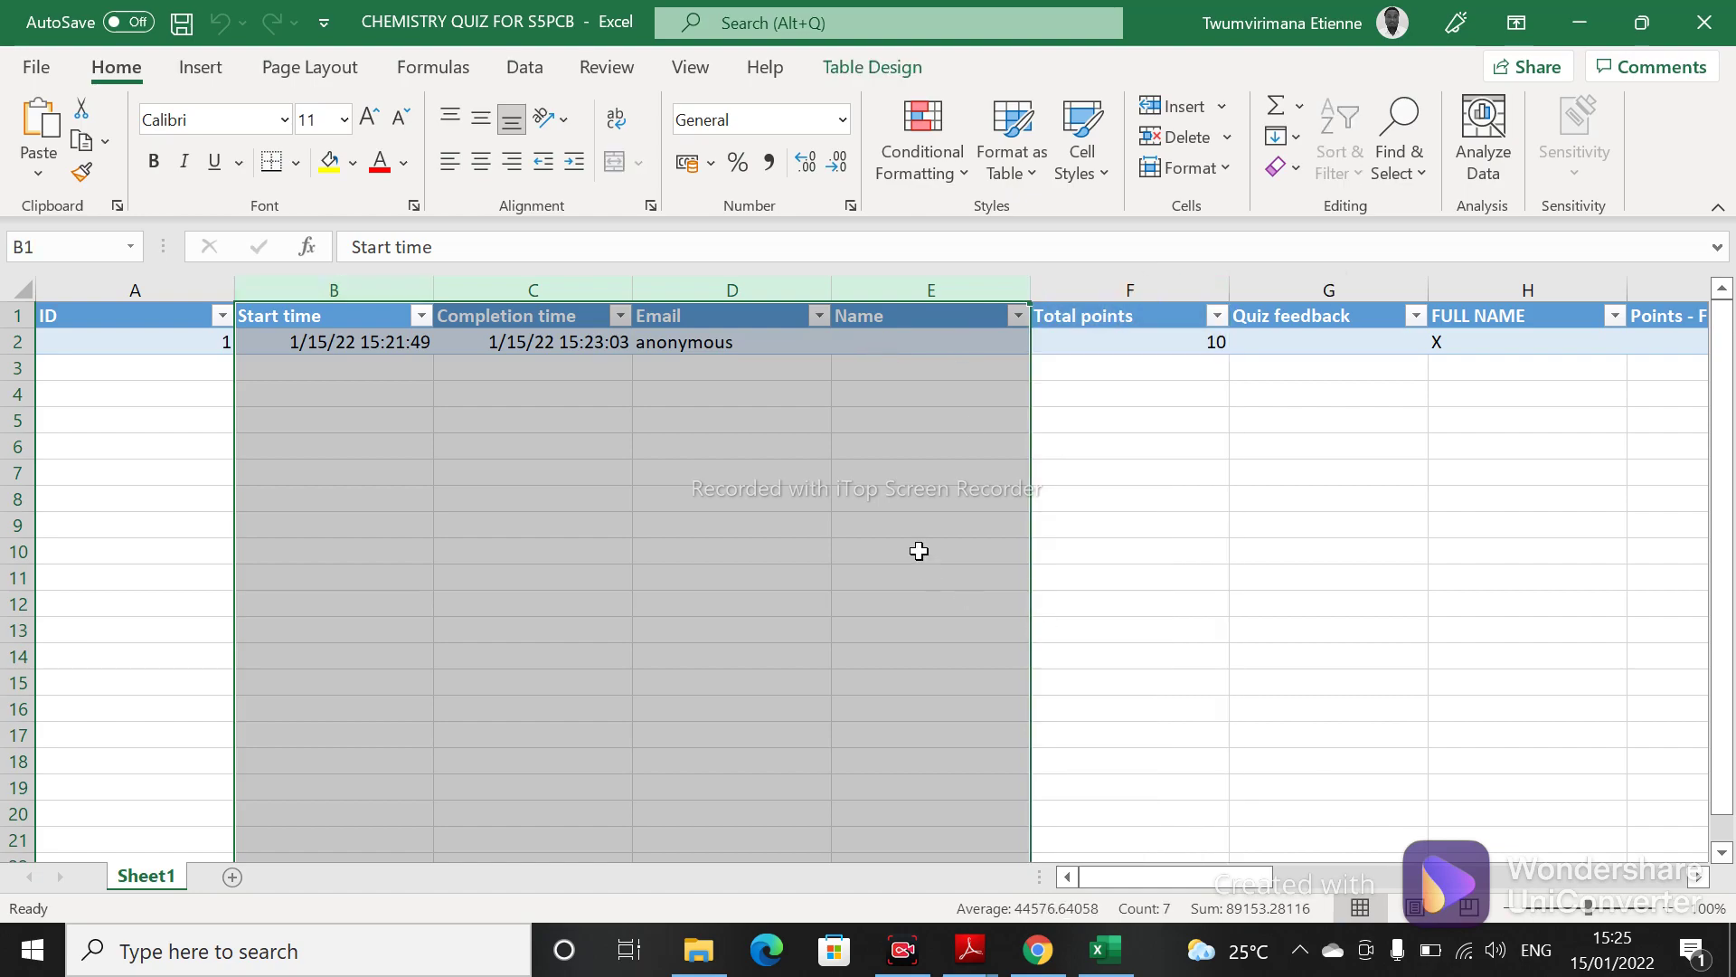
{"action": "left_click", "coordinate": [1154, 545]}
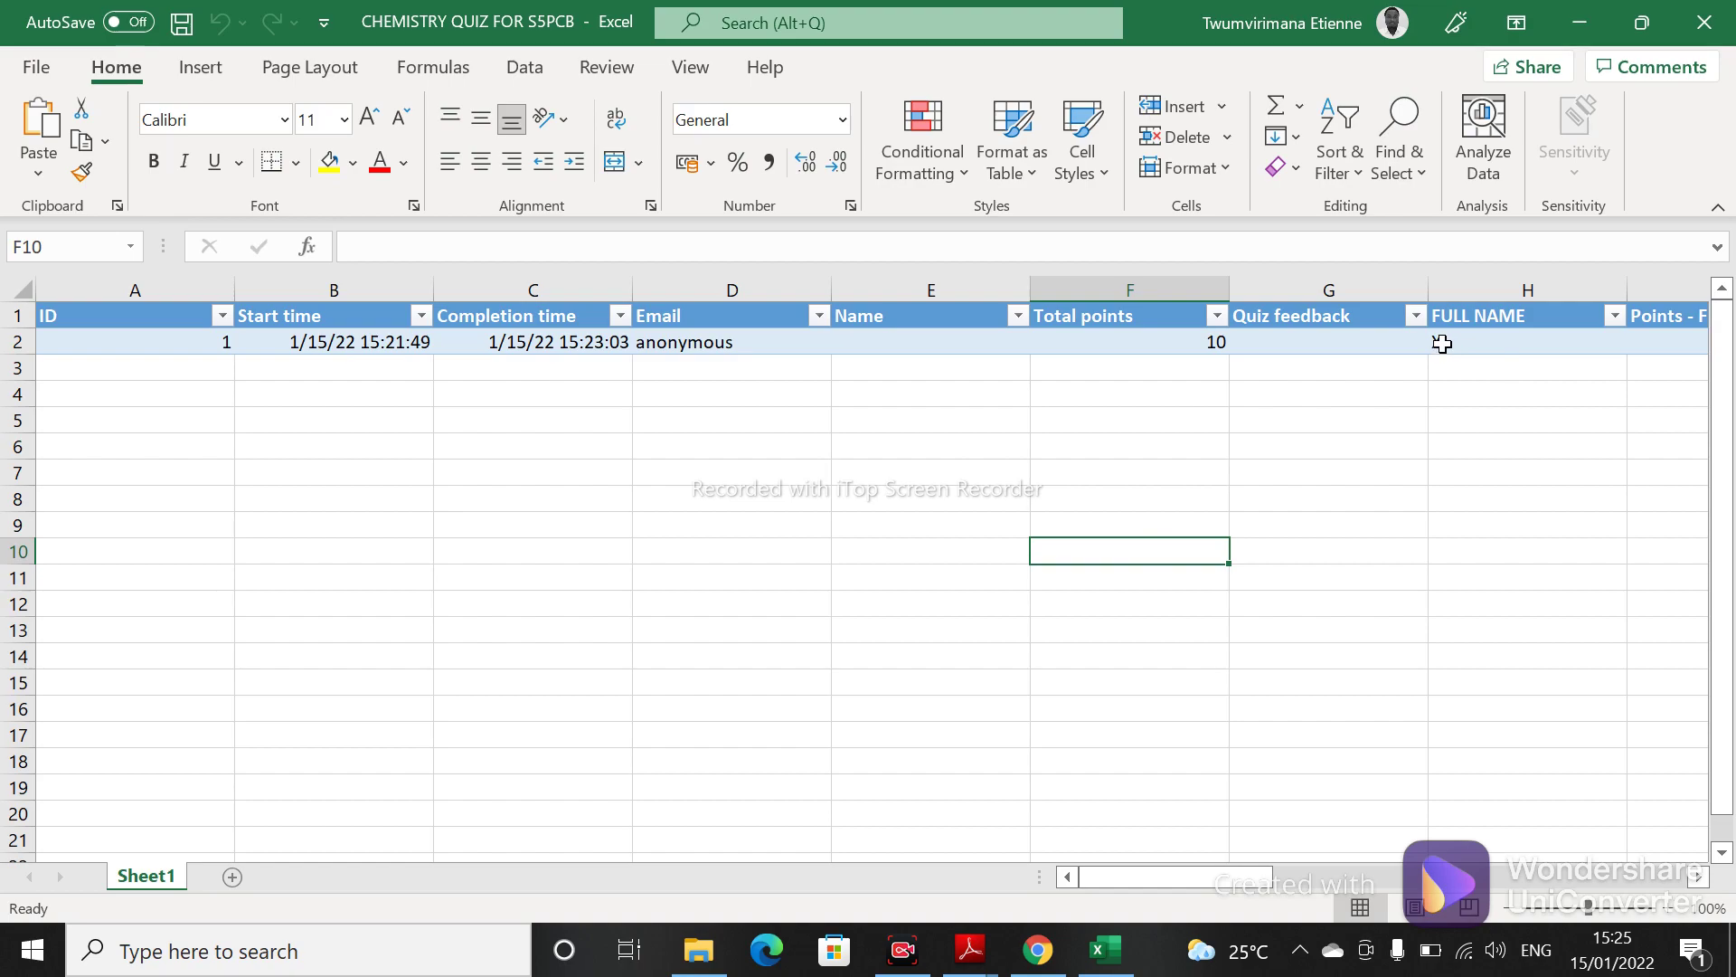
- Look over the columns from Start time to Quiz feedback by highlighting columns B to G, and clear the selection
{"action": "left_click_drag", "start_coordinate": [414, 277], "coordinate": [1287, 339]}
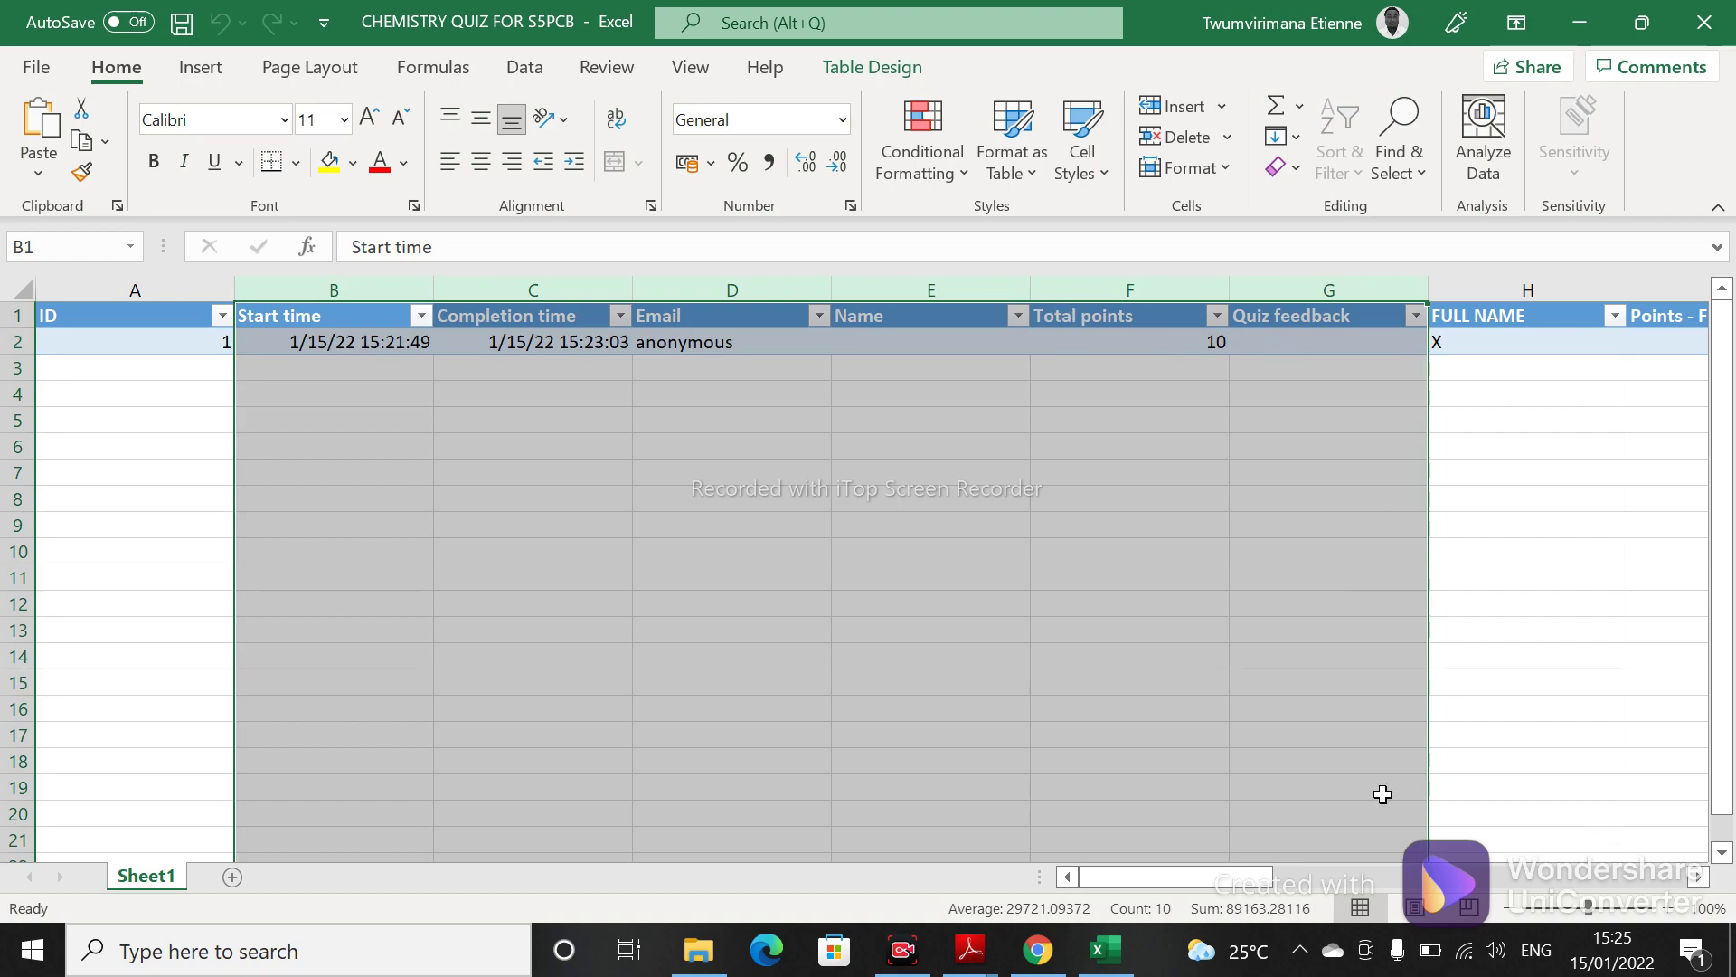
{"action": "left_click", "coordinate": [1485, 546]}
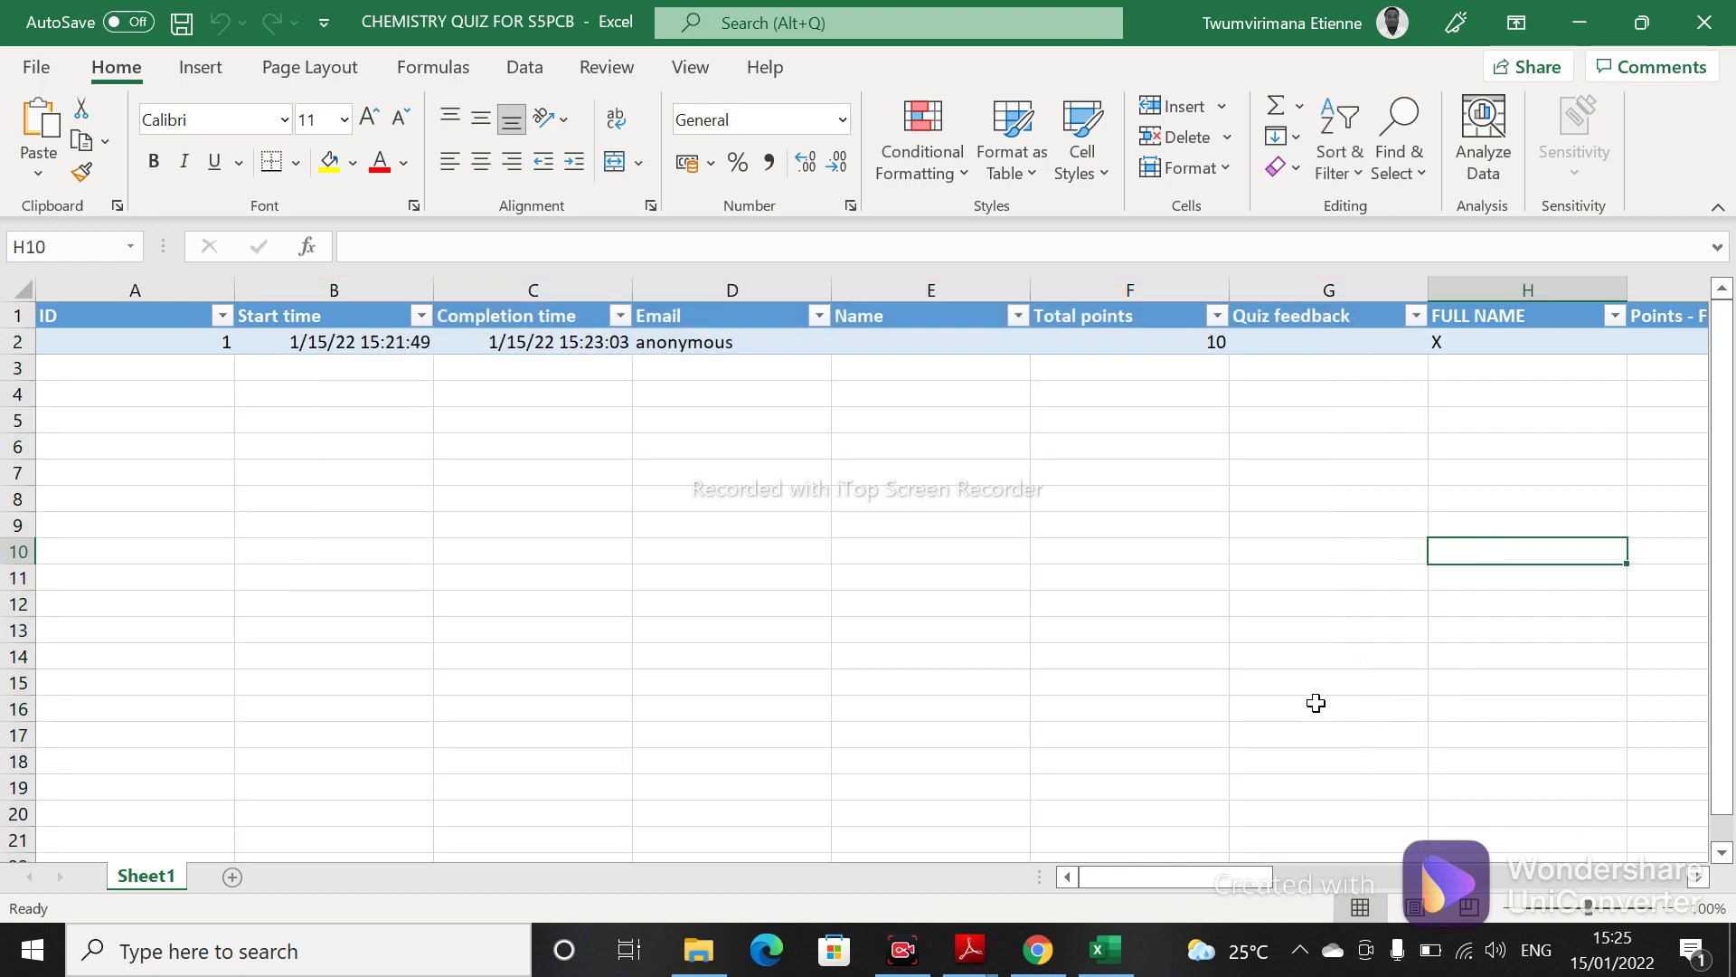
{"action": "left_click_drag", "start_coordinate": [1192, 881], "coordinate": [560, 918]}
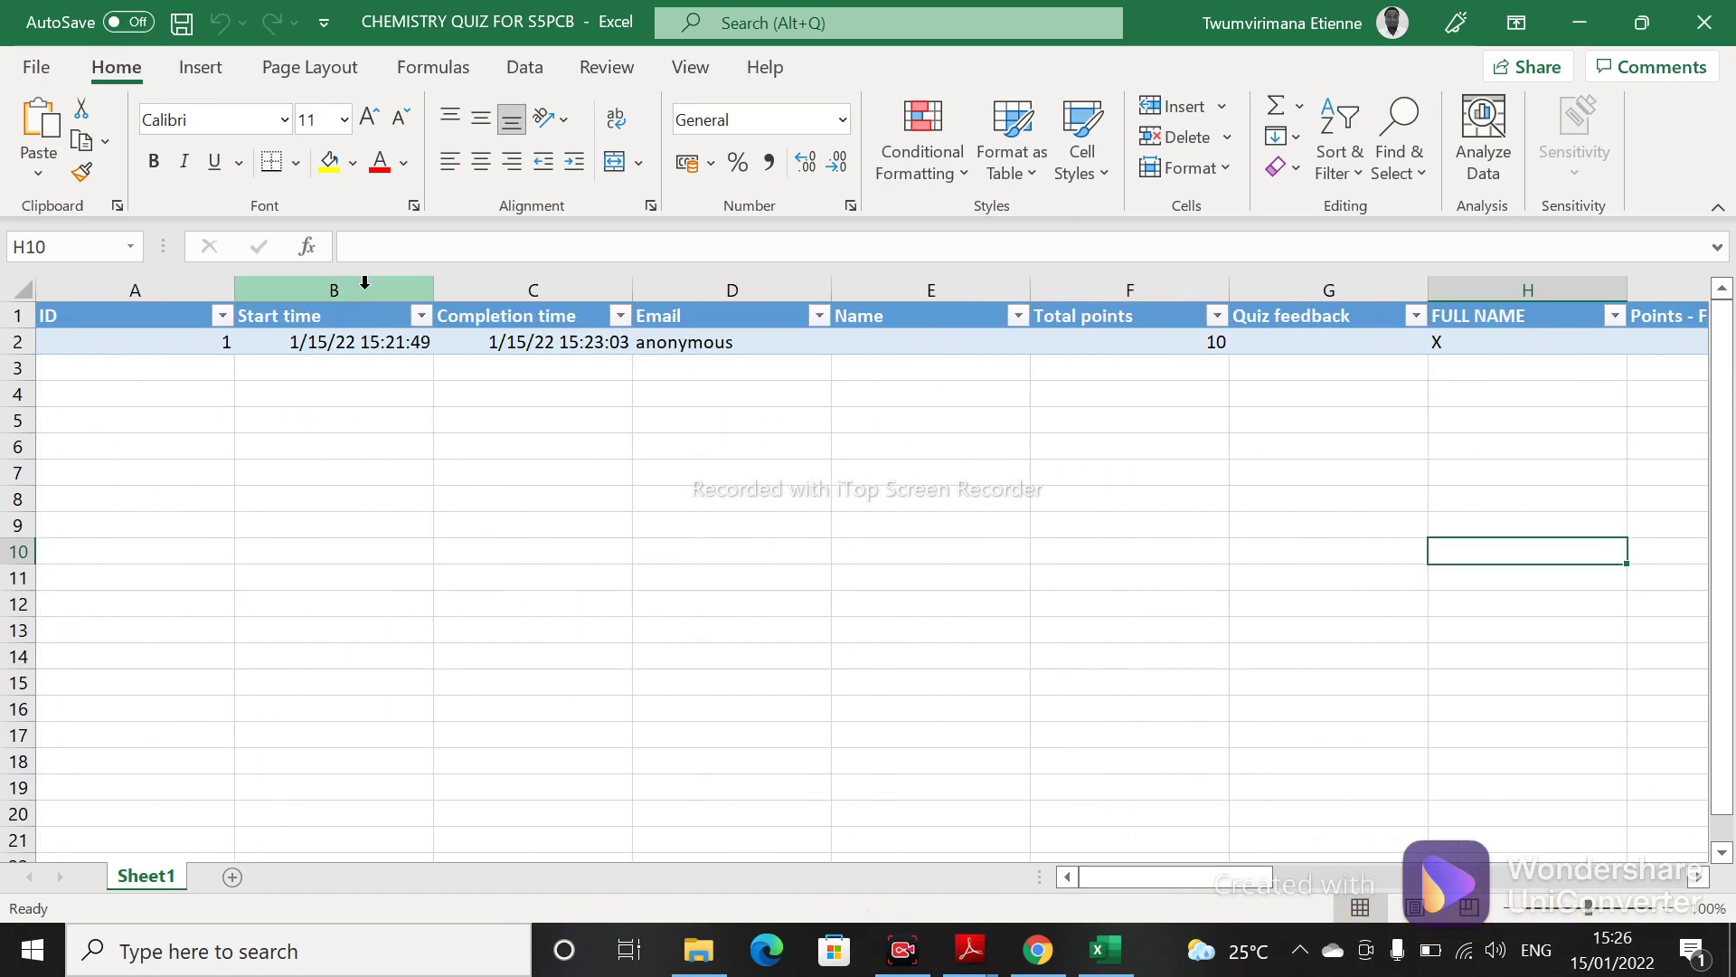
- Delete the Start time, Completion time, Email and Name columns (B to E) from the response sheet
{"action": "left_click_drag", "start_coordinate": [341, 290], "coordinate": [928, 303]}
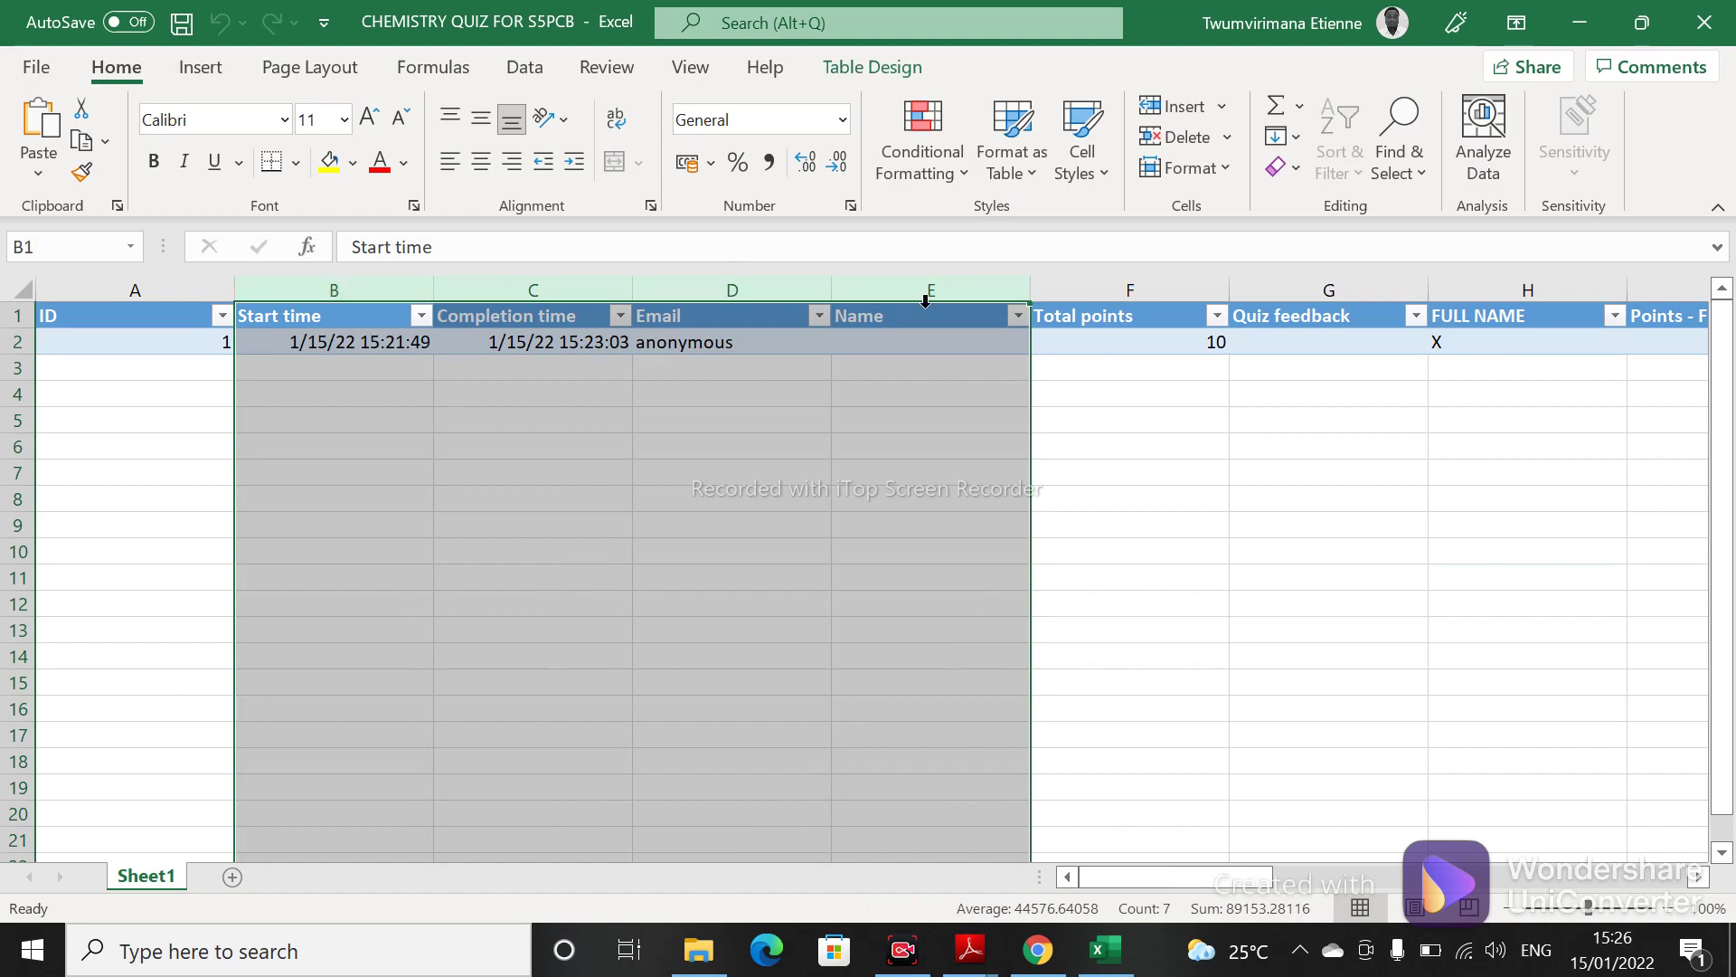
{"action": "right_click", "coordinate": [928, 306]}
{"action": "left_click", "coordinate": [1011, 589]}
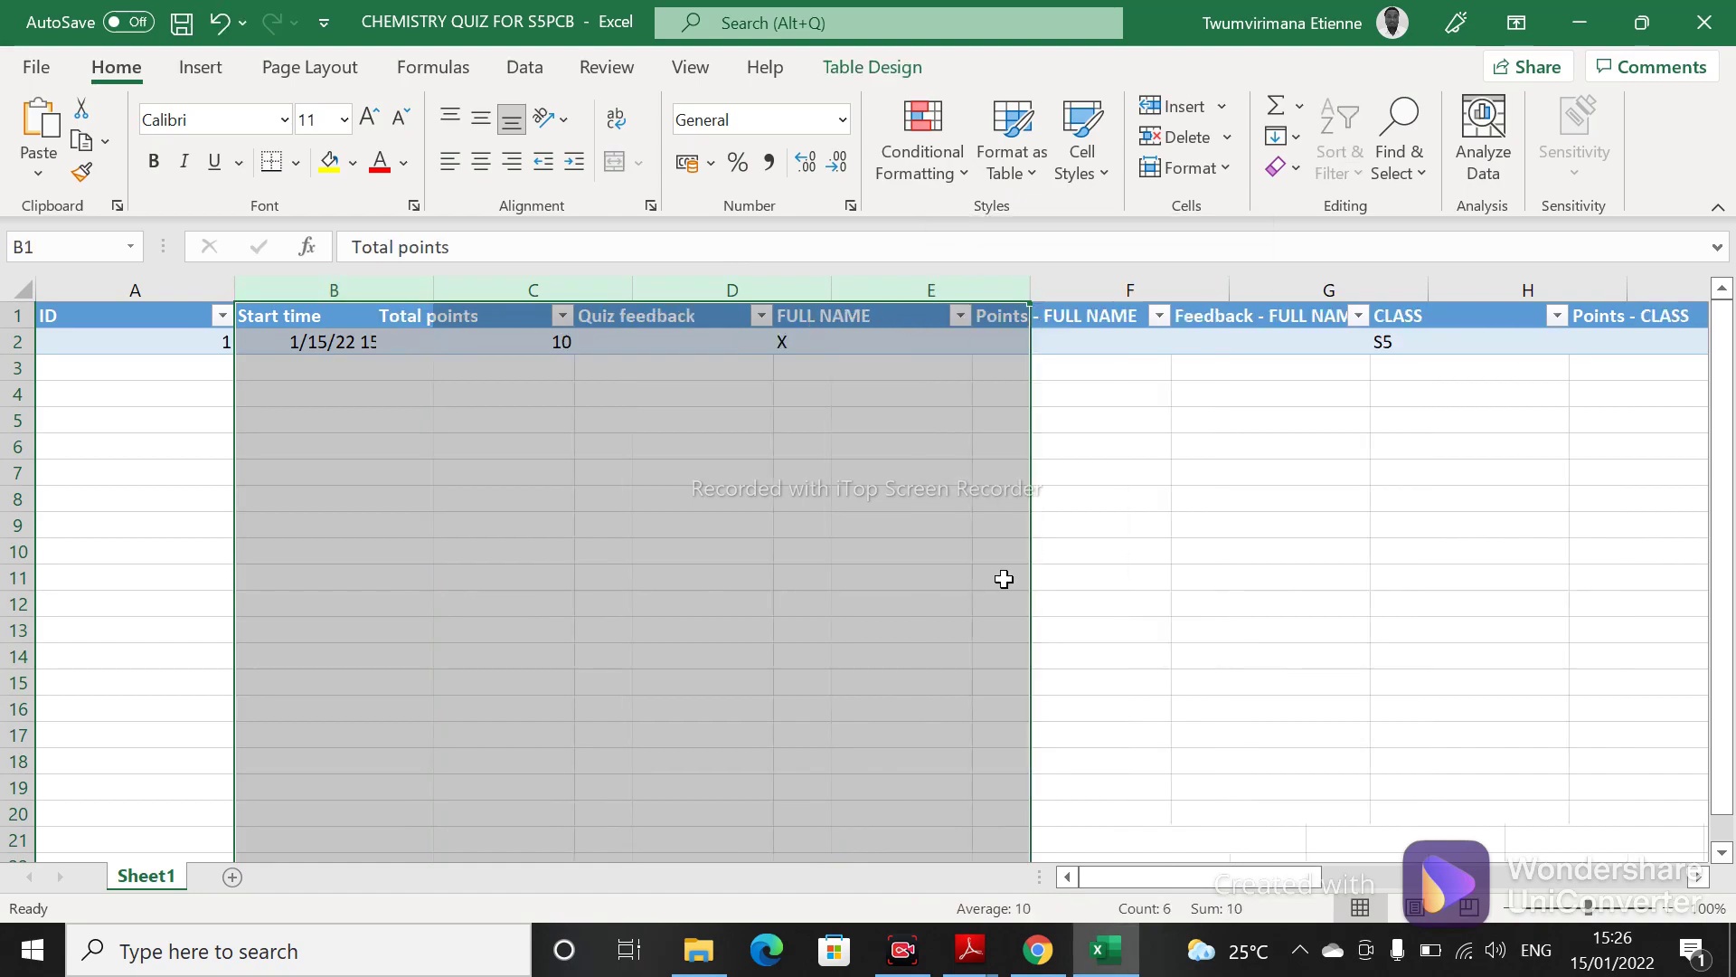
{"action": "left_click", "coordinate": [1198, 449]}
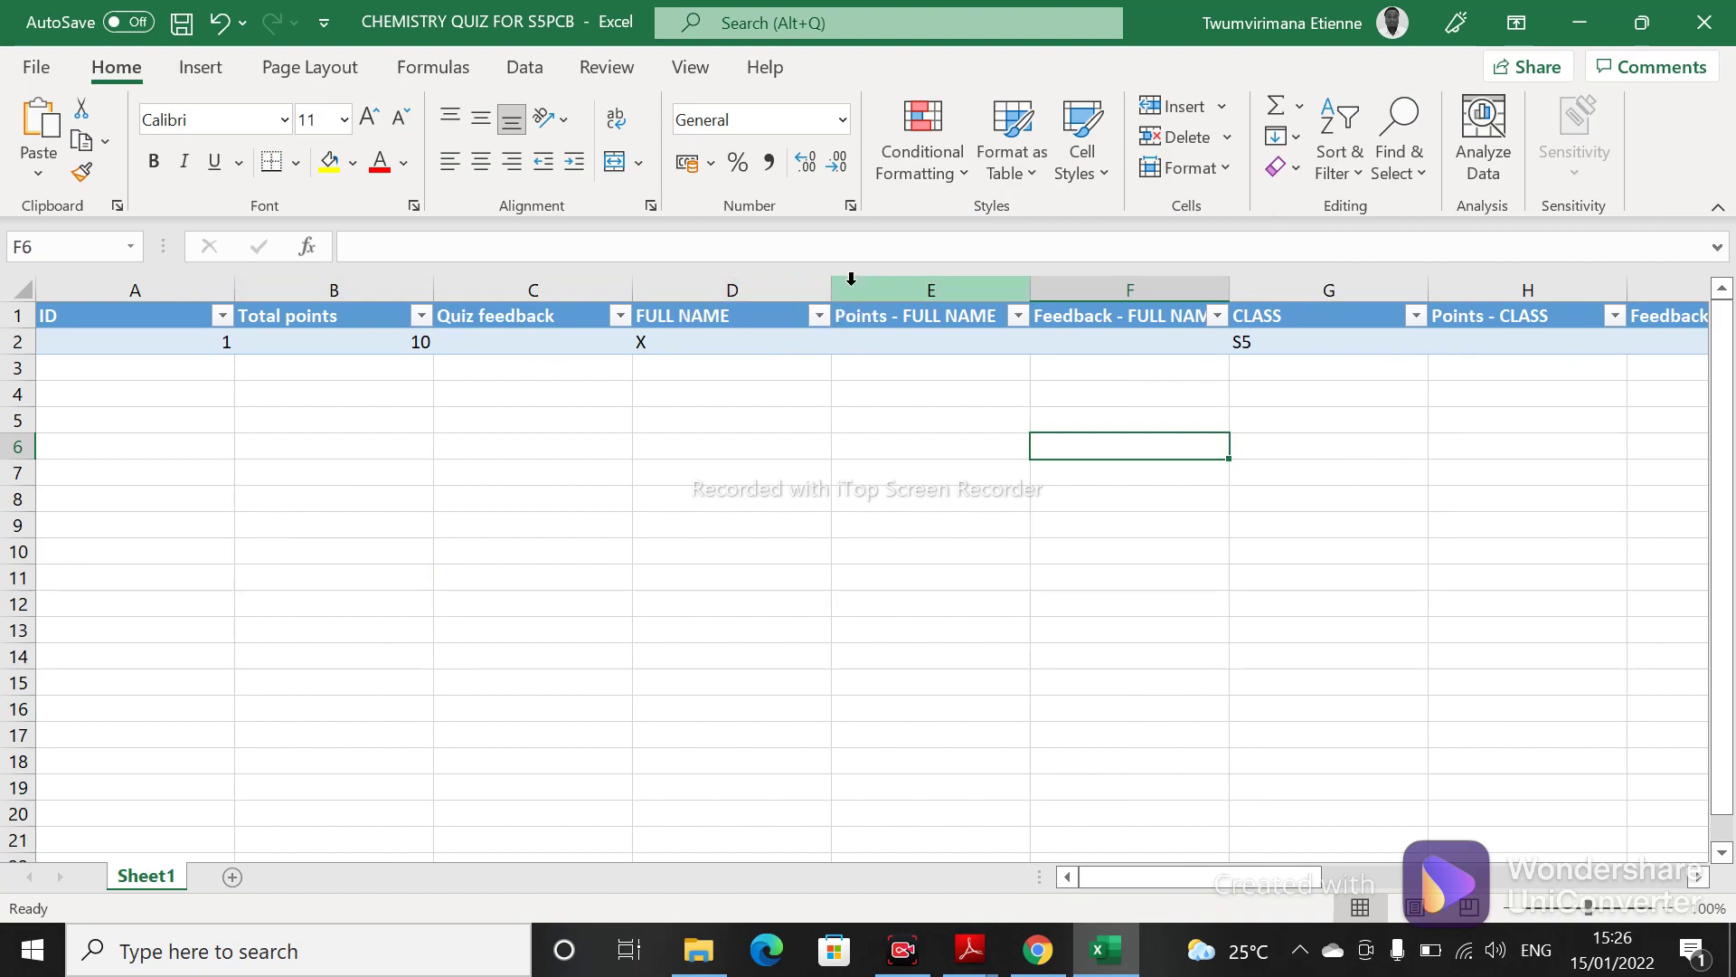
- Delete the Points - FULL NAME column from the response table
{"action": "left_click", "coordinate": [890, 288]}
{"action": "right_click", "coordinate": [899, 289]}
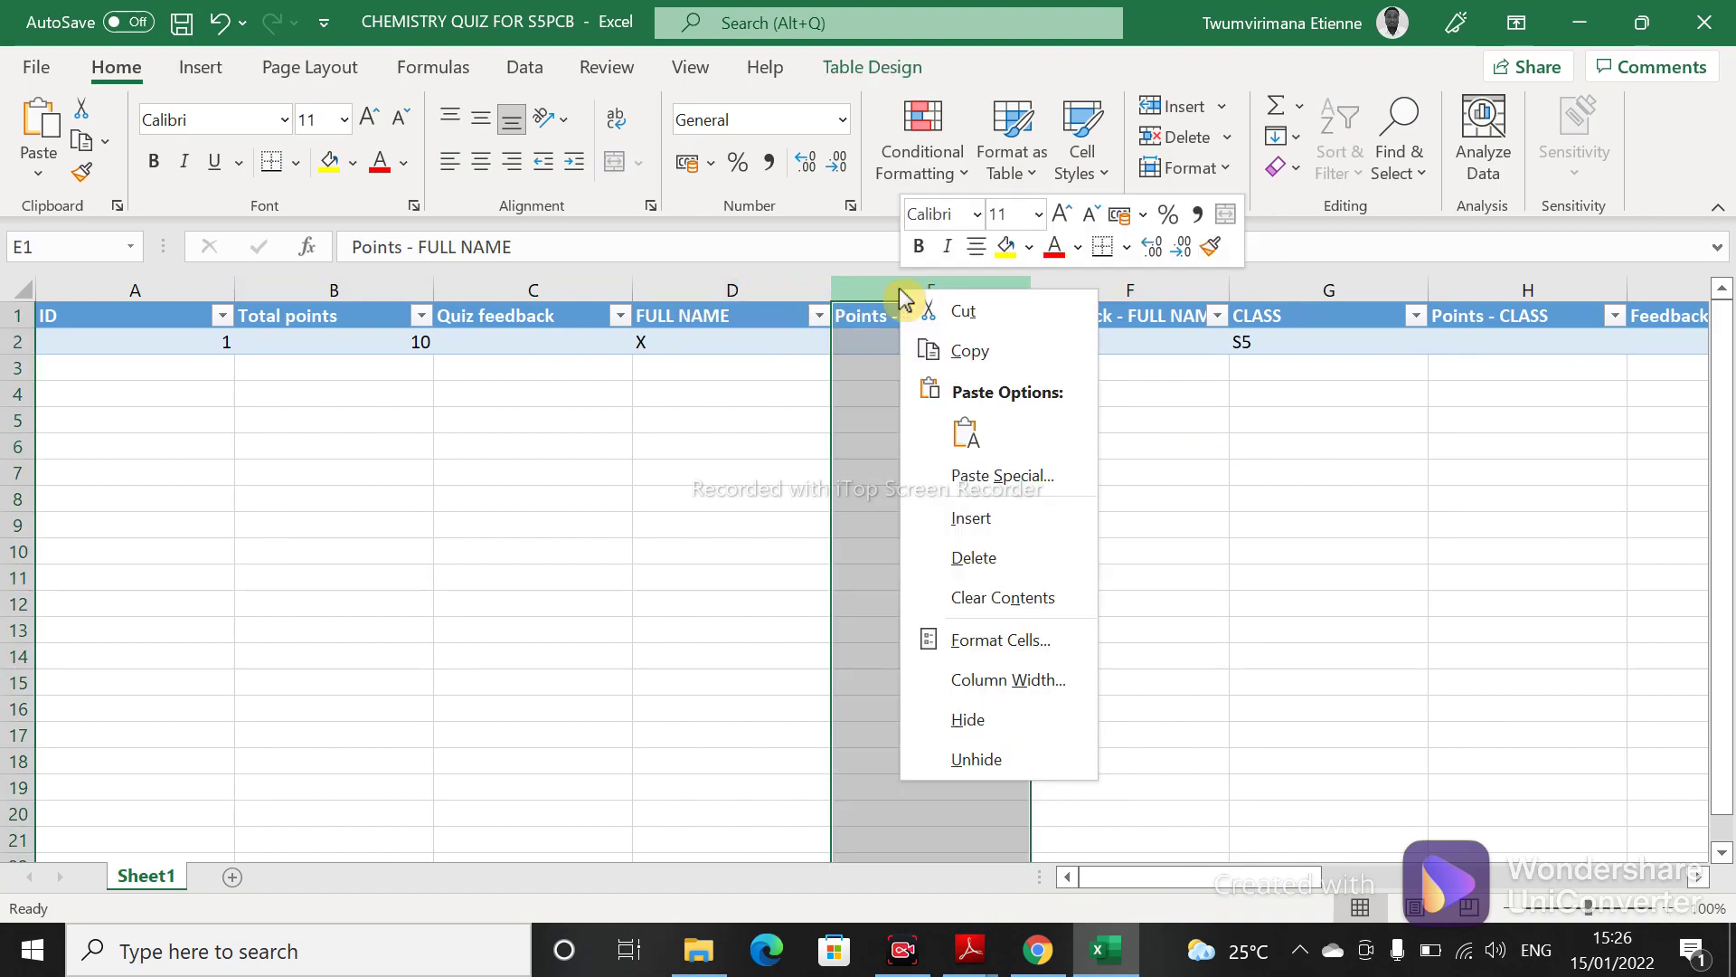
{"action": "left_click", "coordinate": [998, 570]}
{"action": "left_click", "coordinate": [1151, 577]}
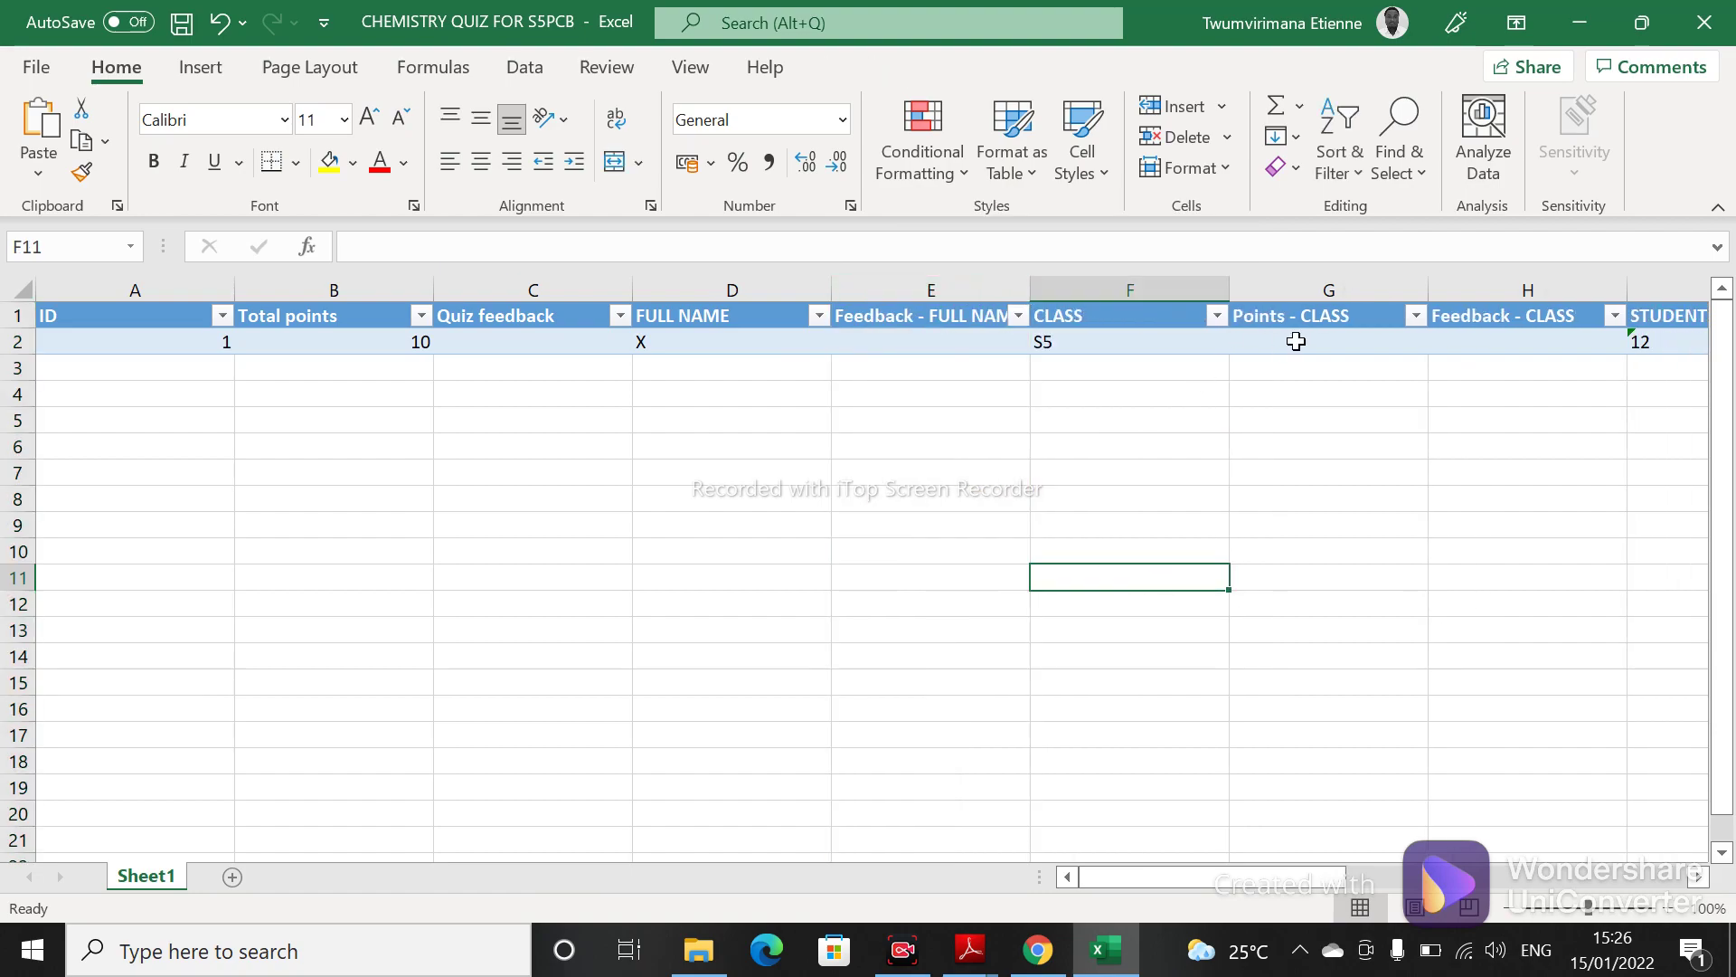
- Delete the Points - CLASS and Feedback - CLASS columns from the response table
{"action": "left_click", "coordinate": [1277, 290]}
{"action": "right_click", "coordinate": [1279, 294]}
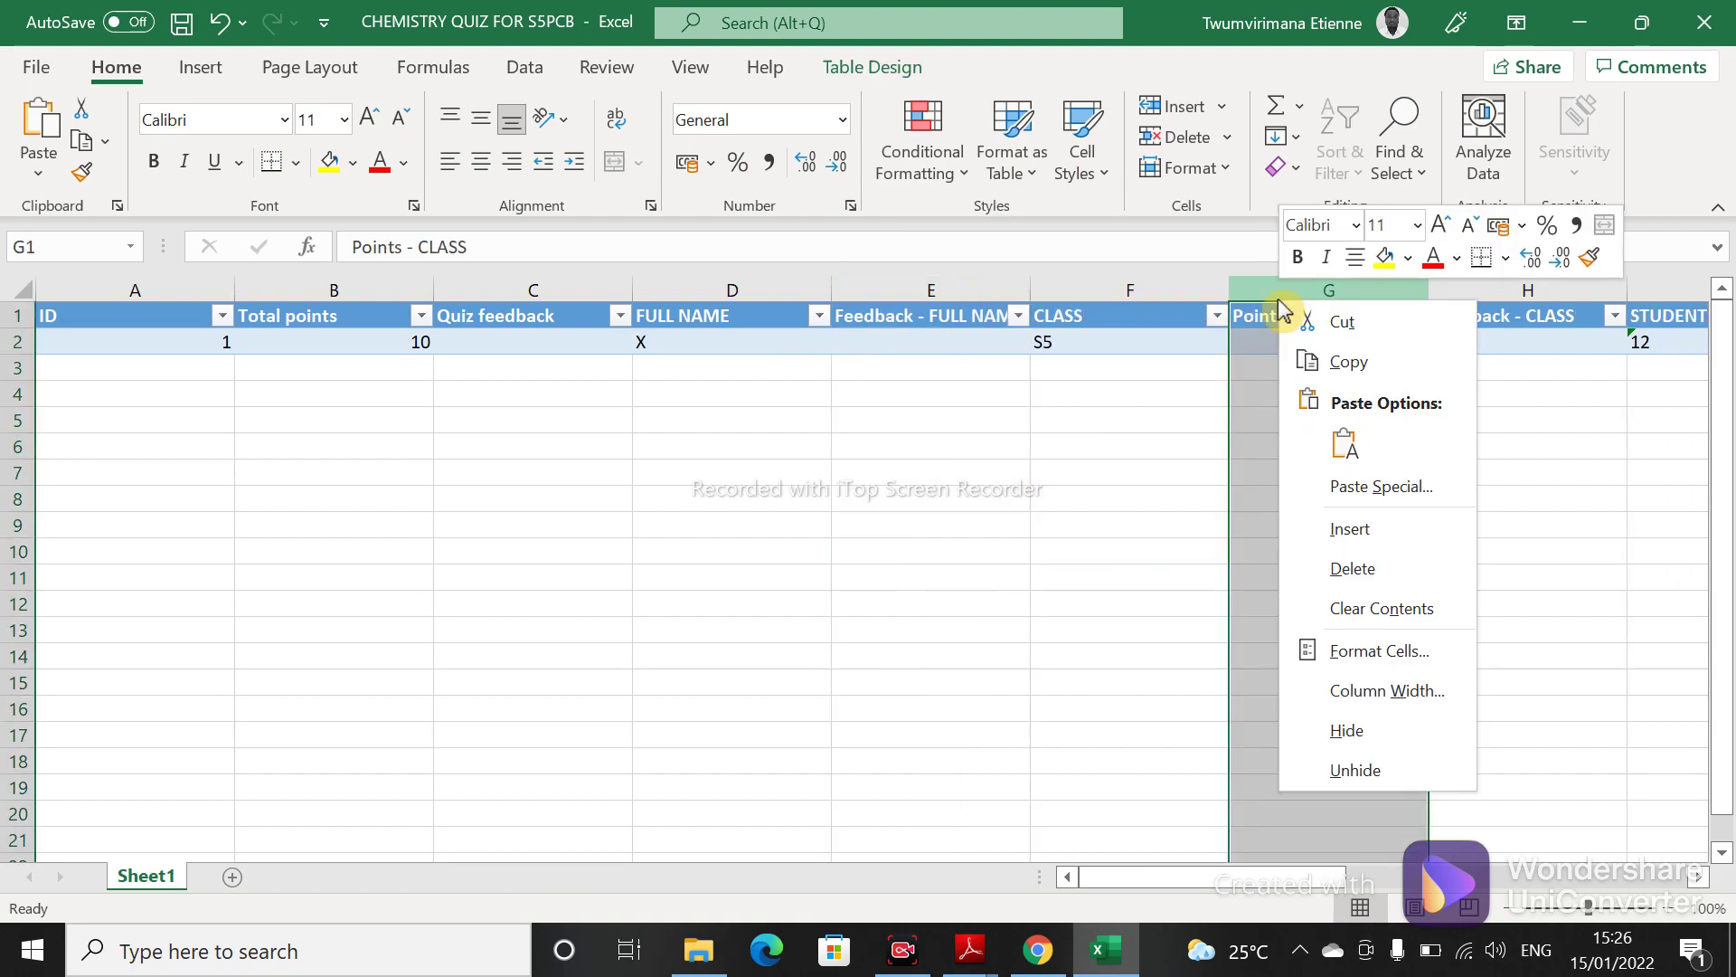
{"action": "left_click", "coordinate": [1390, 580]}
{"action": "left_click", "coordinate": [1511, 500]}
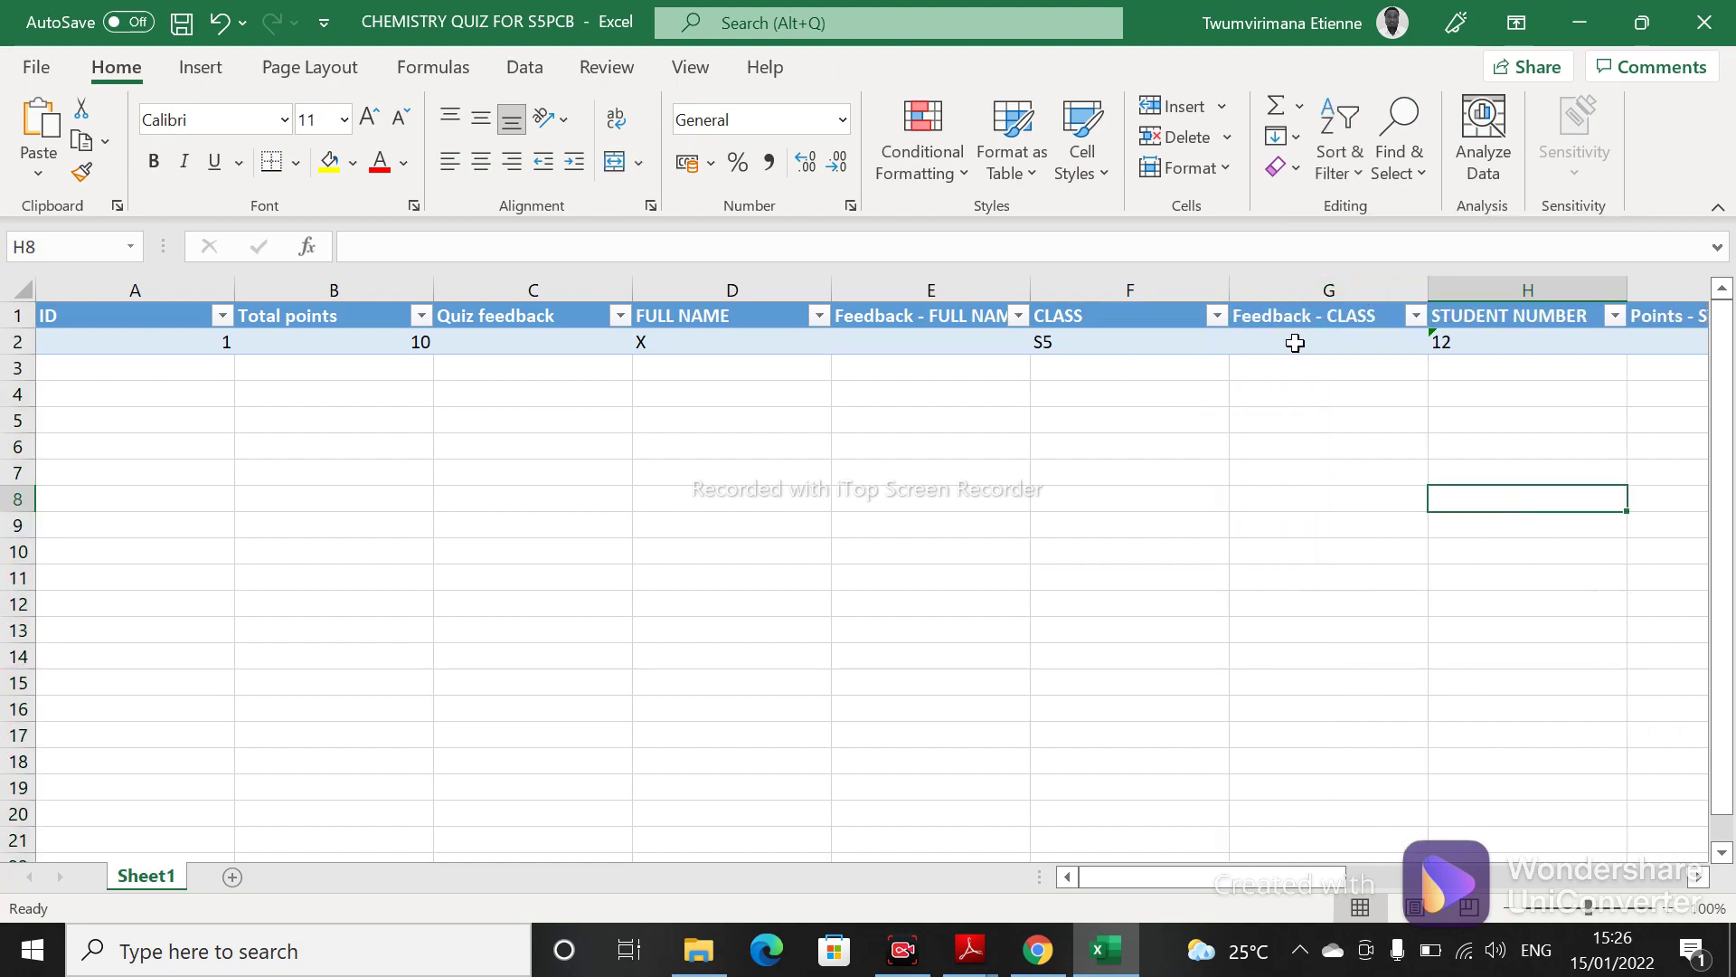
{"action": "left_click", "coordinate": [1290, 293]}
{"action": "right_click", "coordinate": [1293, 301]}
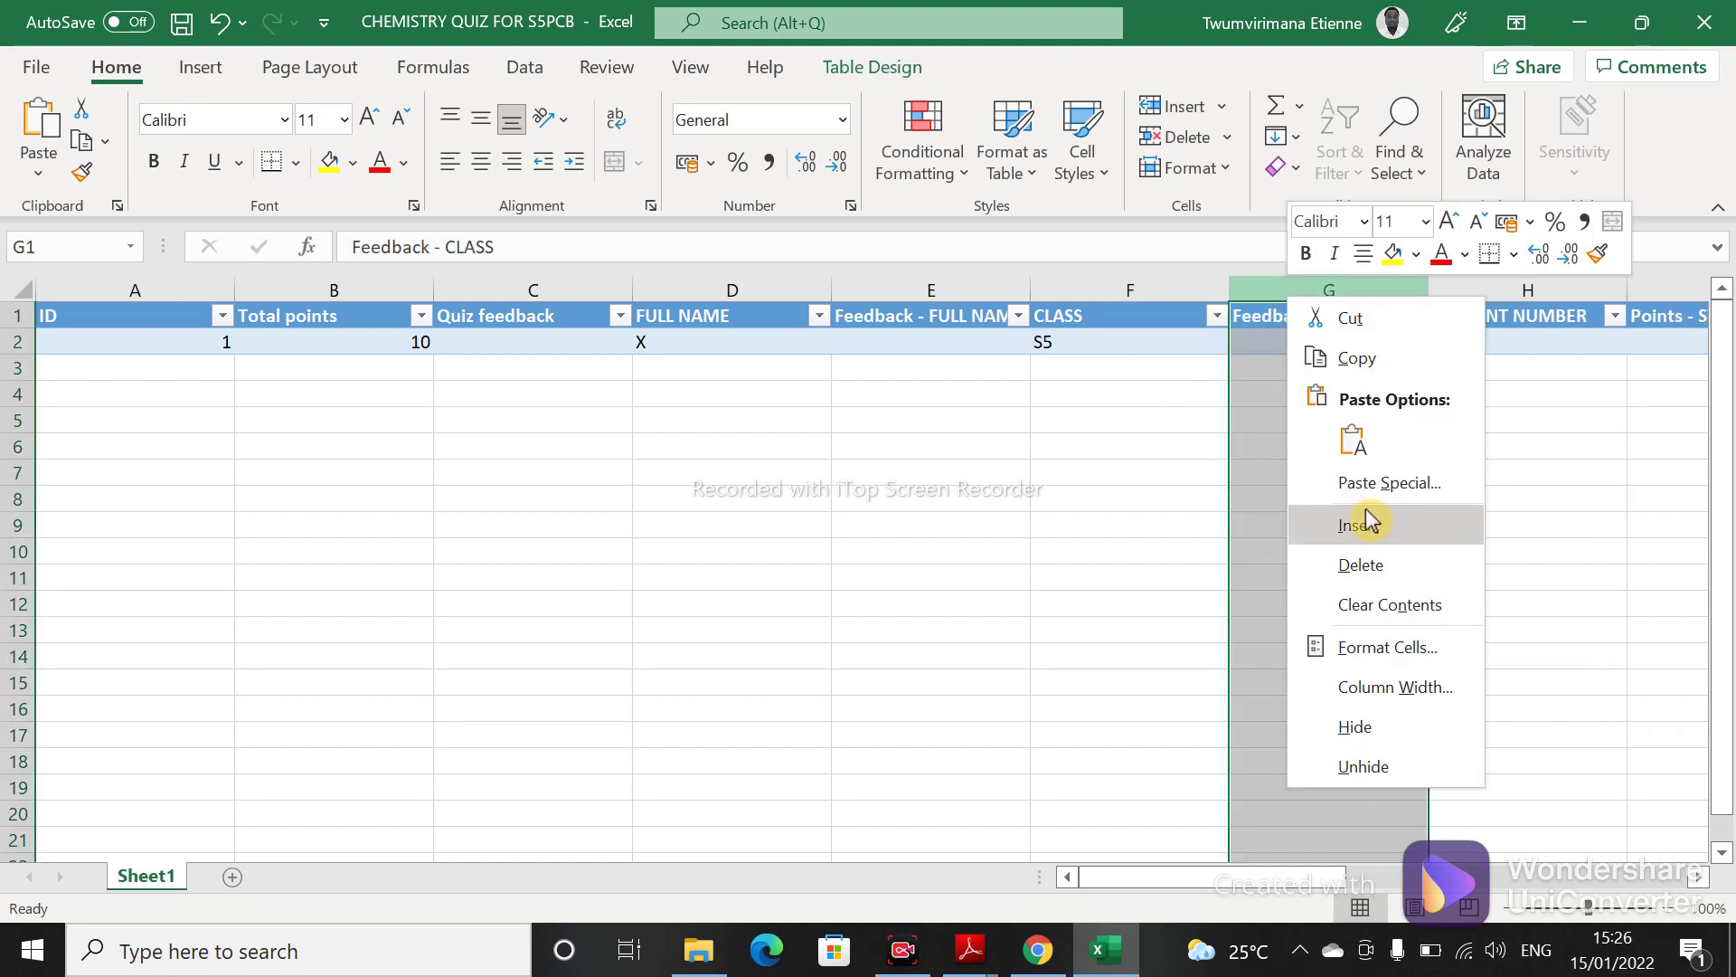
{"action": "left_click", "coordinate": [1363, 566]}
{"action": "left_click", "coordinate": [1442, 550]}
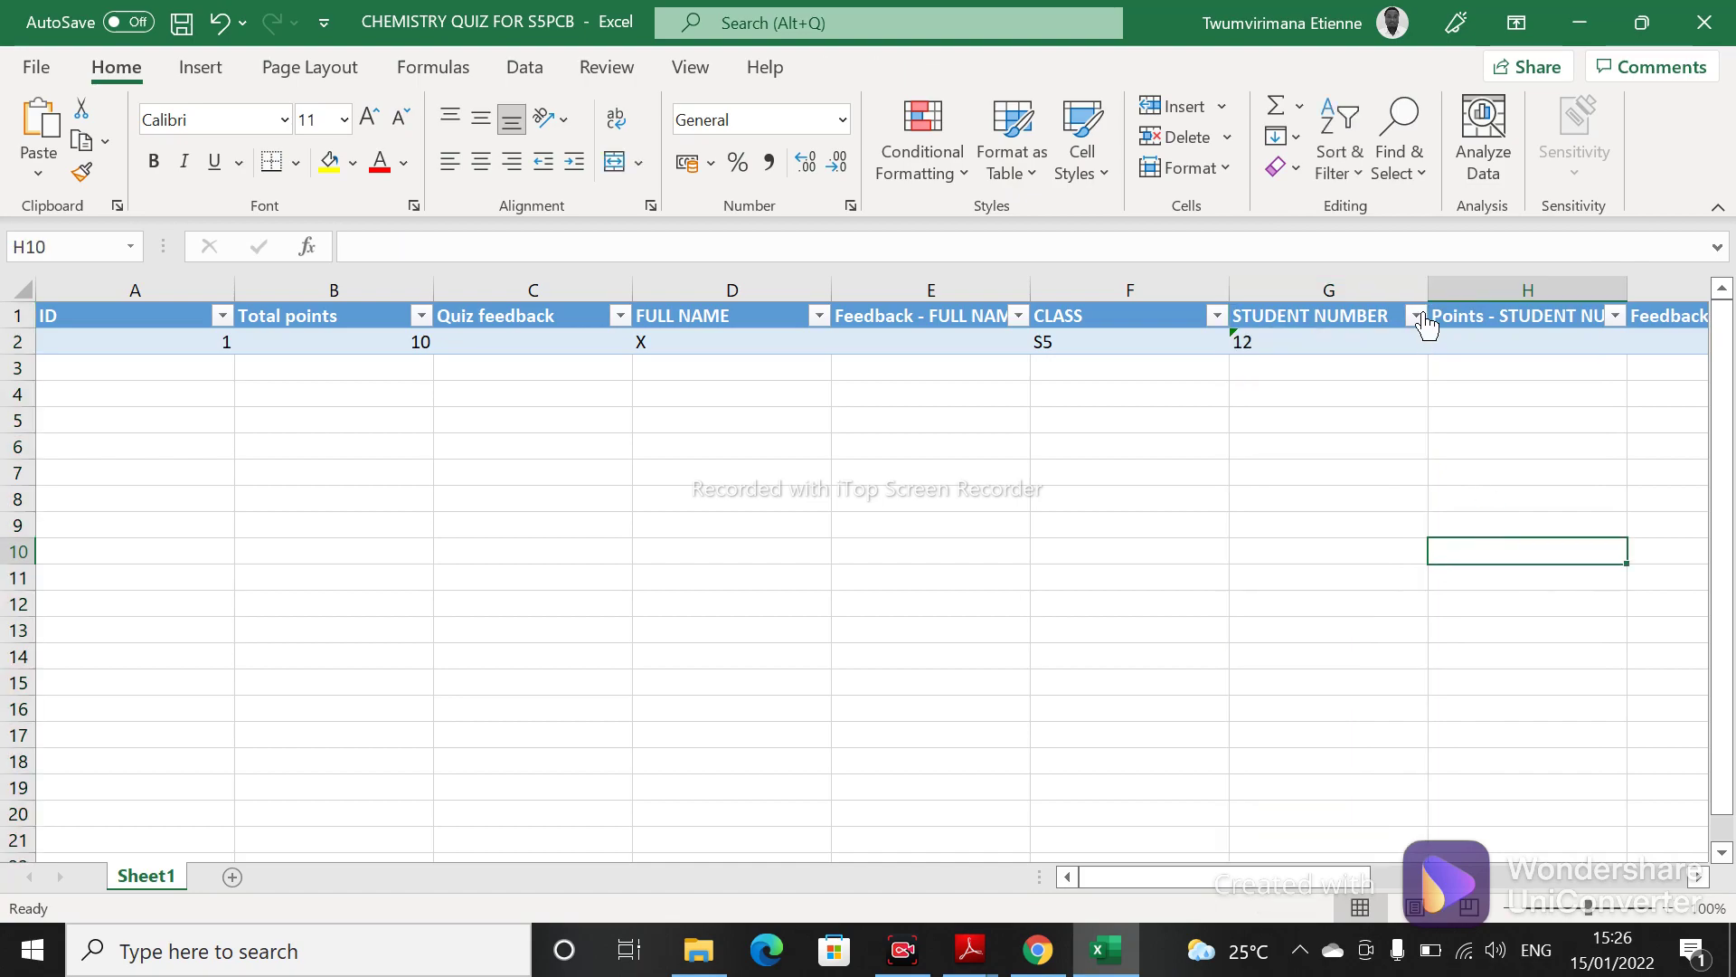
- Delete the Points - STUDENT NUMBER and Feedback - FULL NAME columns from the response table
{"action": "left_click", "coordinate": [1444, 290]}
{"action": "right_click", "coordinate": [1450, 295]}
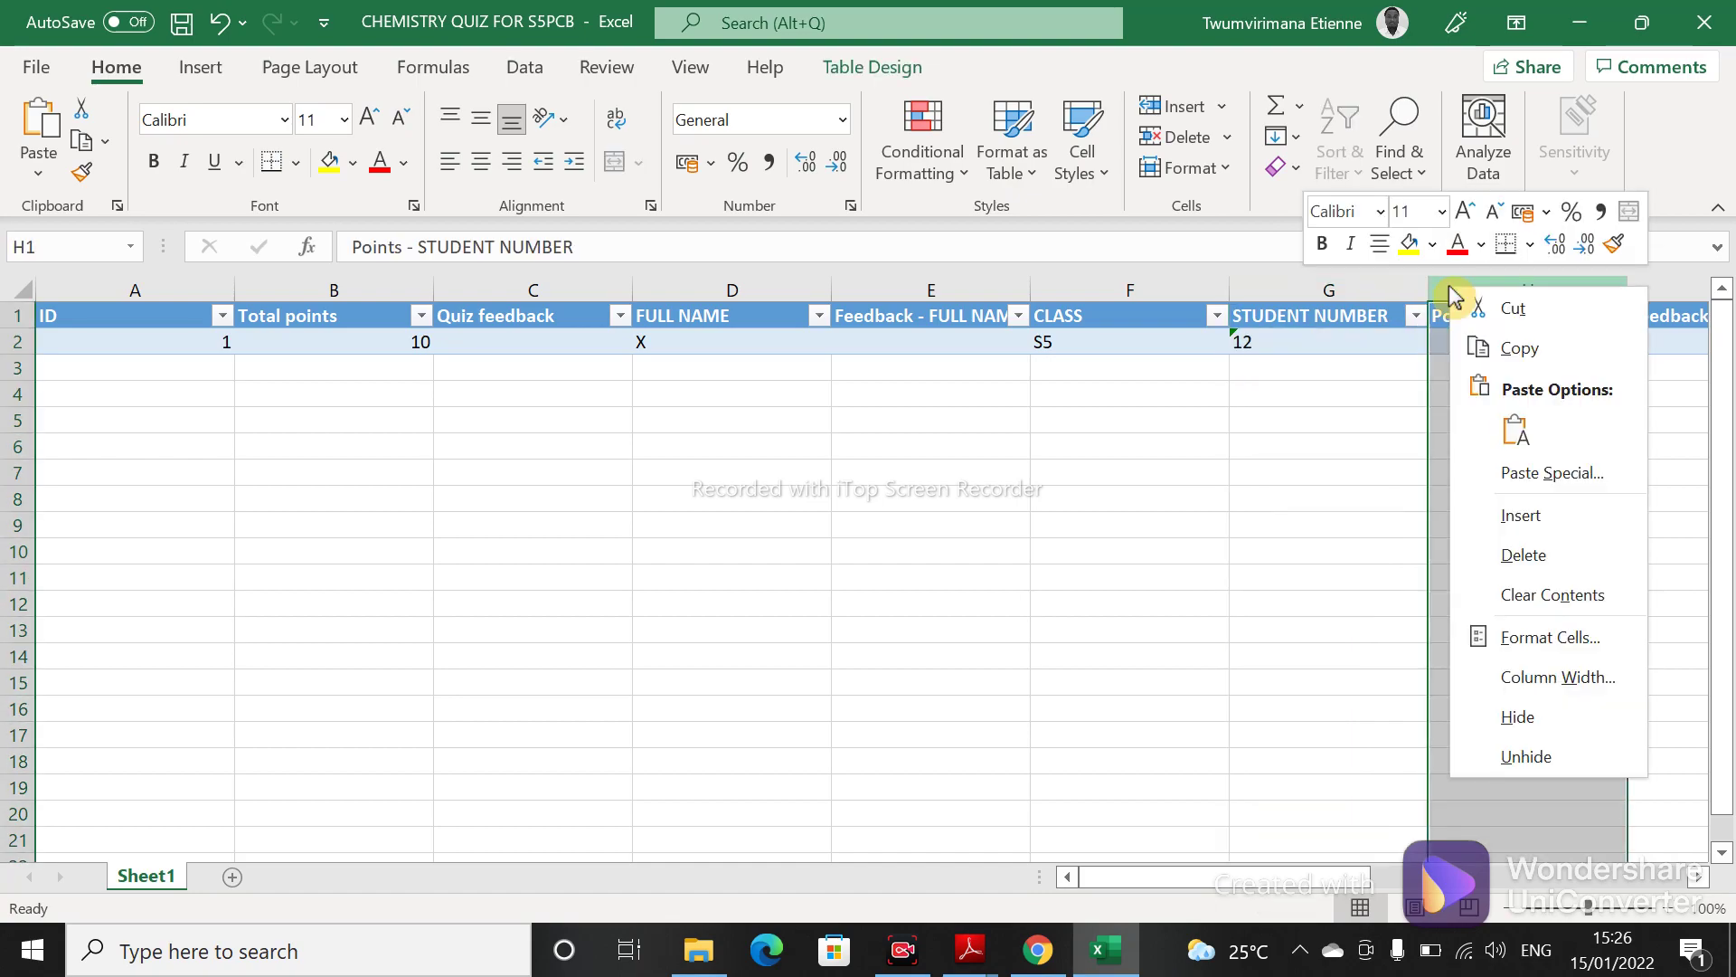
{"action": "left_click", "coordinate": [1548, 556]}
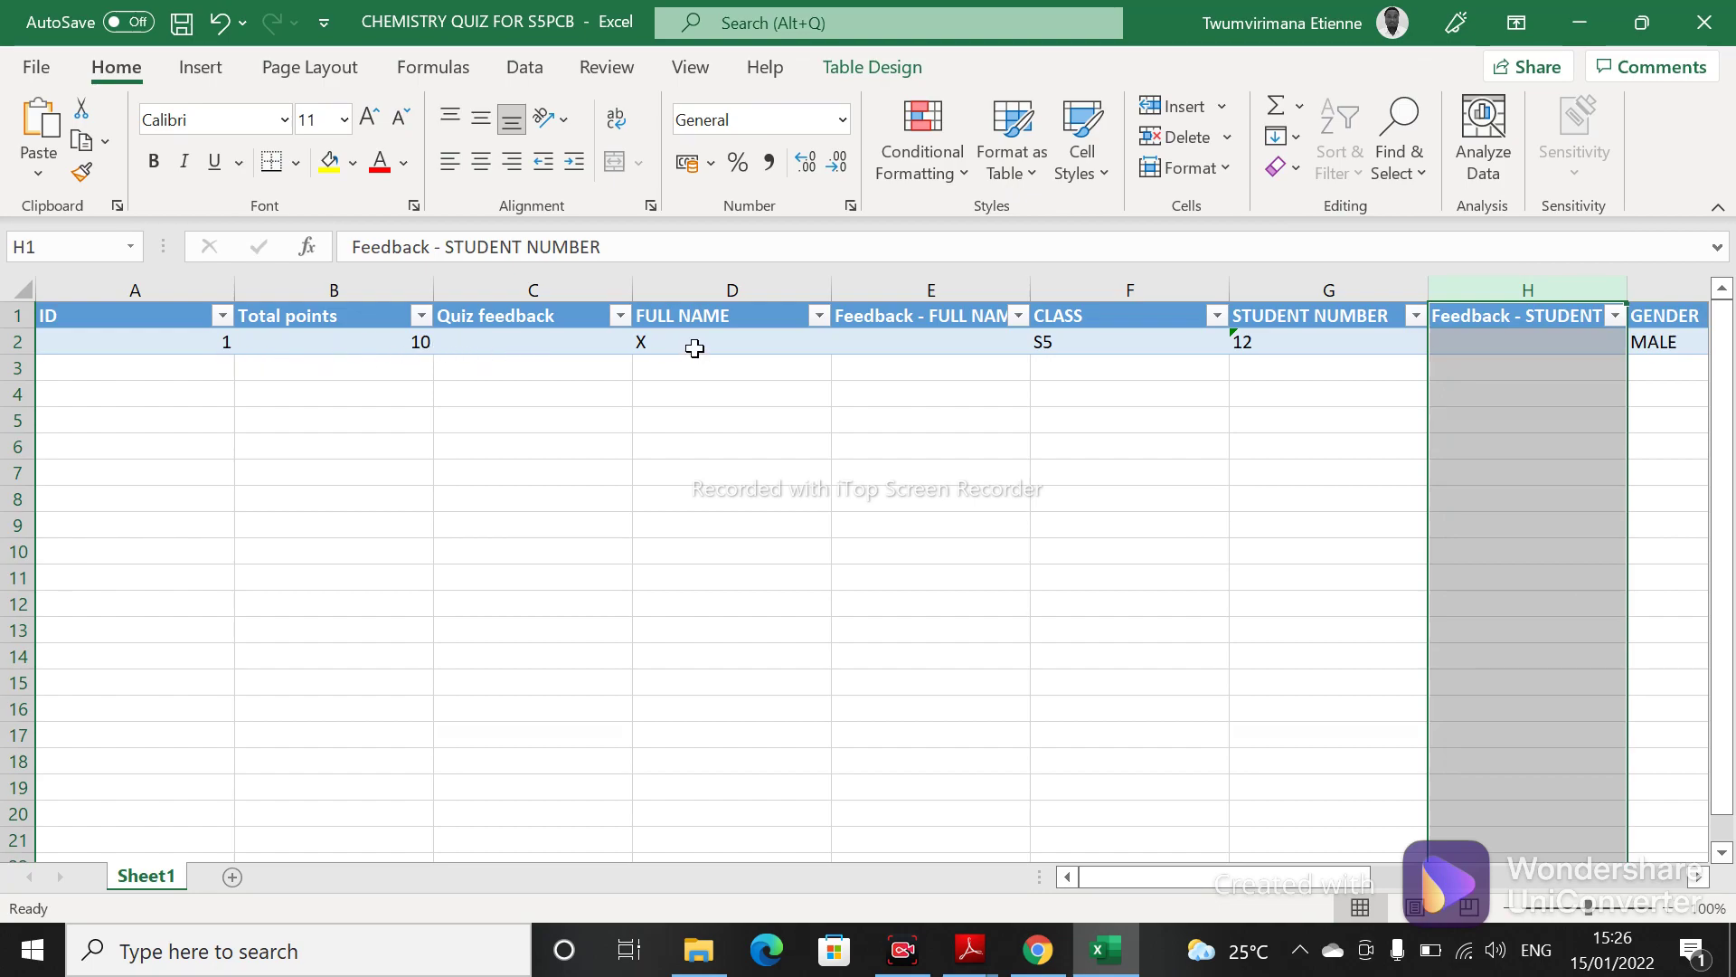
{"action": "left_click", "coordinate": [743, 363]}
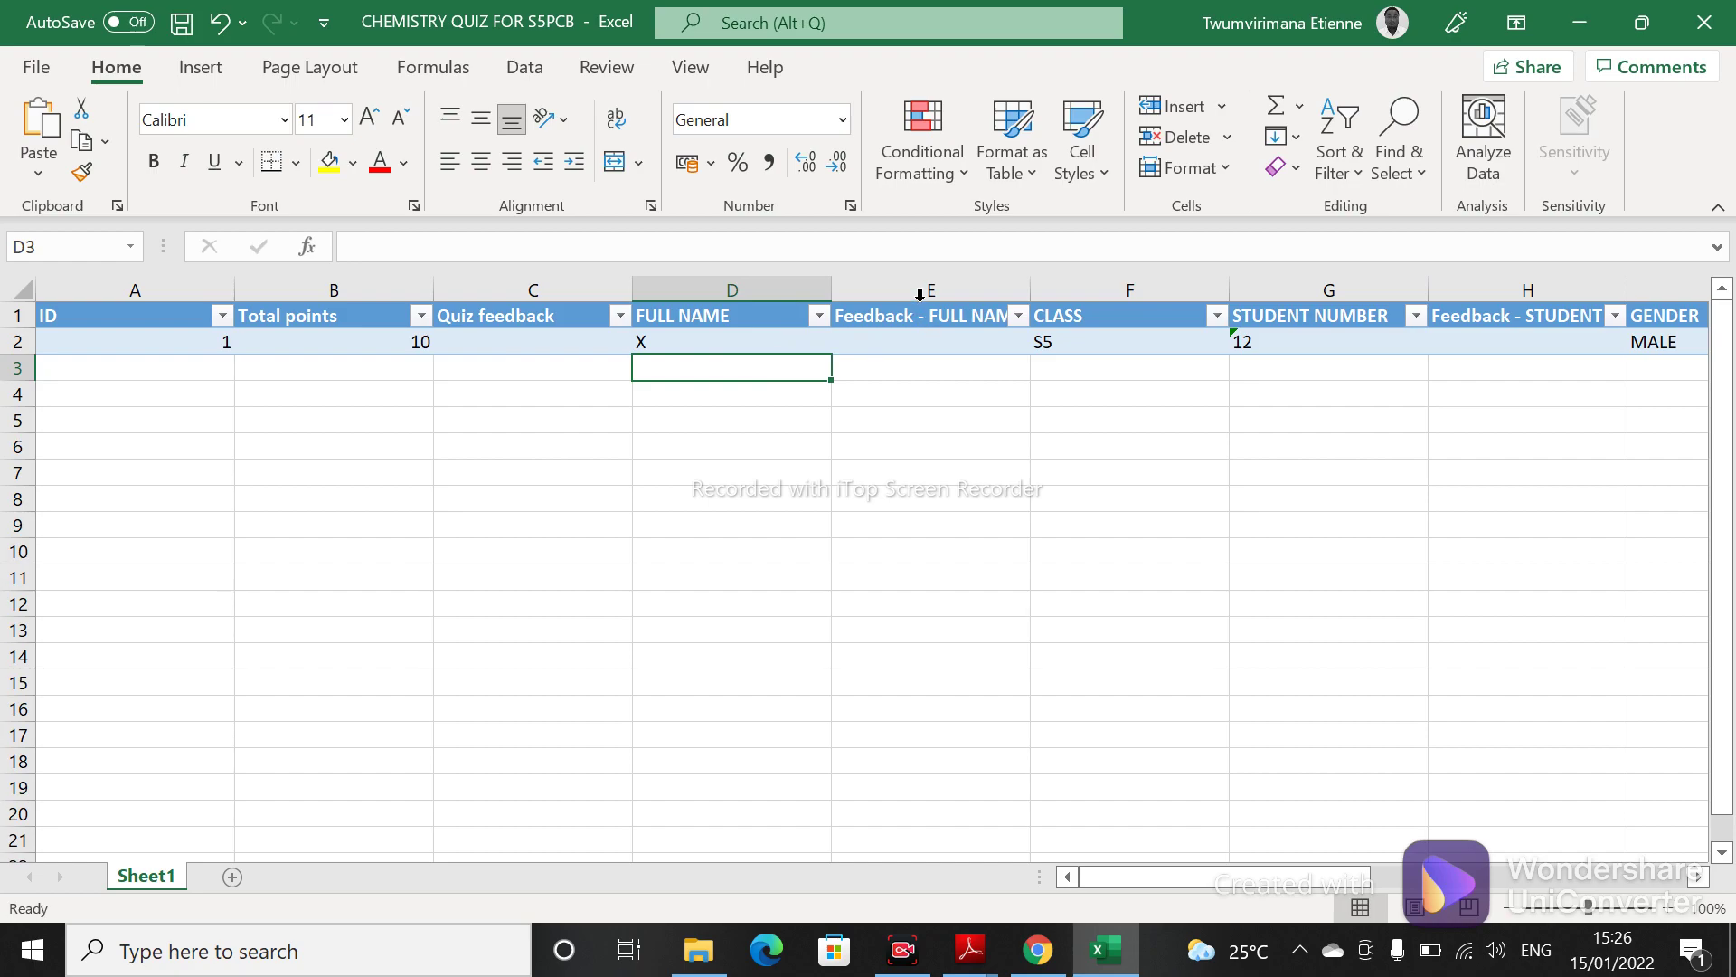
{"action": "left_click", "coordinate": [920, 294]}
{"action": "right_click", "coordinate": [916, 294]}
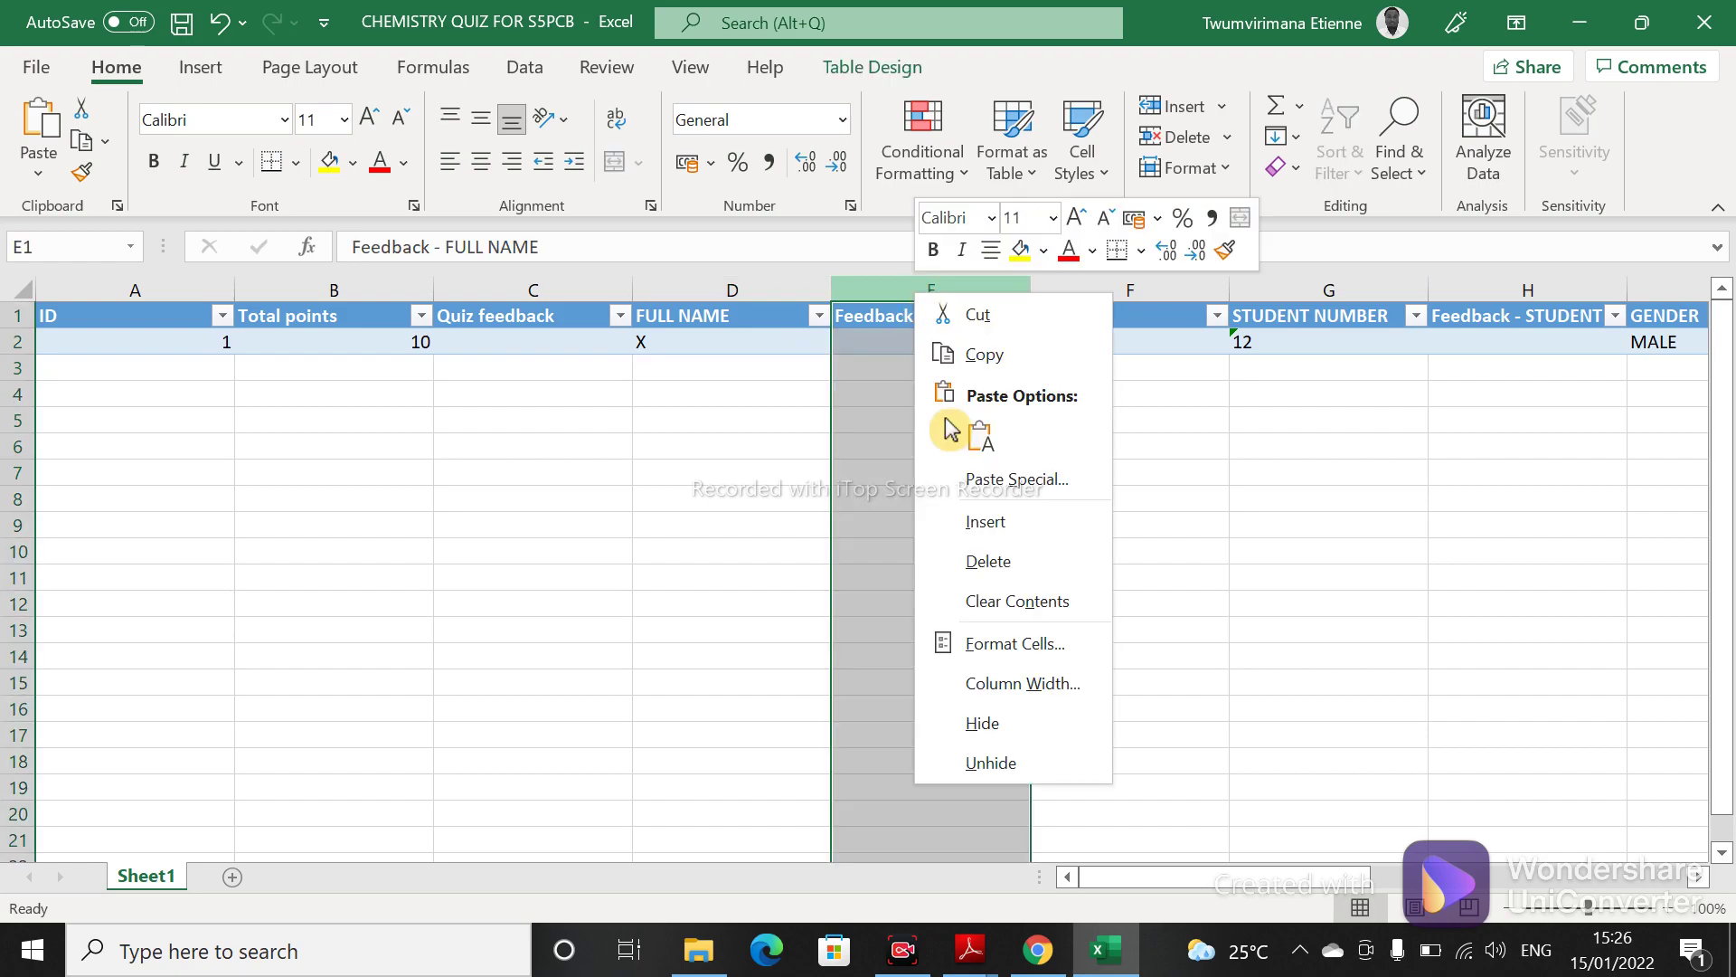
{"action": "left_click", "coordinate": [989, 562]}
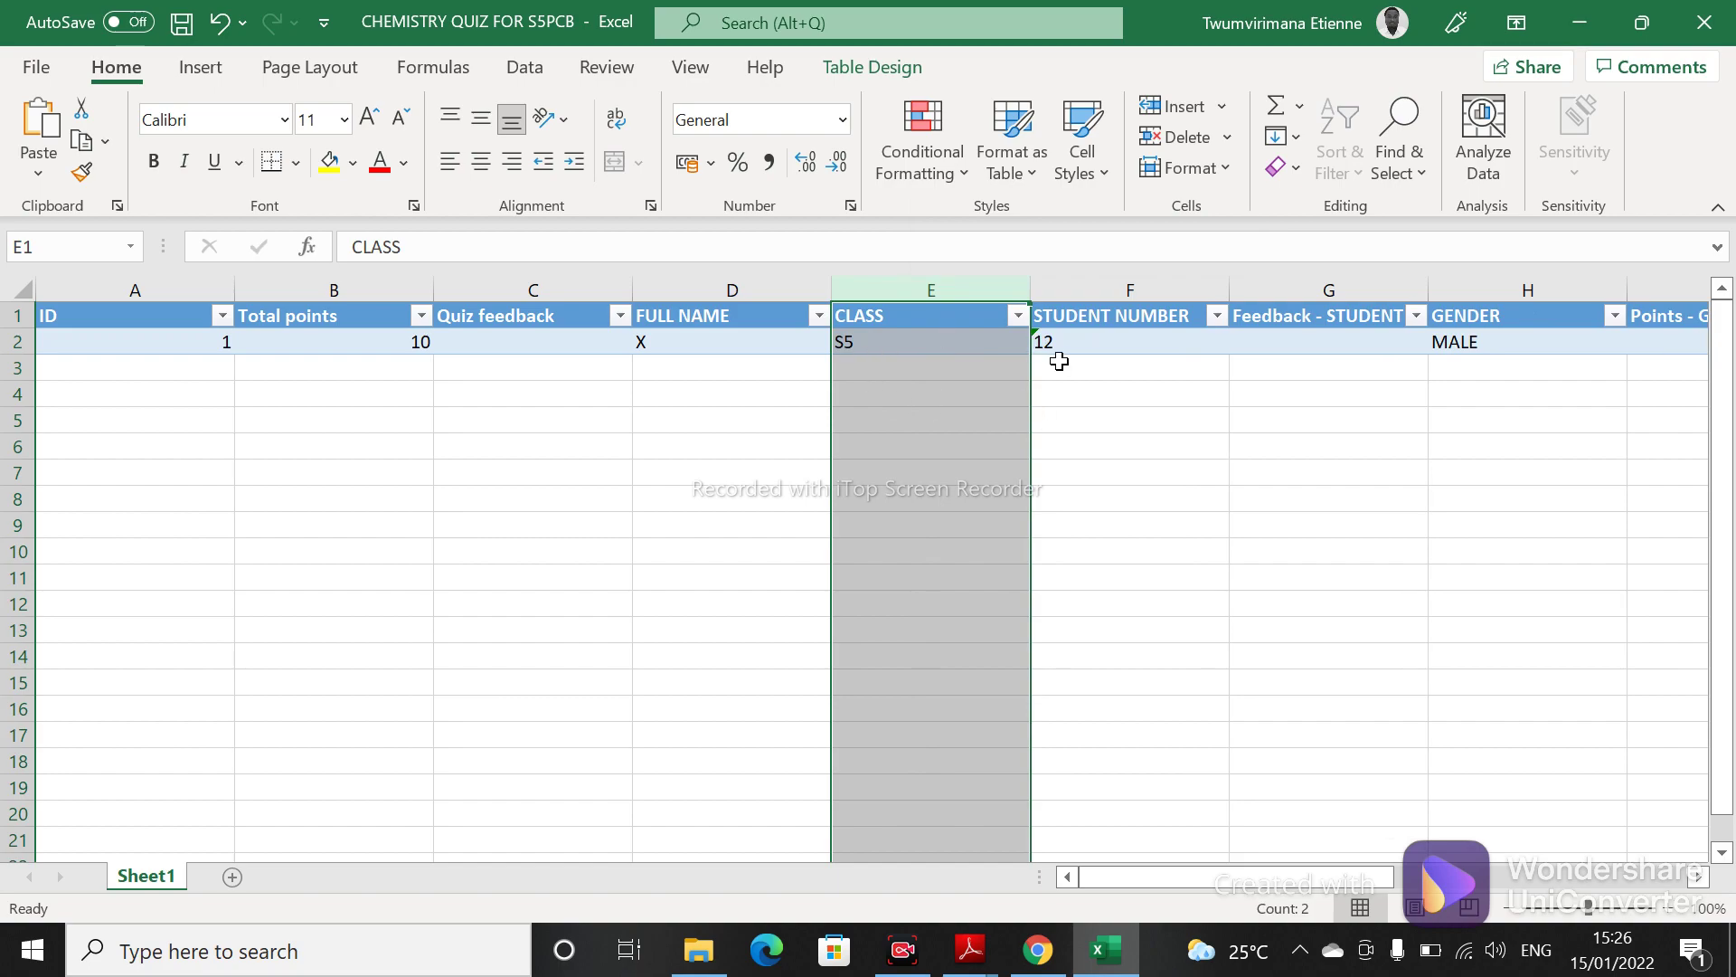
{"action": "left_click", "coordinate": [1147, 395]}
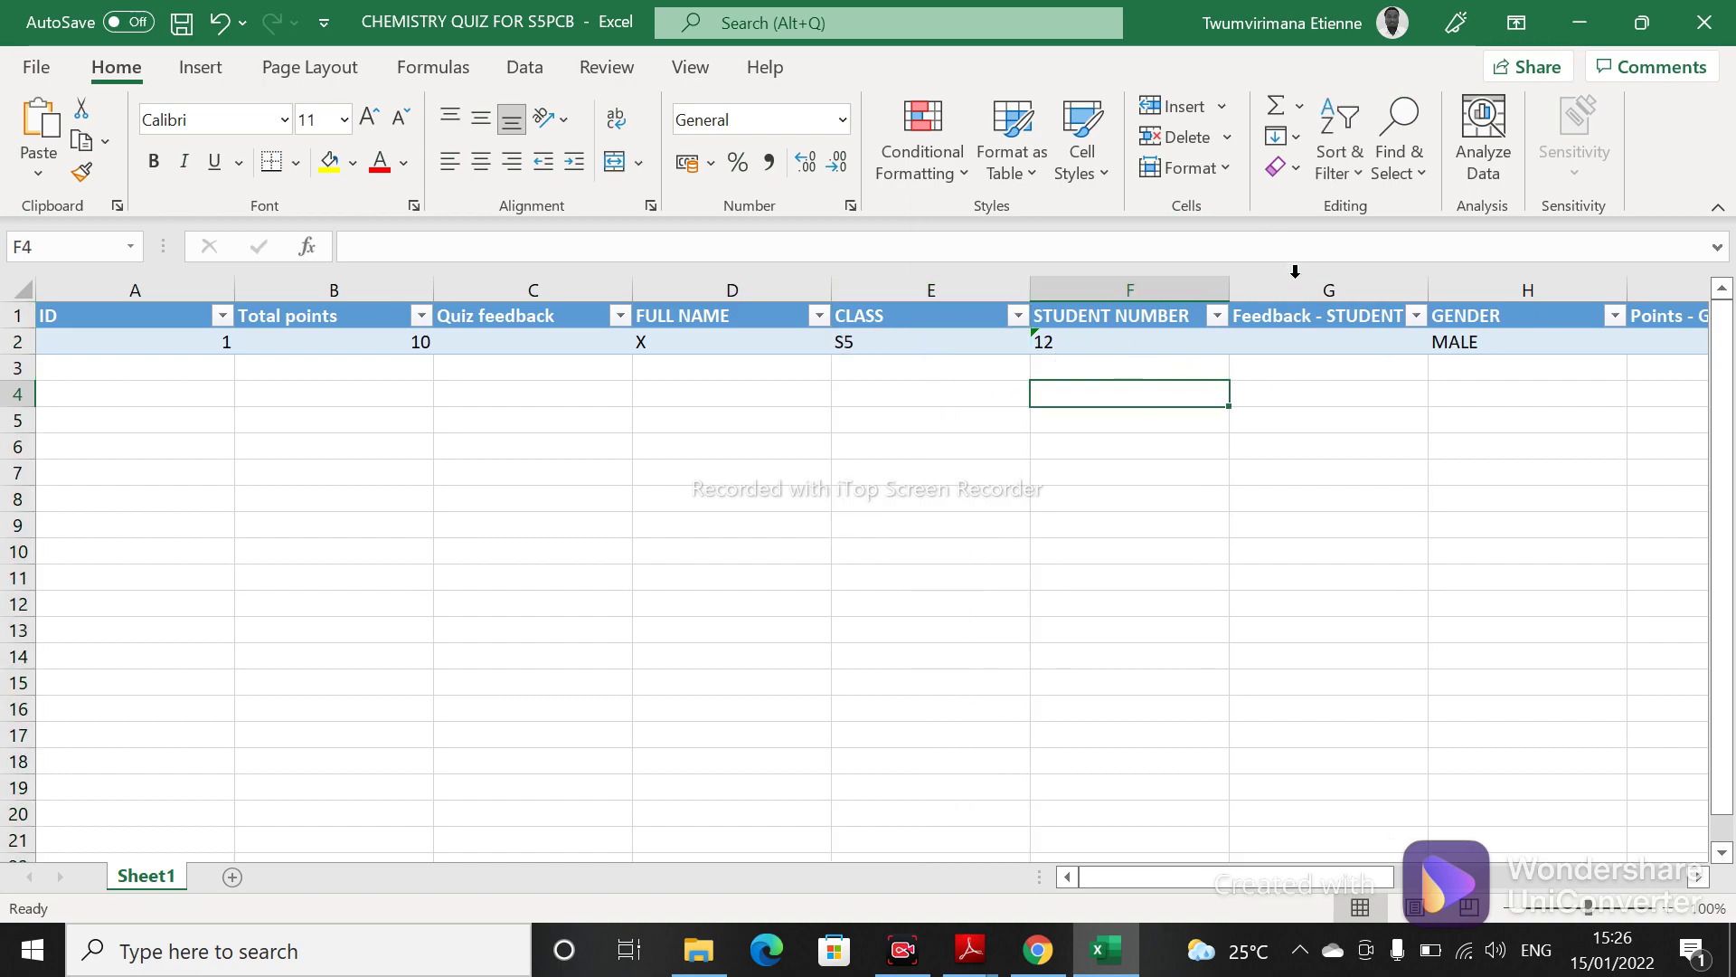
- Delete the Feedback - STUDENT NUMBER and Points - GENDER columns from the response table
{"action": "left_click", "coordinate": [1295, 271]}
{"action": "right_click", "coordinate": [1295, 273]}
{"action": "left_click", "coordinate": [1379, 546]}
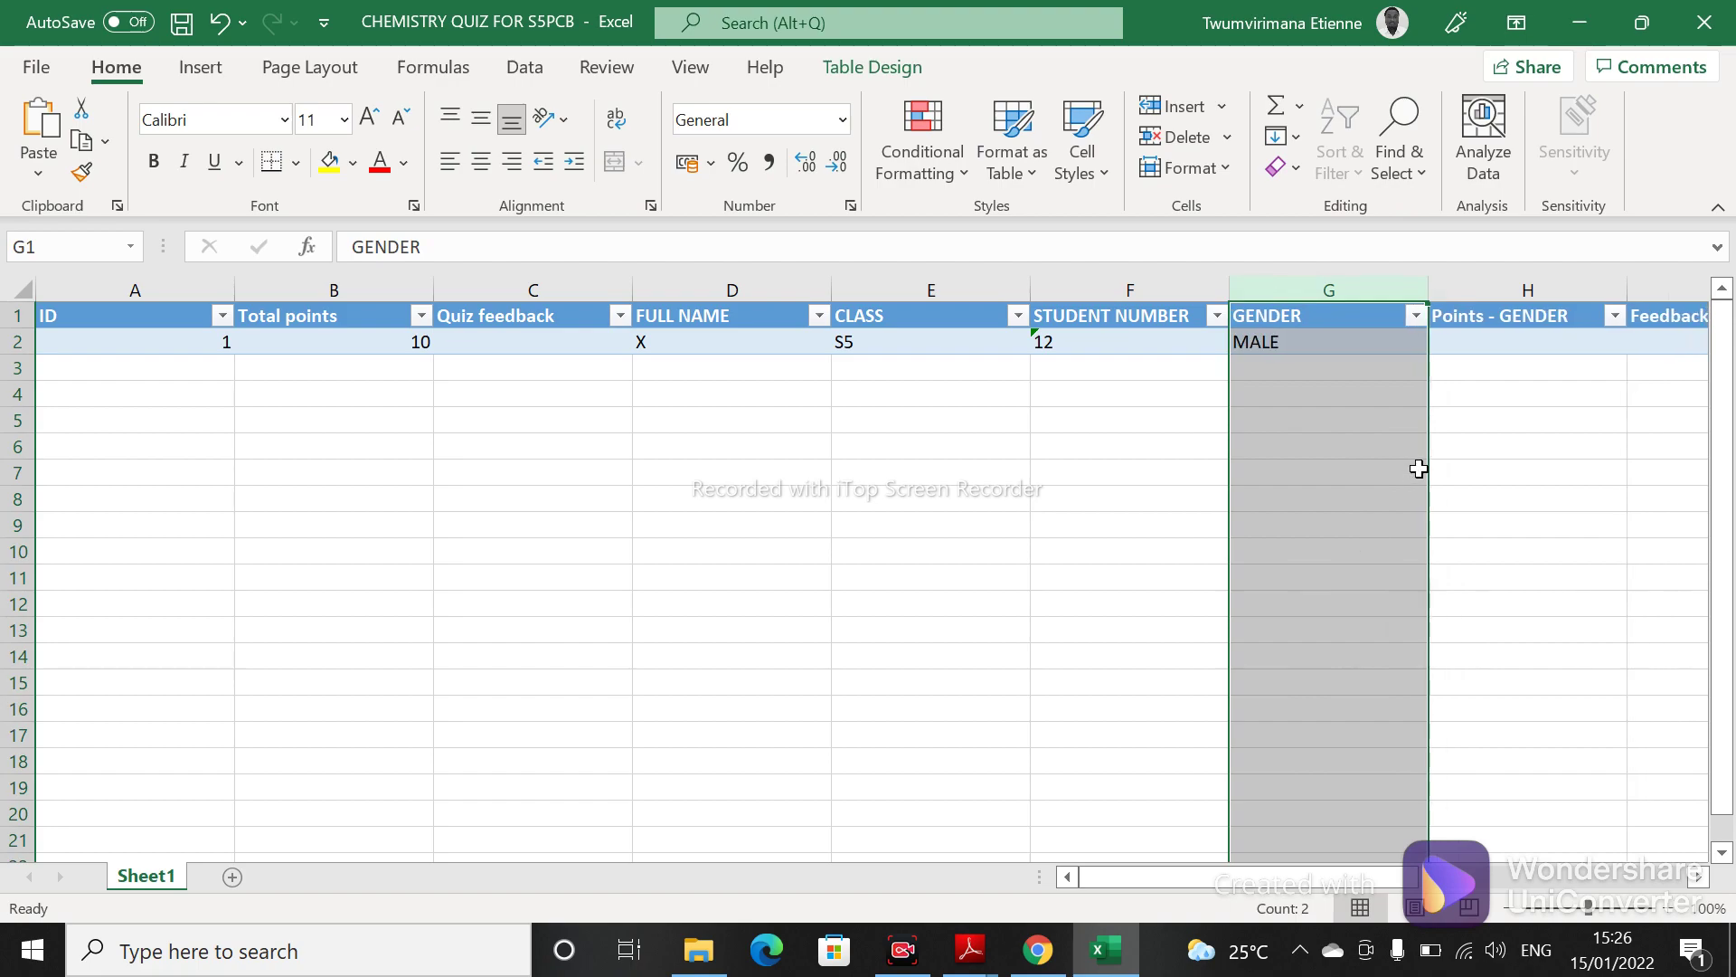
{"action": "left_click", "coordinate": [1496, 470]}
{"action": "left_click", "coordinate": [1458, 275]}
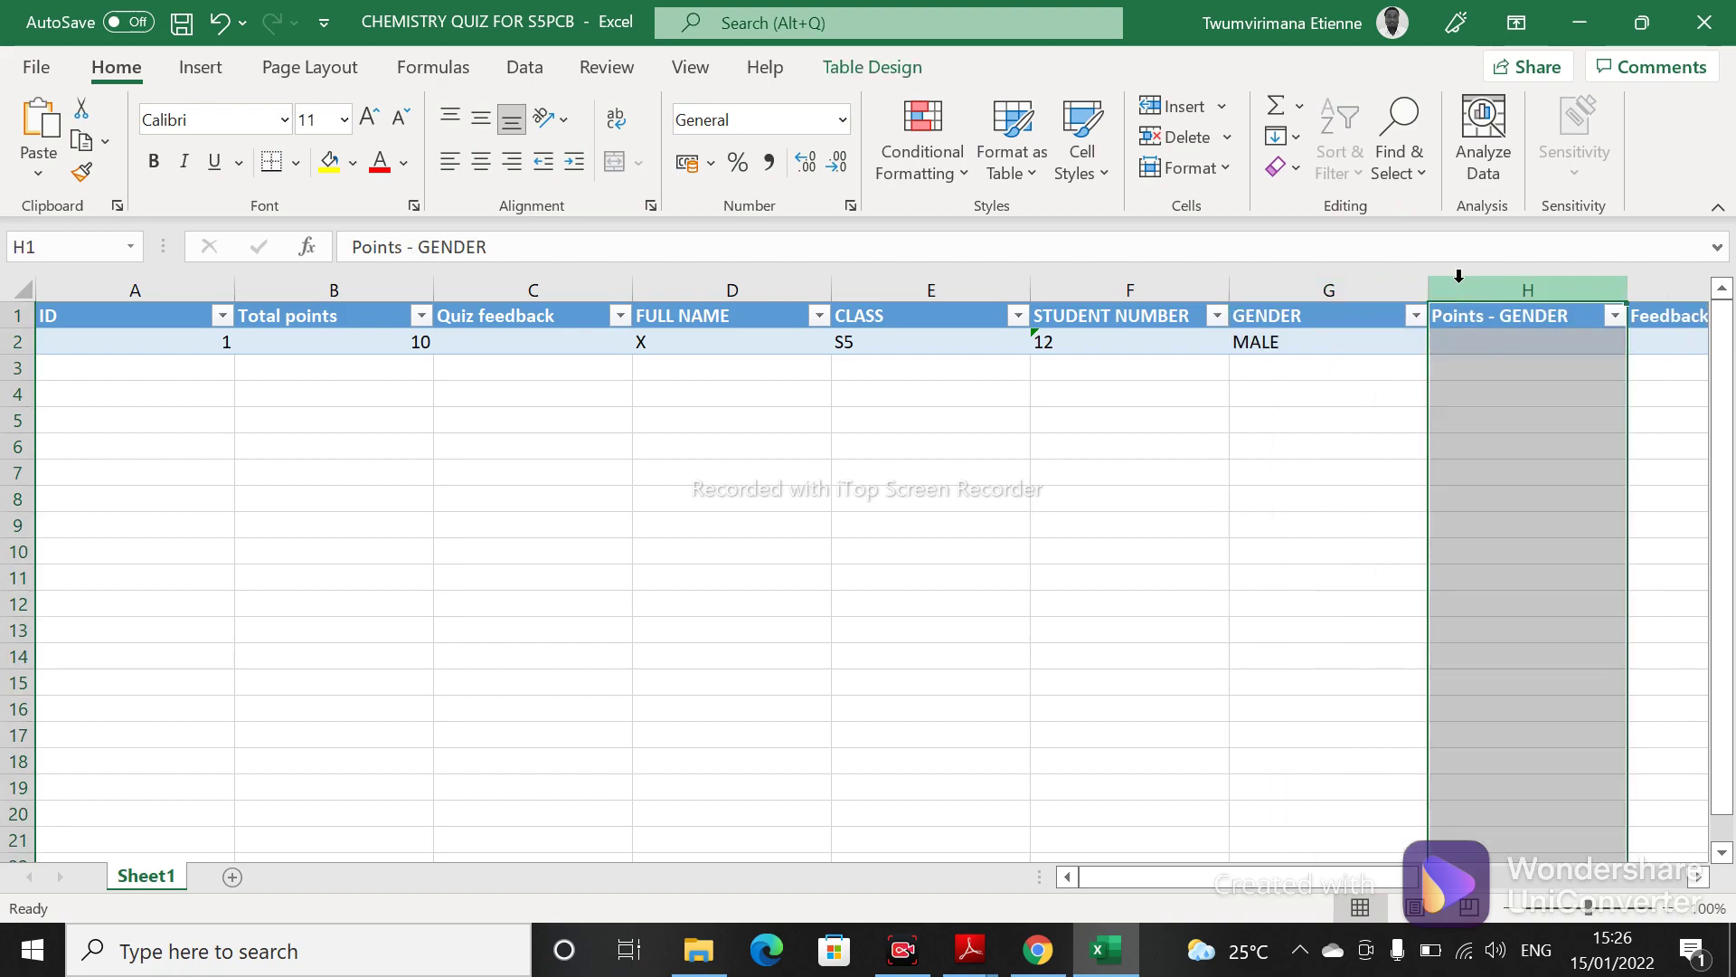
{"action": "right_click", "coordinate": [1458, 276]}
{"action": "left_click", "coordinate": [1550, 545]}
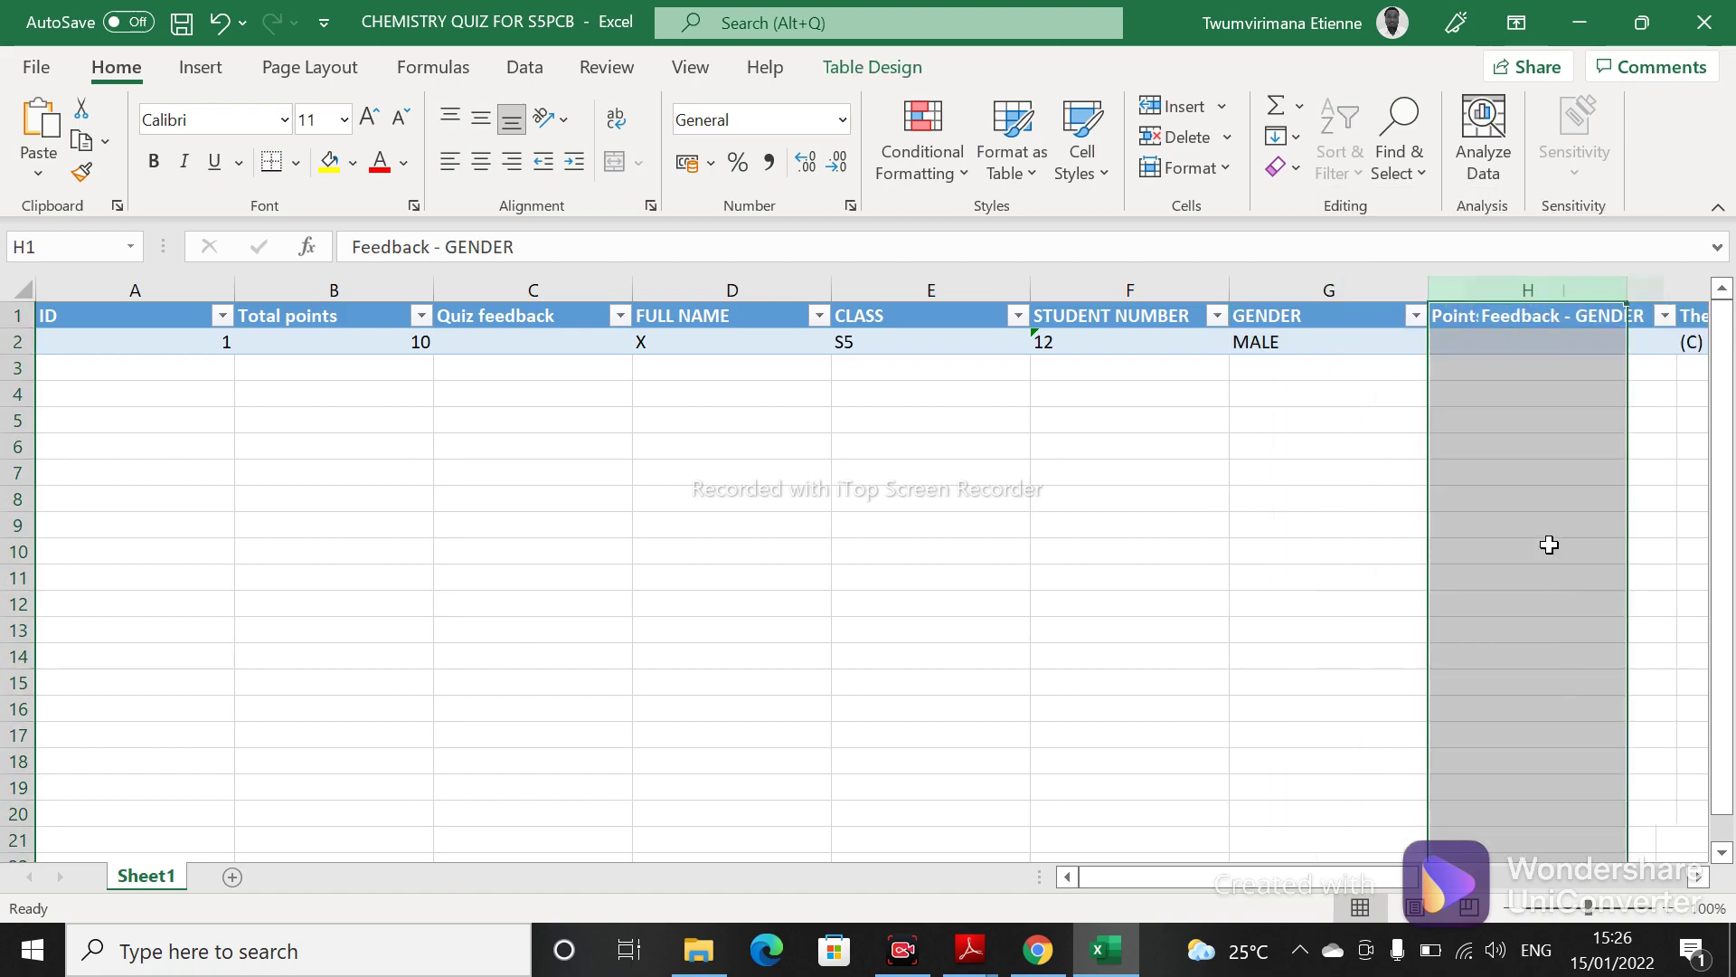
- Examine the remaining student details and the answer and points columns of both chemistry questions, highlighting columns H to L
{"action": "left_click_drag", "start_coordinate": [1357, 892], "coordinate": [1528, 895]}
{"action": "left_click", "coordinate": [1180, 708]}
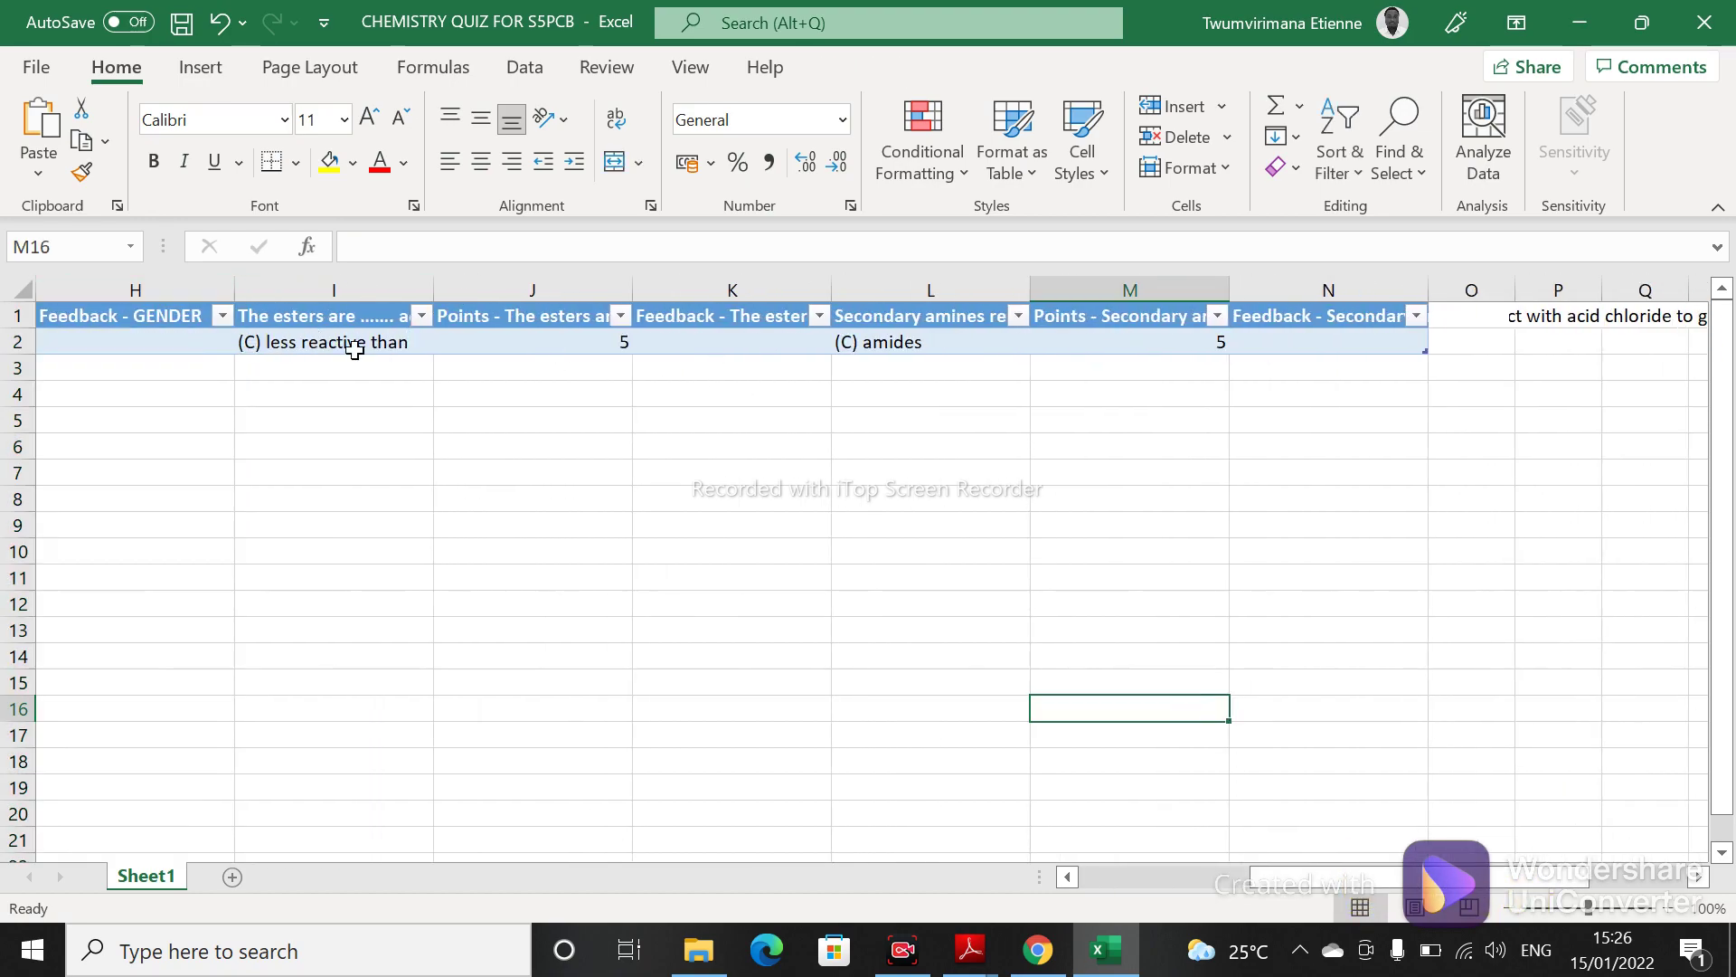
{"action": "left_click_drag", "start_coordinate": [1283, 883], "coordinate": [1094, 887]}
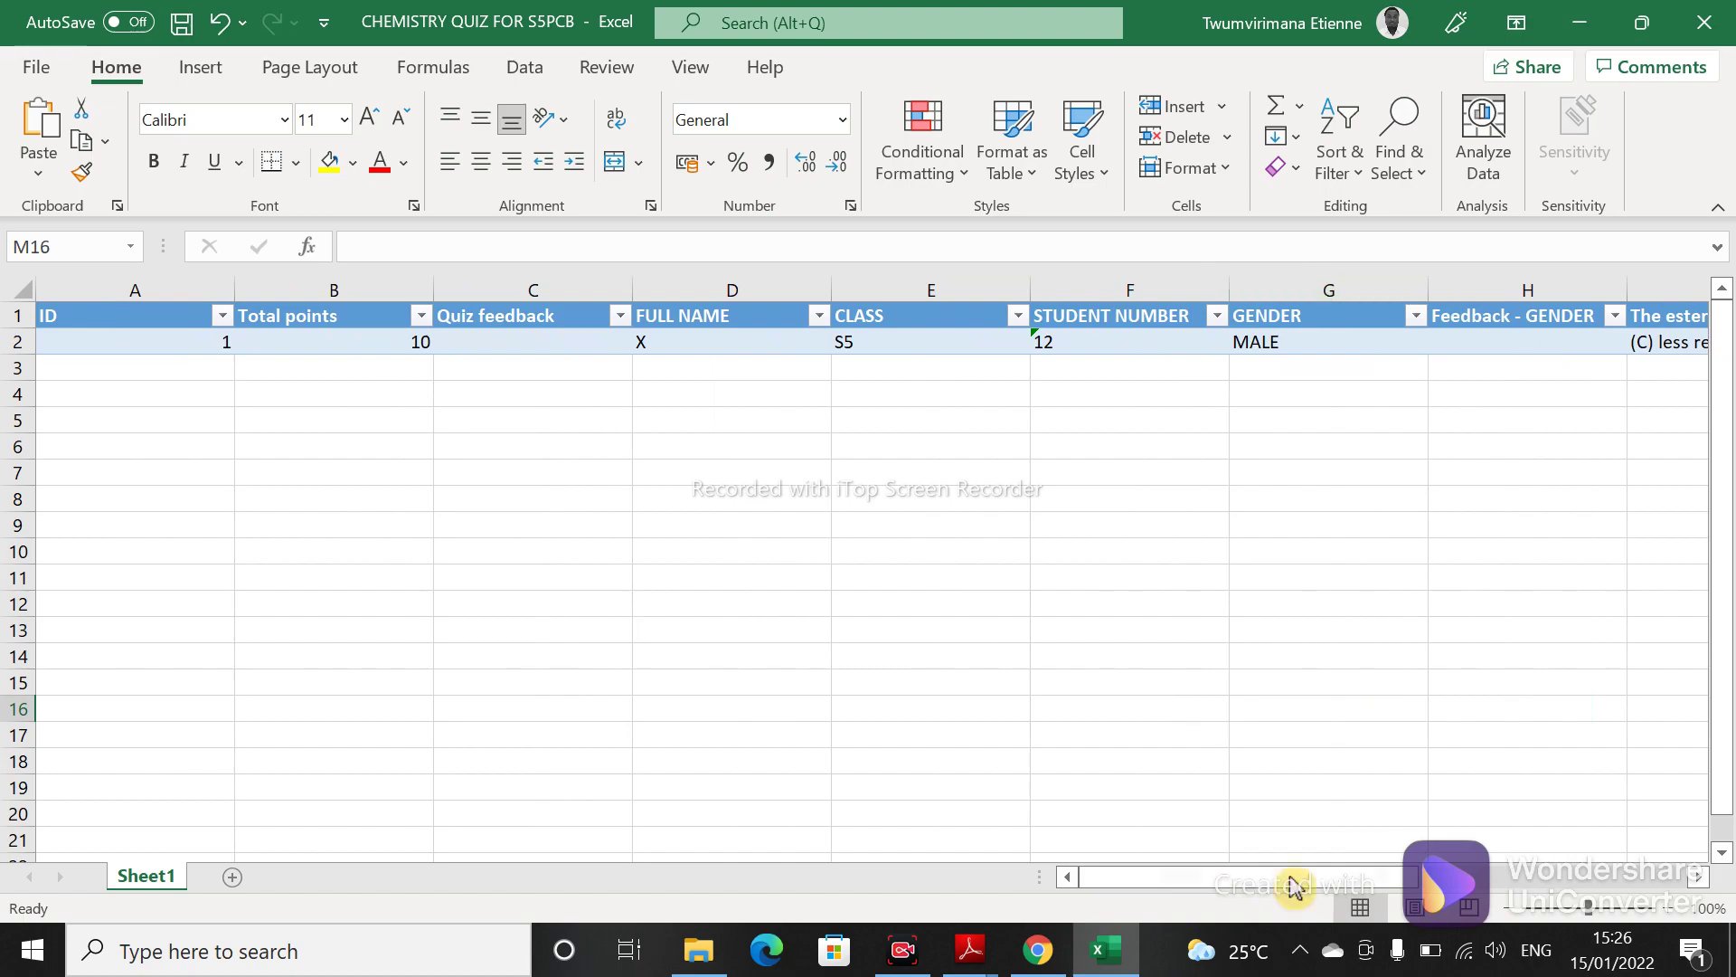
{"action": "left_click_drag", "start_coordinate": [1283, 881], "coordinate": [1381, 886]}
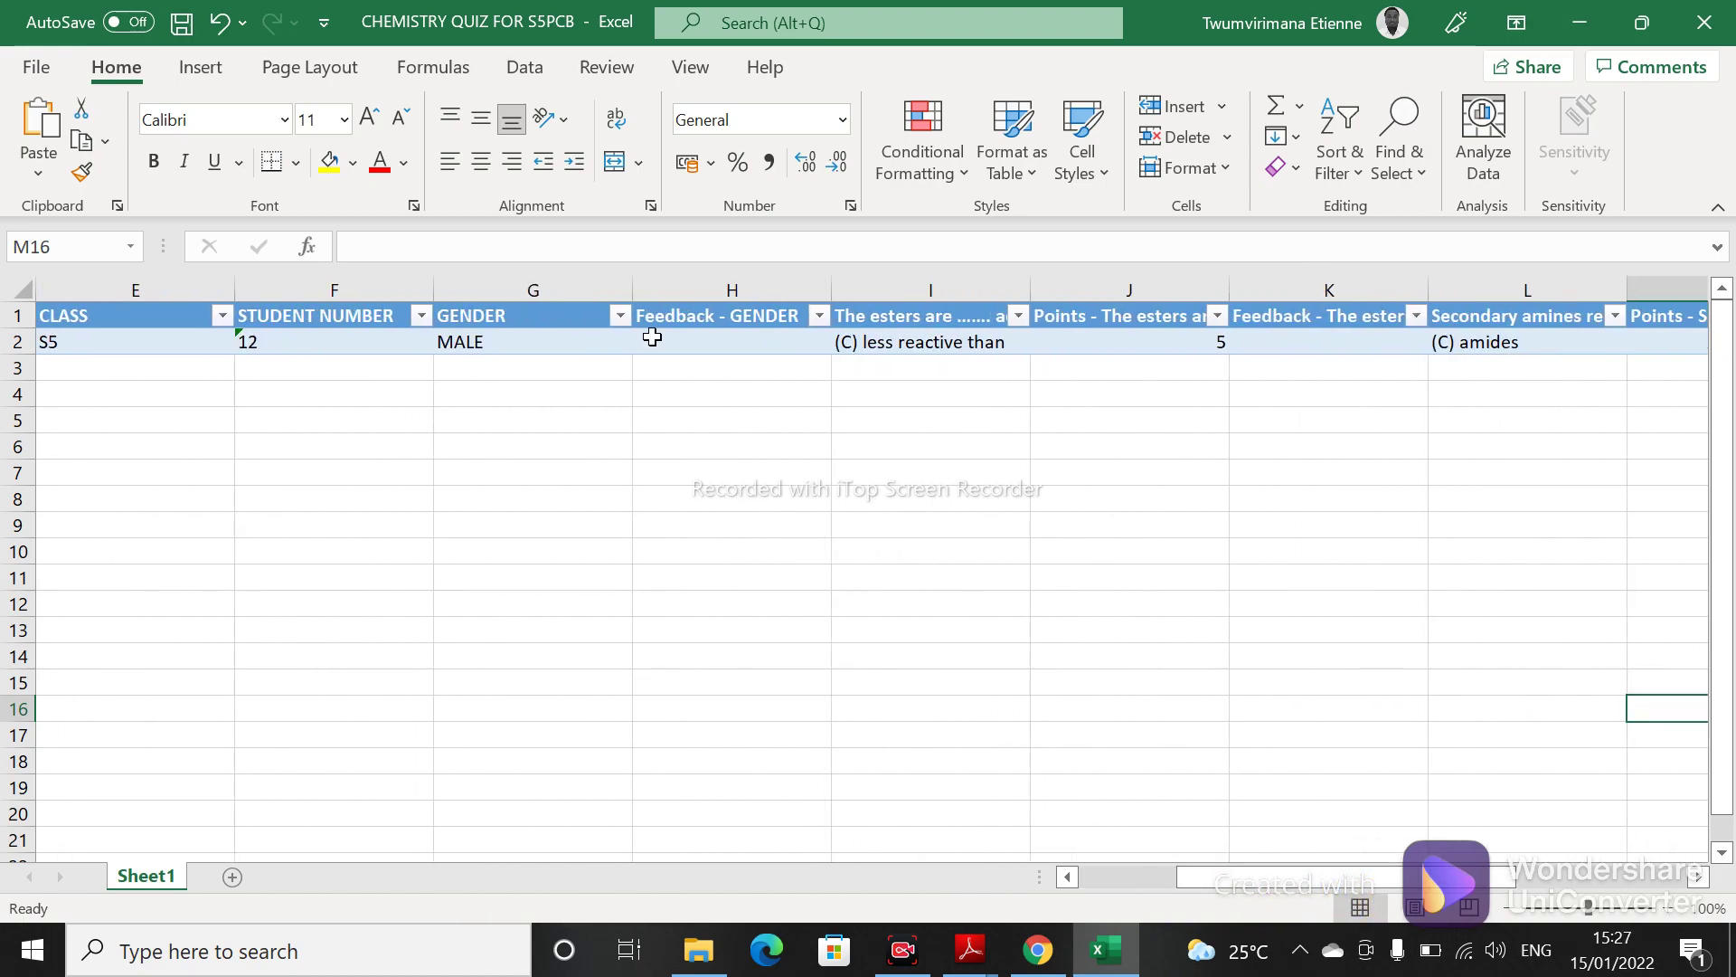
{"action": "left_click_drag", "start_coordinate": [516, 286], "coordinate": [737, 339]}
{"action": "left_click", "coordinate": [651, 341]}
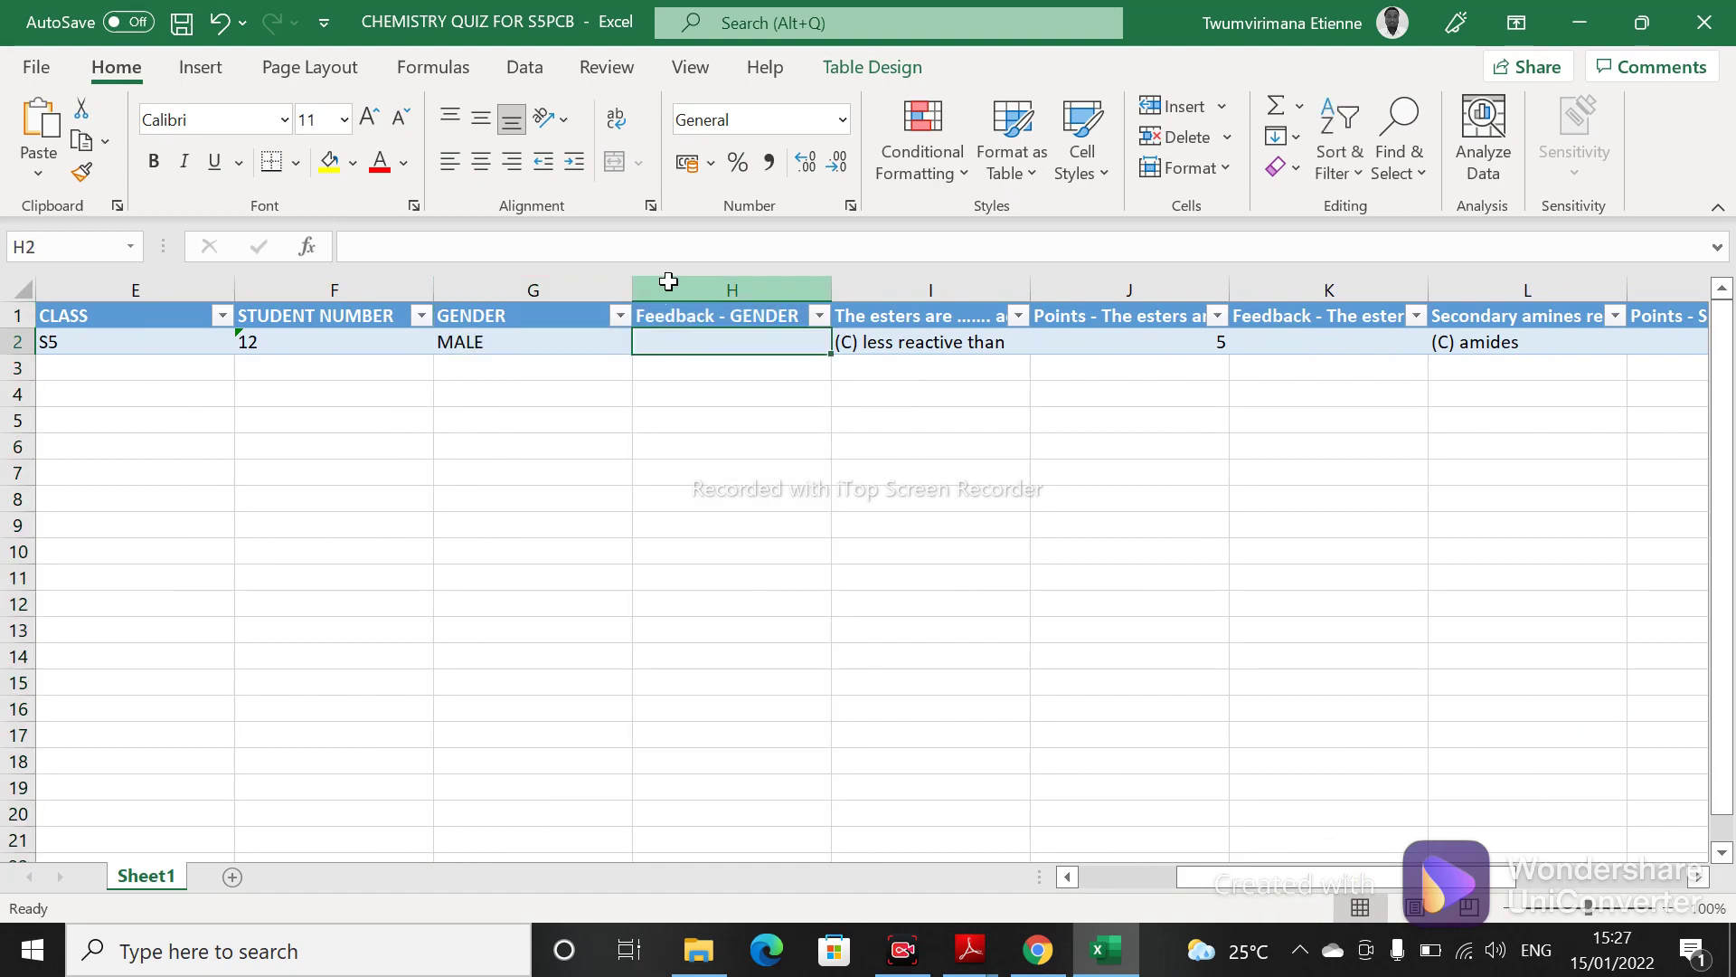
{"action": "left_click_drag", "start_coordinate": [668, 282], "coordinate": [1576, 387]}
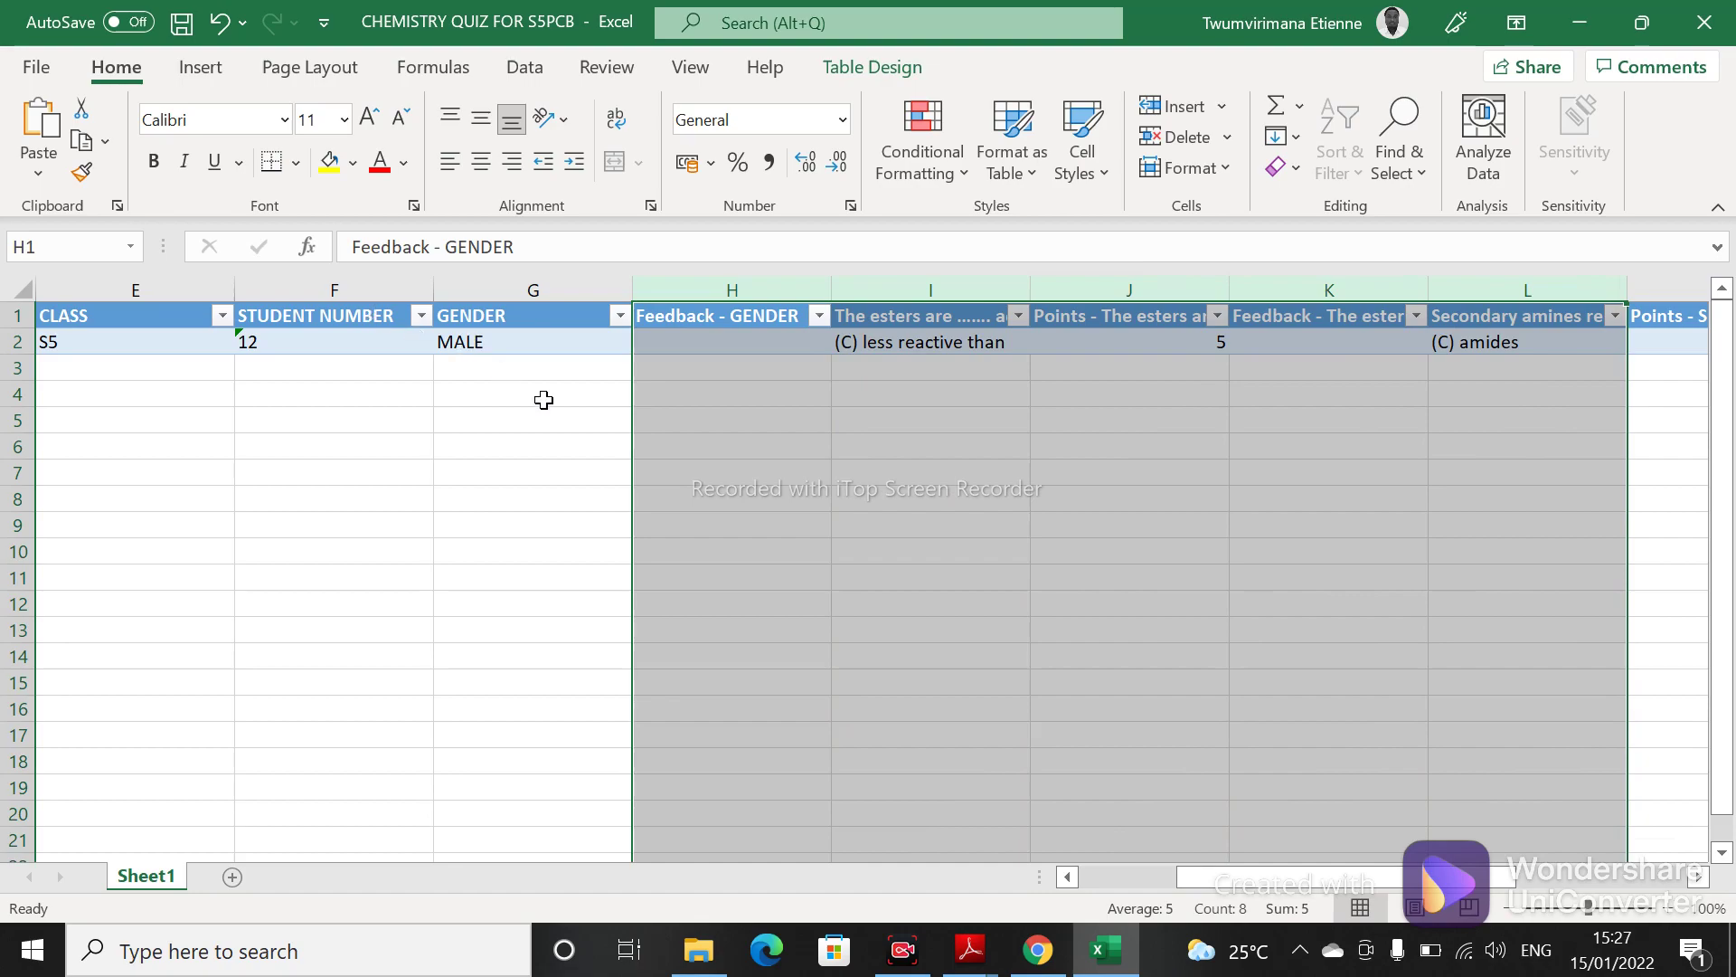
{"action": "left_click_drag", "start_coordinate": [1271, 873], "coordinate": [1027, 876]}
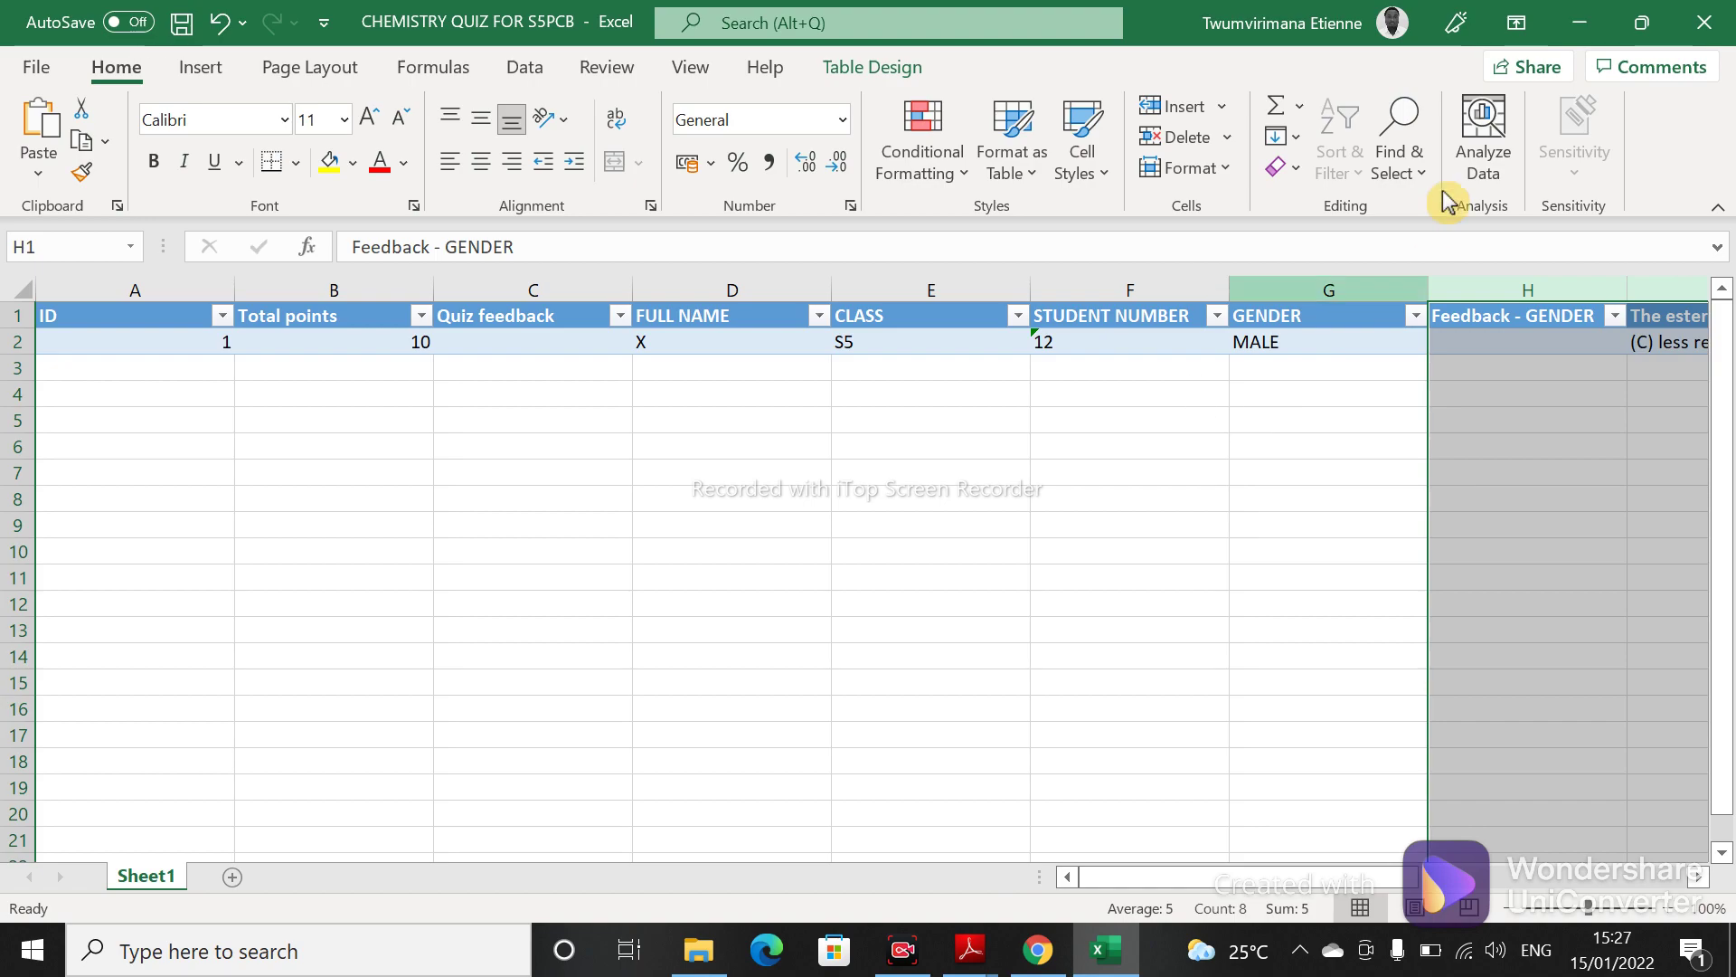
- Switch back to the quiz in Microsoft Forms and review its response summary from the average score down to the two chemistry questions
{"action": "left_click", "coordinate": [1589, 27]}
{"action": "left_click", "coordinate": [1615, 318]}
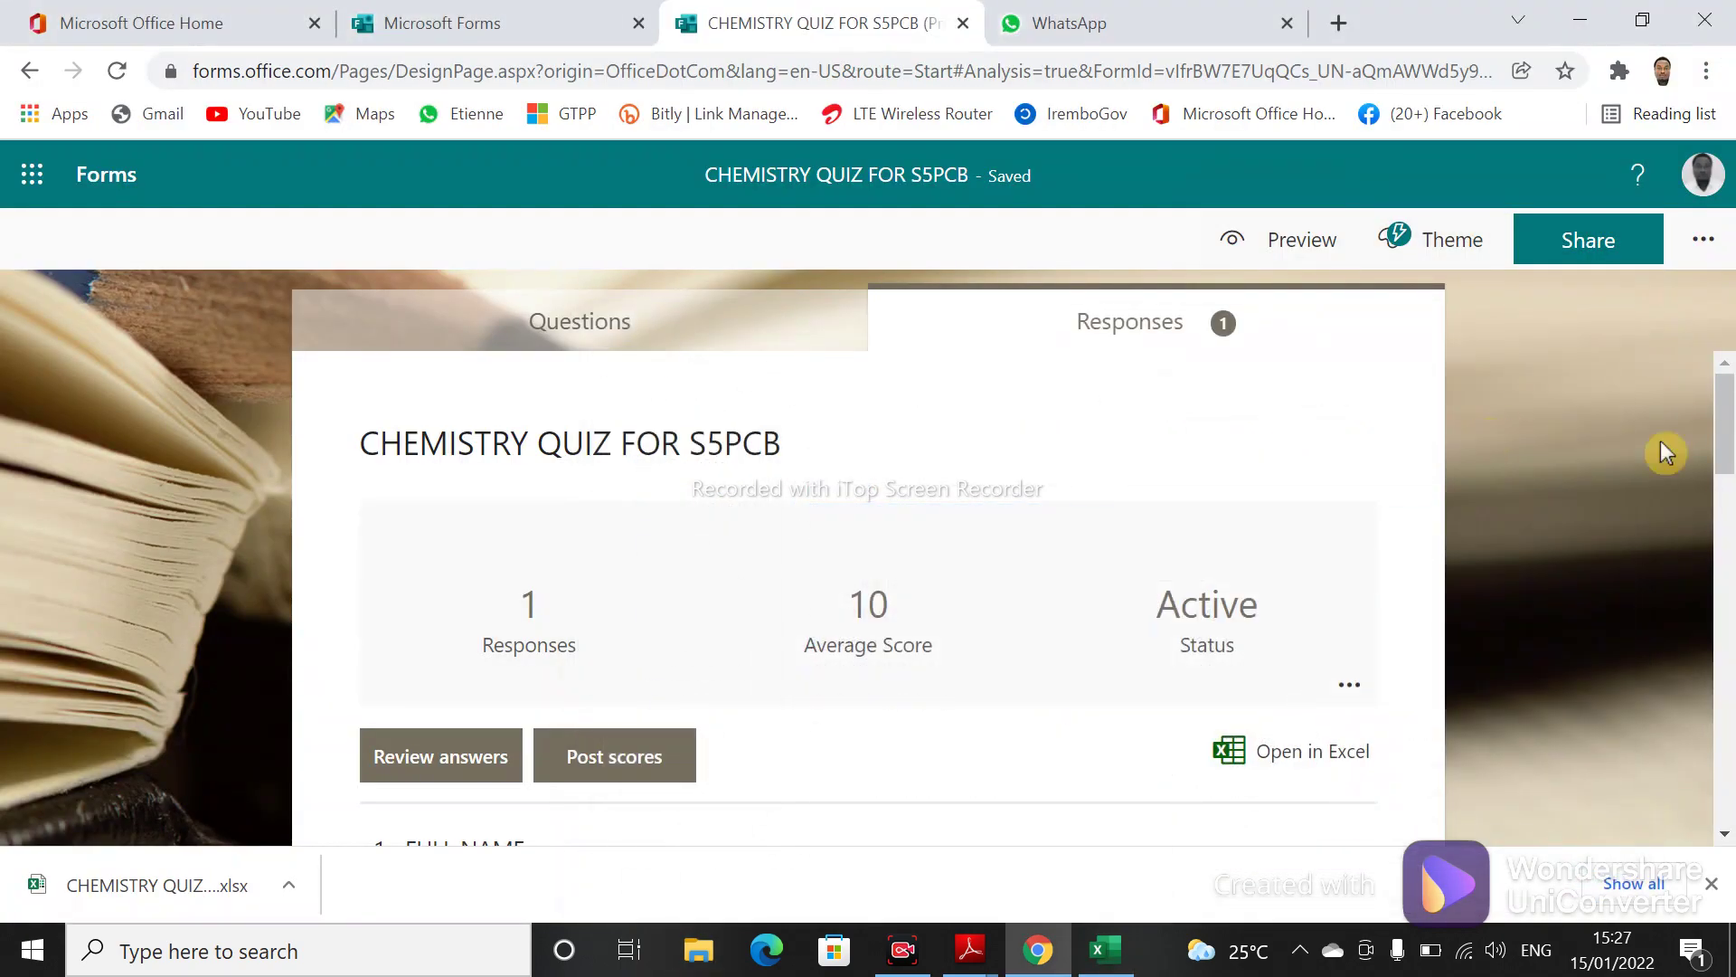
{"action": "mouse_move", "coordinate": [1723, 456]}
{"action": "left_mouse_down"}
{"action": "mouse_move", "coordinate": [1728, 642]}
{"action": "mouse_move", "coordinate": [1725, 452]}
{"action": "left_mouse_up"}
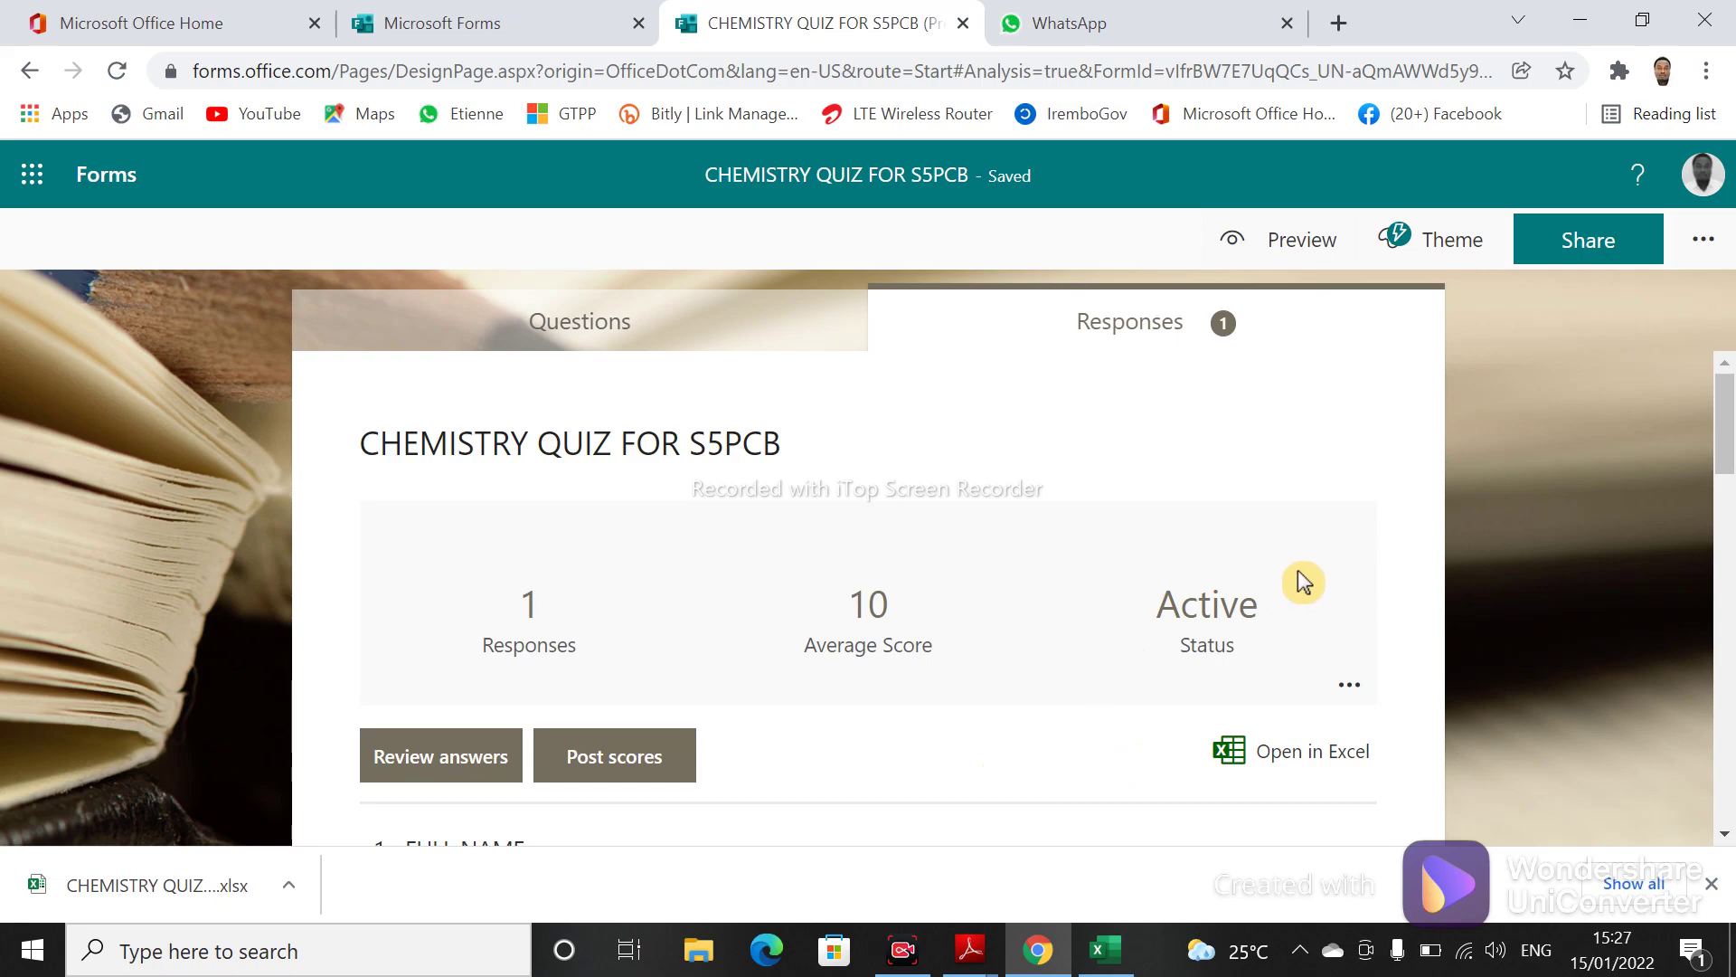
{"action": "left_click_drag", "start_coordinate": [1728, 449], "coordinate": [1728, 723]}
{"action": "scroll", "coordinate": [946, 702], "scroll_direction": "down", "scroll_amount": 1}
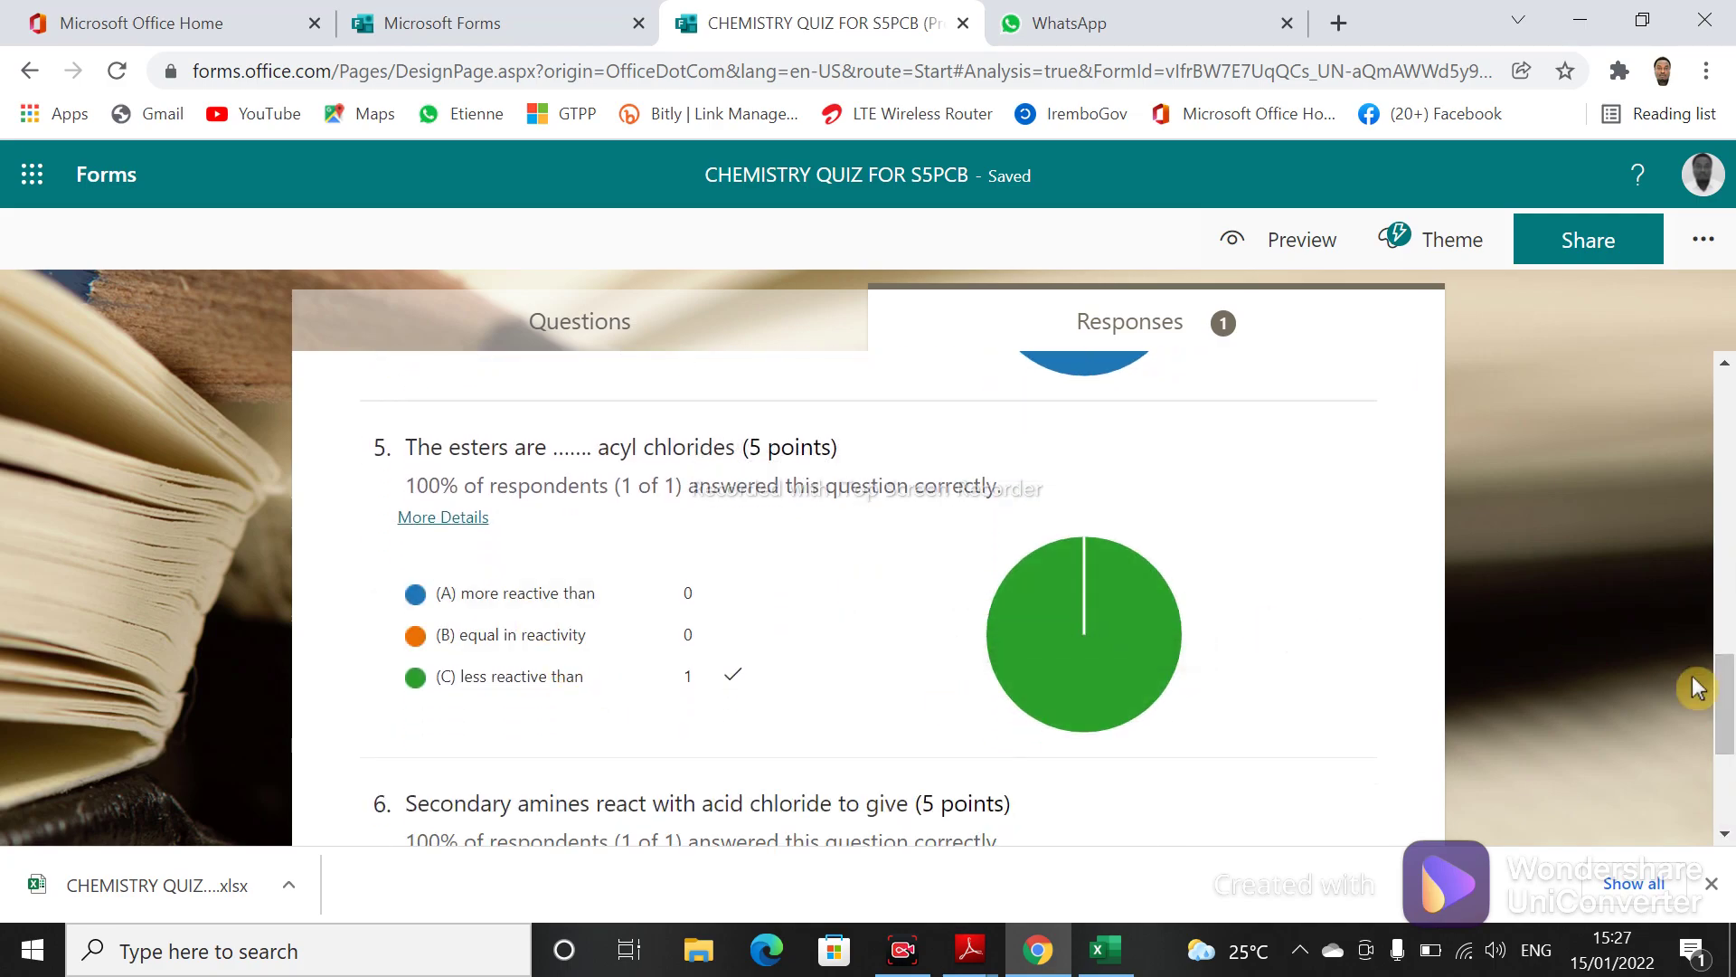
{"action": "left_click_drag", "start_coordinate": [1726, 687], "coordinate": [1666, 384]}
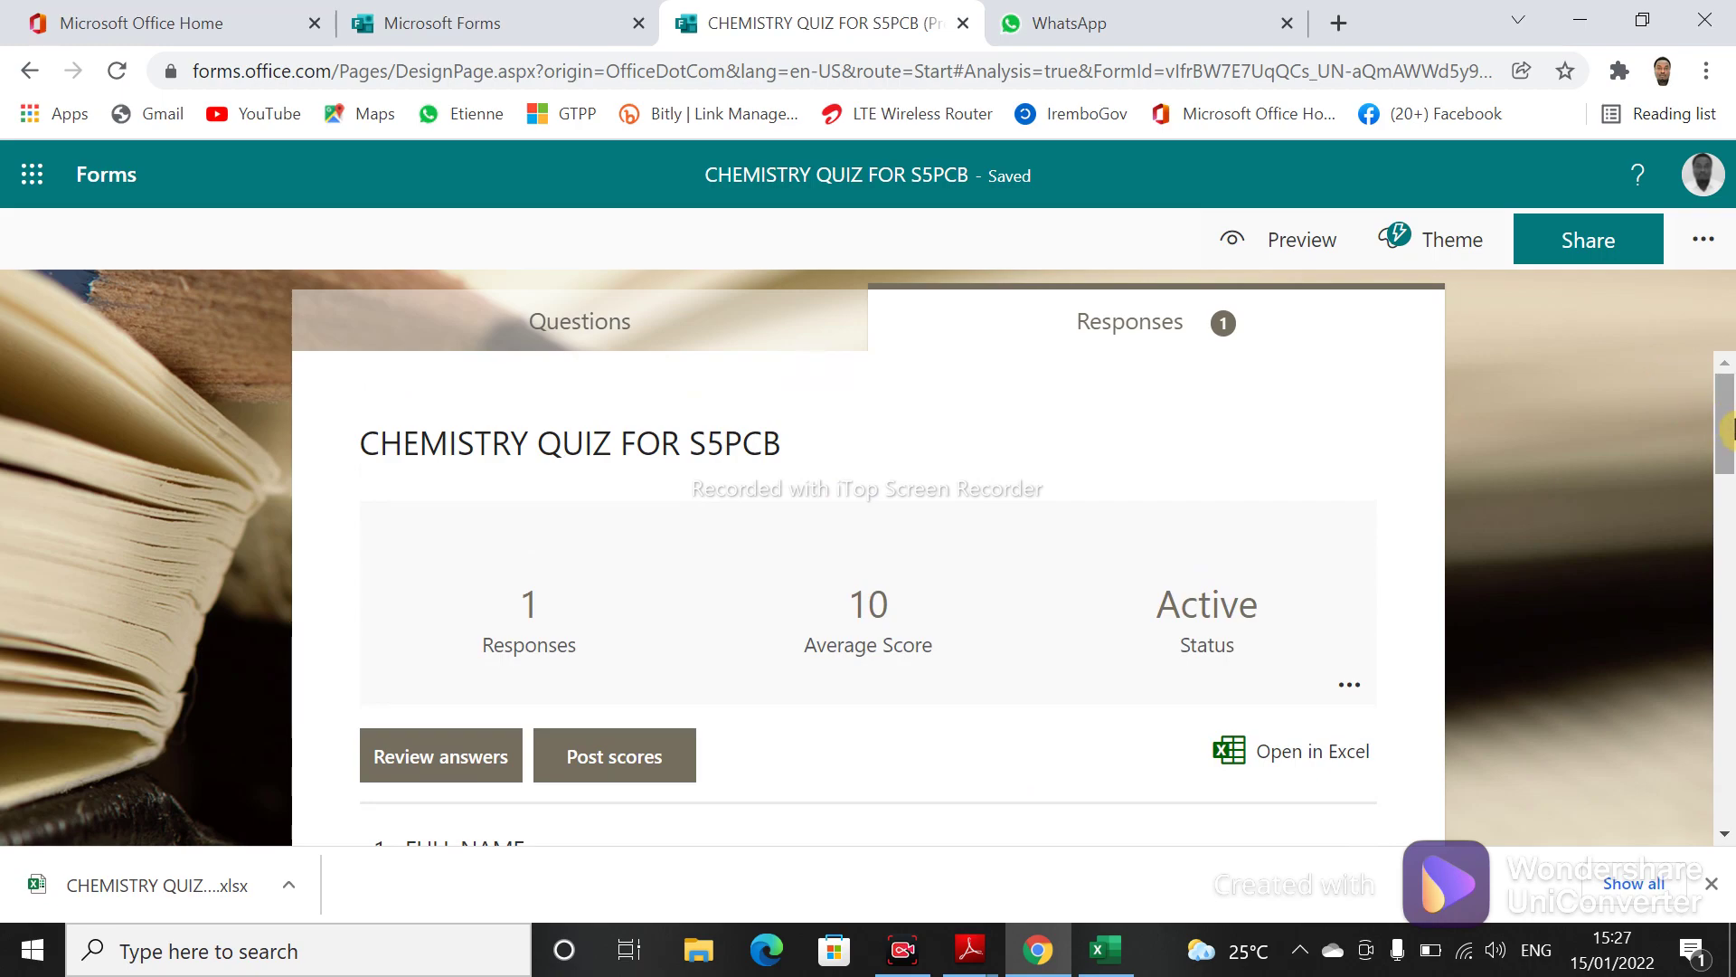
{"action": "left_click", "coordinate": [1212, 327]}
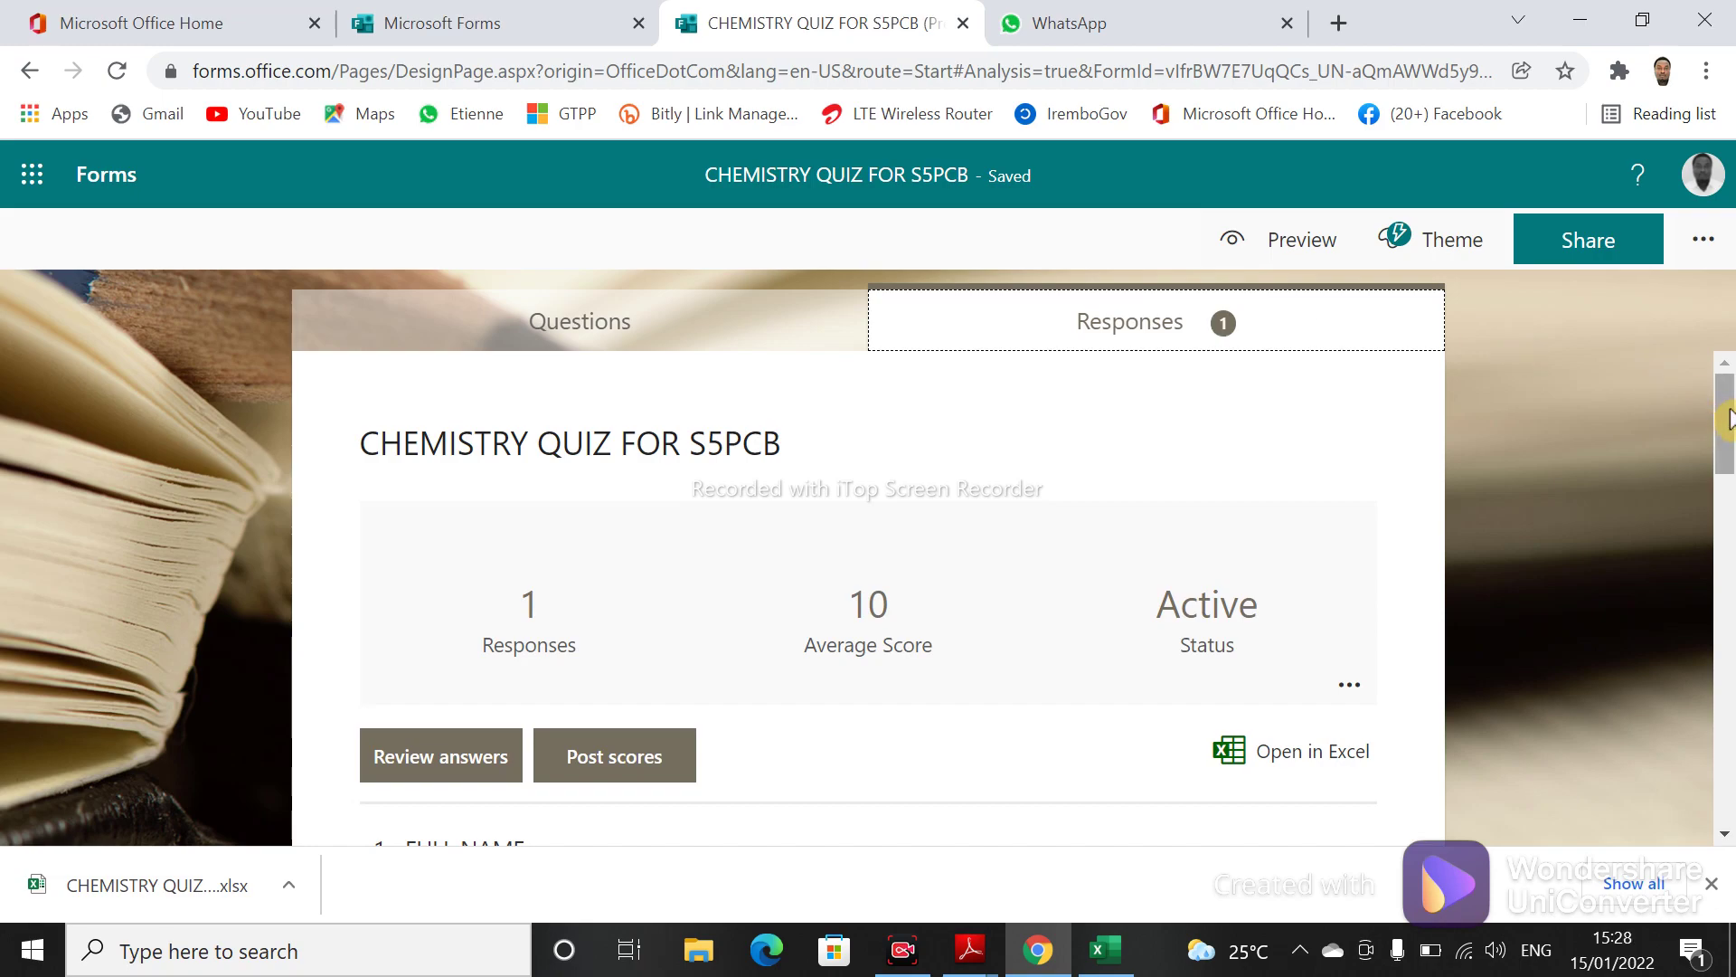
{"action": "mouse_move", "coordinate": [1727, 418]}
{"action": "left_mouse_down"}
{"action": "mouse_move", "coordinate": [1728, 531]}
{"action": "mouse_move", "coordinate": [1727, 387]}
{"action": "left_mouse_up"}
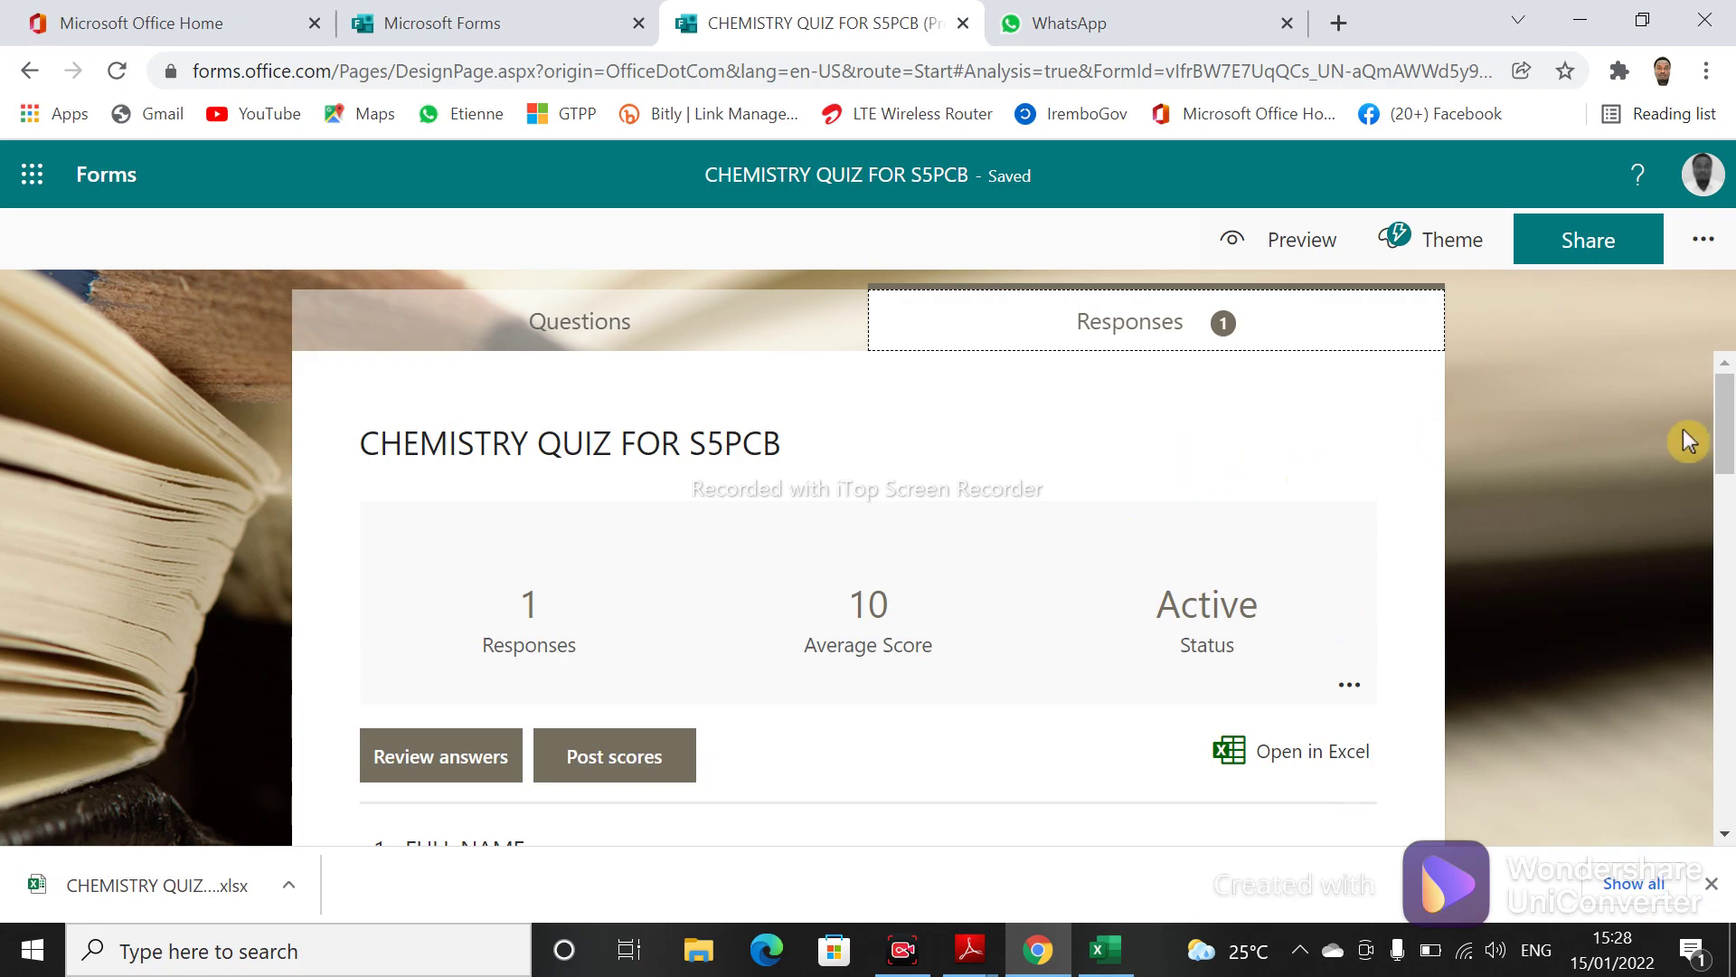
{"action": "left_click_drag", "start_coordinate": [1727, 439], "coordinate": [1727, 543]}
{"action": "scroll", "coordinate": [1466, 497], "scroll_direction": "up", "scroll_amount": 6}
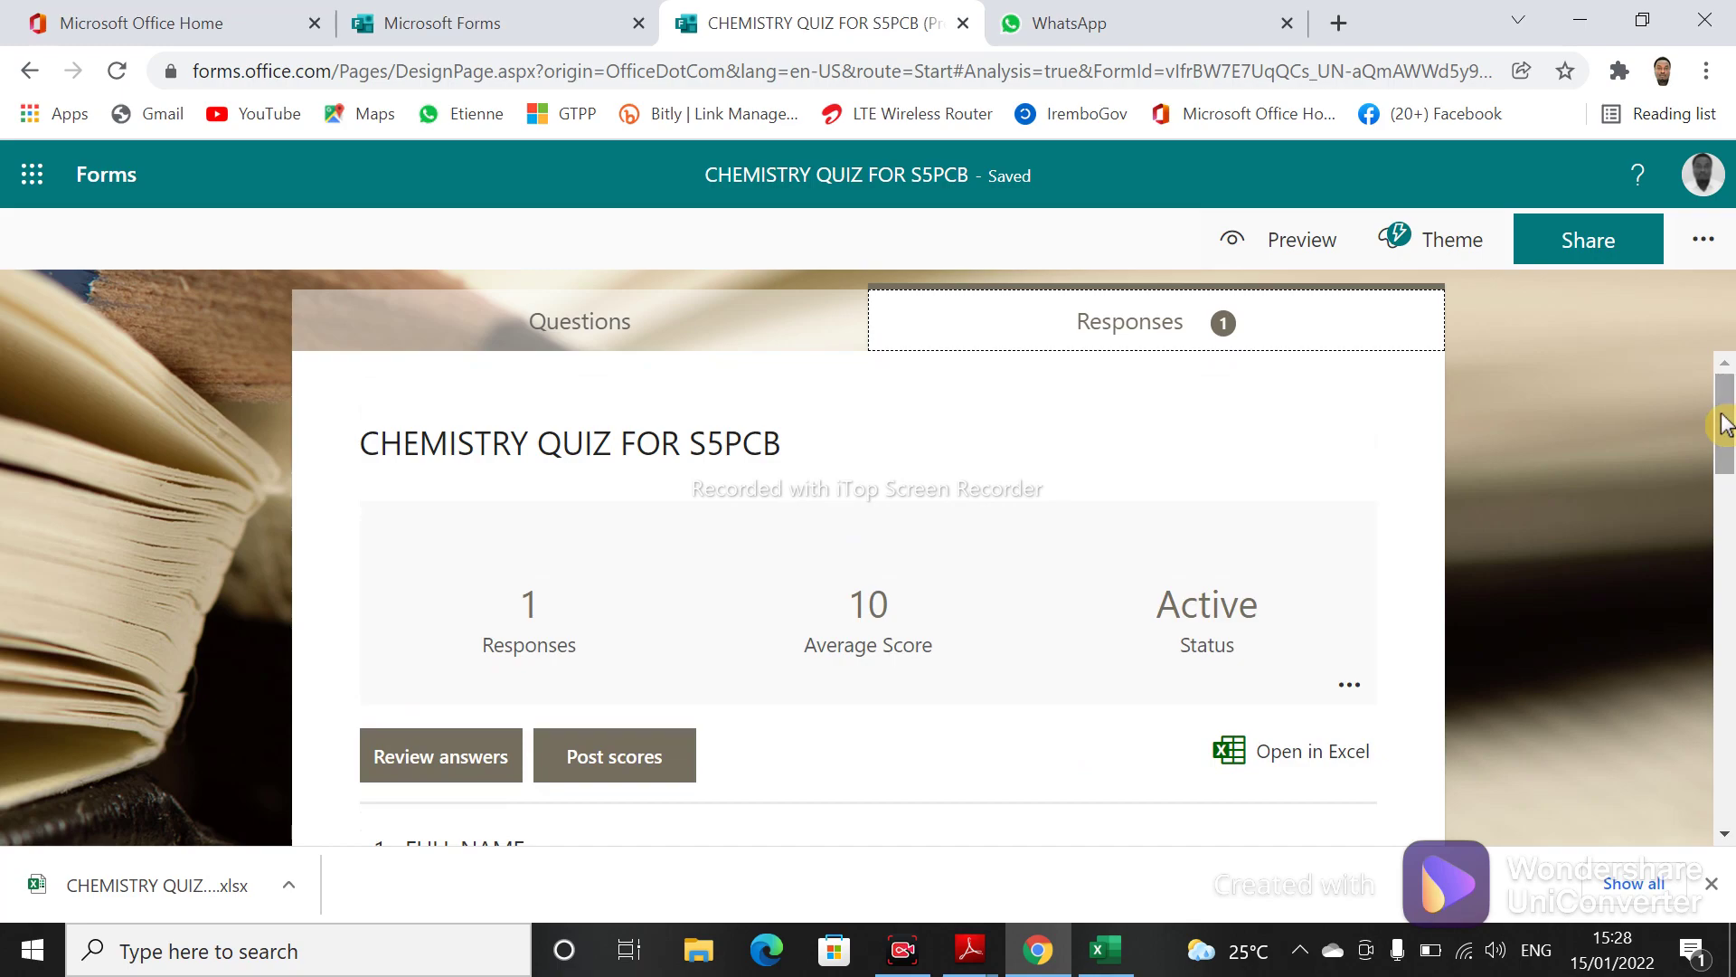